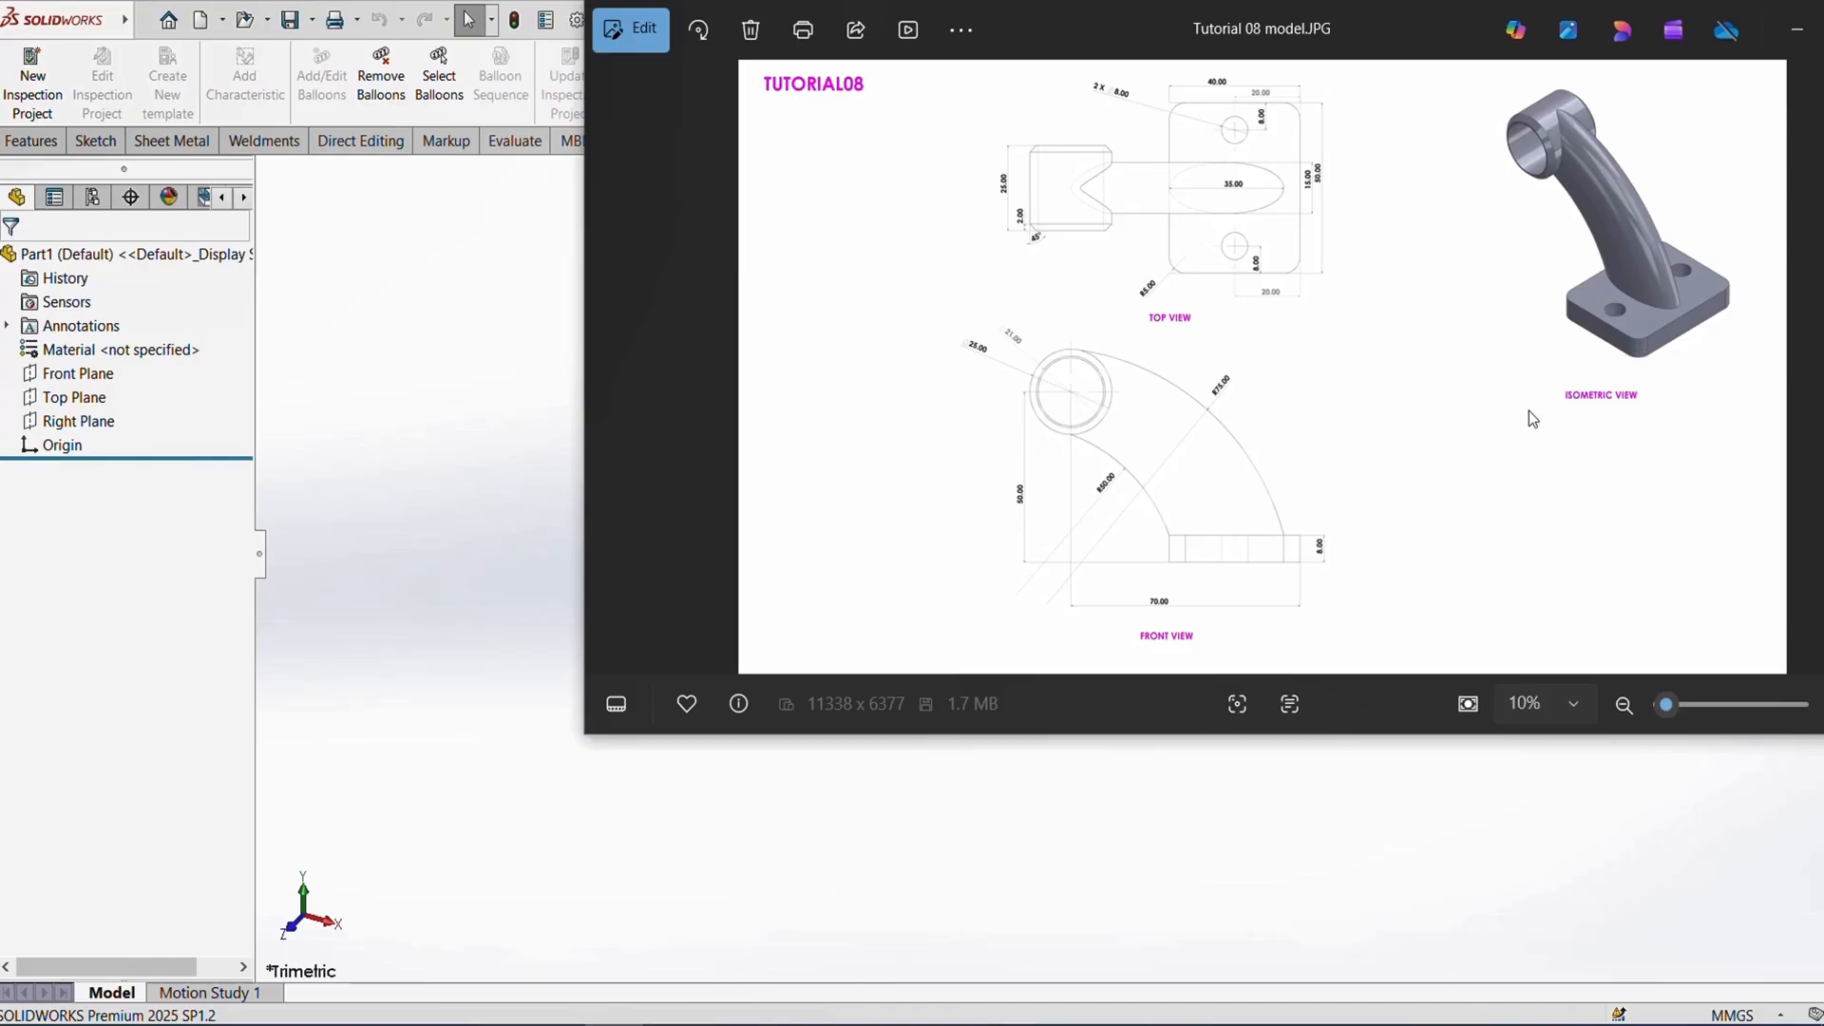
- Start a sketch on the Top Plane and draw a center rectangle of about 120 by 165 mm from the origin
click(82, 399)
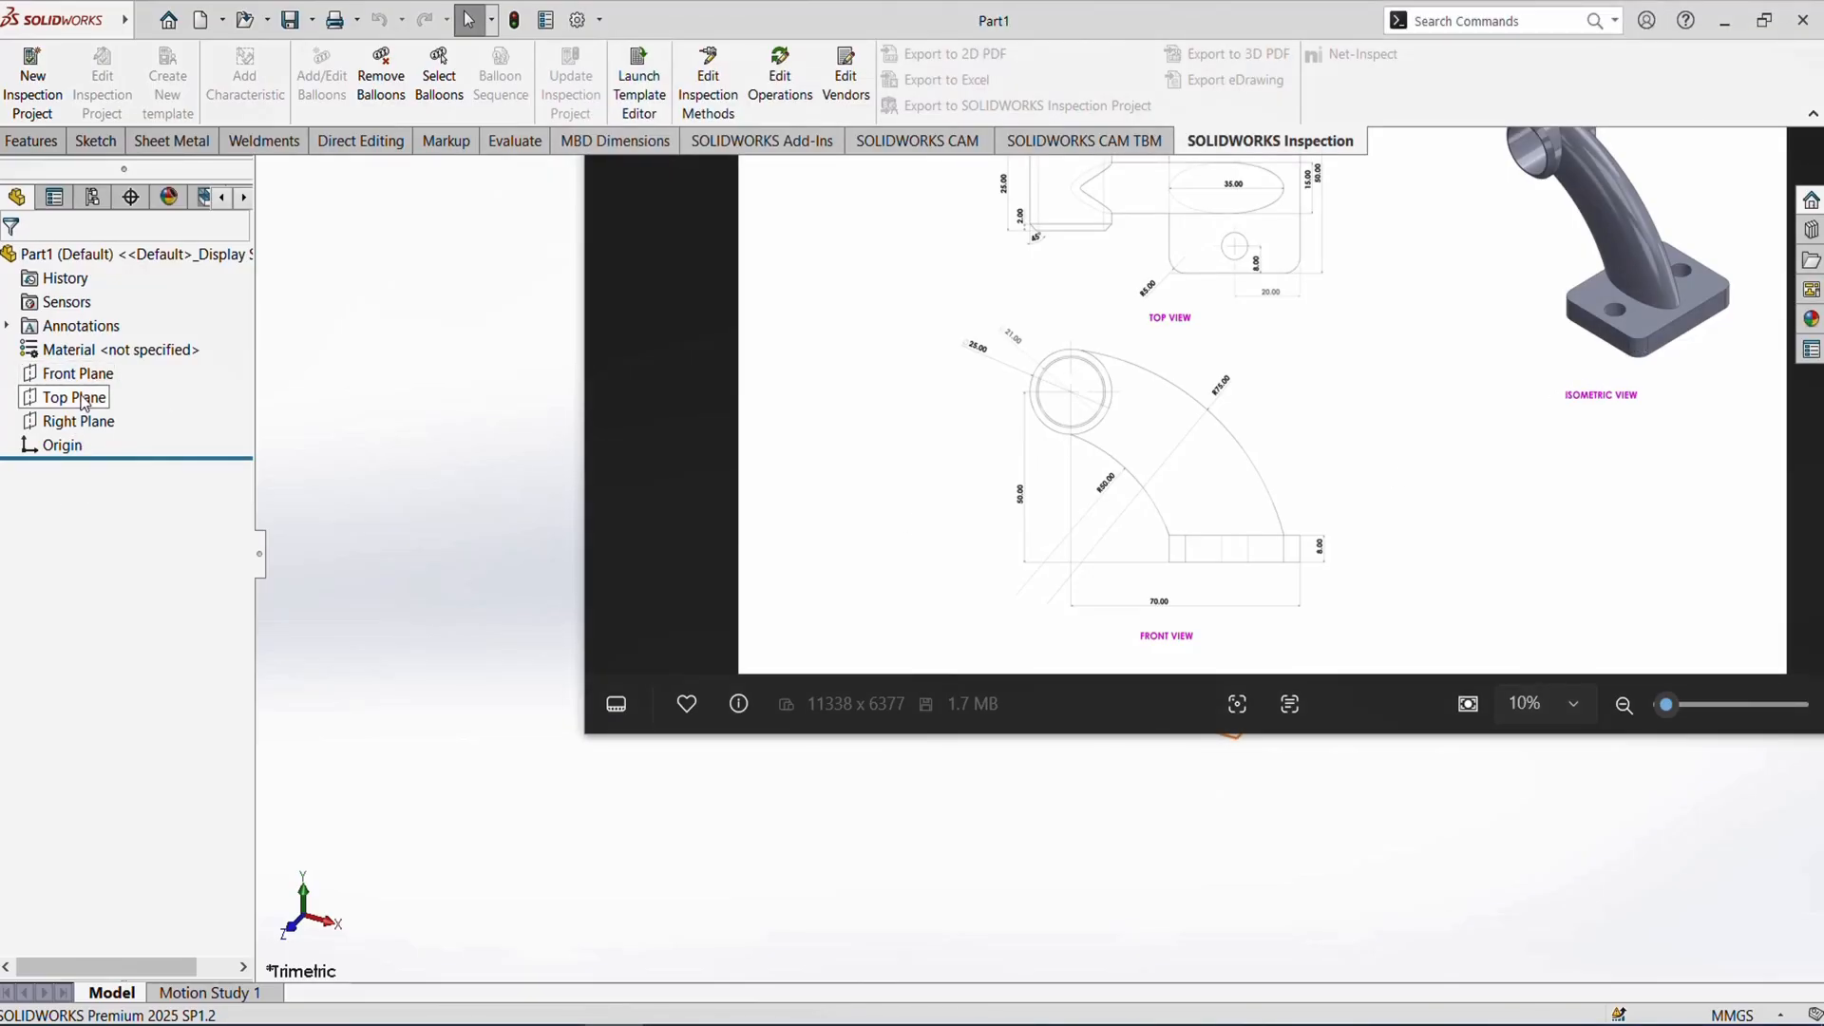
click(103, 365)
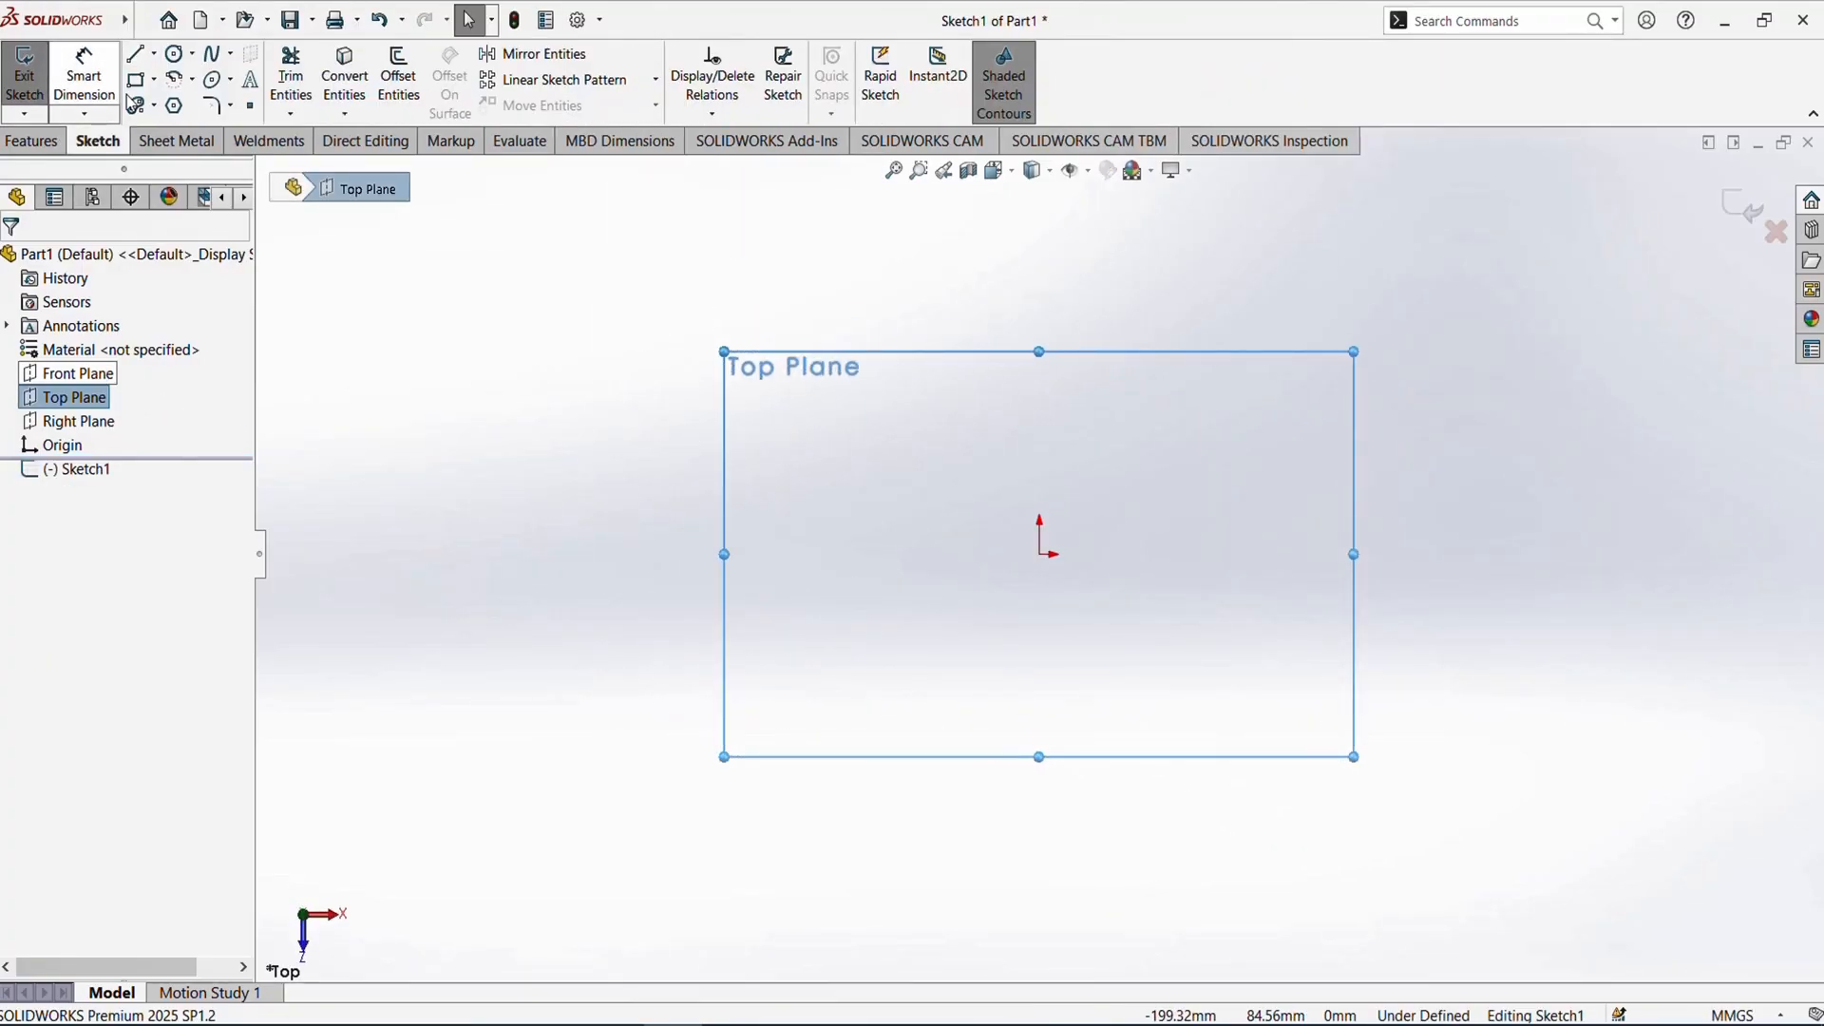
click(136, 82)
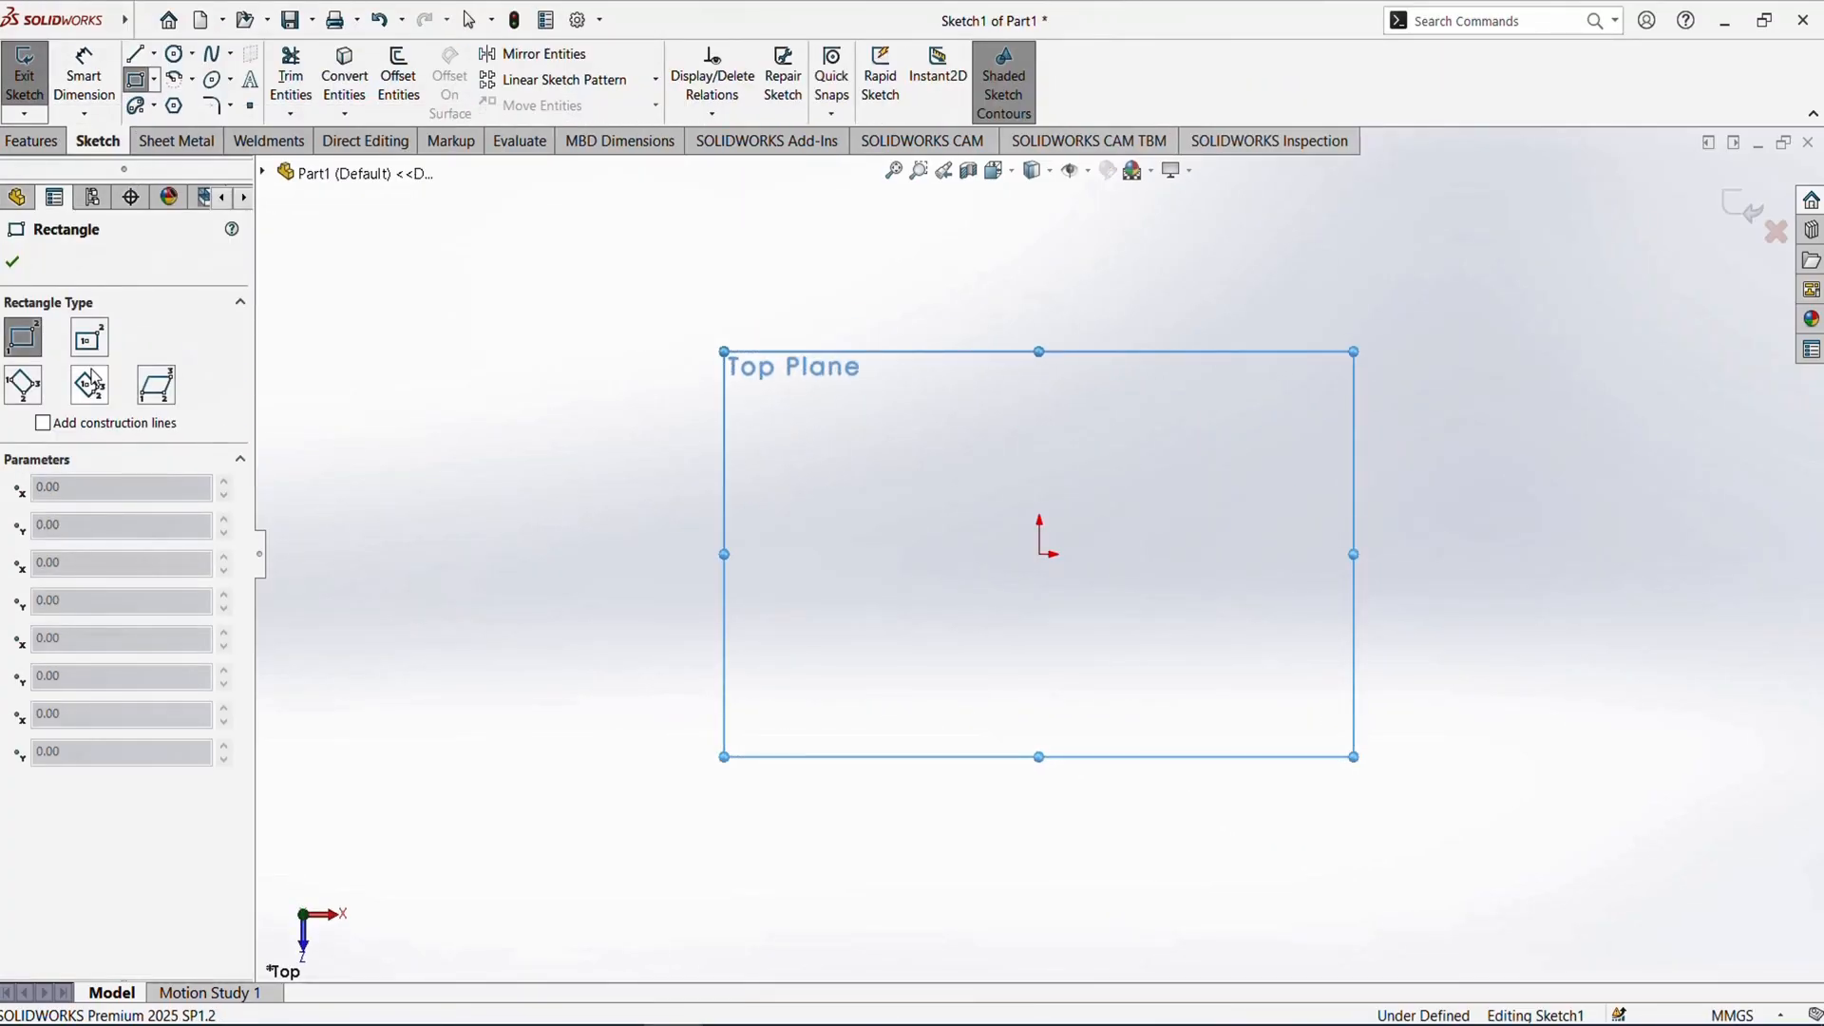
click(91, 338)
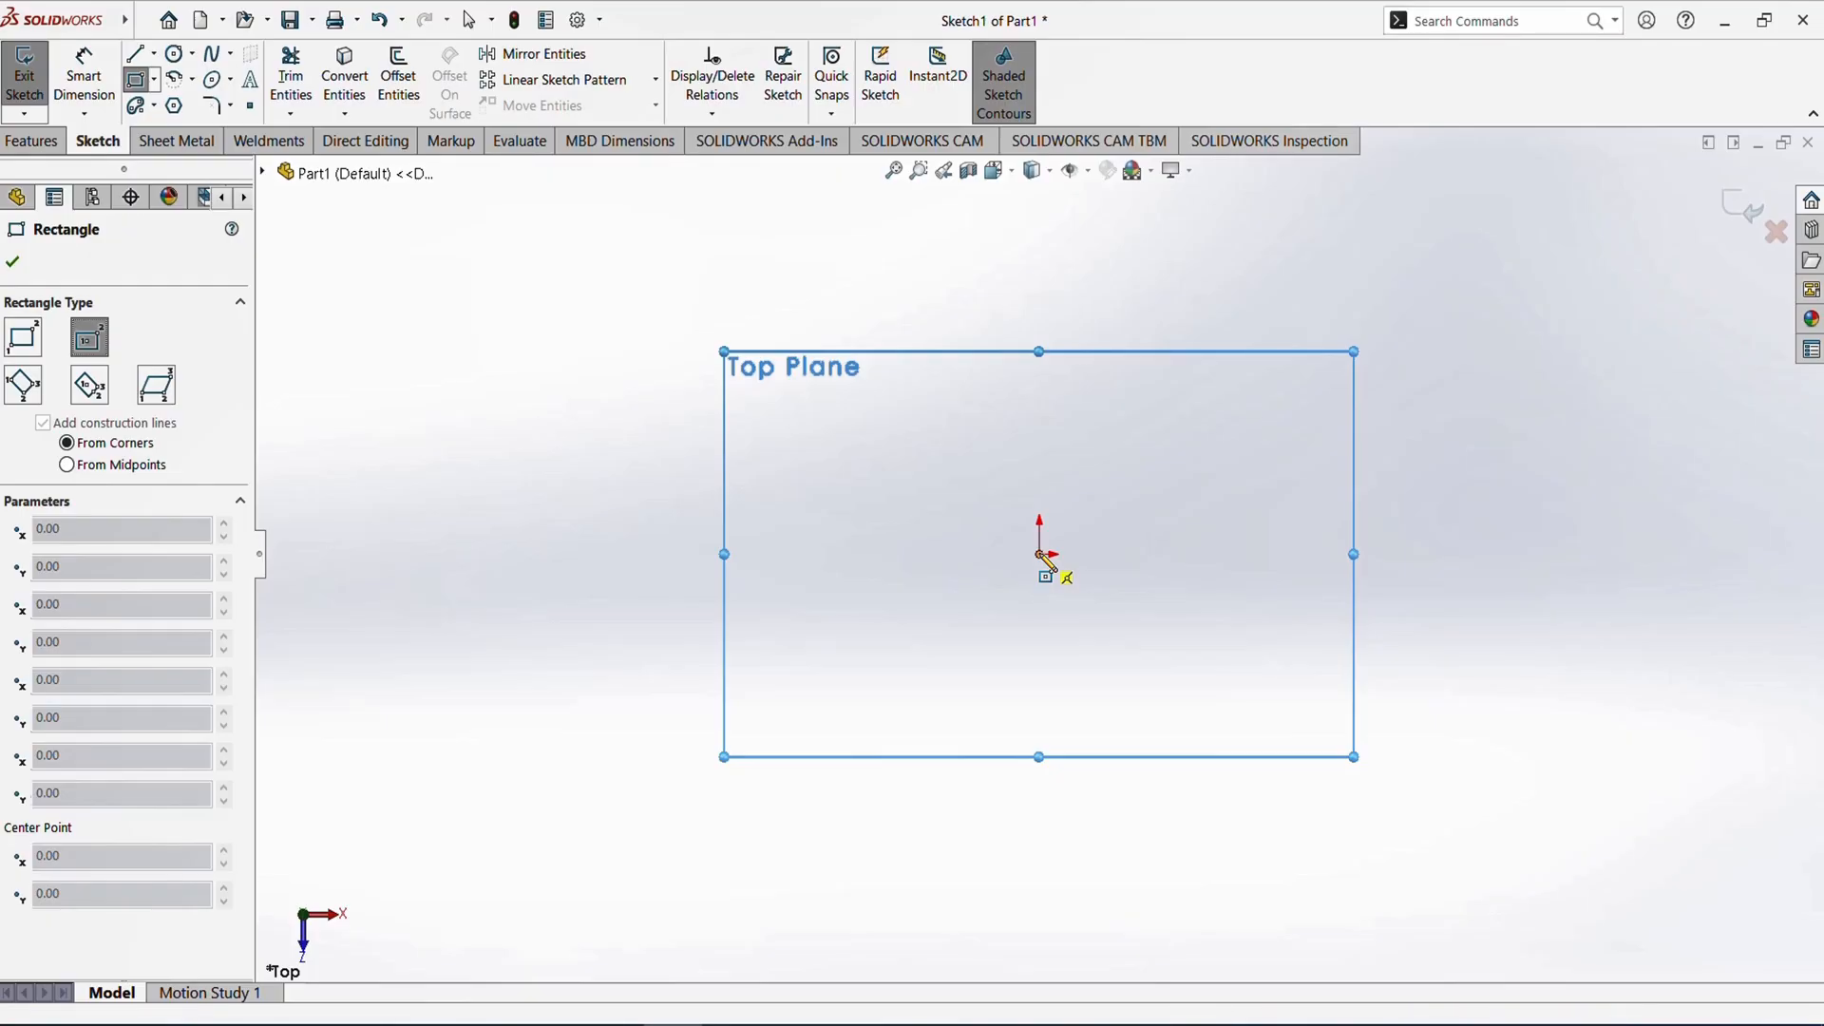
click(1039, 555)
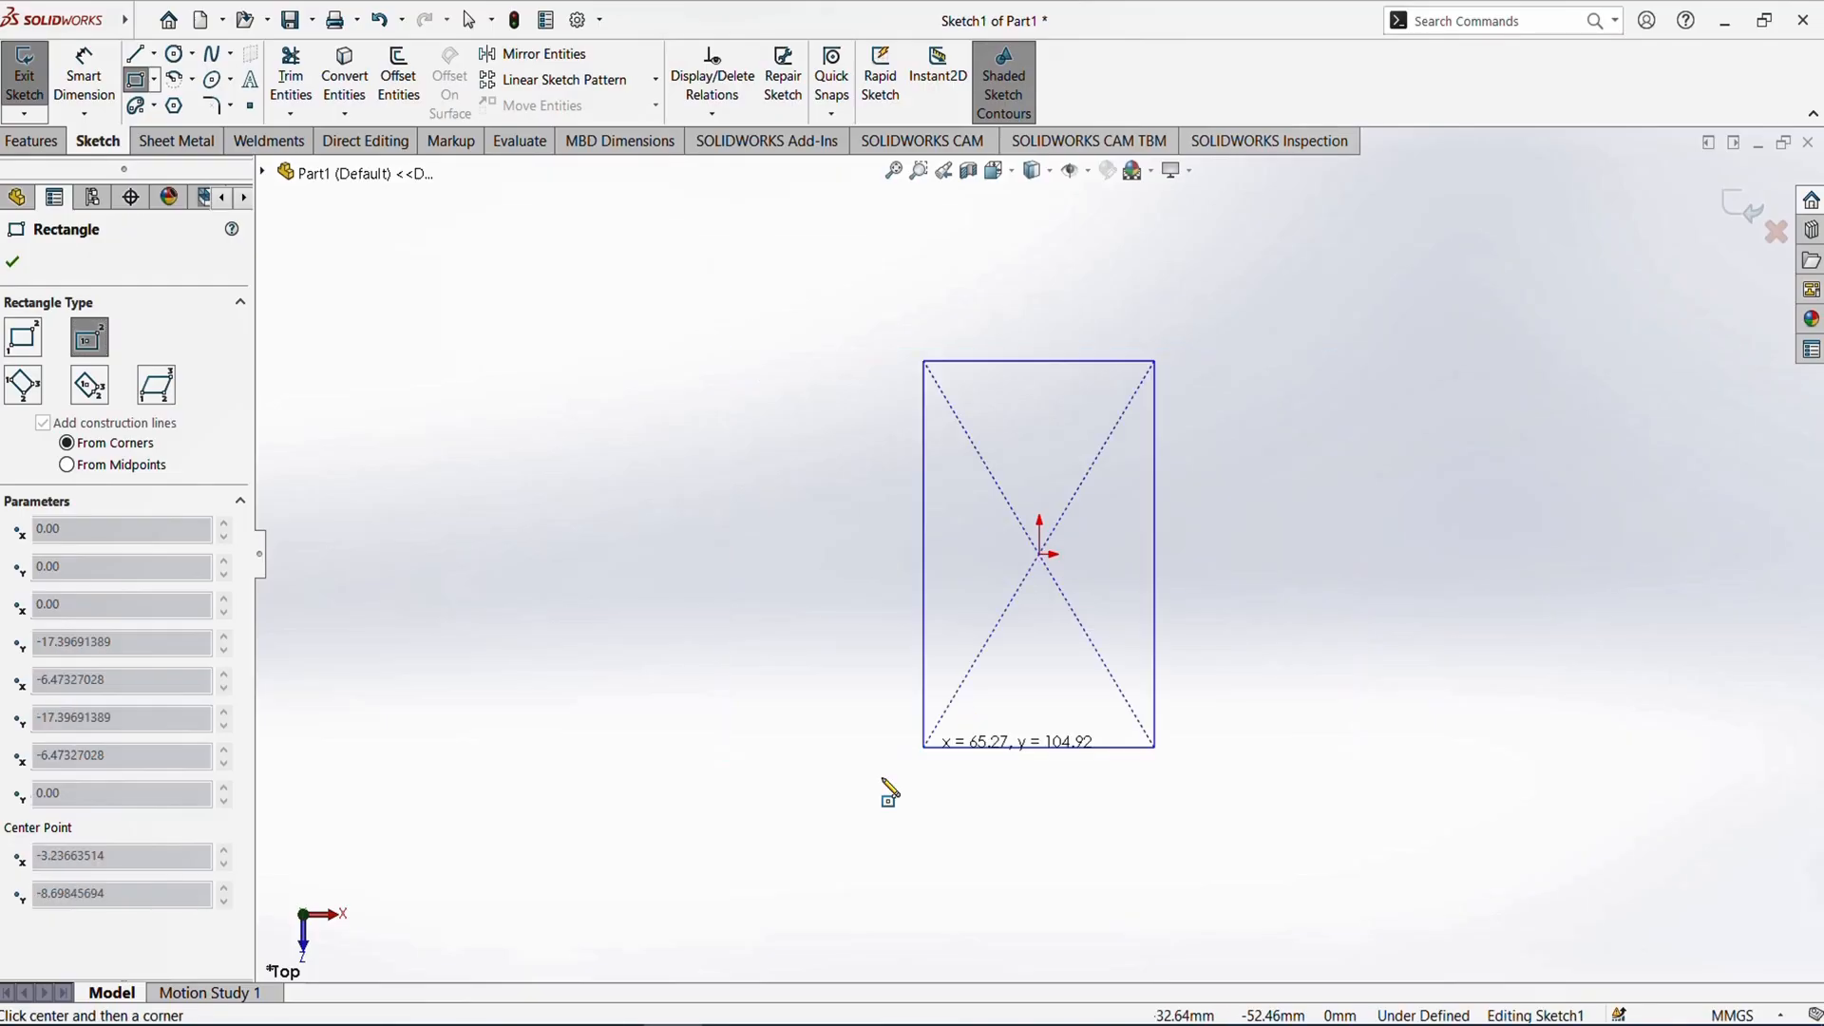
click(827, 859)
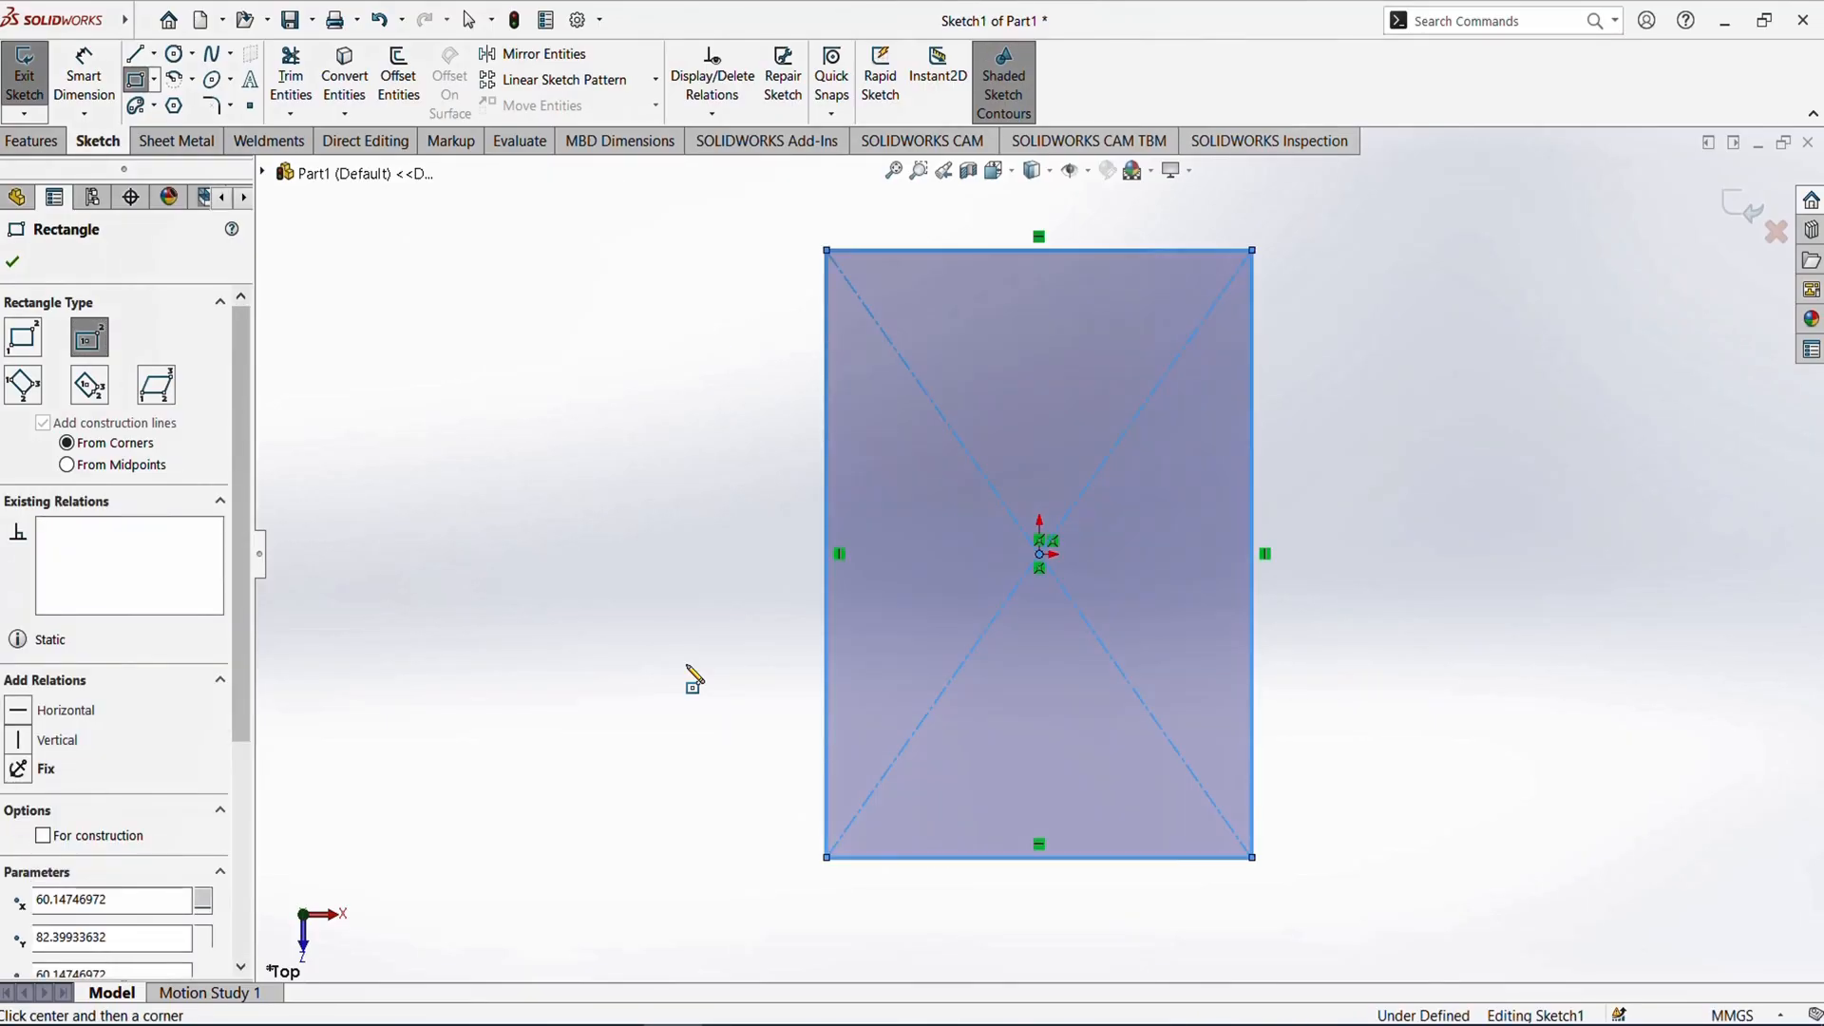
- Check the plate size in the Tutorial 08 reference drawing and dimension the rectangle's horizontal width to 40 mm
key(alt+Tab)
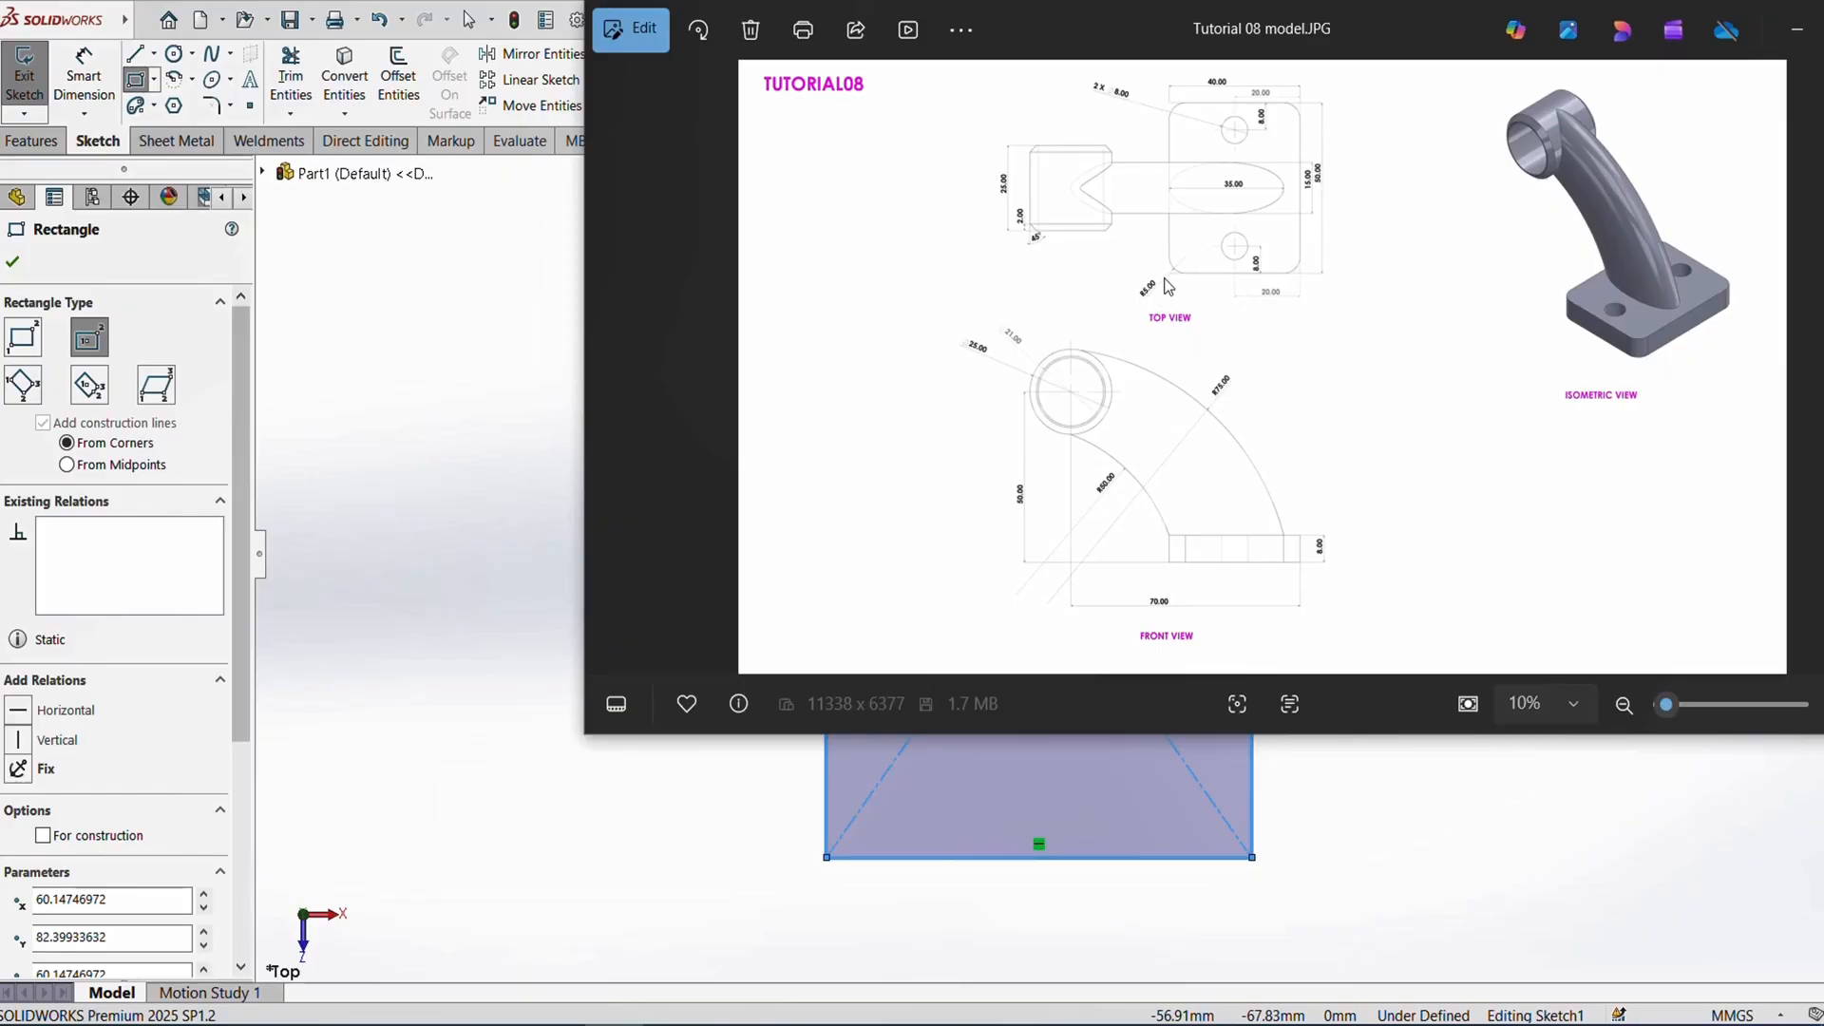
scroll(1168, 286, up, 3)
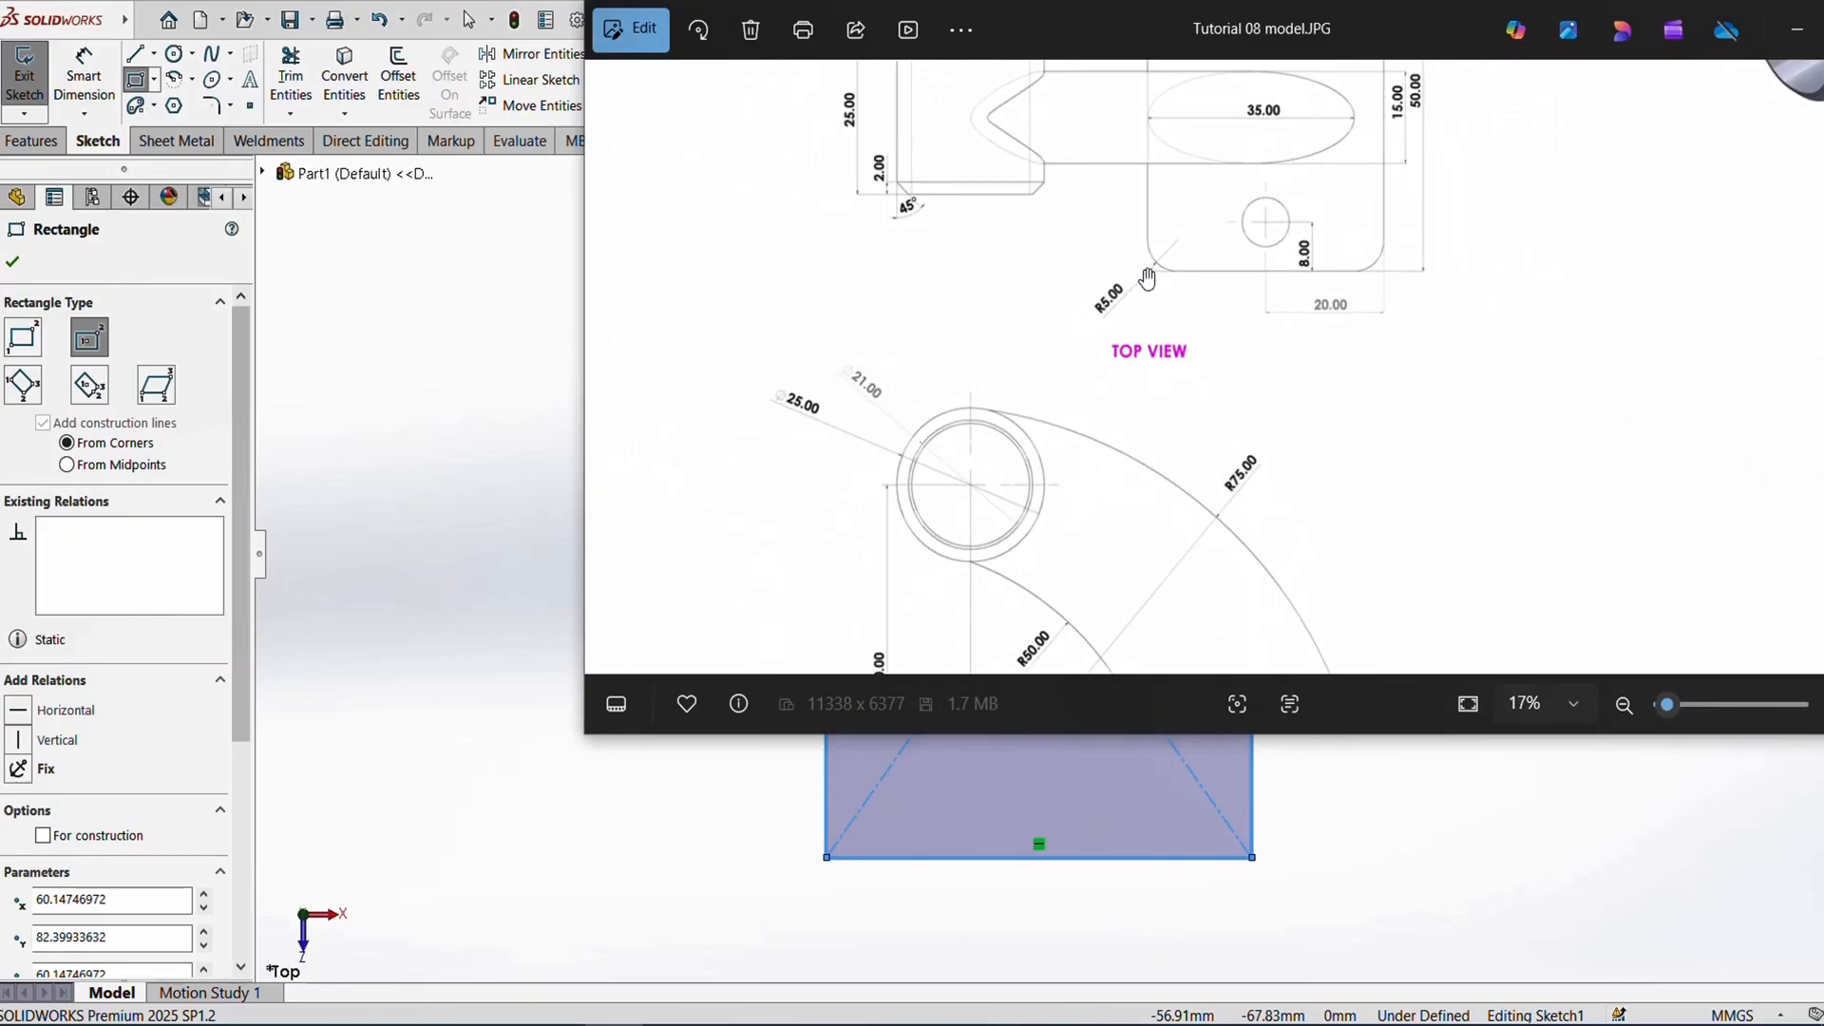
scroll(1147, 277, down, 3)
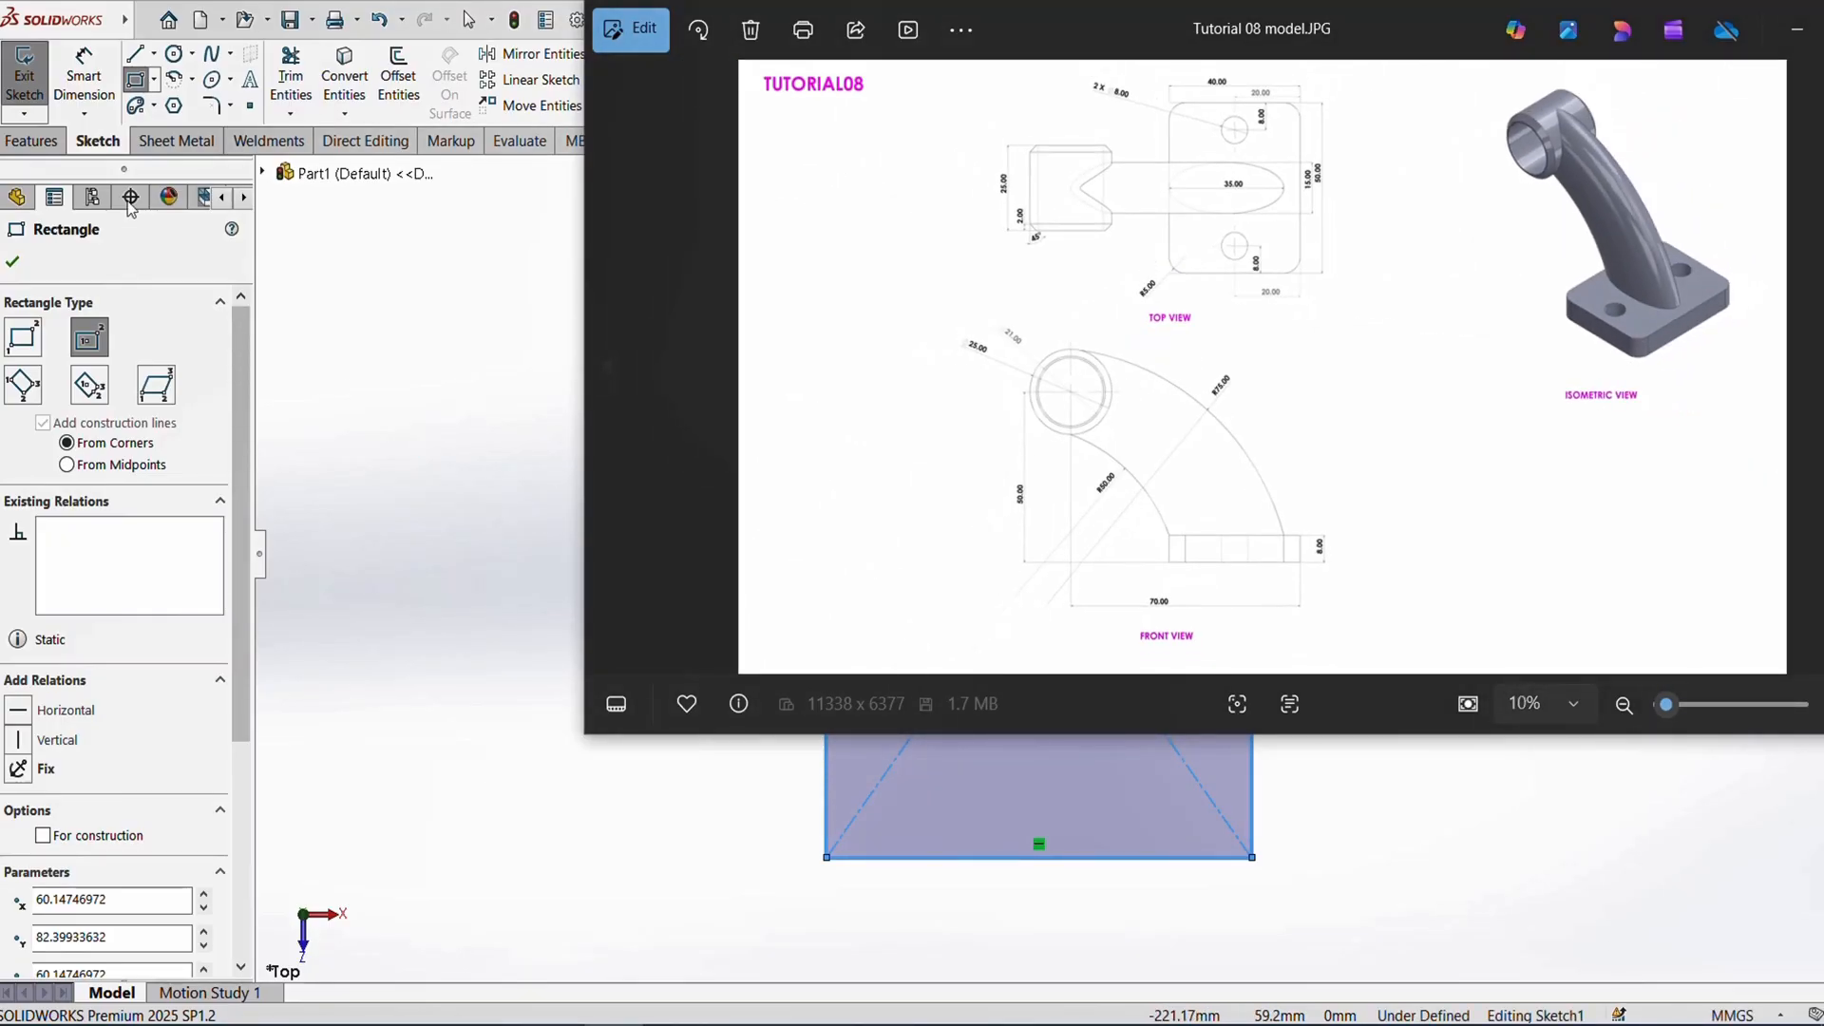
click(84, 74)
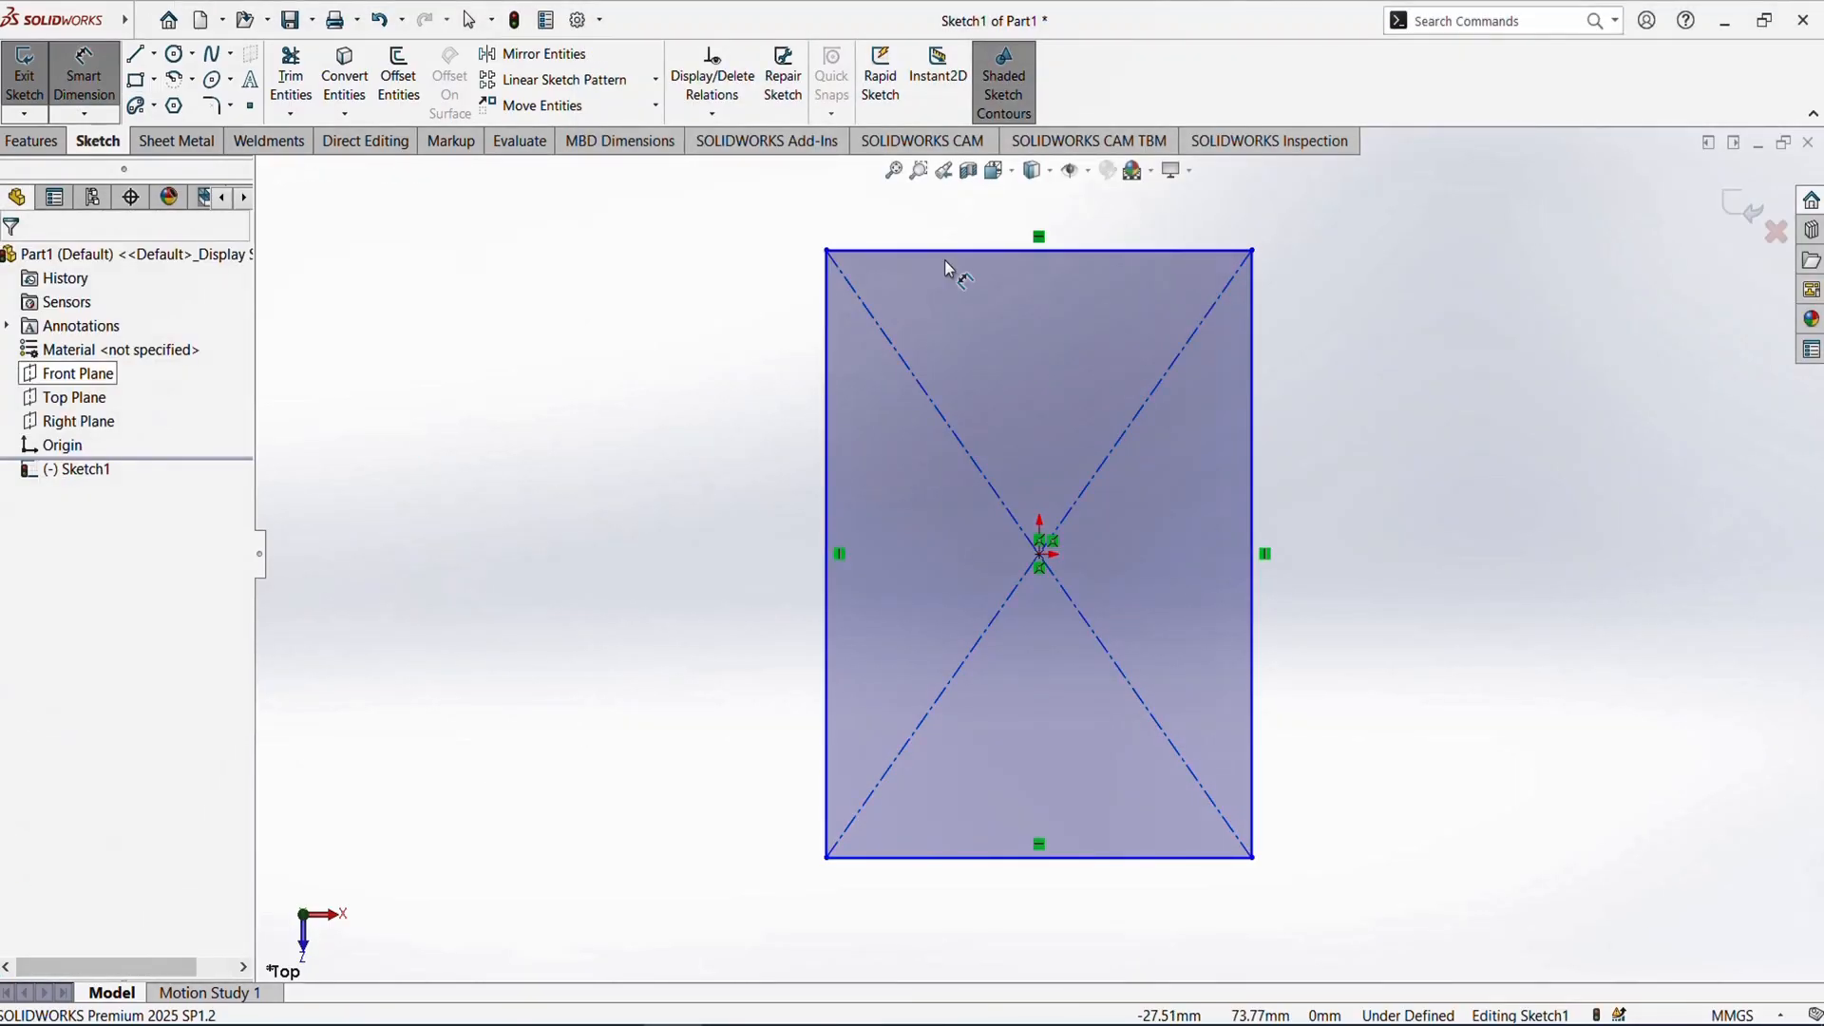
click(954, 235)
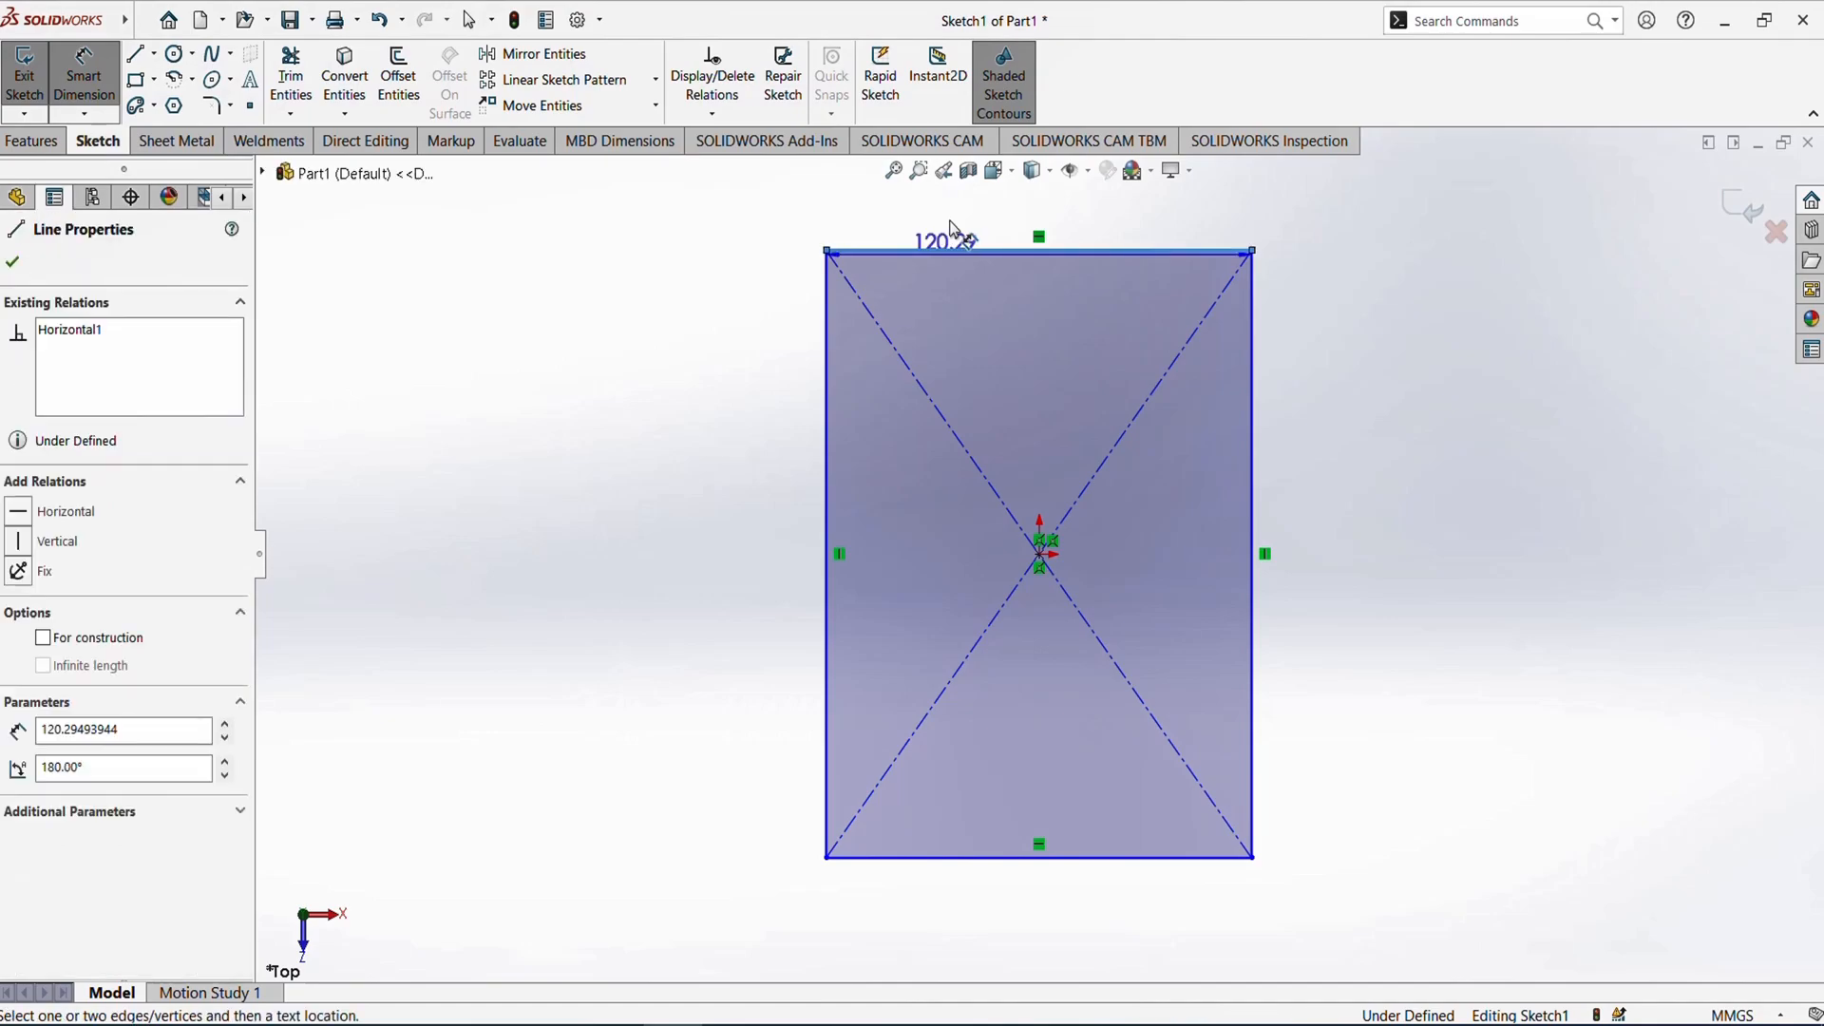
click(953, 225)
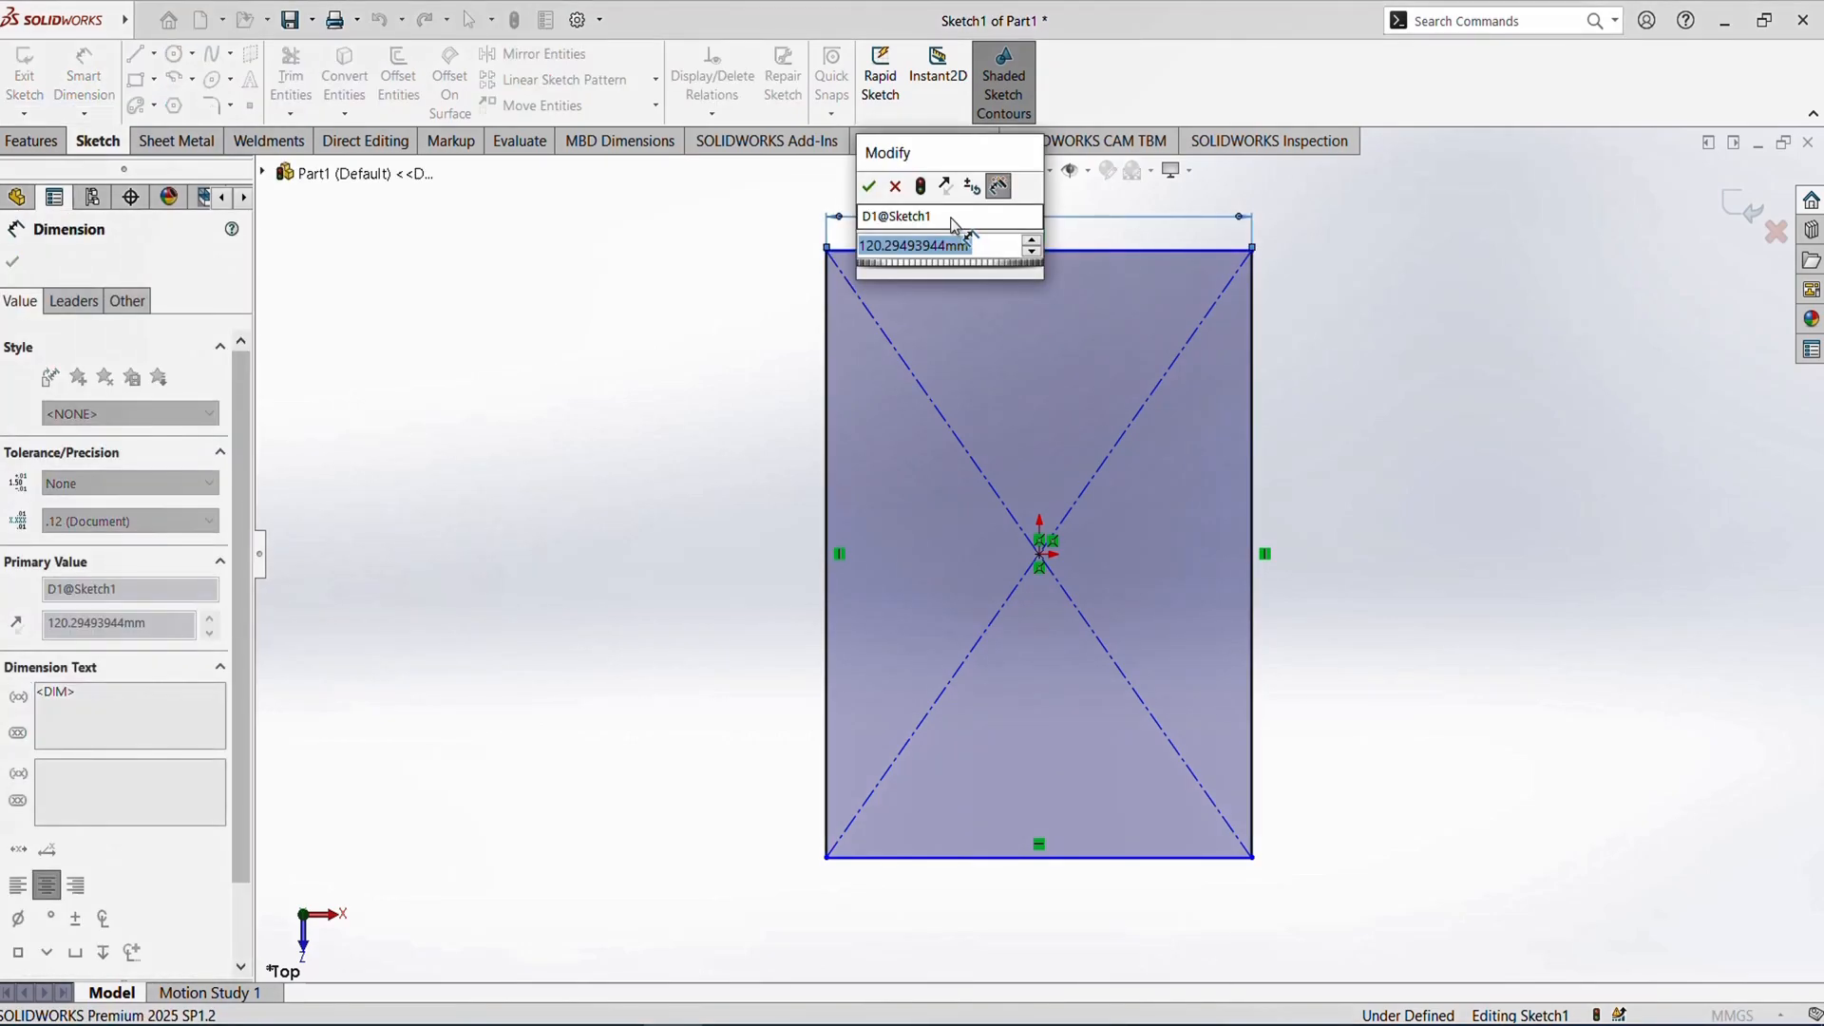
text(4)
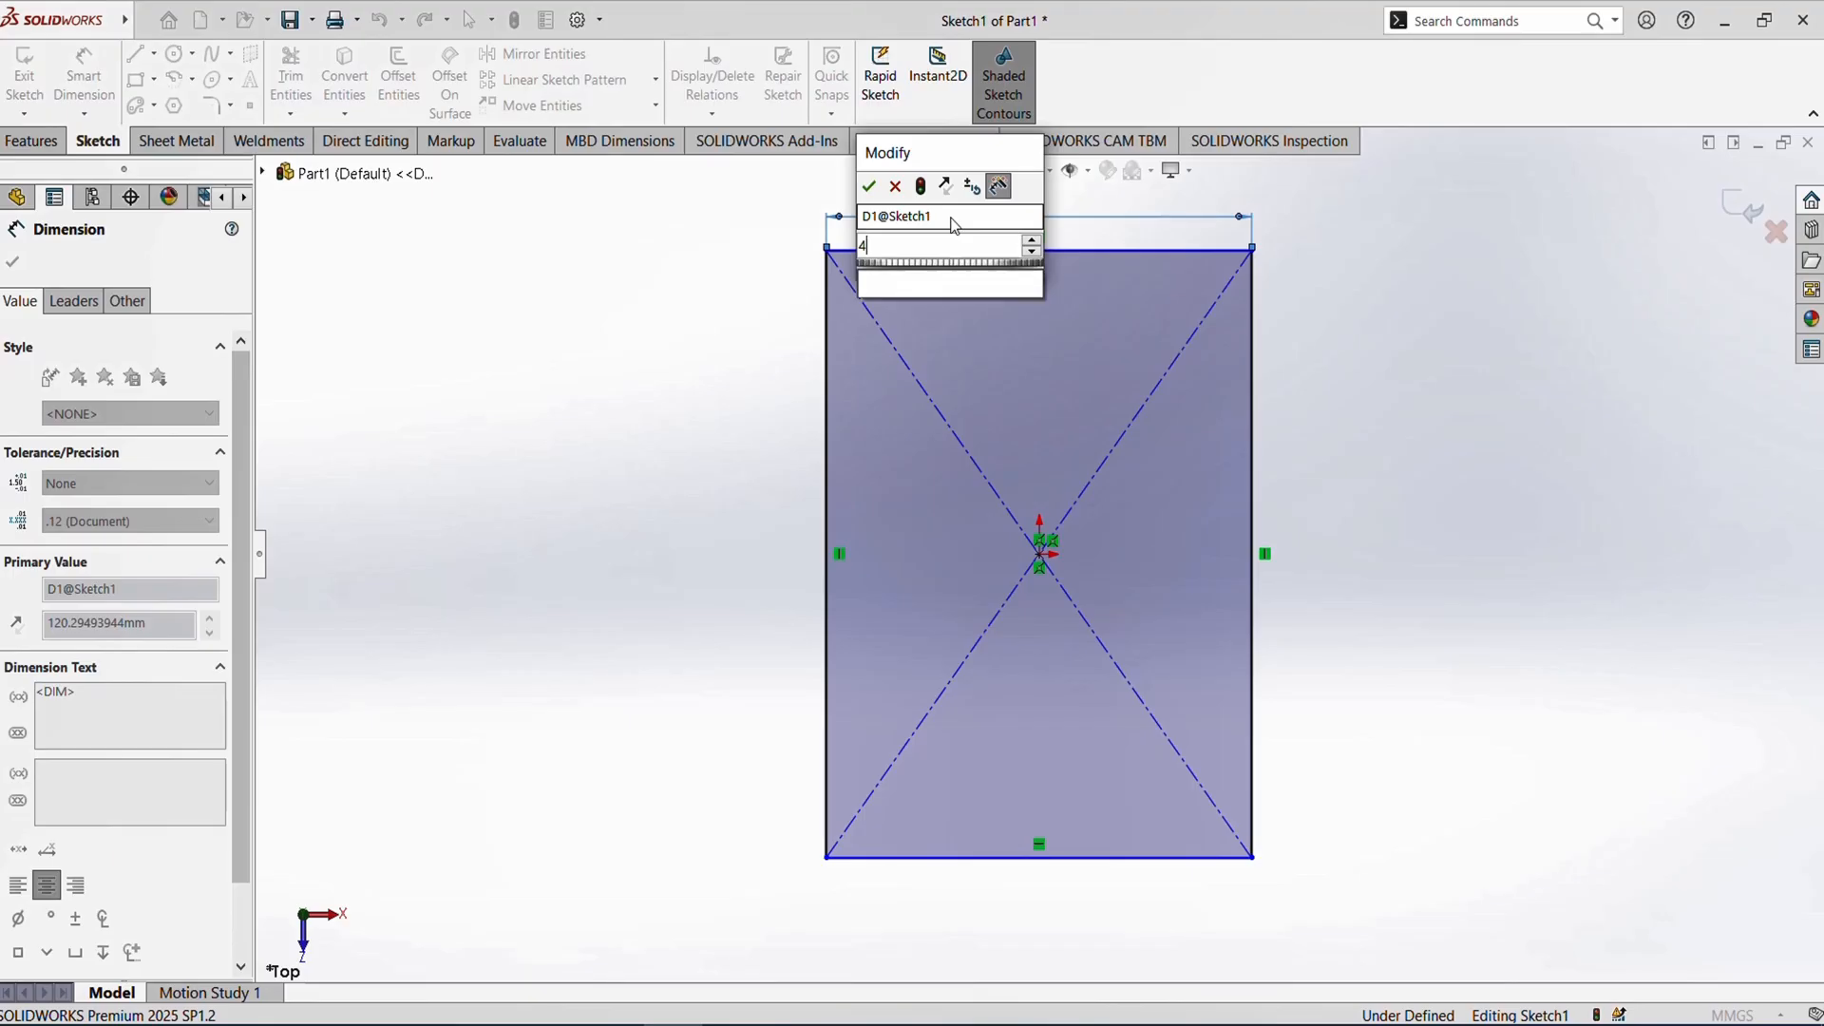
text(0)
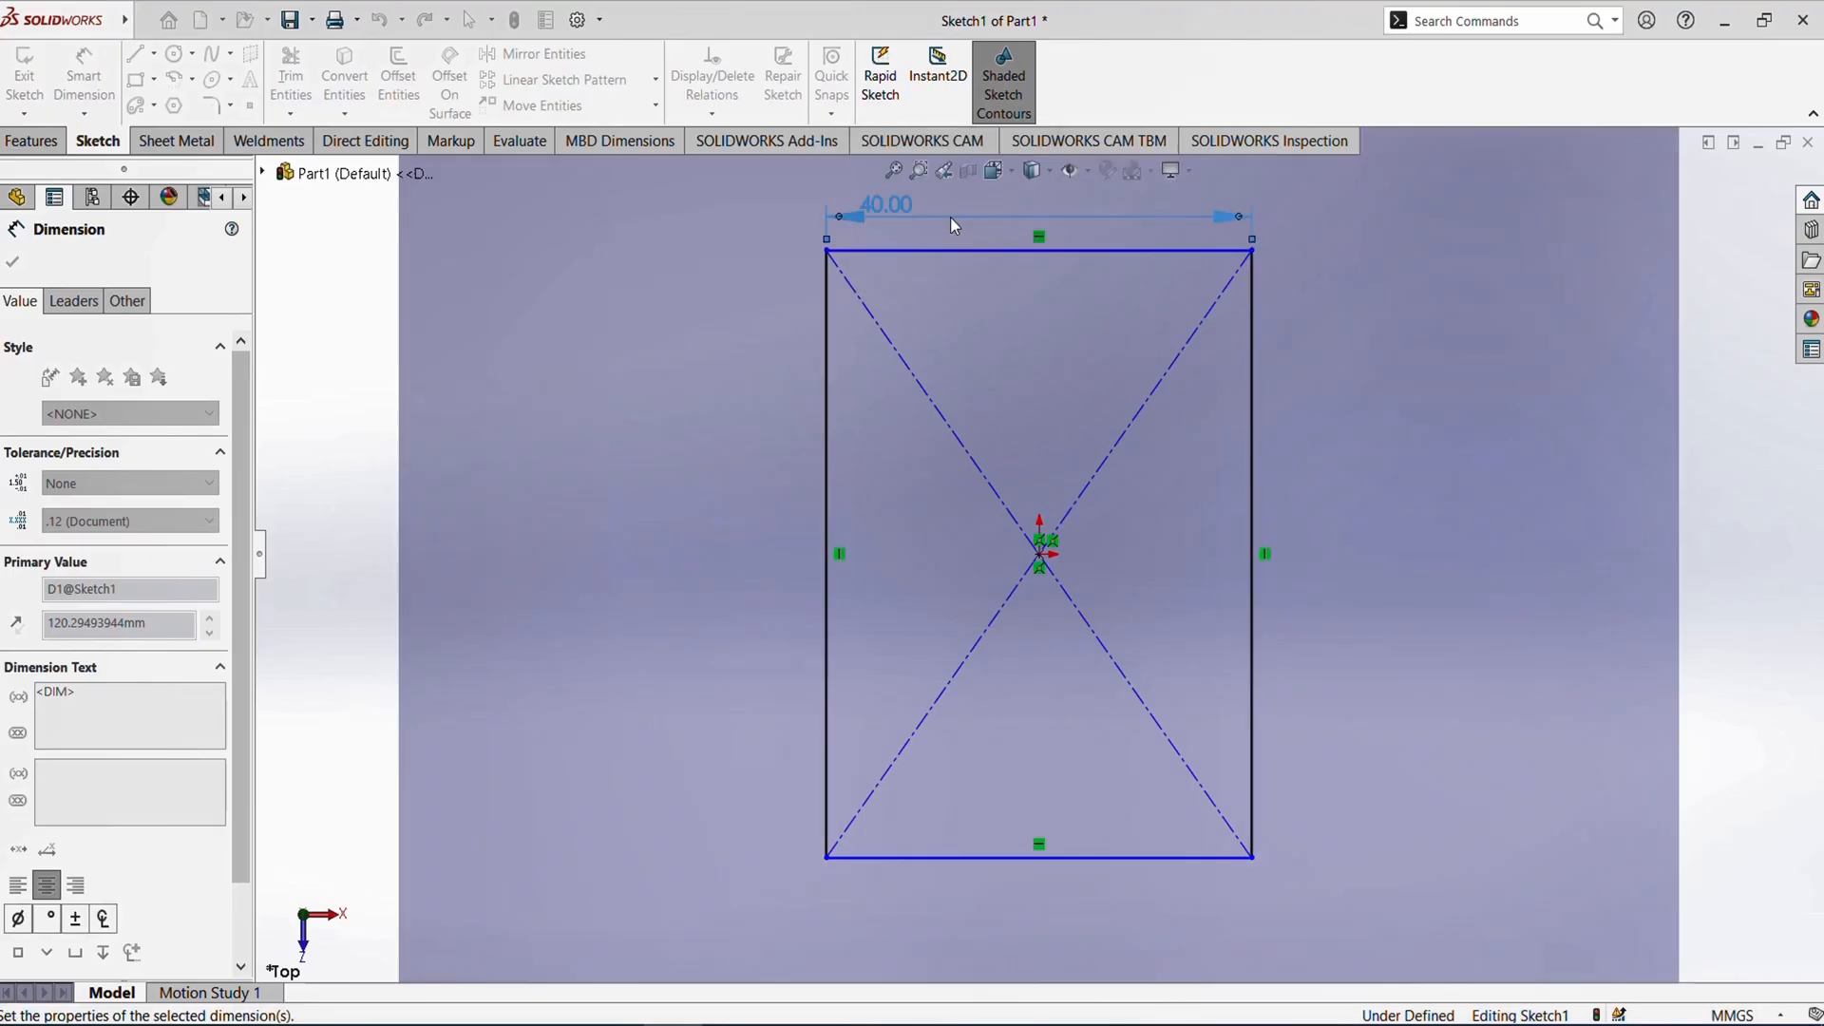
key(Return)
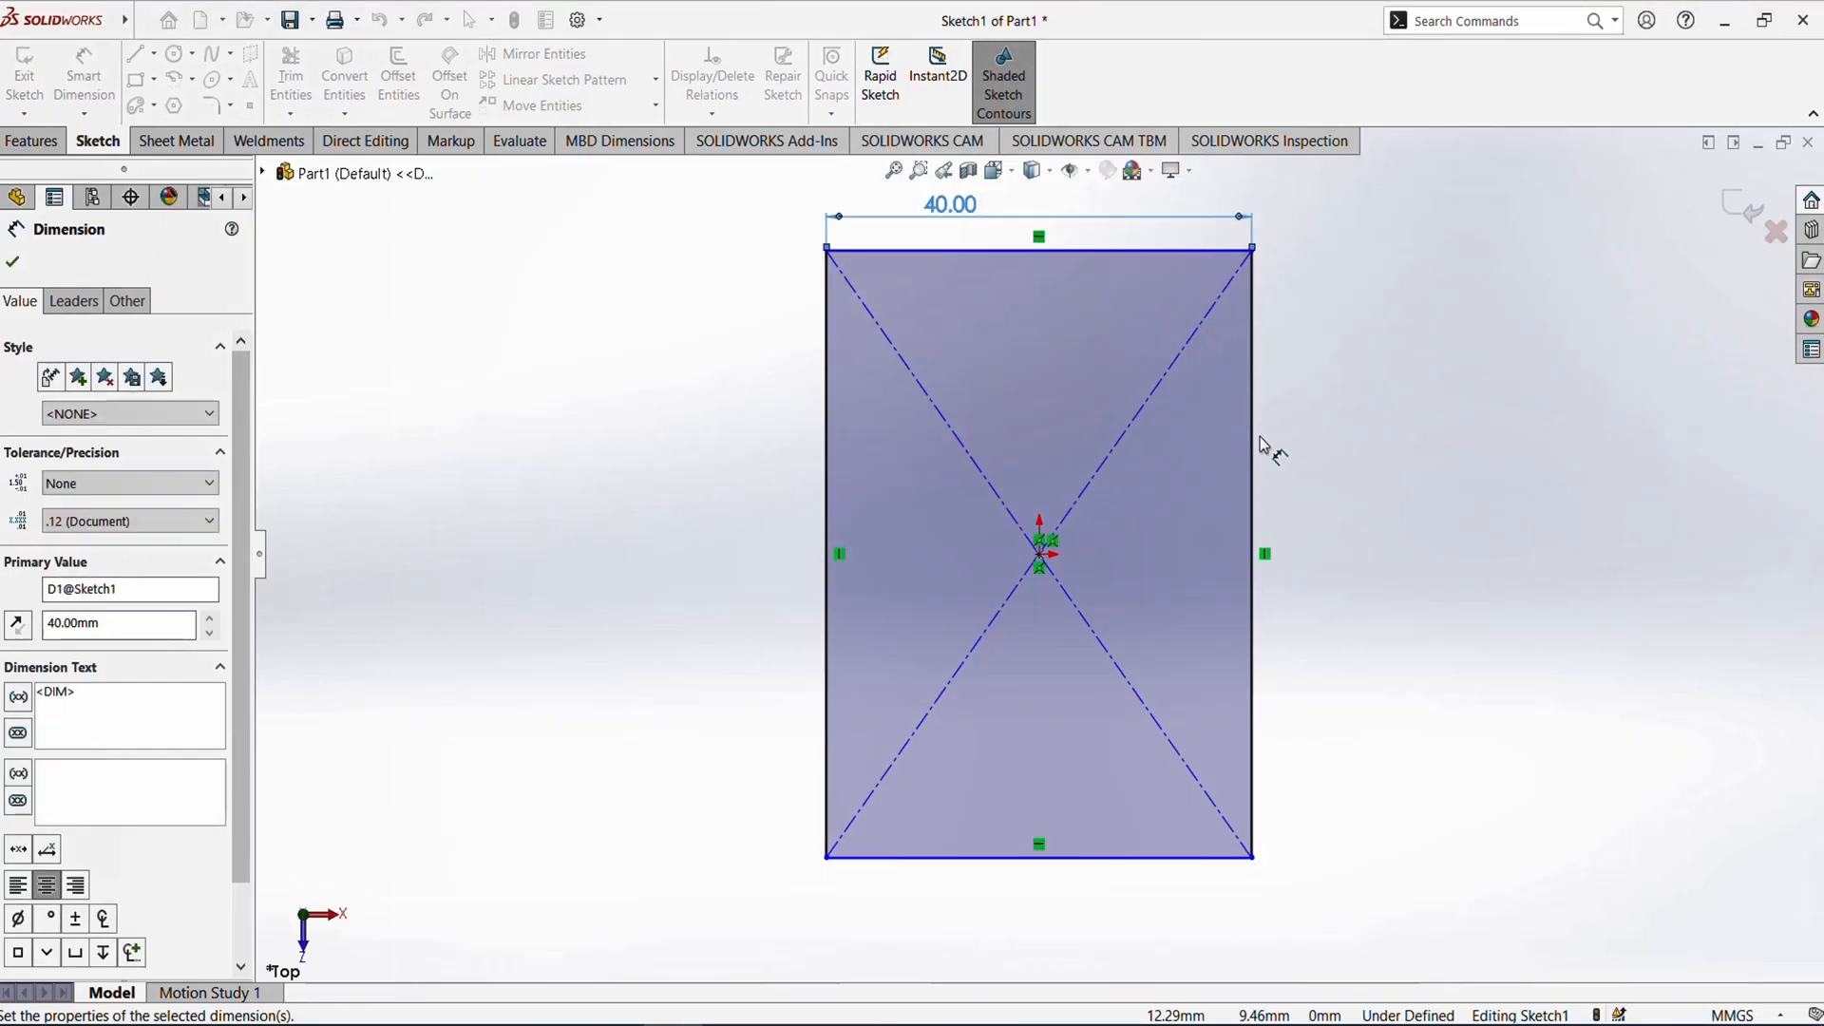
- Dimension the rectangle's vertical side and set its length to 50 mm
click(1337, 464)
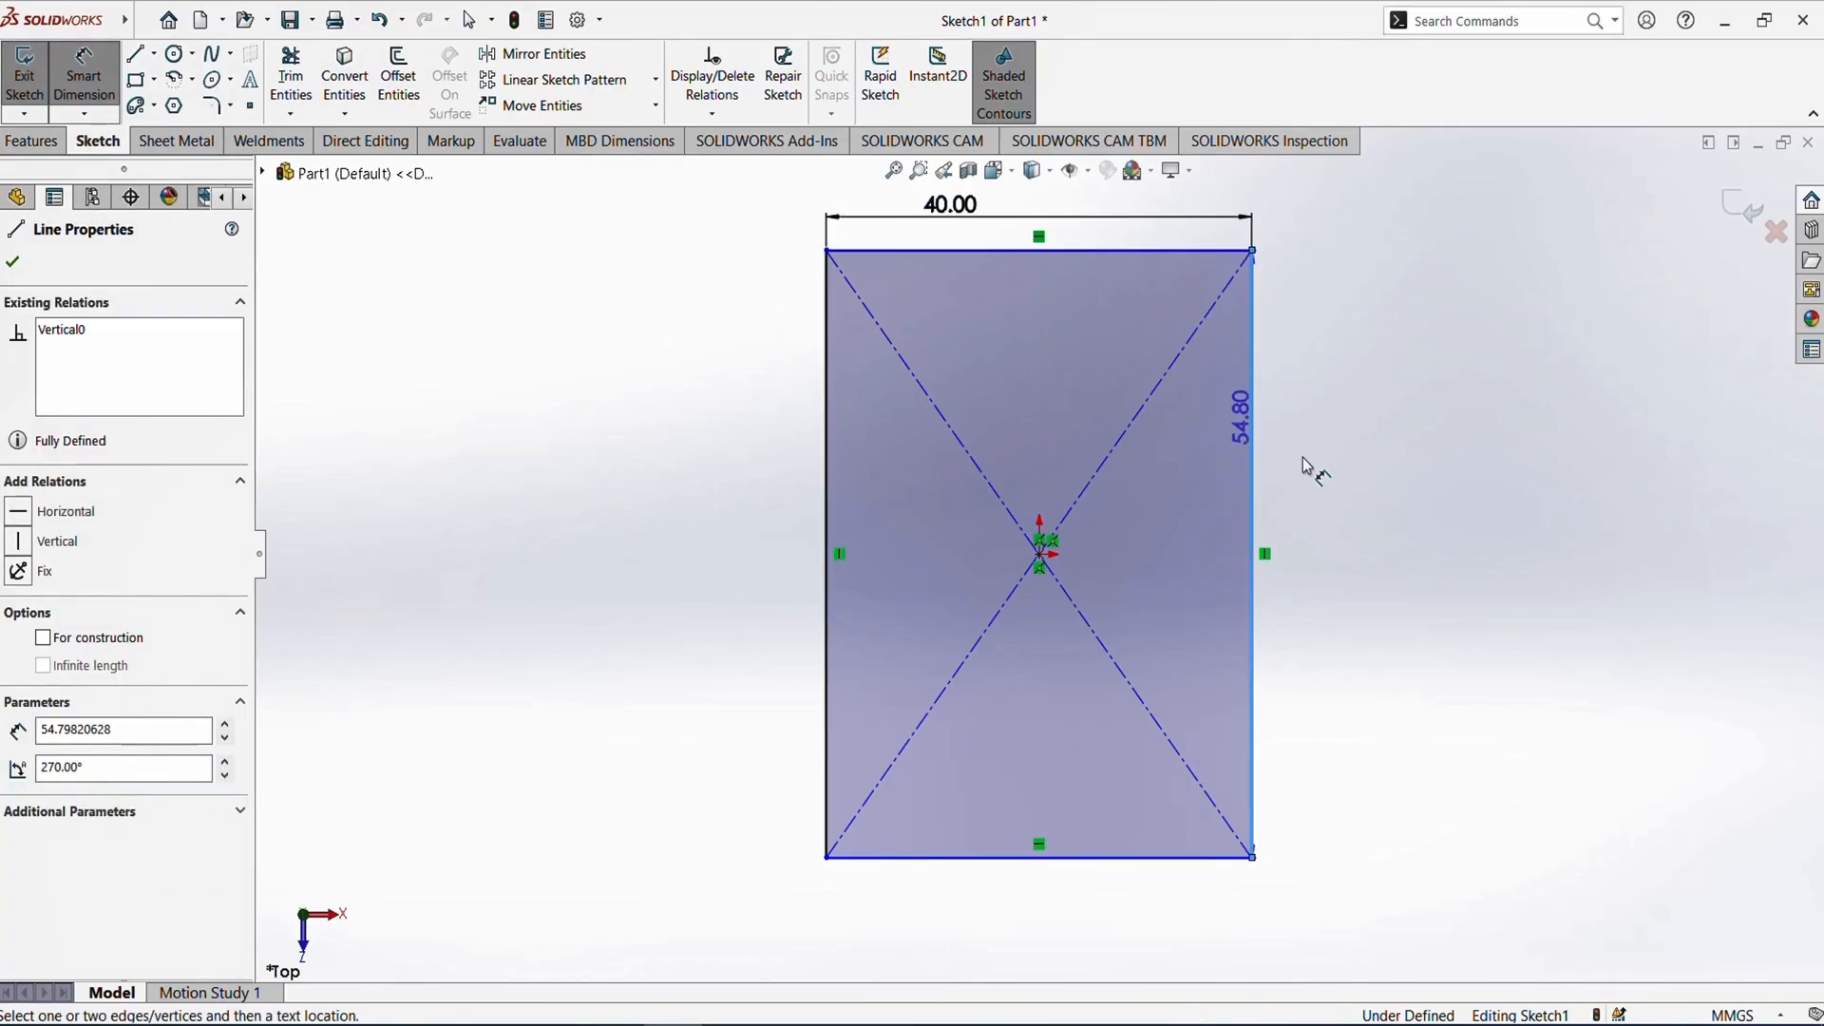
click(1335, 465)
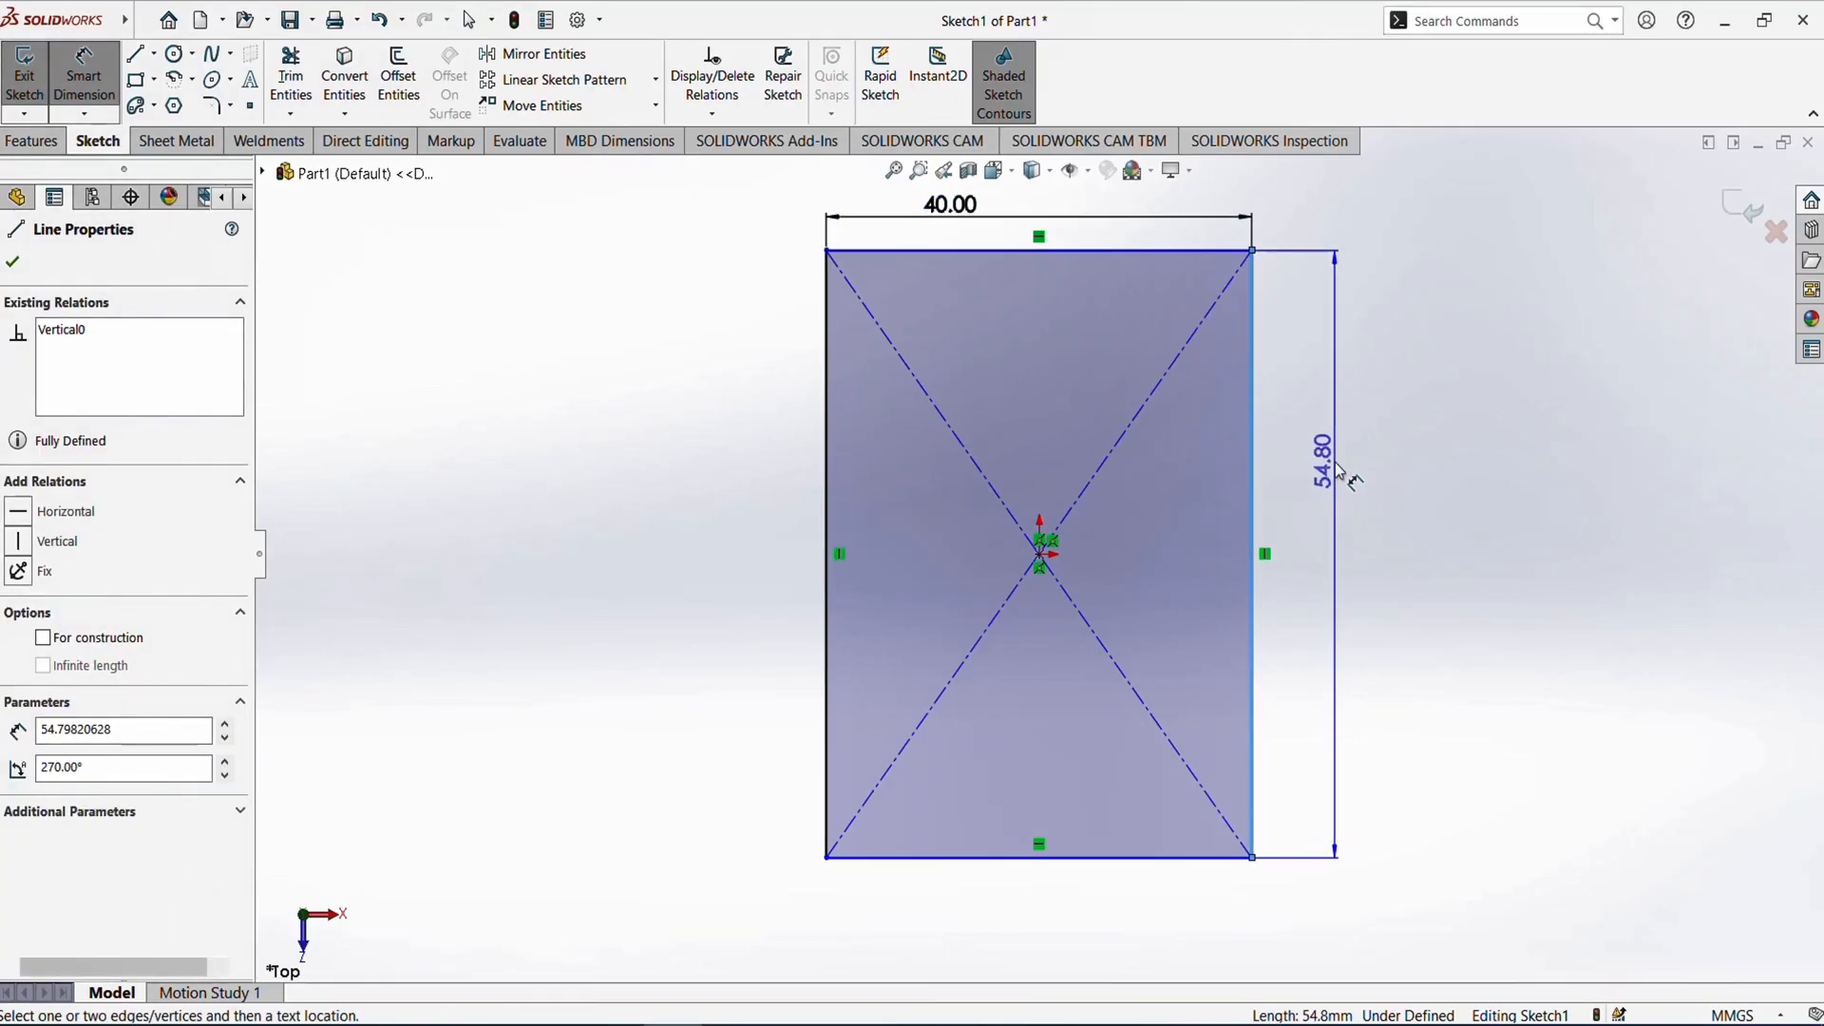
double_click(1330, 464)
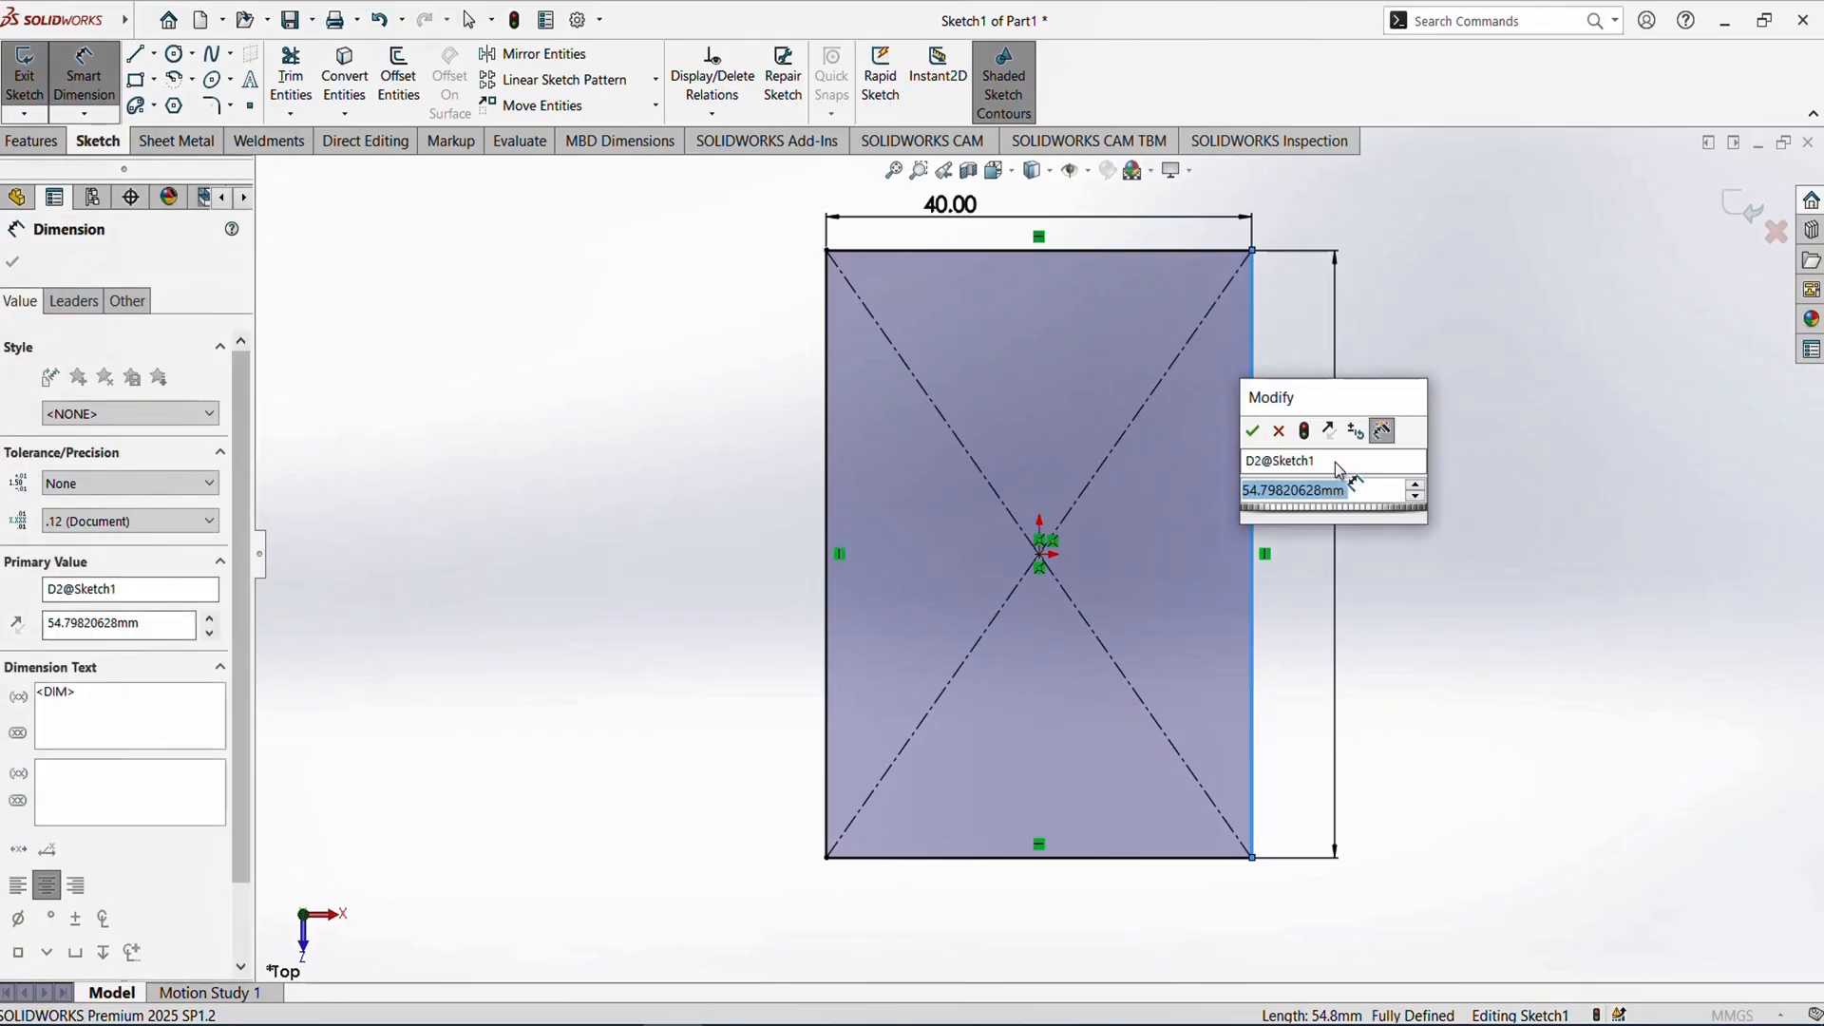
text(50)
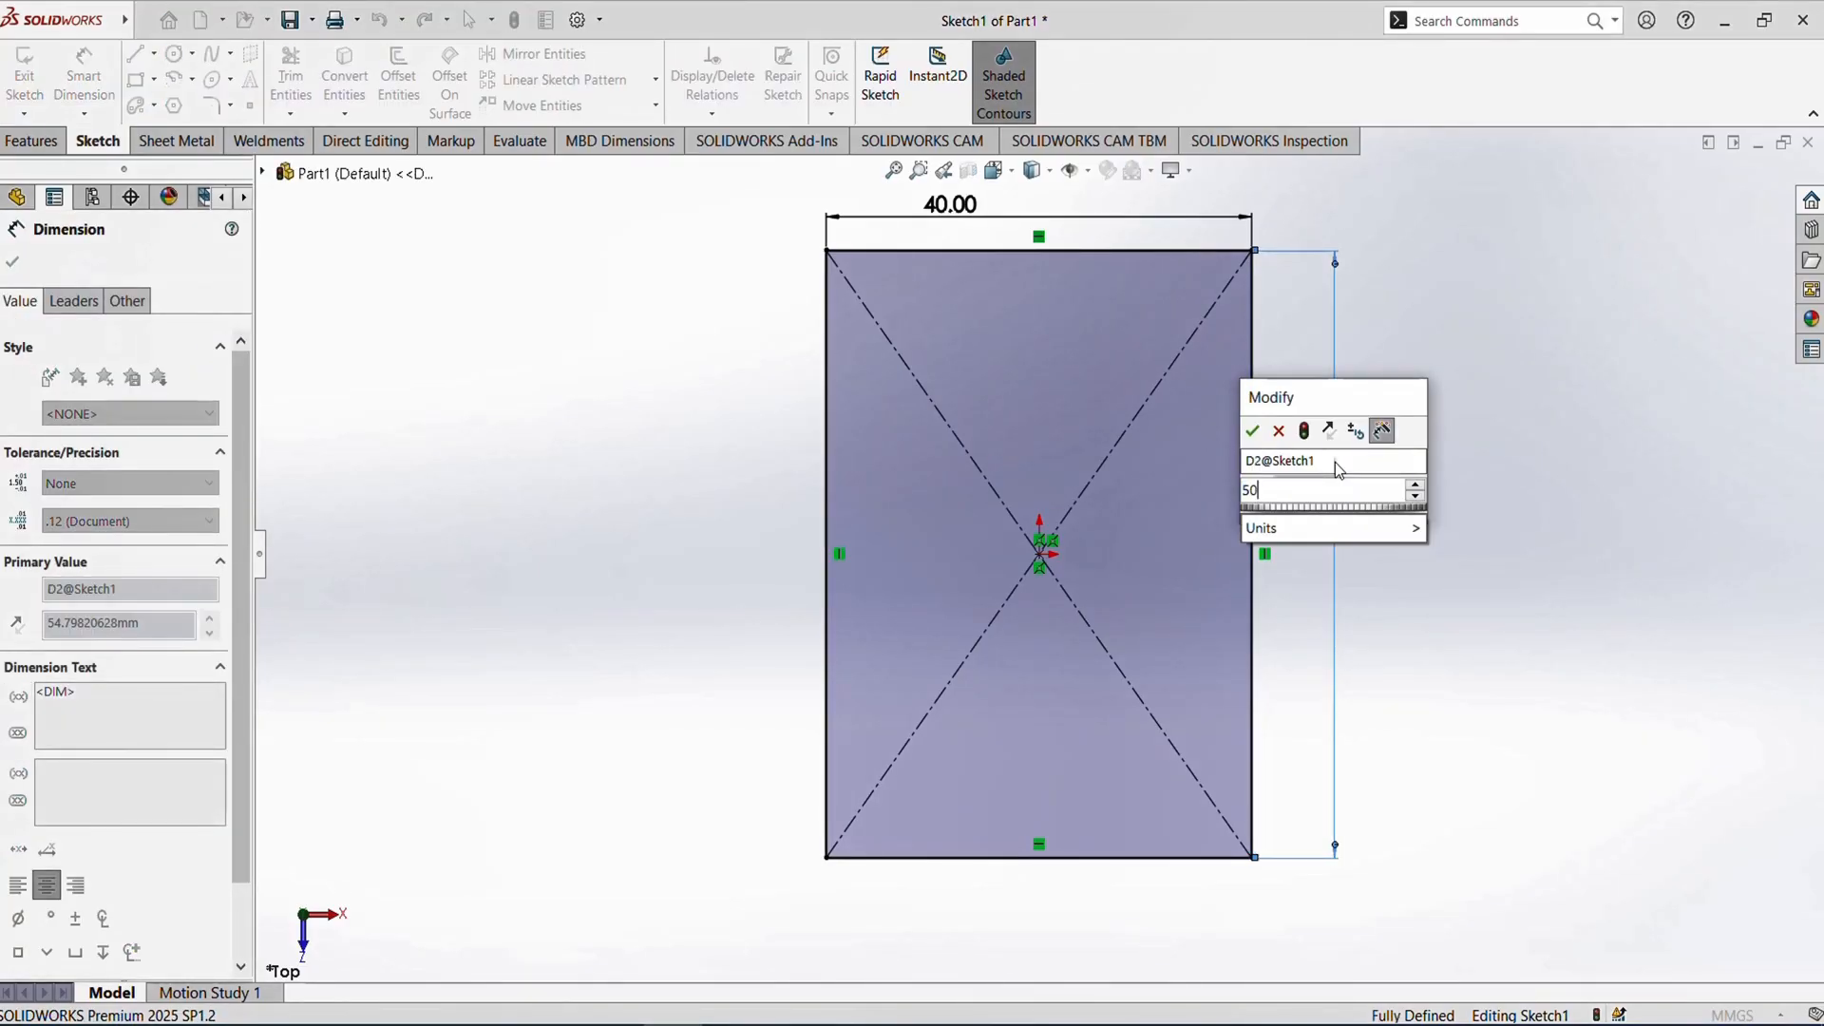
key(Return)
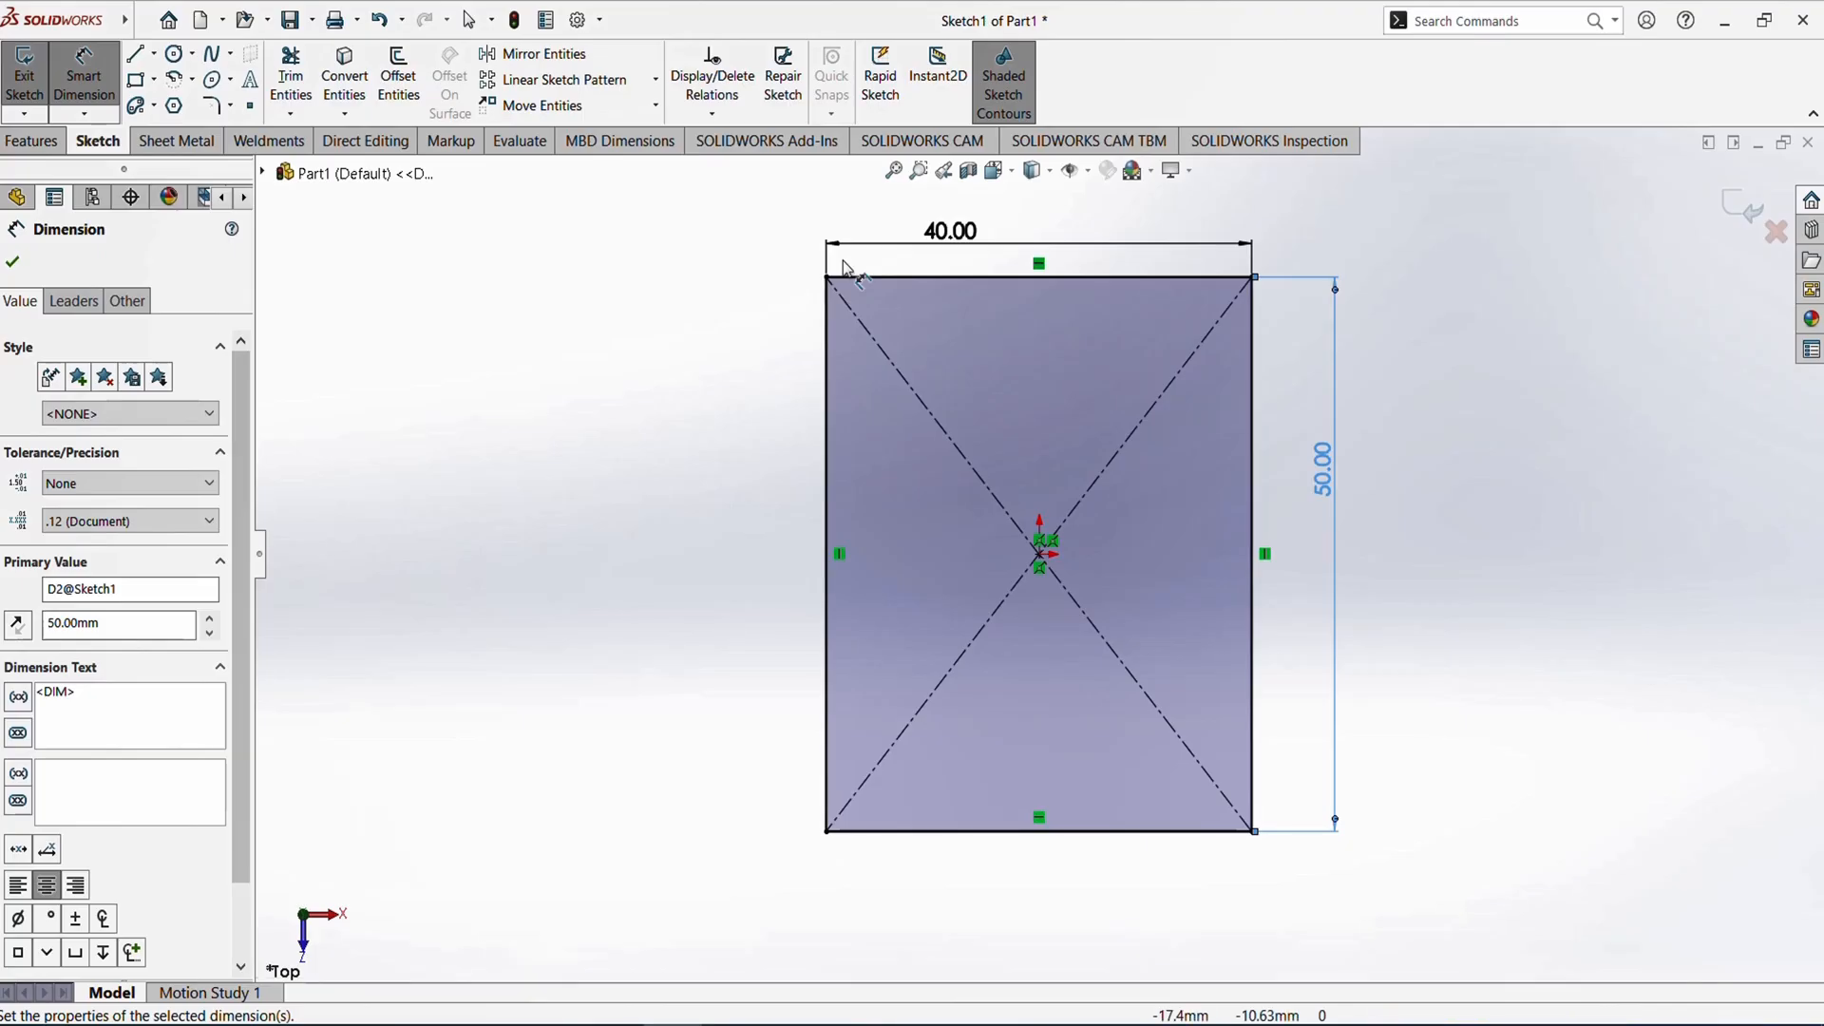
- Round all four corners of the rectangle with 5 mm sketch fillets
click(211, 107)
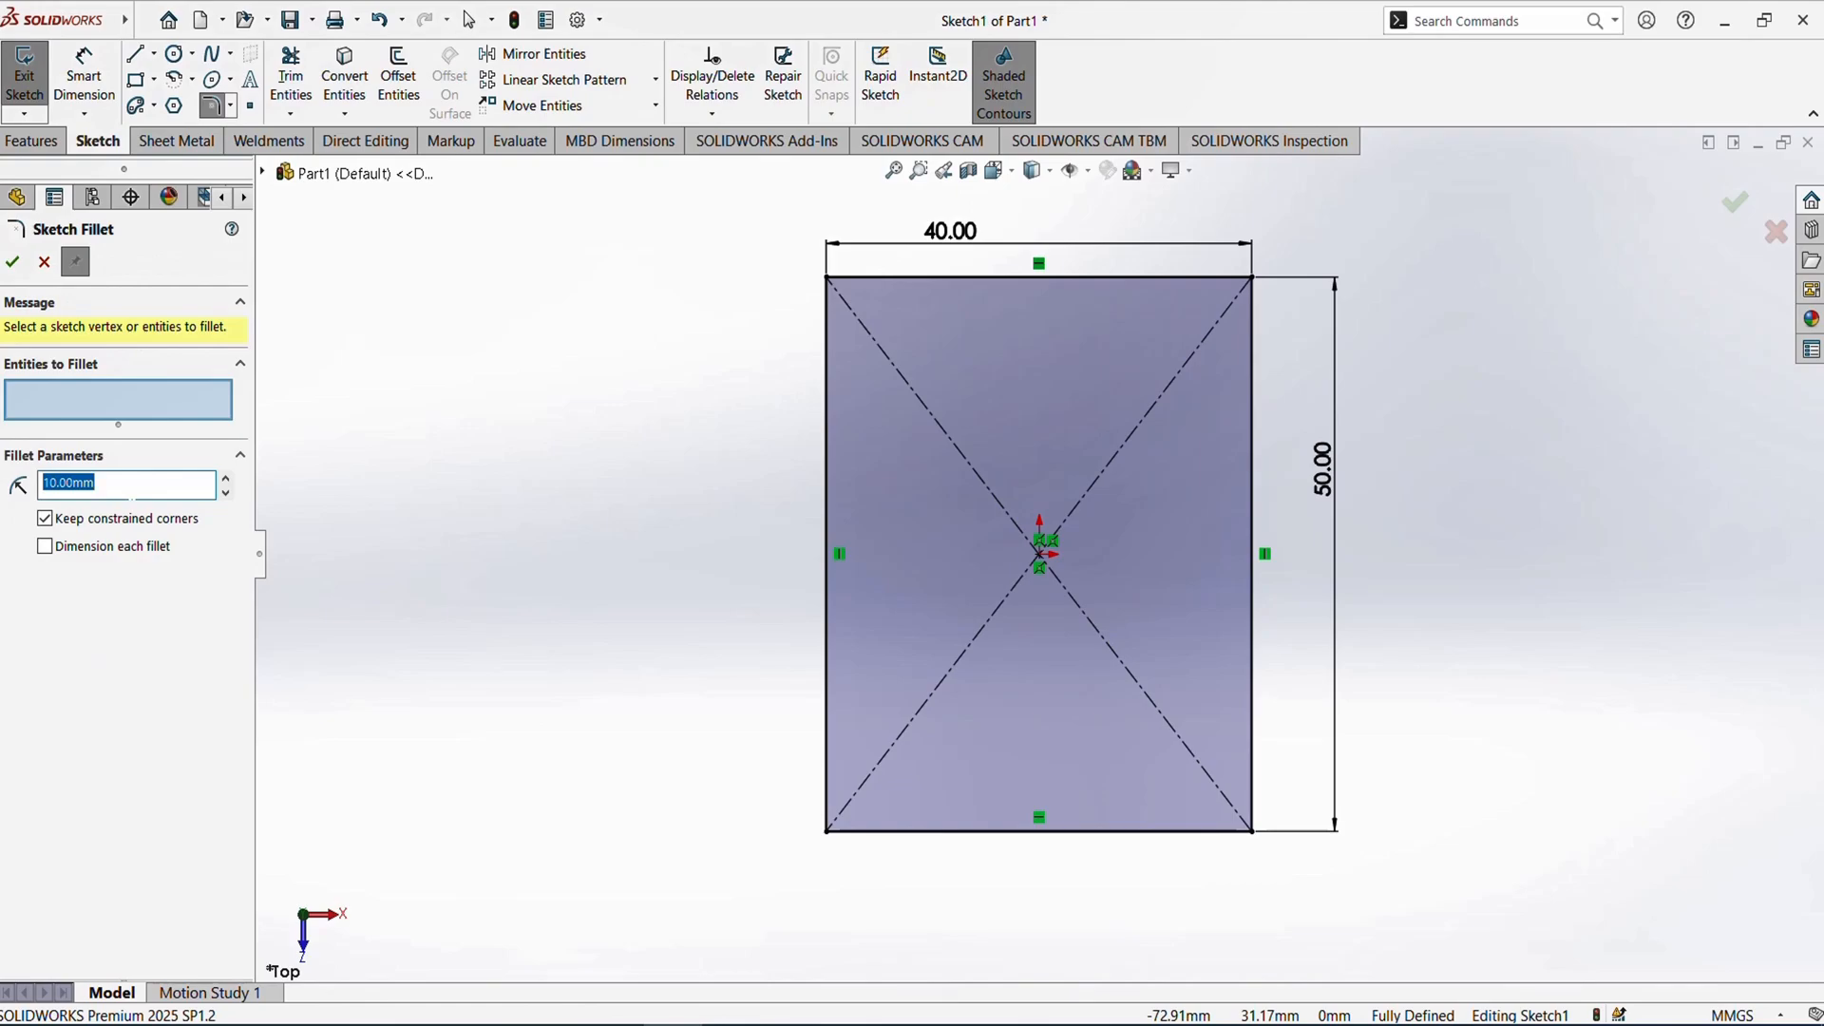
text(5)
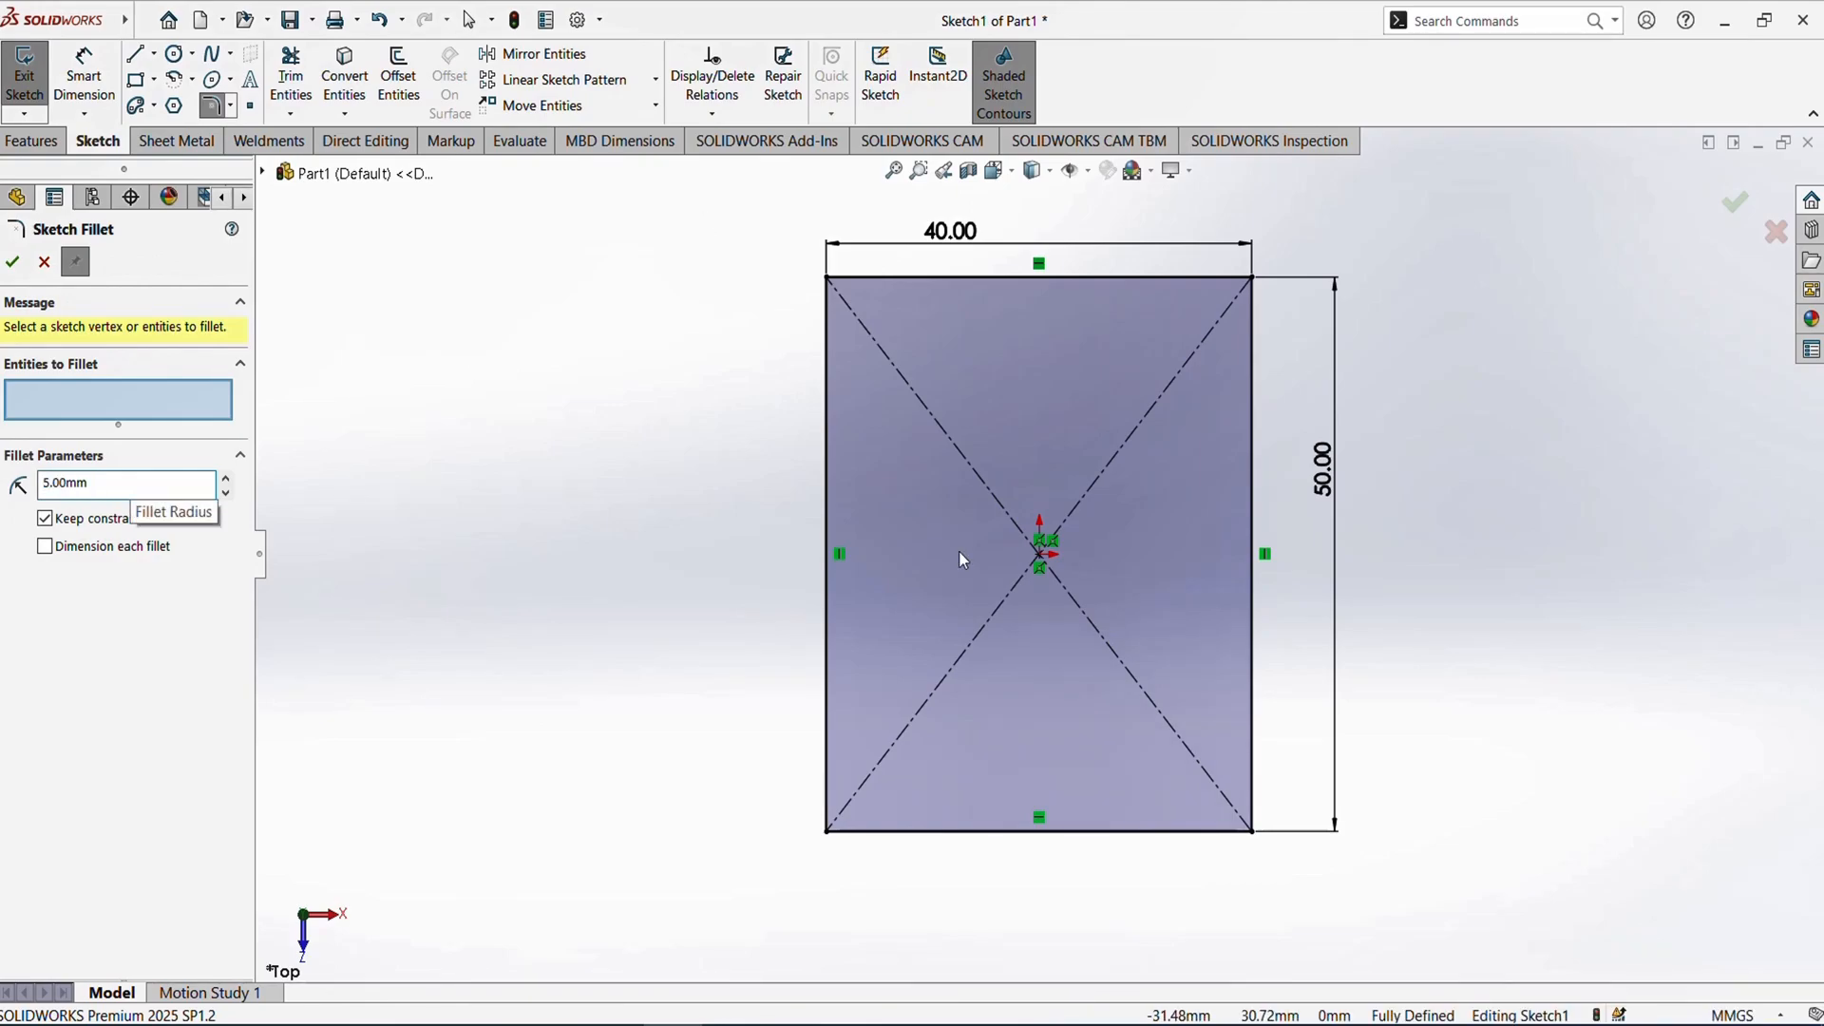
drag(1187, 745, 1422, 933)
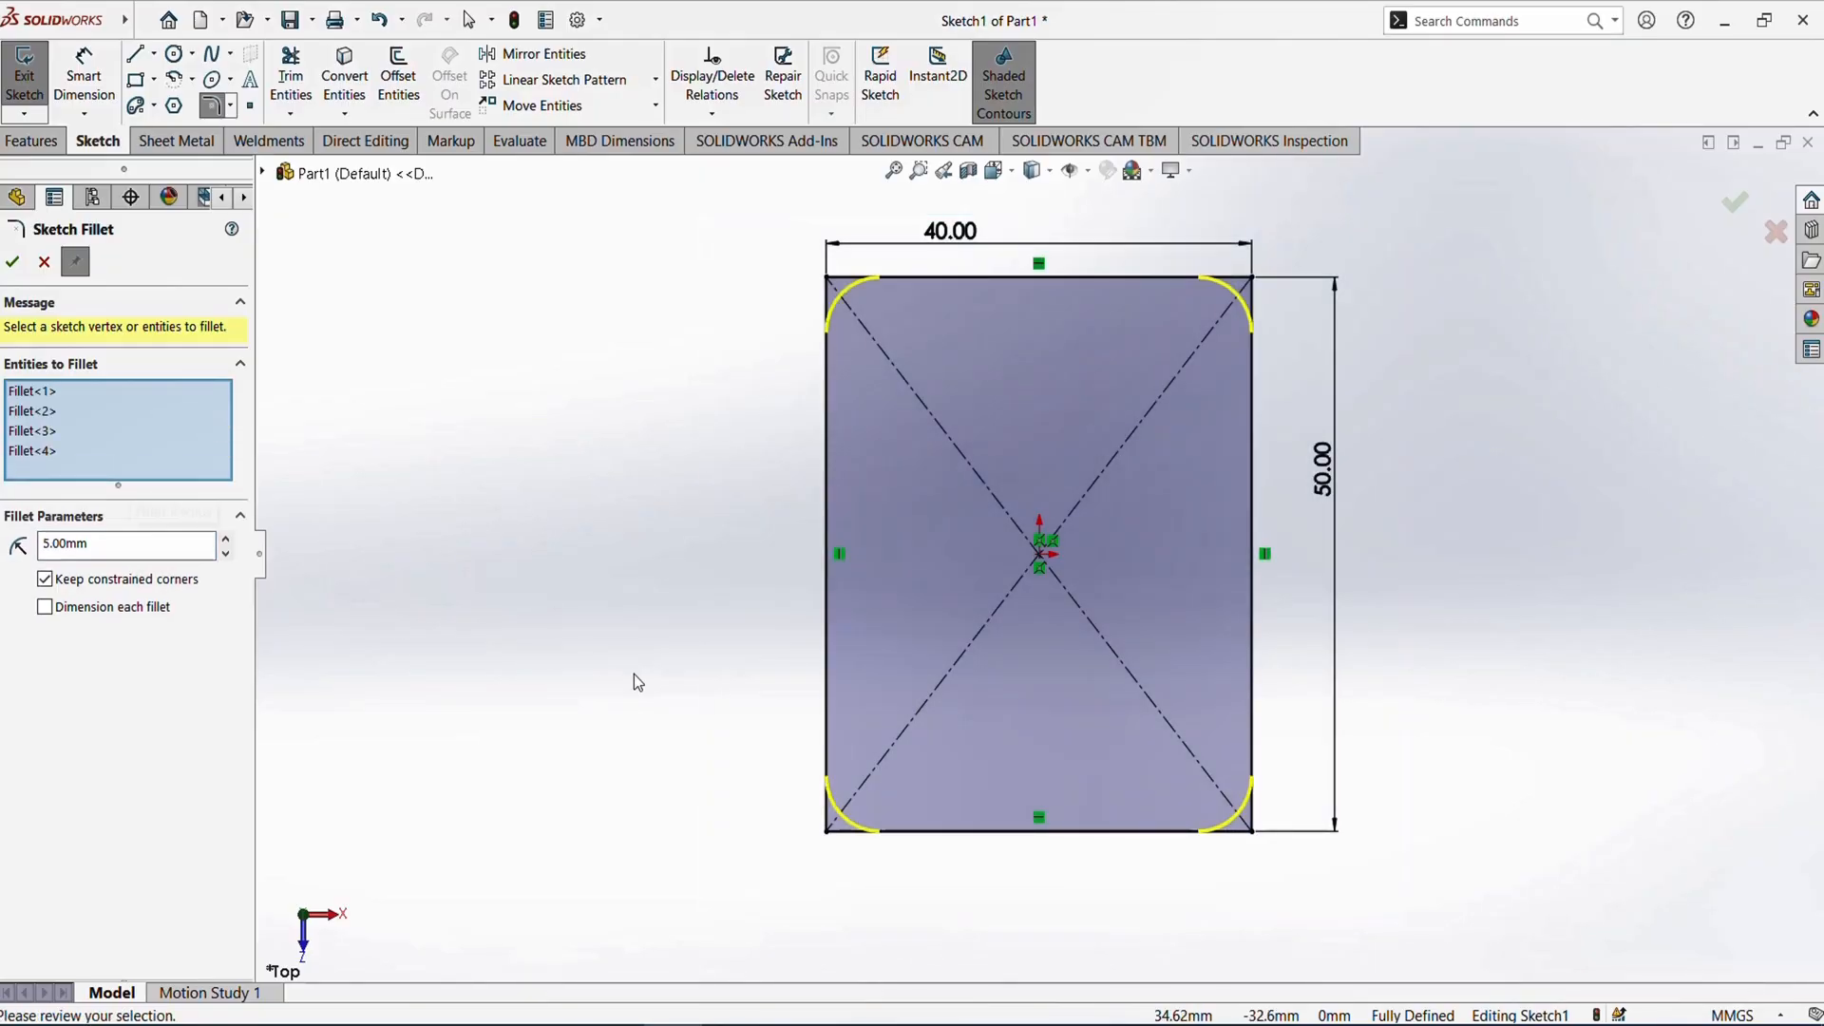
click(12, 262)
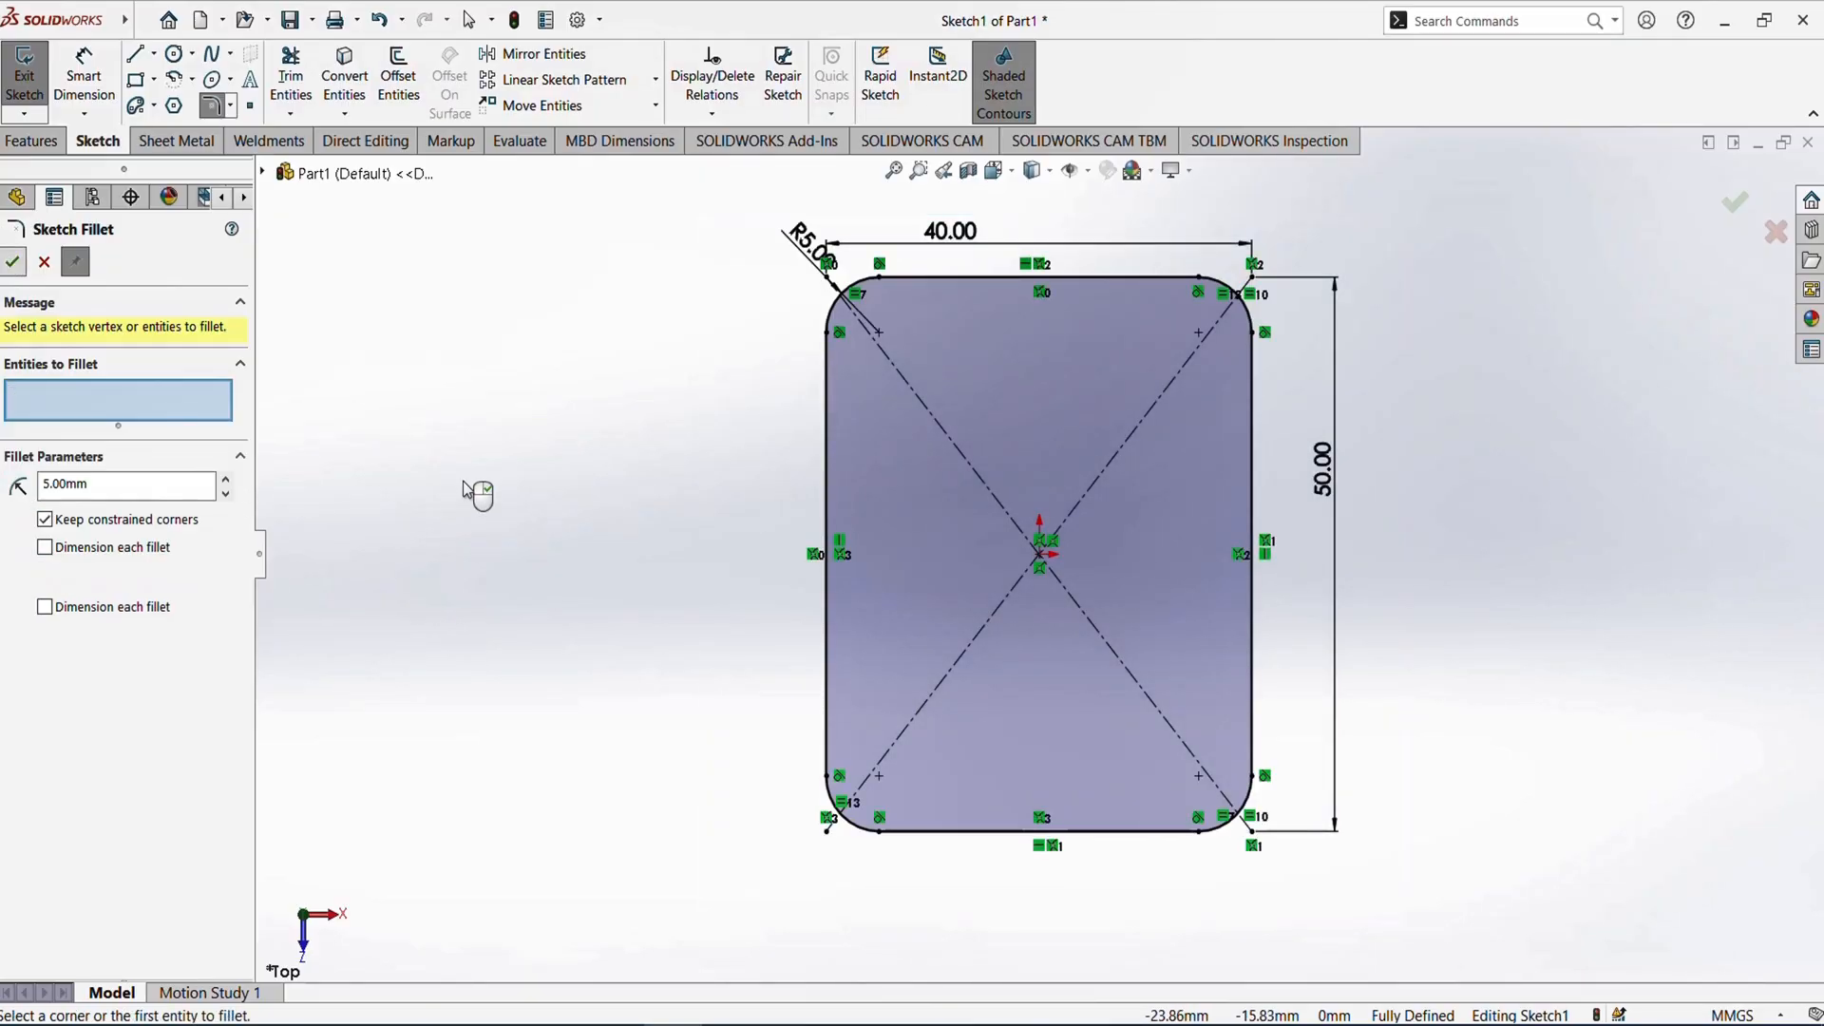
click(12, 263)
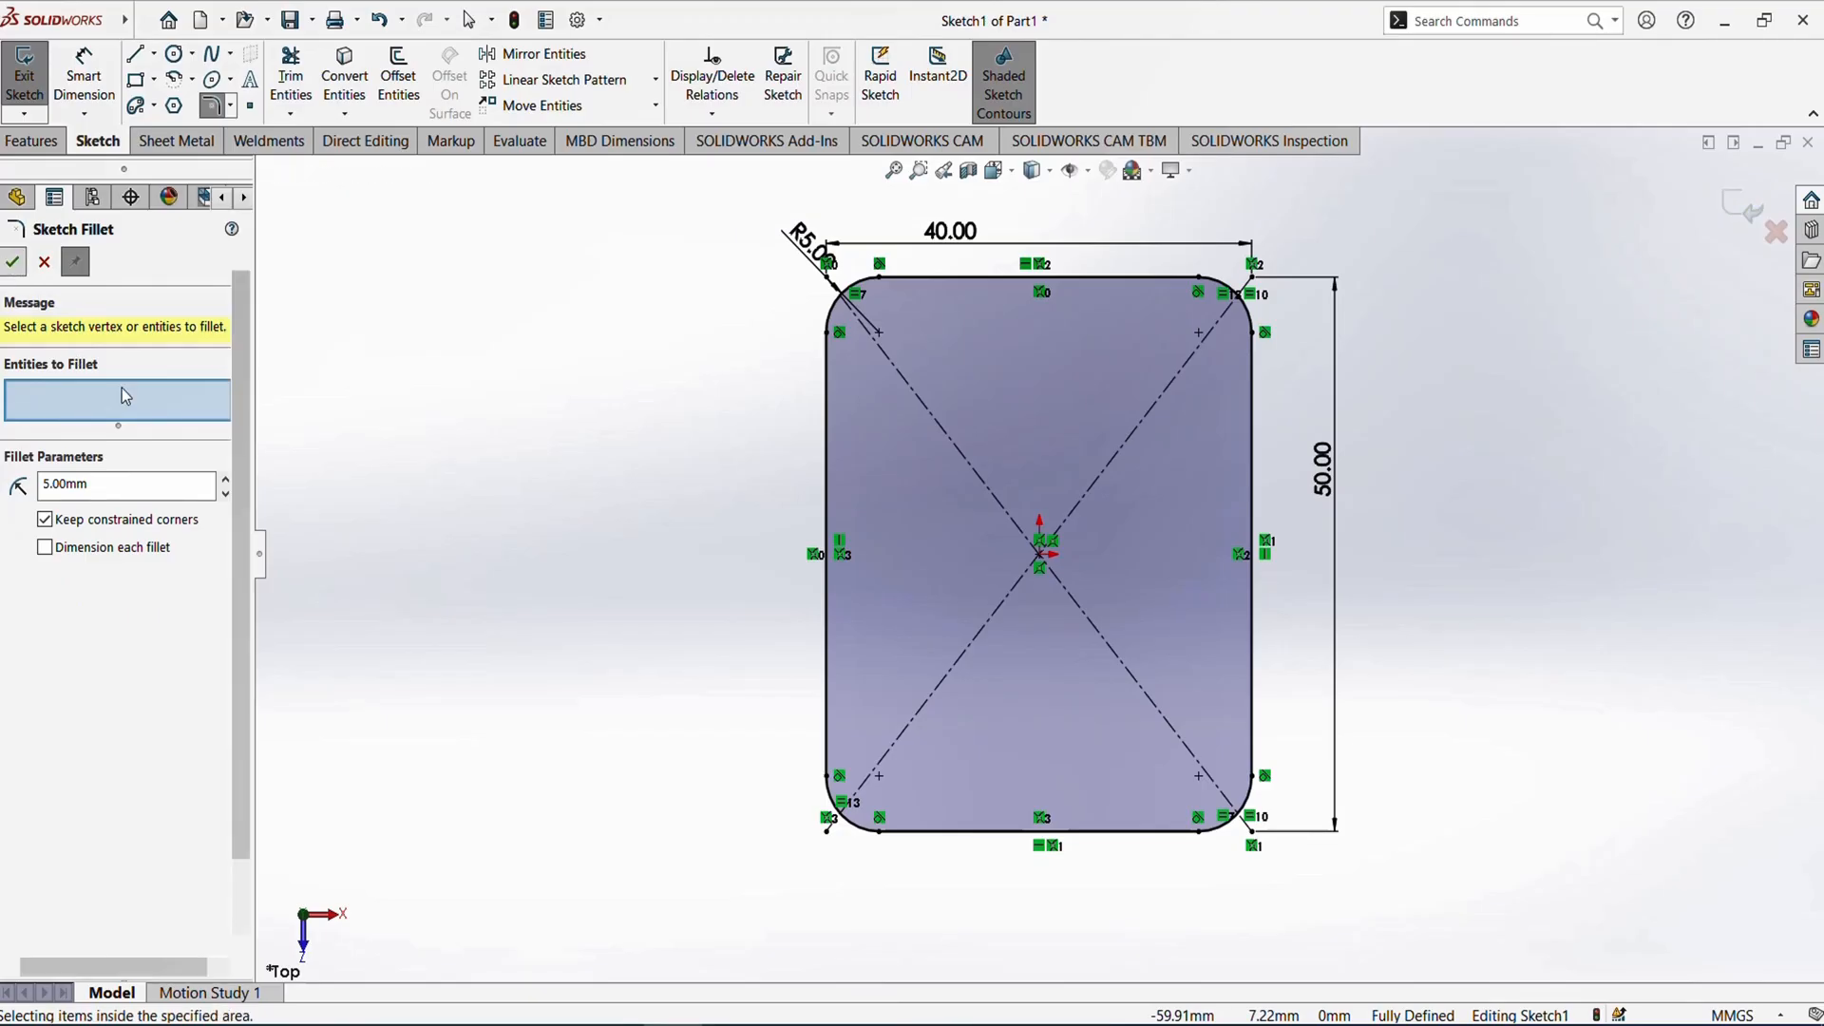
- Check the holes in the reference drawing and sketch two circles vertically aligned with the origin, about 5.7 mm diameter above it and 7.9 mm below
key(alt+Tab)
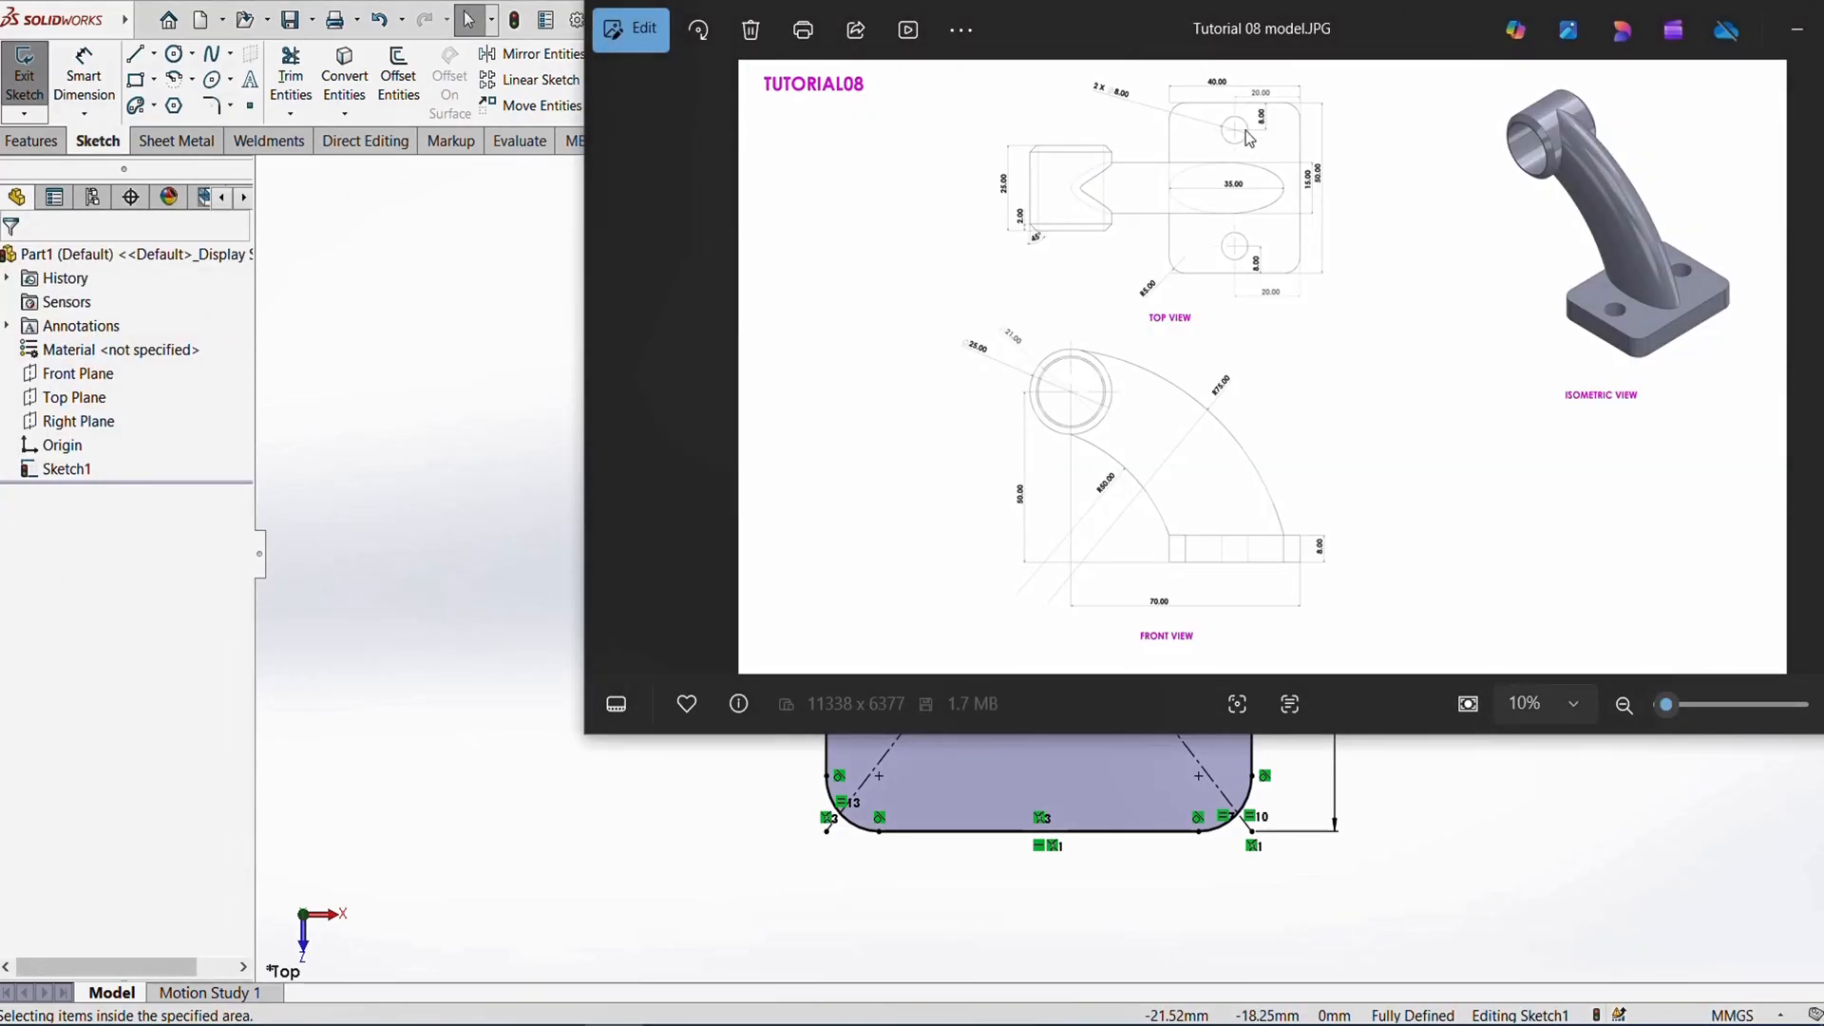
scroll(1261, 250, up, 4)
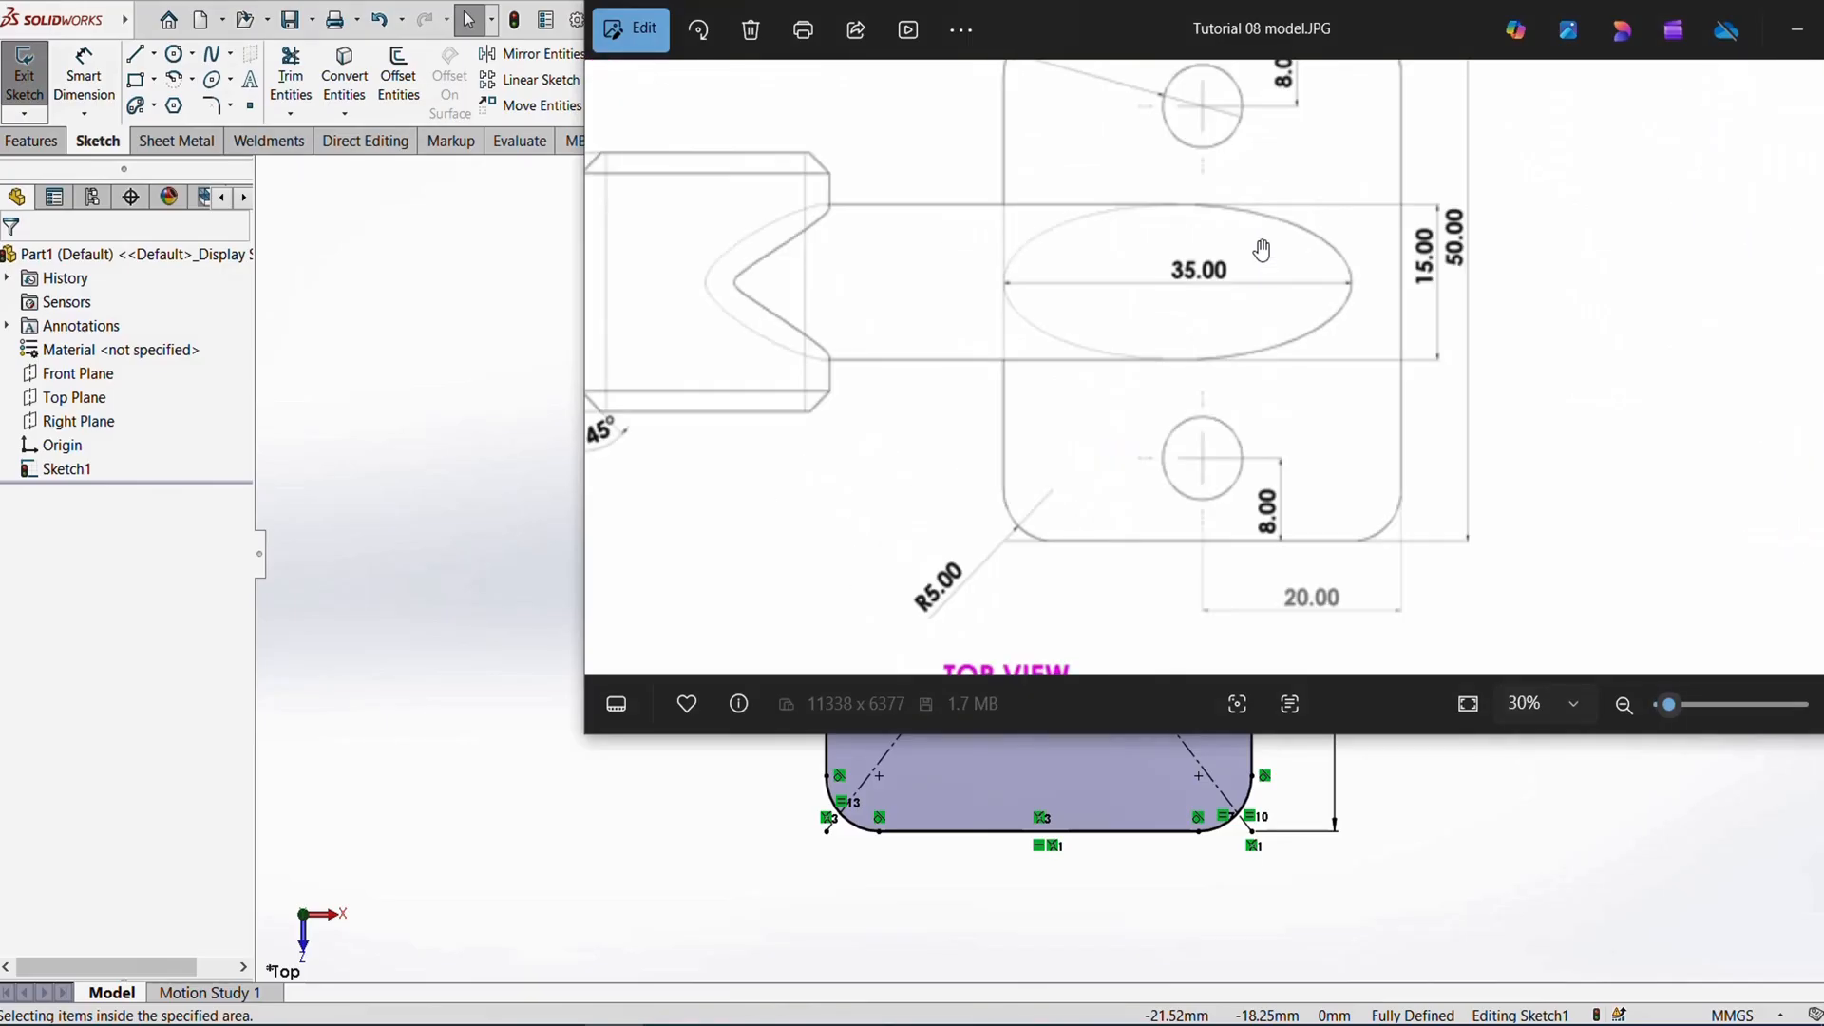
scroll(1261, 250, down, 3)
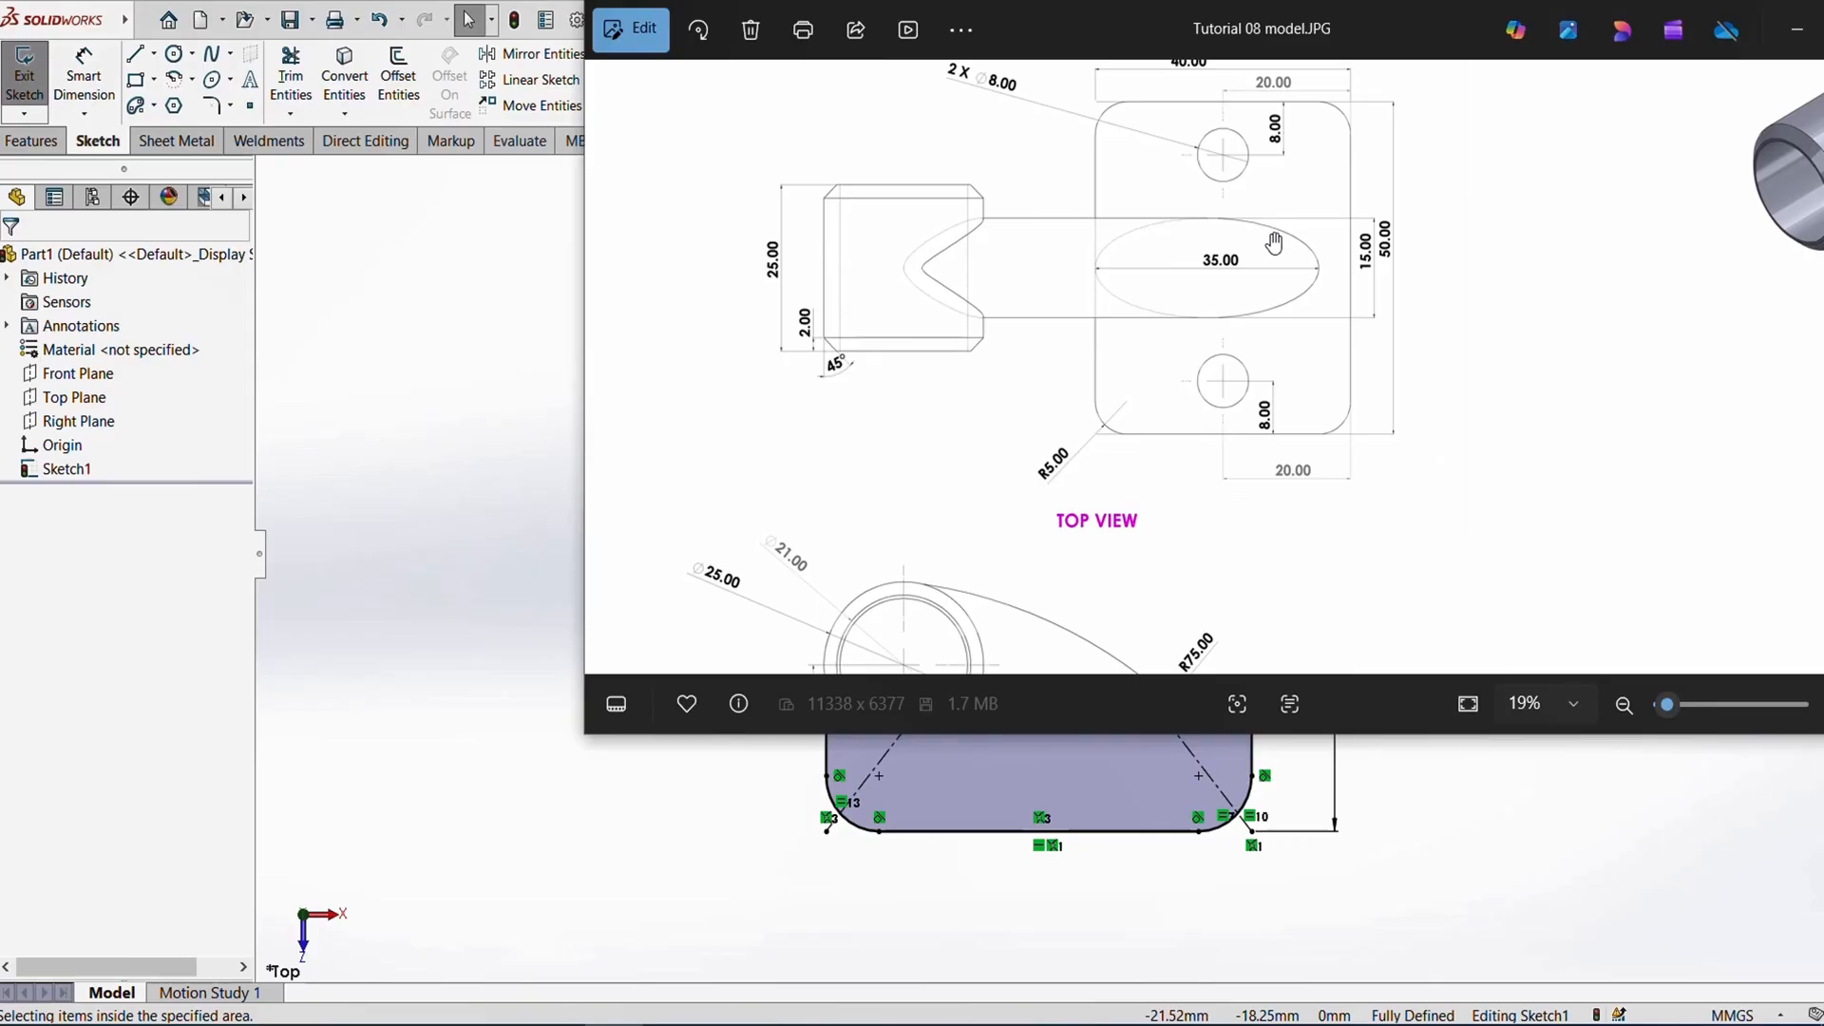
scroll(1274, 245, down, 2)
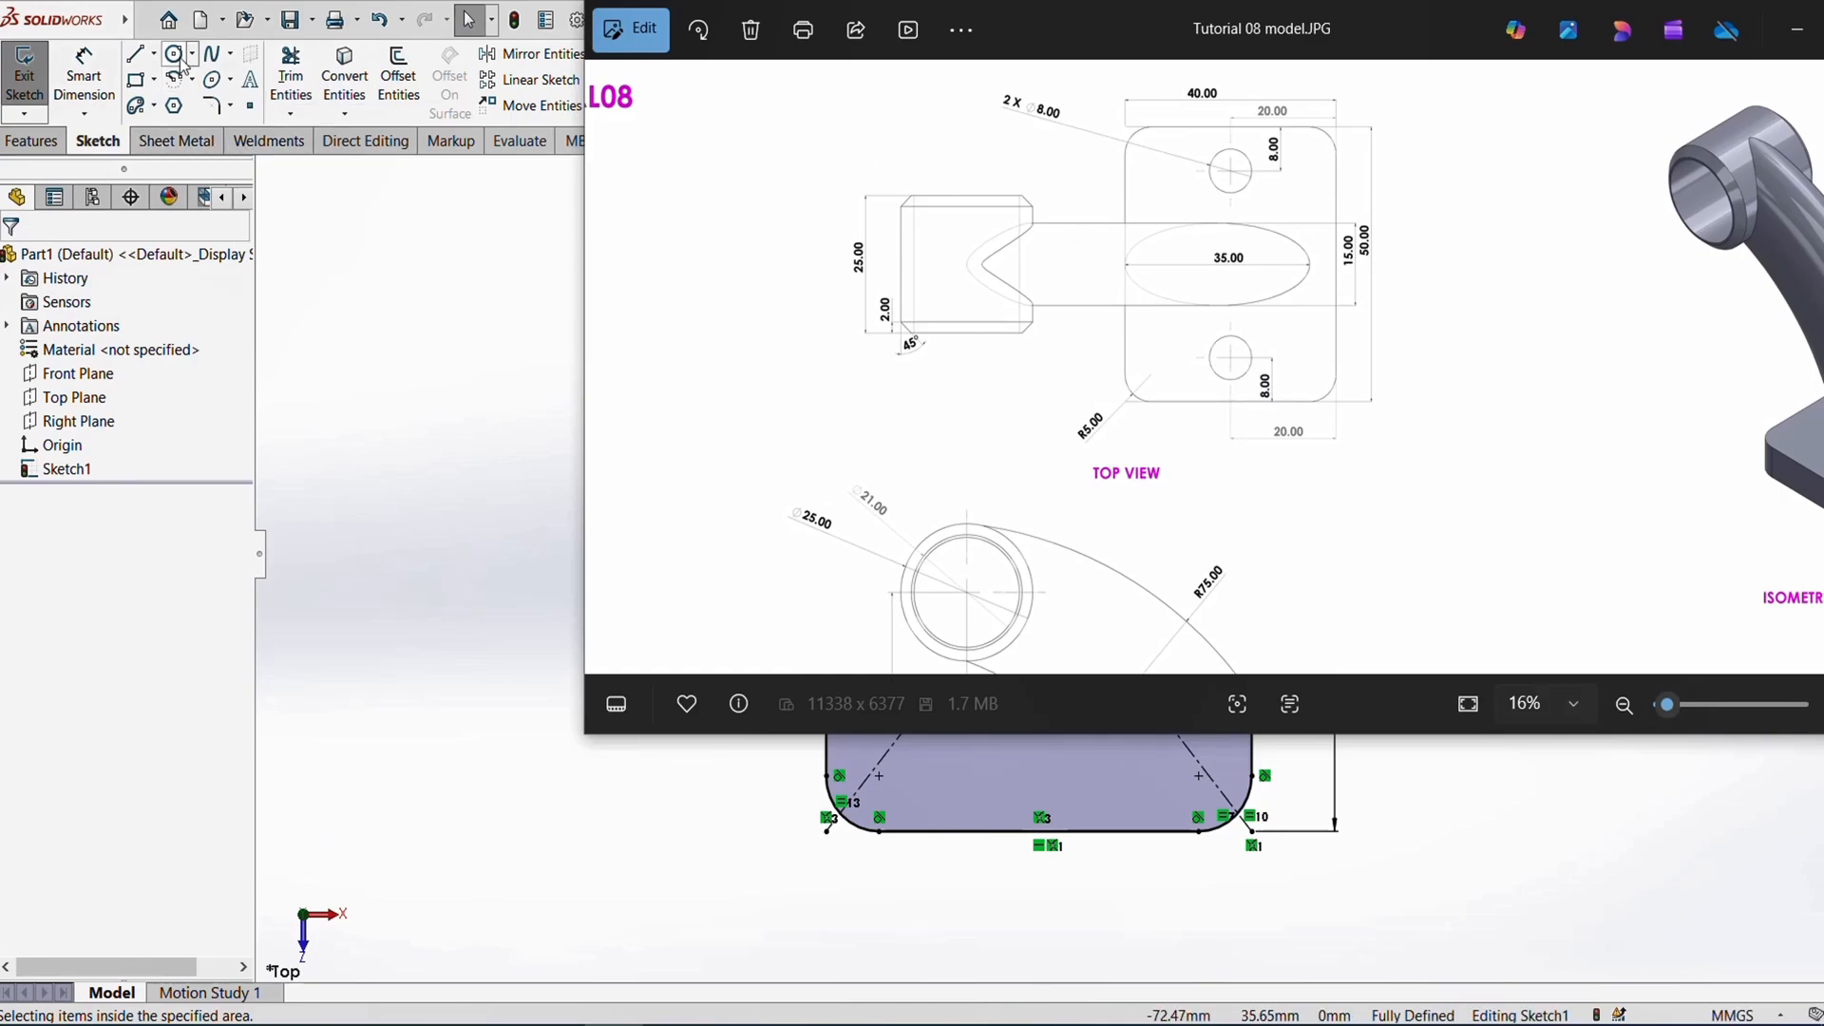
click(186, 107)
click(175, 56)
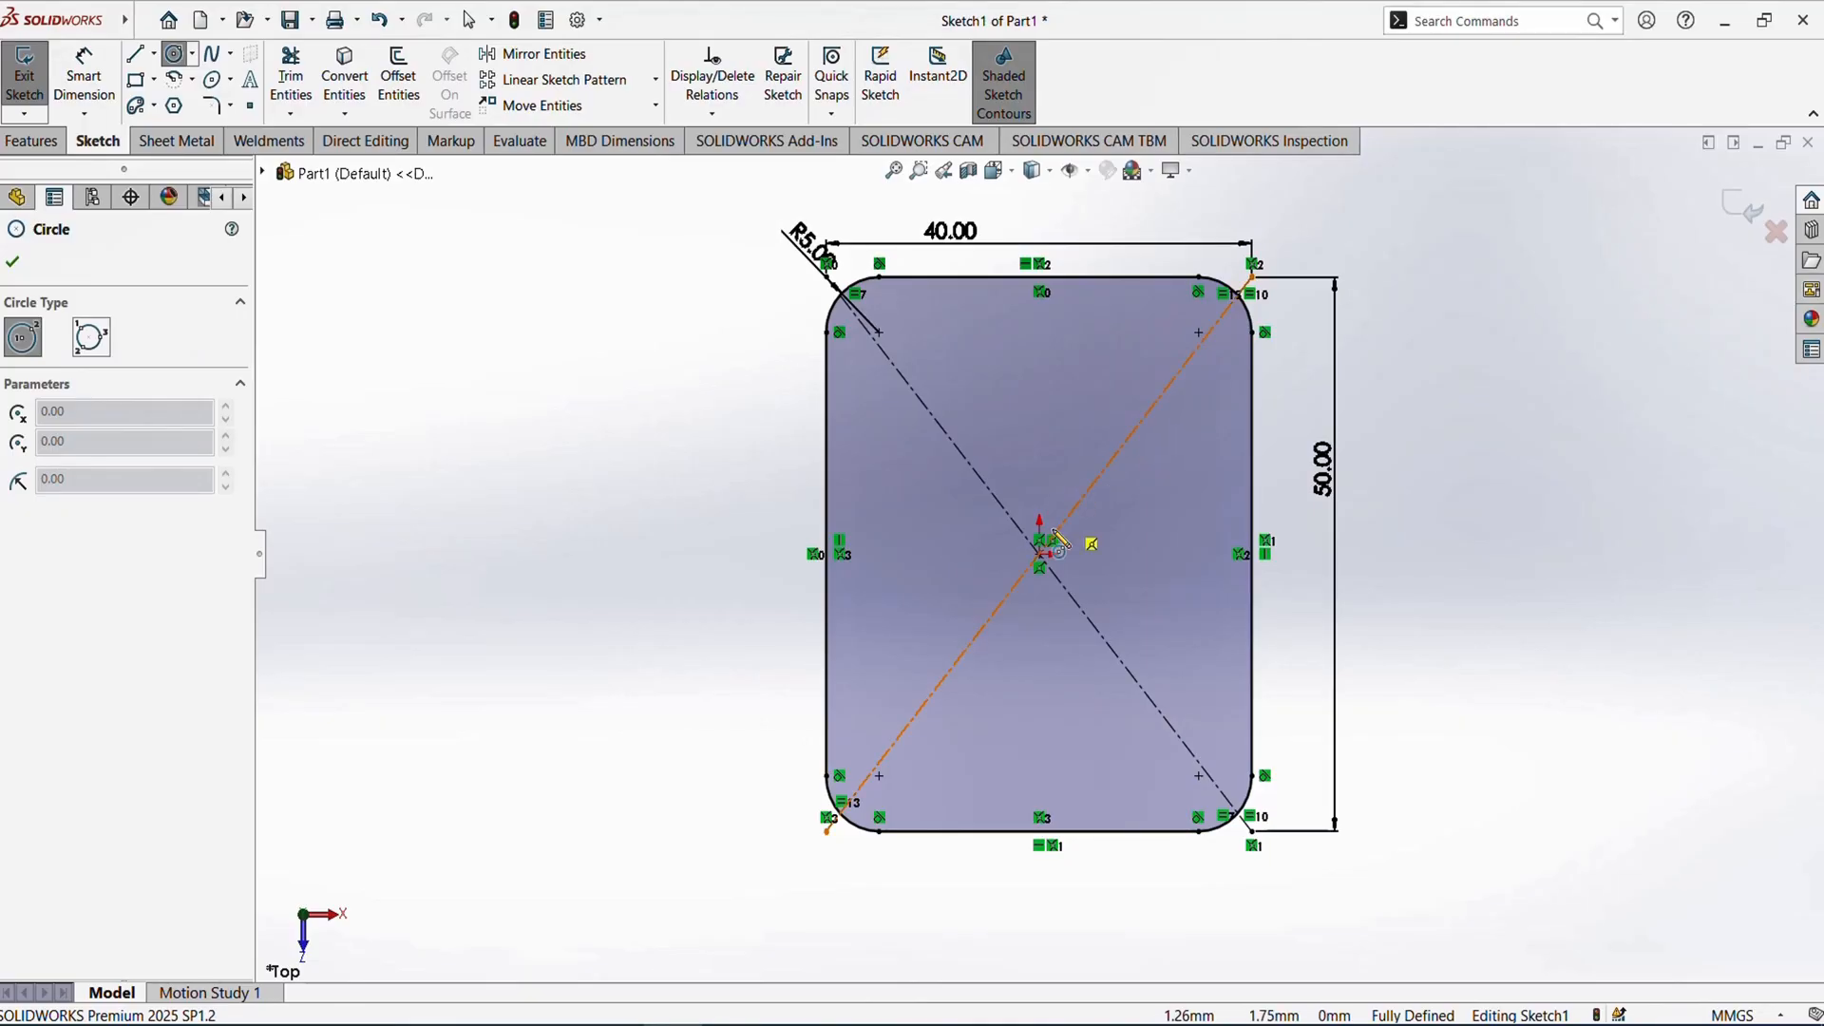
click(1039, 340)
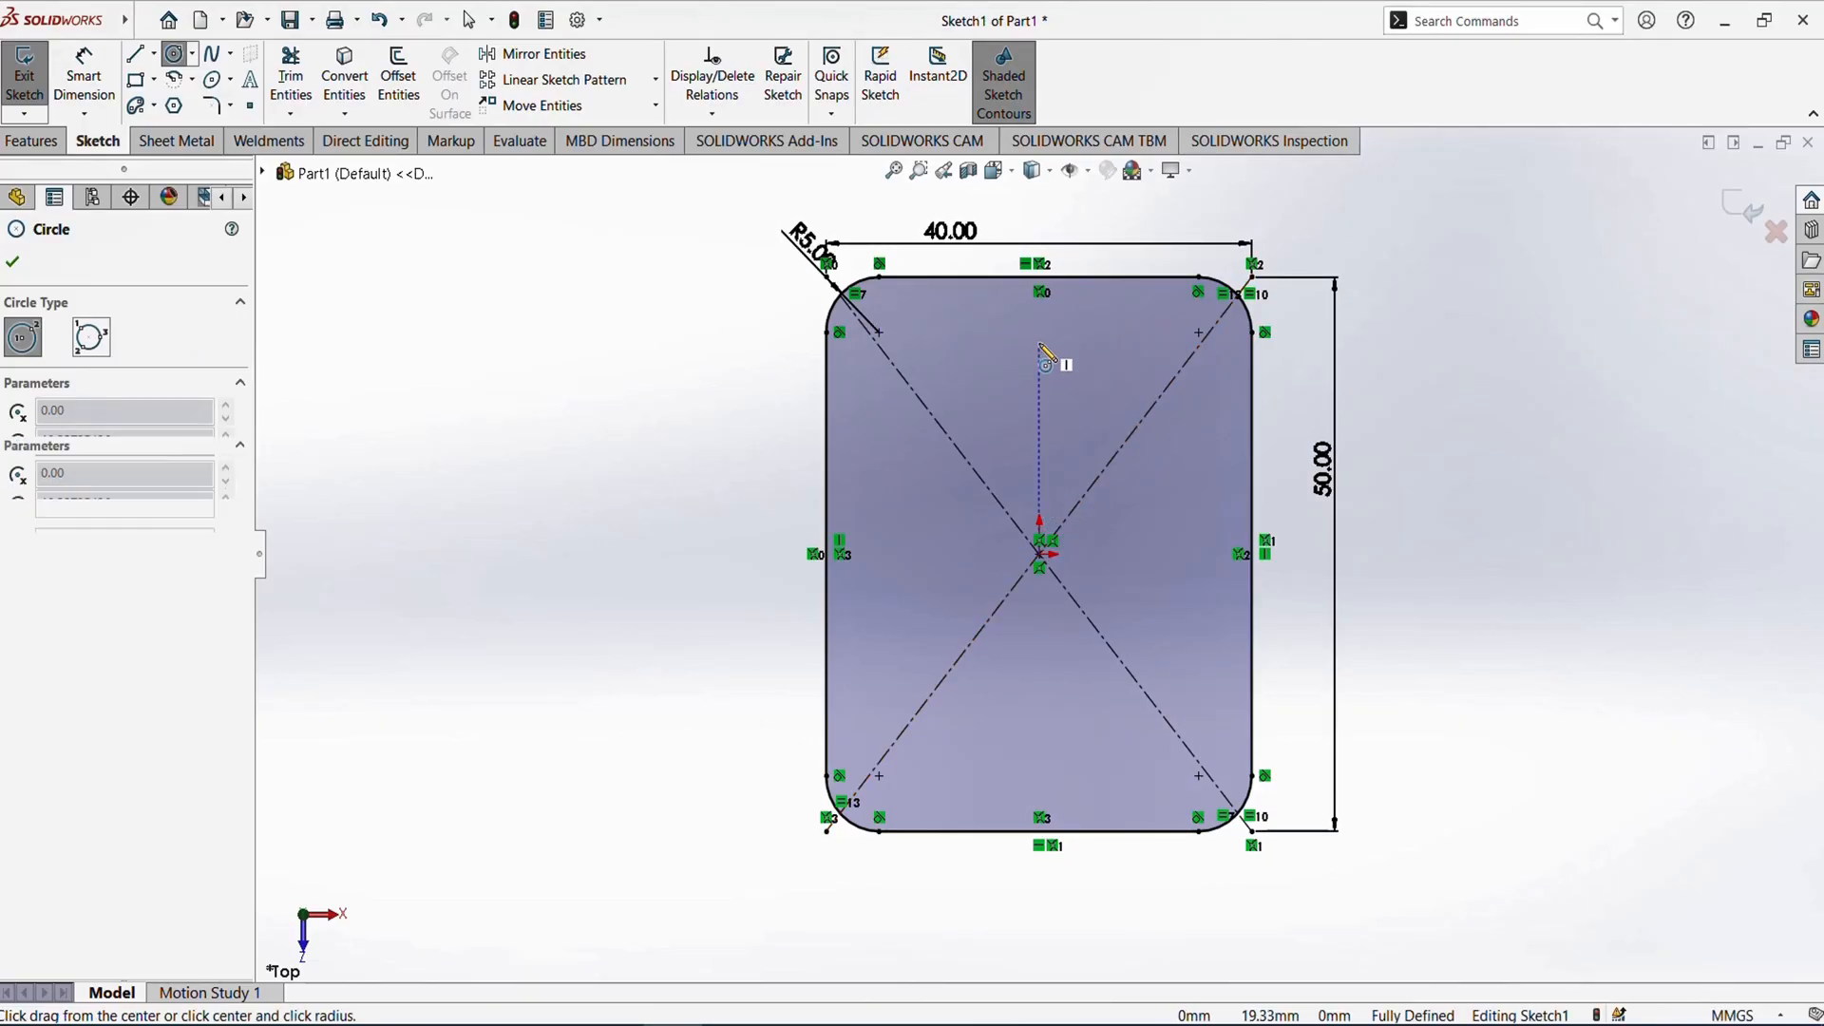
click(1041, 372)
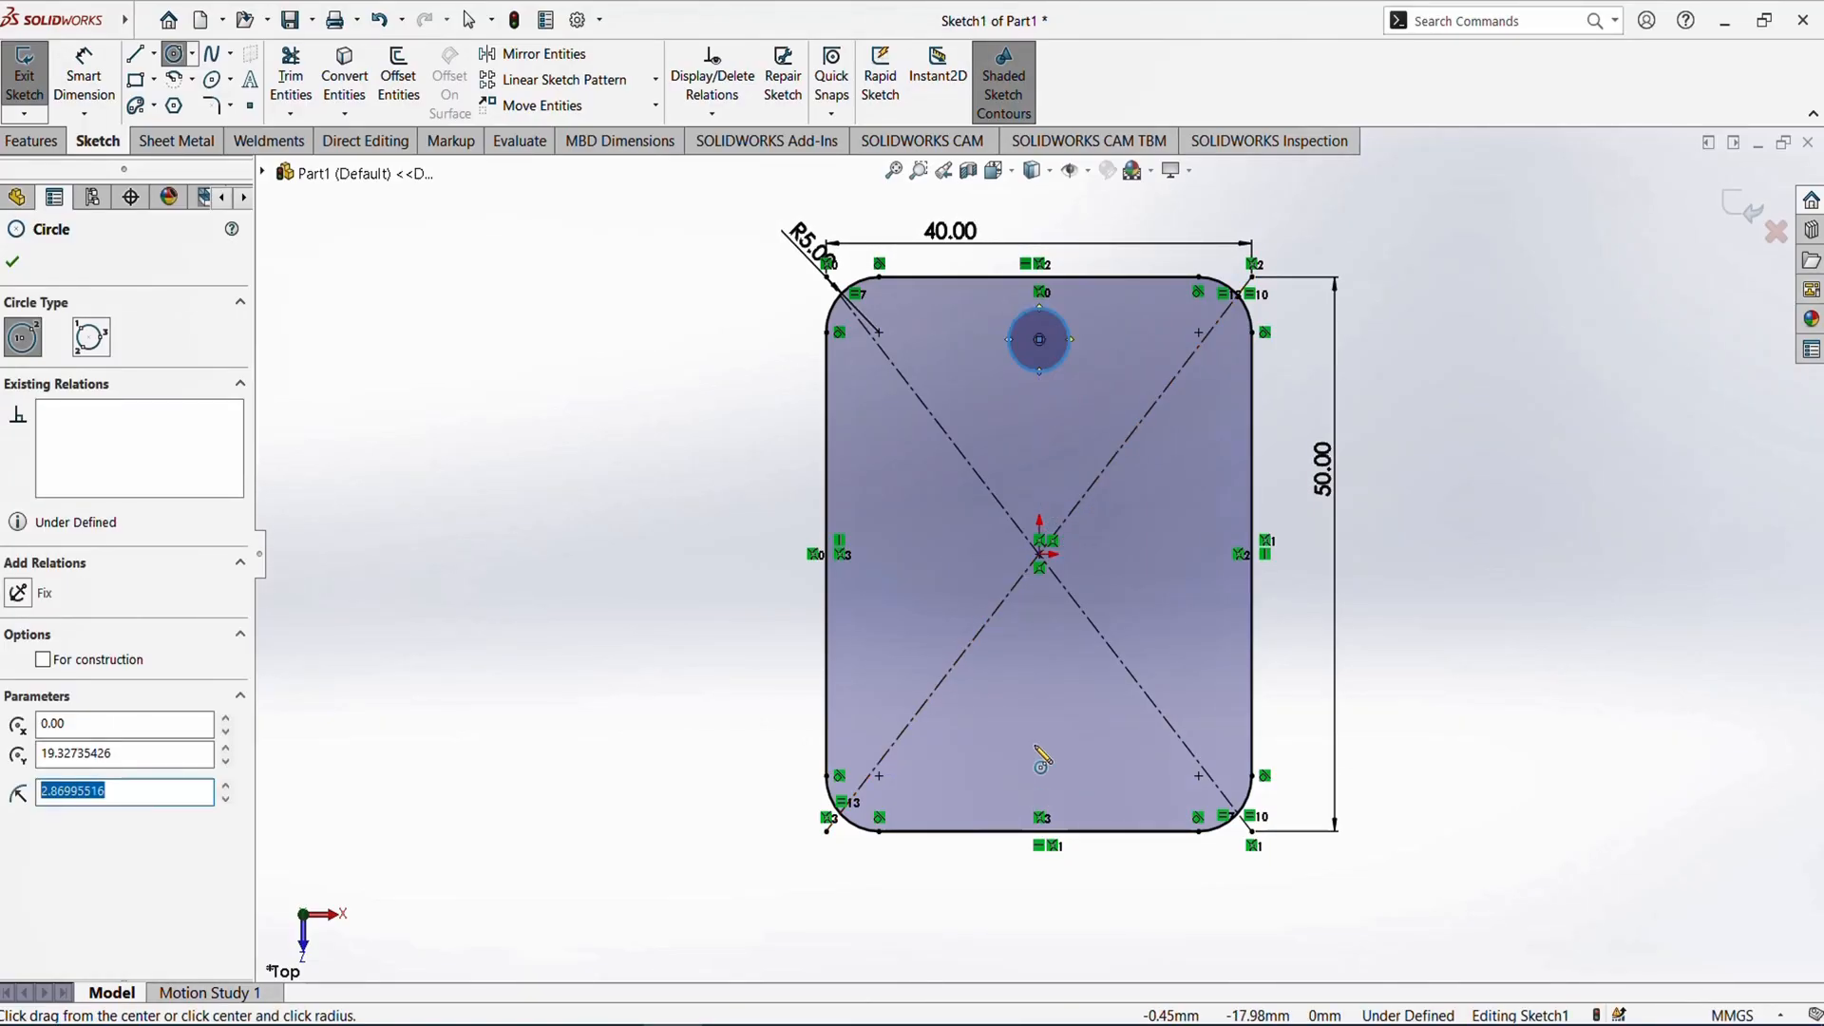
click(1039, 733)
click(1077, 711)
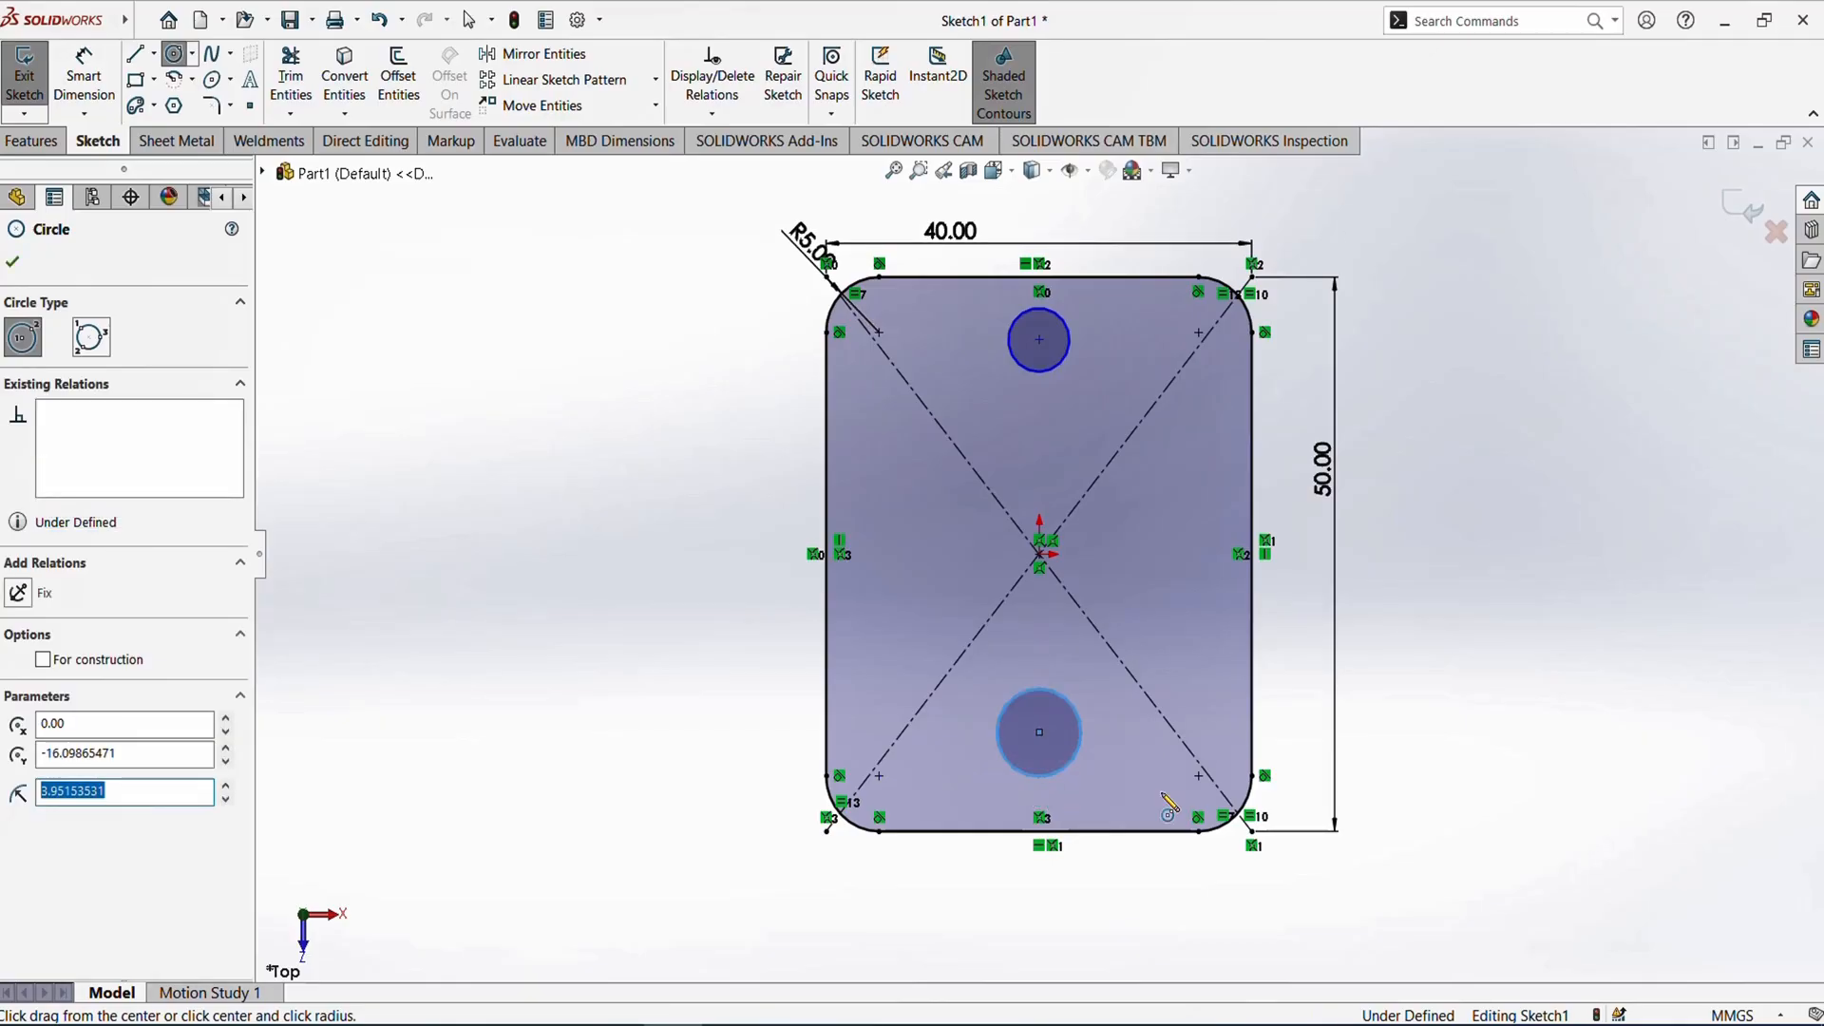
key(Escape)
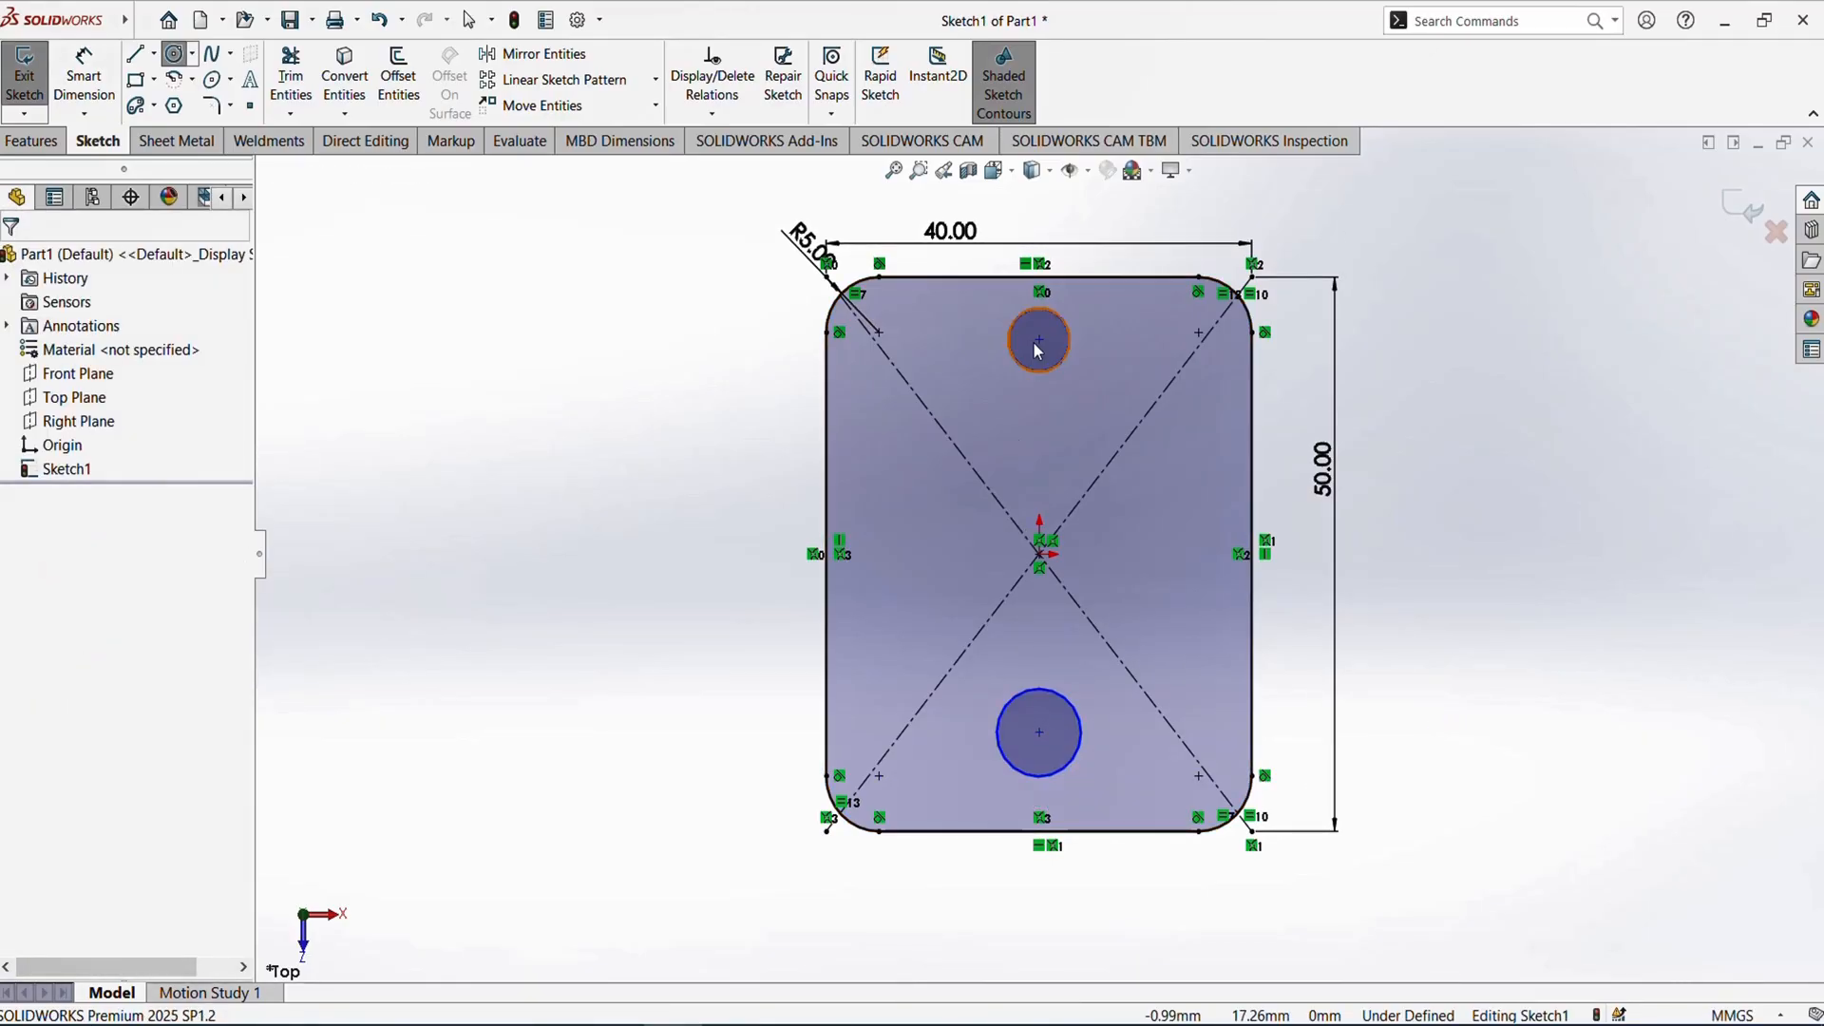
- Align the two circle centres with a Vertical relation
click(1039, 340)
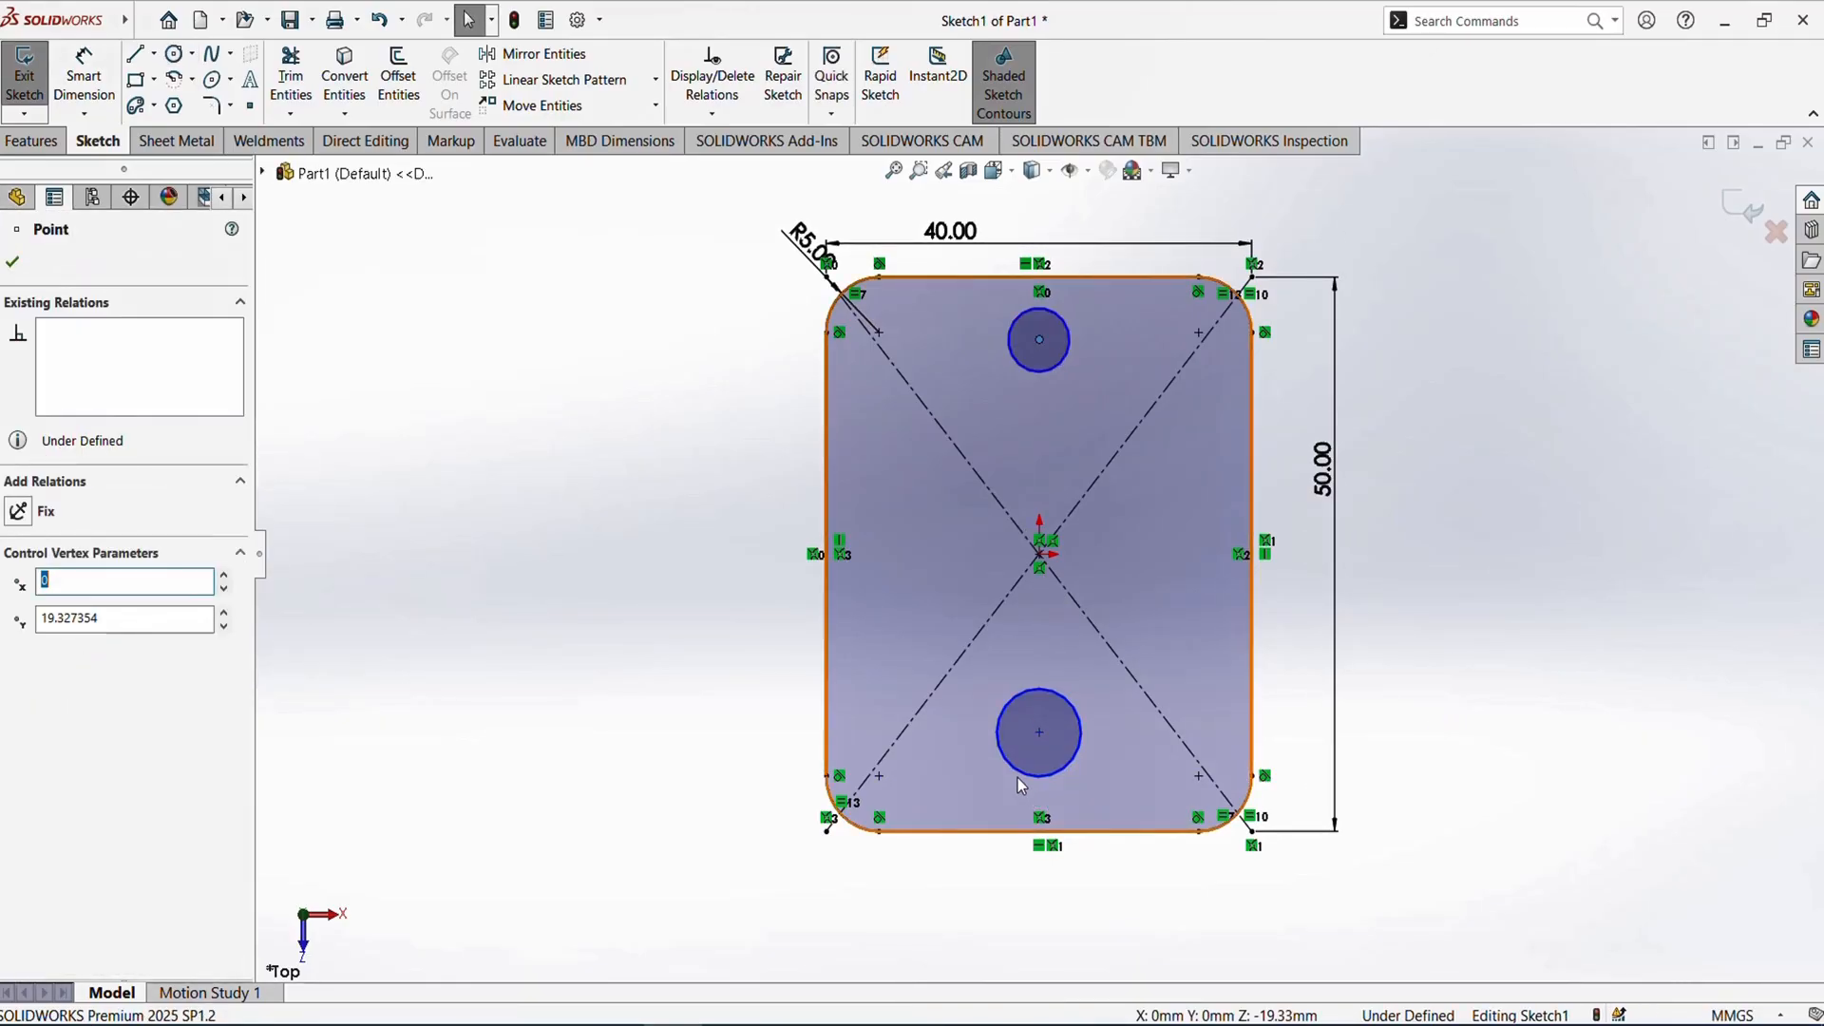
ctrl+click(1039, 733)
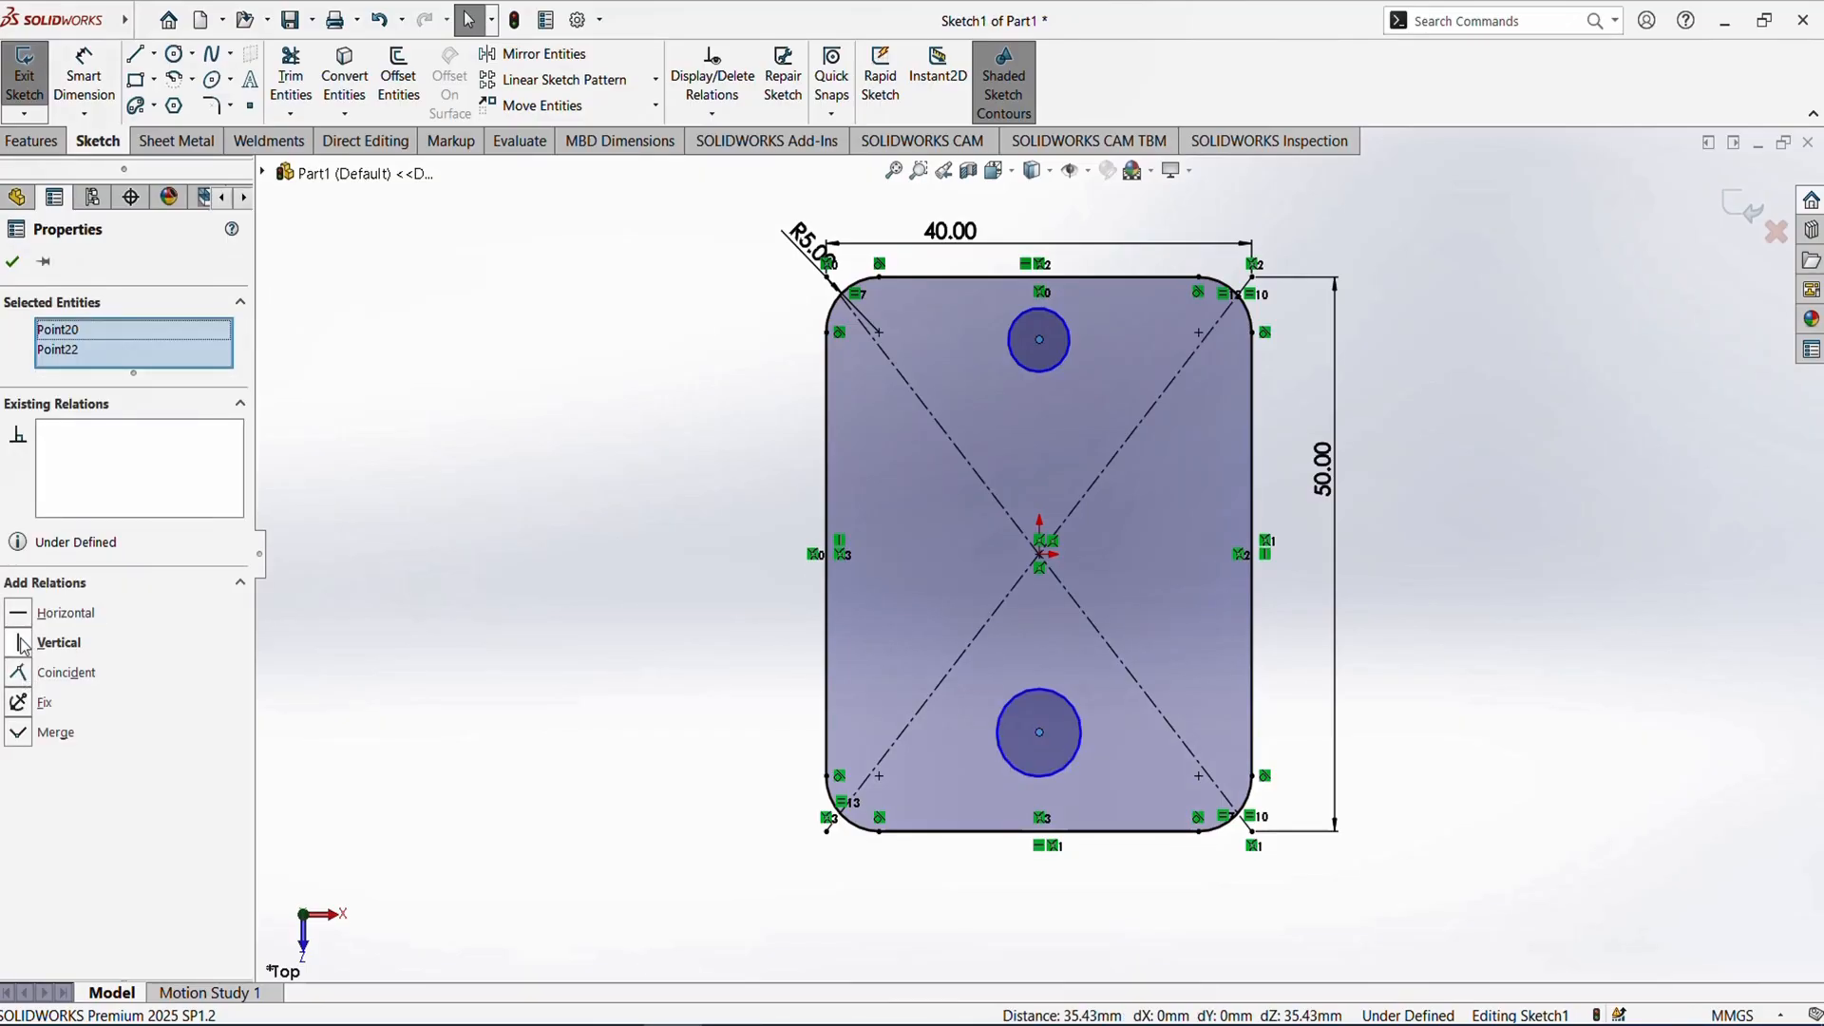
click(21, 643)
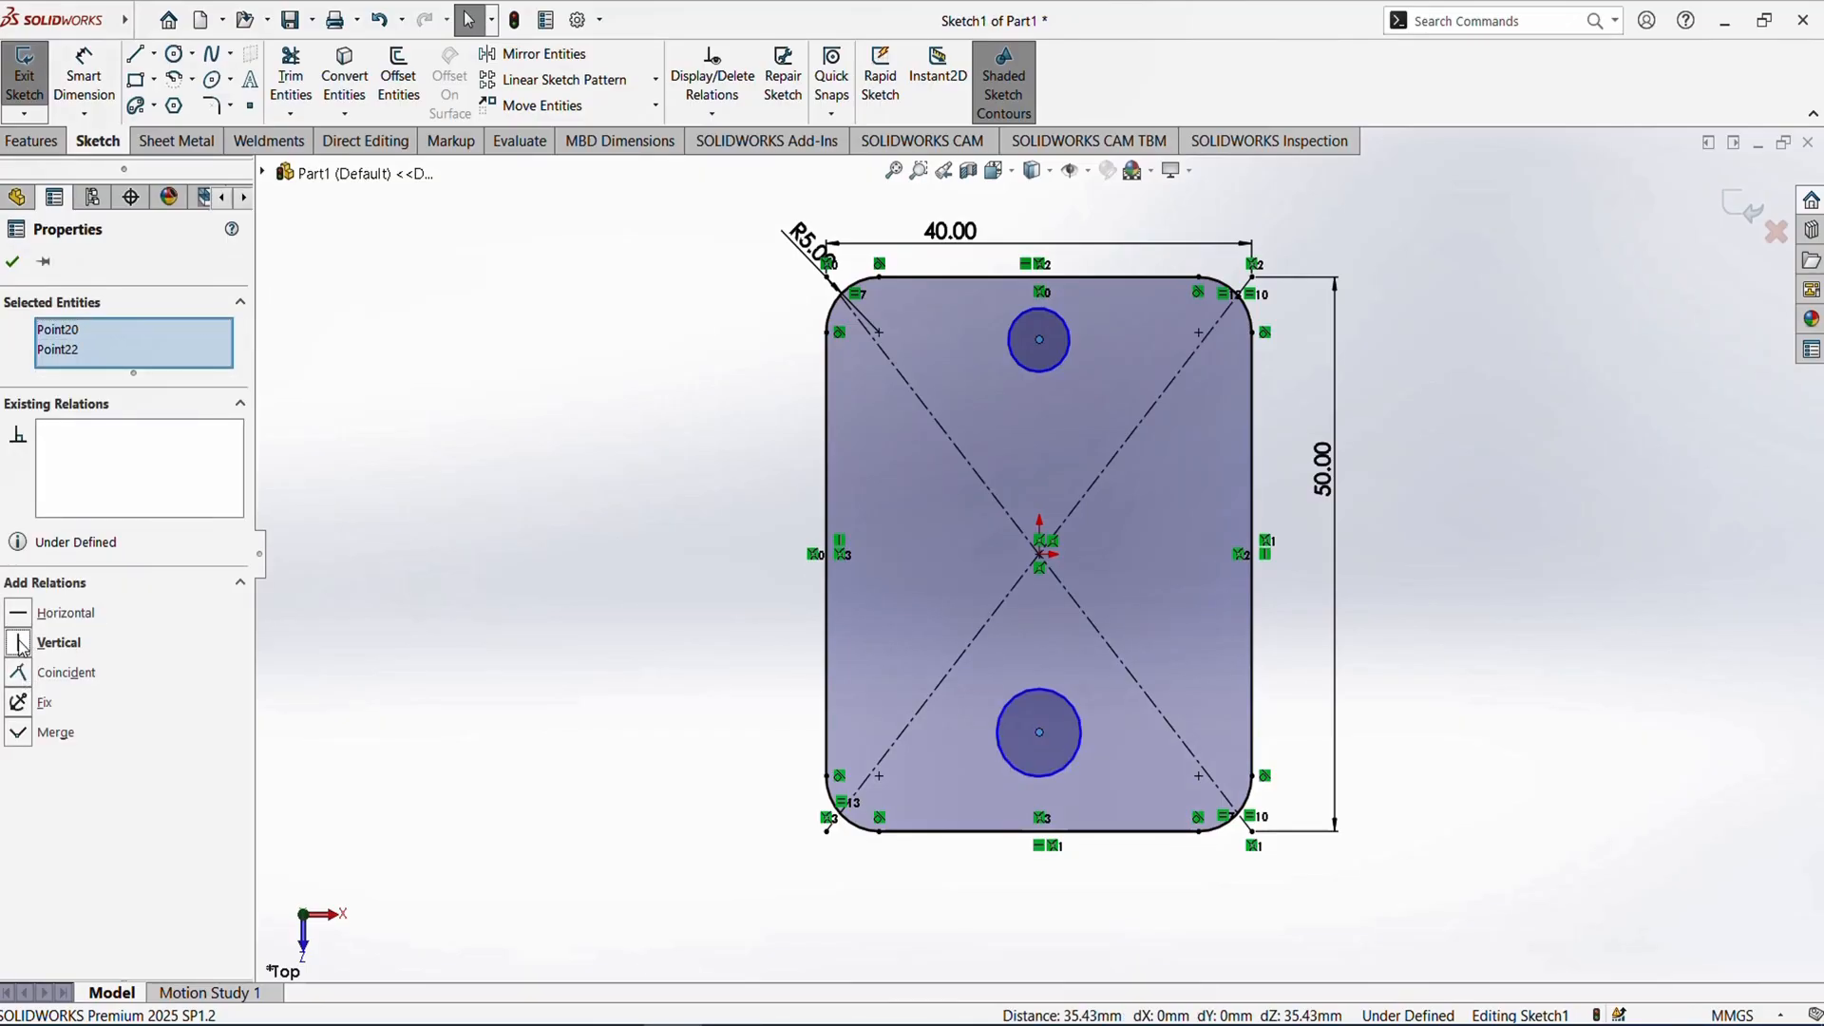
click(12, 262)
- Dimension the upper circle's centre 20 mm horizontally from the plate's right edge
click(83, 76)
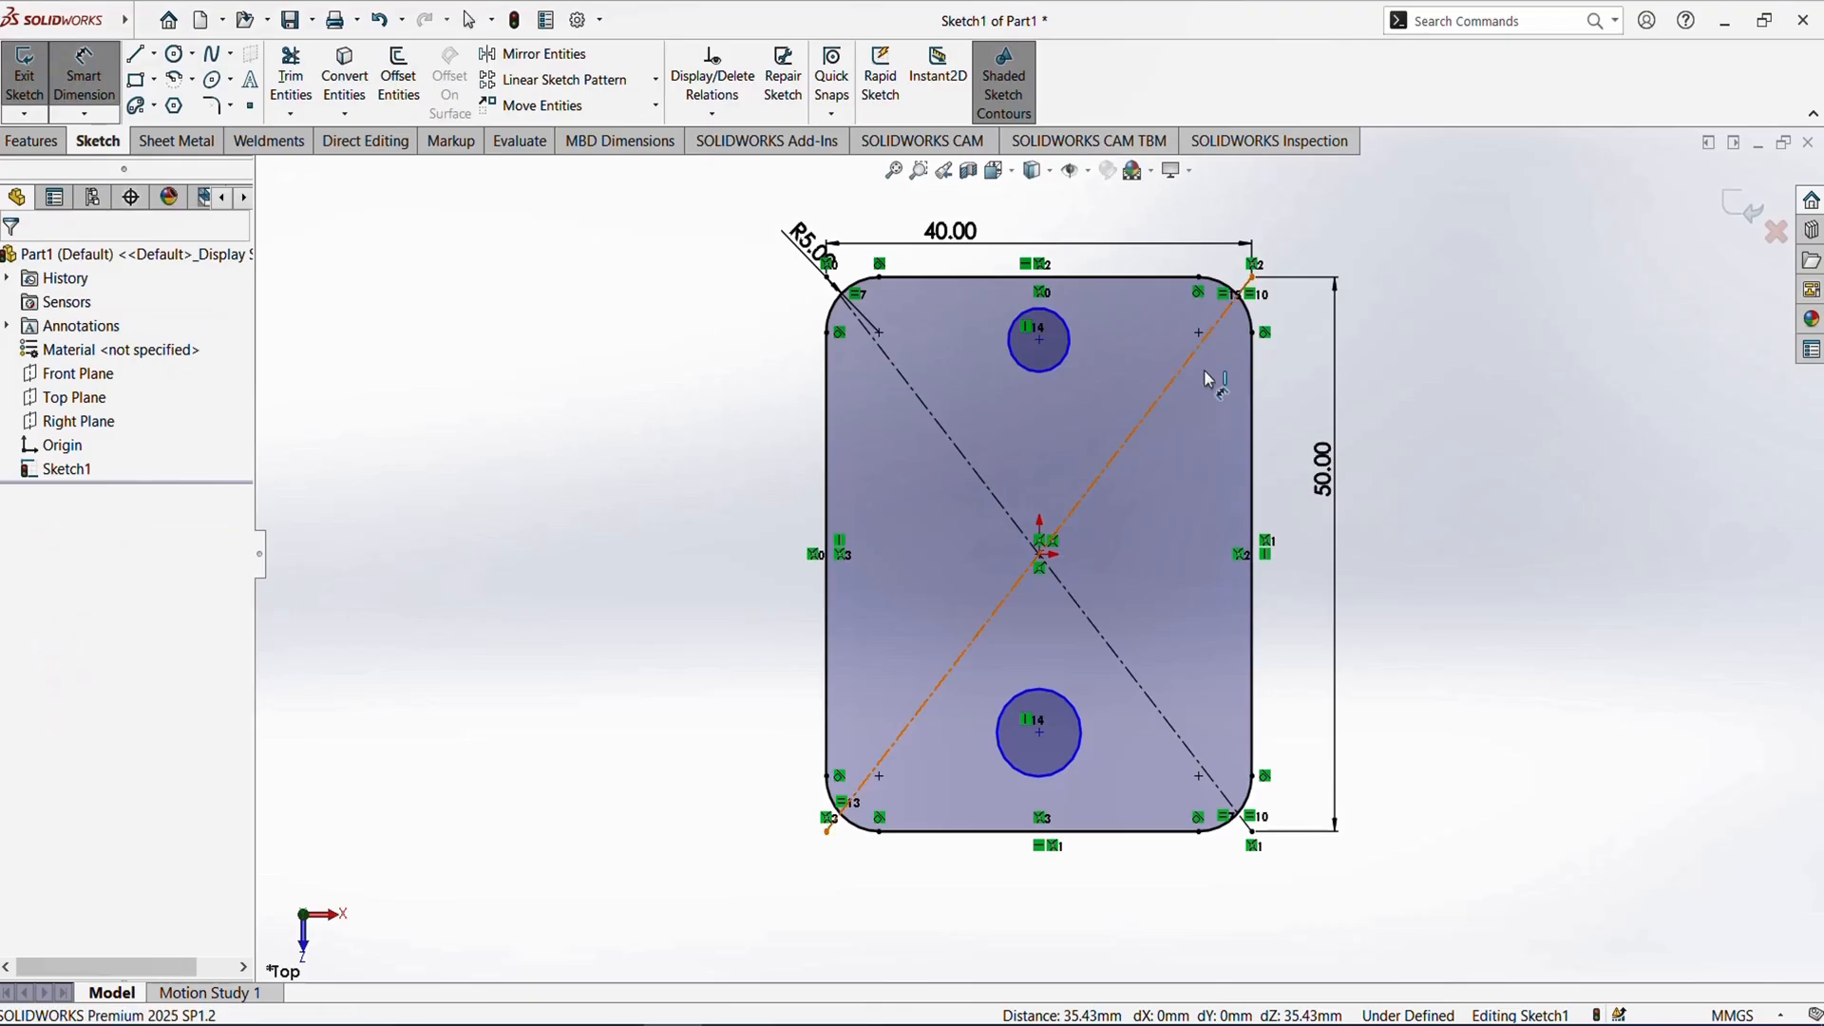
click(1065, 361)
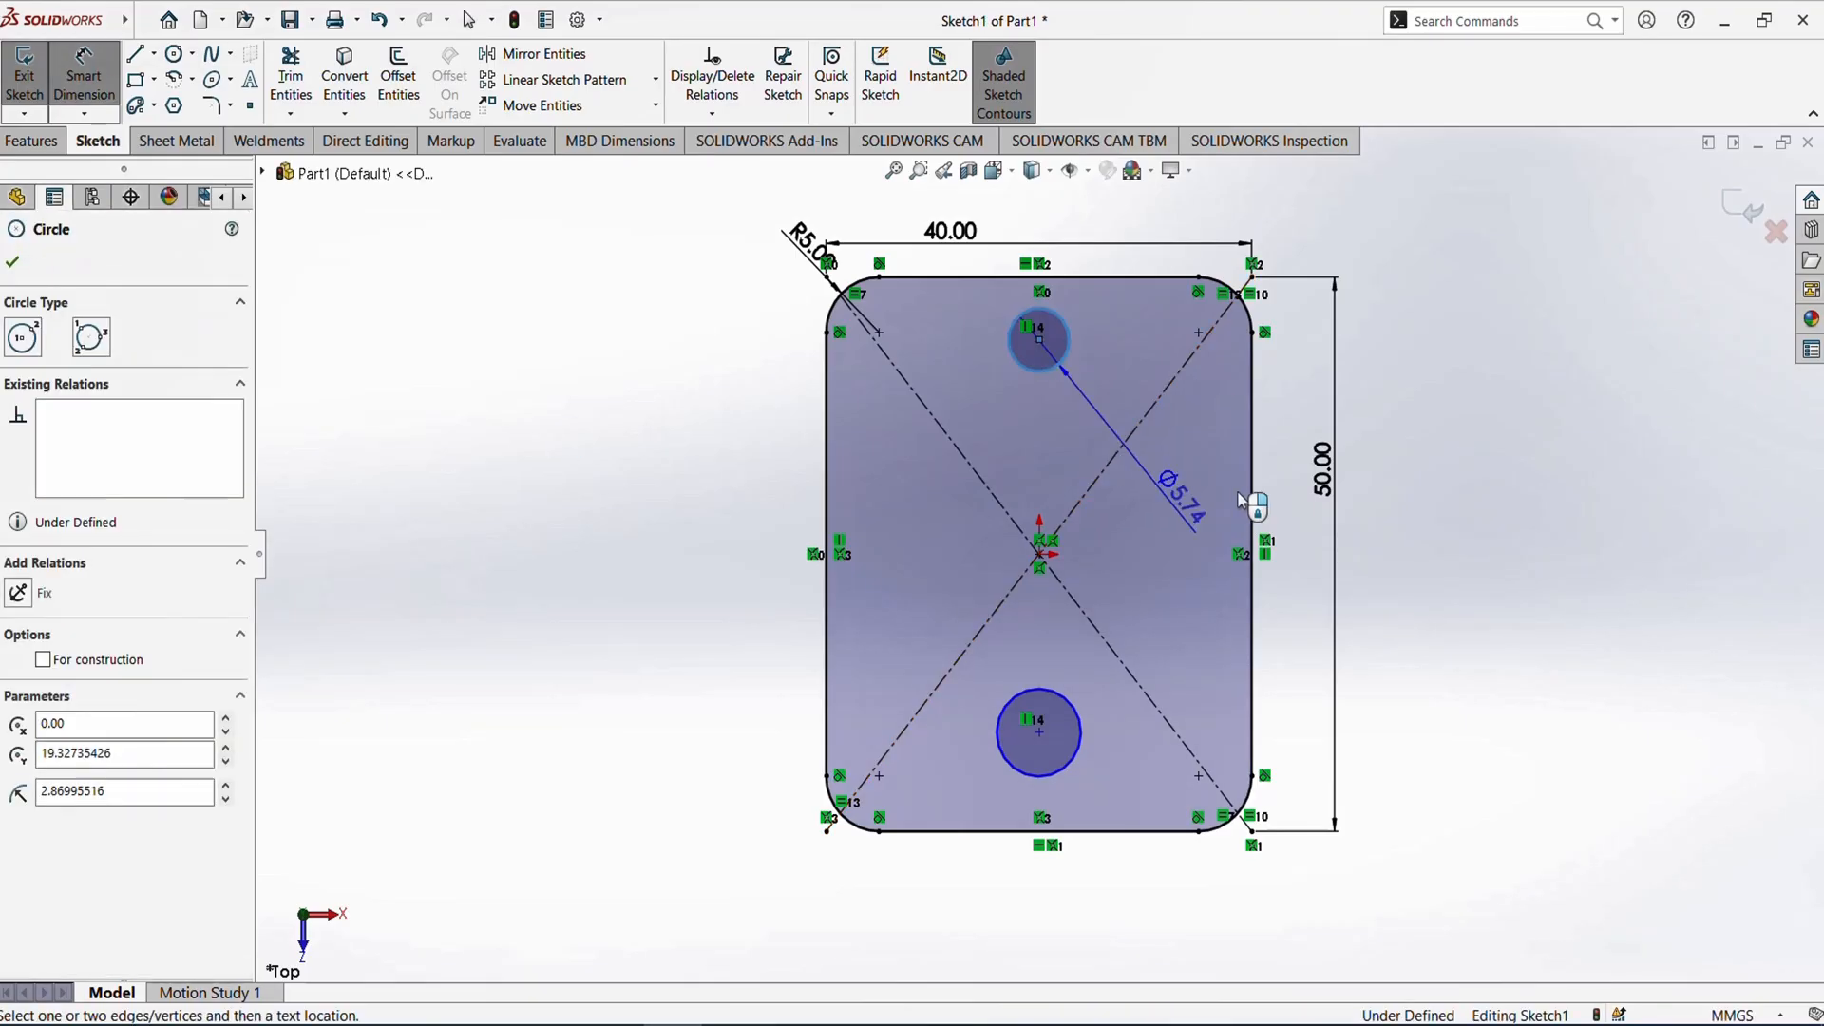
click(1251, 444)
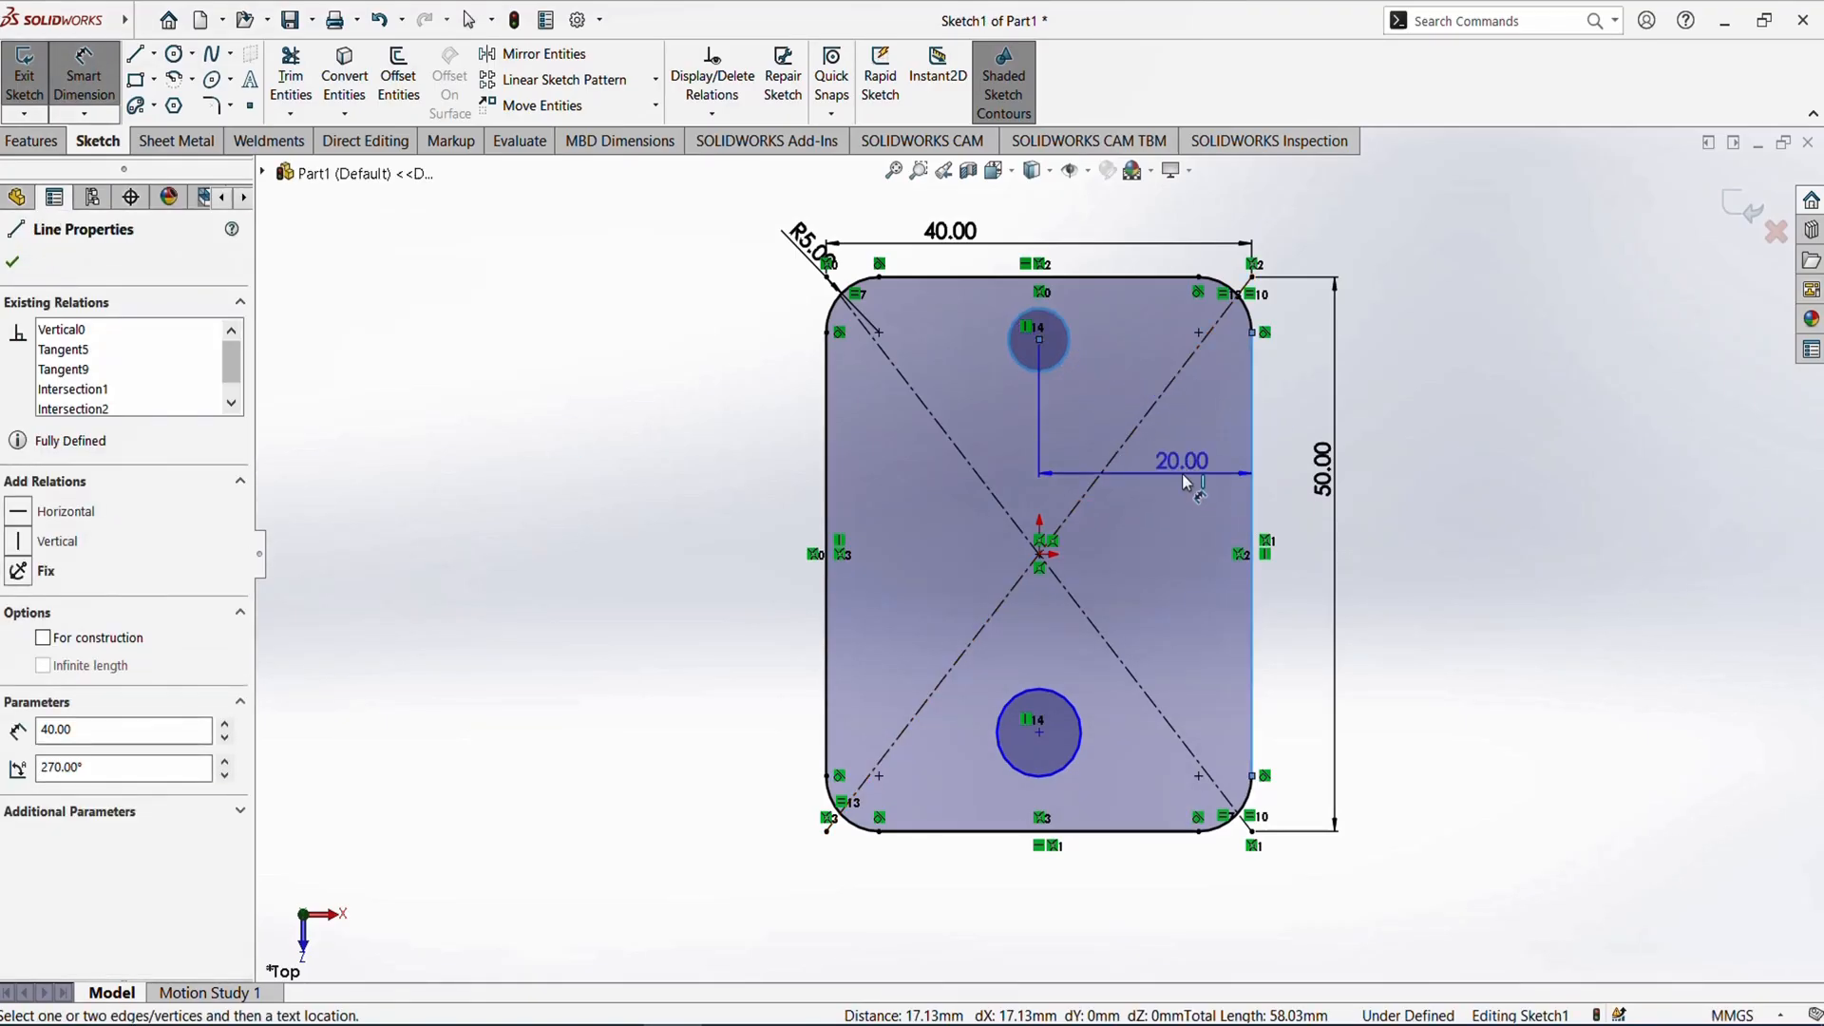
click(1183, 482)
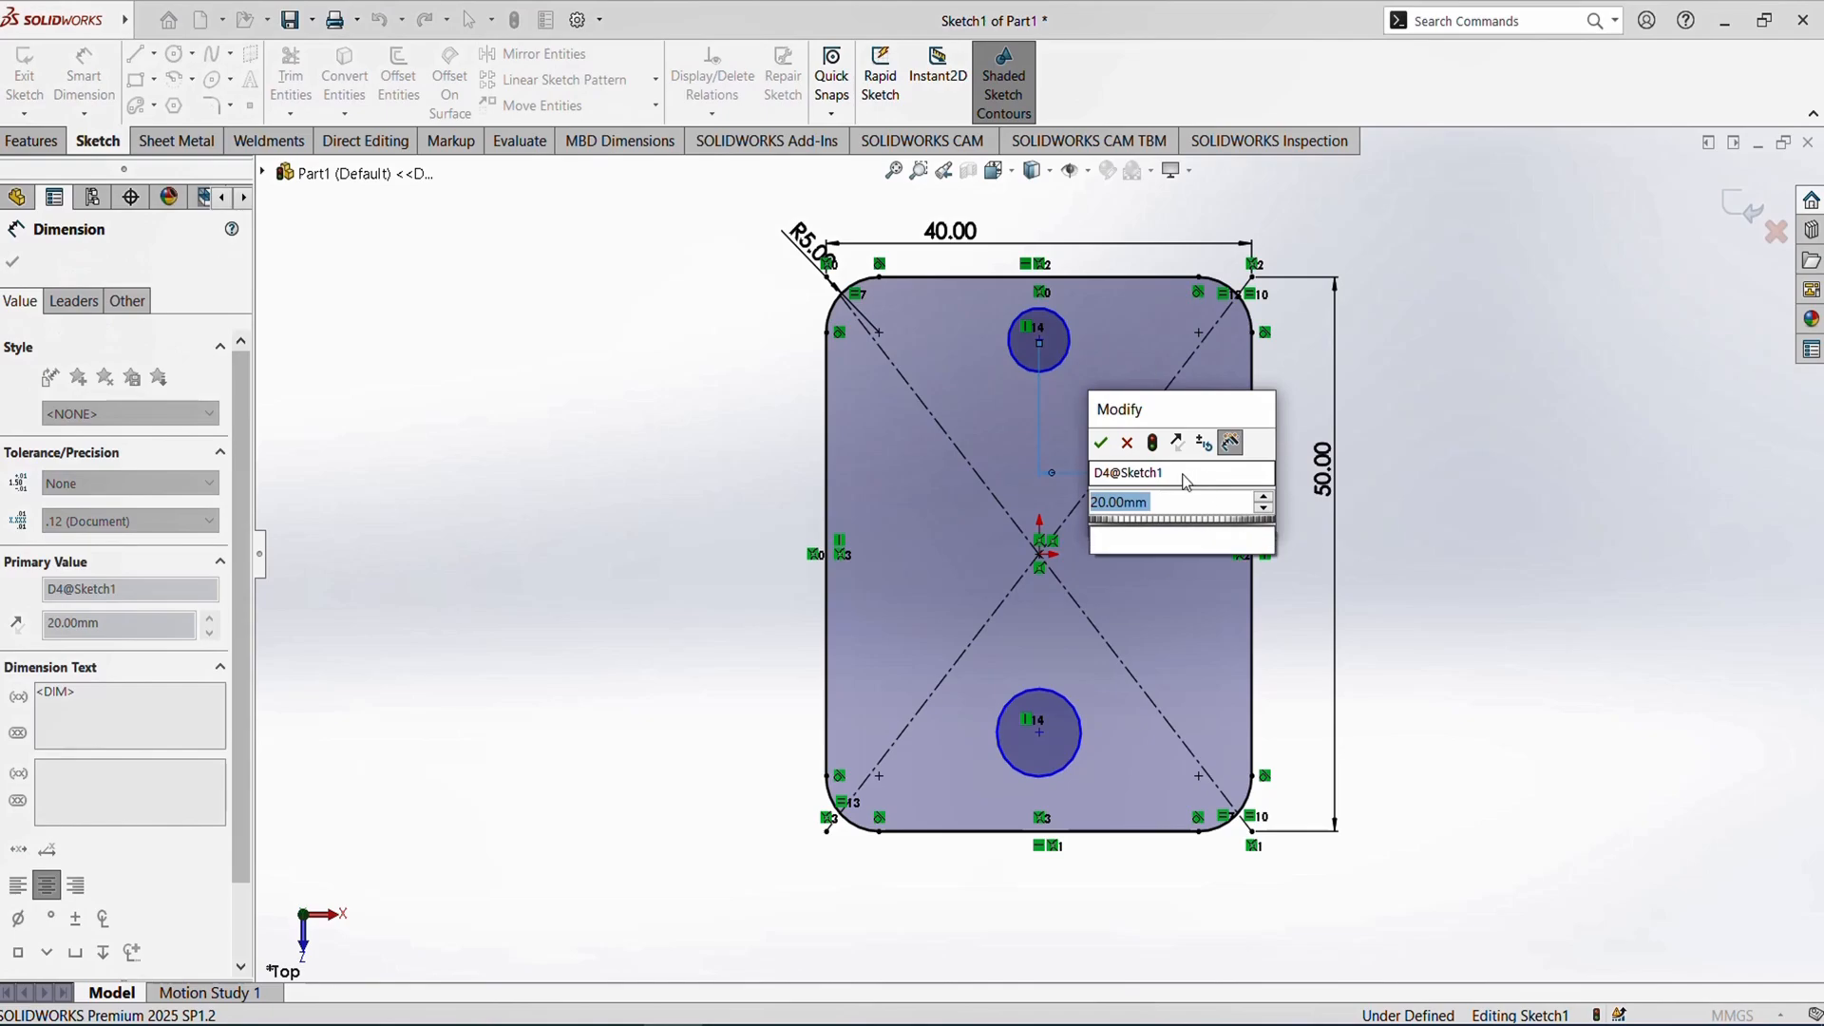
text(20)
key(Return)
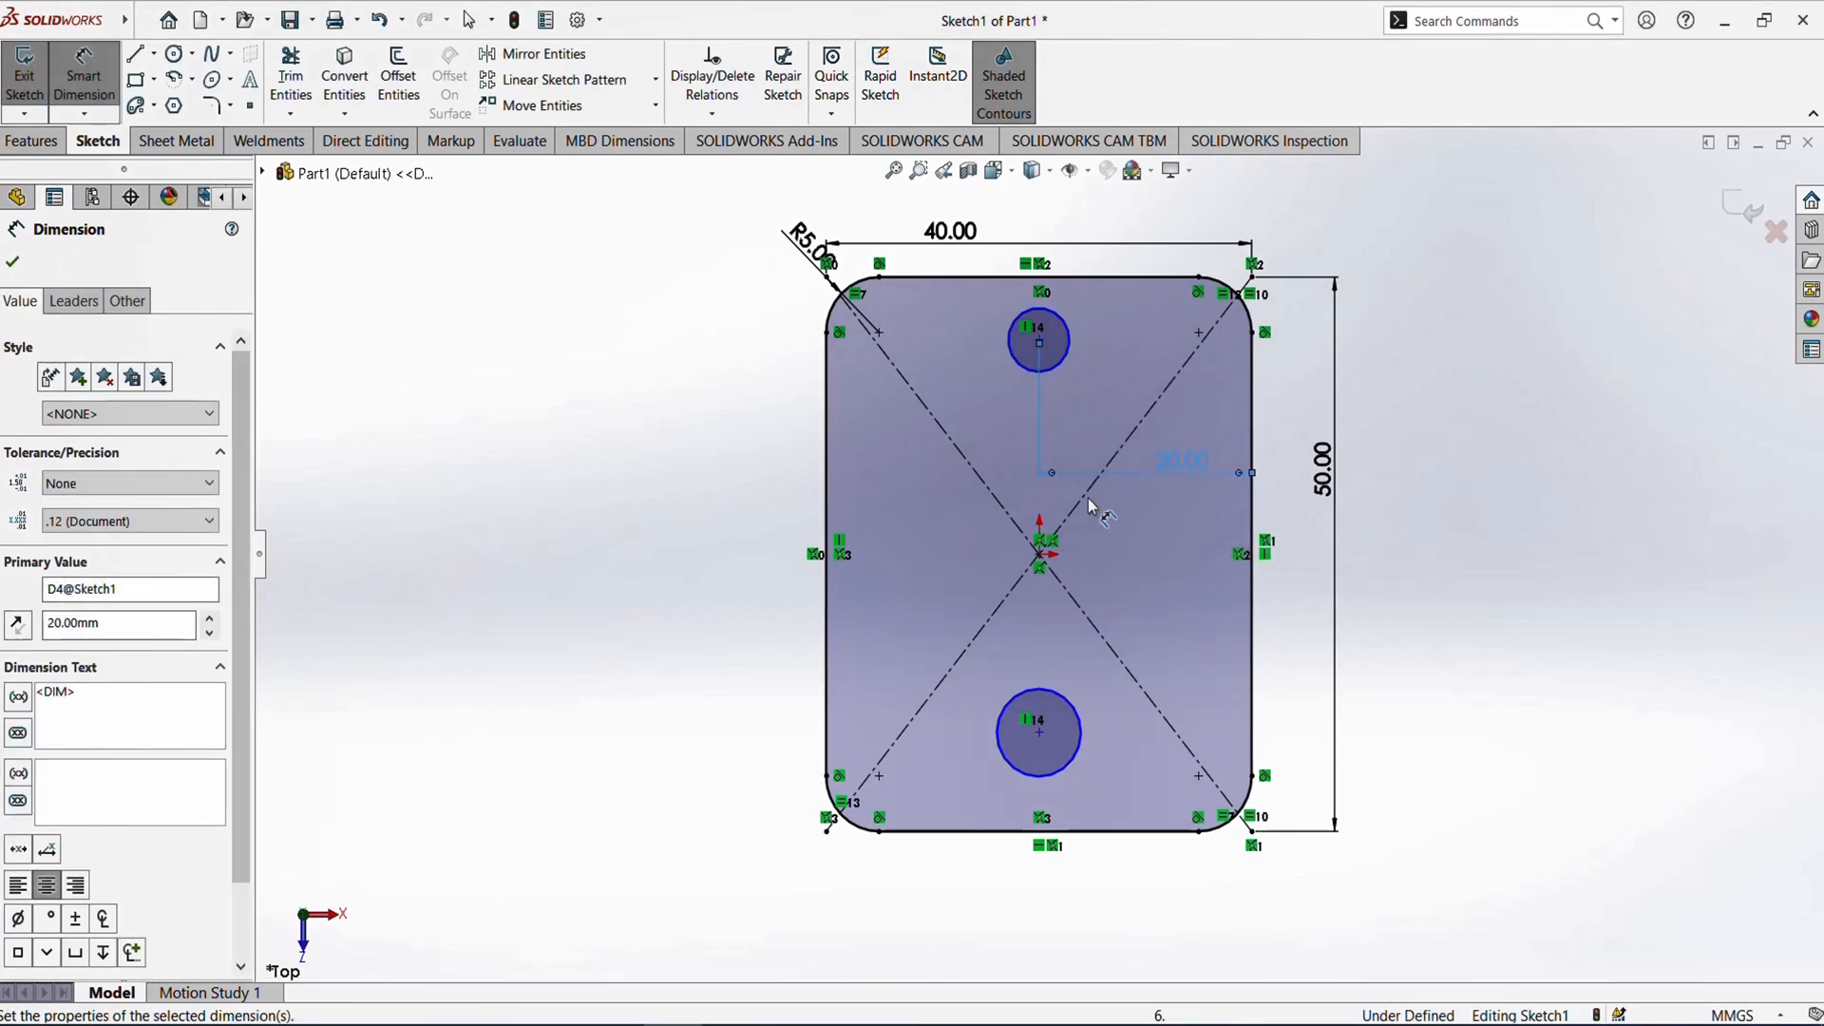
- Dimension the upper circle's centre 8 mm from the plate's top edge
click(1060, 363)
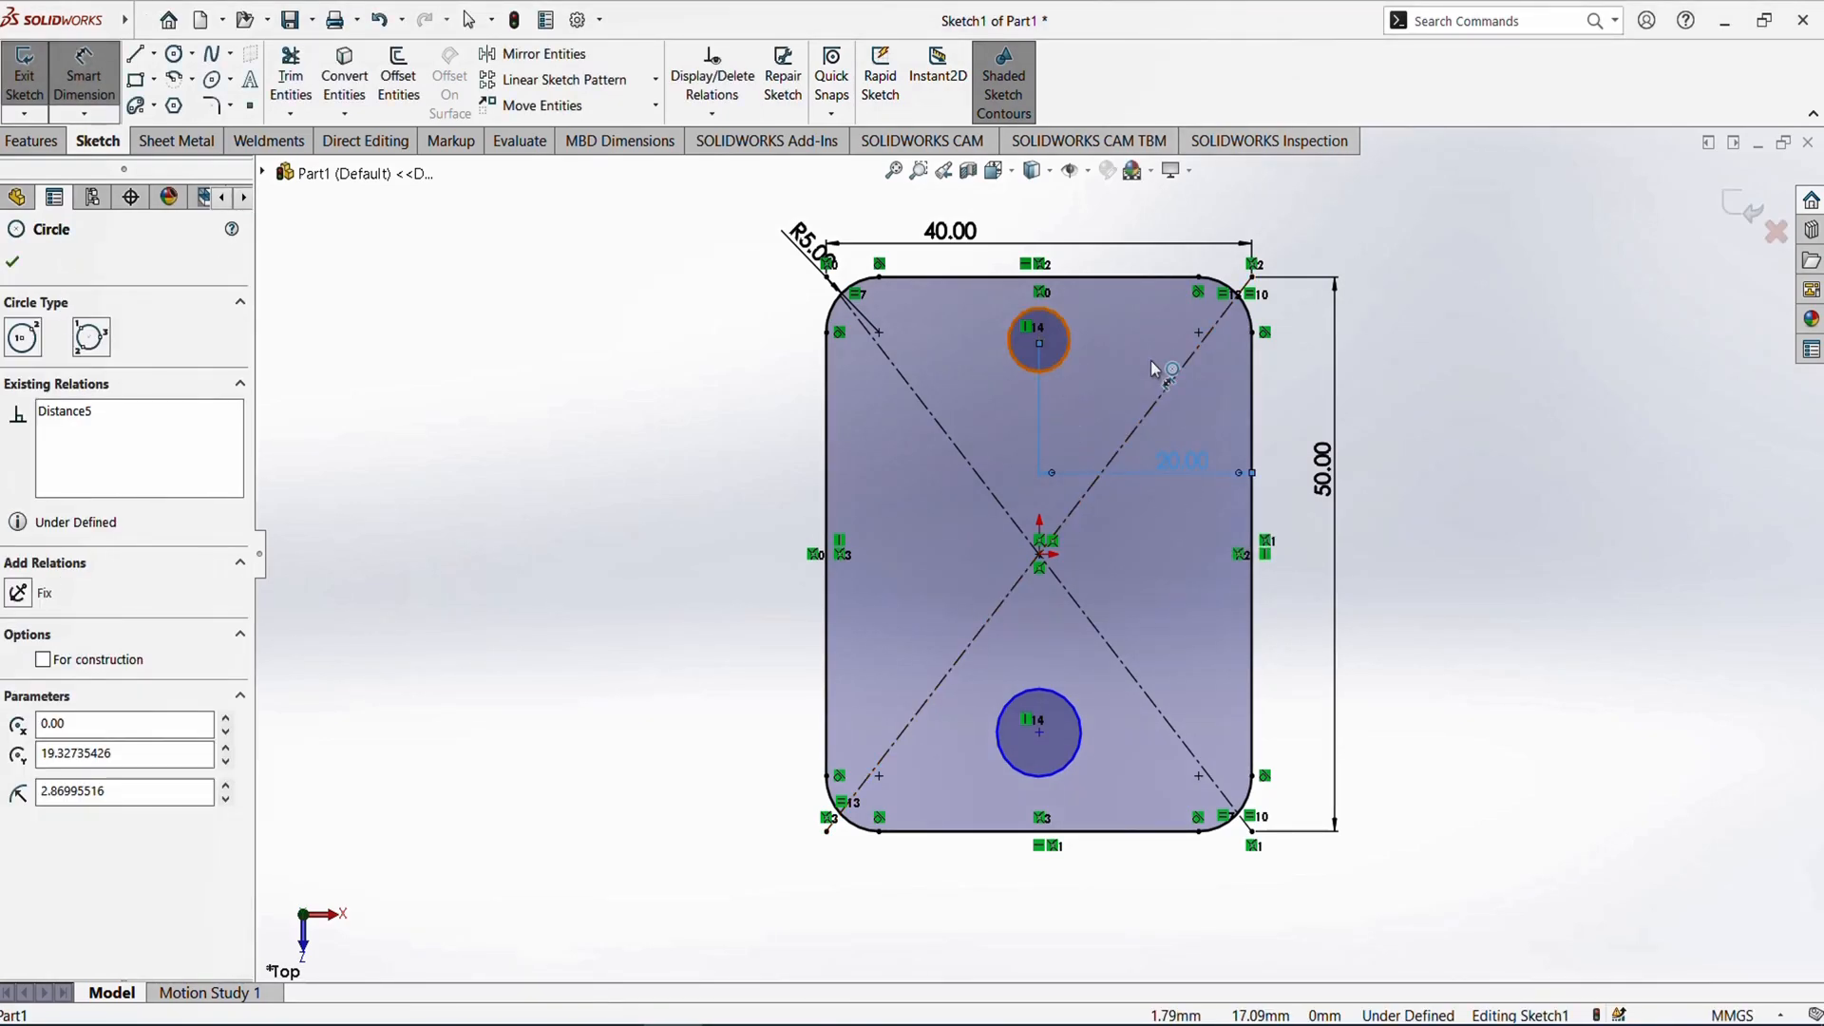
click(1136, 280)
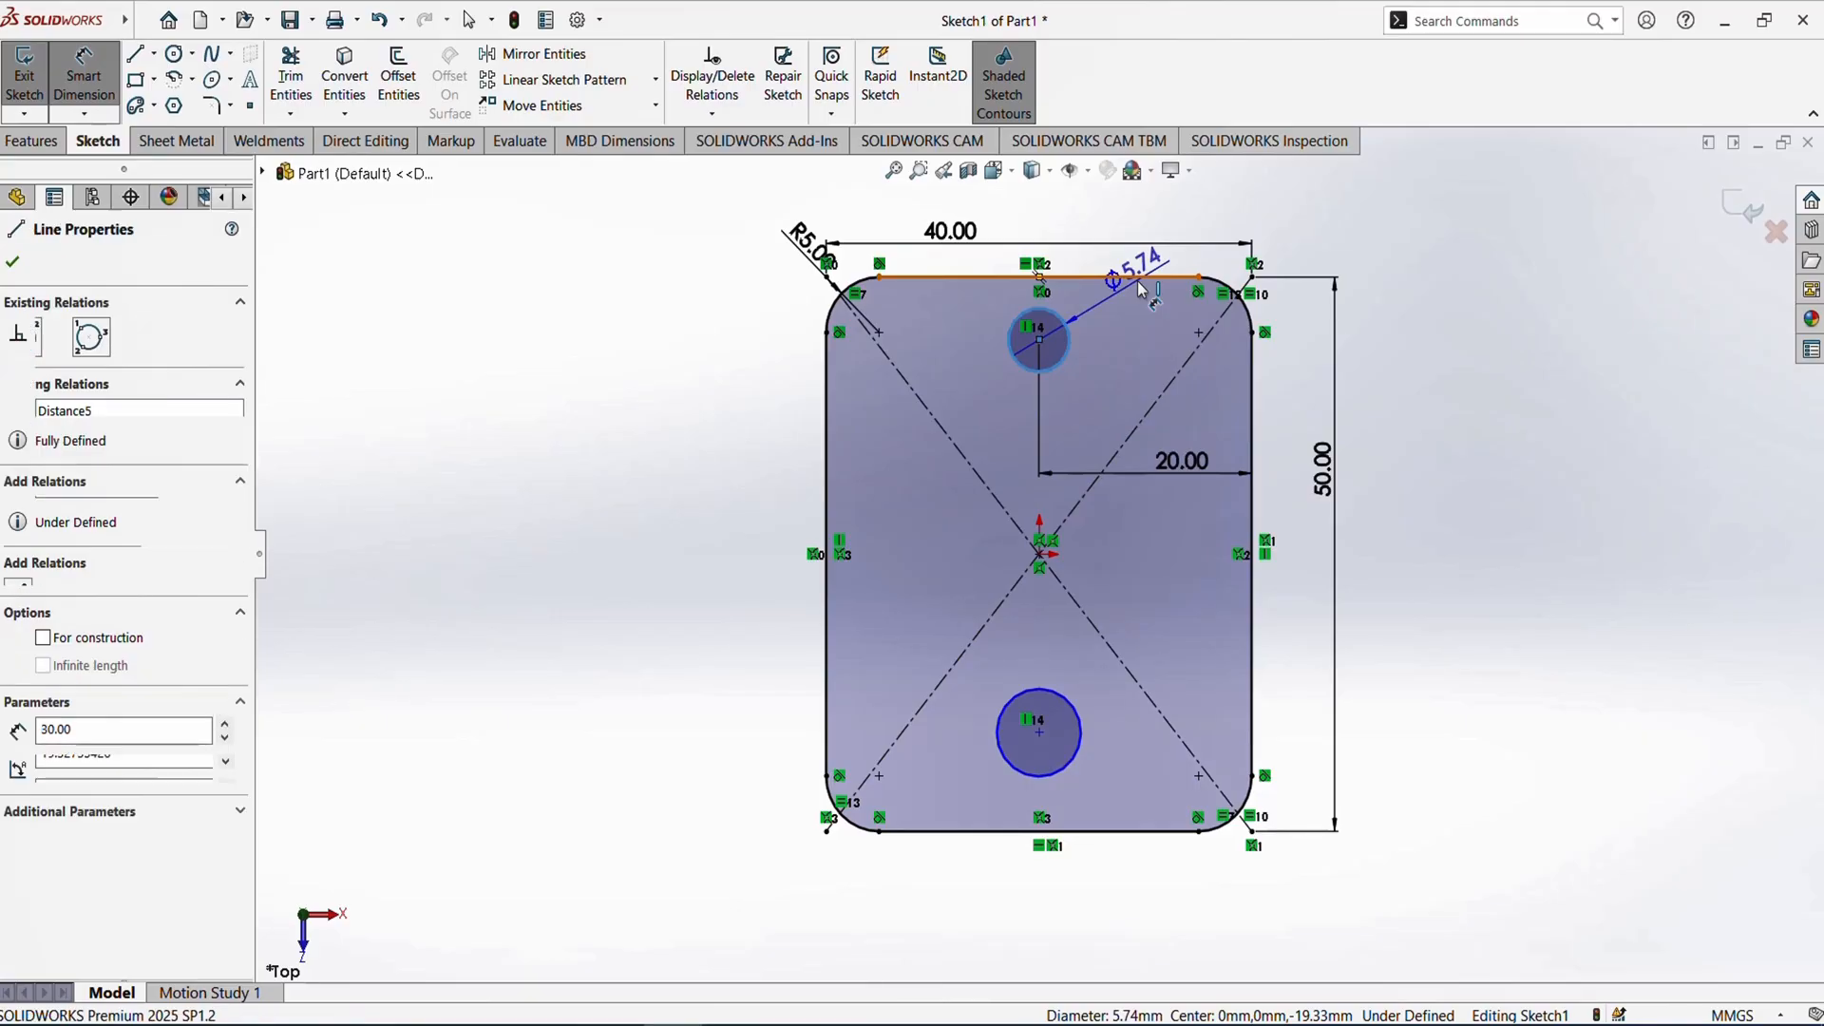
click(1130, 307)
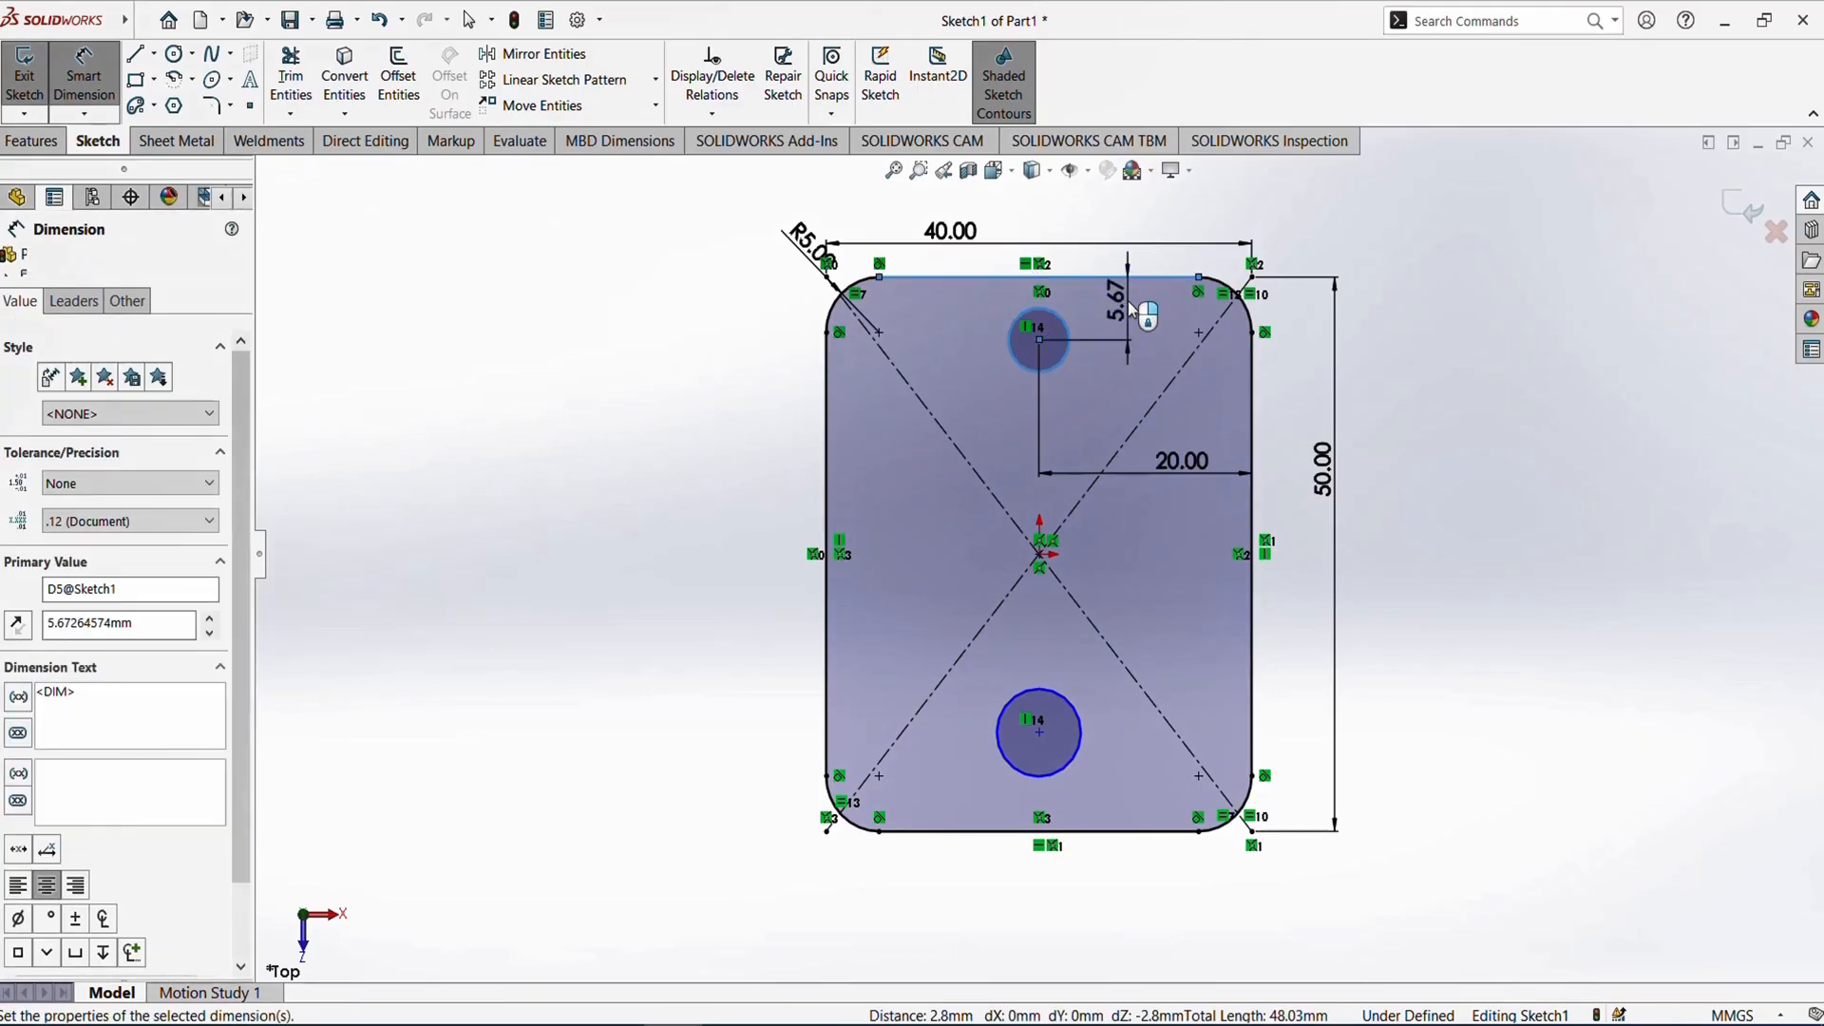
text(8)
key(Return)
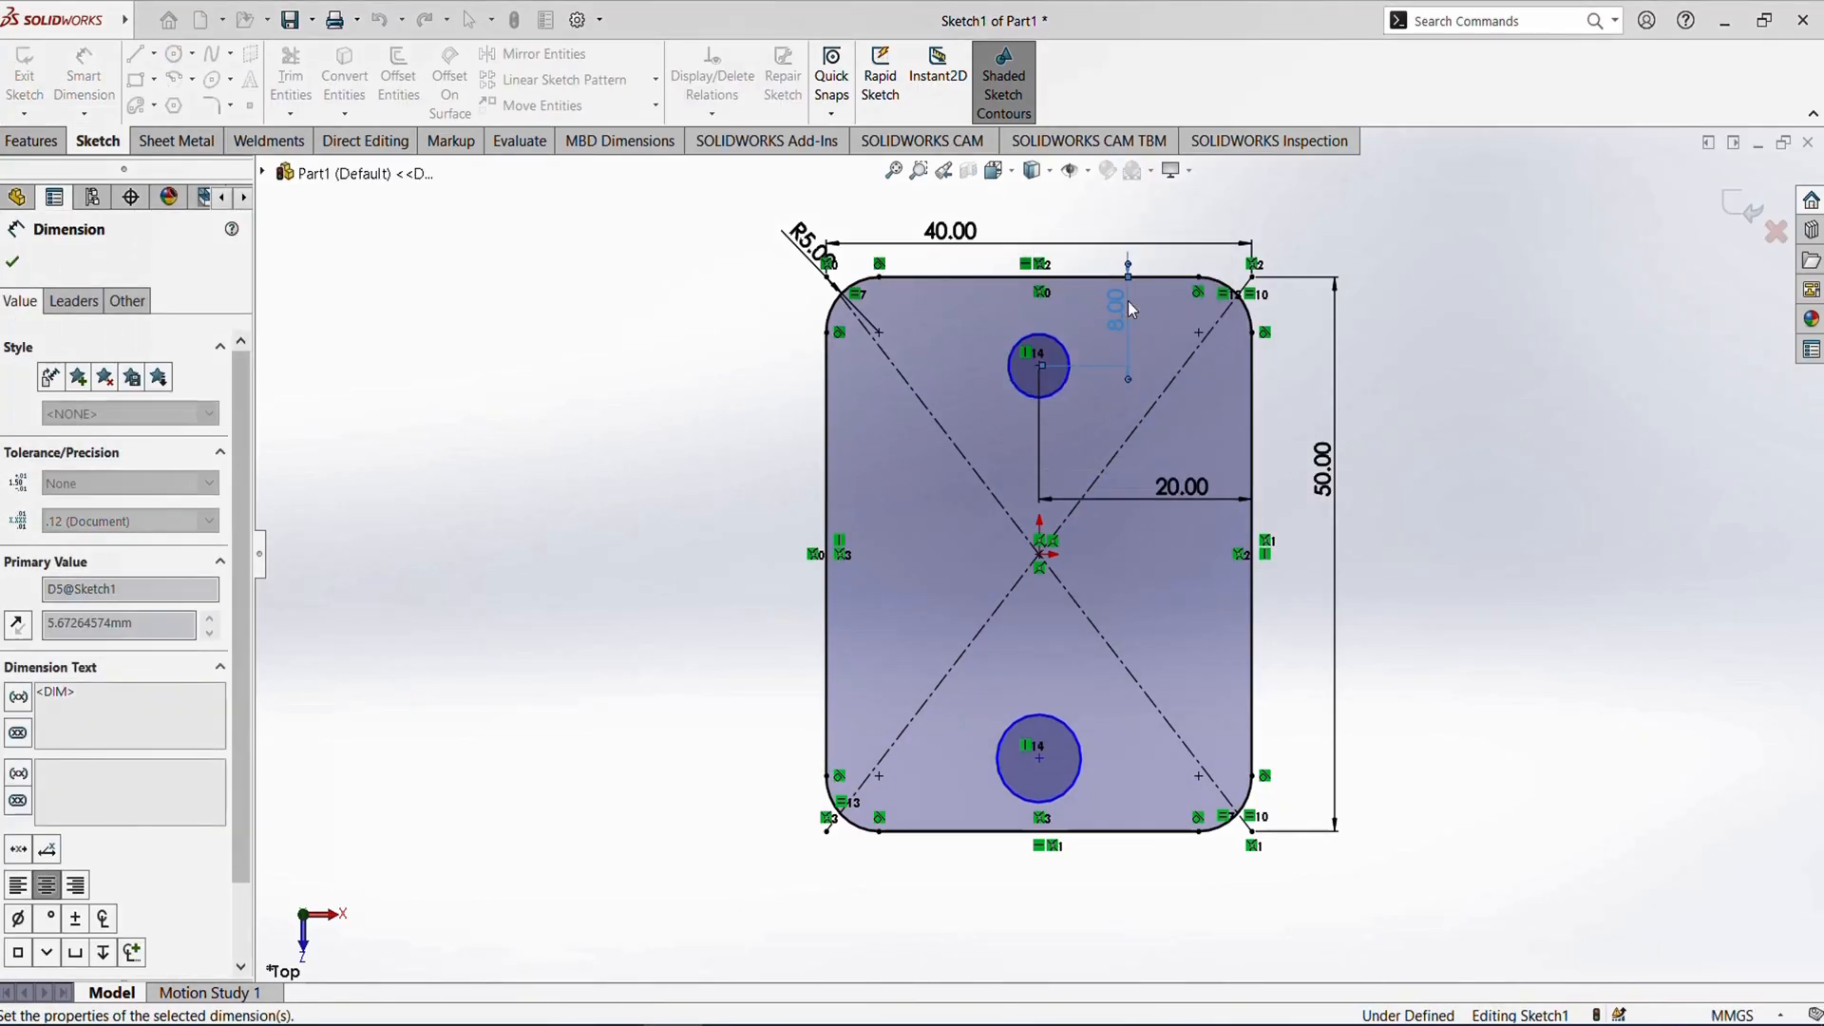
- Dimension the lower circle's centre 8 mm from the plate's bottom edge
click(1079, 781)
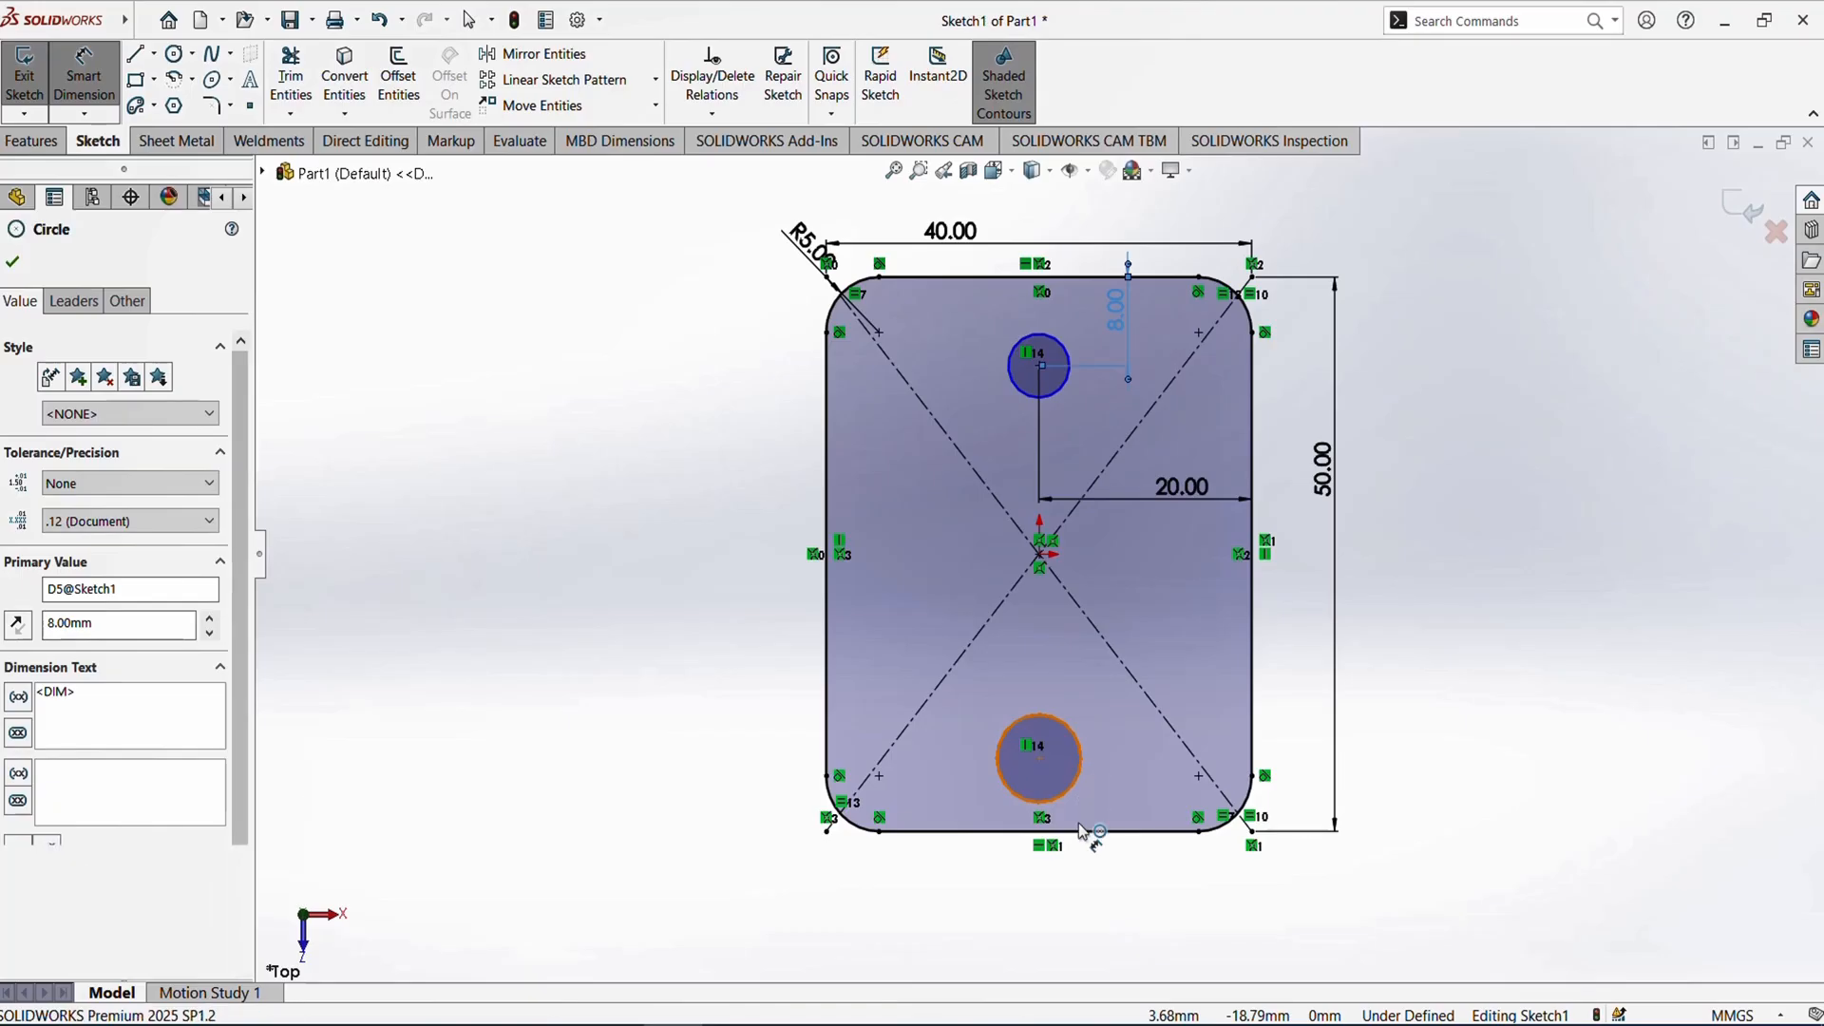
click(1088, 832)
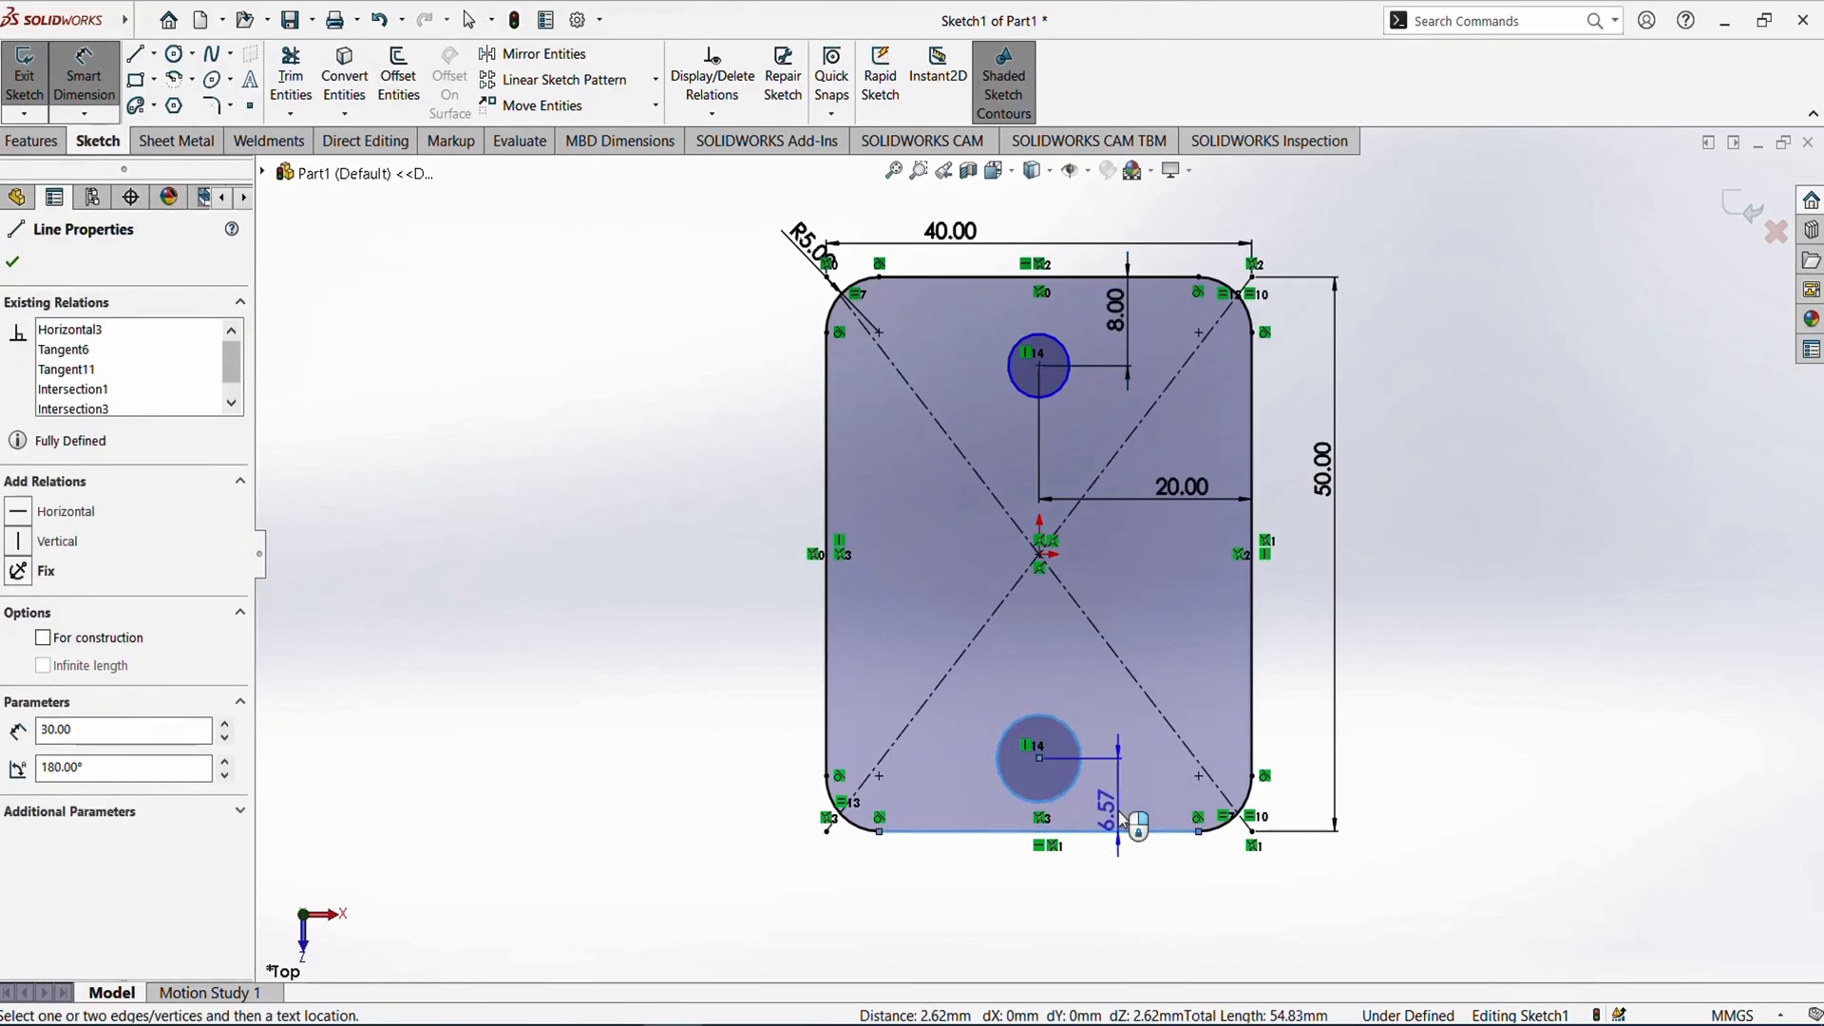
click(1121, 818)
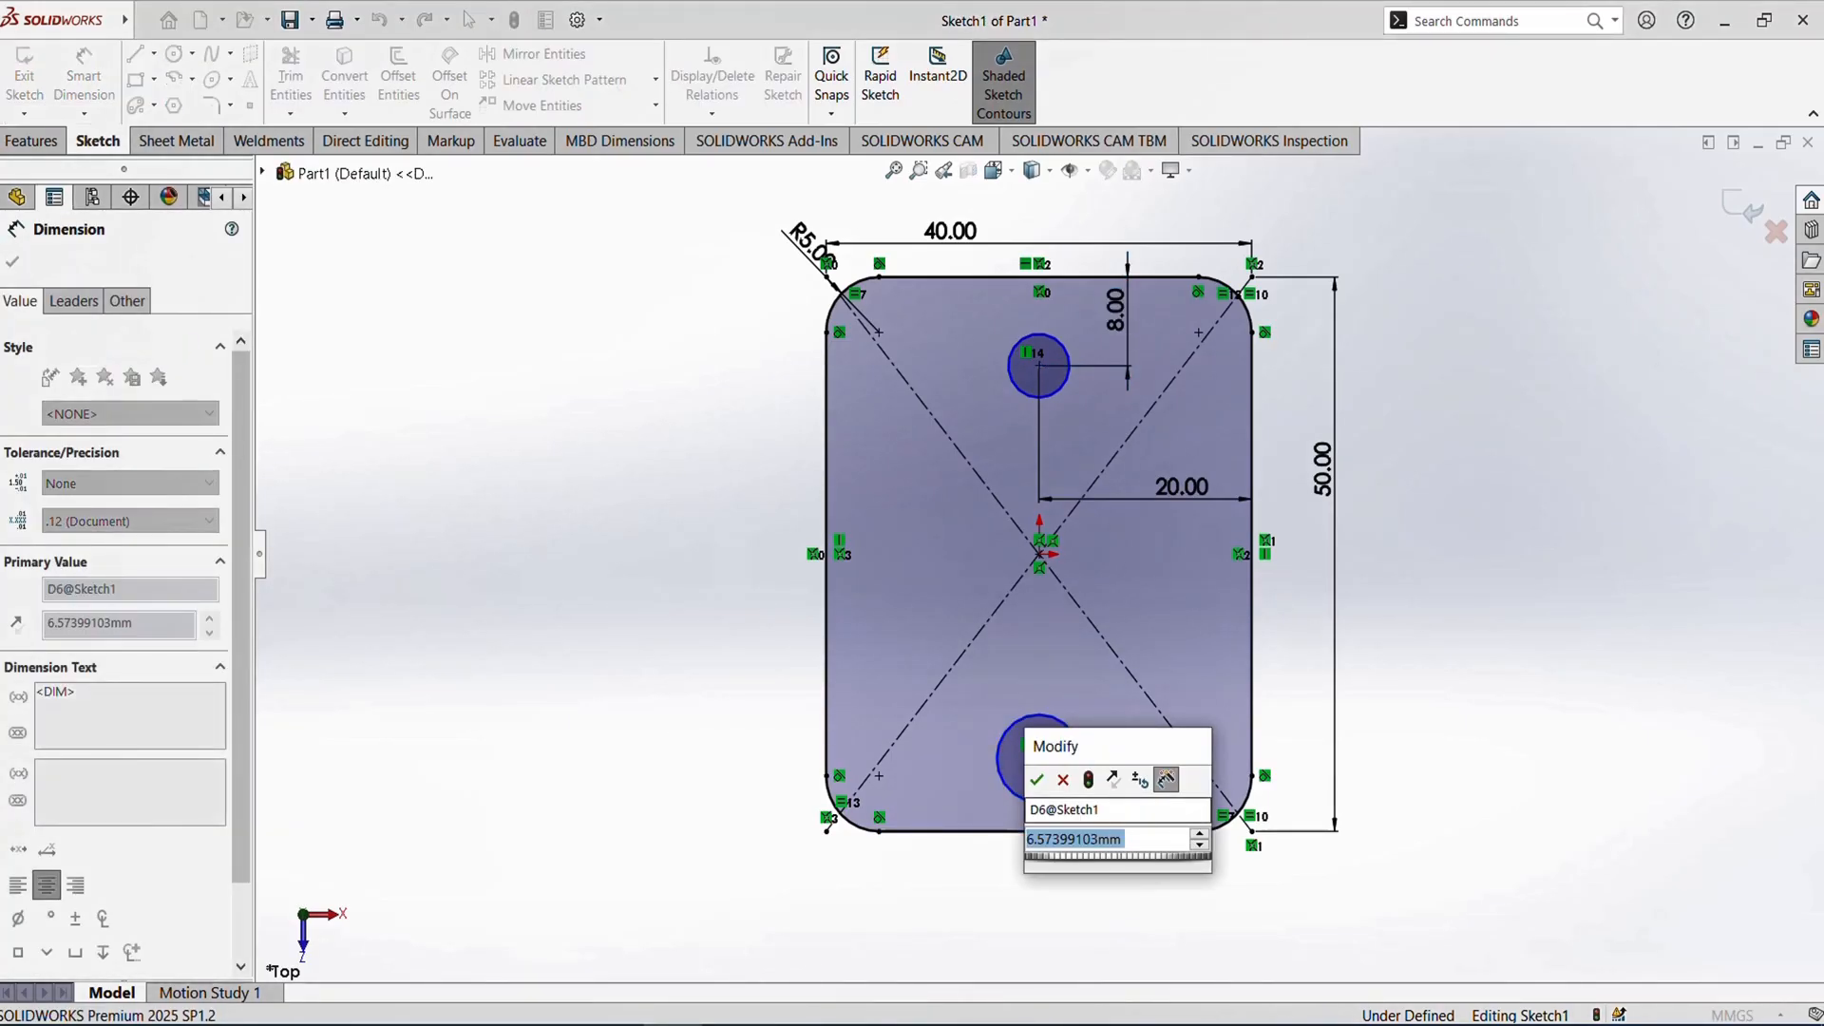
text(8)
key(Return)
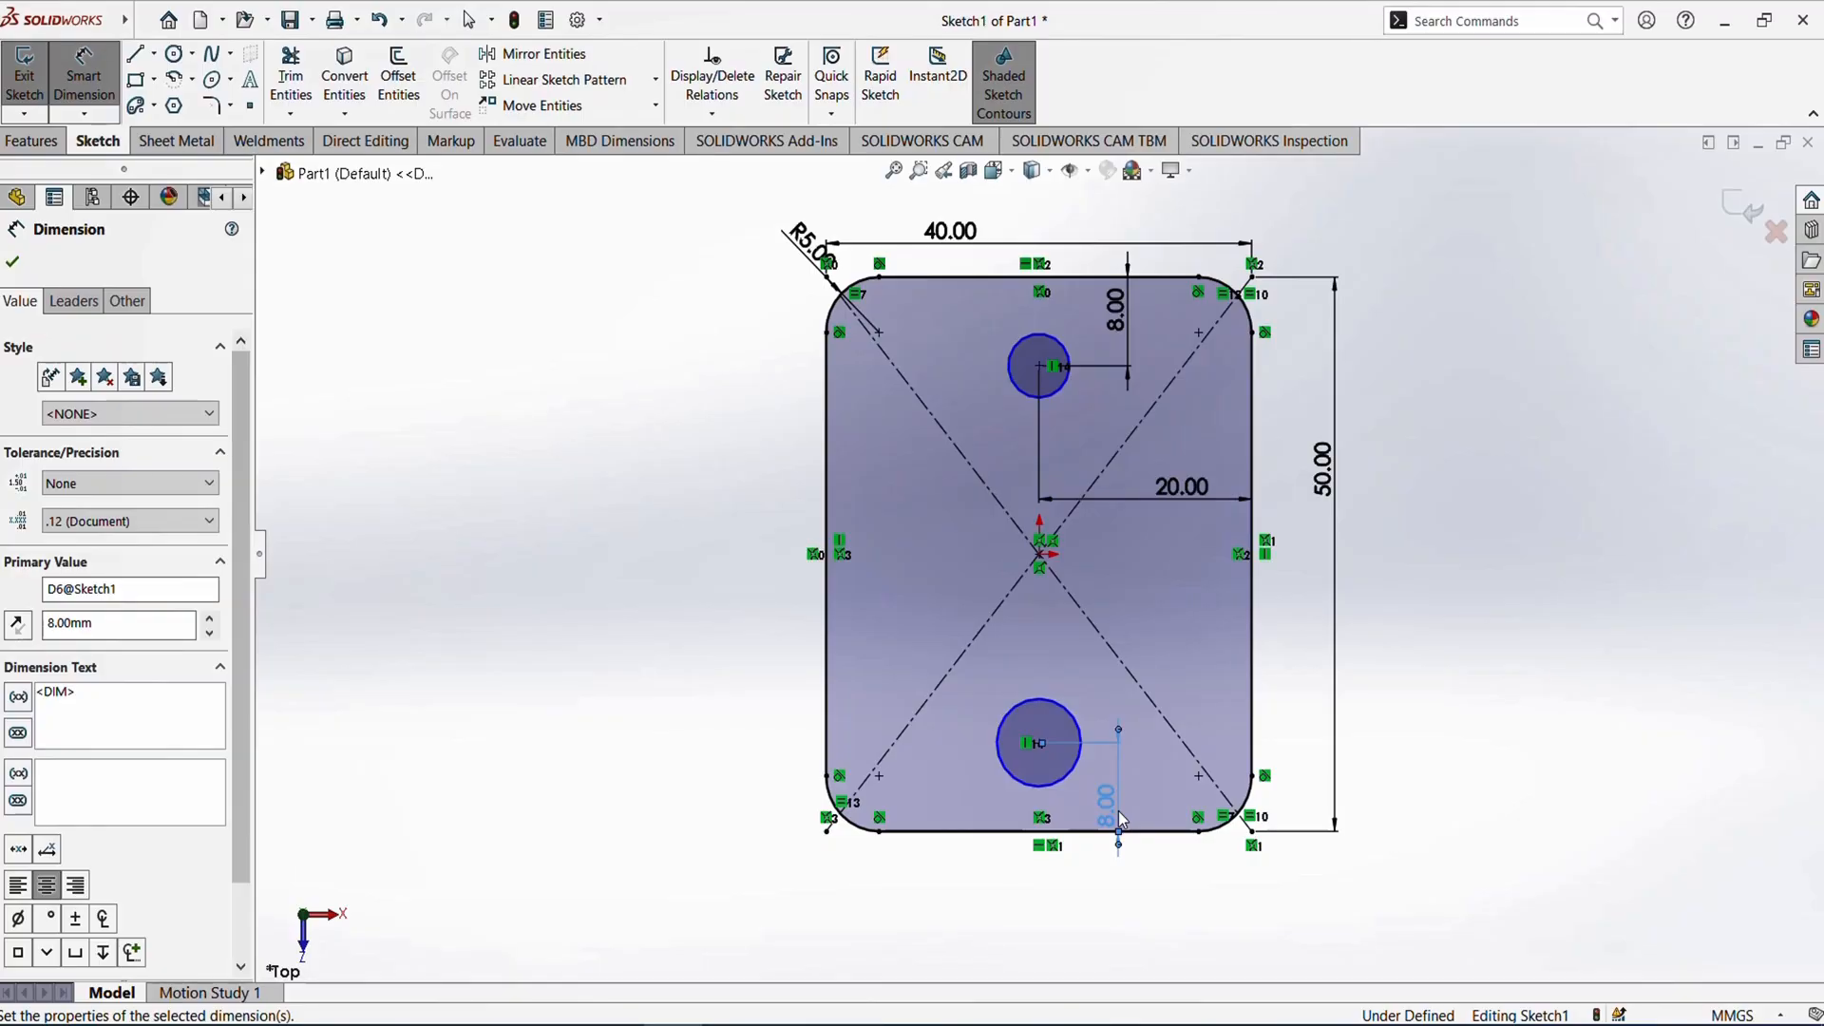
key(Escape)
- Make the two hole circles the same size with an Equal relation
click(1035, 399)
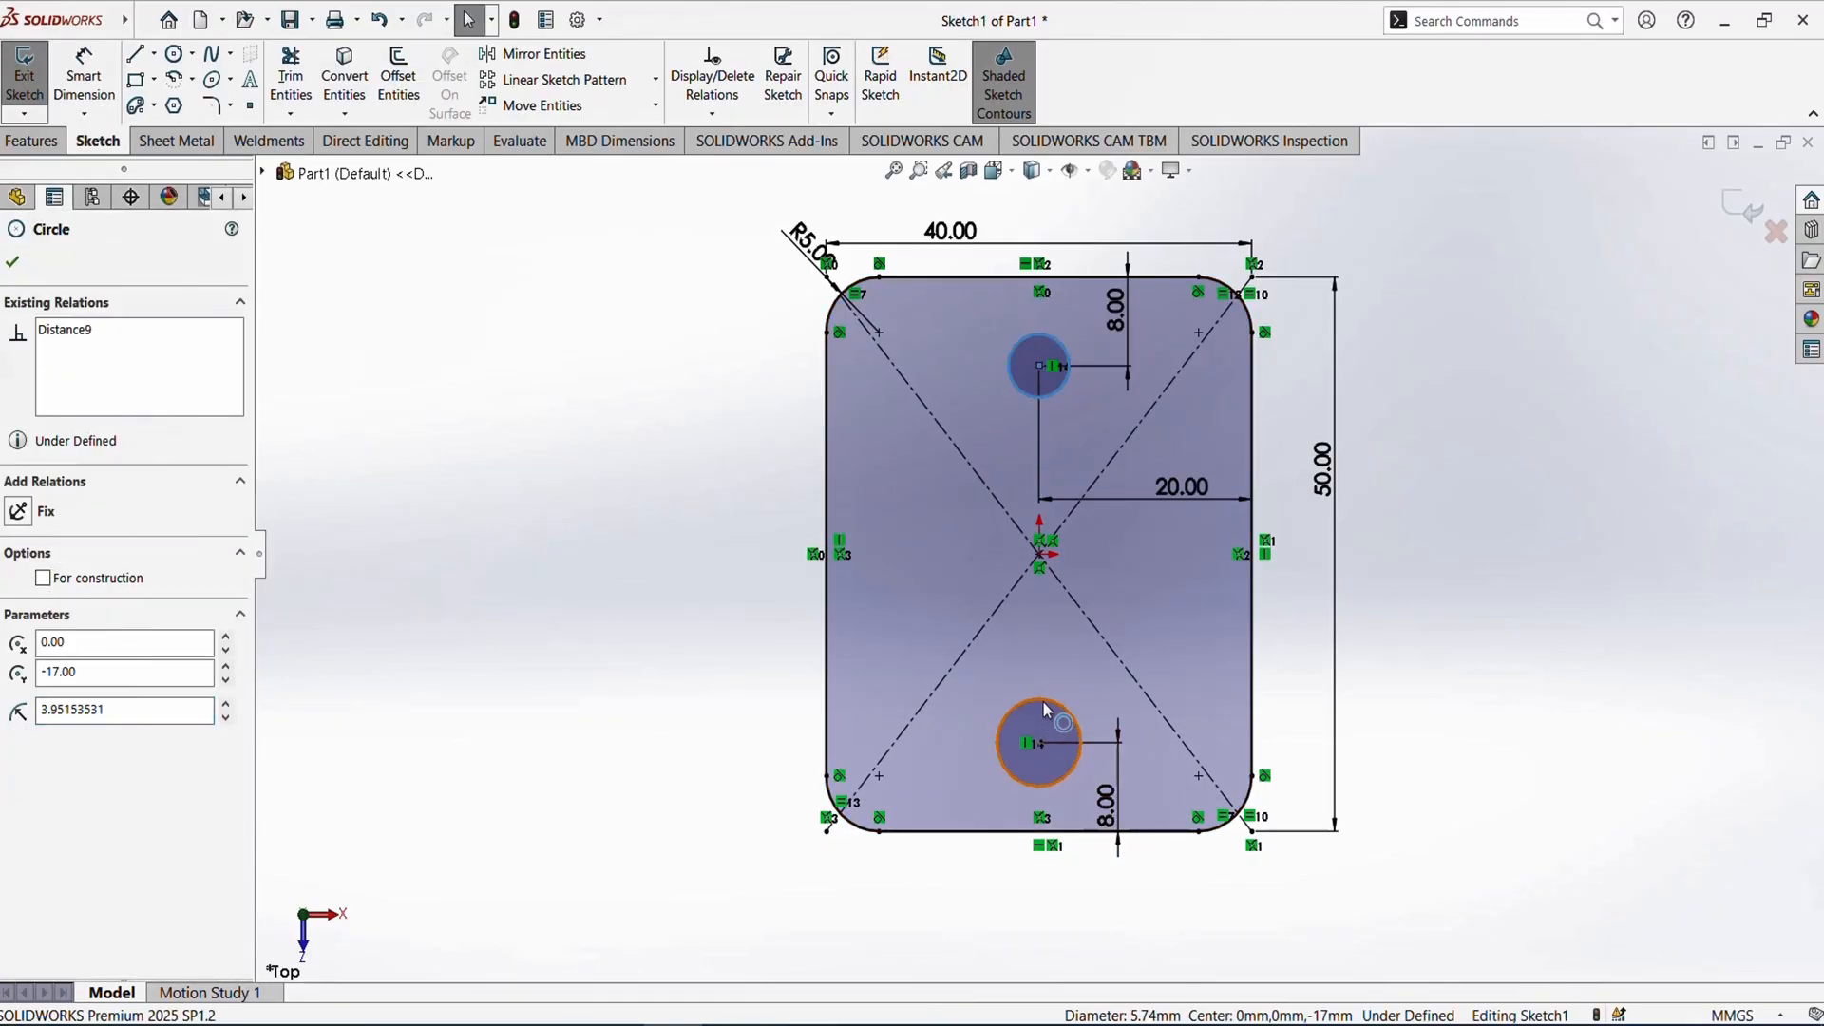
ctrl+click(1044, 709)
click(17, 704)
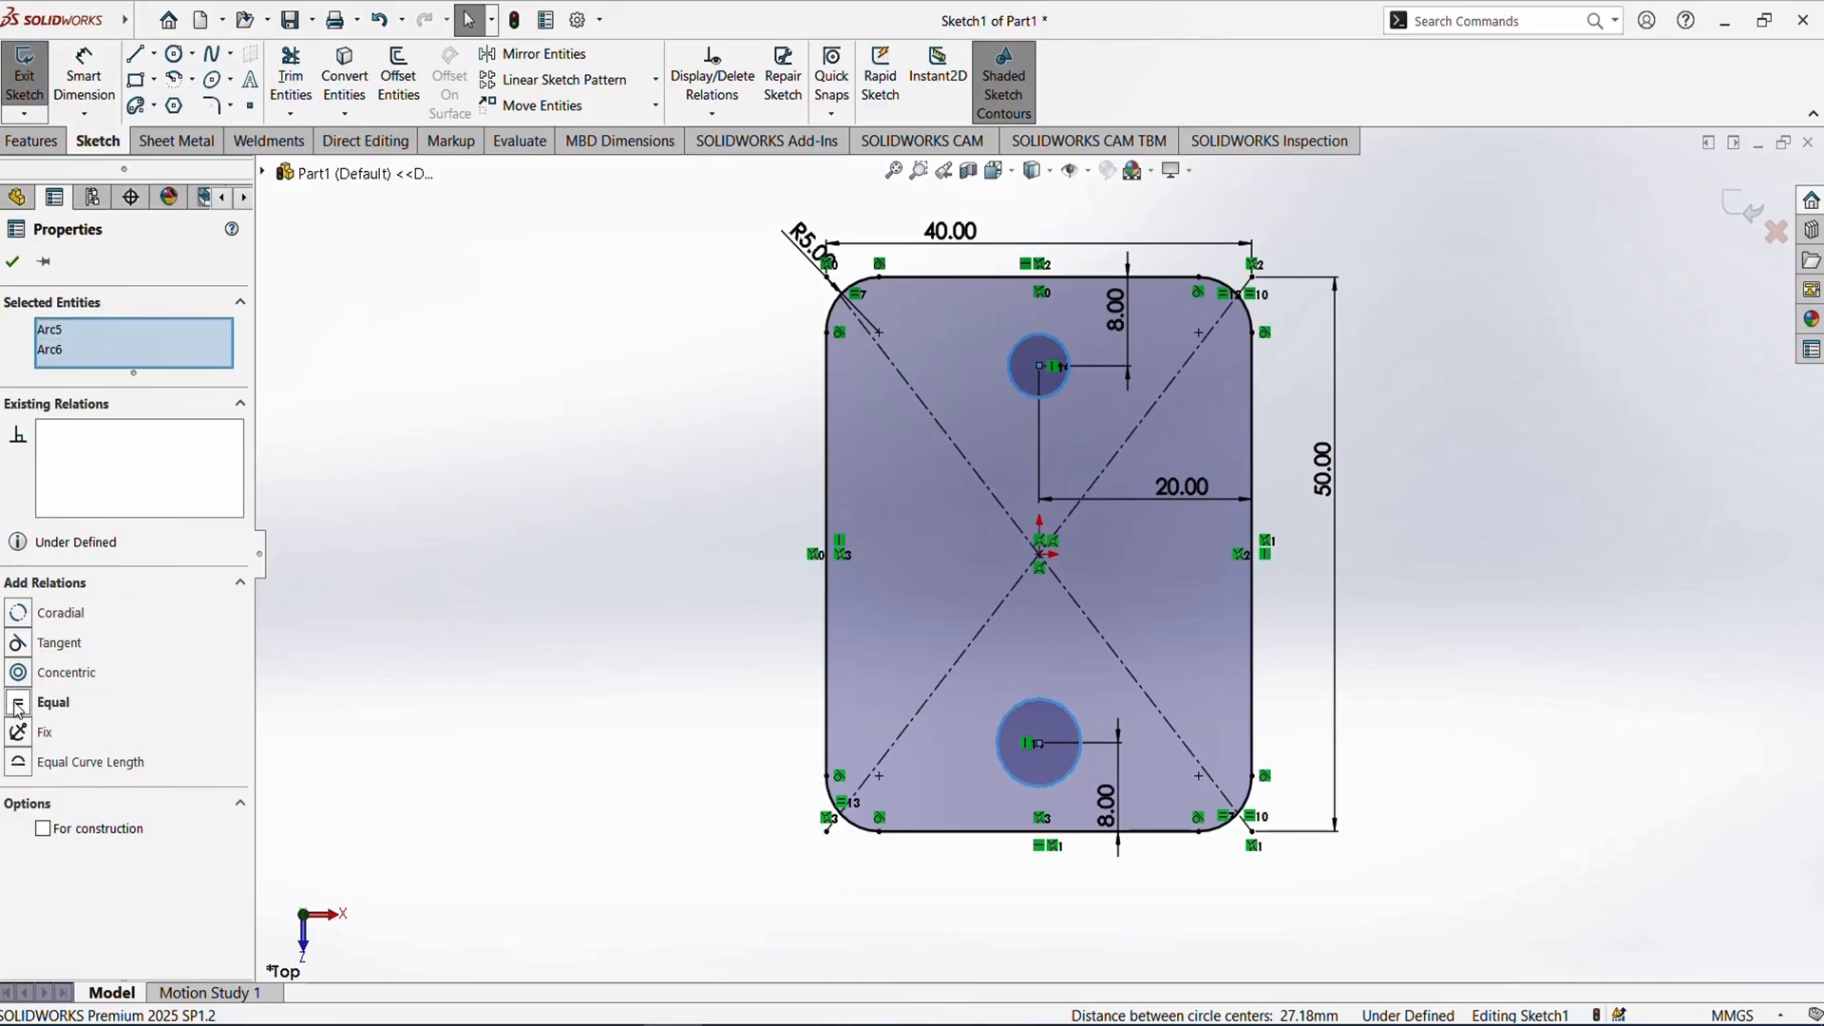
click(13, 260)
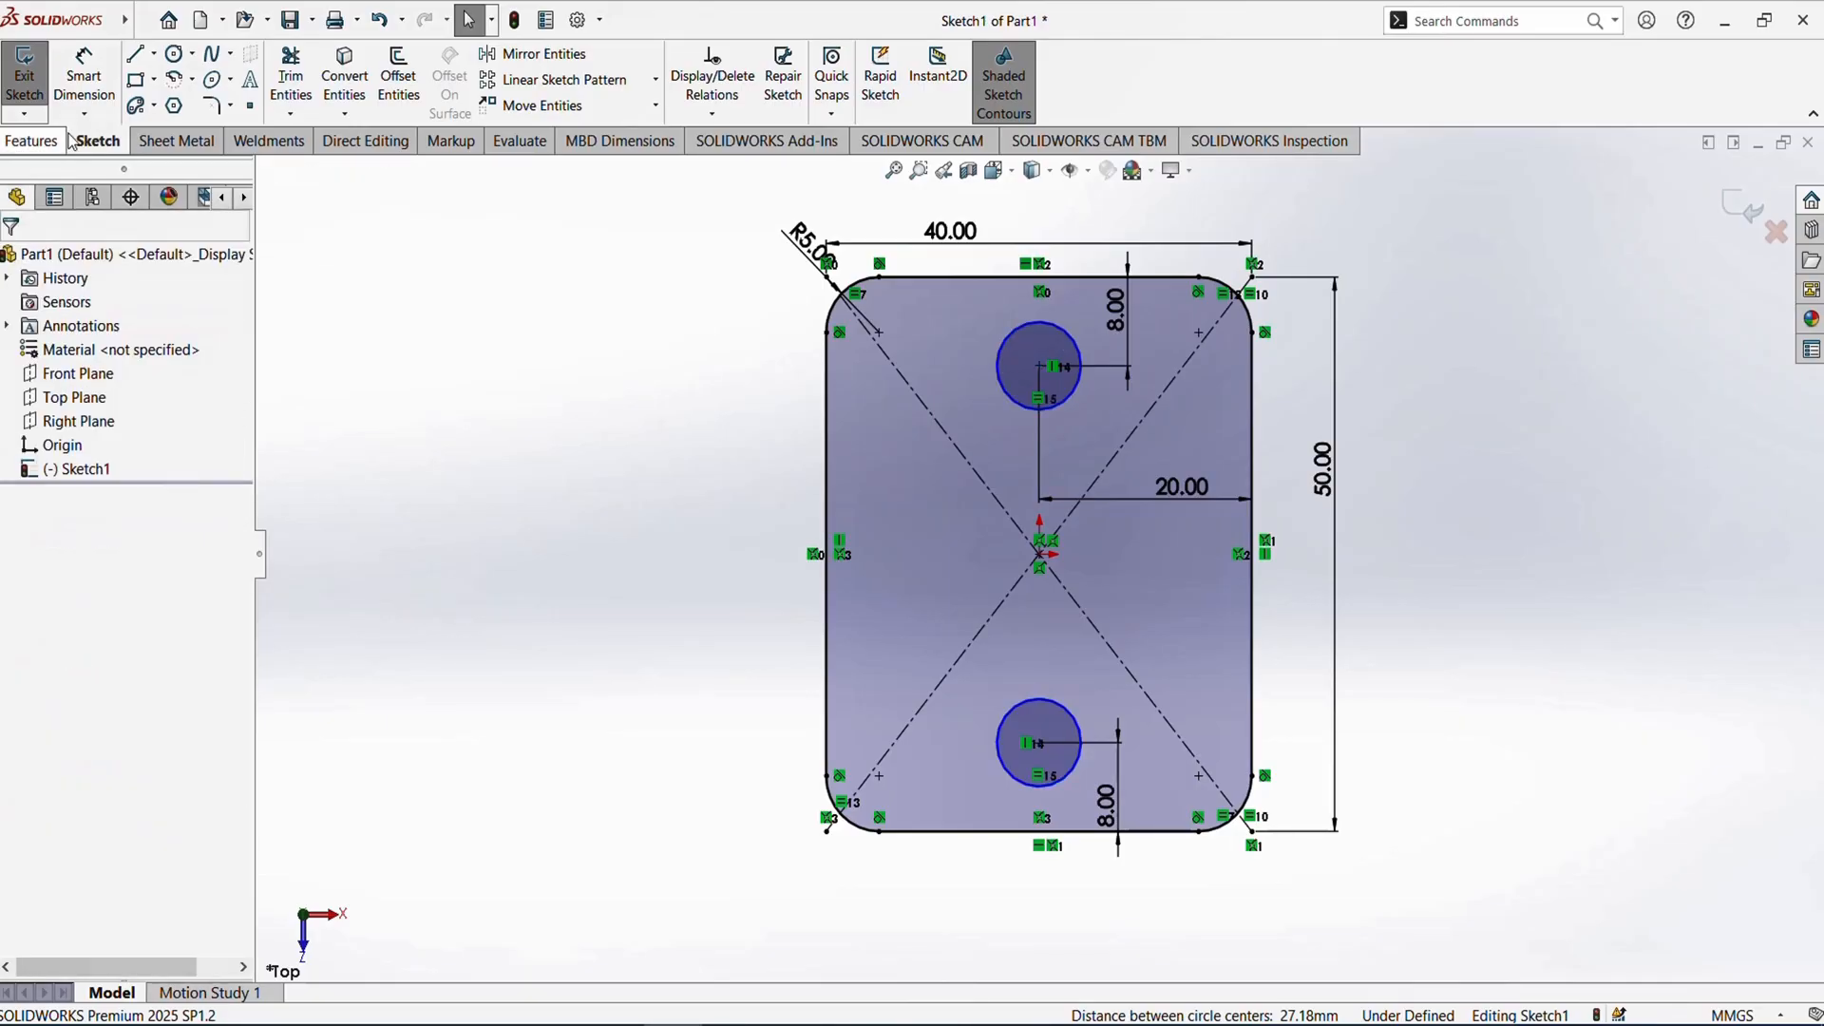
- Dimension the upper hole circle and set its diameter to 8 mm
click(83, 76)
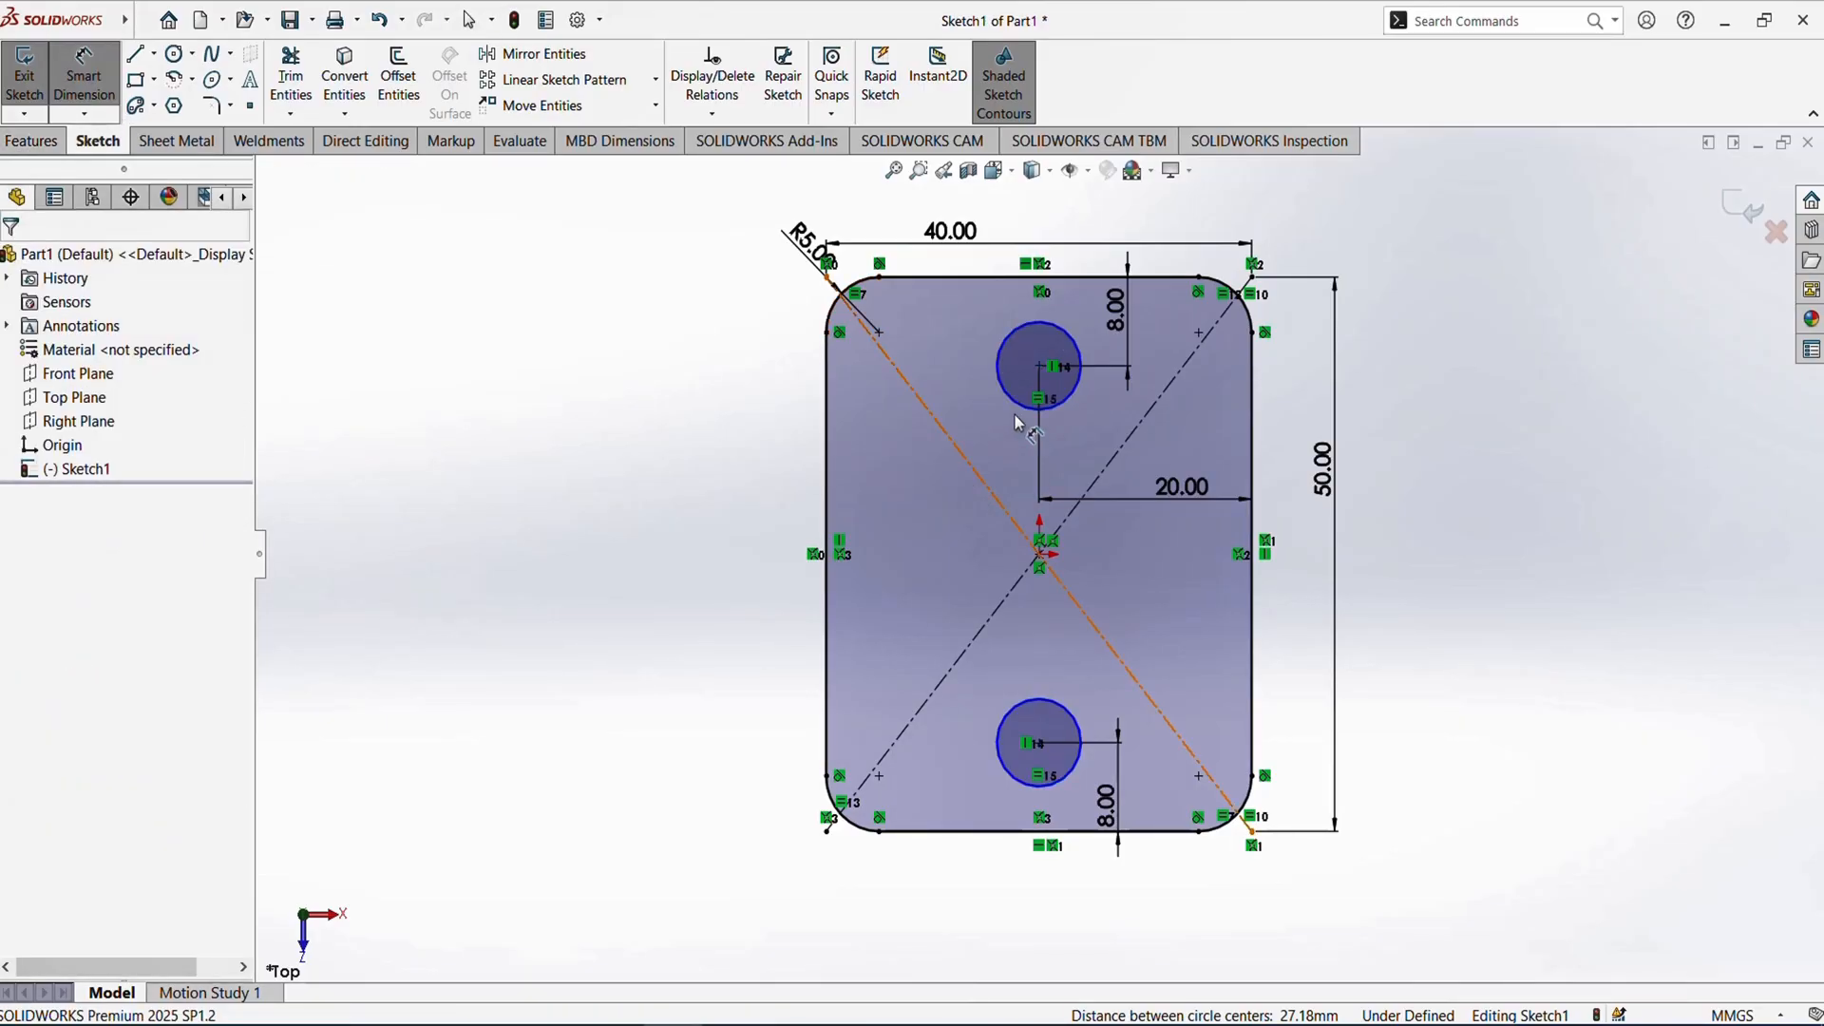
click(1002, 380)
click(691, 418)
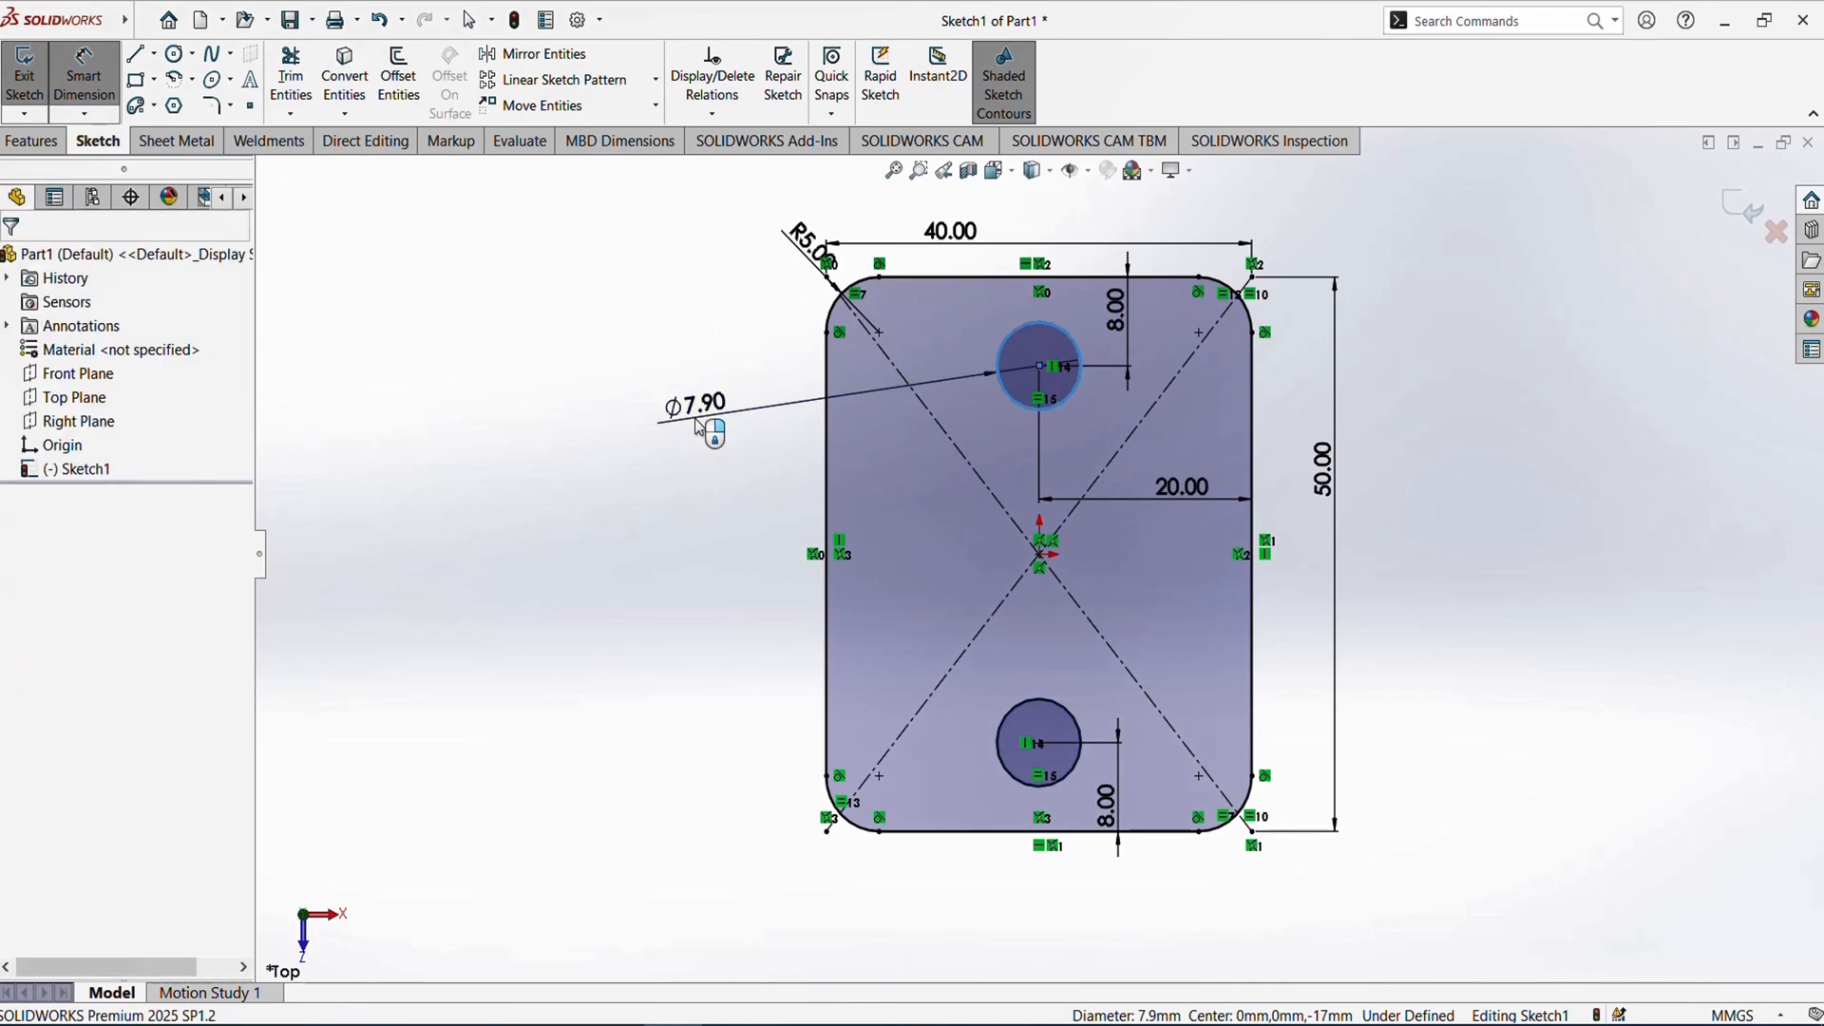
key(Return)
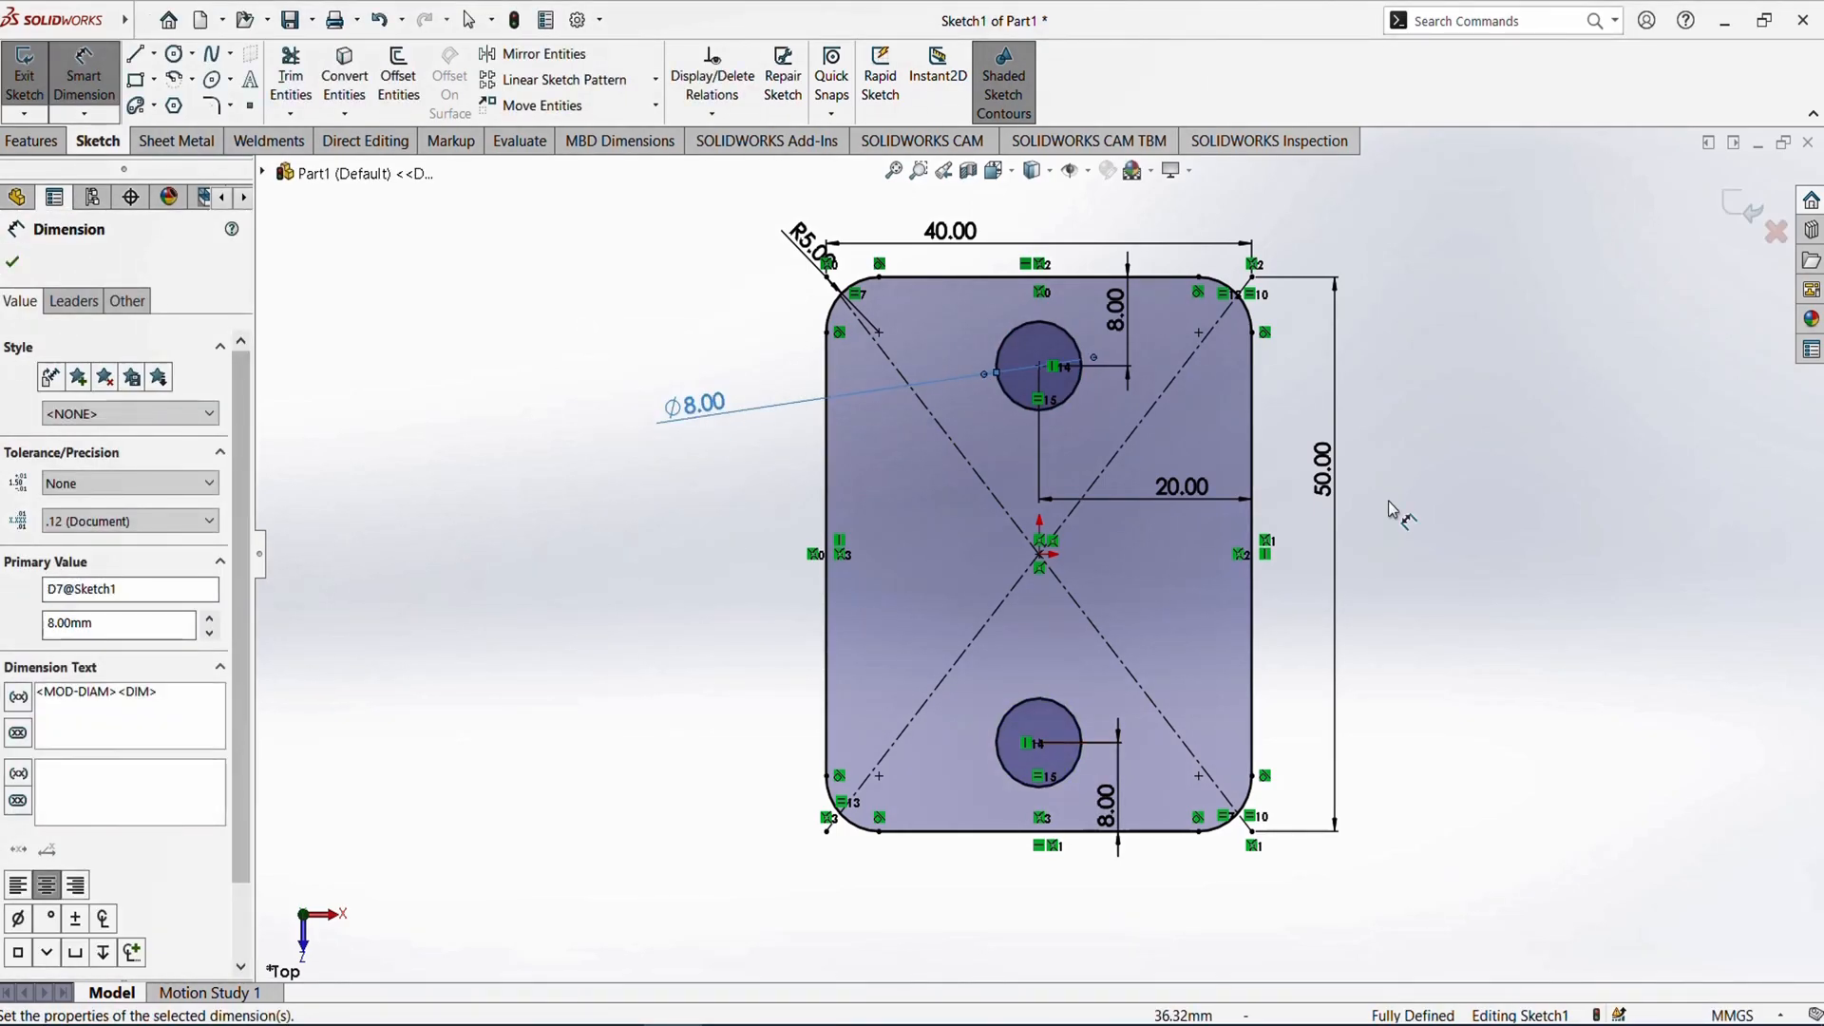
key(Escape)
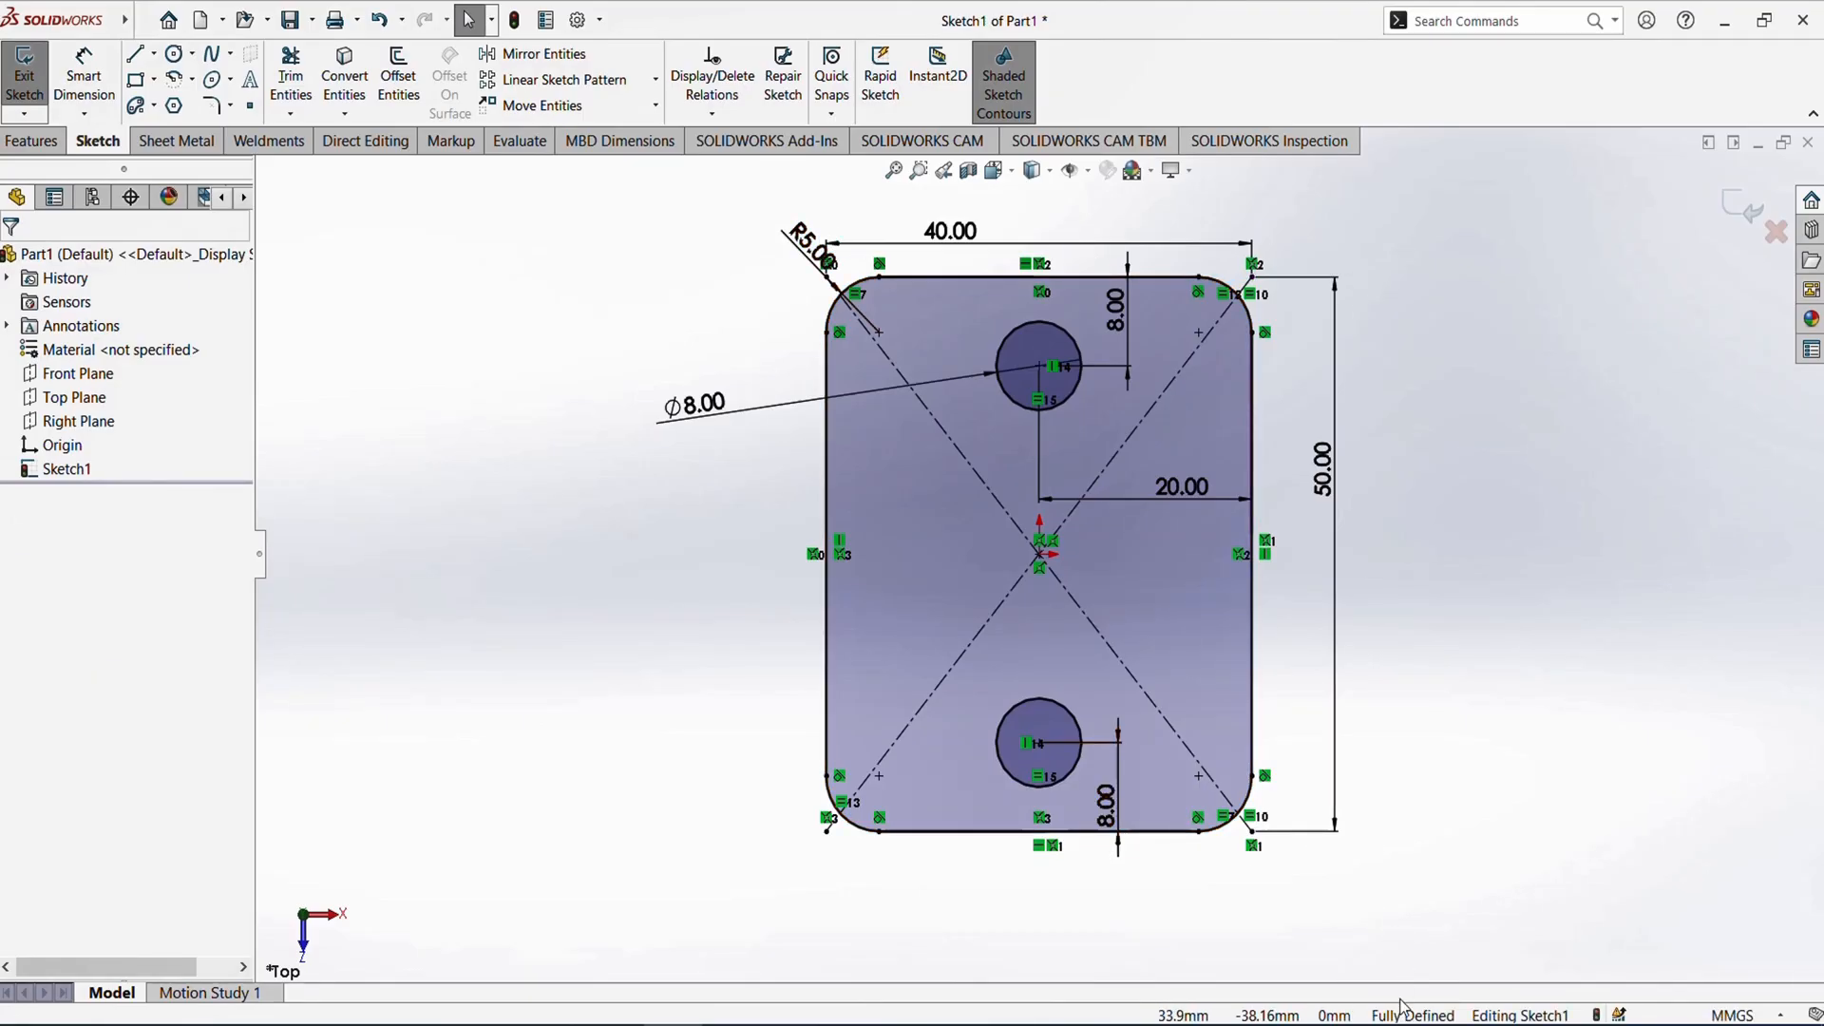
- Extrude the plate sketch with its two holes as a blind boss 8 mm deep
click(29, 141)
click(27, 100)
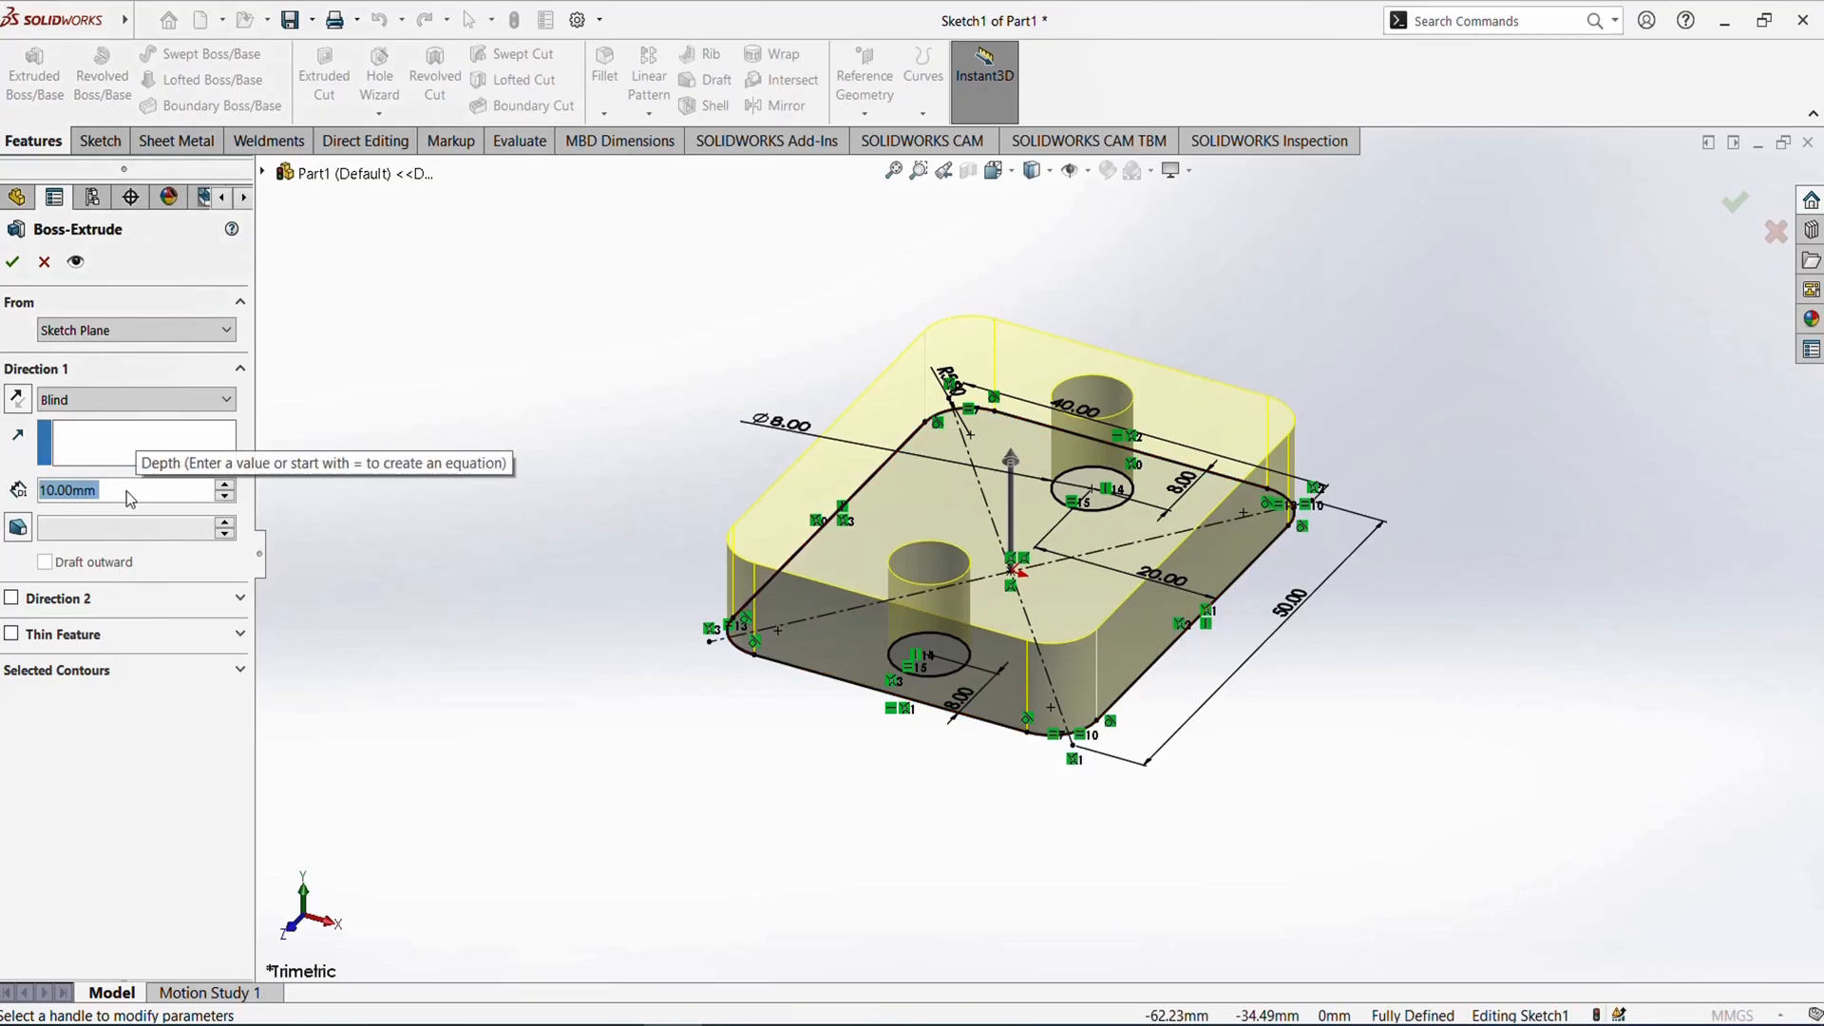
text(8)
key(Return)
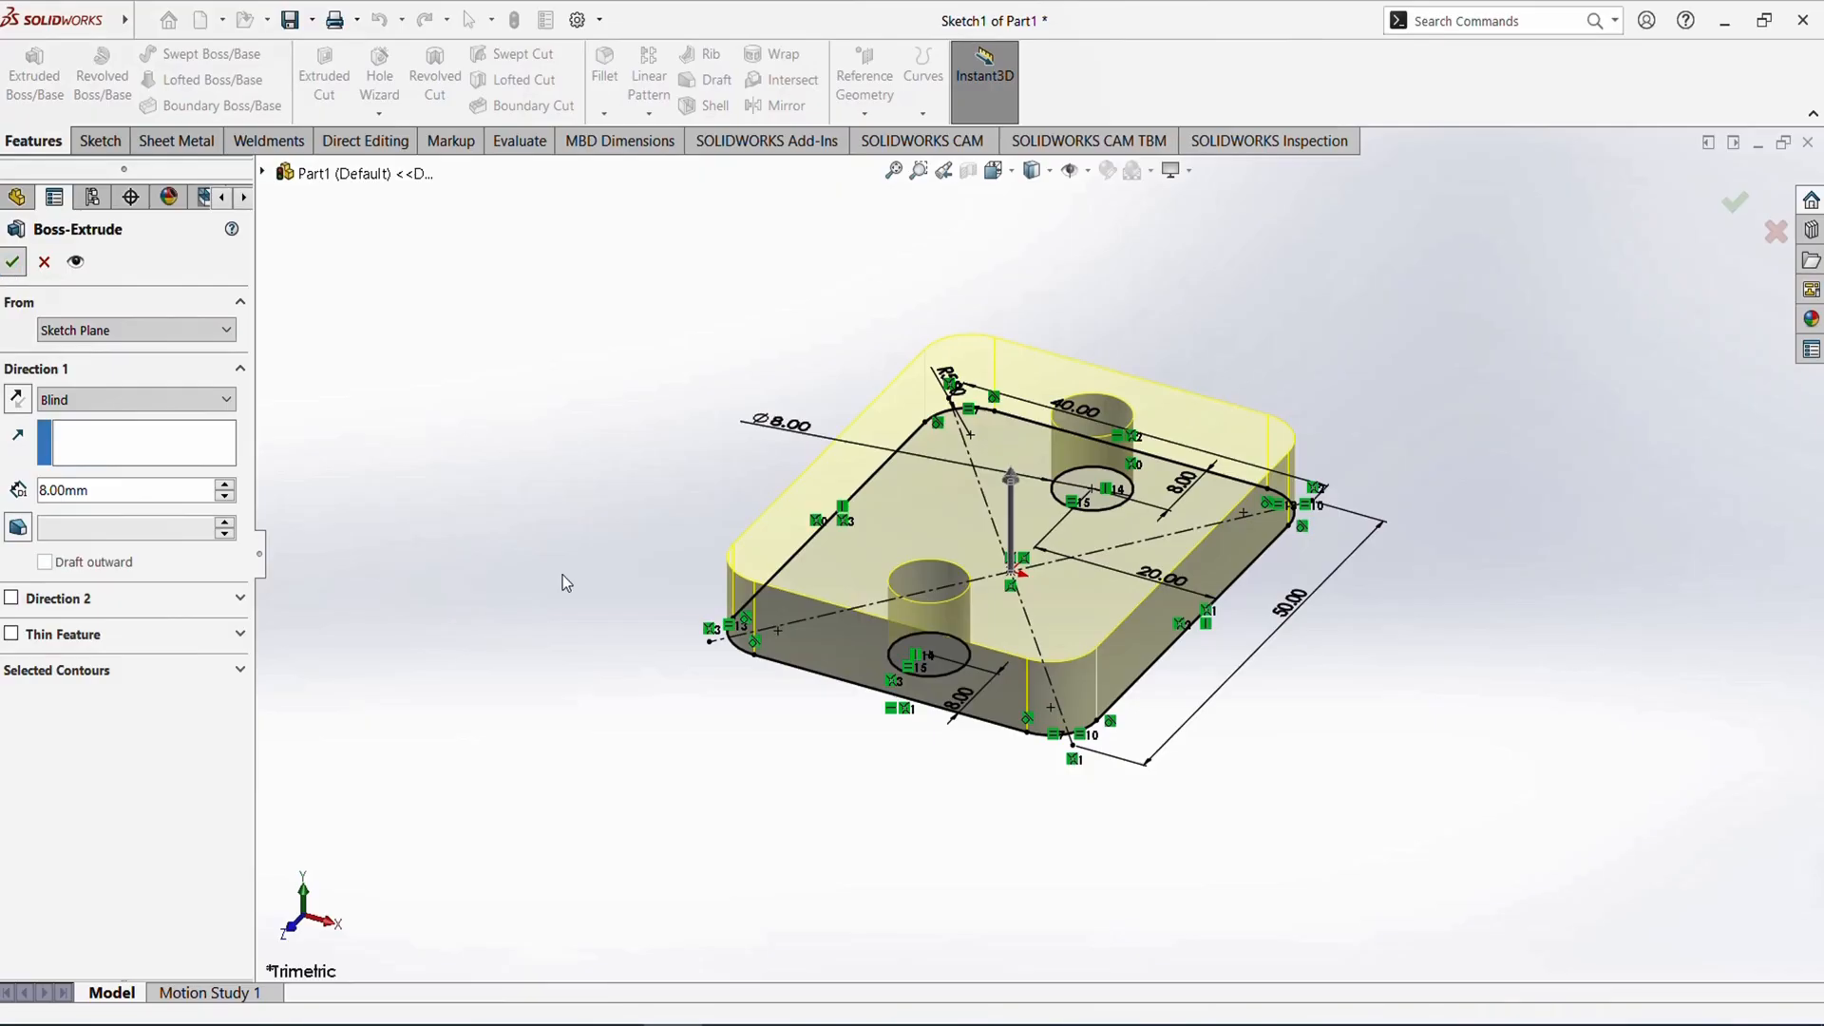
key(Return)
click(574, 699)
mouse_move(892, 652)
middle_down()
mouse_move(940, 660)
mouse_move(969, 721)
mouse_move(861, 687)
middle_up()
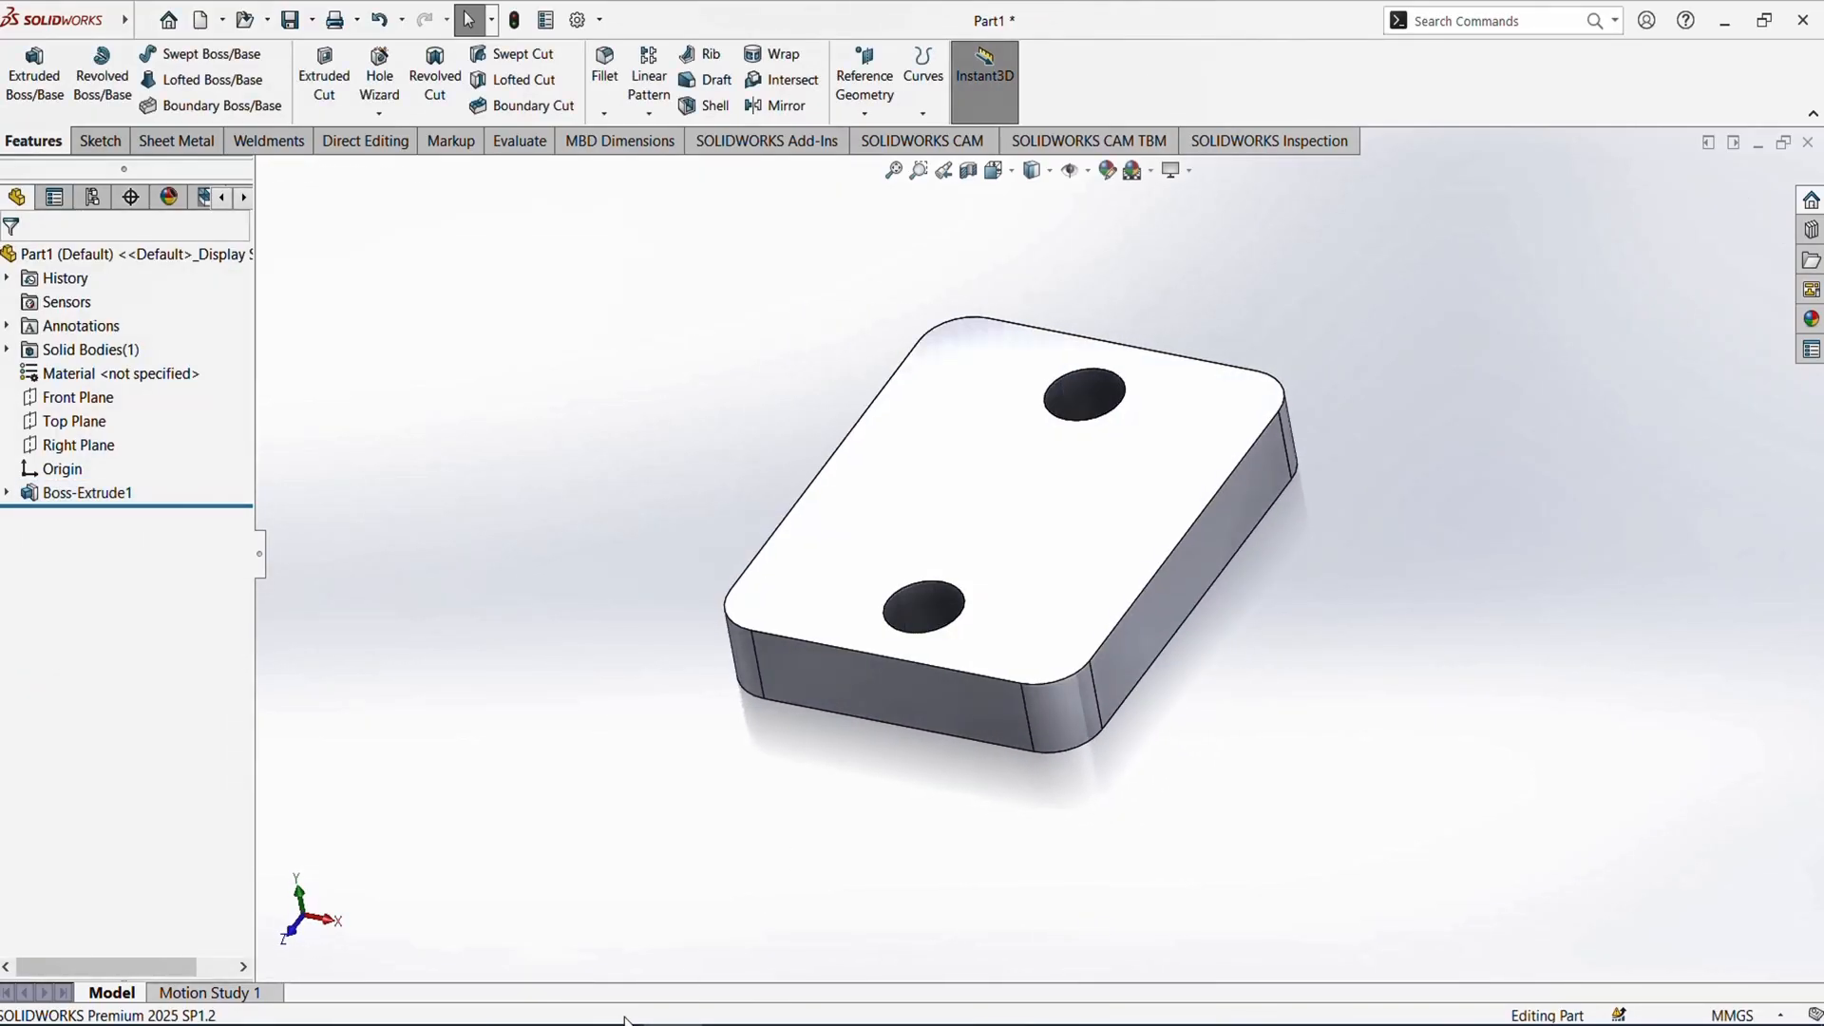
- Switch to the Tutorial 08 reference drawing and examine its front view for the plate thickness, ring diameters and position, and arm arc radii
key(alt+Tab)
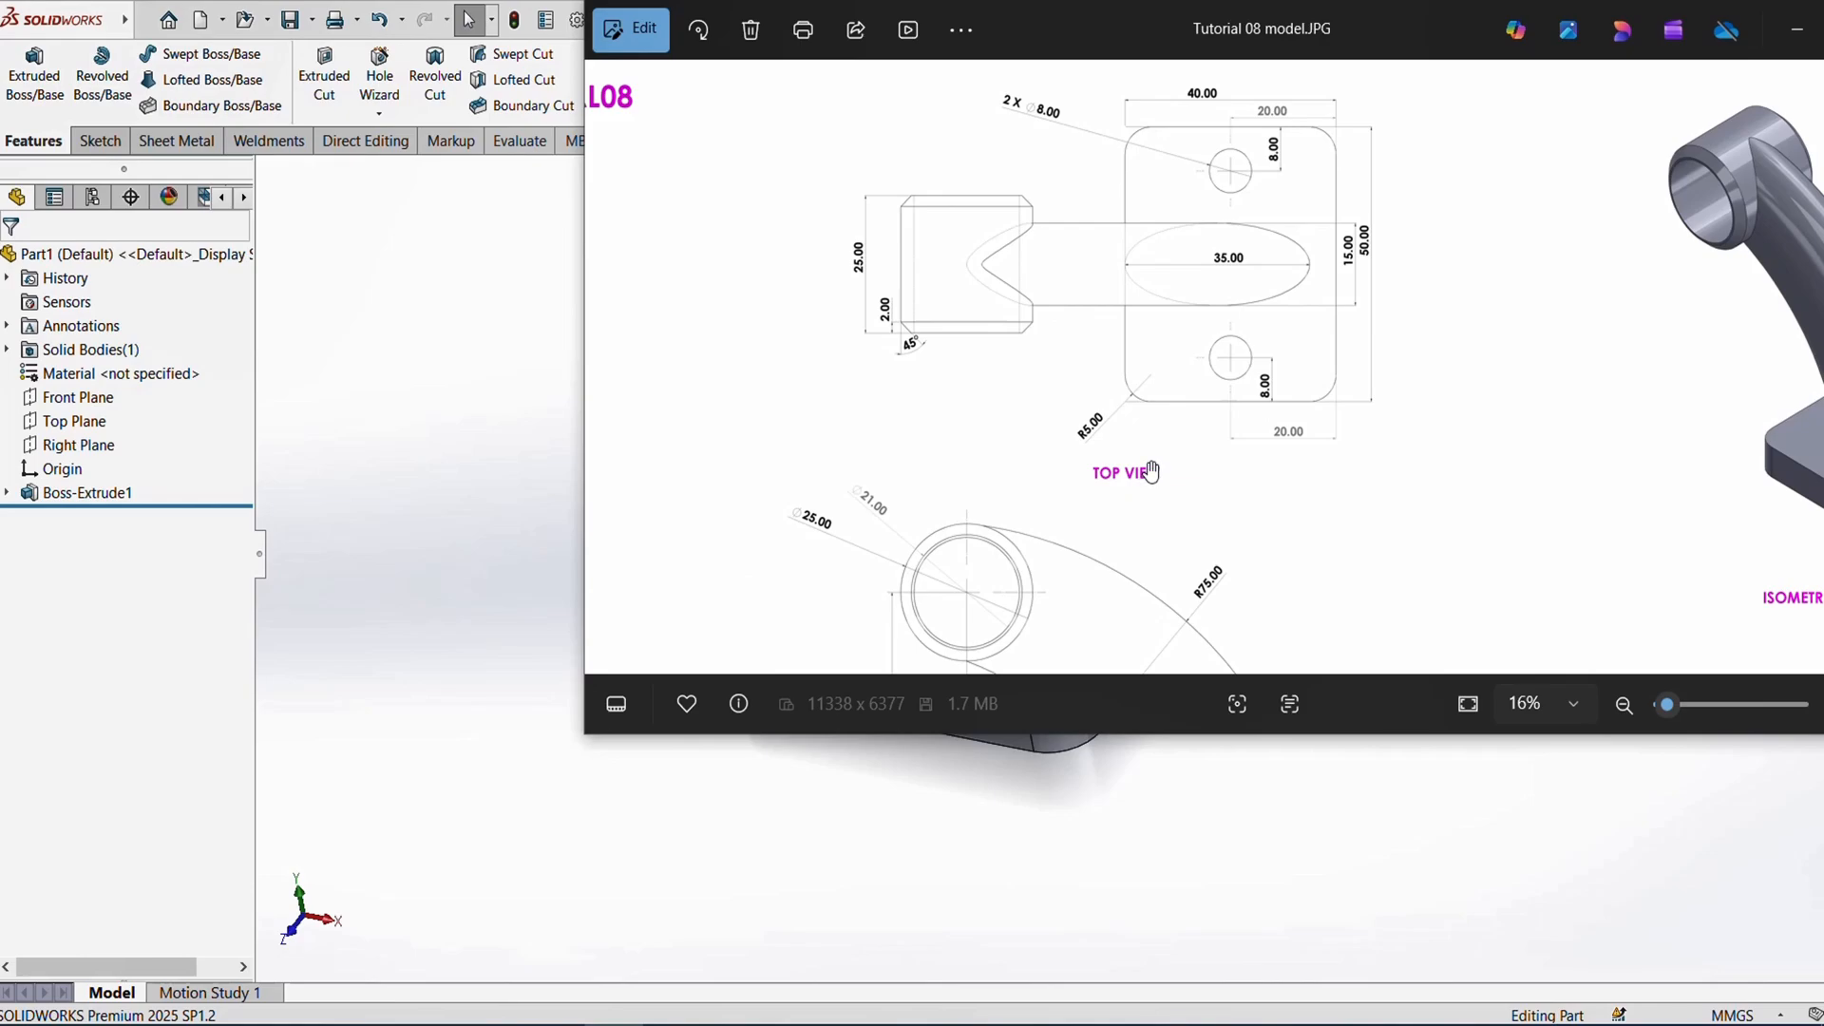
scroll(1151, 472, down, 3)
scroll(1301, 554, up, 5)
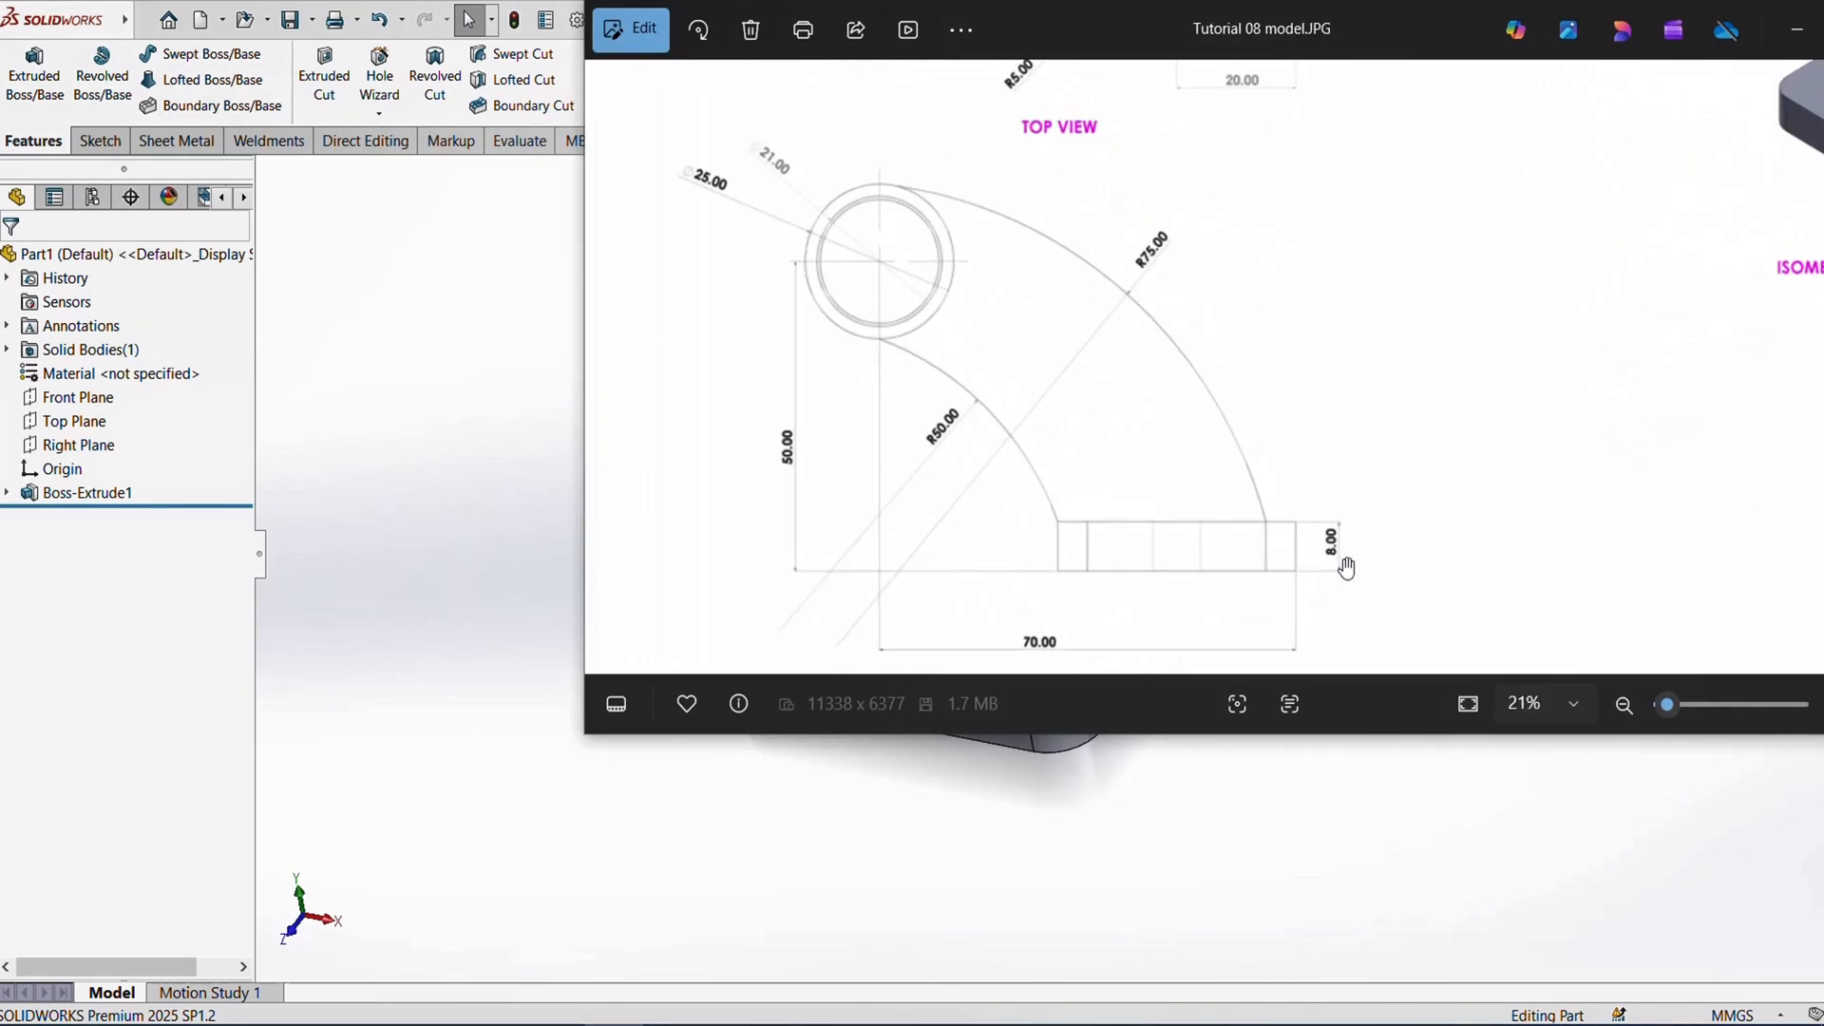
scroll(1320, 546, down, 4)
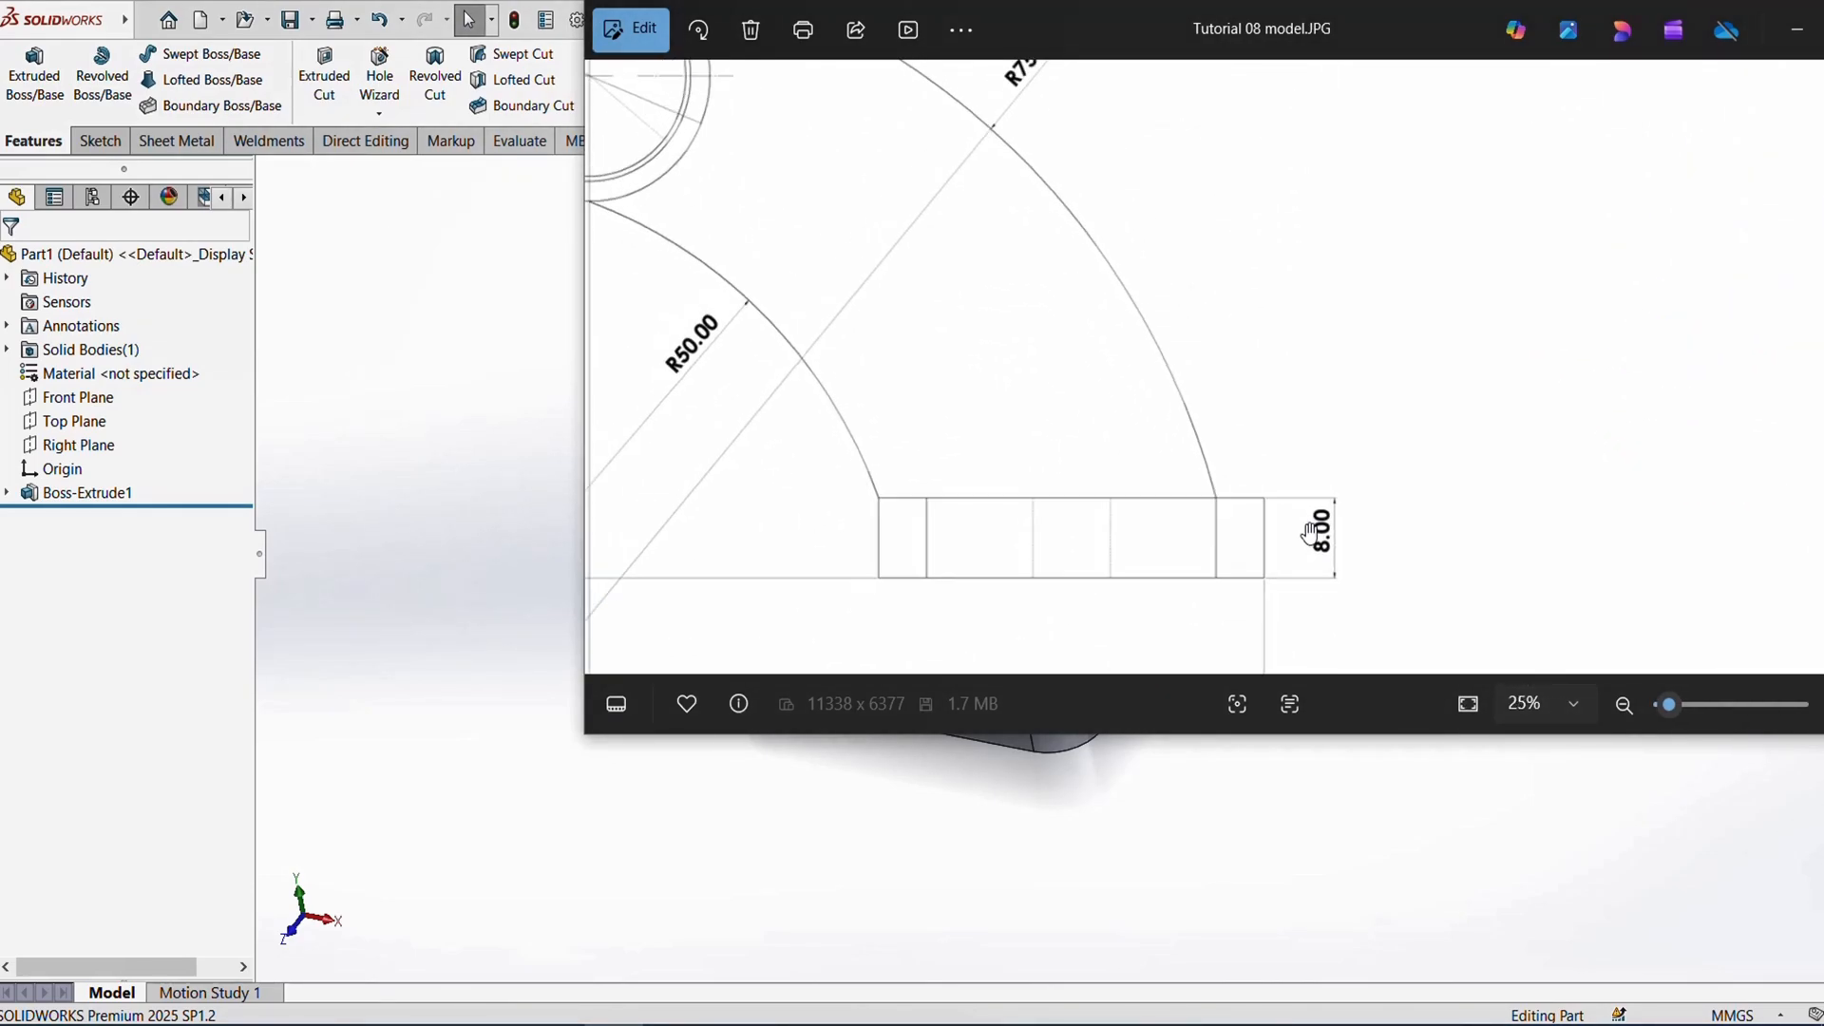
scroll(1269, 448, down, 3)
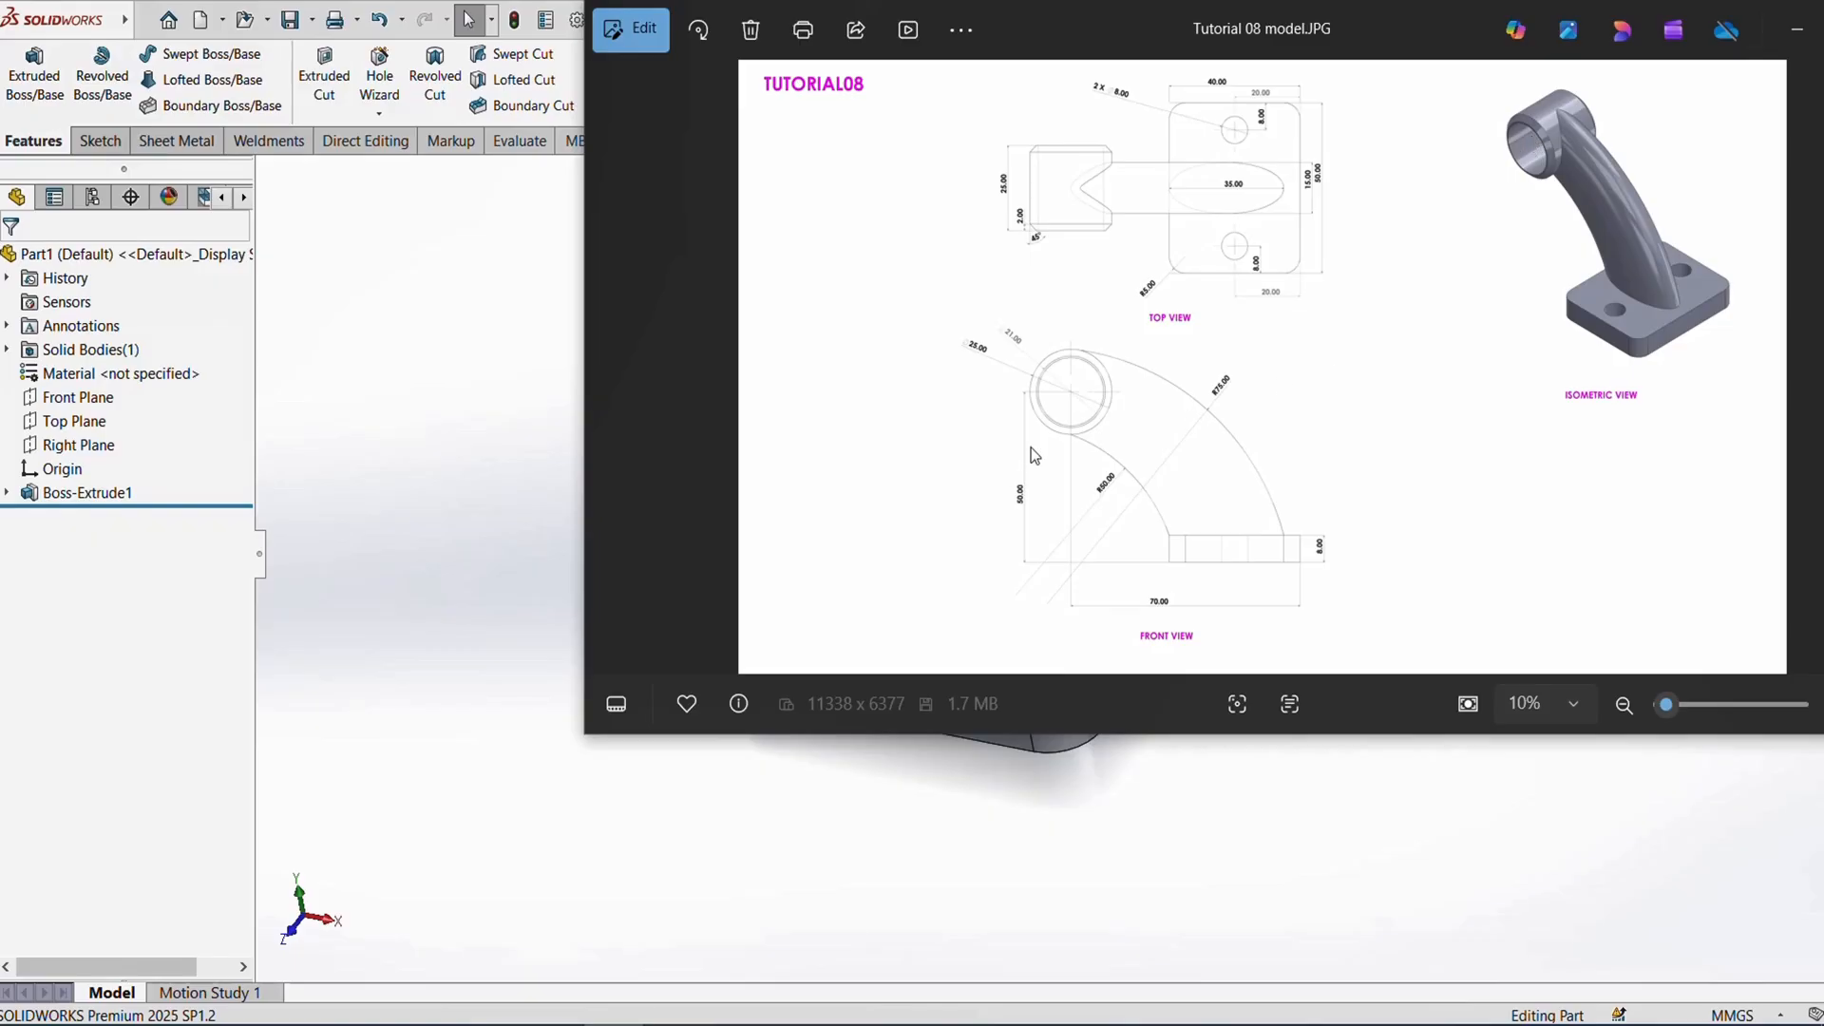
scroll(1064, 422, up, 5)
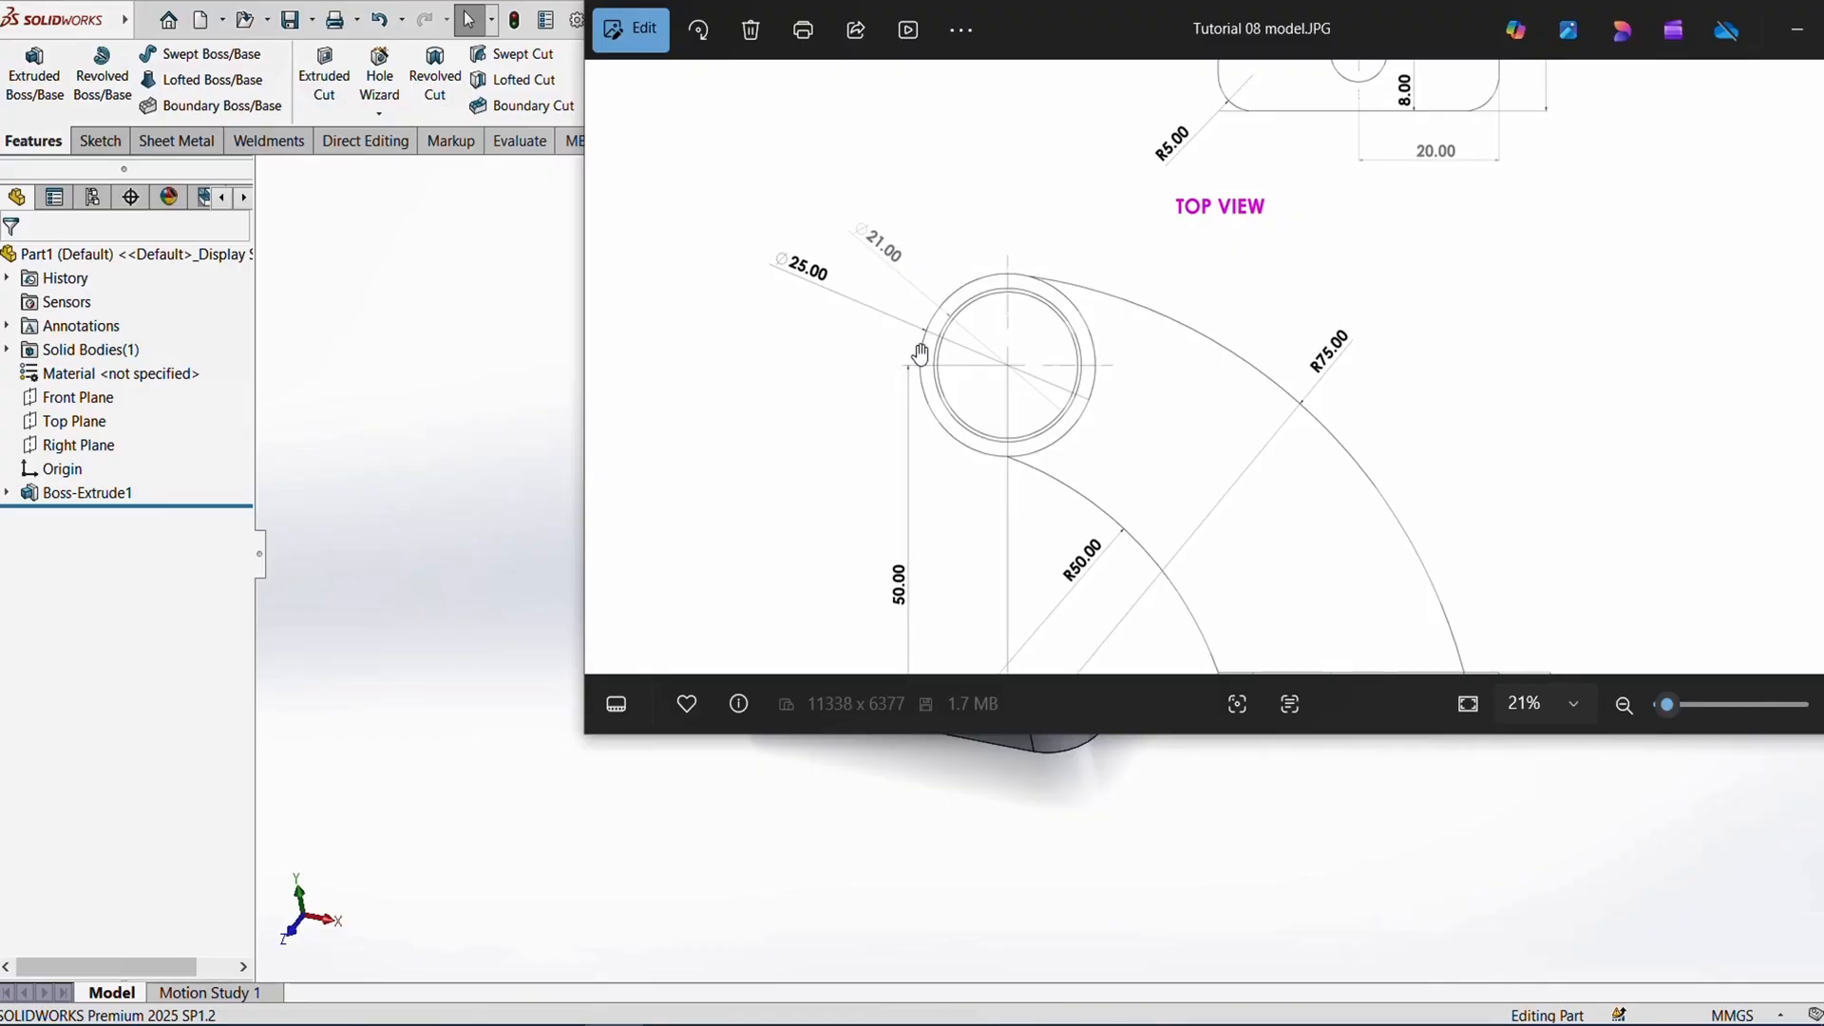
scroll(1105, 349, down, 4)
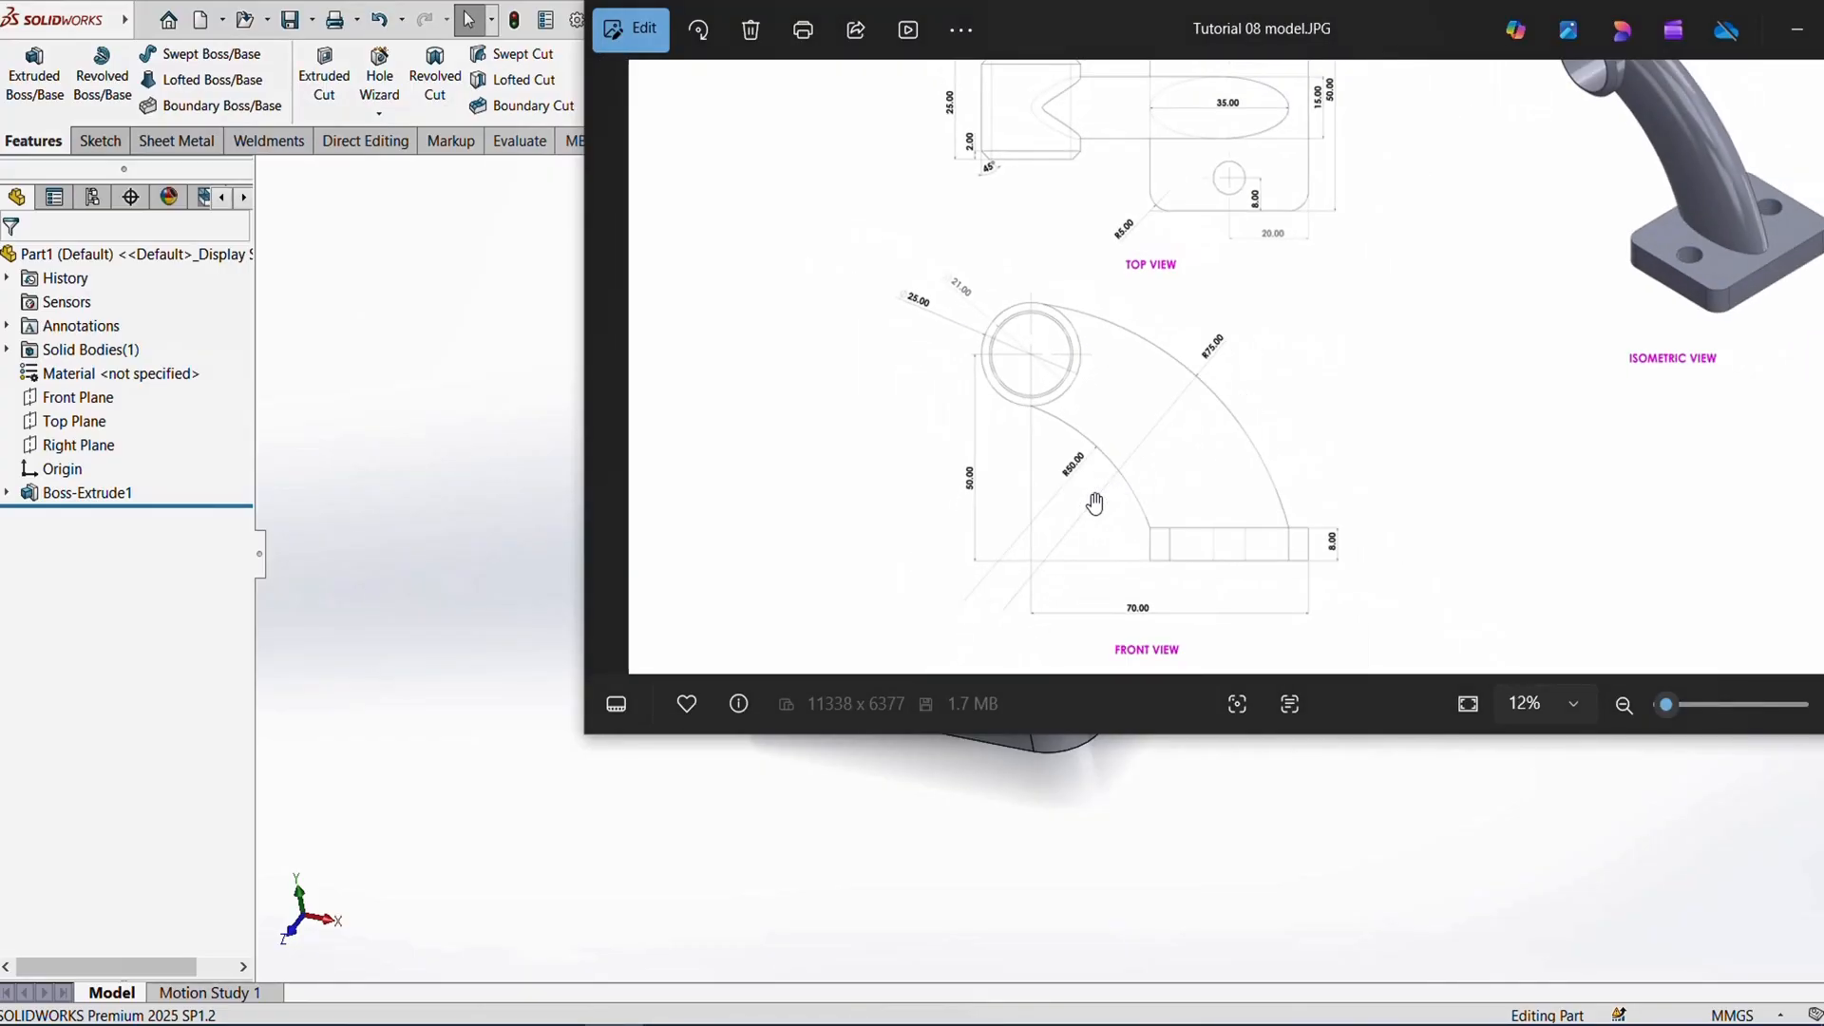
scroll(1148, 644, up, 2)
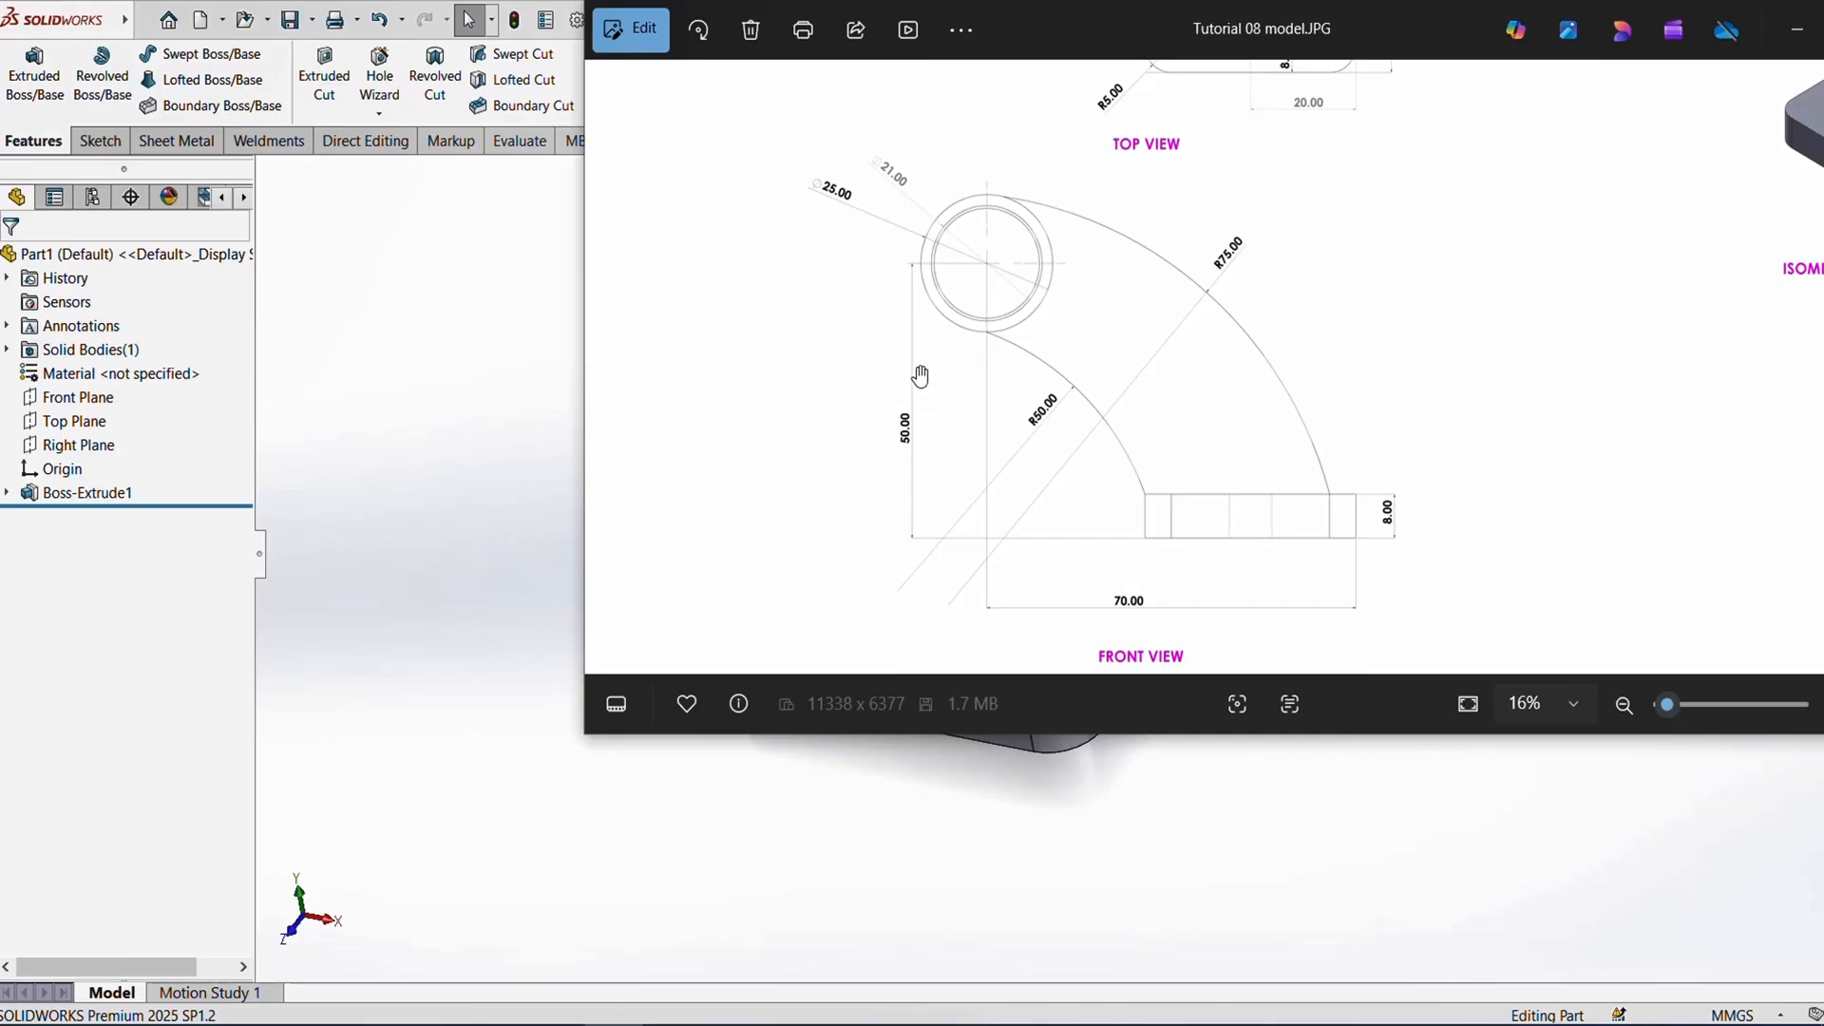
- Switch back to the SOLIDWORKS part and examine how the Front, Top and Right planes lie relative to the plate
click(503, 412)
middle_drag(931, 581, 790, 583)
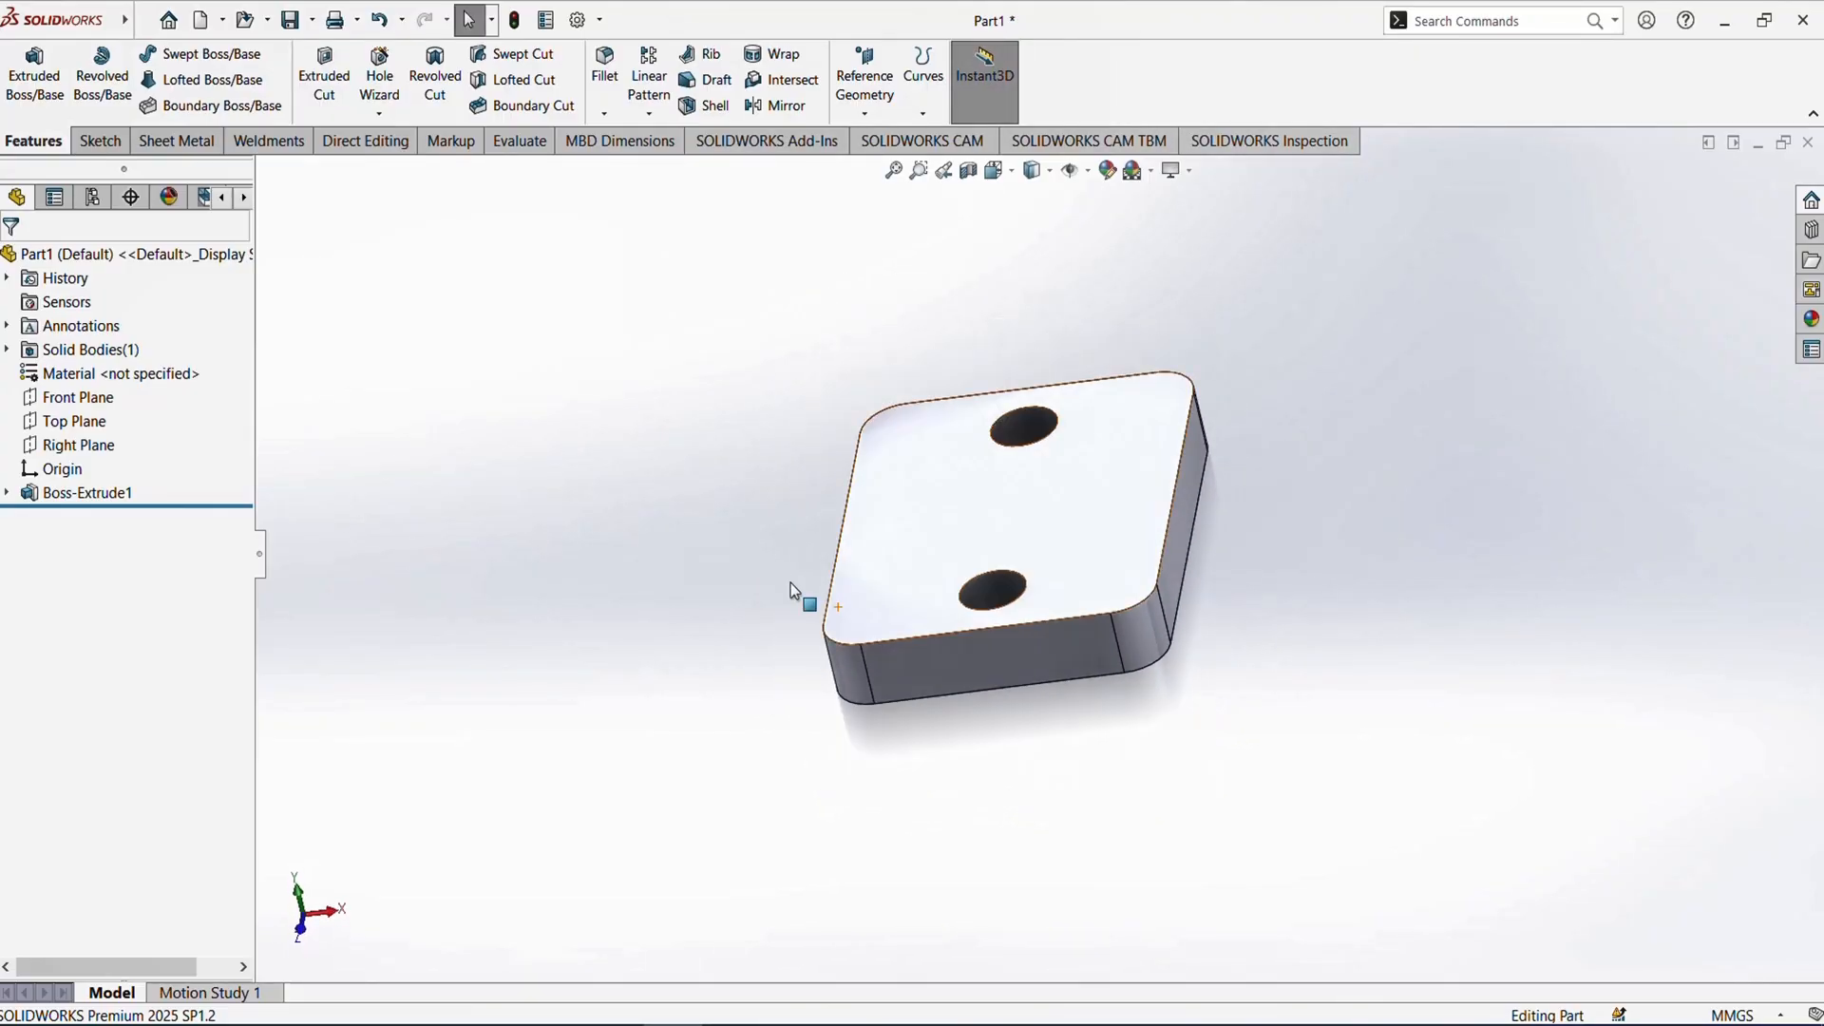
click(81, 401)
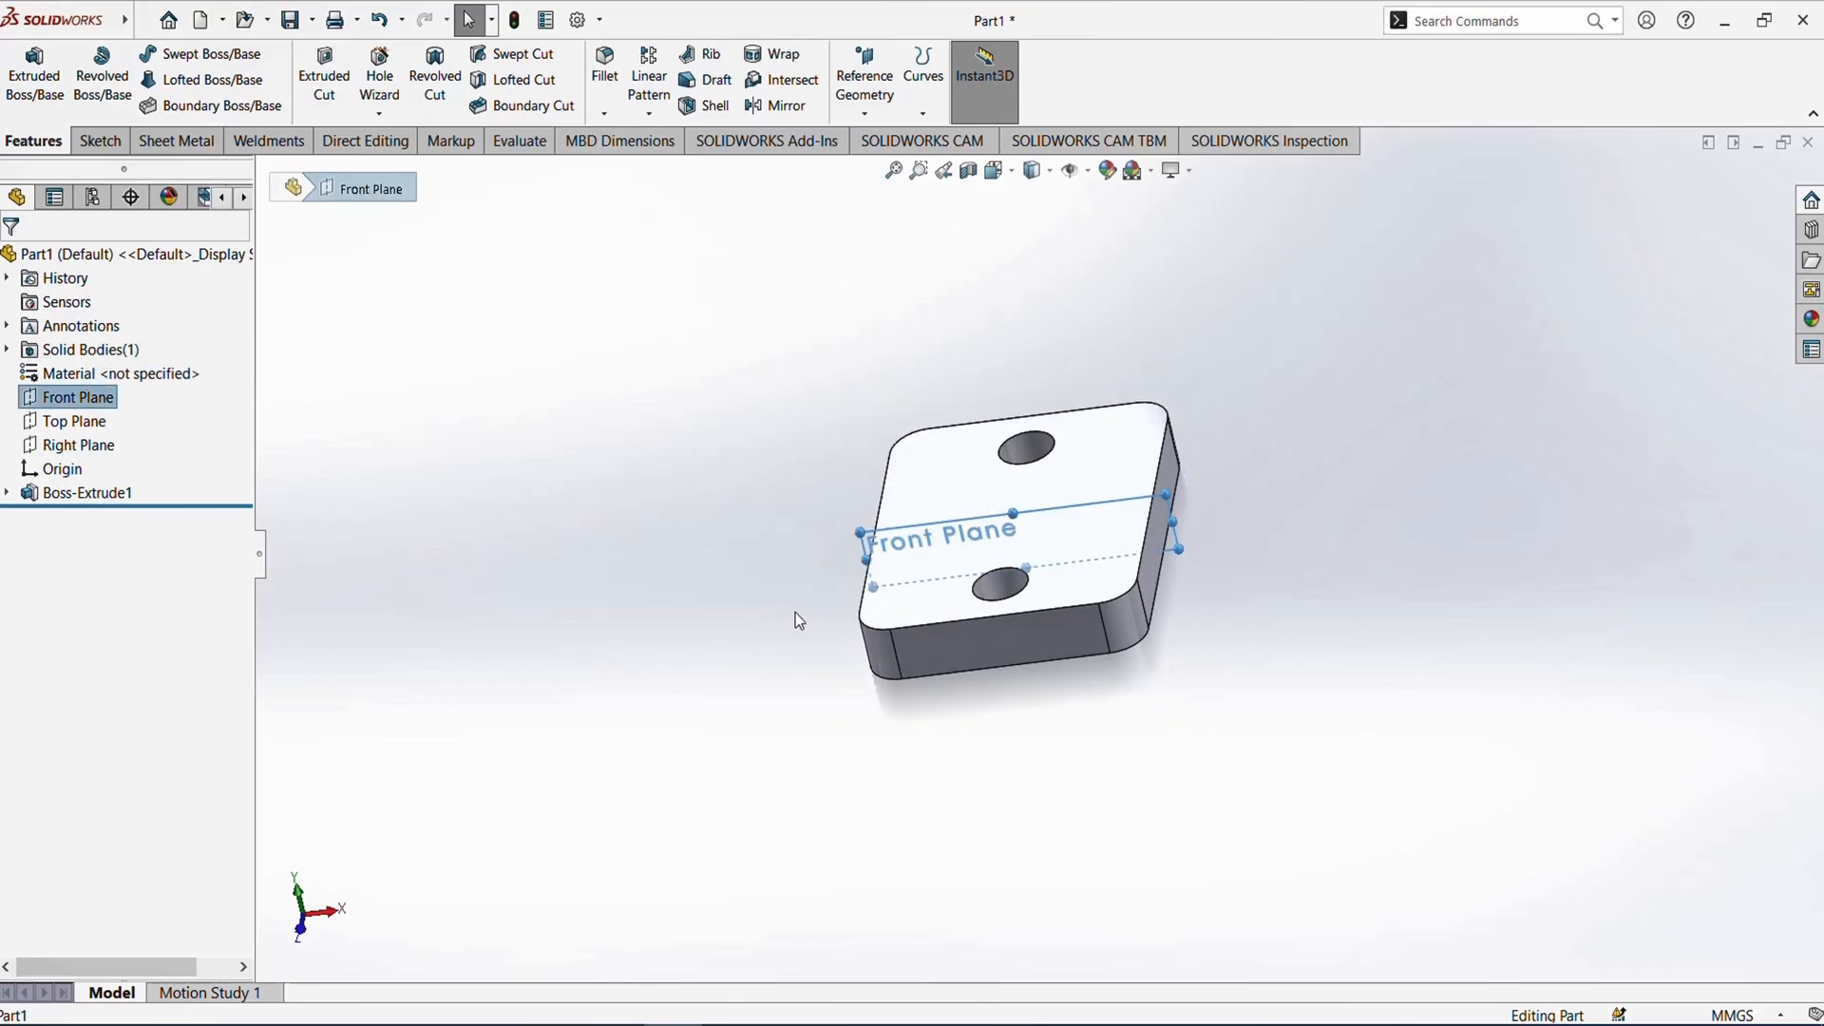
middle_drag(795, 612, 586, 487)
click(74, 421)
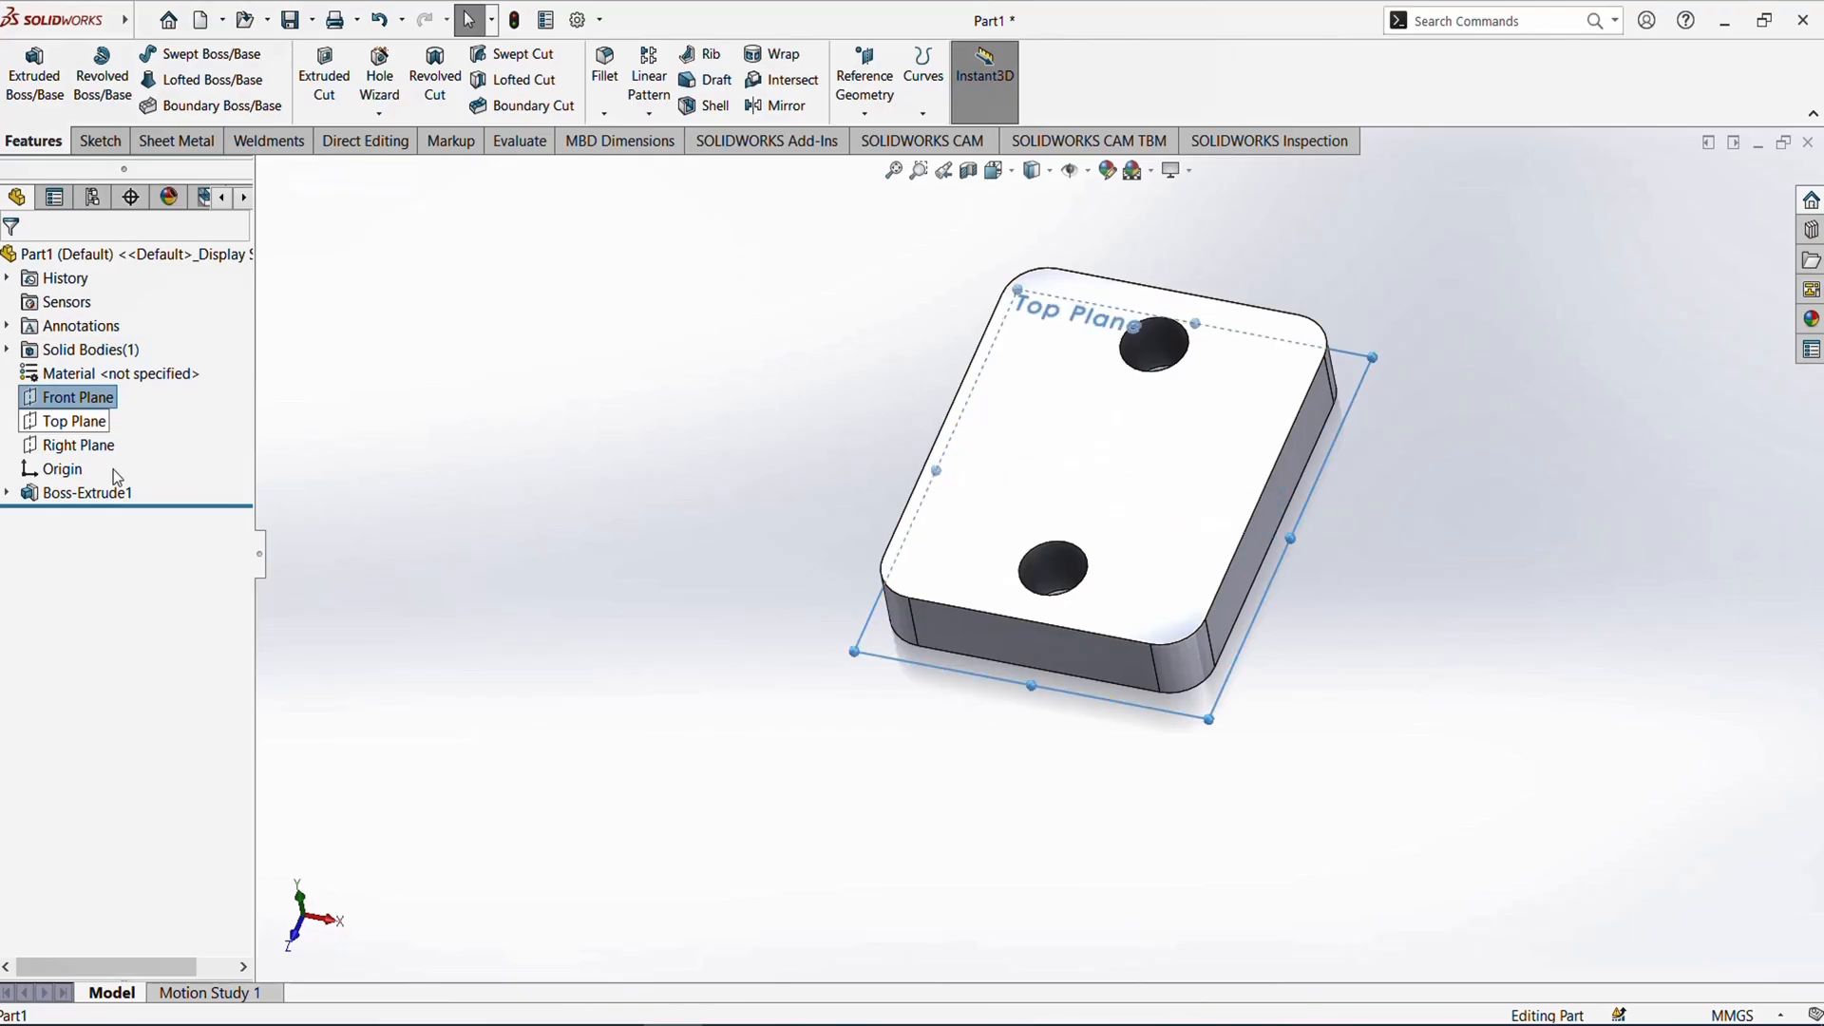
middle_drag(1006, 532, 1047, 648)
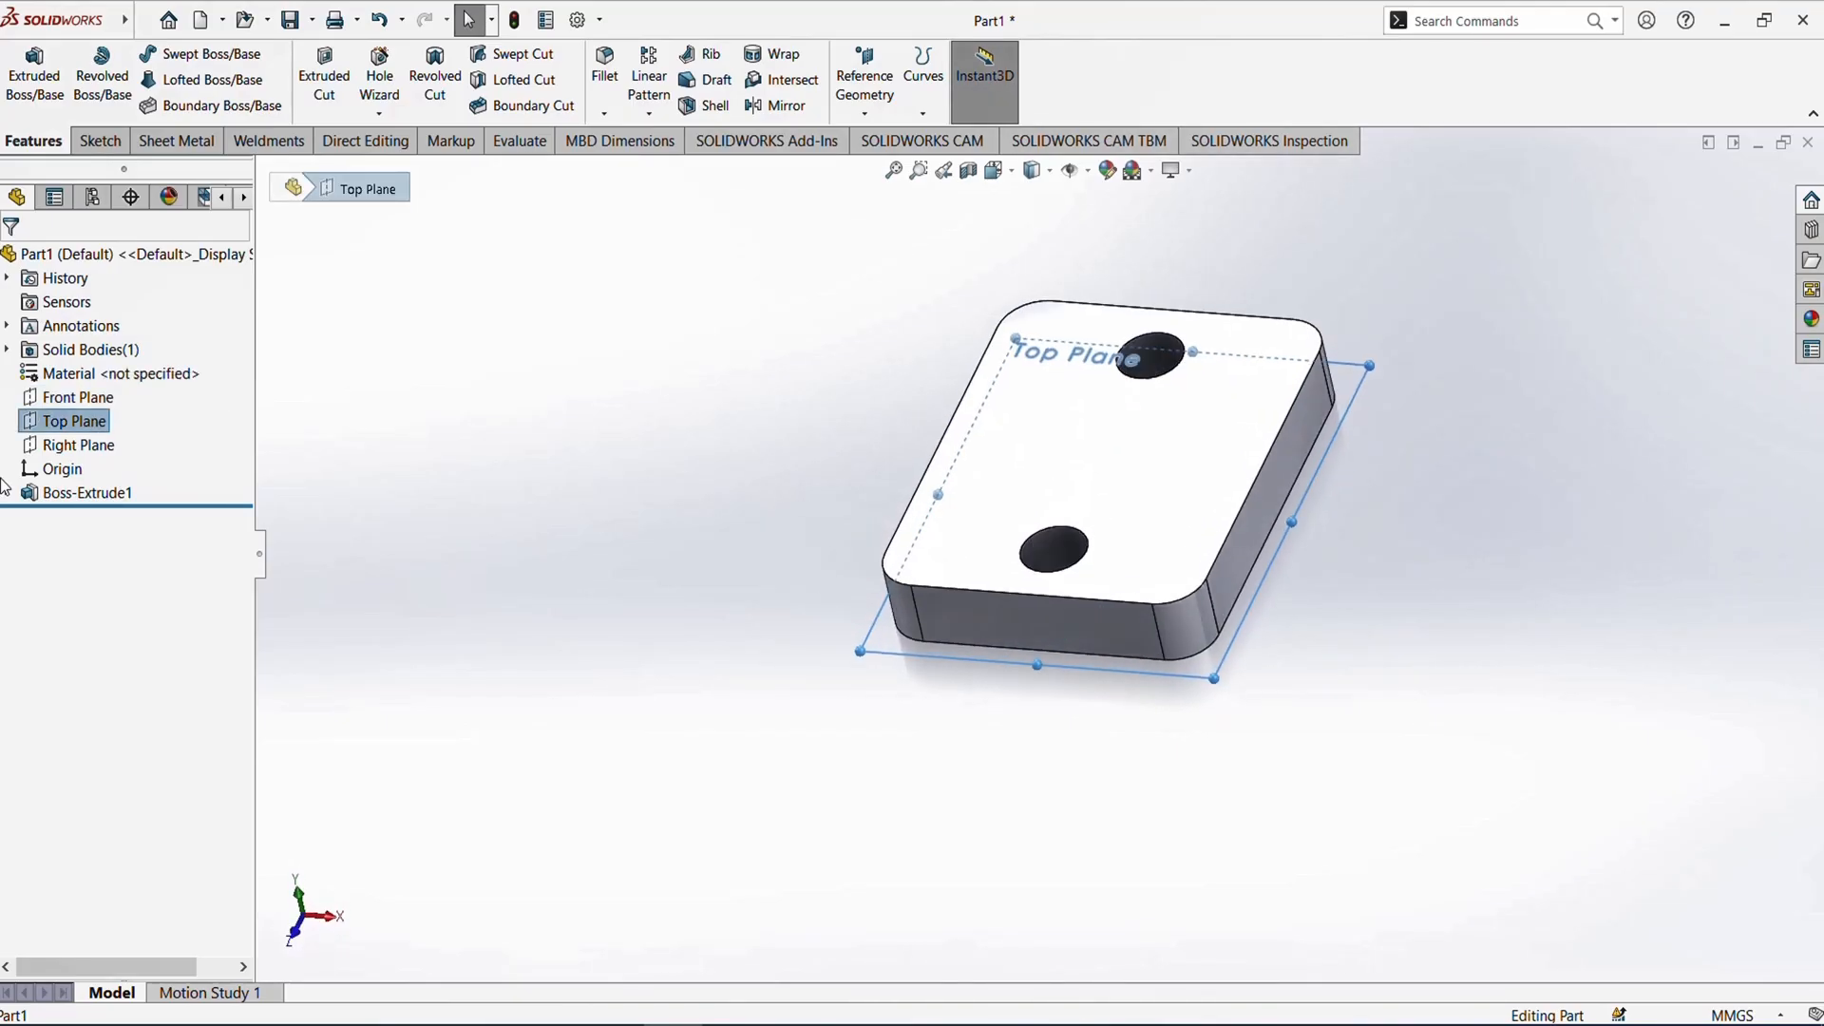
click(86, 445)
middle_drag(938, 732, 929, 681)
scroll(1161, 454, down, 2)
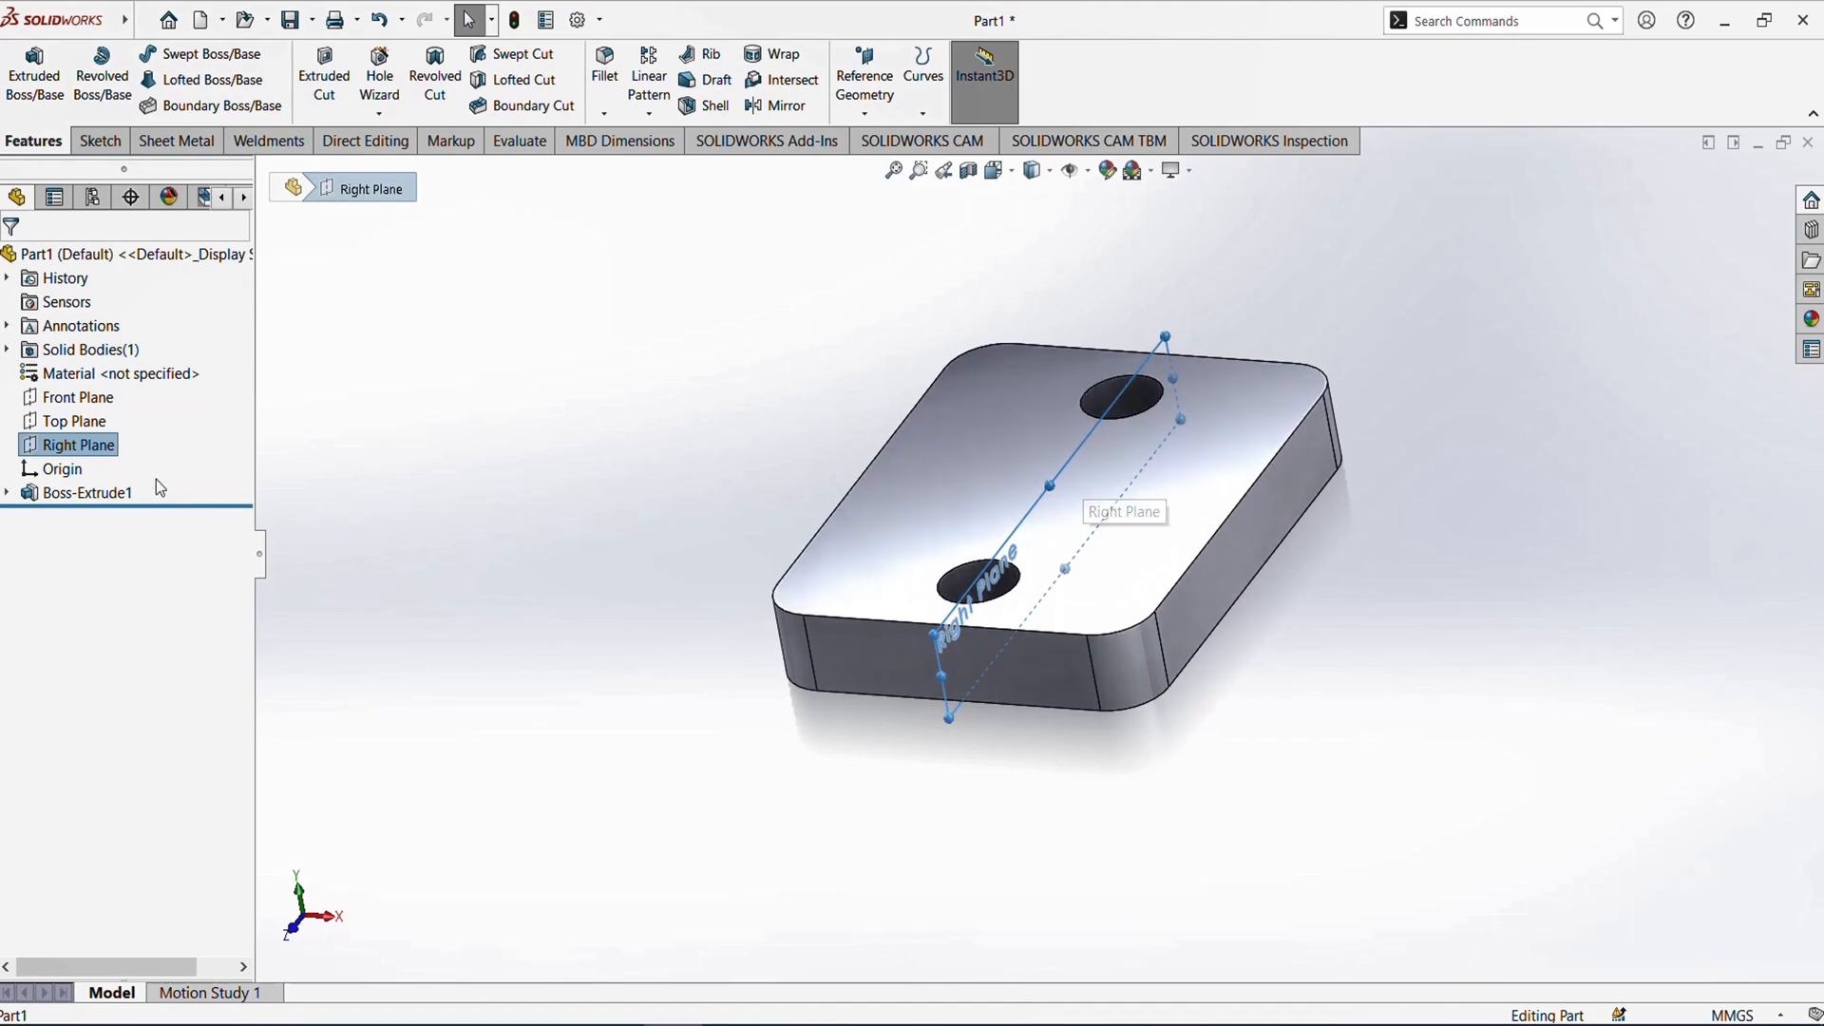
- Start a new sketch on the Front Plane
click(102, 402)
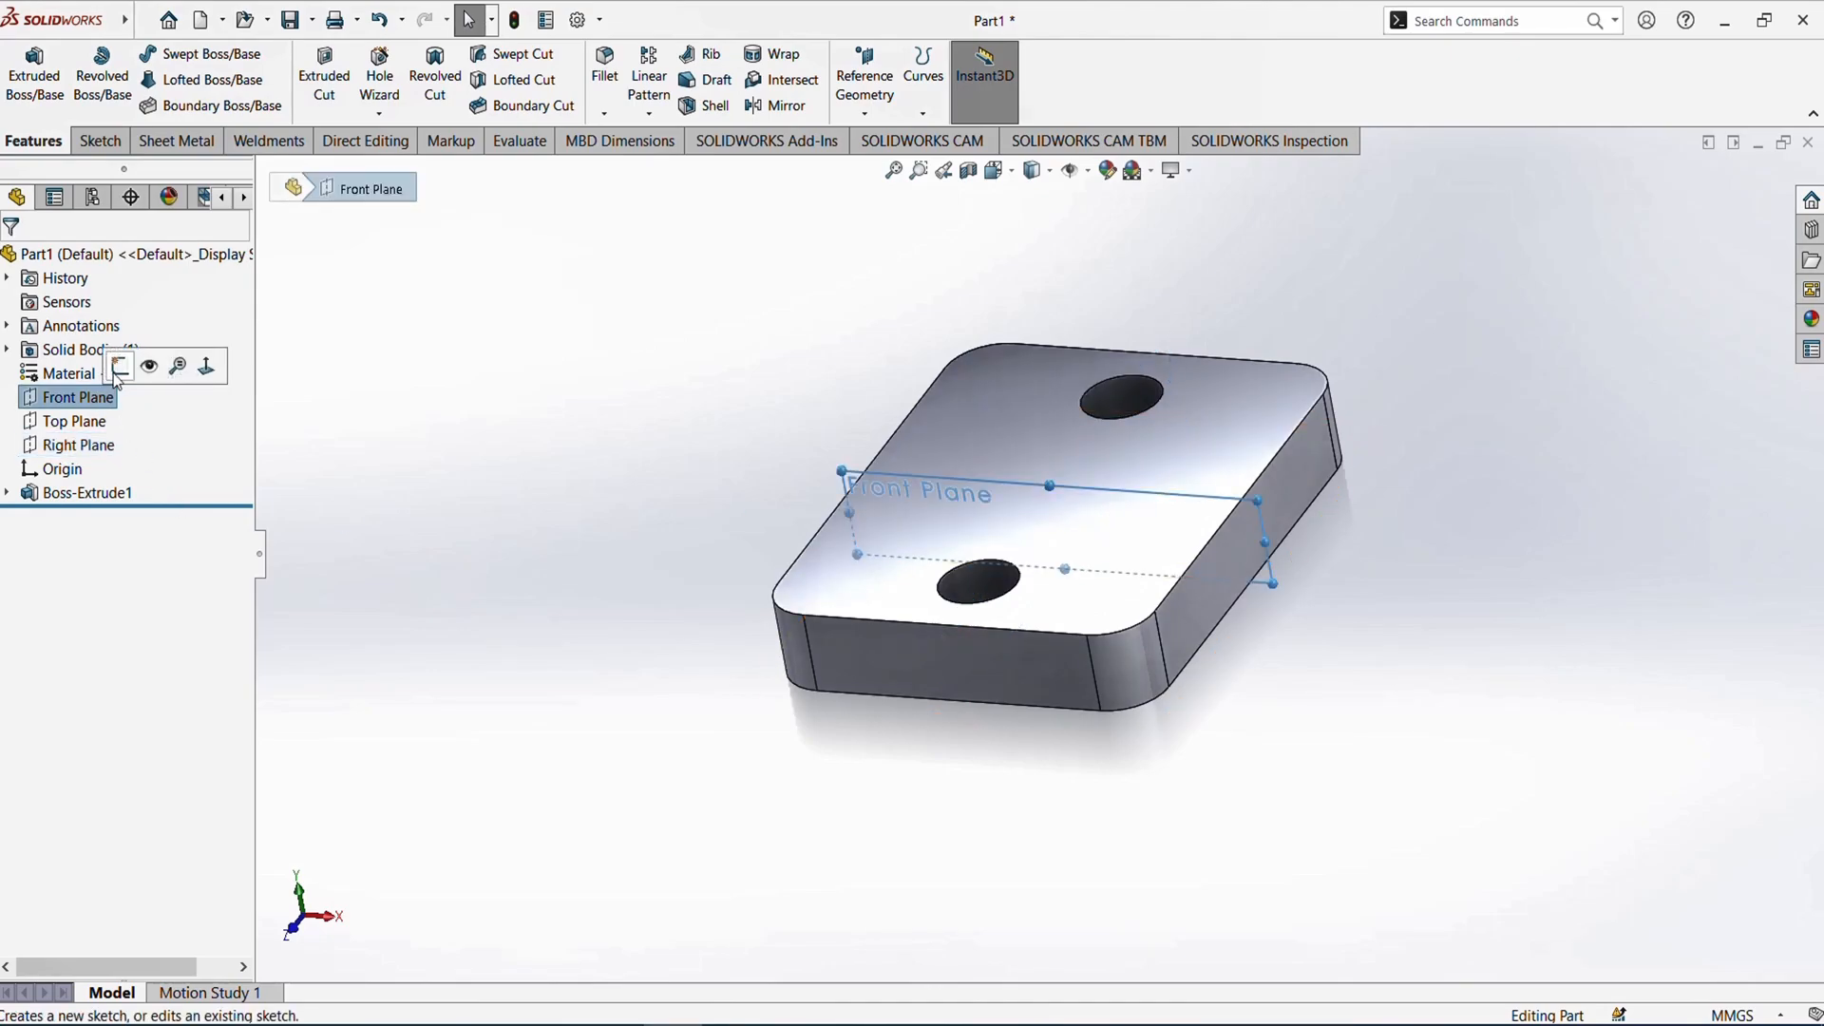
click(119, 367)
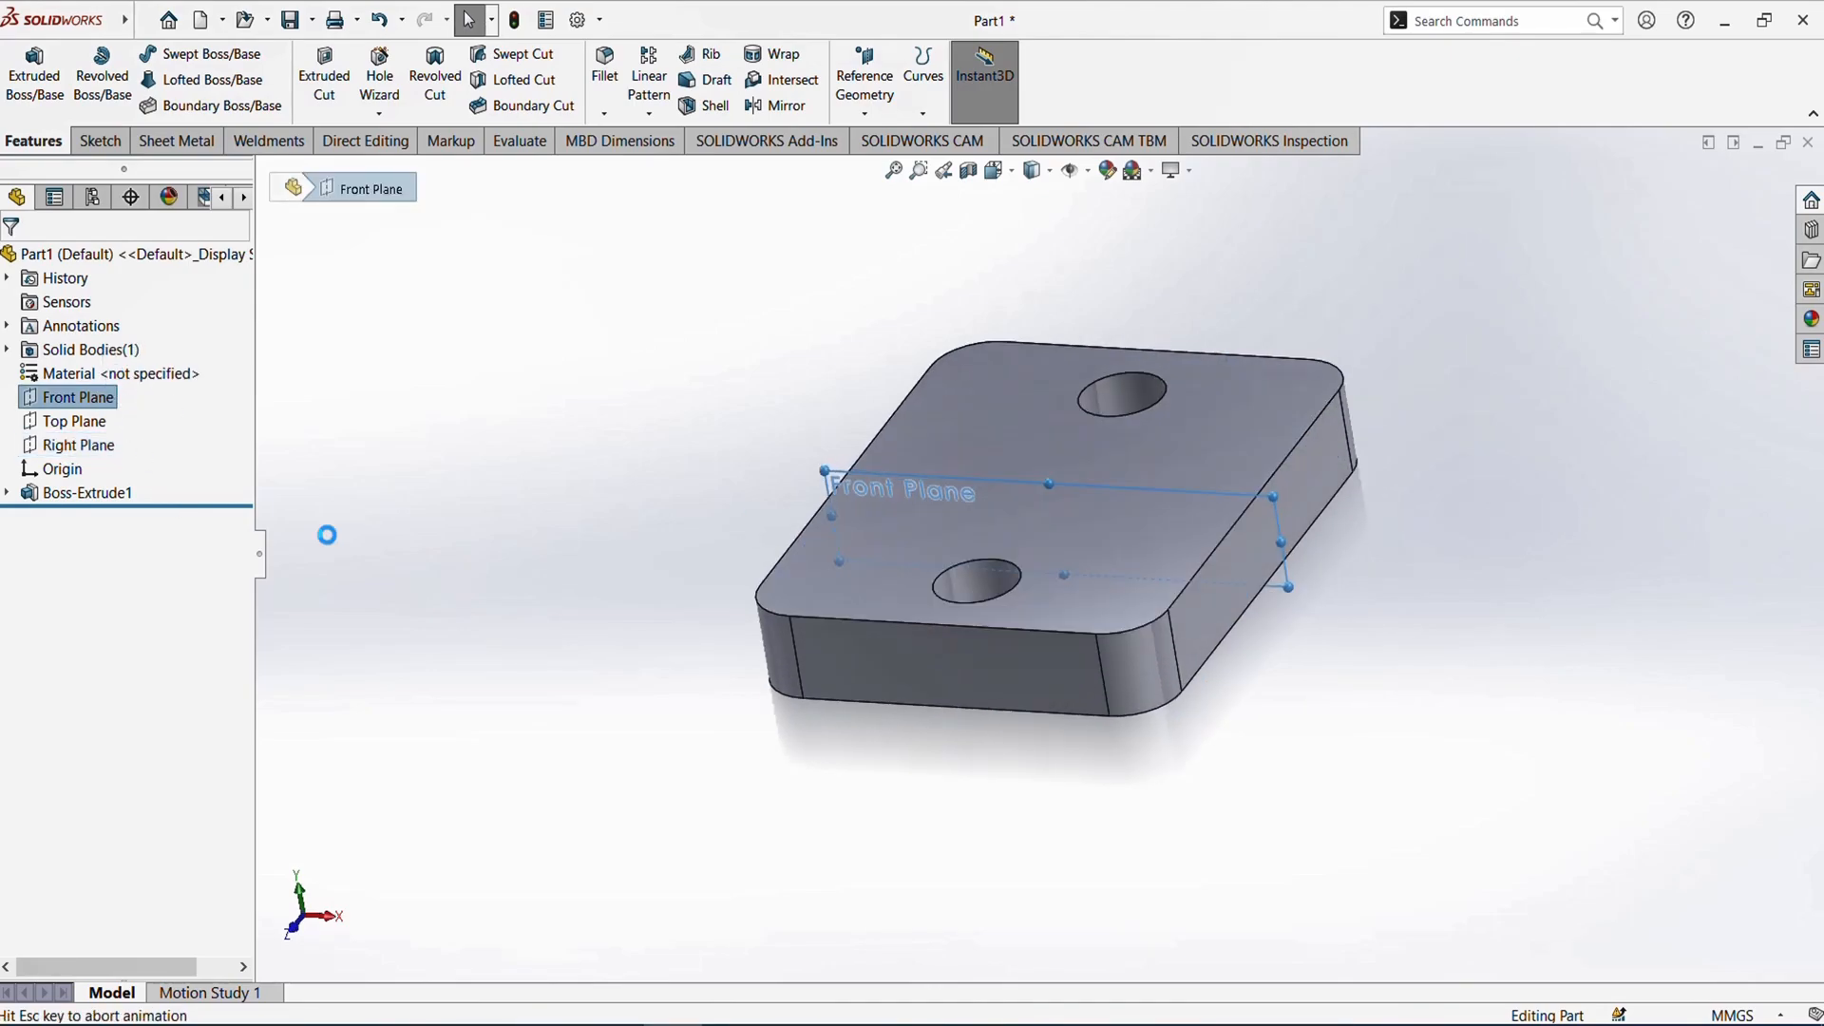
scroll(887, 652, up, 4)
scroll(920, 490, down, 1)
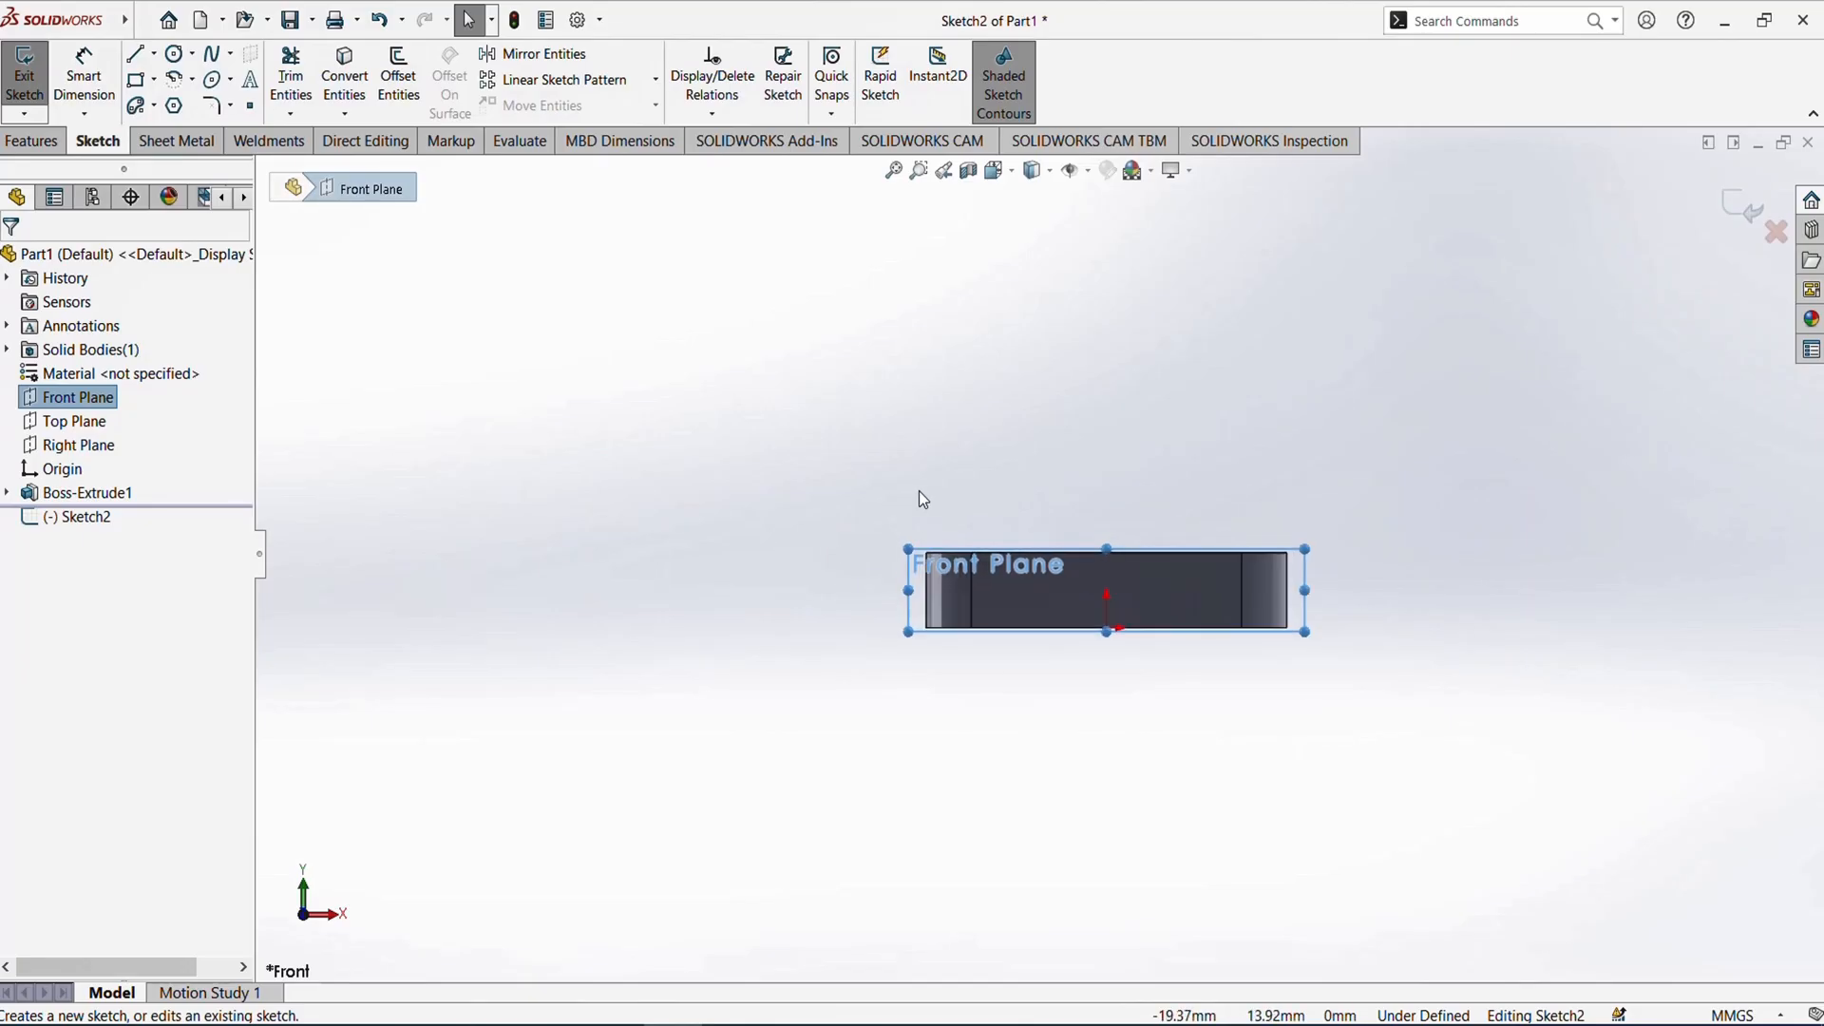
scroll(940, 627, down, 2)
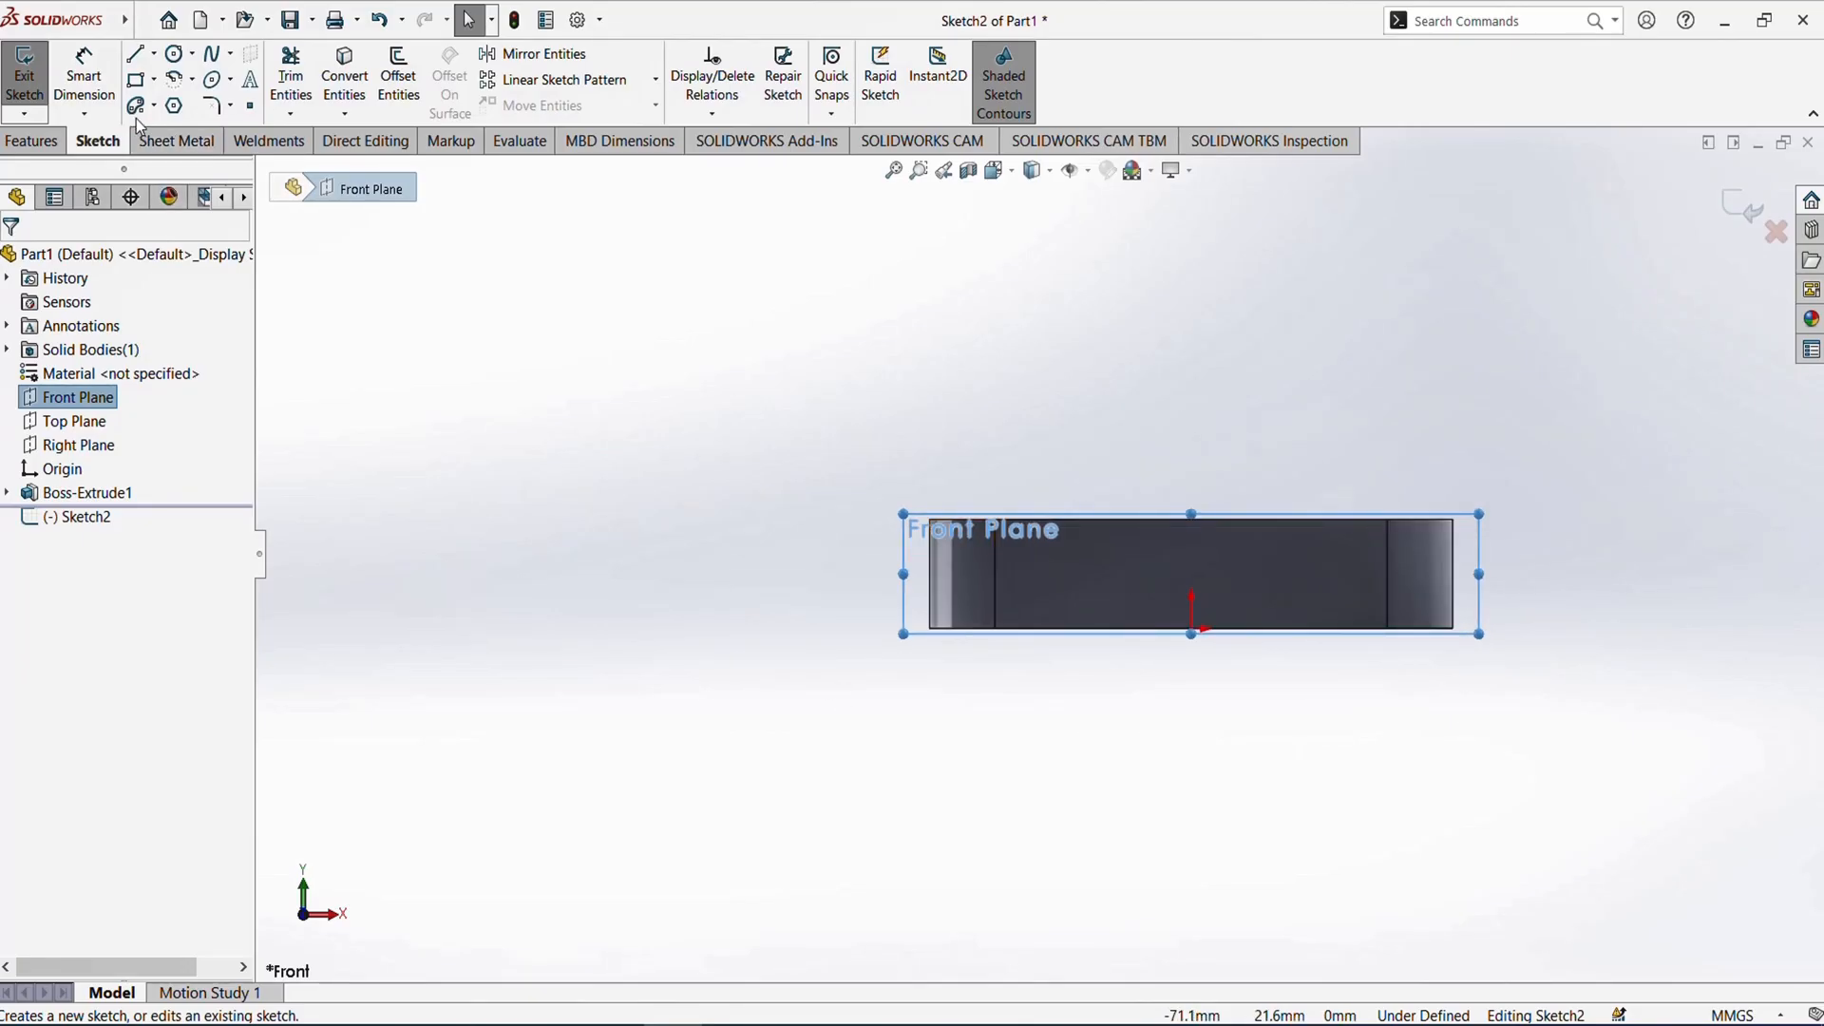
- Sketch two concentric circles above and to the left of the plate, about 12 mm and 8 mm in diameter
click(173, 55)
click(563, 311)
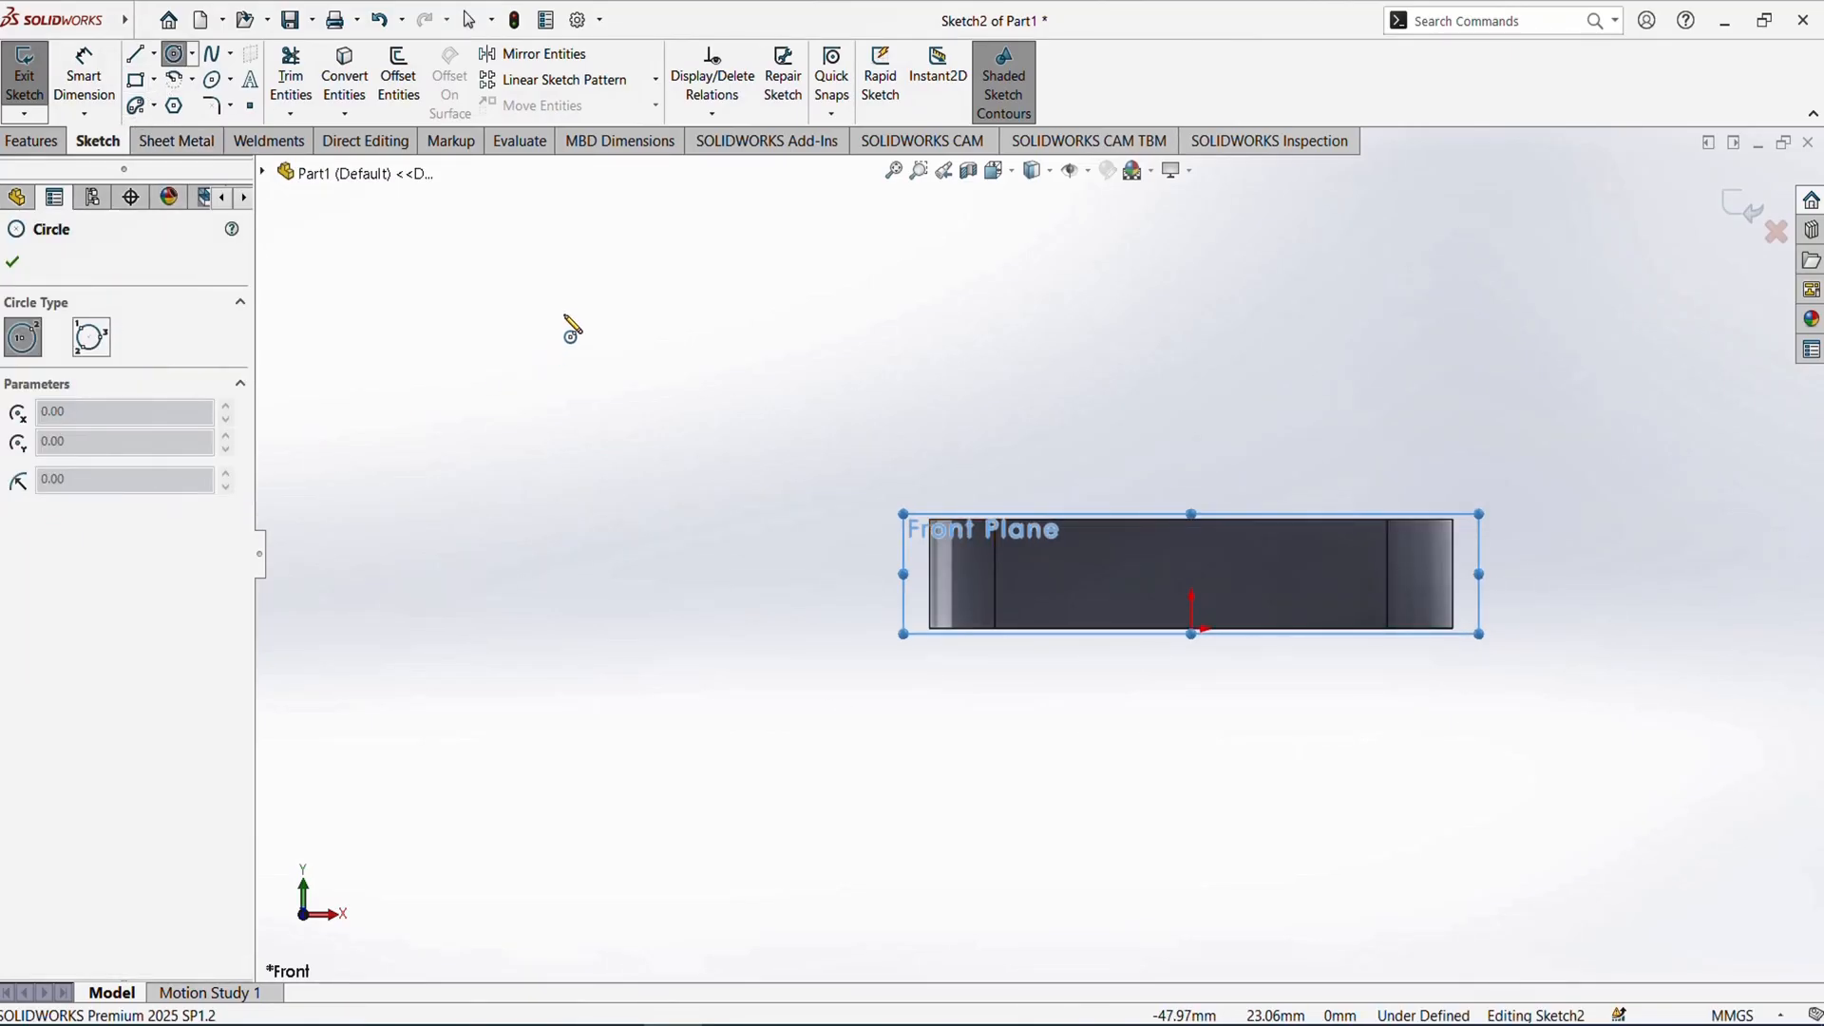
click(618, 373)
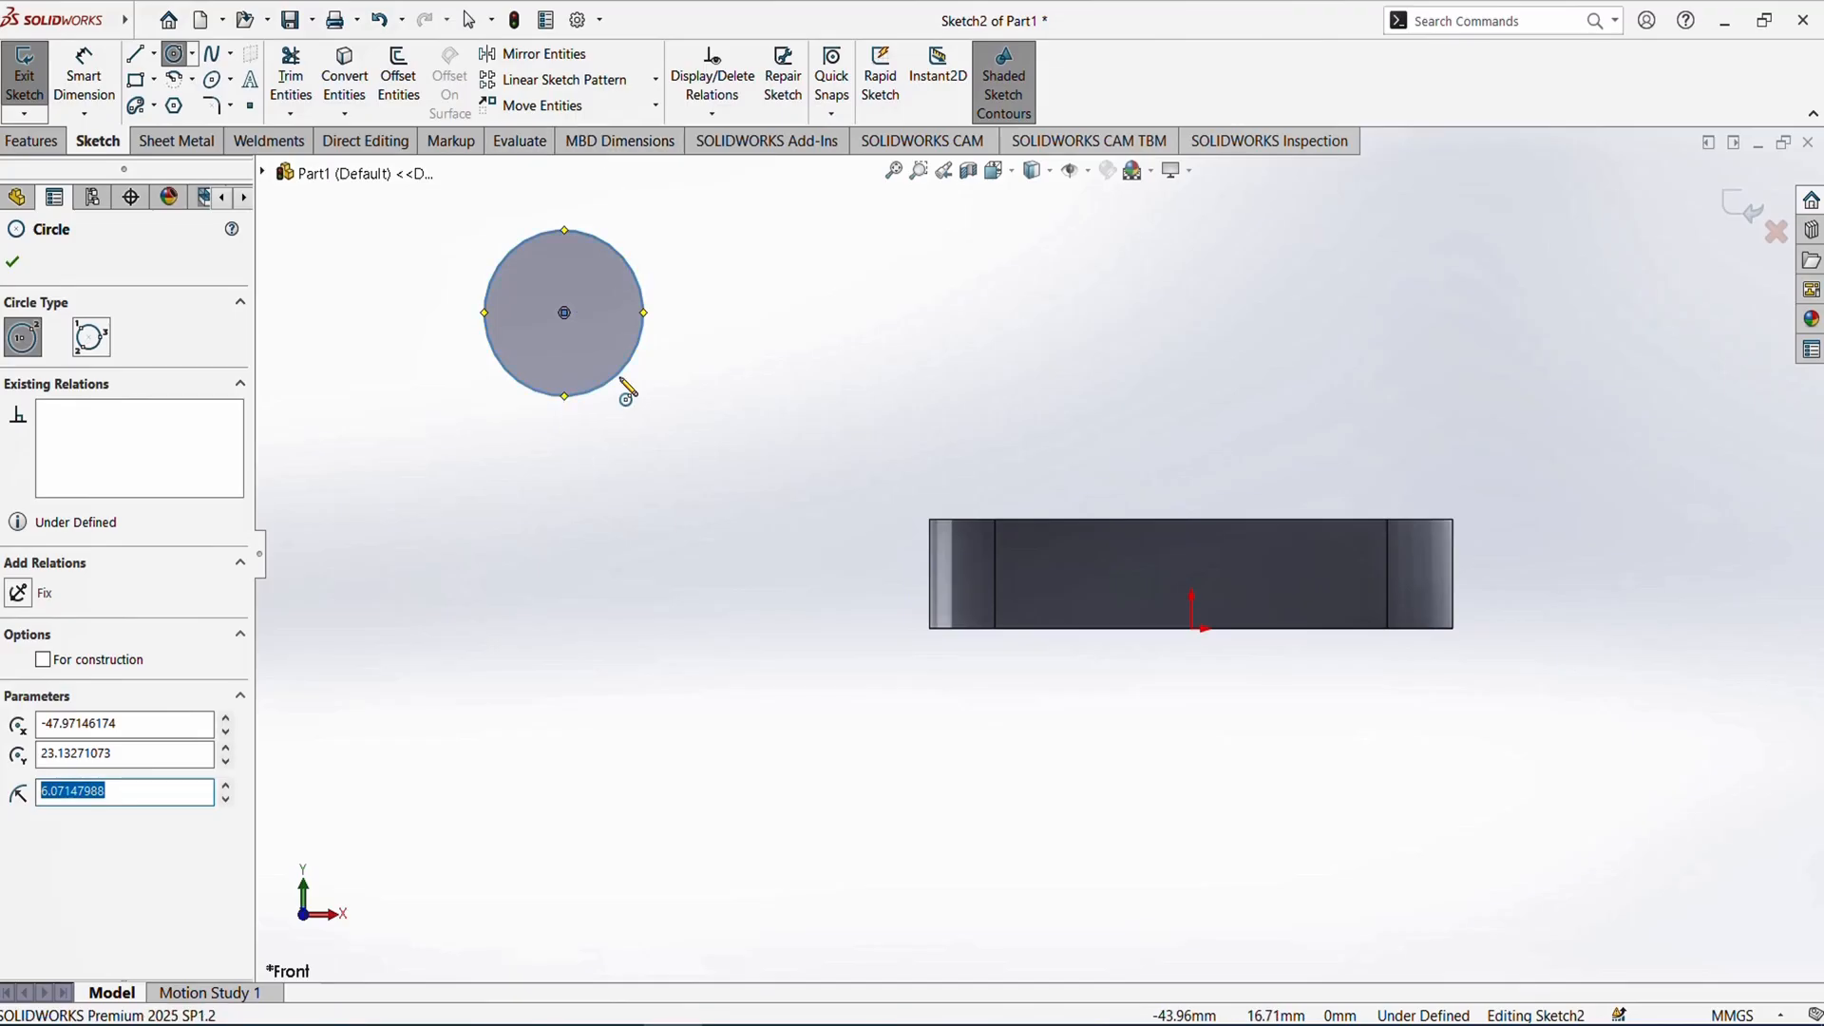
click(564, 312)
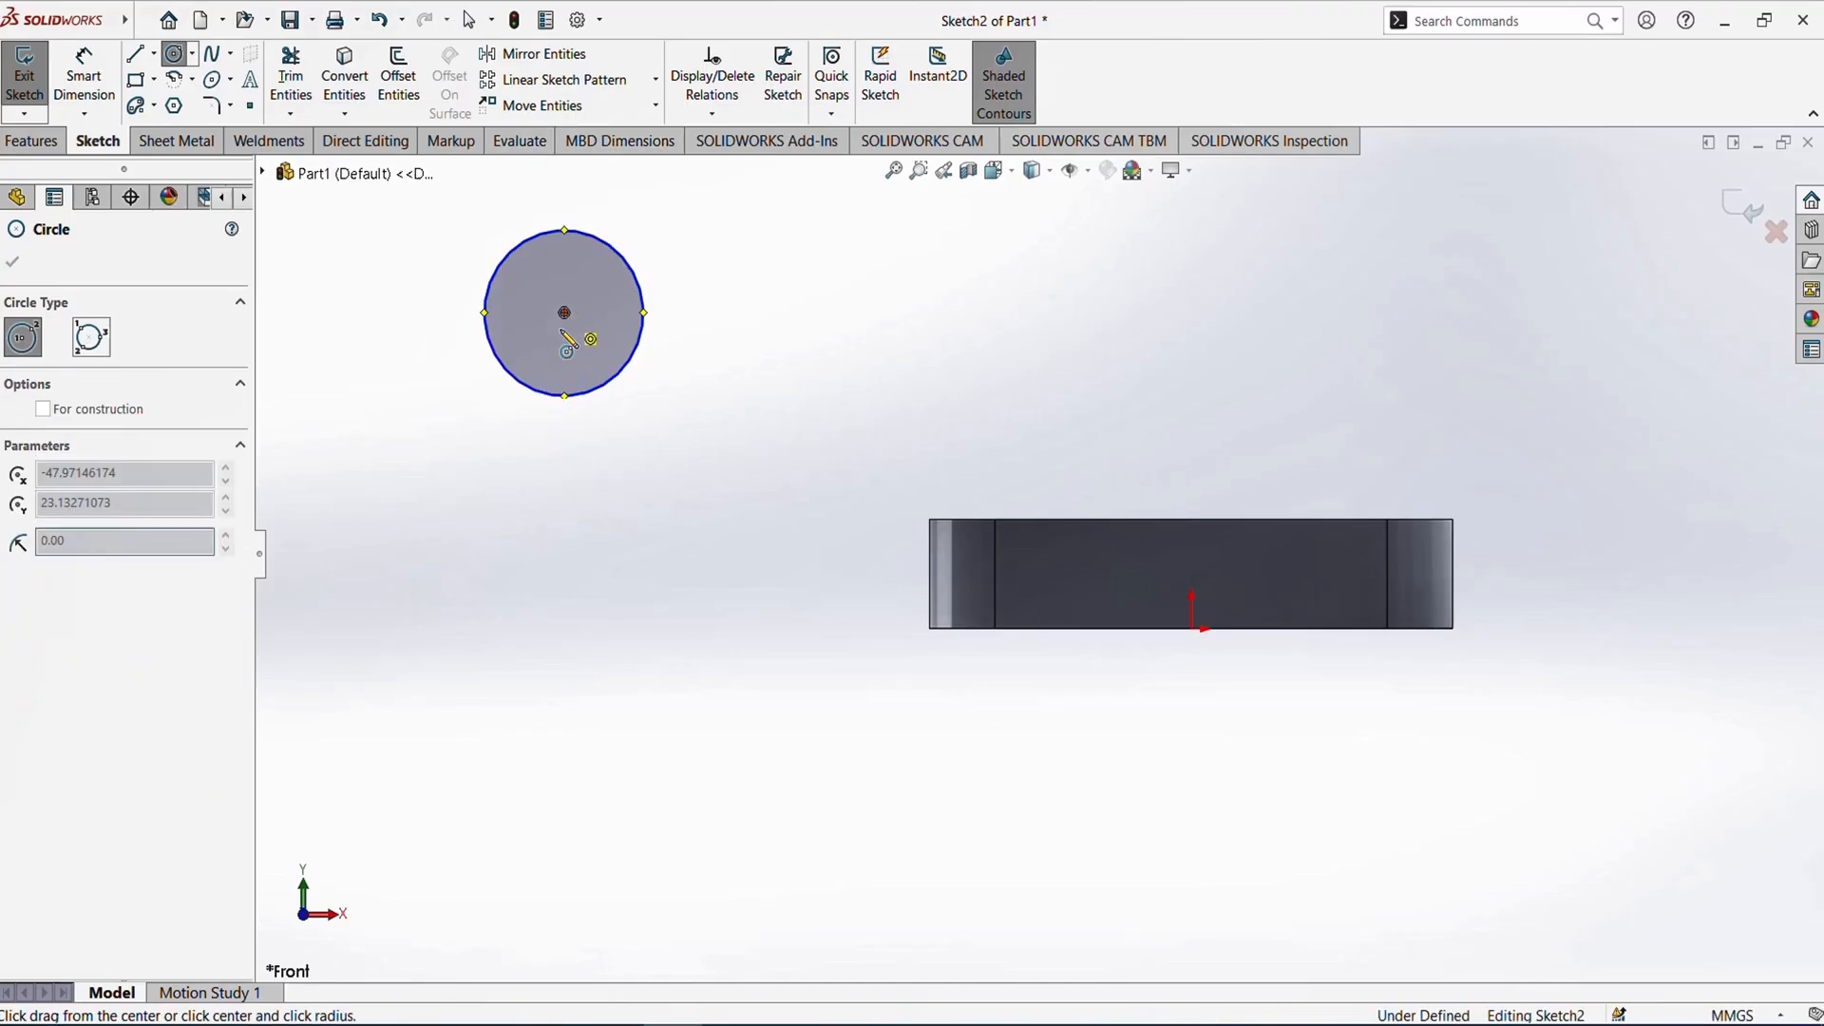
click(597, 355)
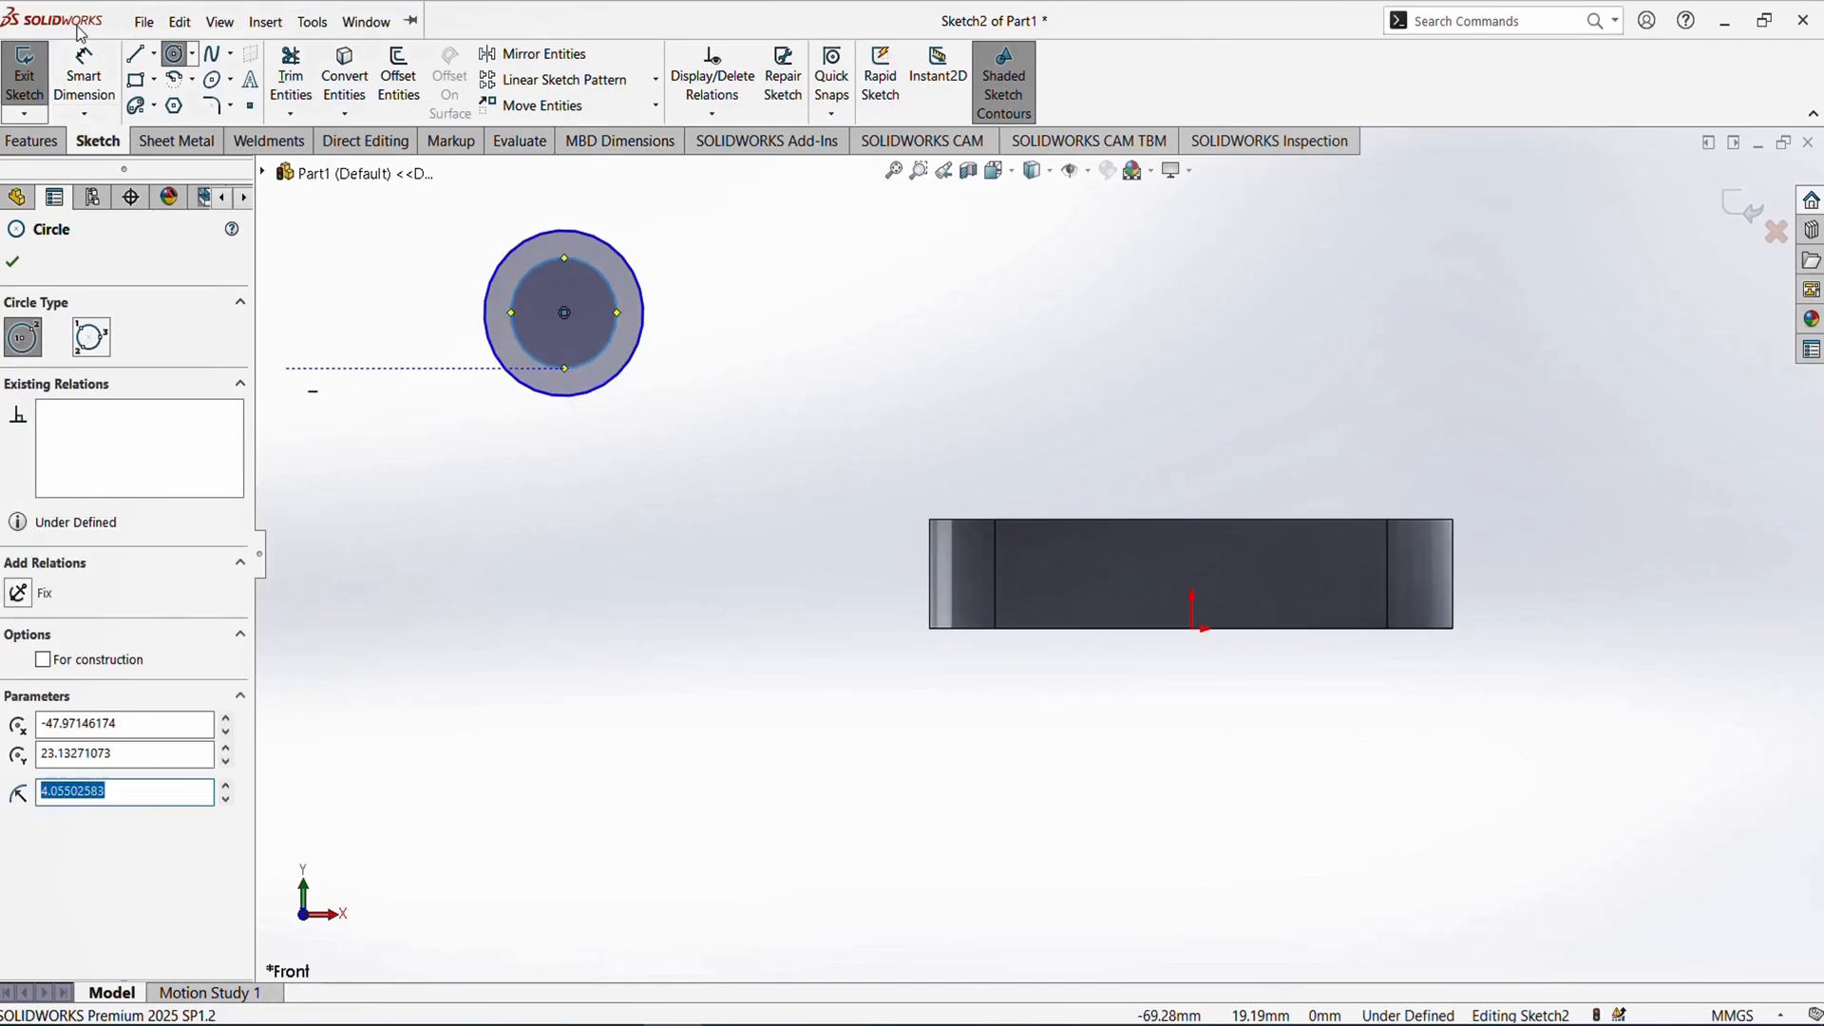
- Dimension the outer ring circle and set its diameter to 25 mm
click(83, 74)
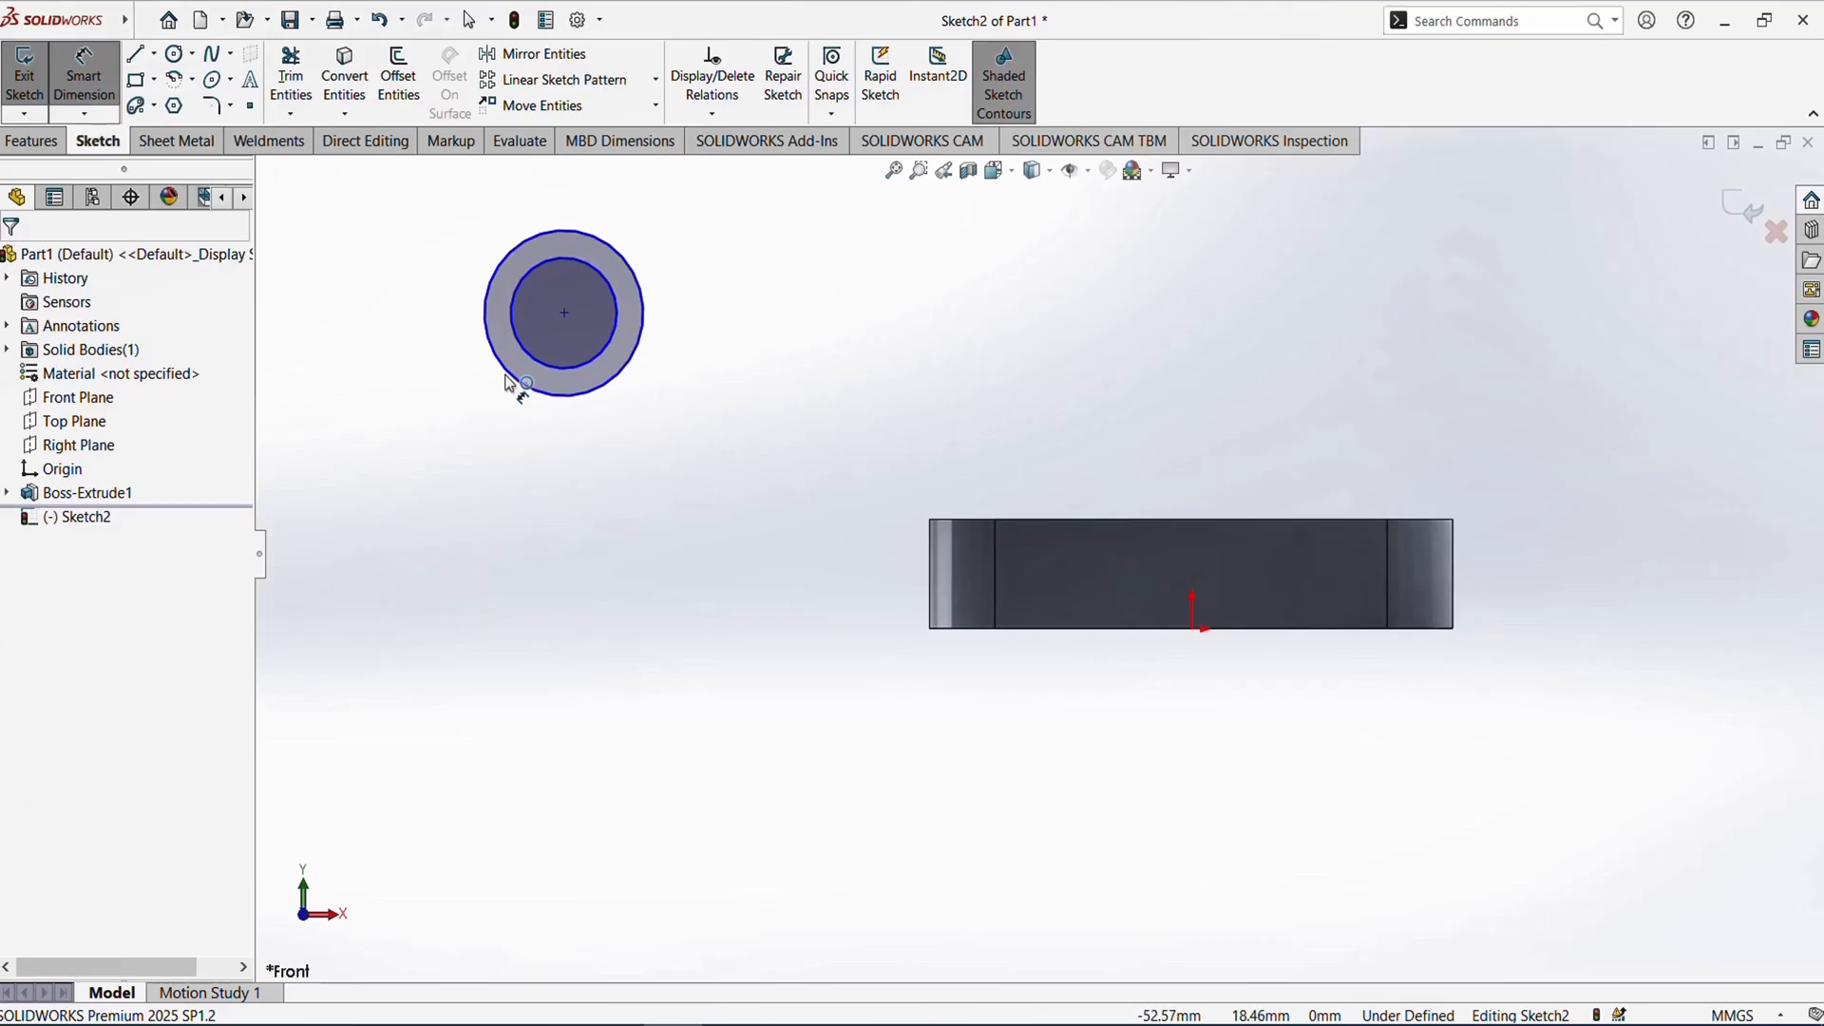
click(508, 379)
click(470, 422)
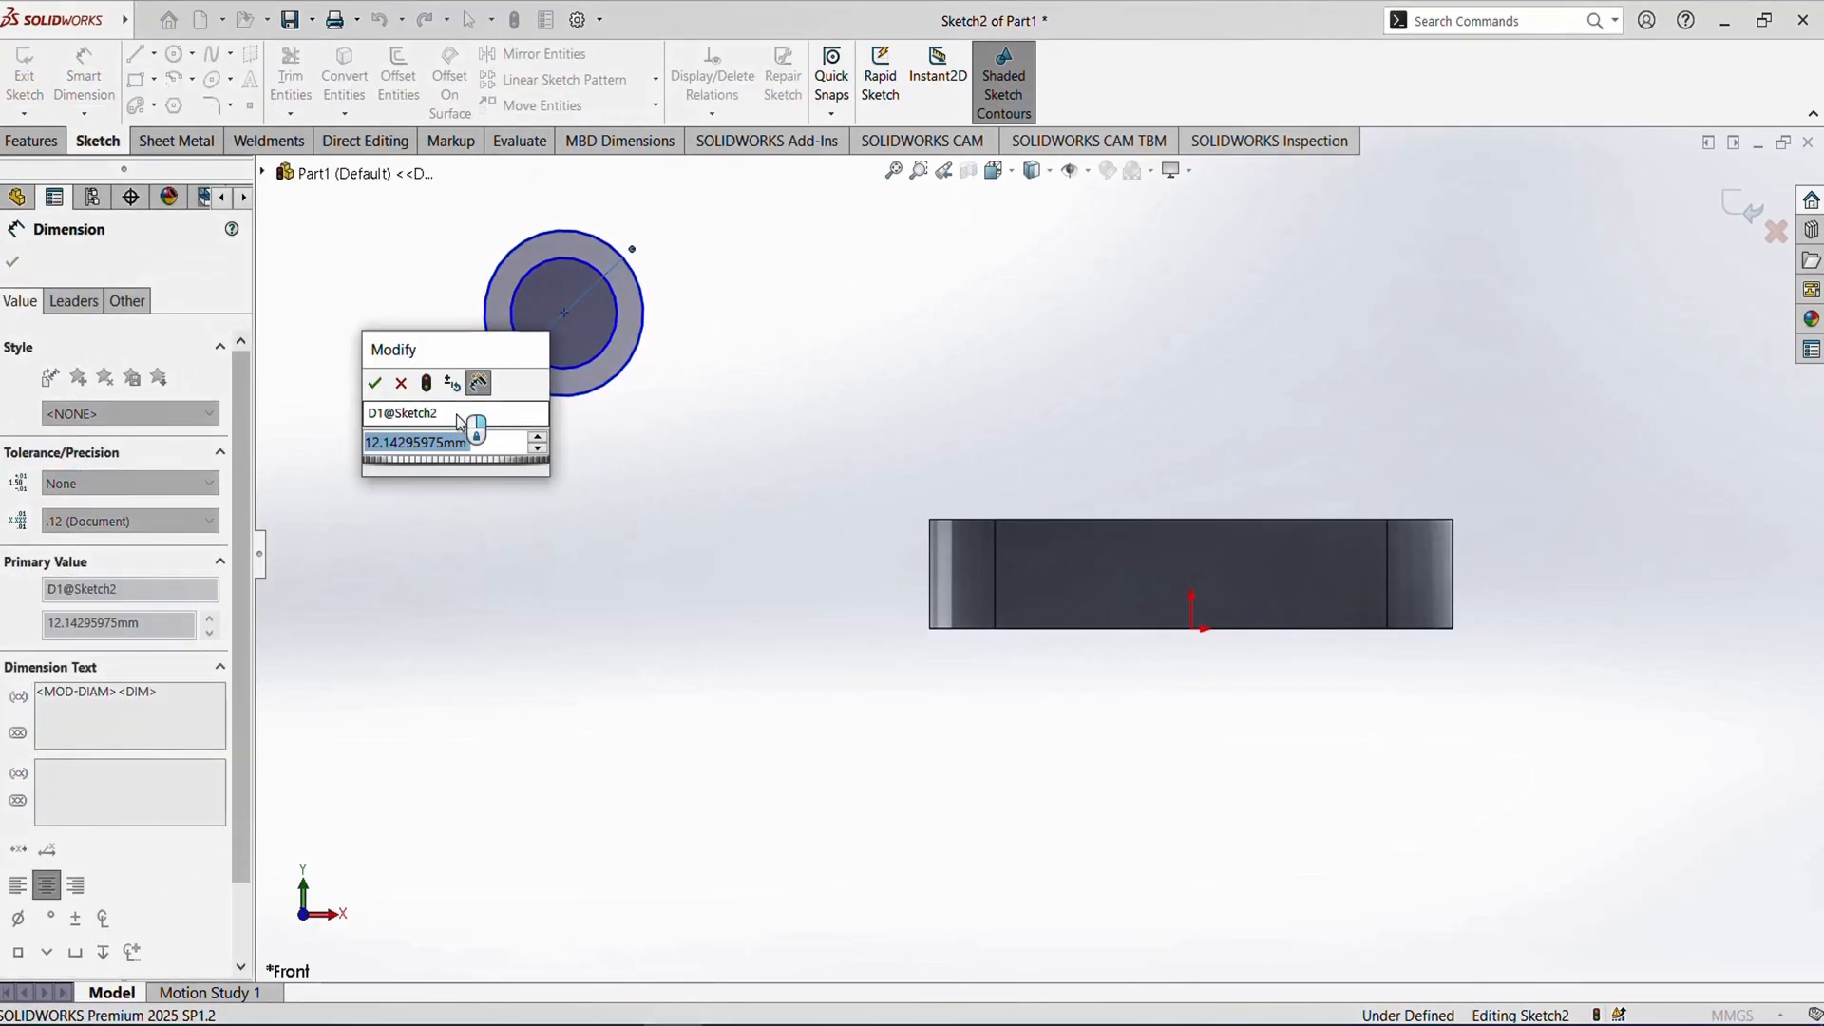
text(25)
key(Return)
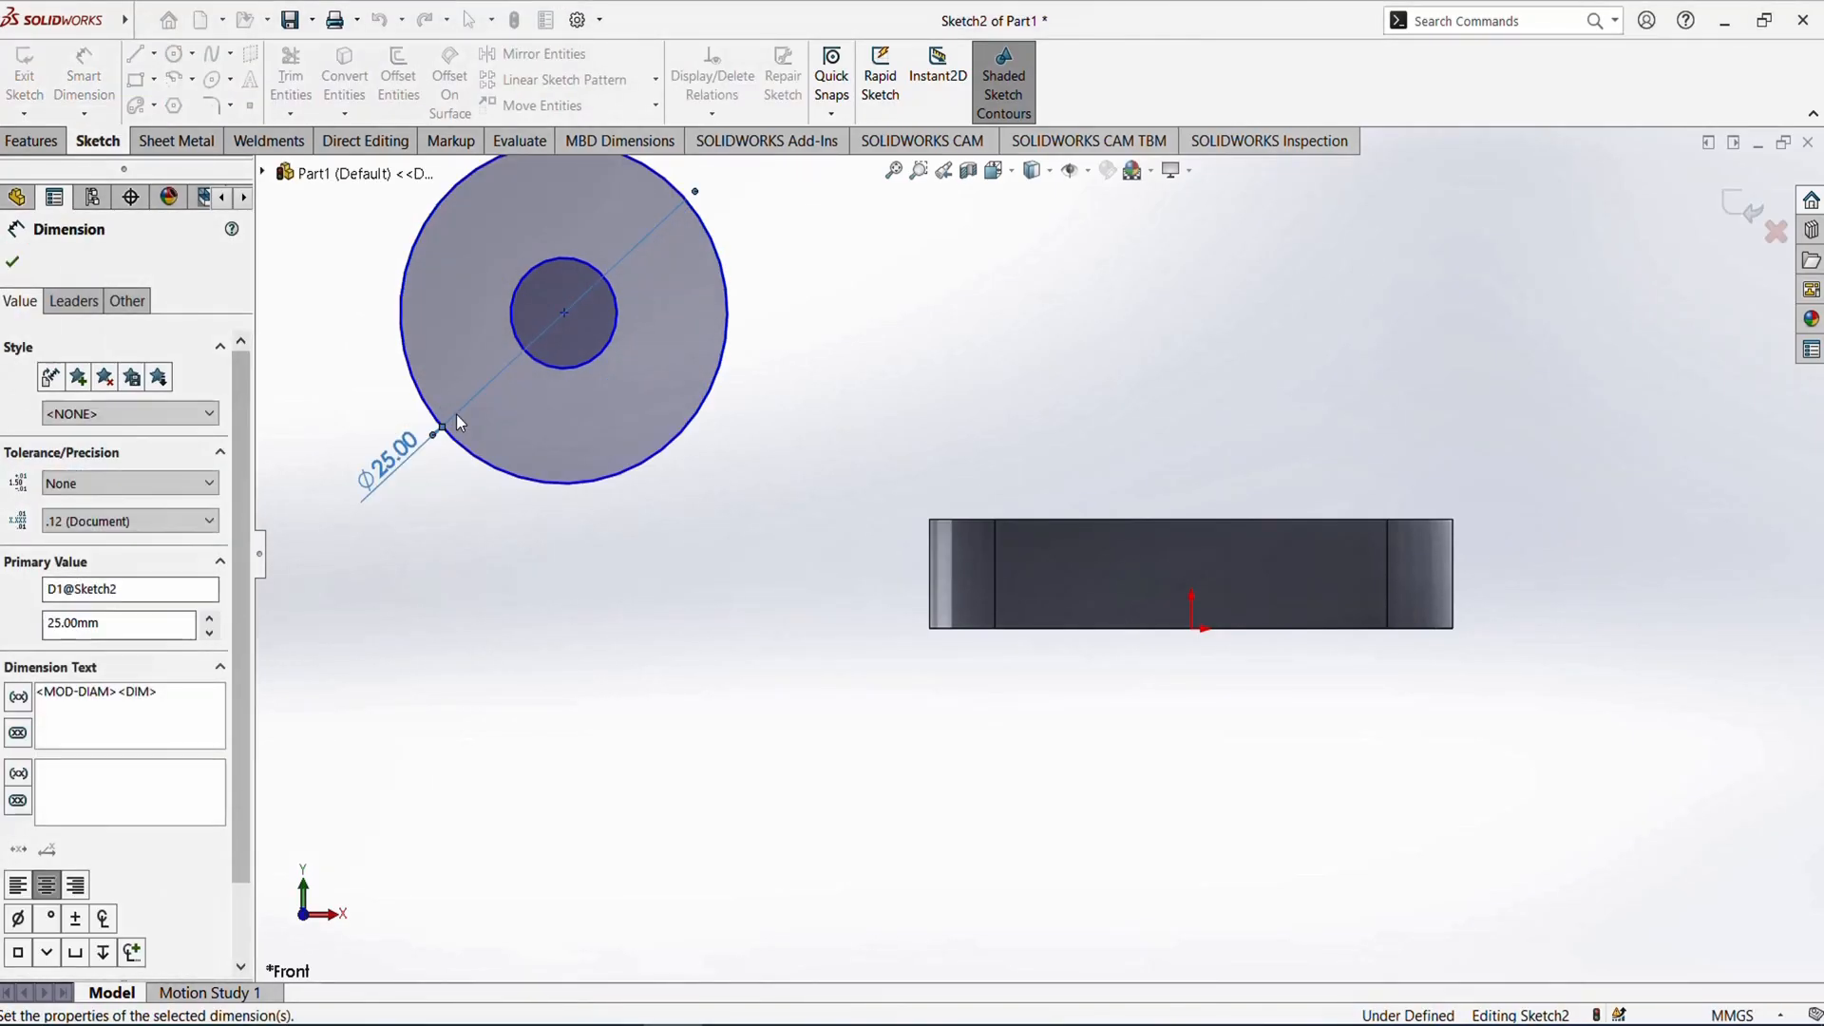
- Dimension the inner ring circle and set its diameter to 20 mm
click(605, 367)
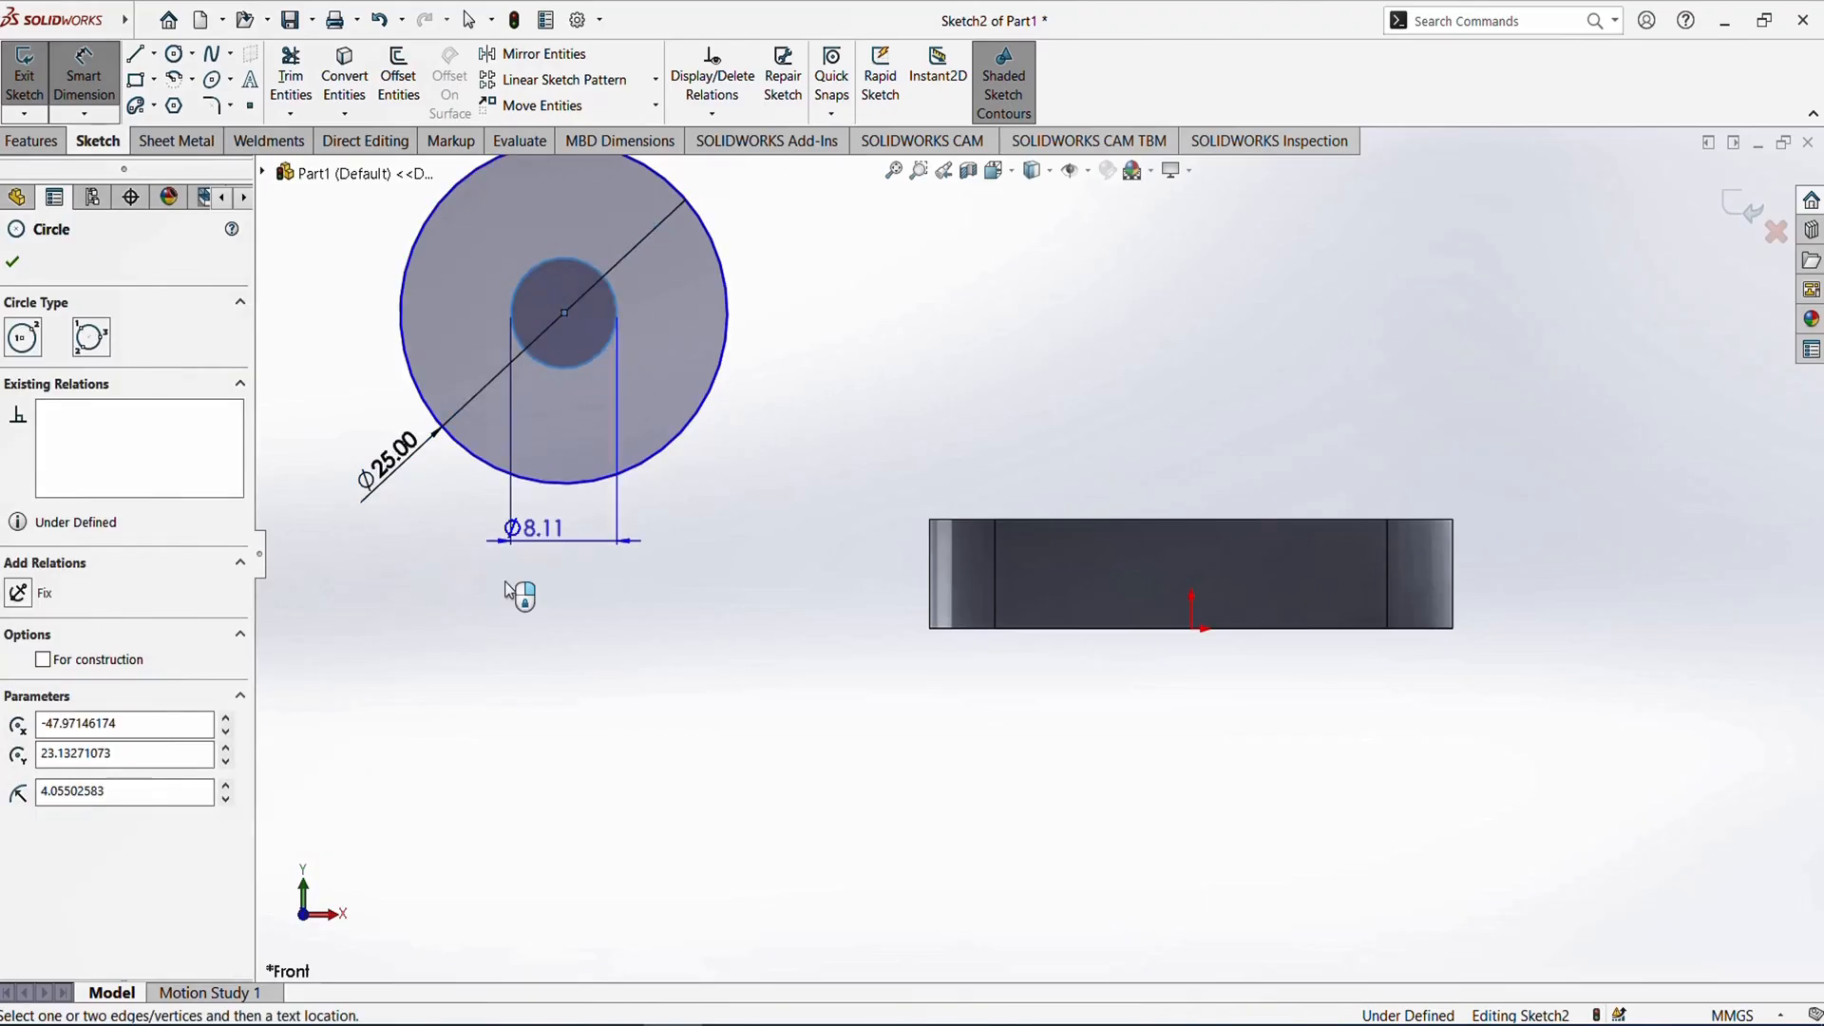
click(513, 601)
text(20)
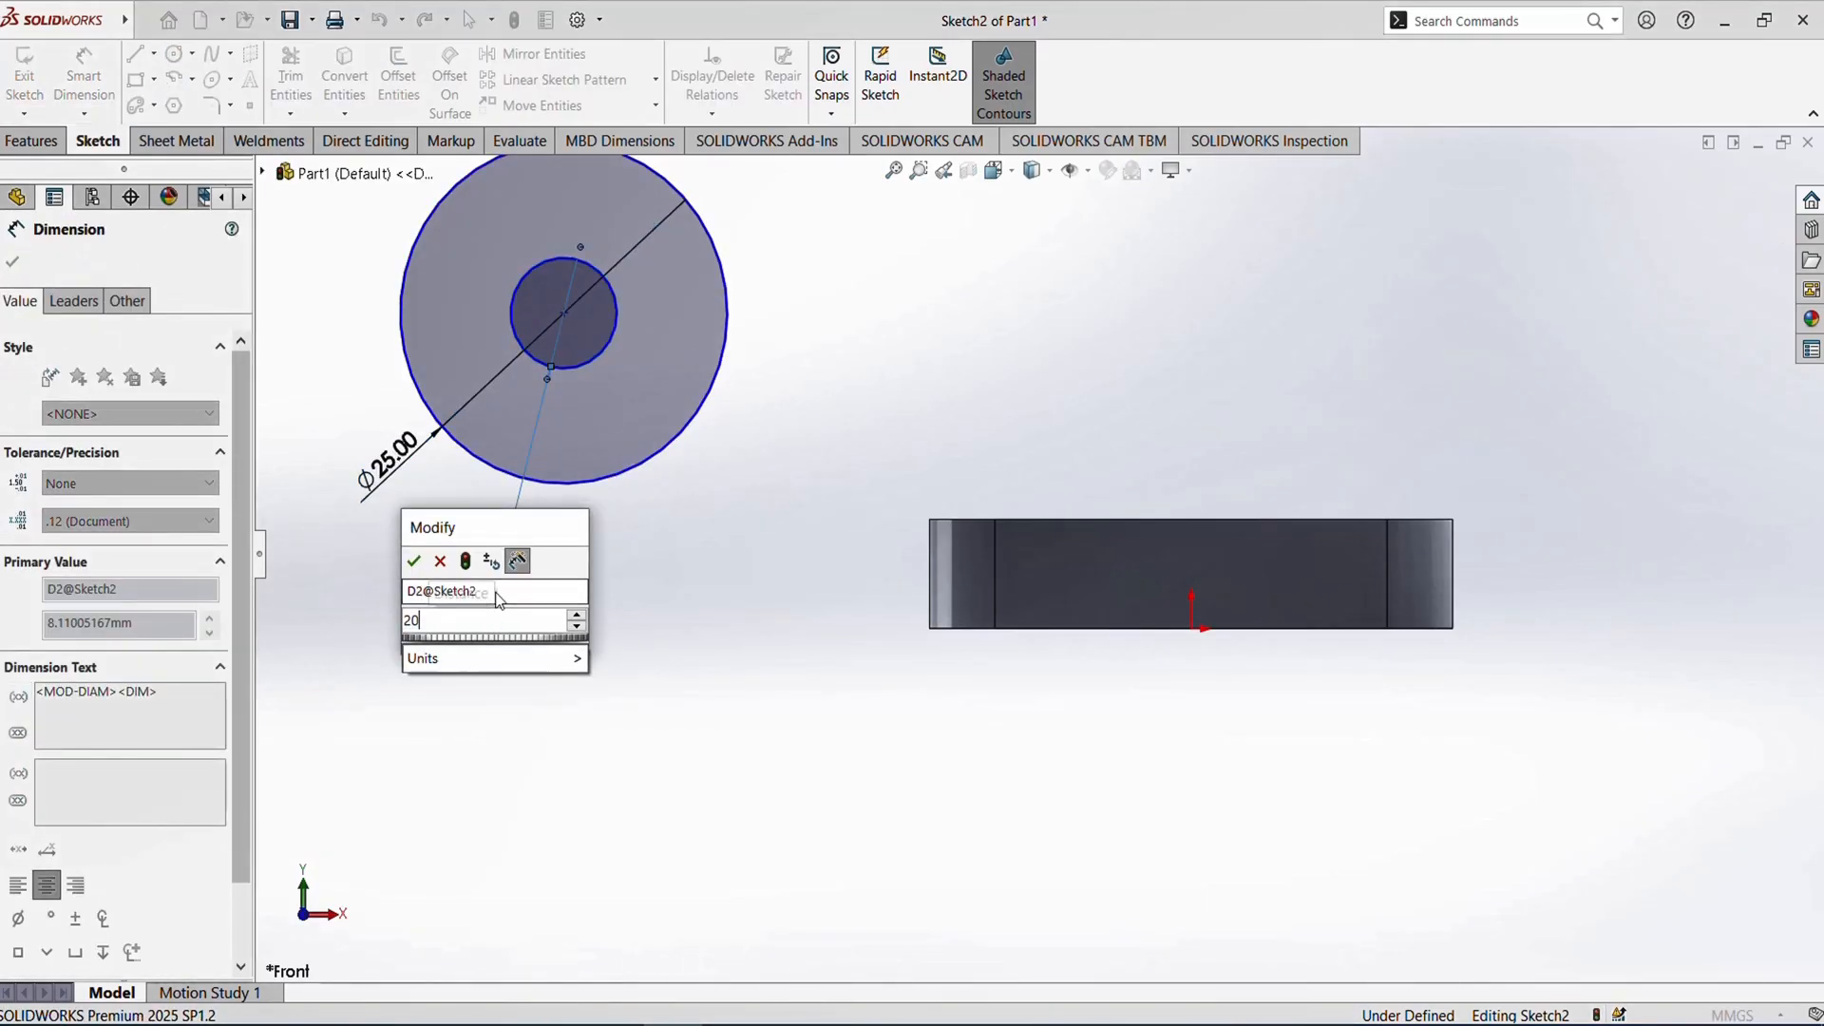
key(Return)
- Dimension the ring centre's height above the plate's bottom edge and set it to 50 mm
scroll(694, 544, up, 3)
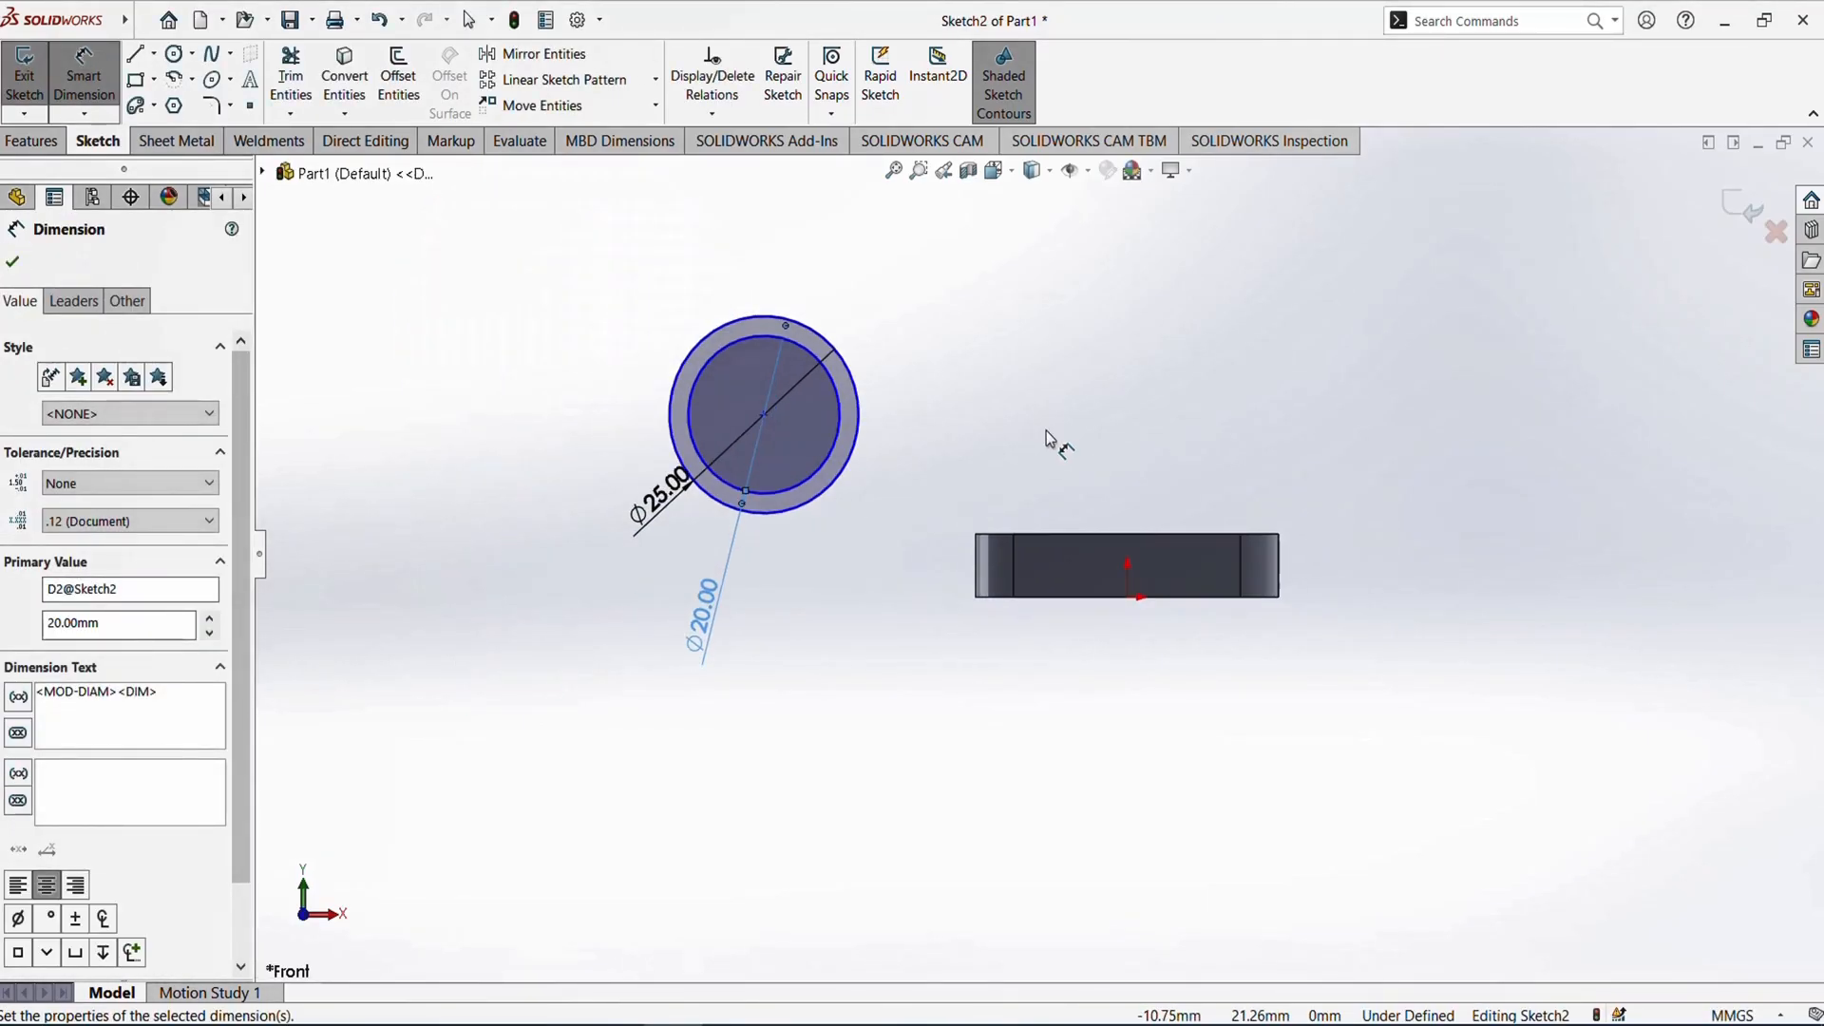
scroll(1048, 433, down, 2)
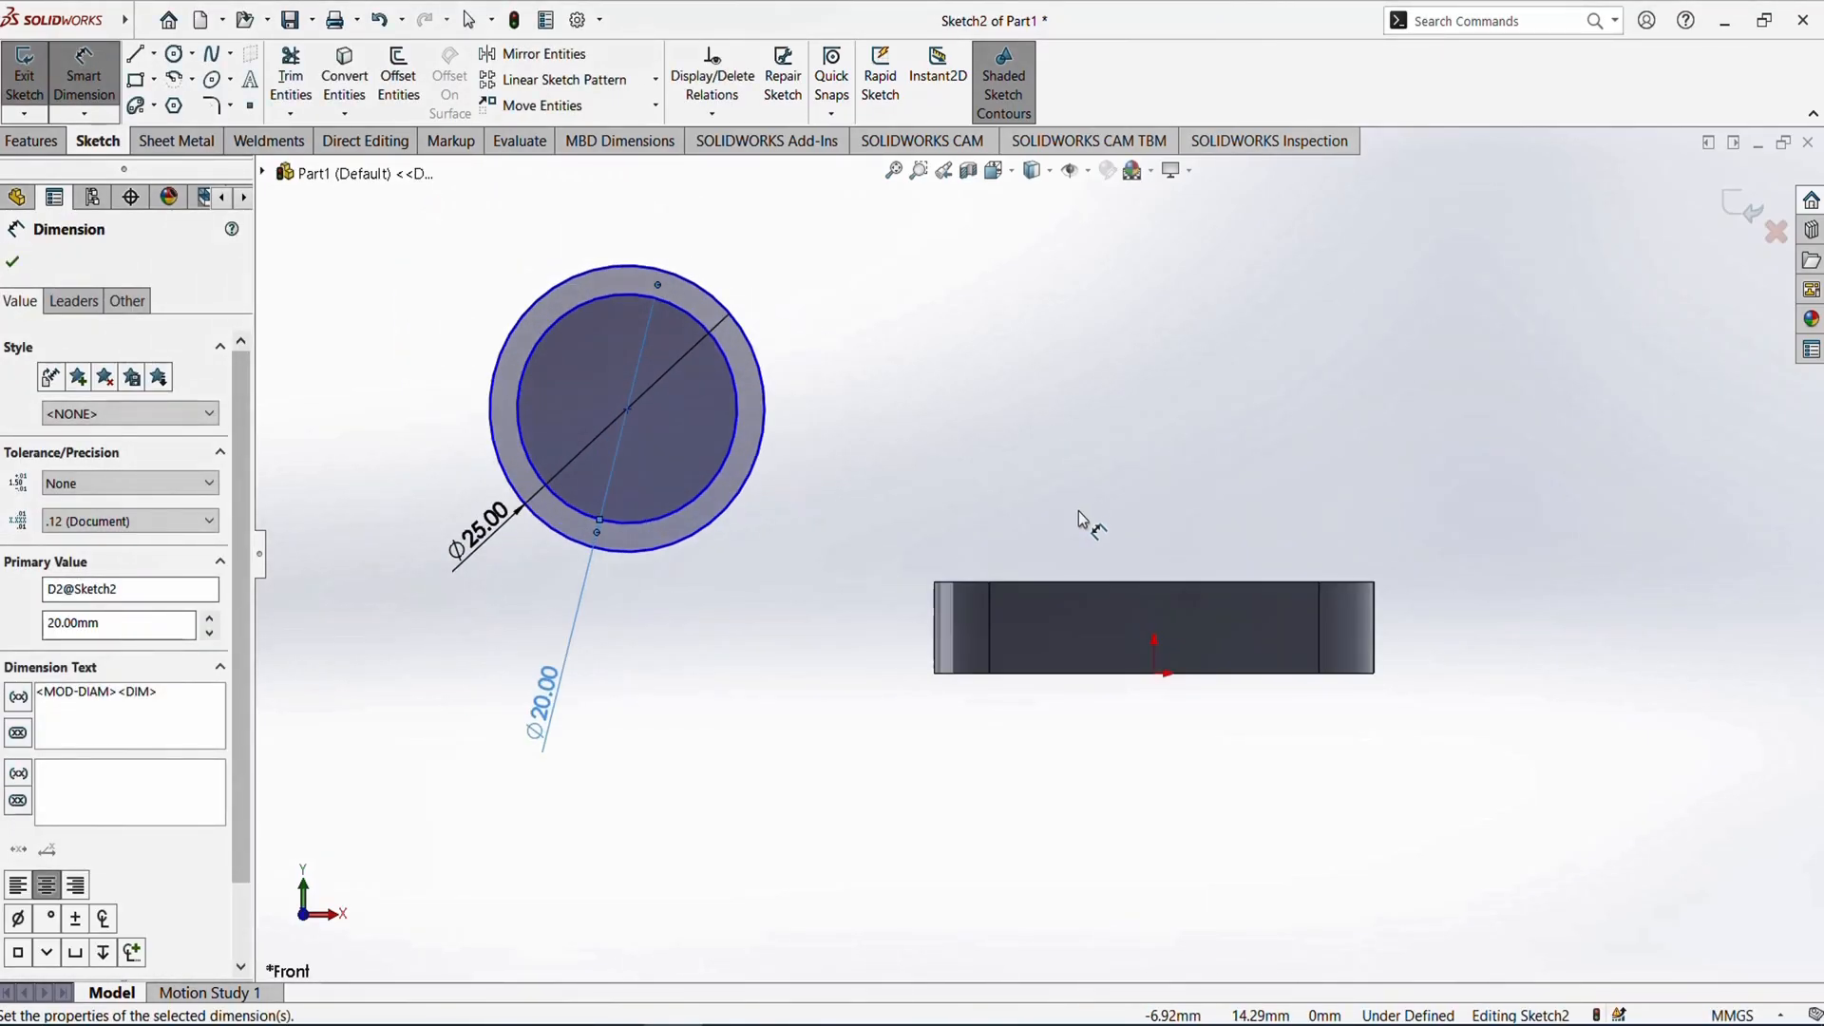
click(713, 524)
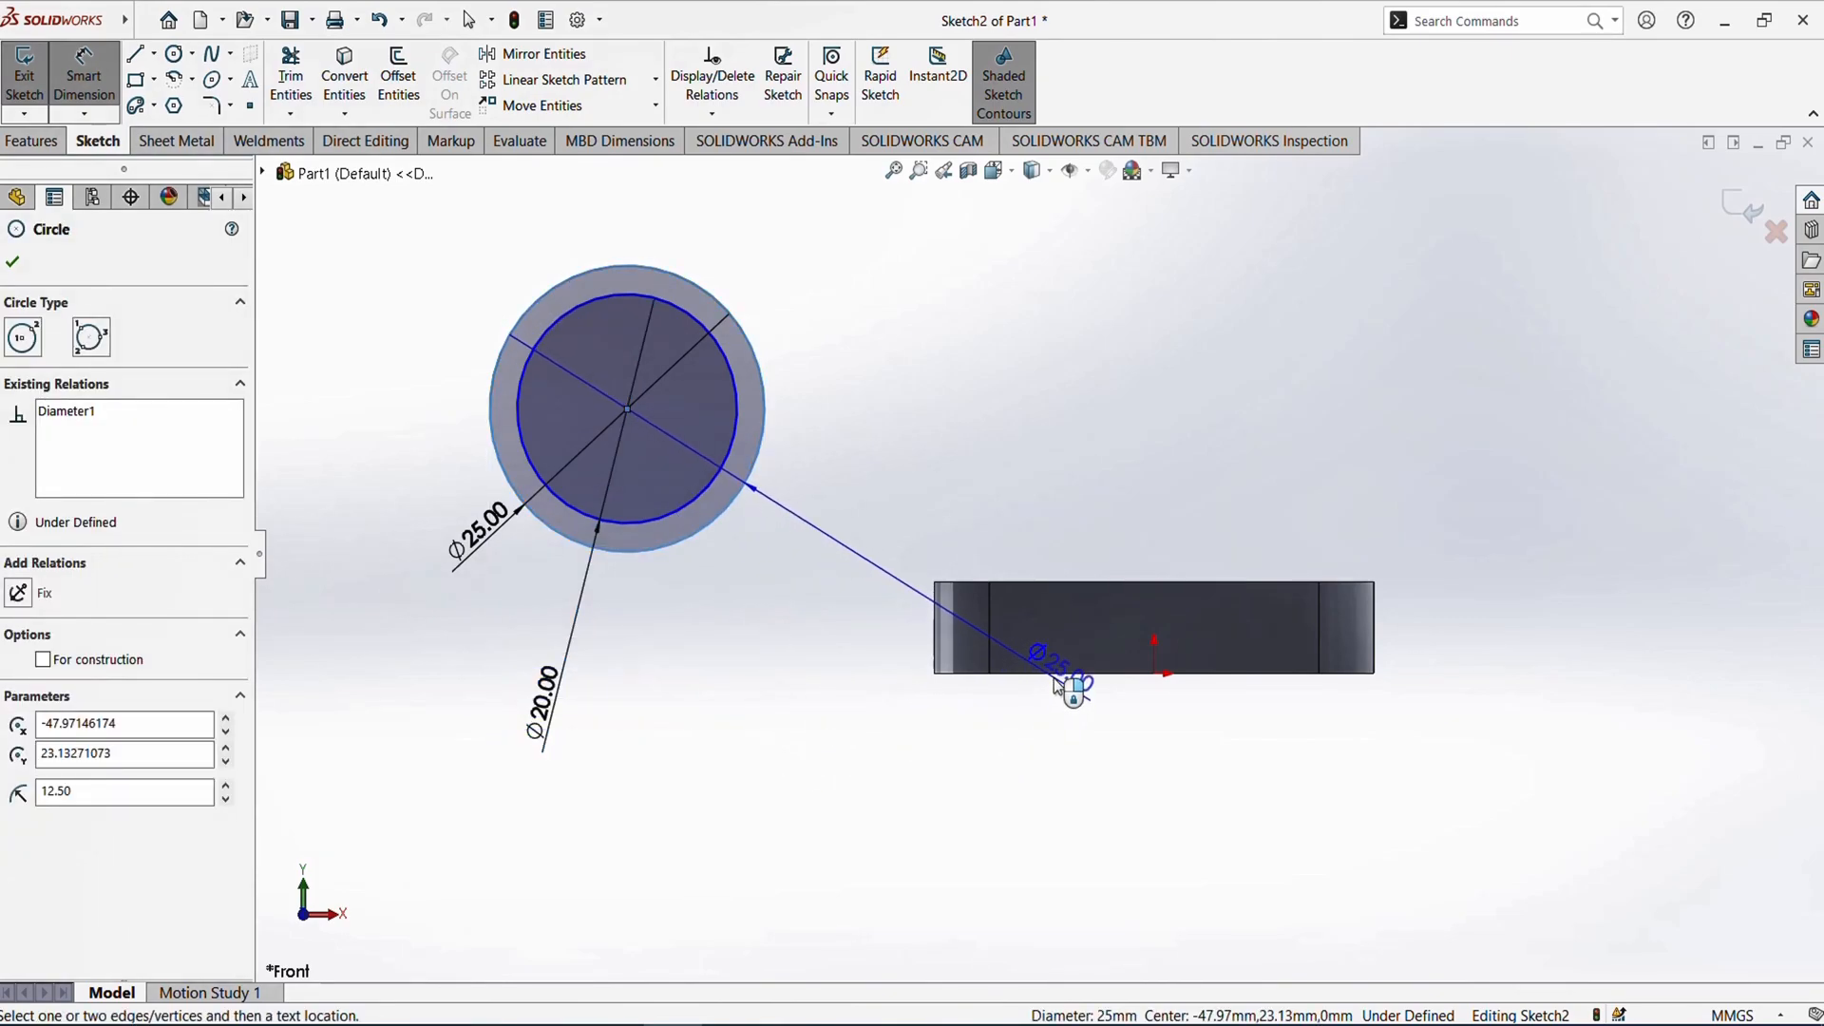
click(1053, 674)
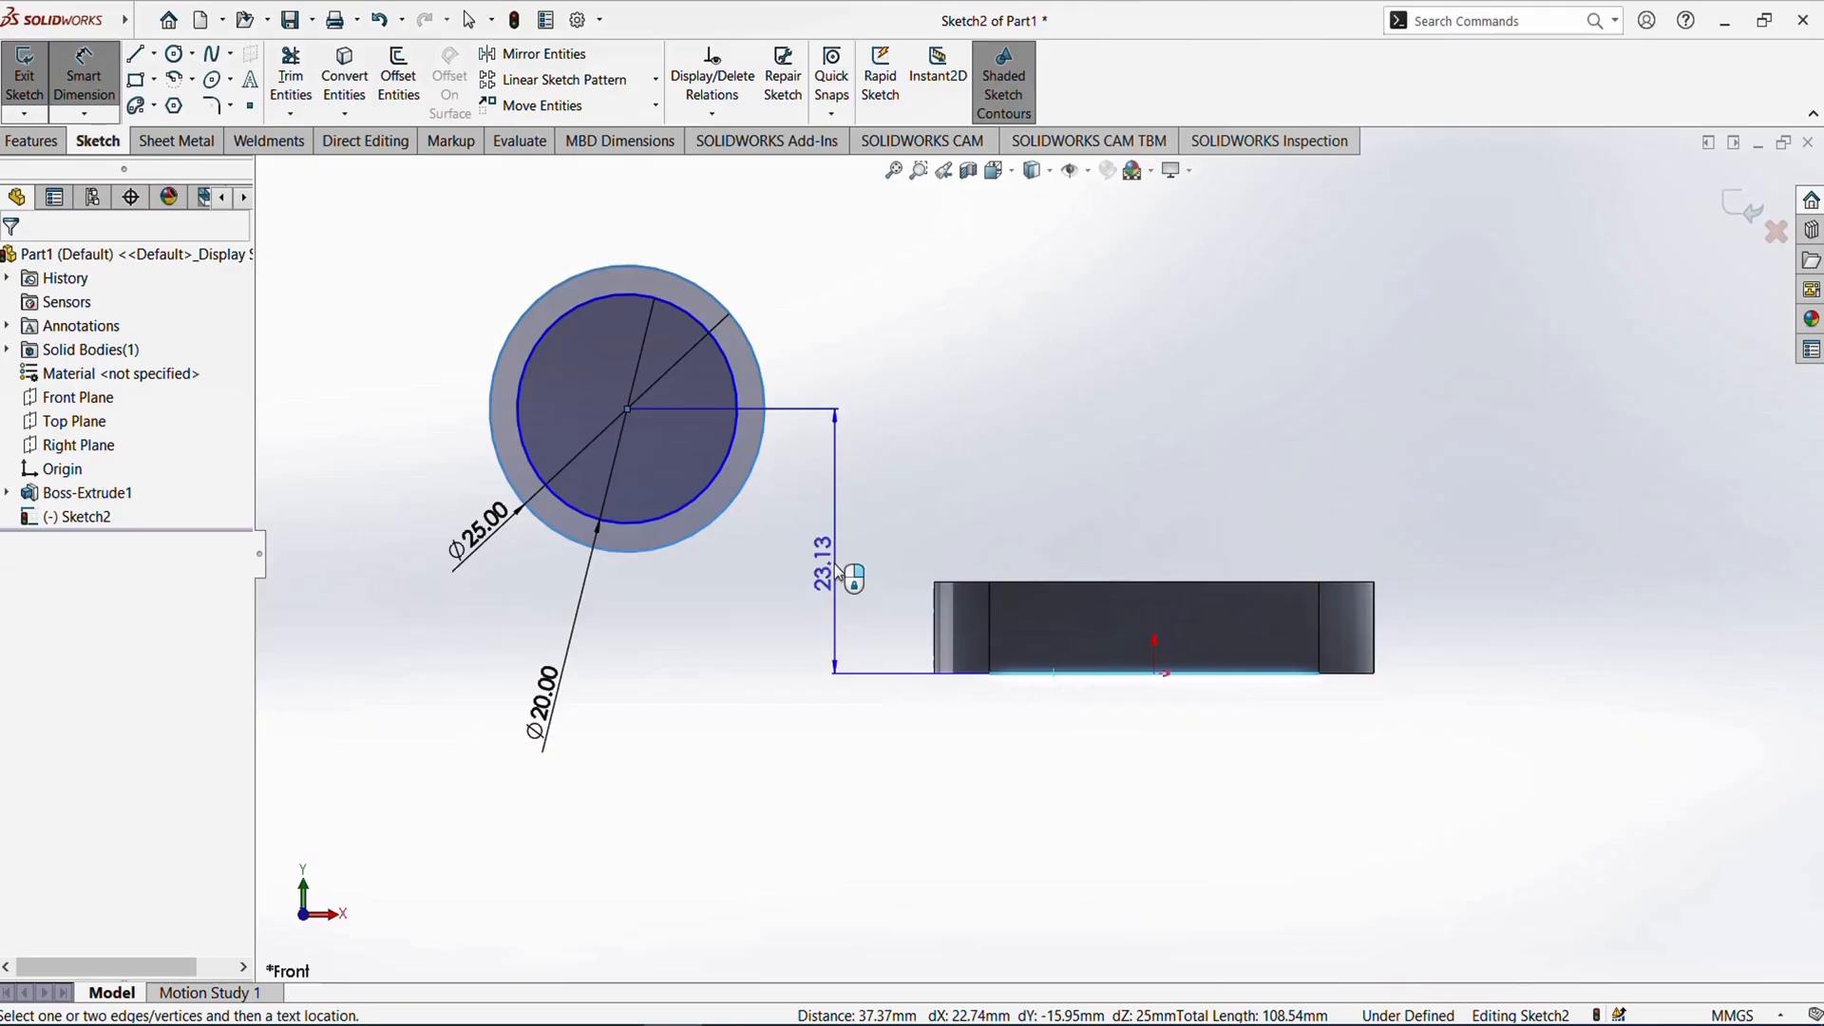
click(841, 575)
text(50)
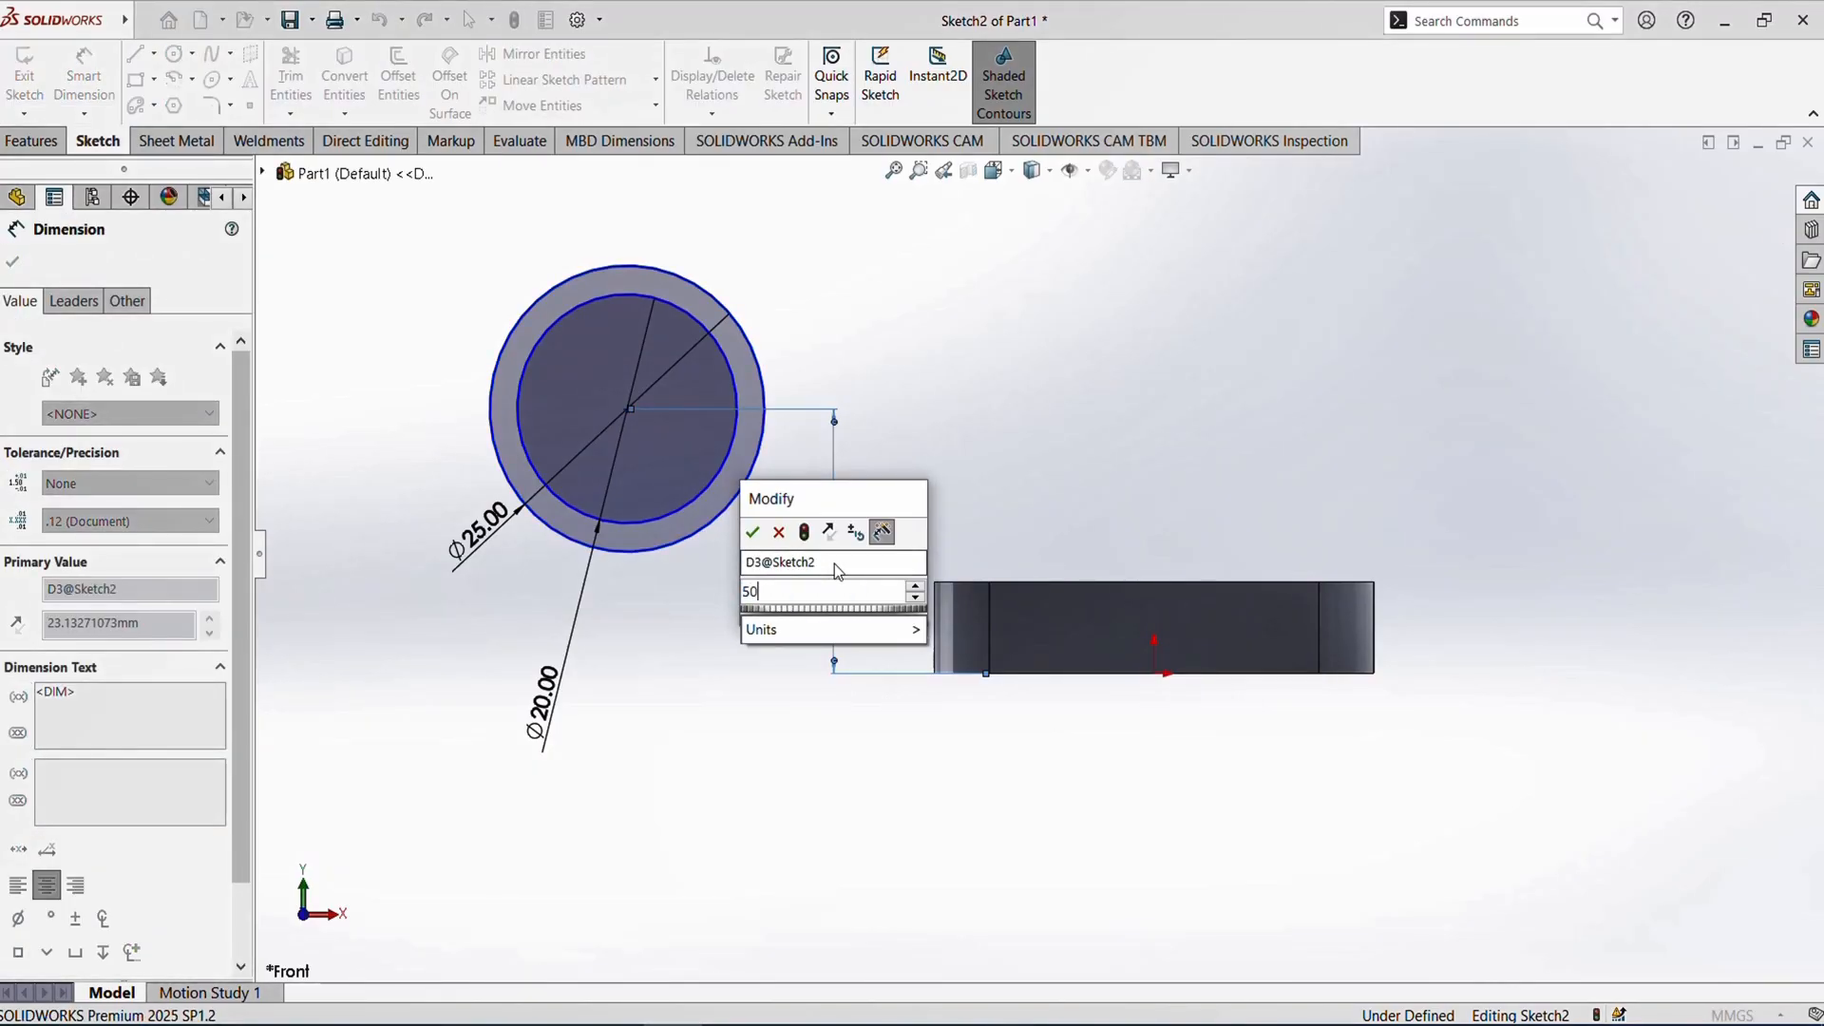
key(Return)
- Dimension the horizontal distance from the ring centre to the plate's far right edge and set it to 70 mm
scroll(860, 543, up, 4)
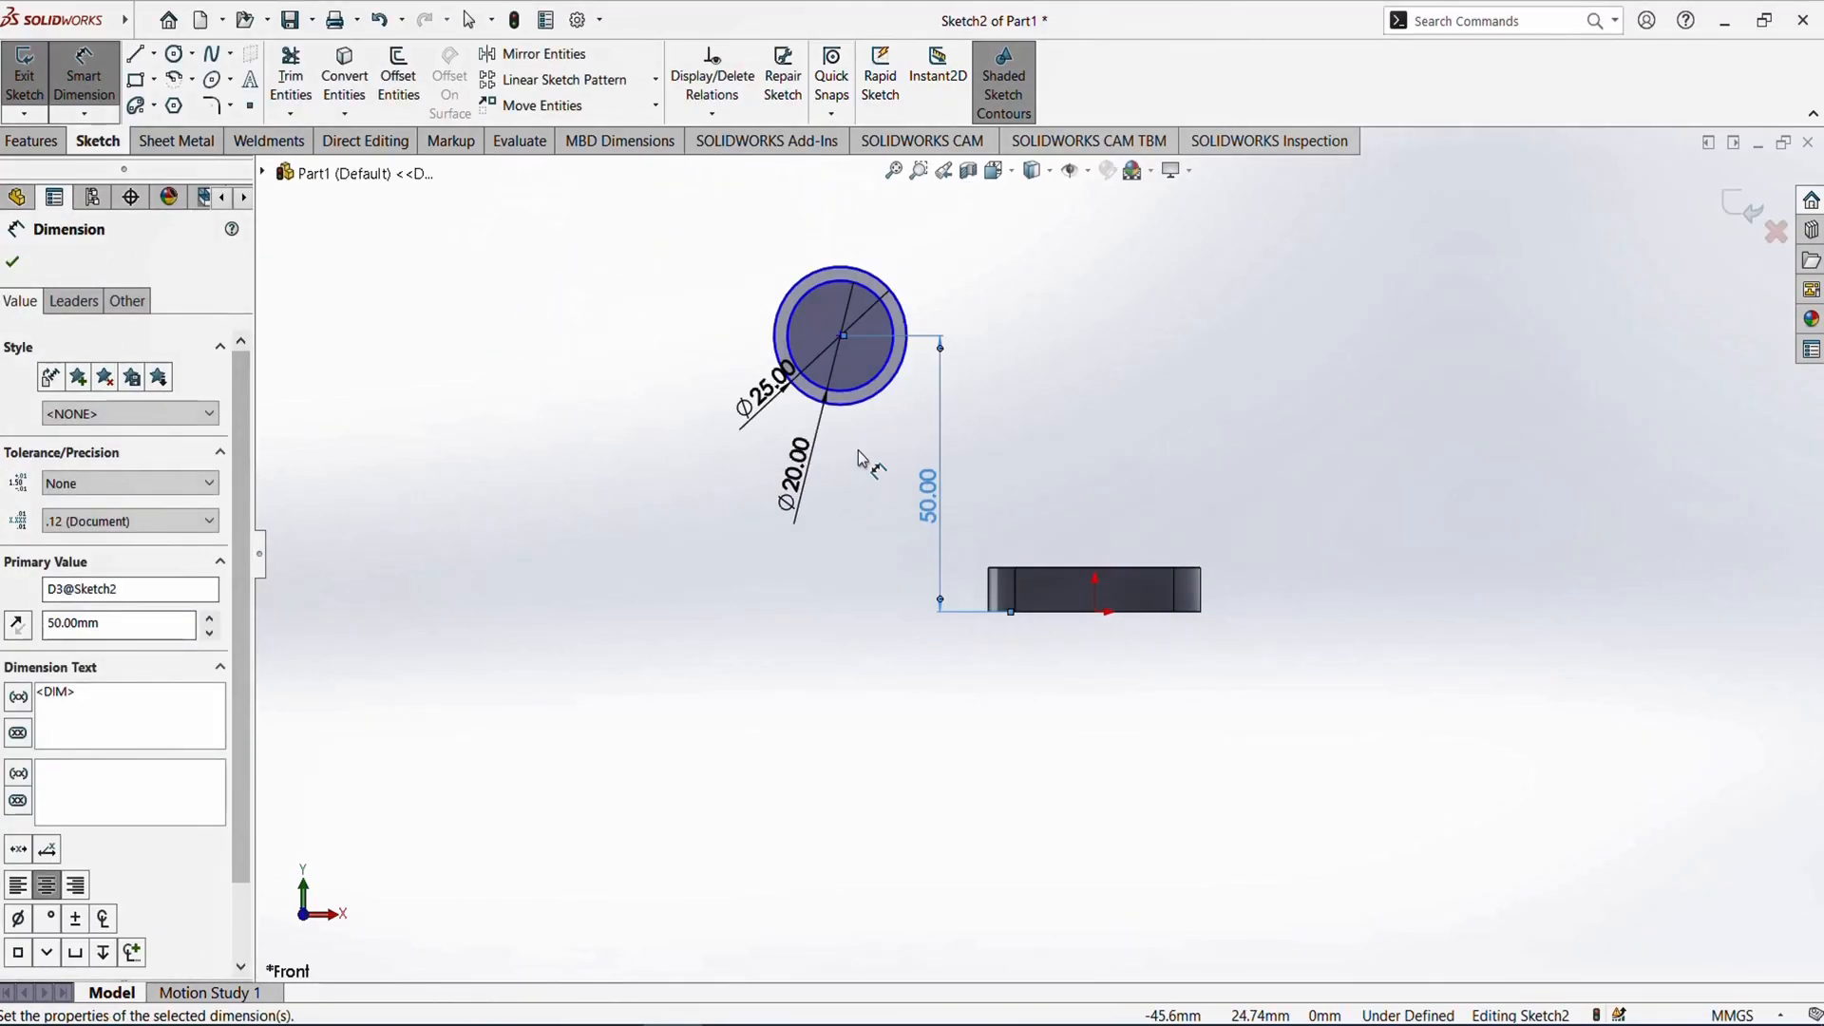
click(872, 410)
scroll(1178, 581, down, 4)
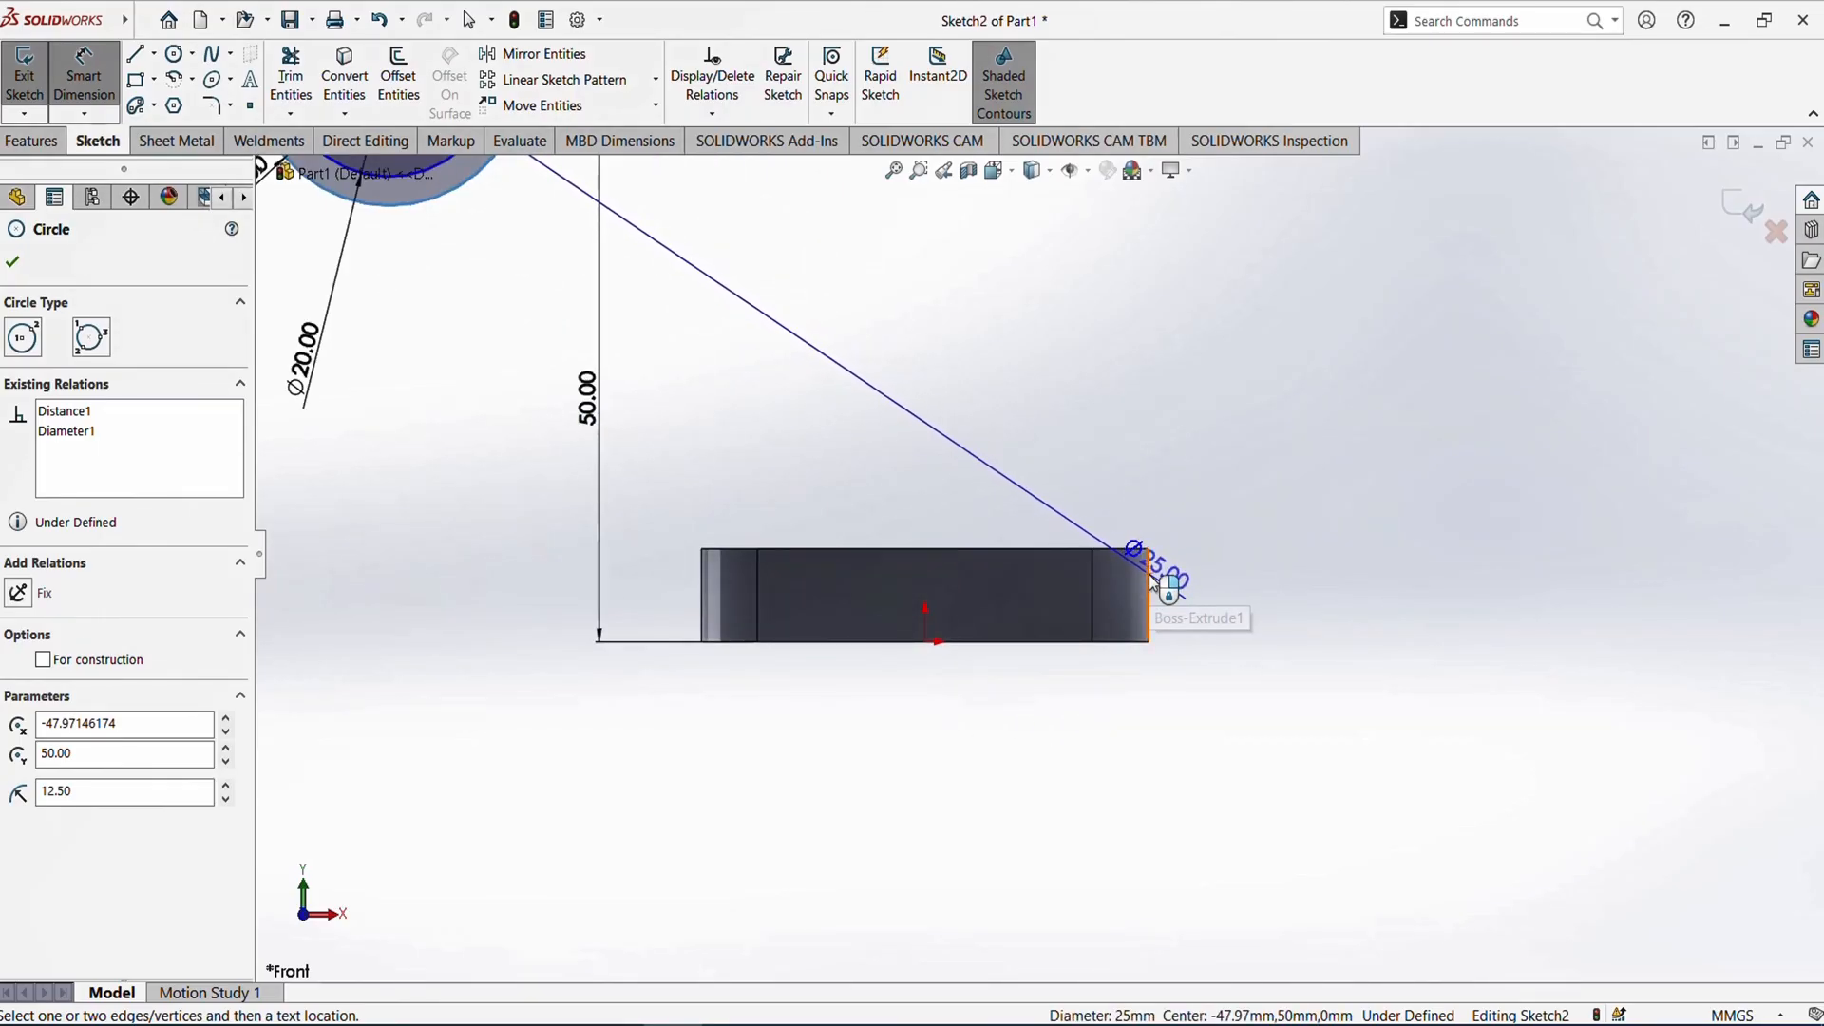
click(1150, 589)
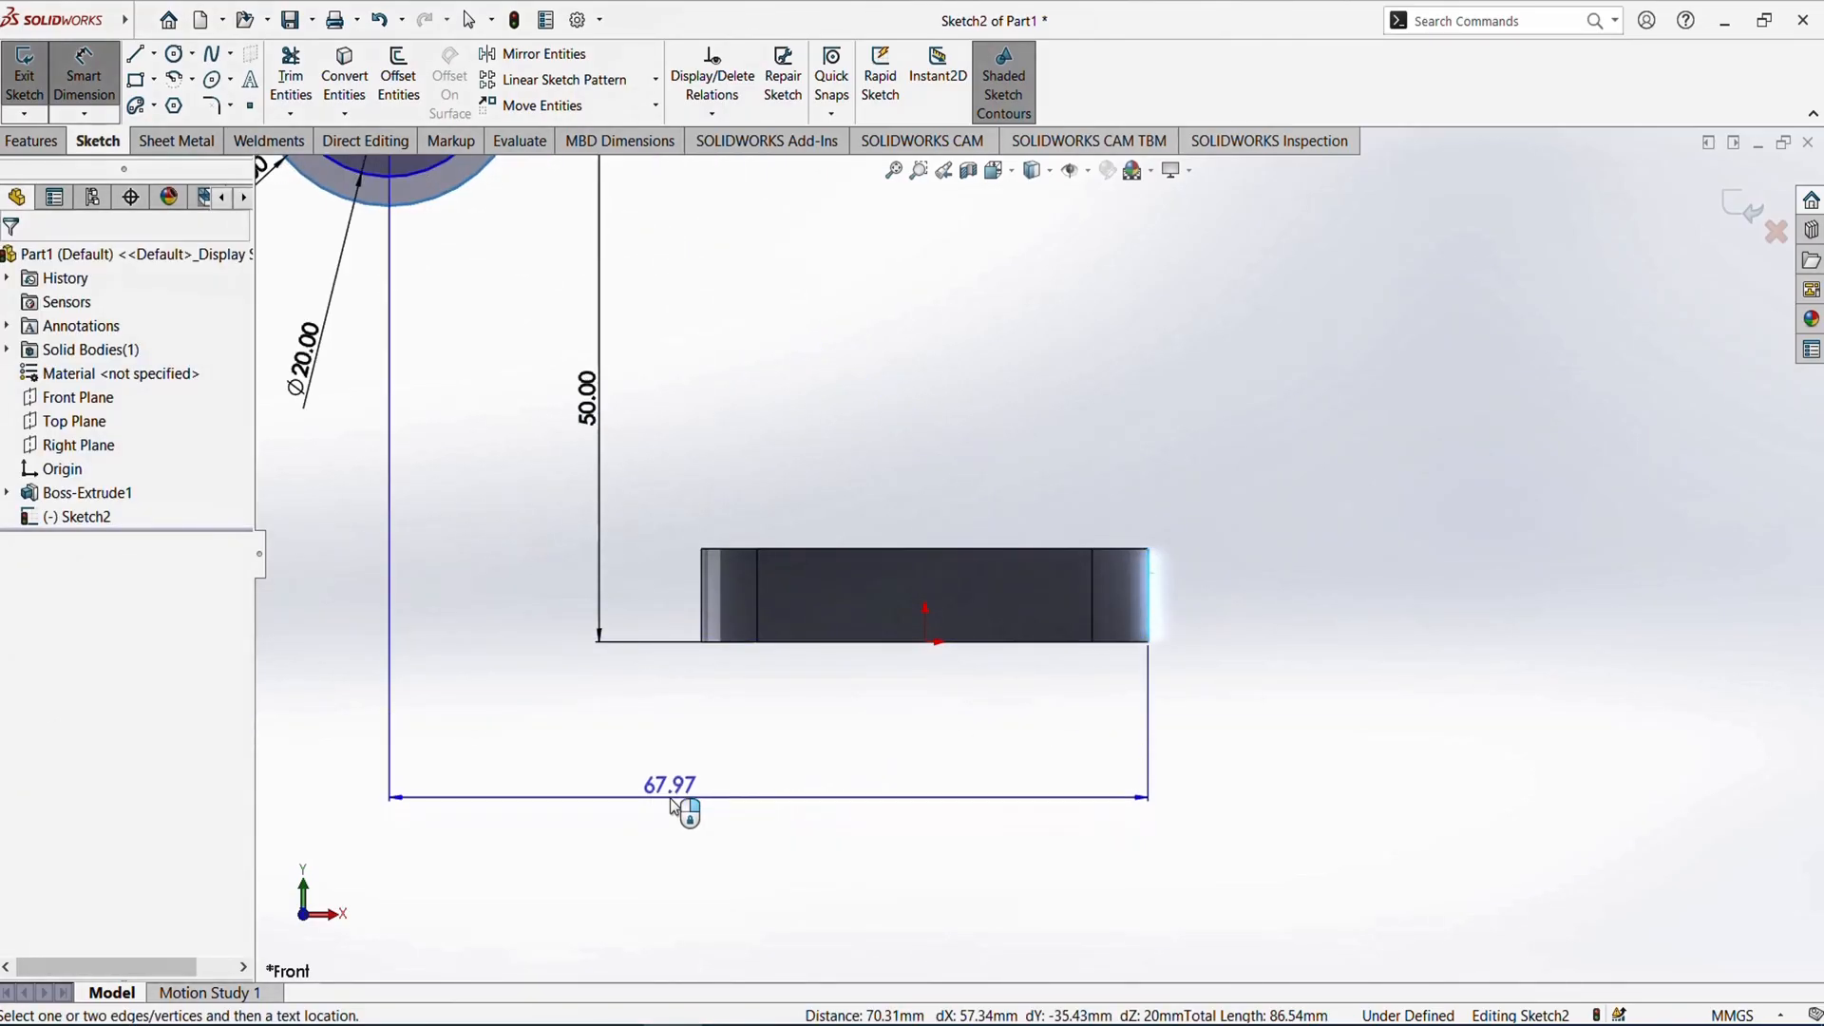
click(670, 802)
text(70)
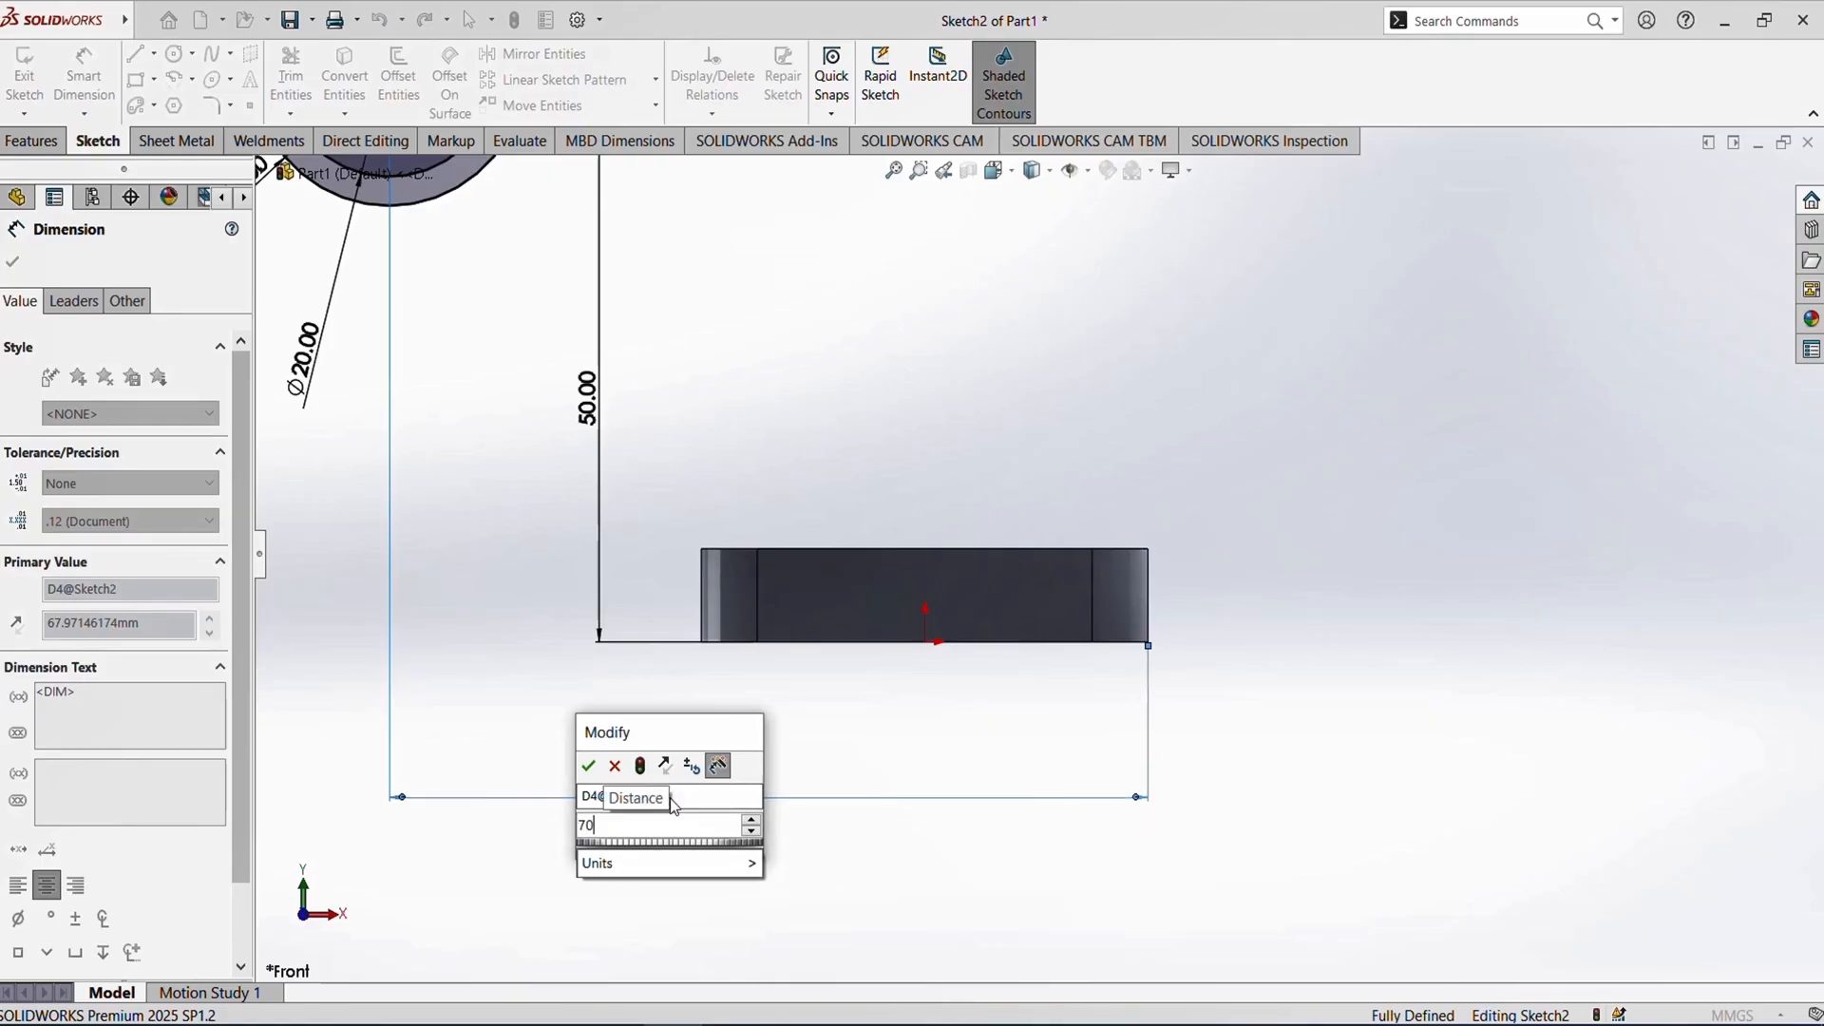
key(Return)
scroll(1016, 532, up, 4)
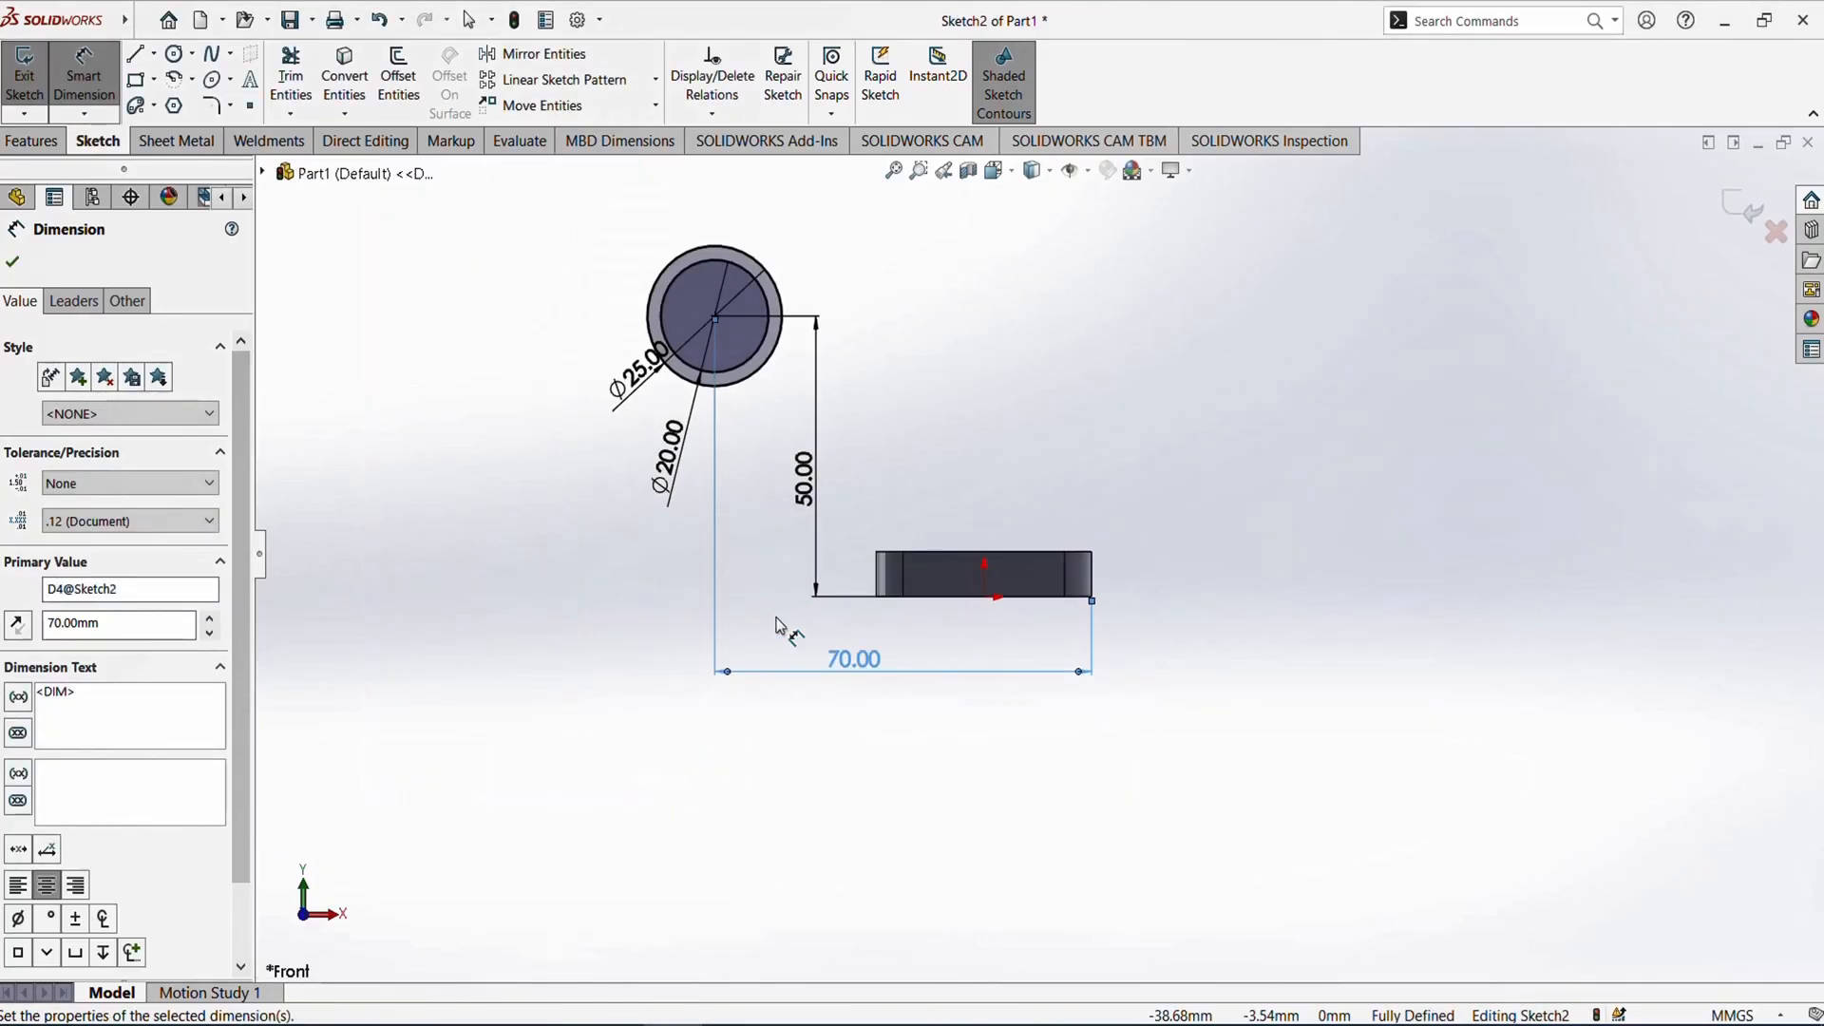
scroll(852, 521, down, 2)
- Switch to the Tutorial 08 reference drawing and examine the ring's width, chamfer and inner circles in the top and front views
click(555, 1007)
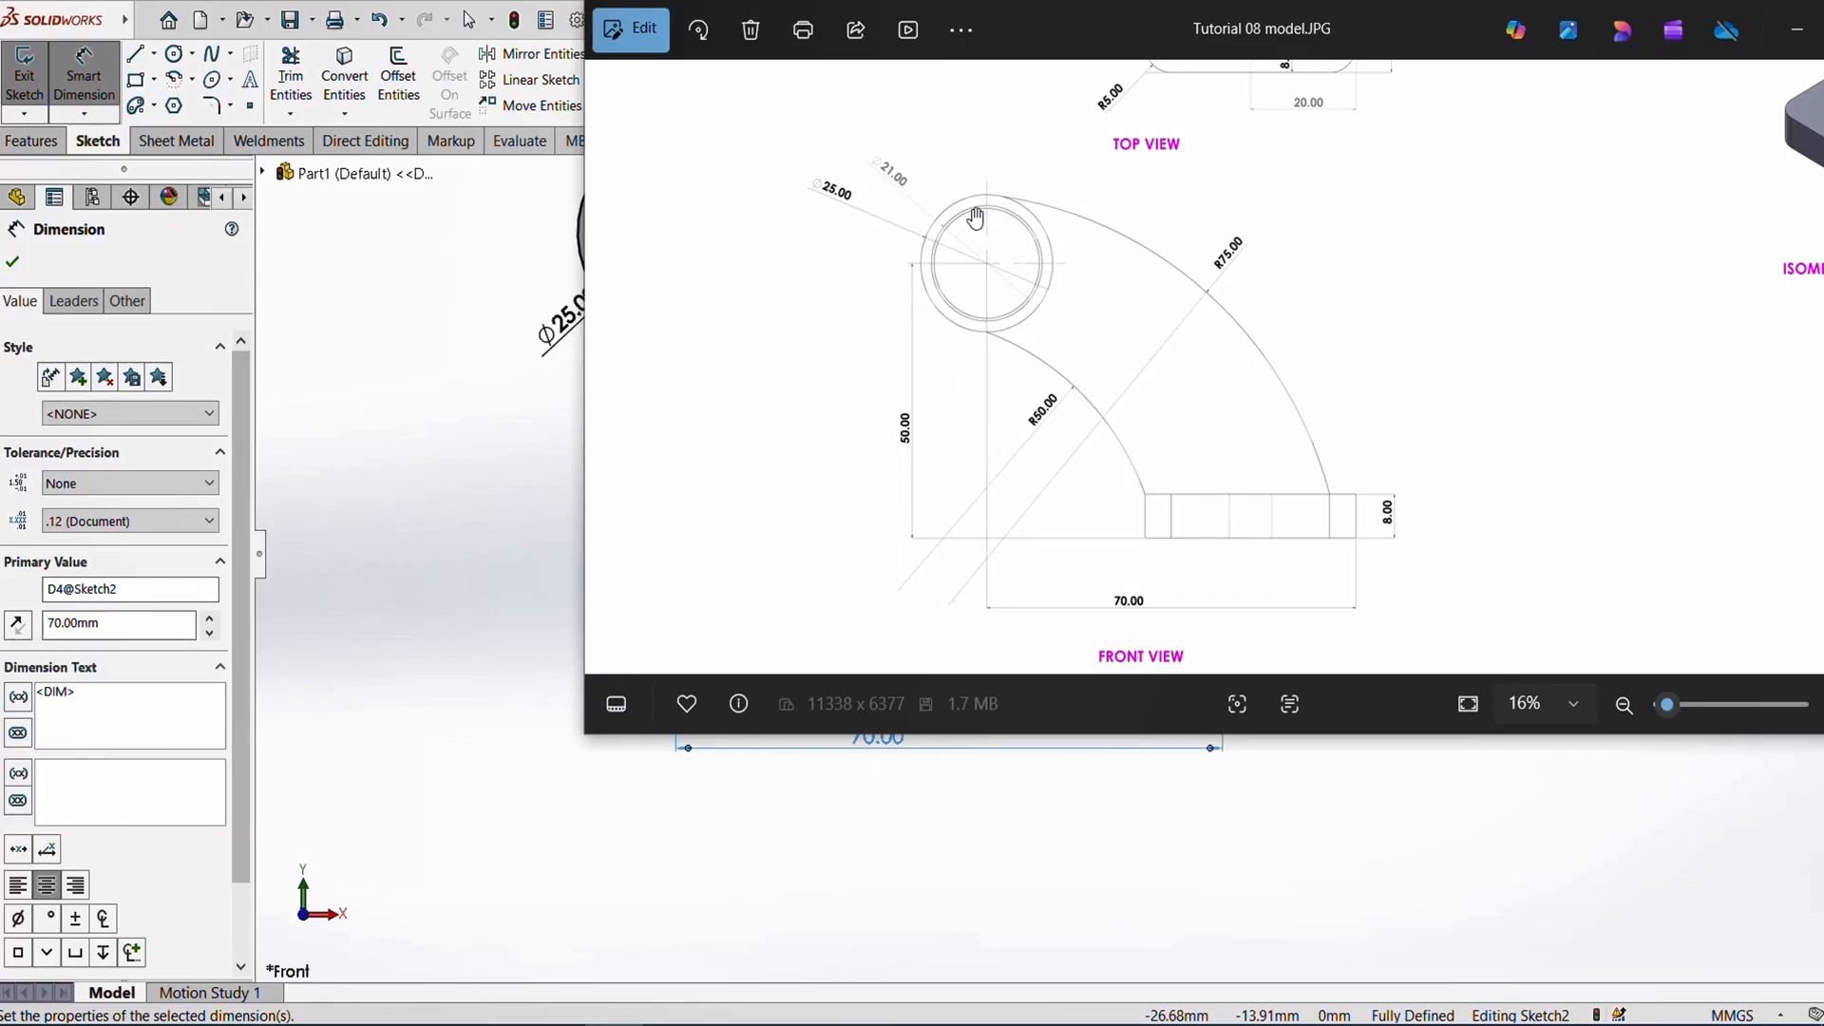
scroll(964, 285, up, 2)
scroll(1005, 281, down, 4)
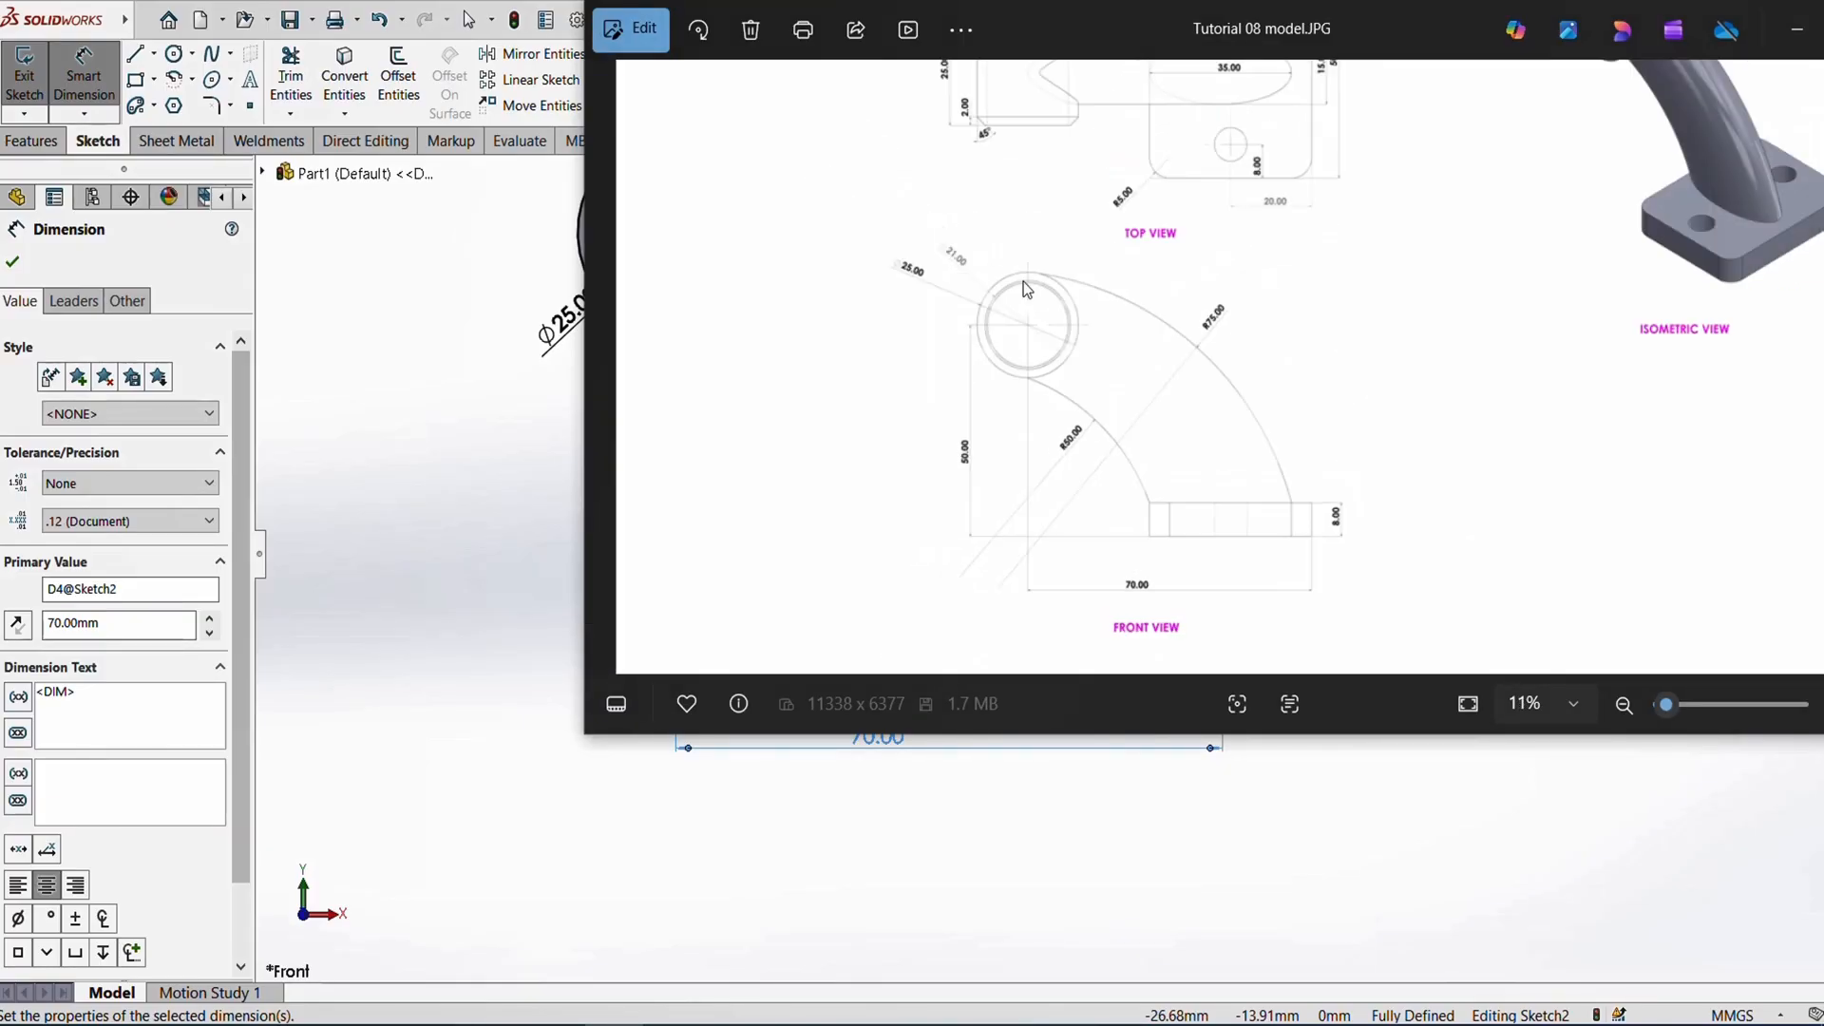
scroll(1073, 188, up, 5)
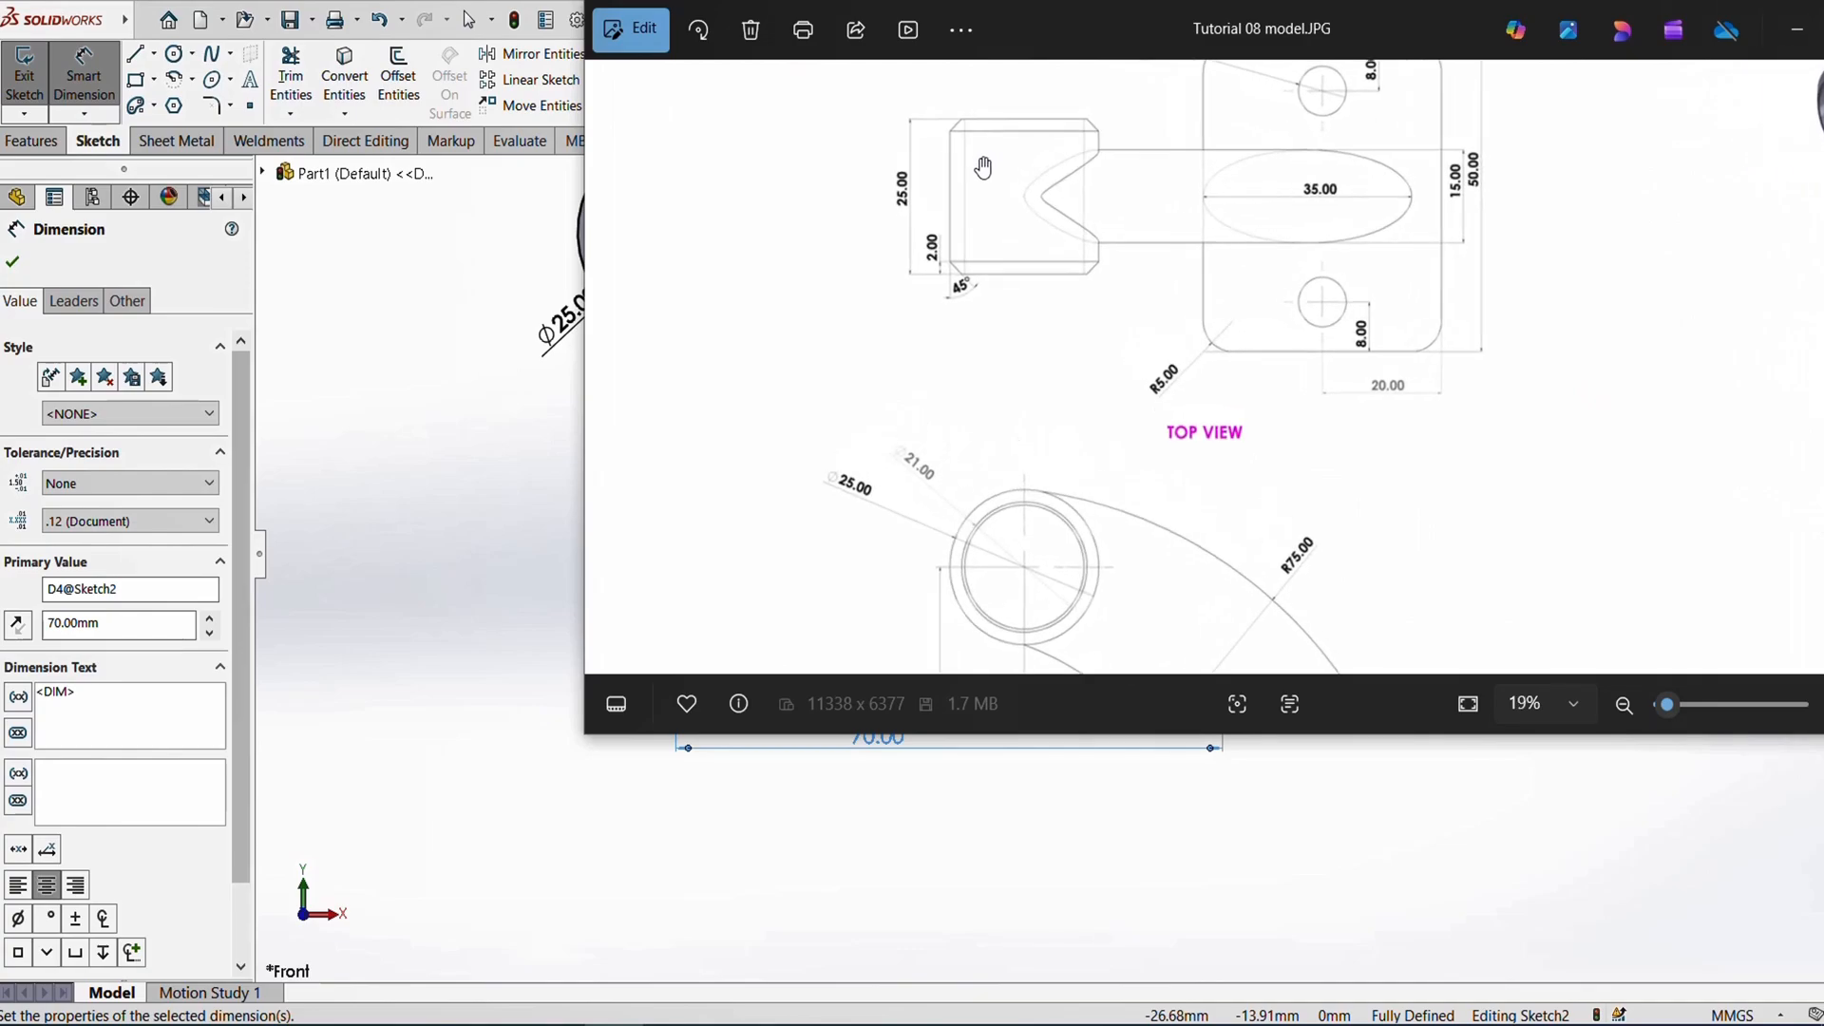
scroll(991, 239, down, 5)
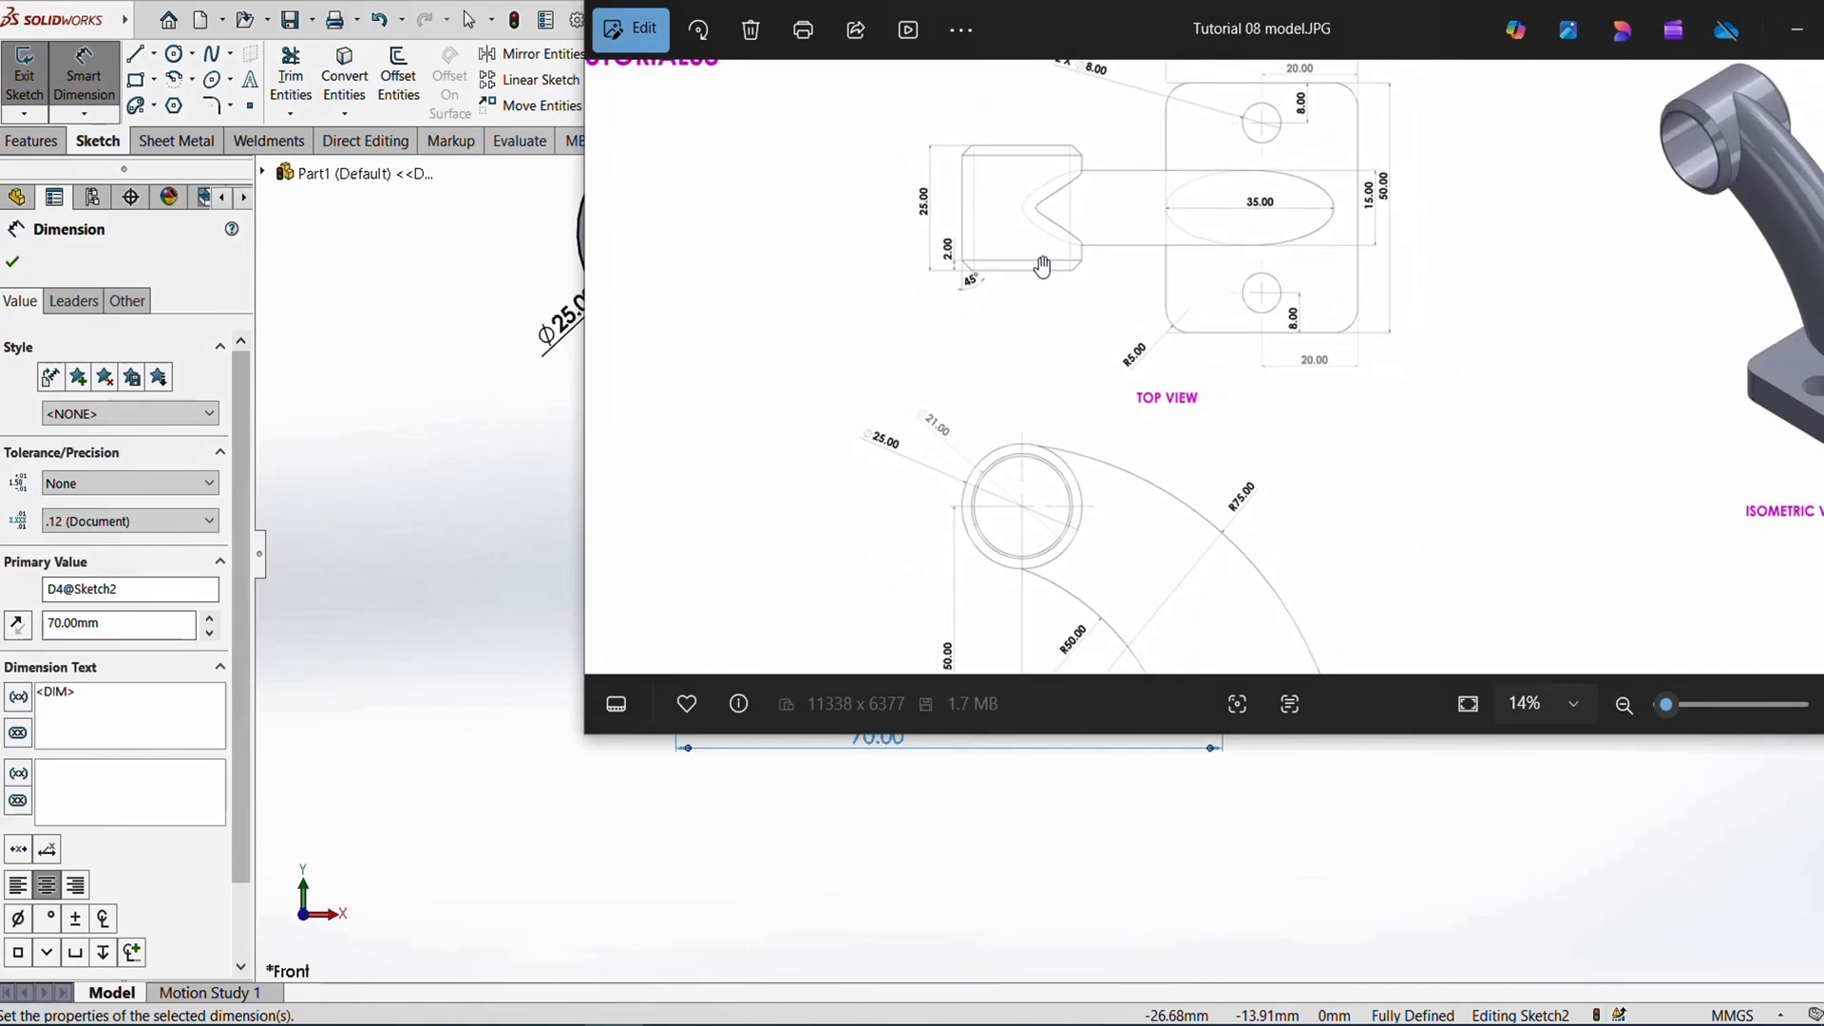
scroll(1021, 371, up, 4)
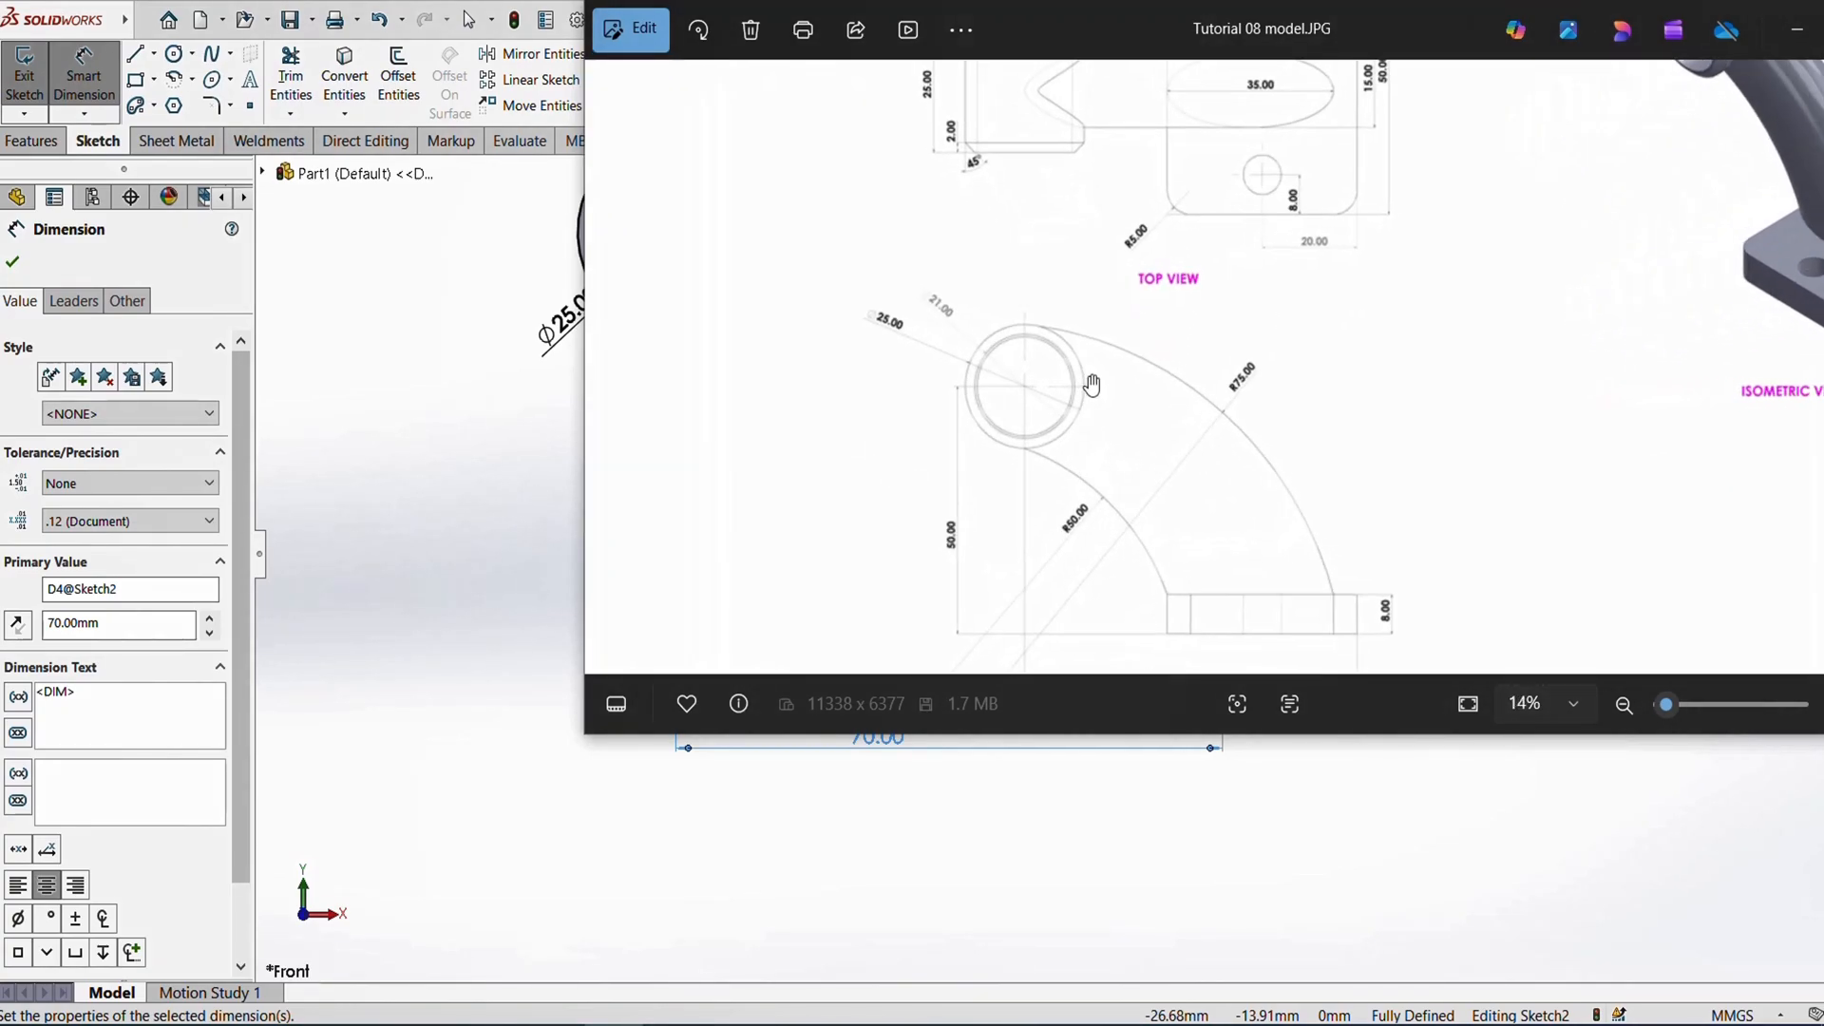
scroll(897, 335, up, 8)
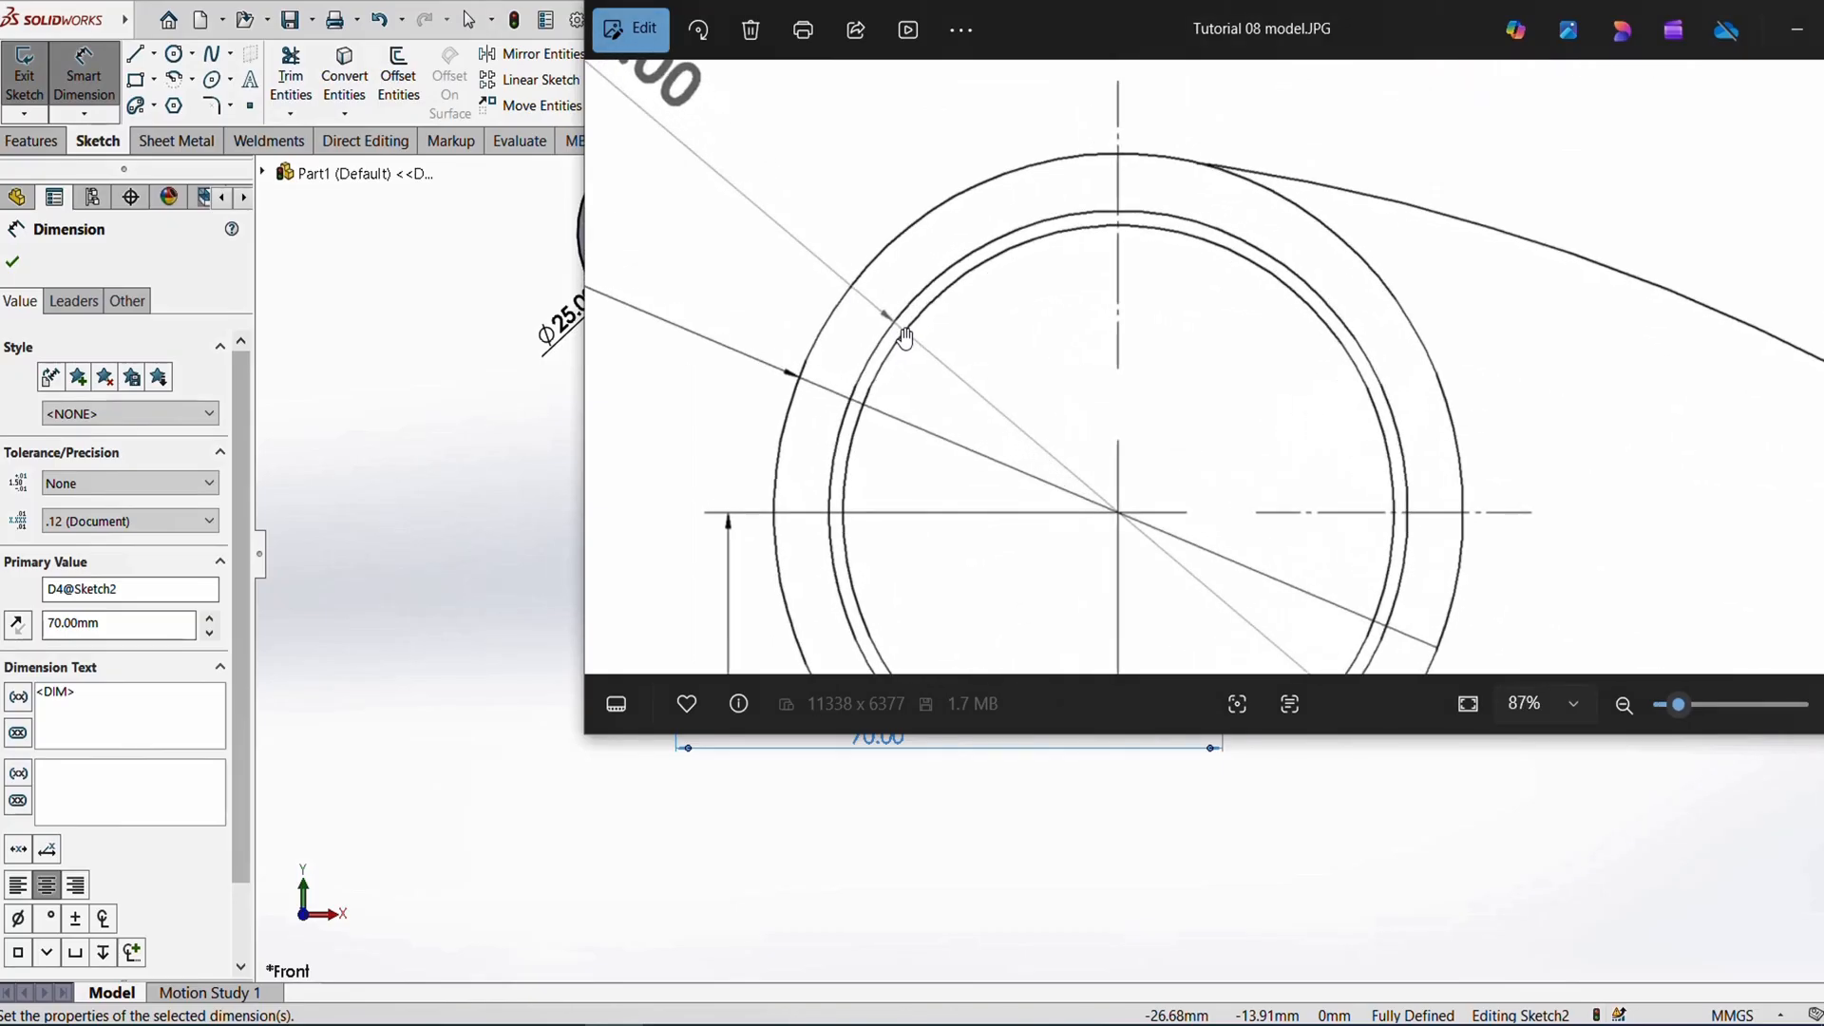
scroll(898, 324, down, 2)
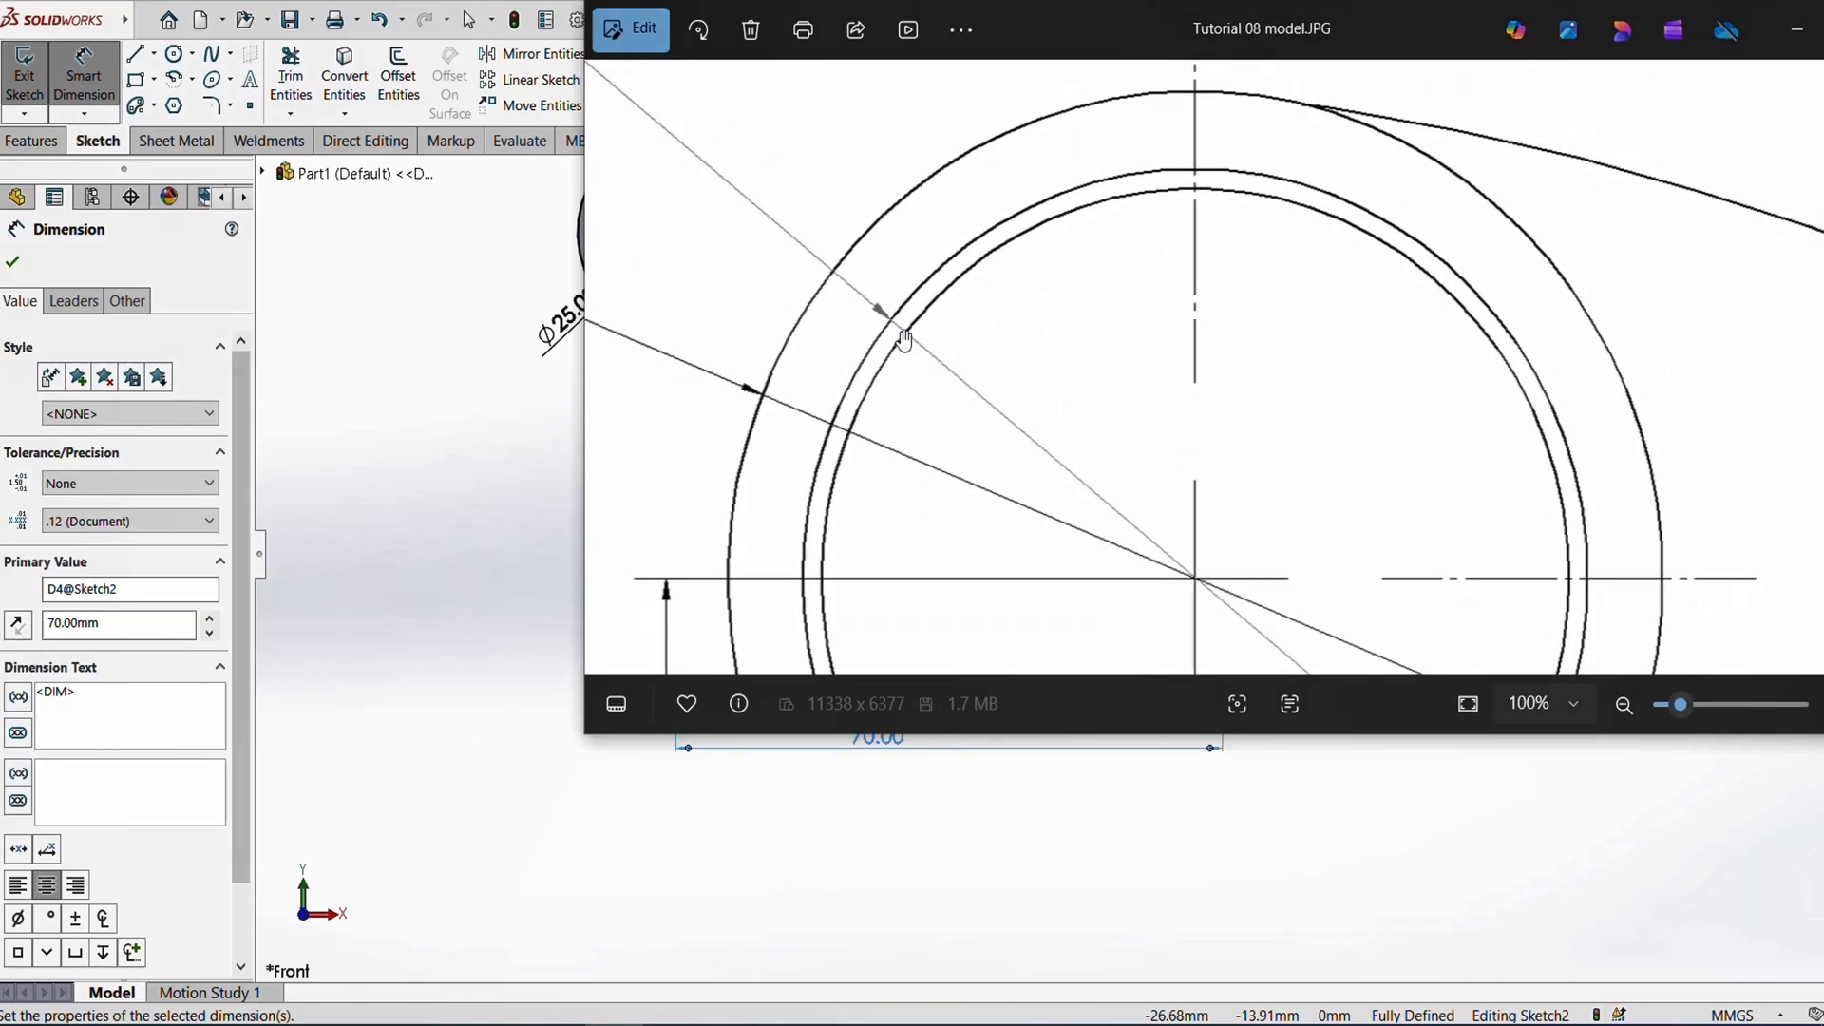
- Check the ring's inner circle in the front view and its width in the top view, then finish dimensioning the ring sketch
scroll(1037, 346, down, 6)
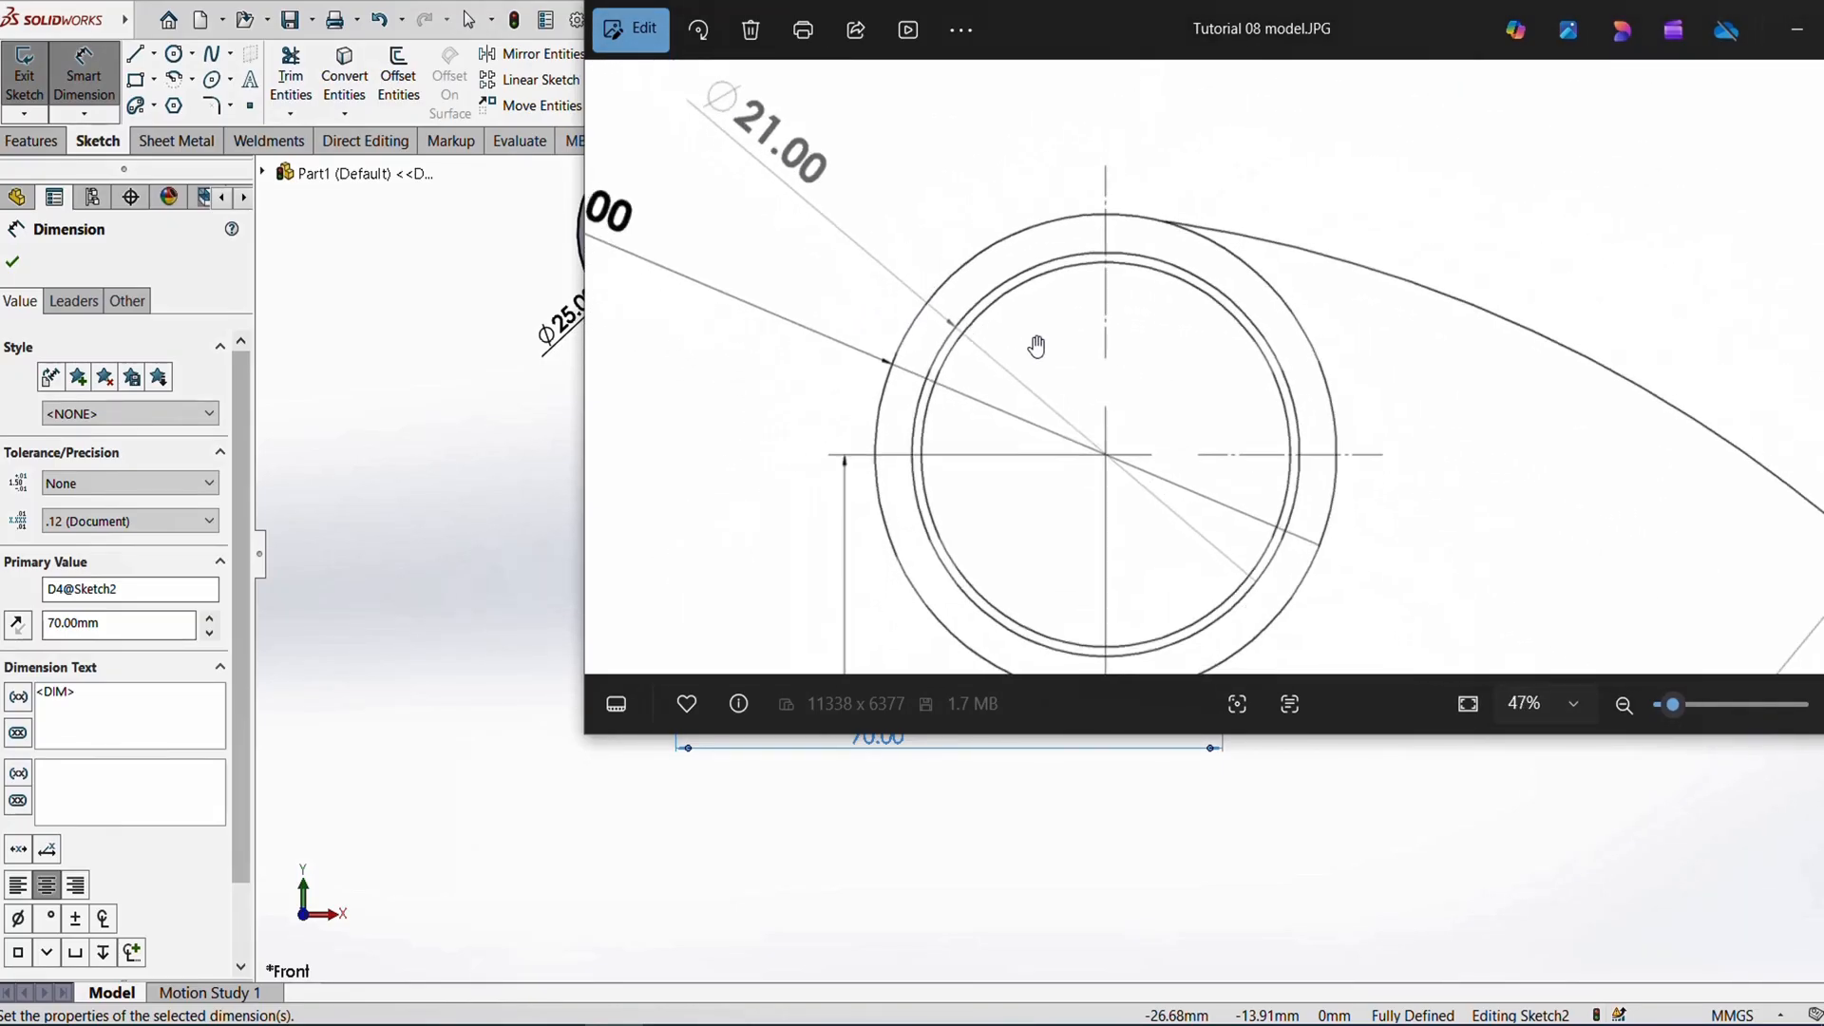
scroll(1037, 345, down, 4)
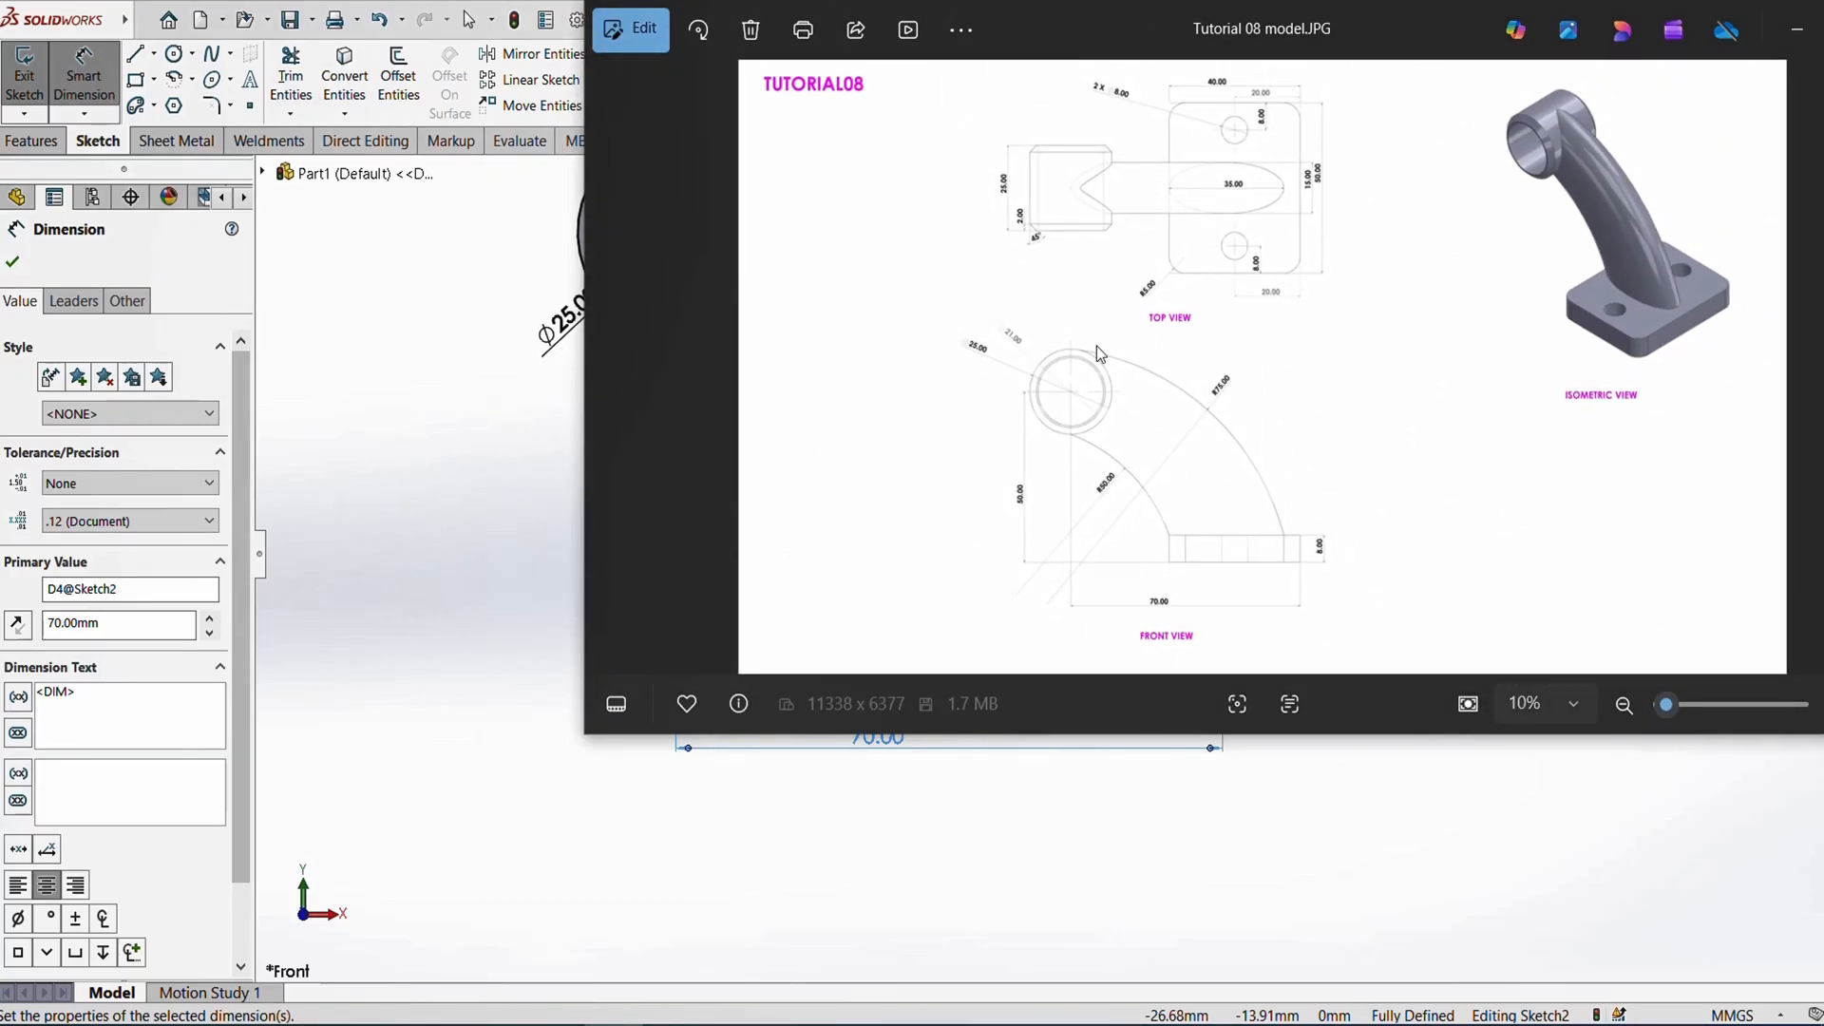
scroll(1067, 175, up, 4)
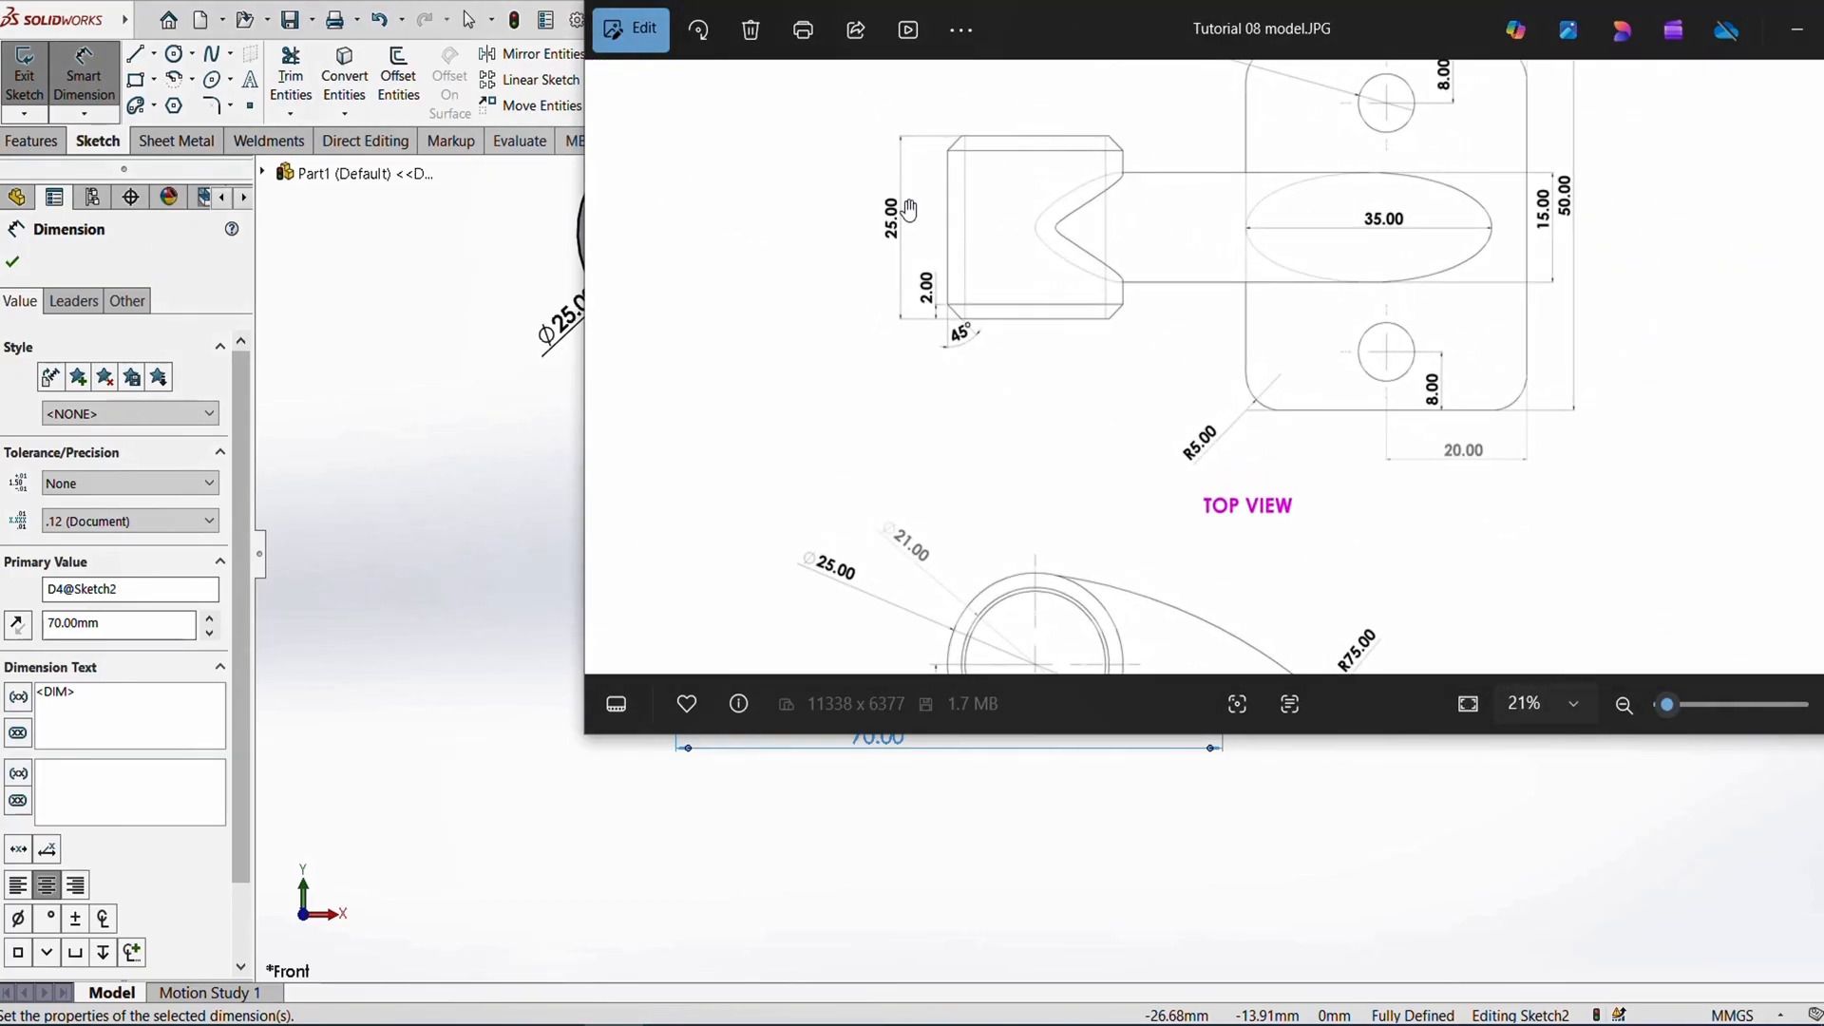
scroll(907, 241, down, 4)
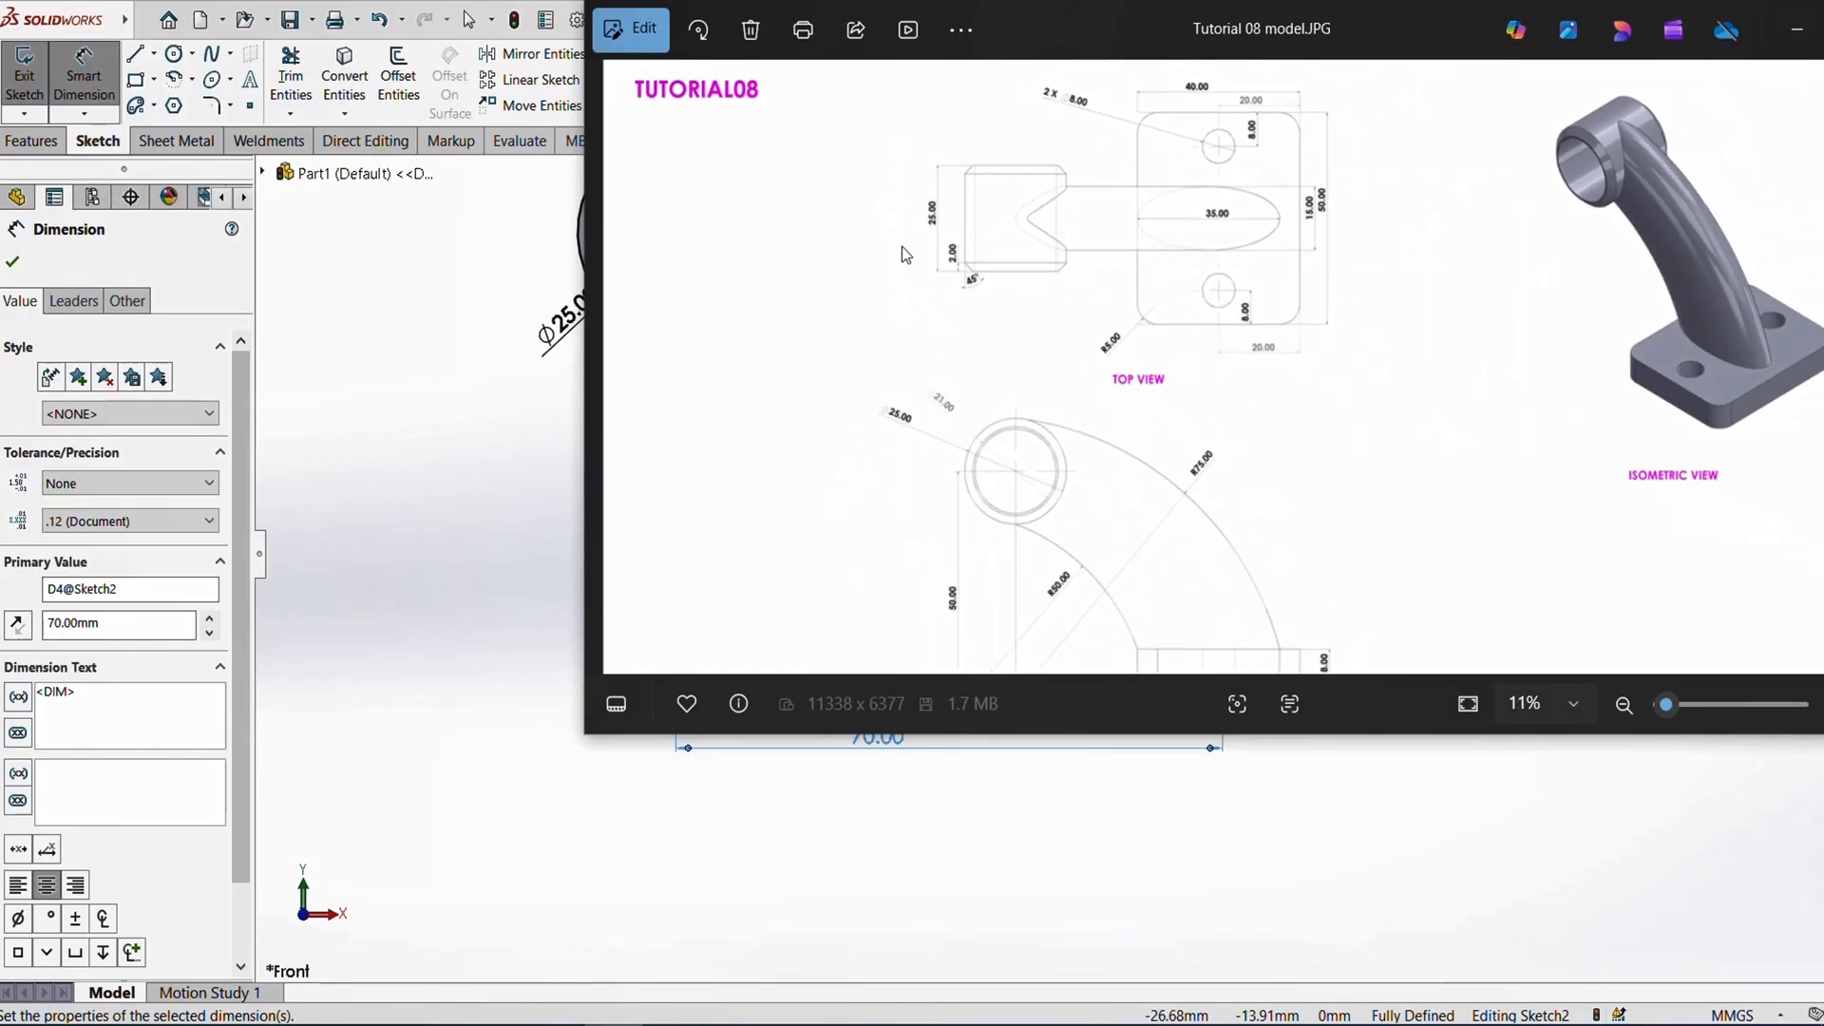
click(13, 262)
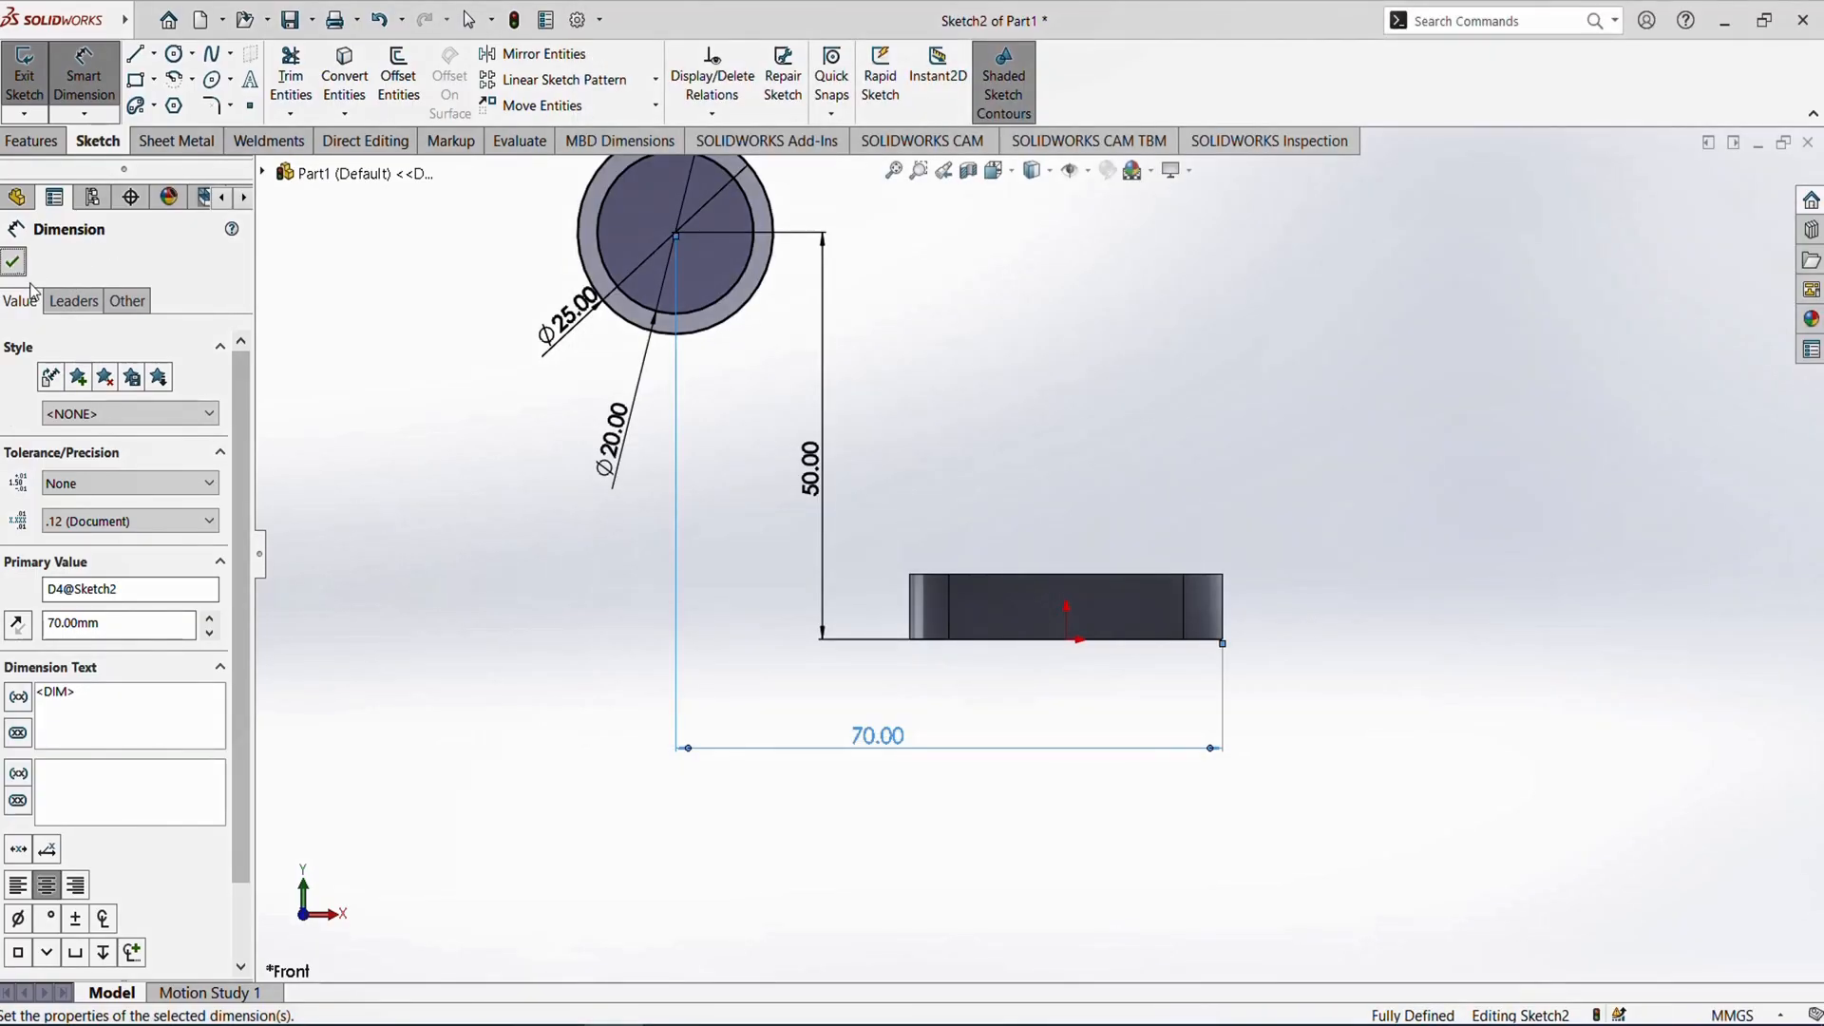
- Extrude the ring profile 25 mm using the Mid Plane end condition
scroll(855, 456, up, 3)
middle_drag(850, 451, 931, 463)
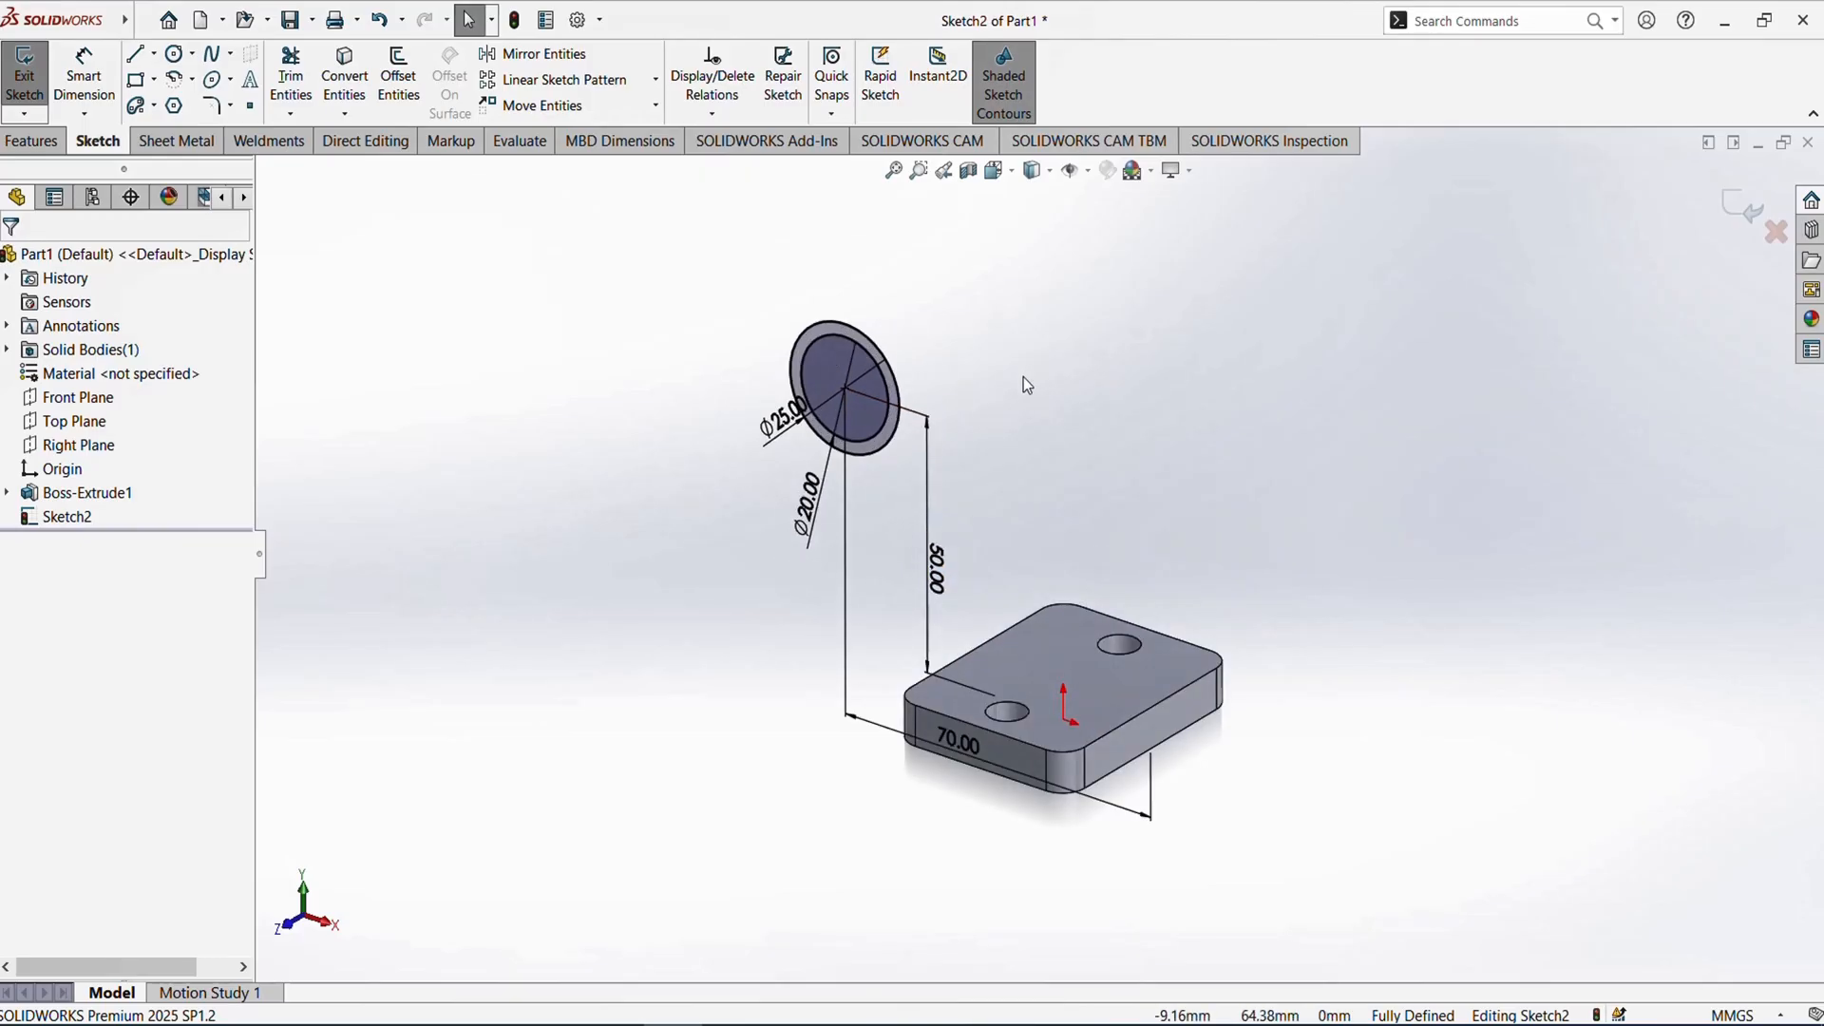
mouse_move(1023, 378)
middle_down()
mouse_move(839, 407)
mouse_move(969, 385)
mouse_move(960, 407)
mouse_move(1018, 412)
mouse_move(977, 418)
mouse_move(963, 467)
mouse_move(988, 496)
mouse_move(1006, 408)
mouse_move(1035, 437)
mouse_move(1083, 439)
middle_up()
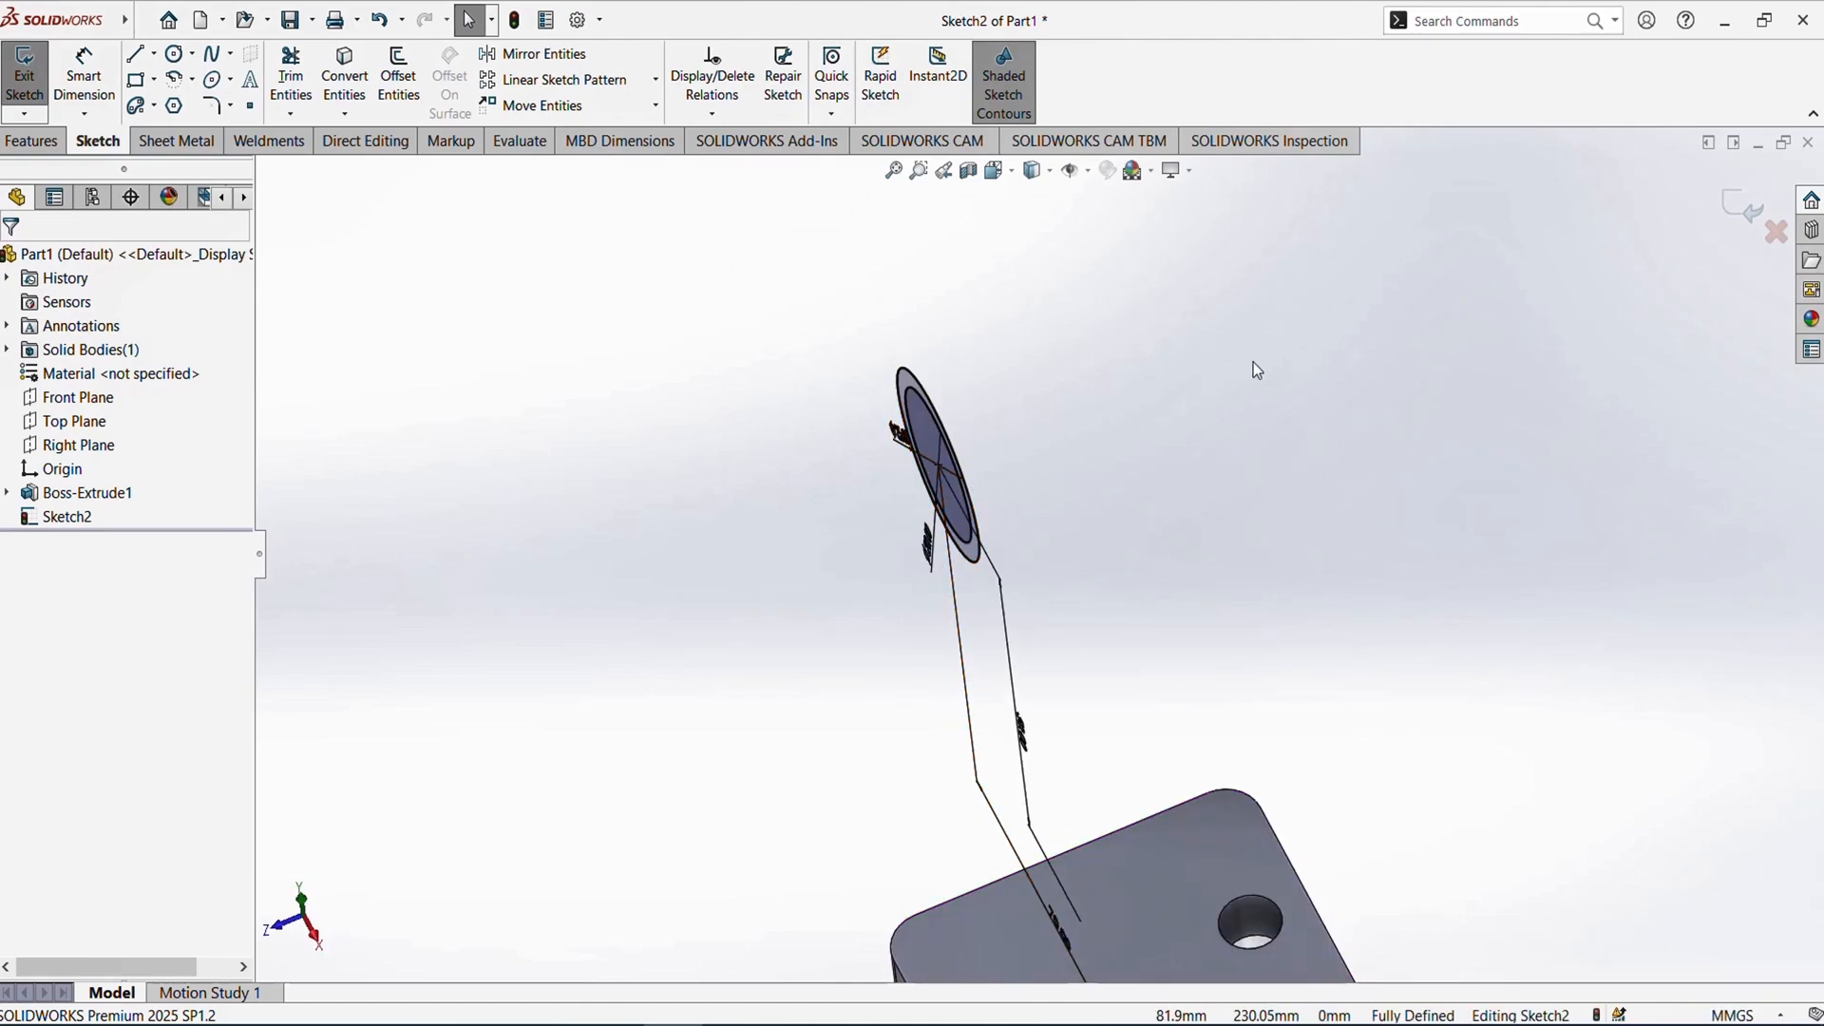
click(31, 141)
click(34, 76)
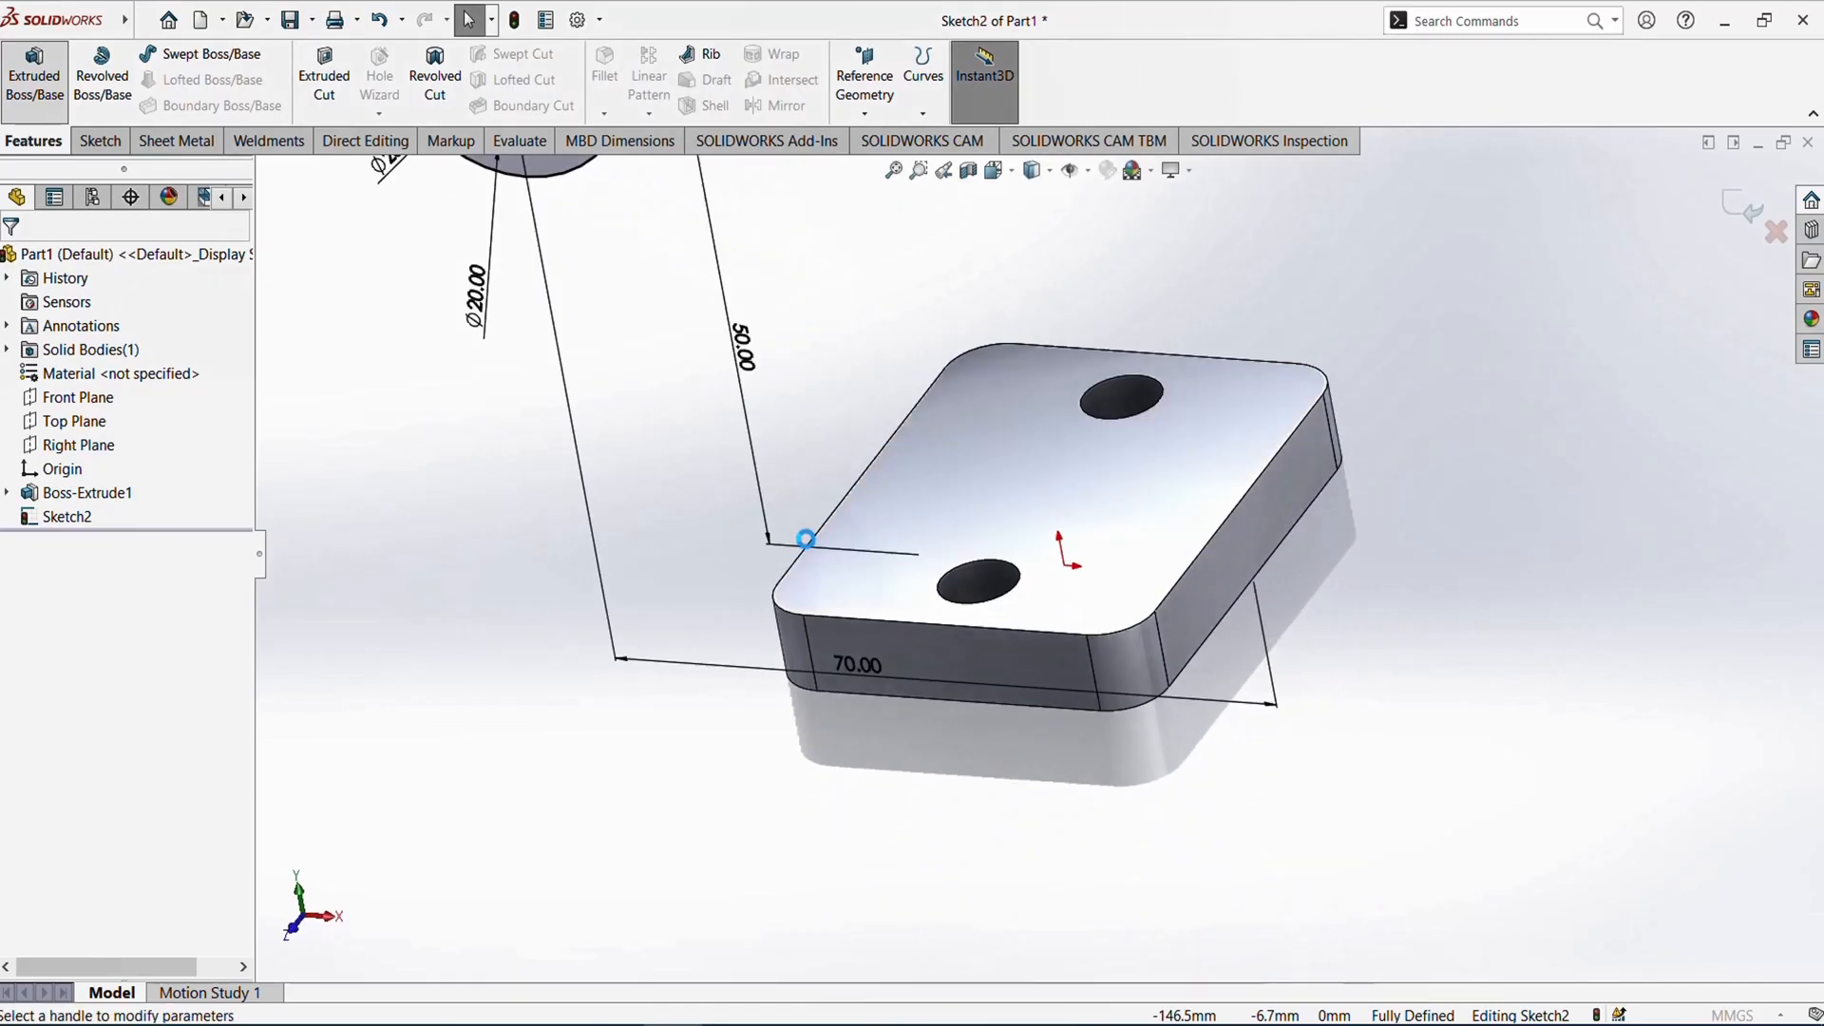
scroll(806, 539, up, 5)
middle_drag(828, 382, 841, 442)
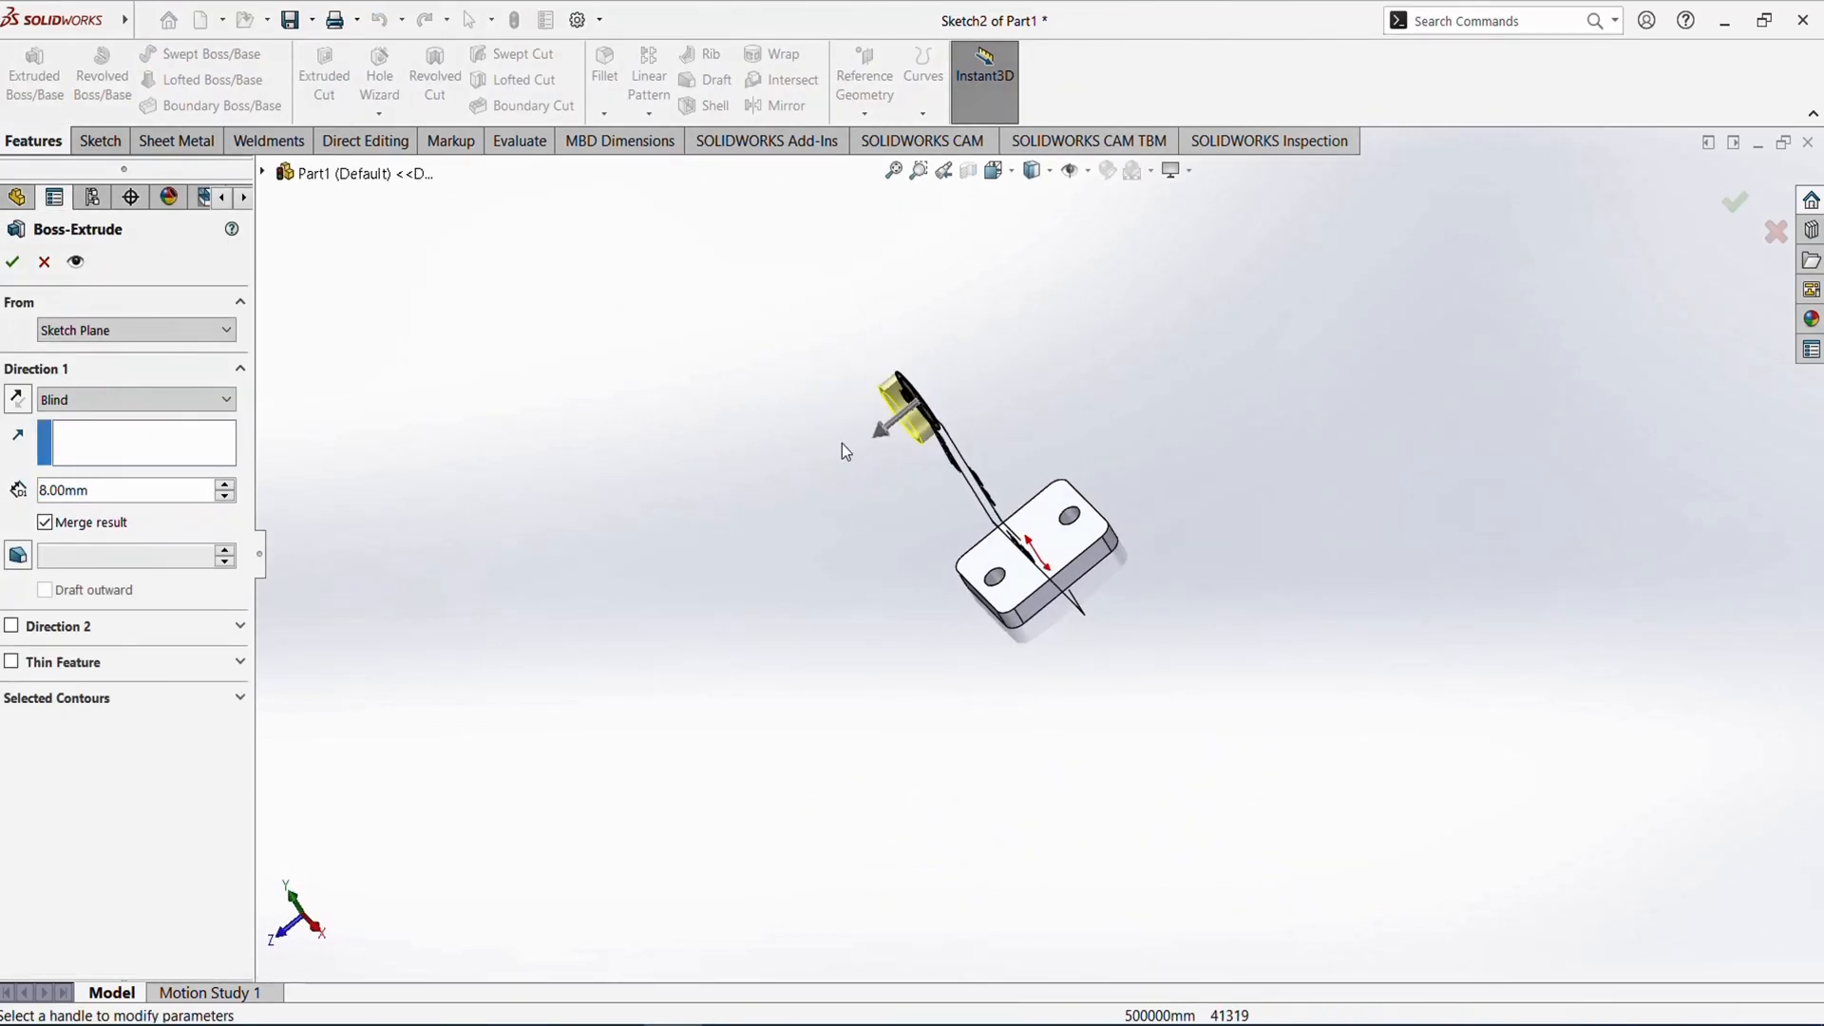
scroll(981, 440, down, 6)
mouse_move(972, 499)
middle_down()
mouse_move(1071, 386)
mouse_move(977, 454)
mouse_move(1009, 475)
mouse_move(954, 492)
mouse_move(1058, 521)
mouse_move(1051, 500)
mouse_move(1048, 530)
middle_up()
scroll(988, 493, up, 3)
scroll(1004, 506, down, 3)
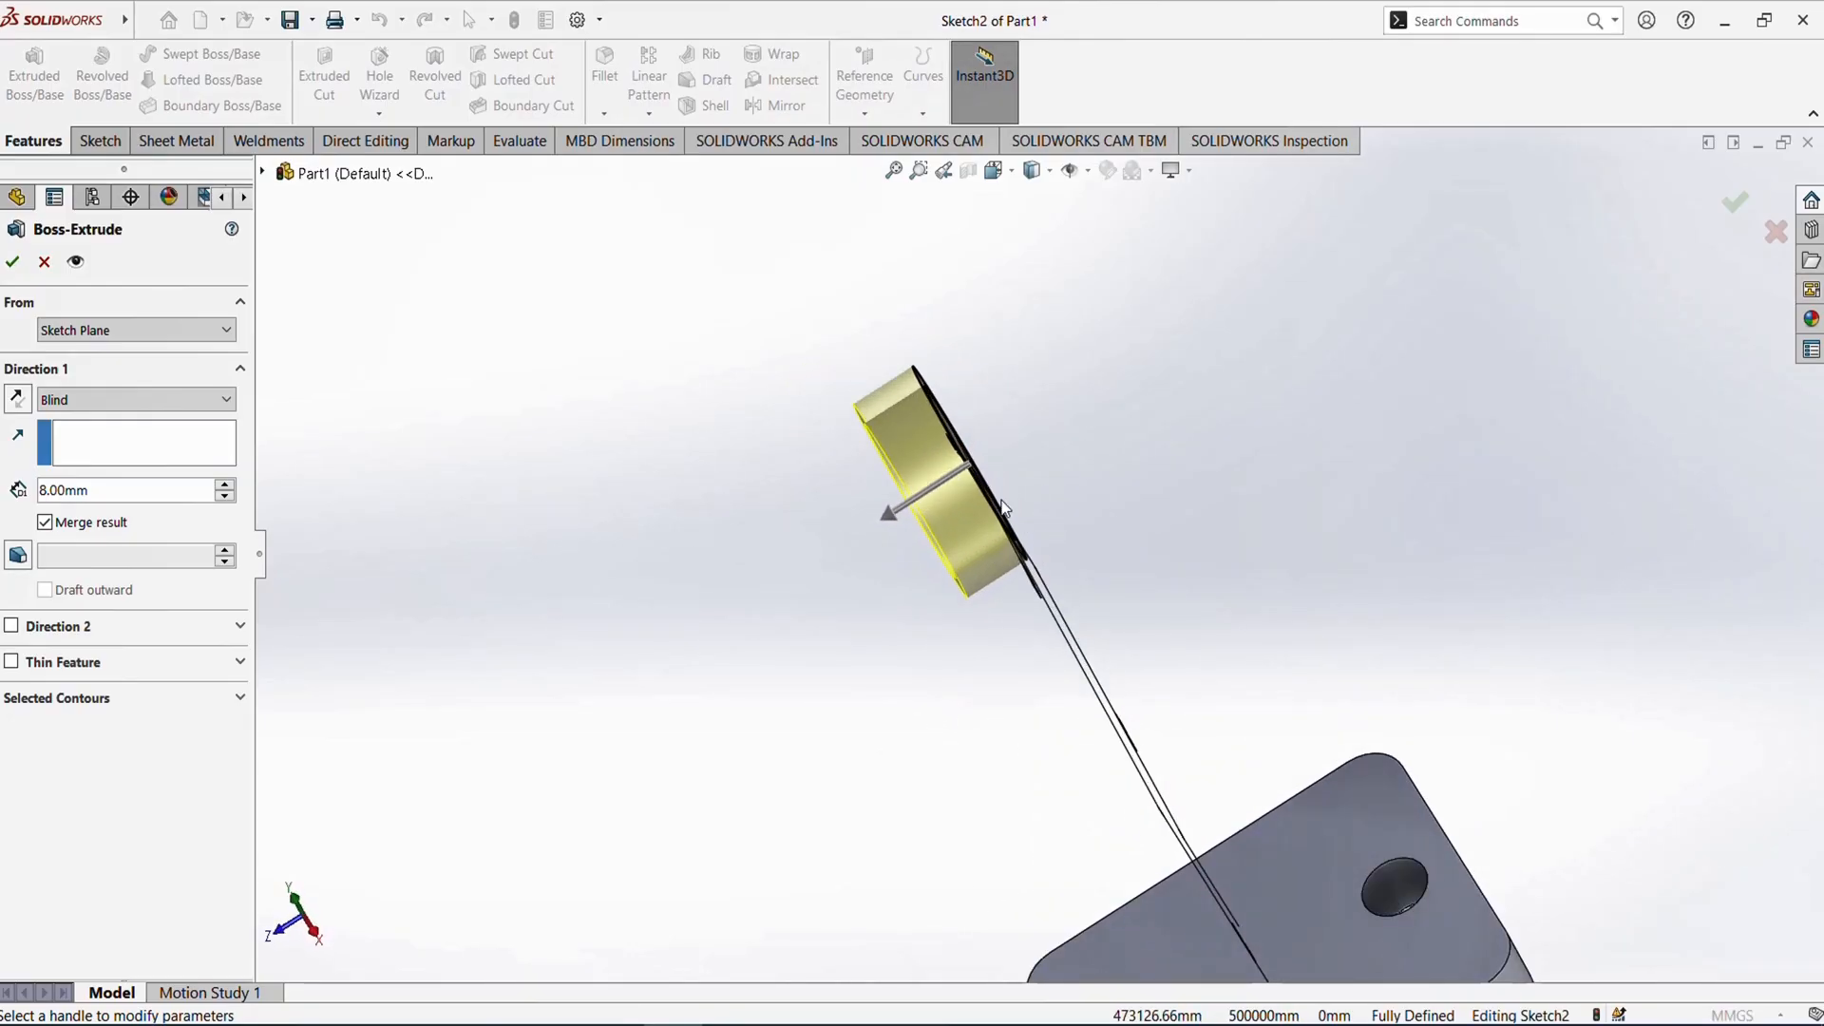
click(161, 399)
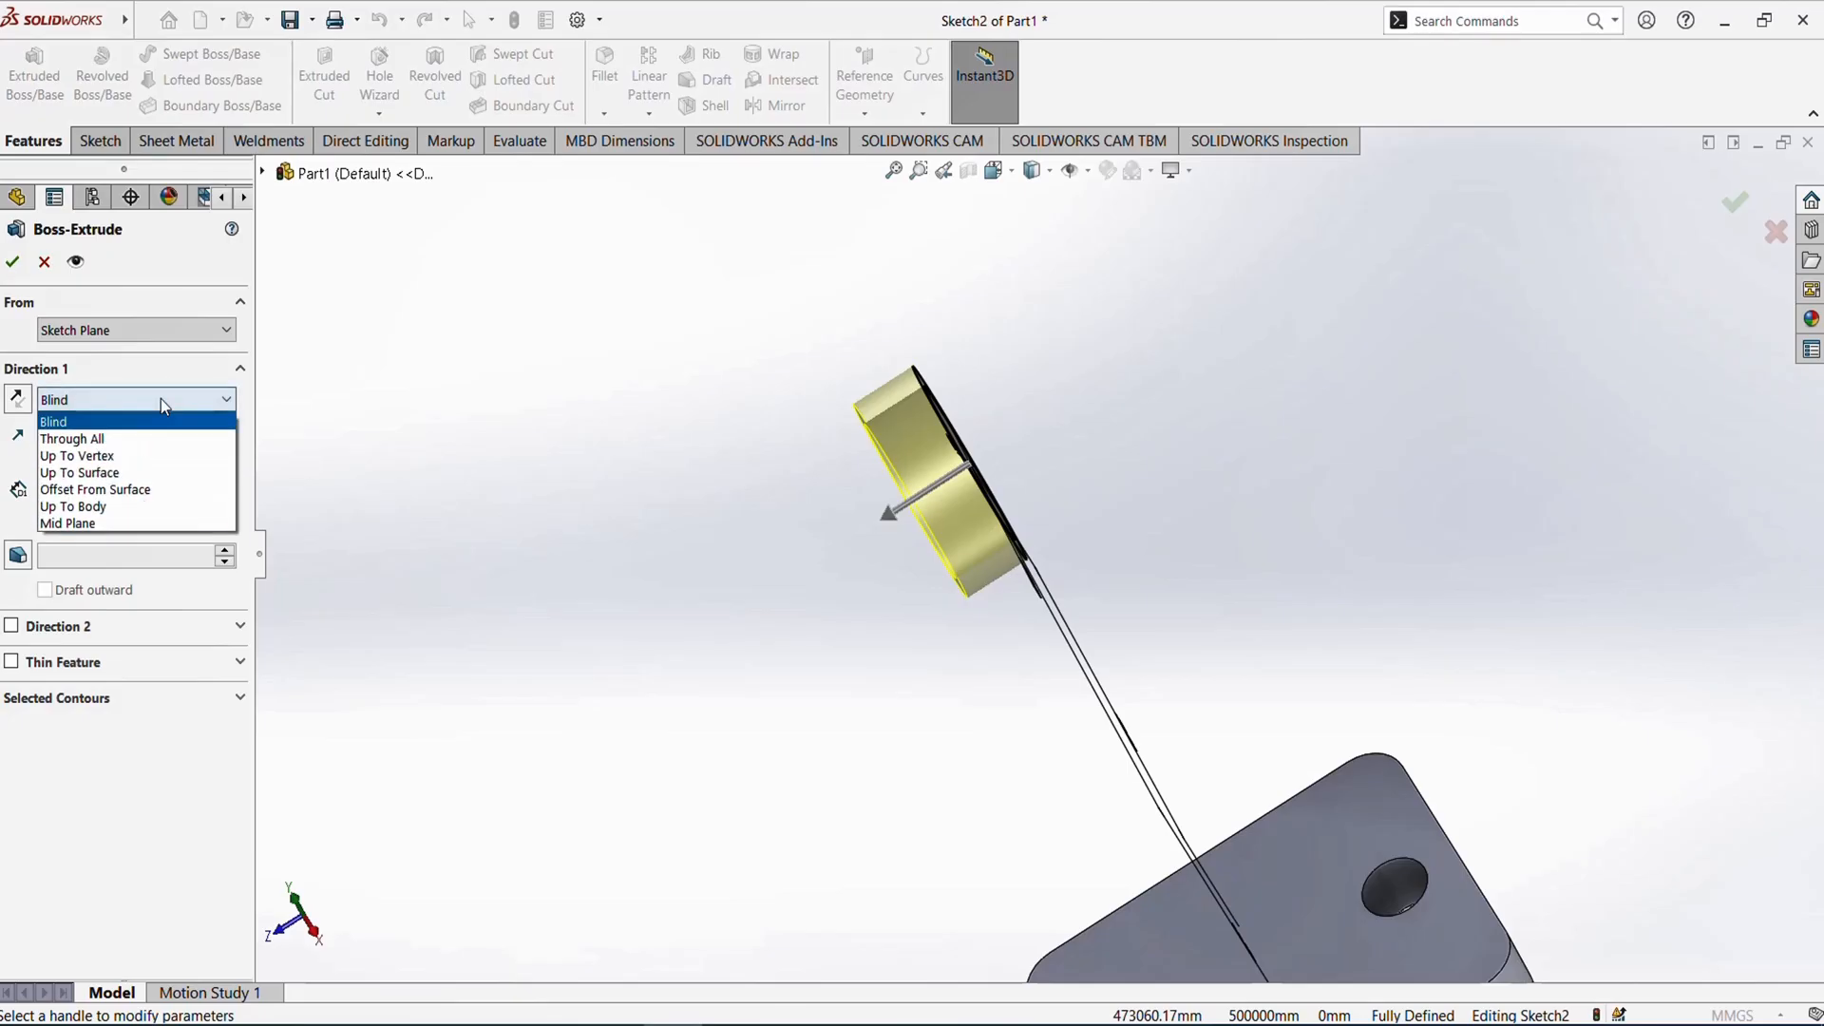
click(124, 524)
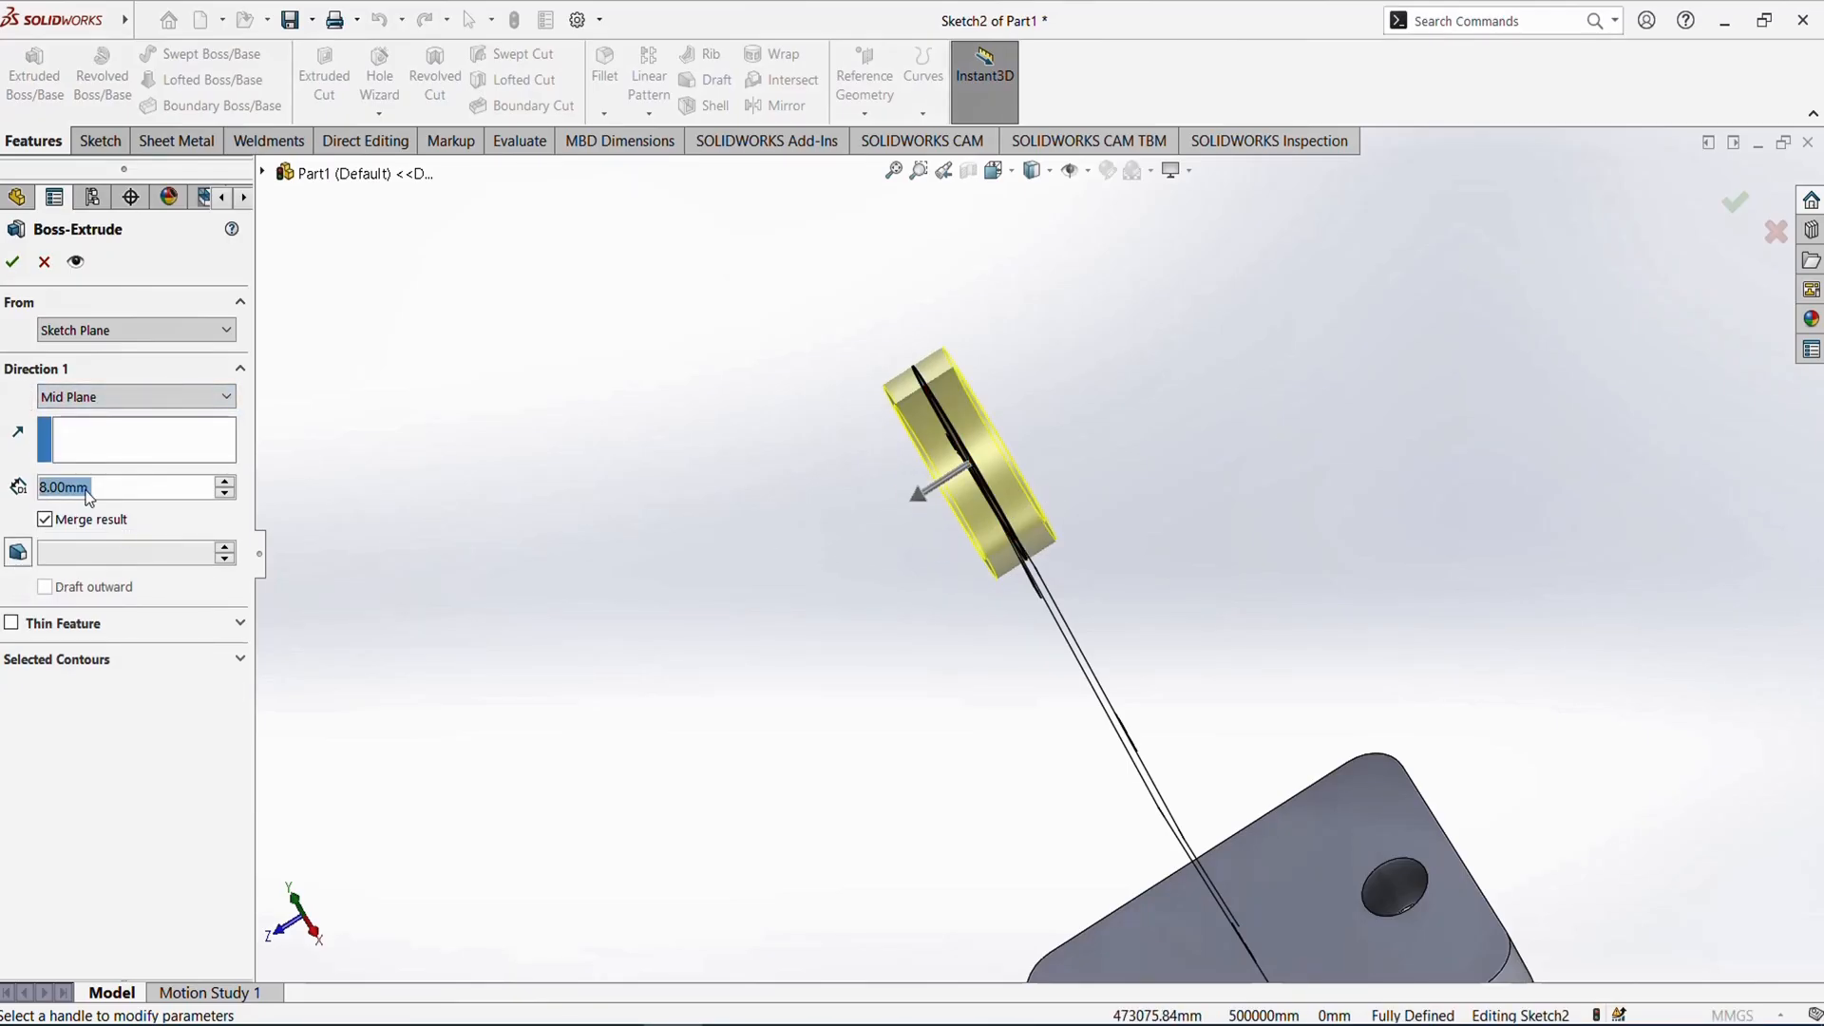
text(25)
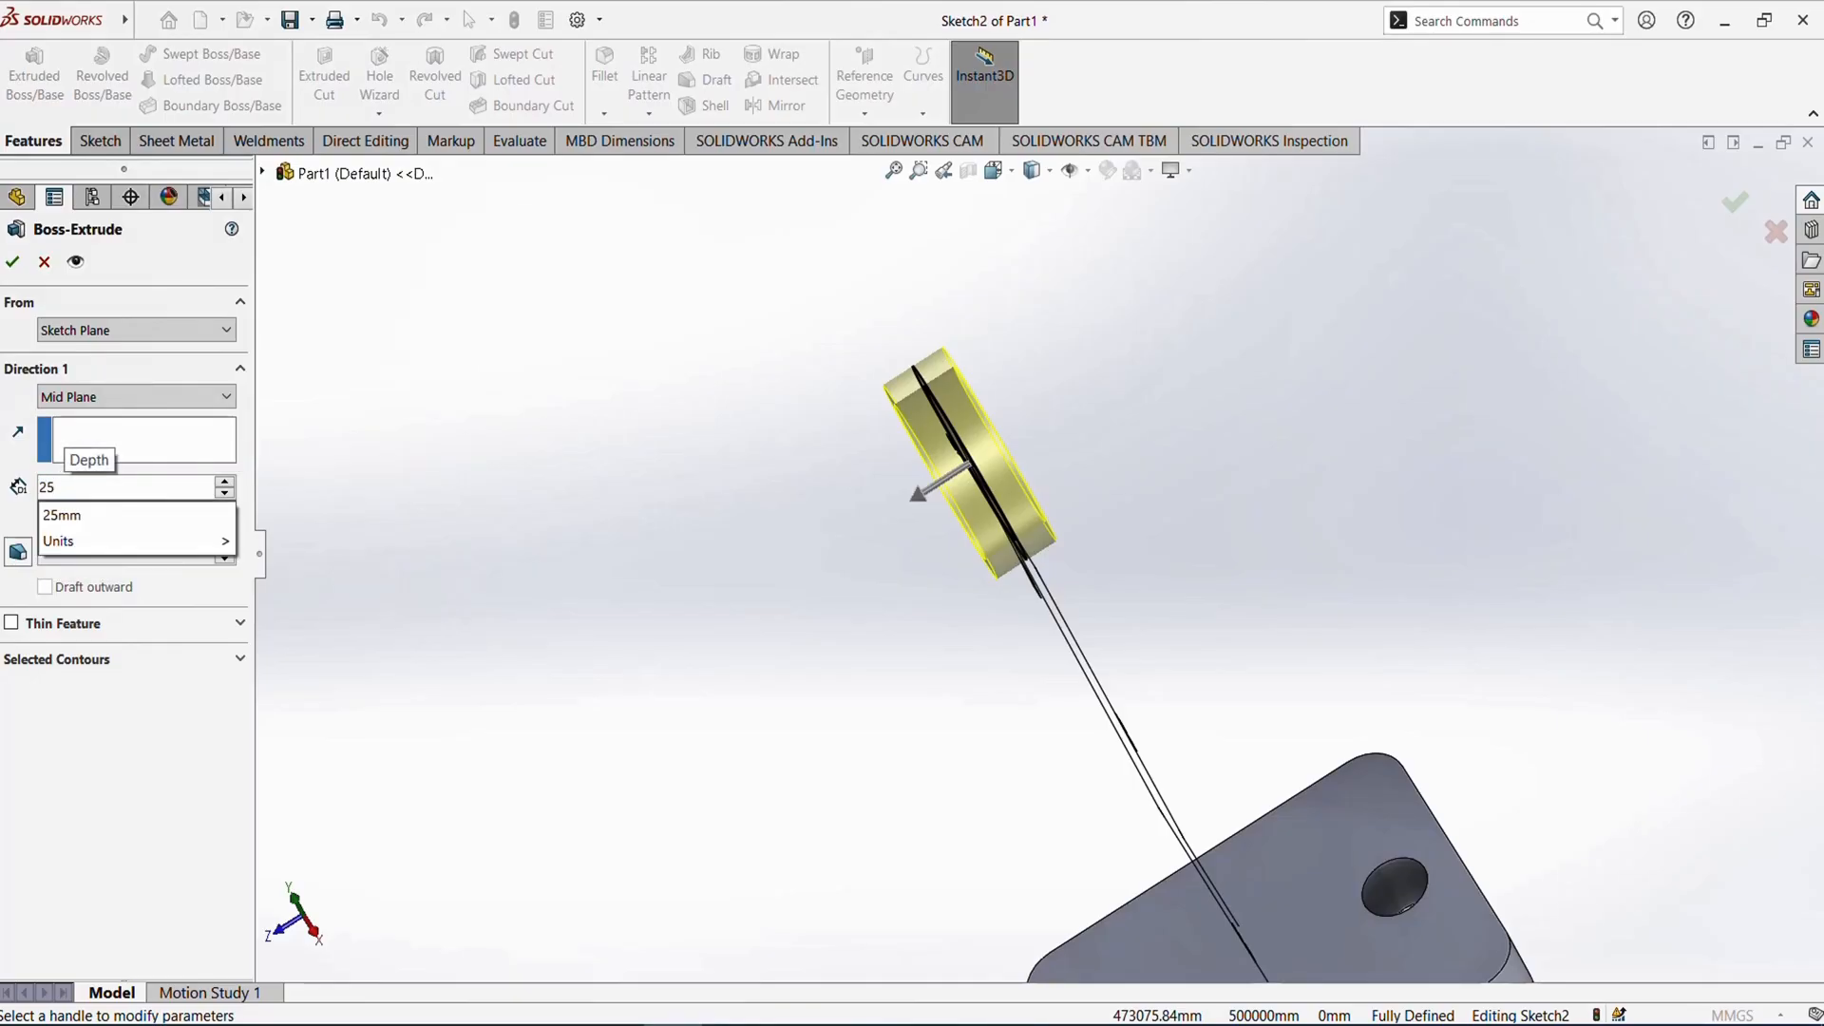
key(Return)
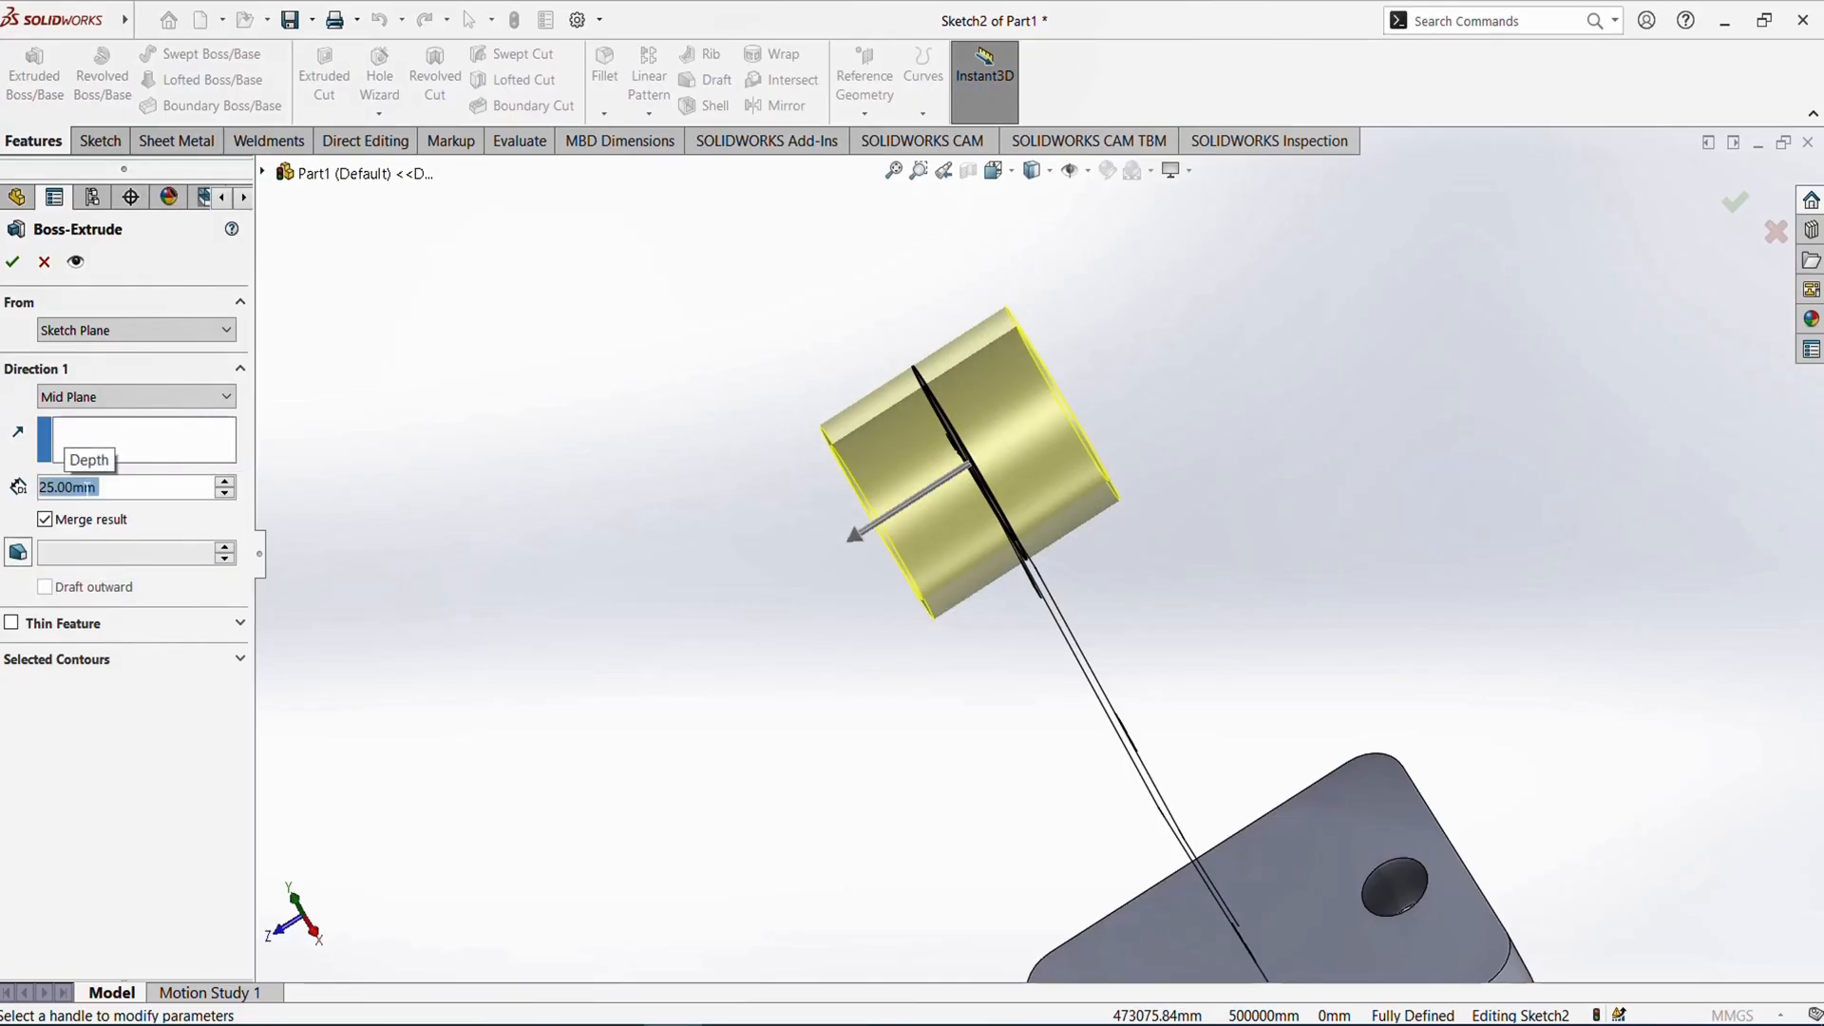
click(12, 262)
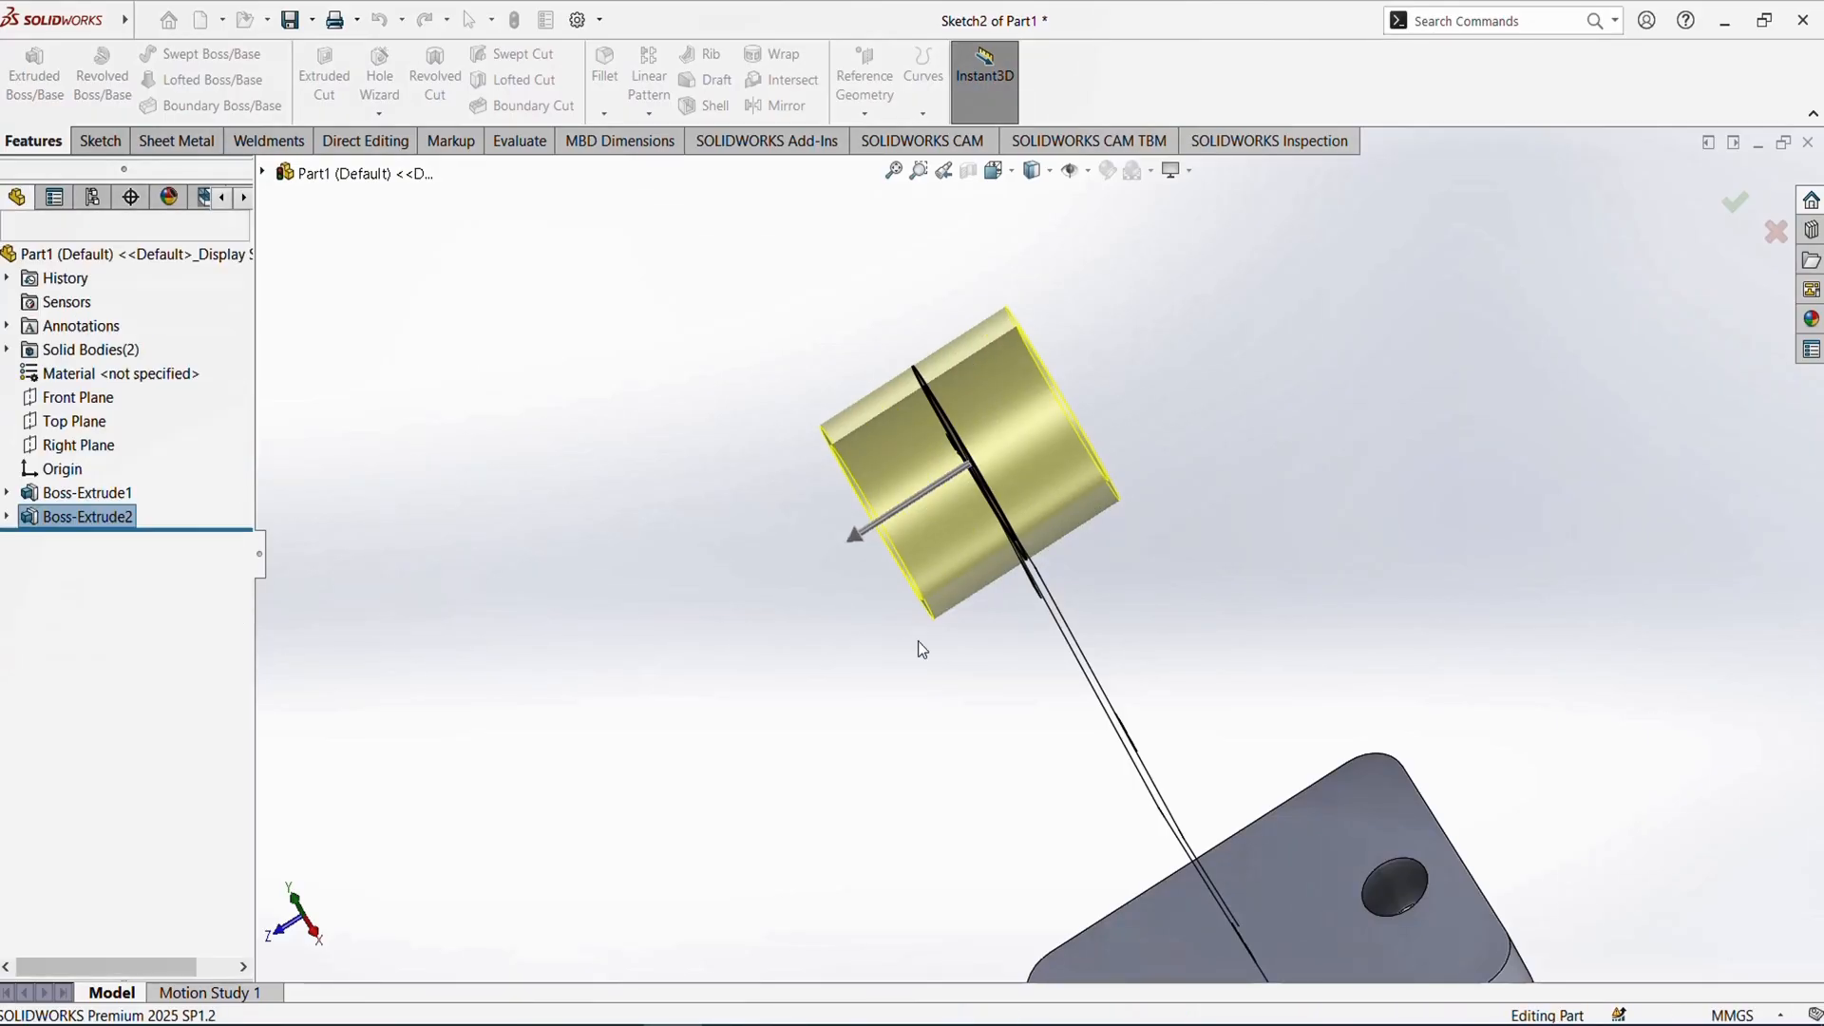
middle_drag(1022, 635, 1050, 567)
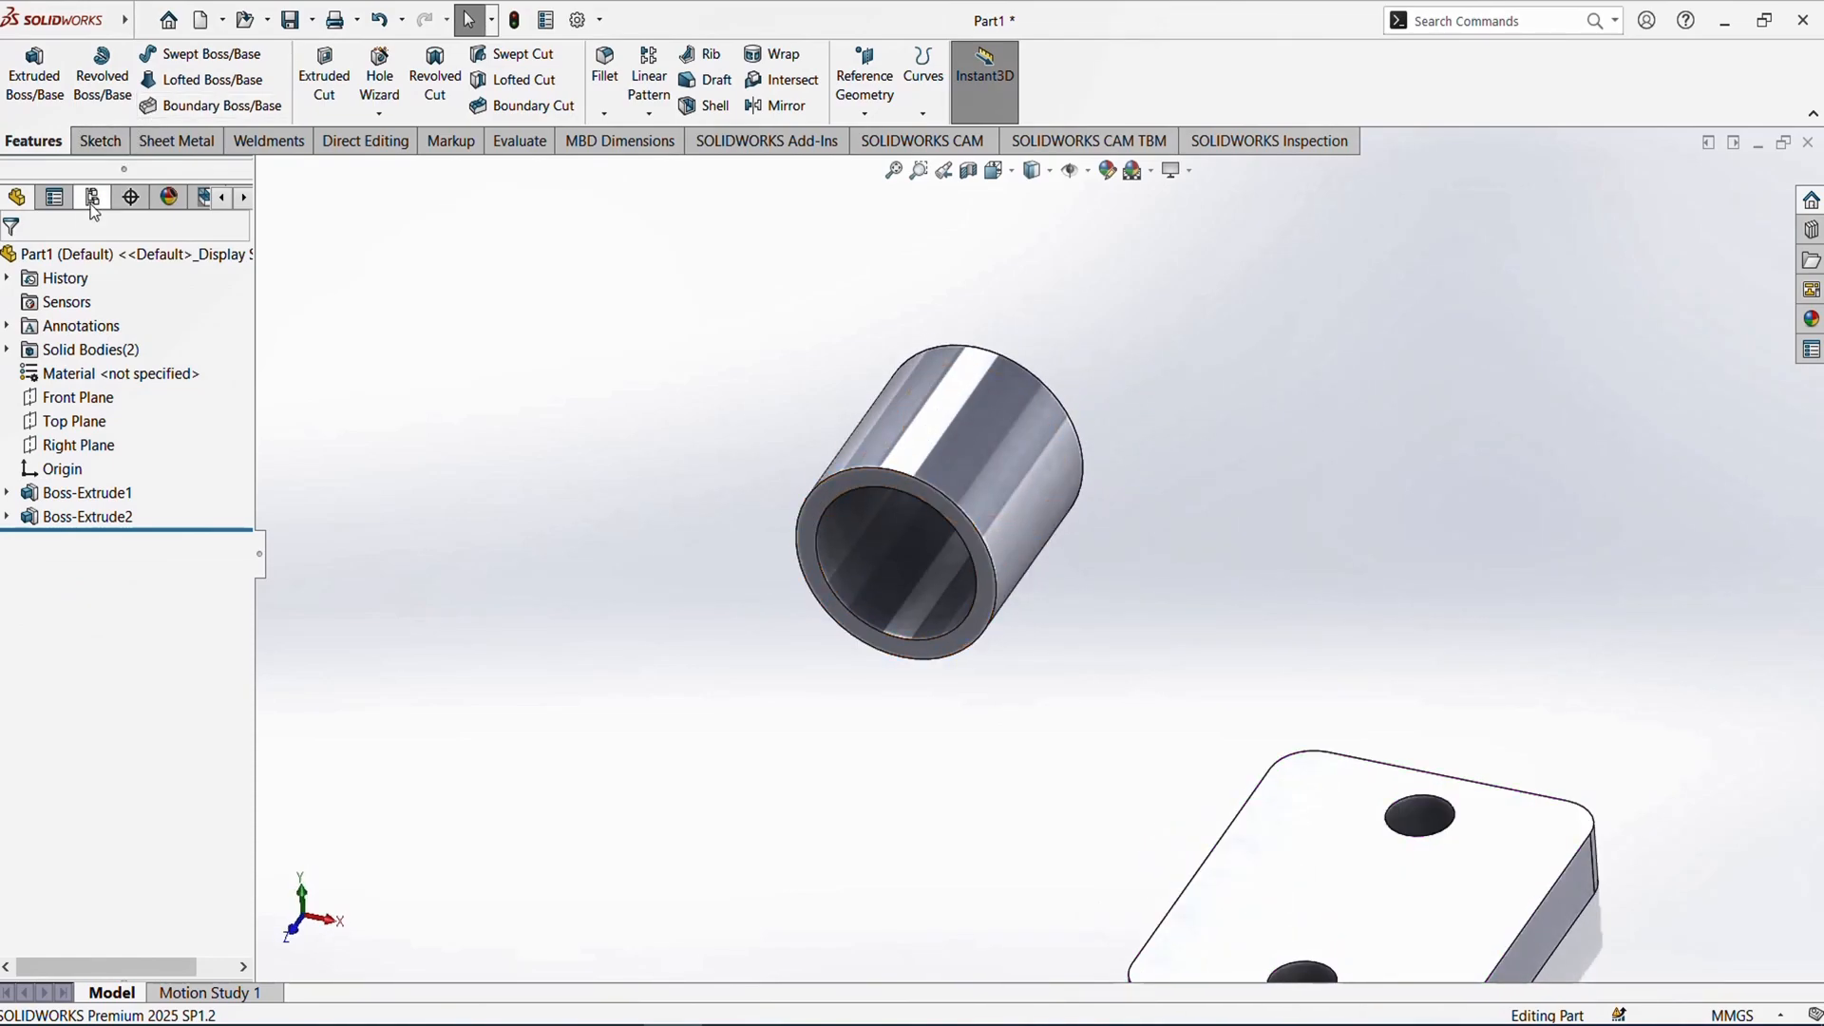
- Check the ring's chamfer size in the reference drawing's top view and start a Chamfer with a 2 mm distance
click(698, 1022)
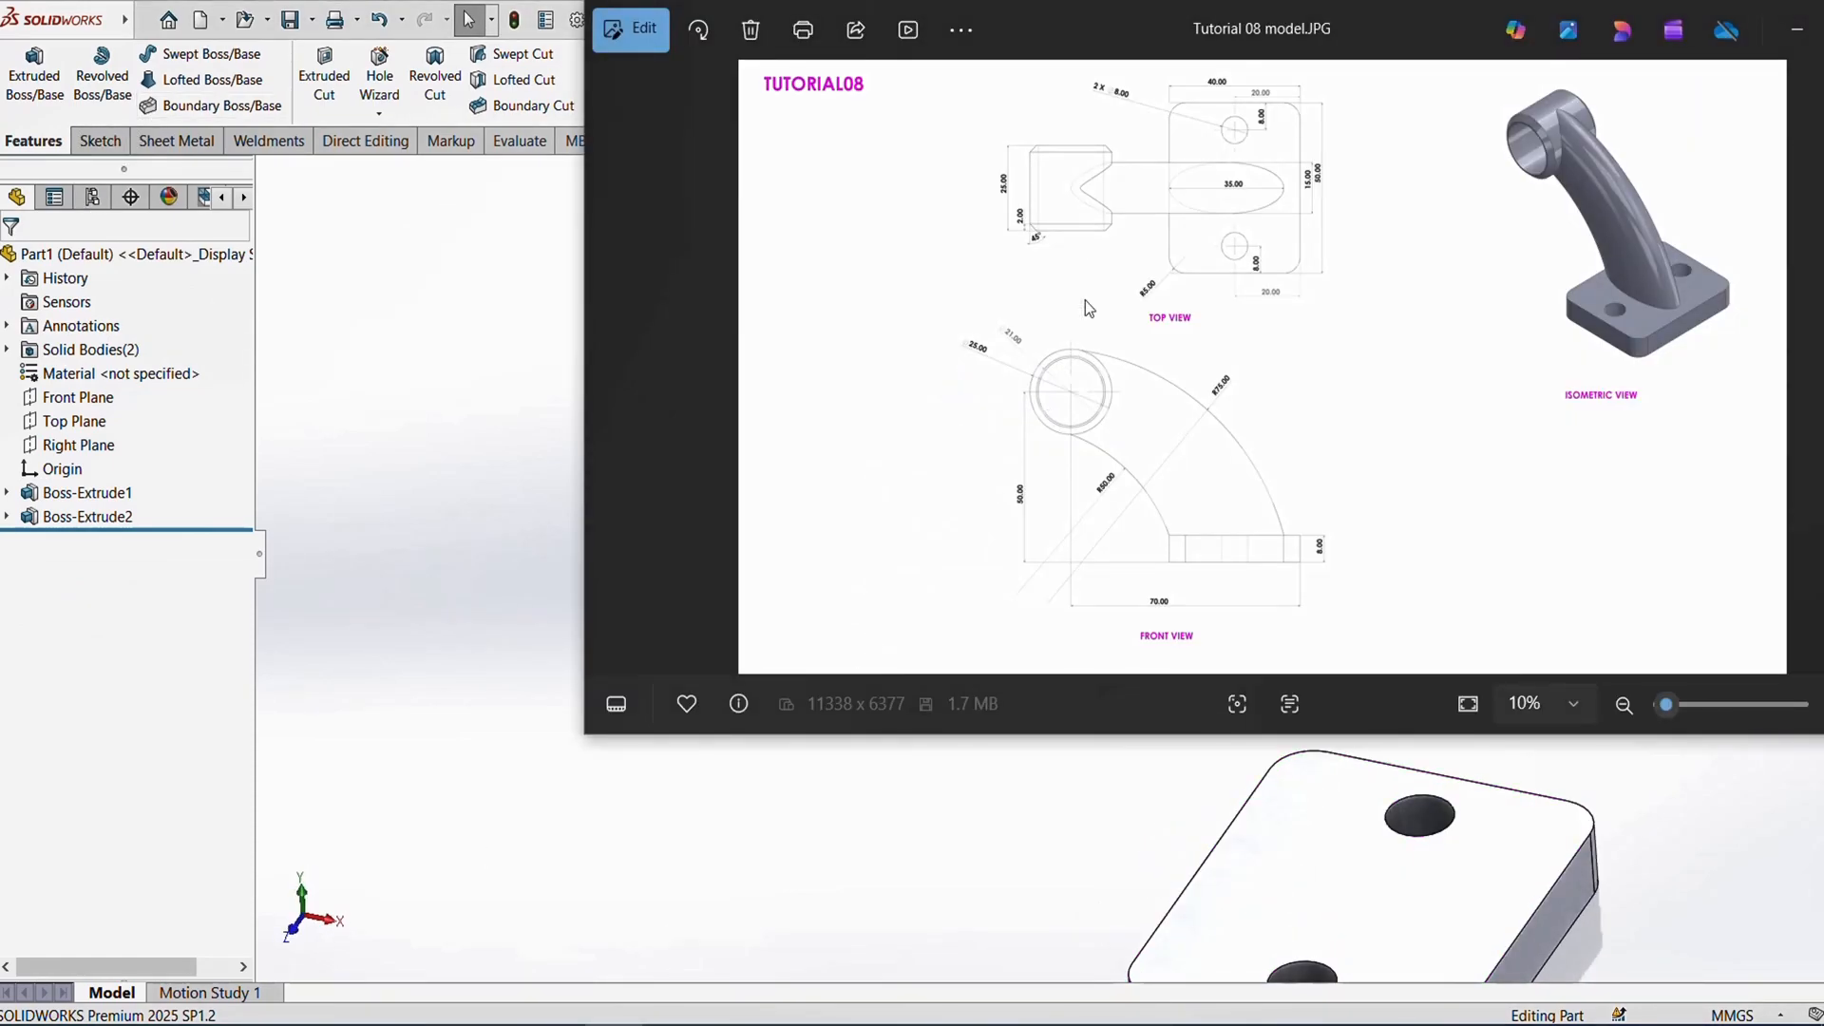
scroll(1035, 228, up, 6)
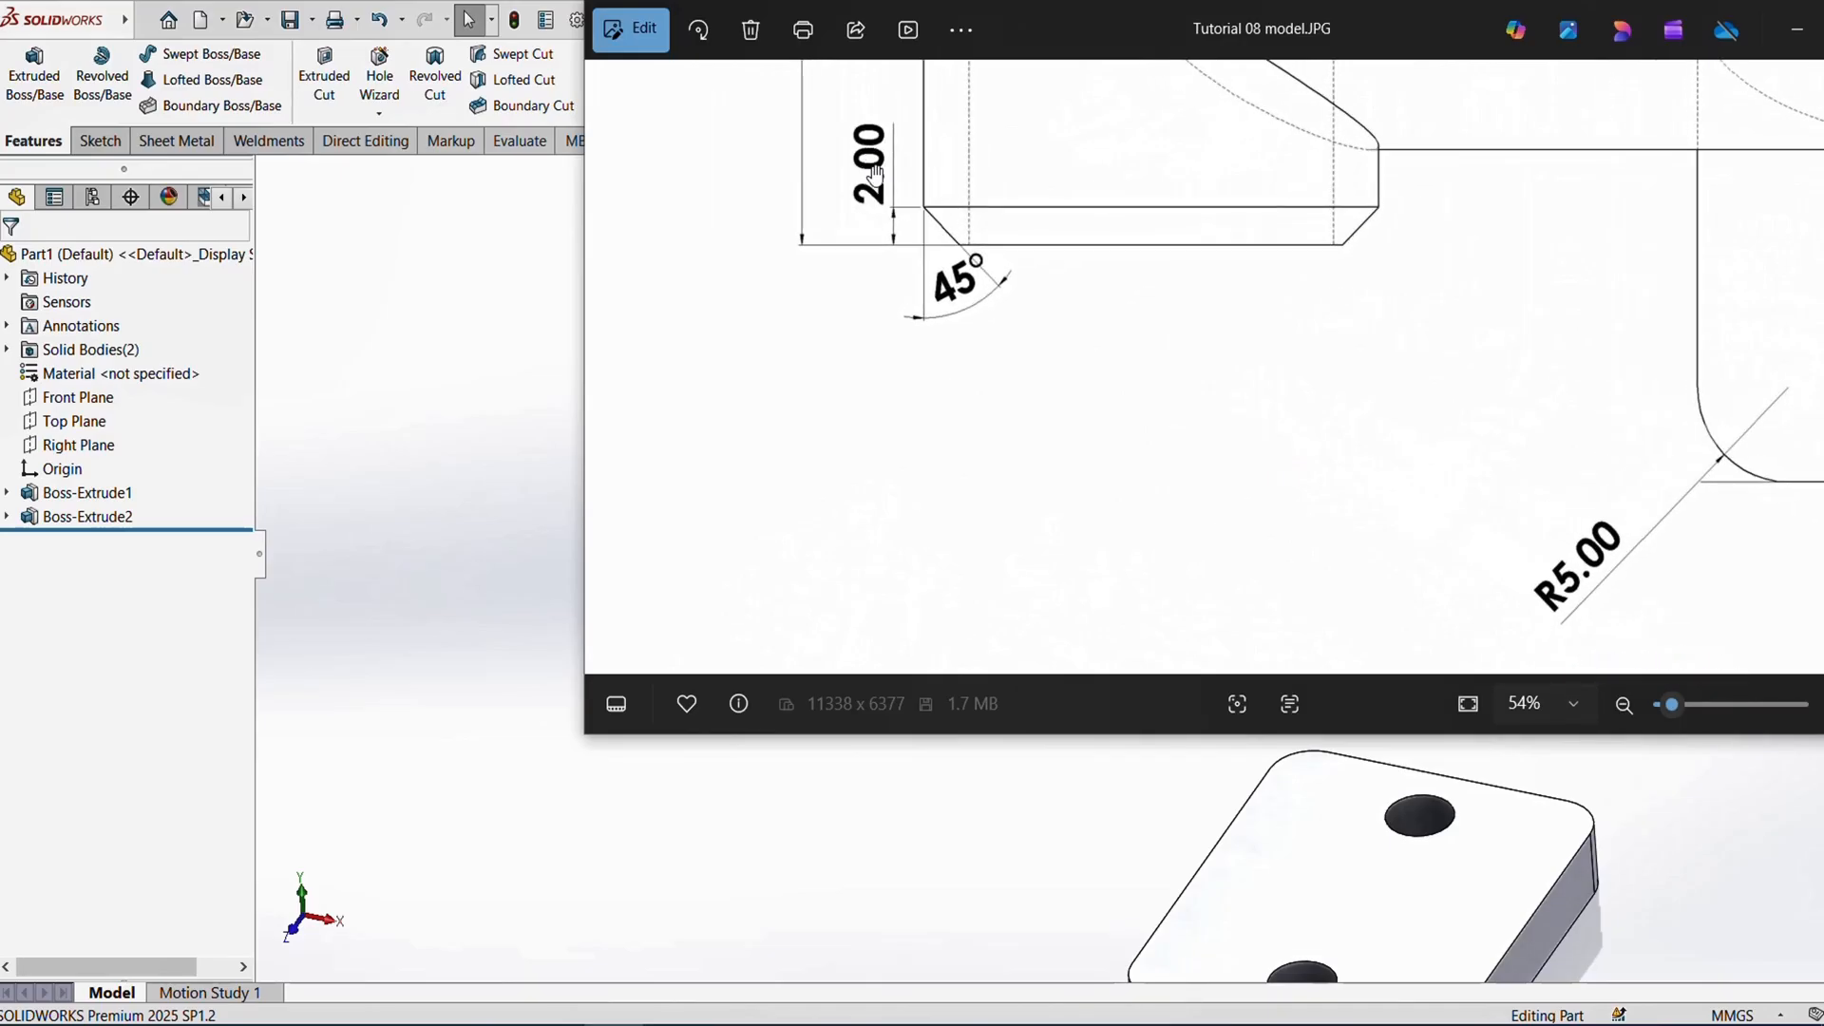
scroll(946, 346, down, 6)
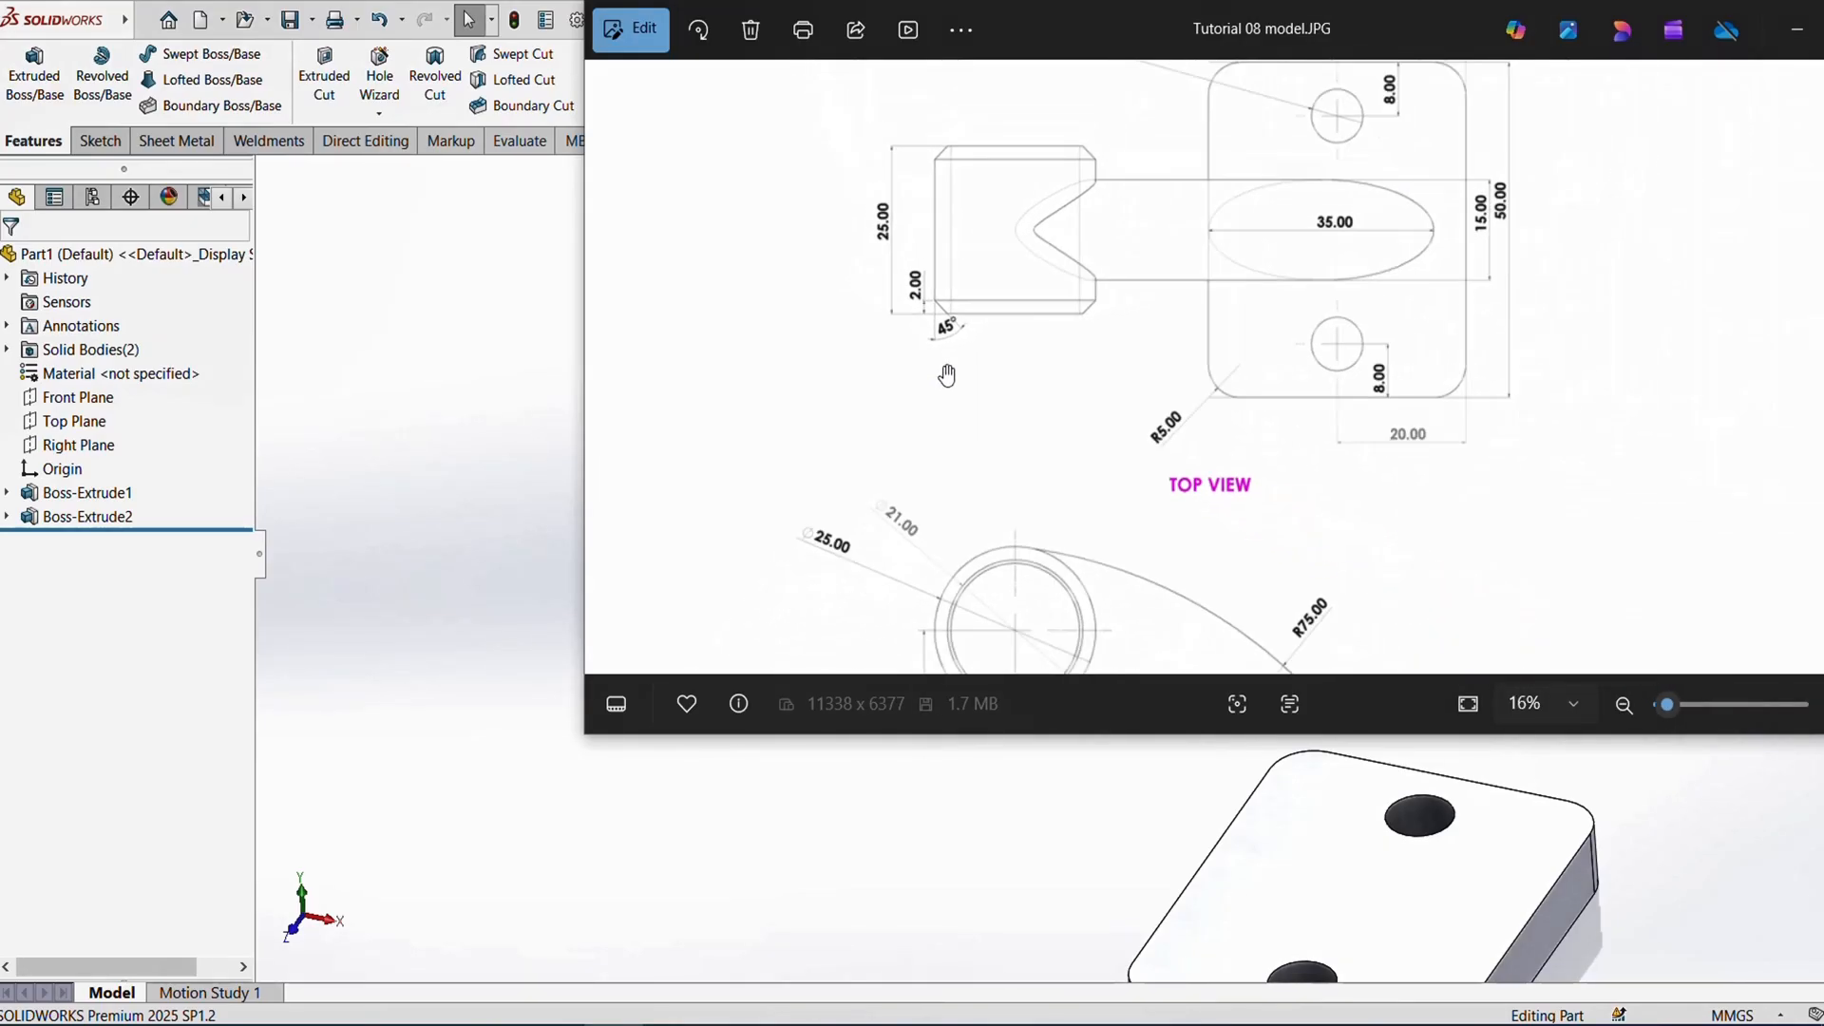
click(442, 403)
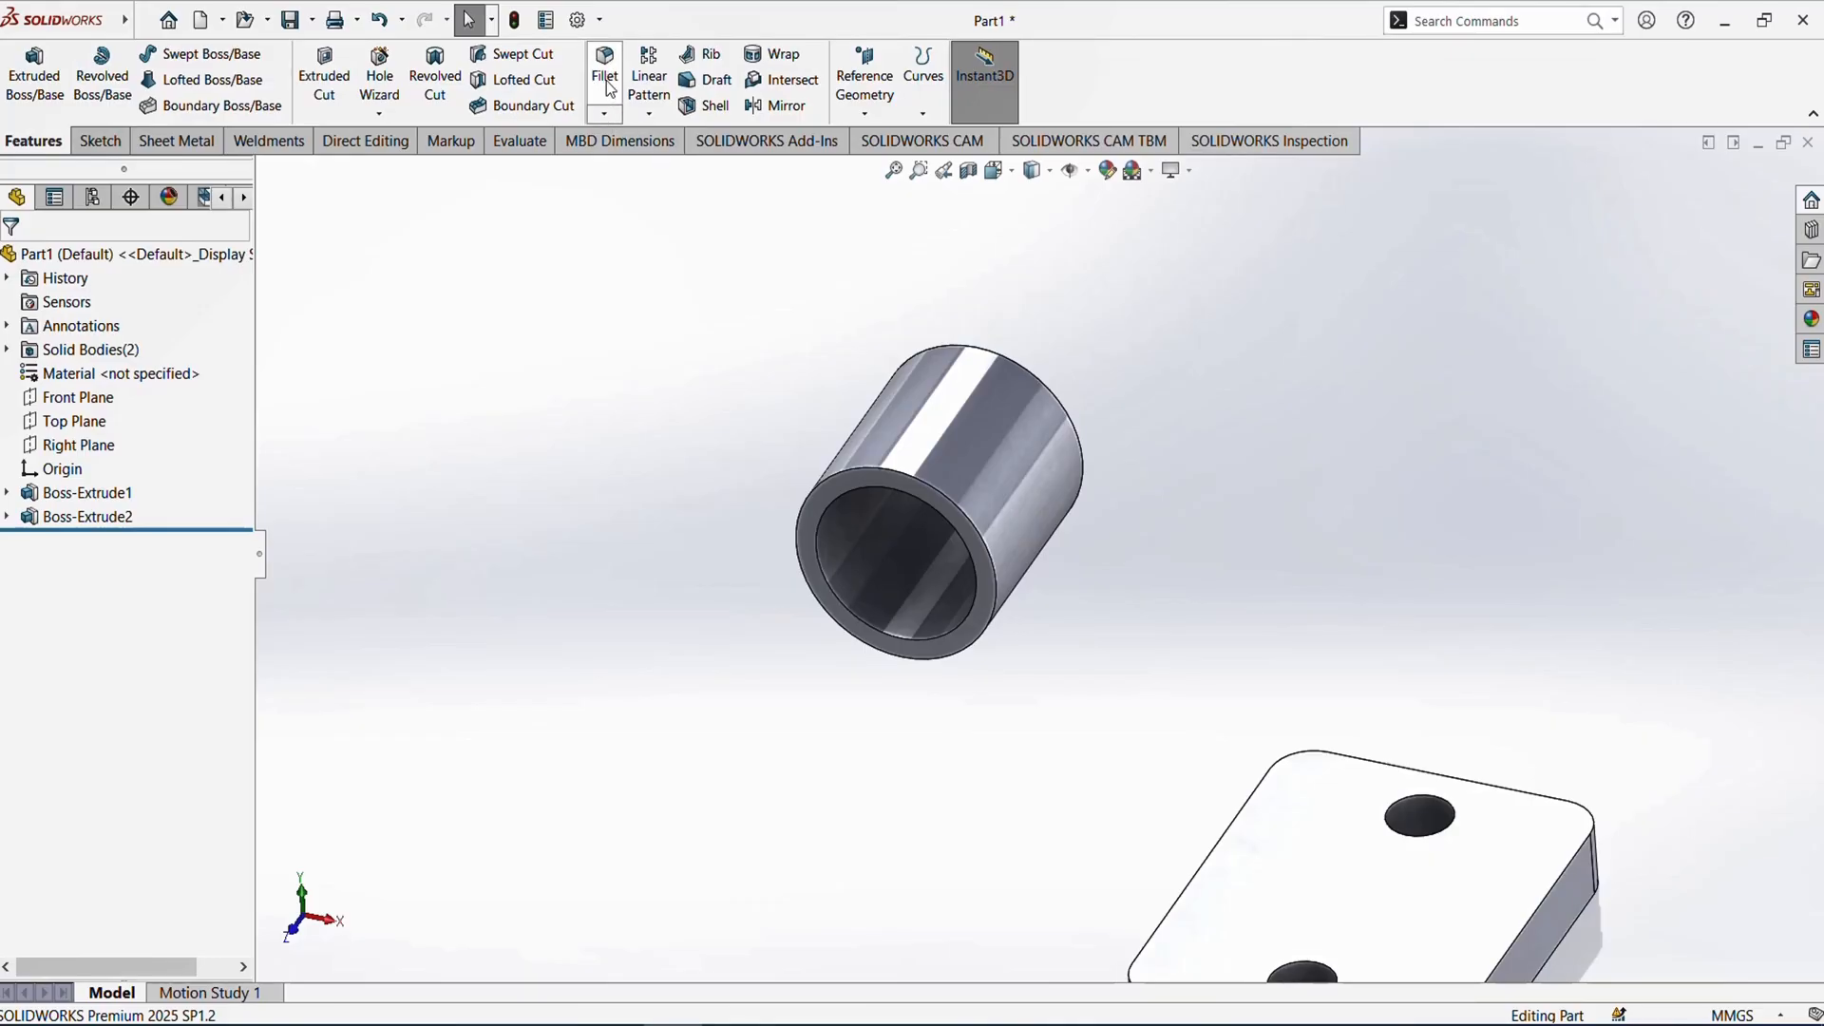
click(606, 115)
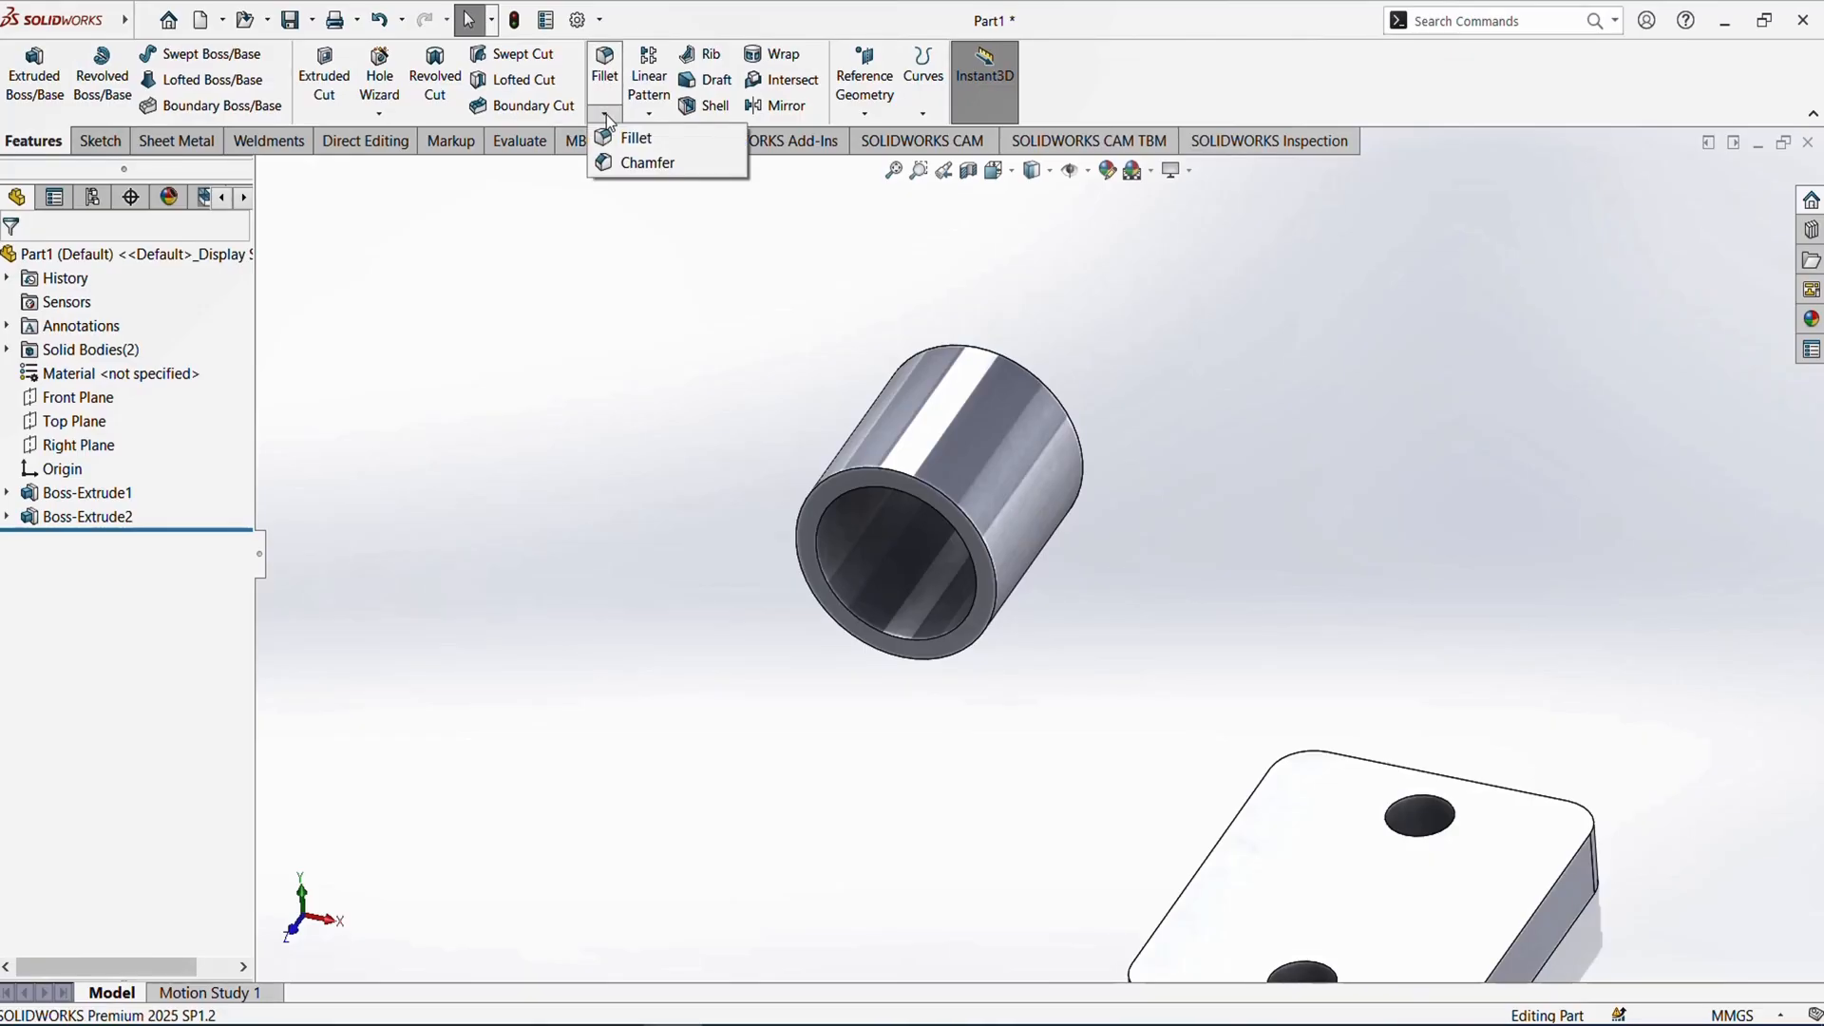
click(634, 169)
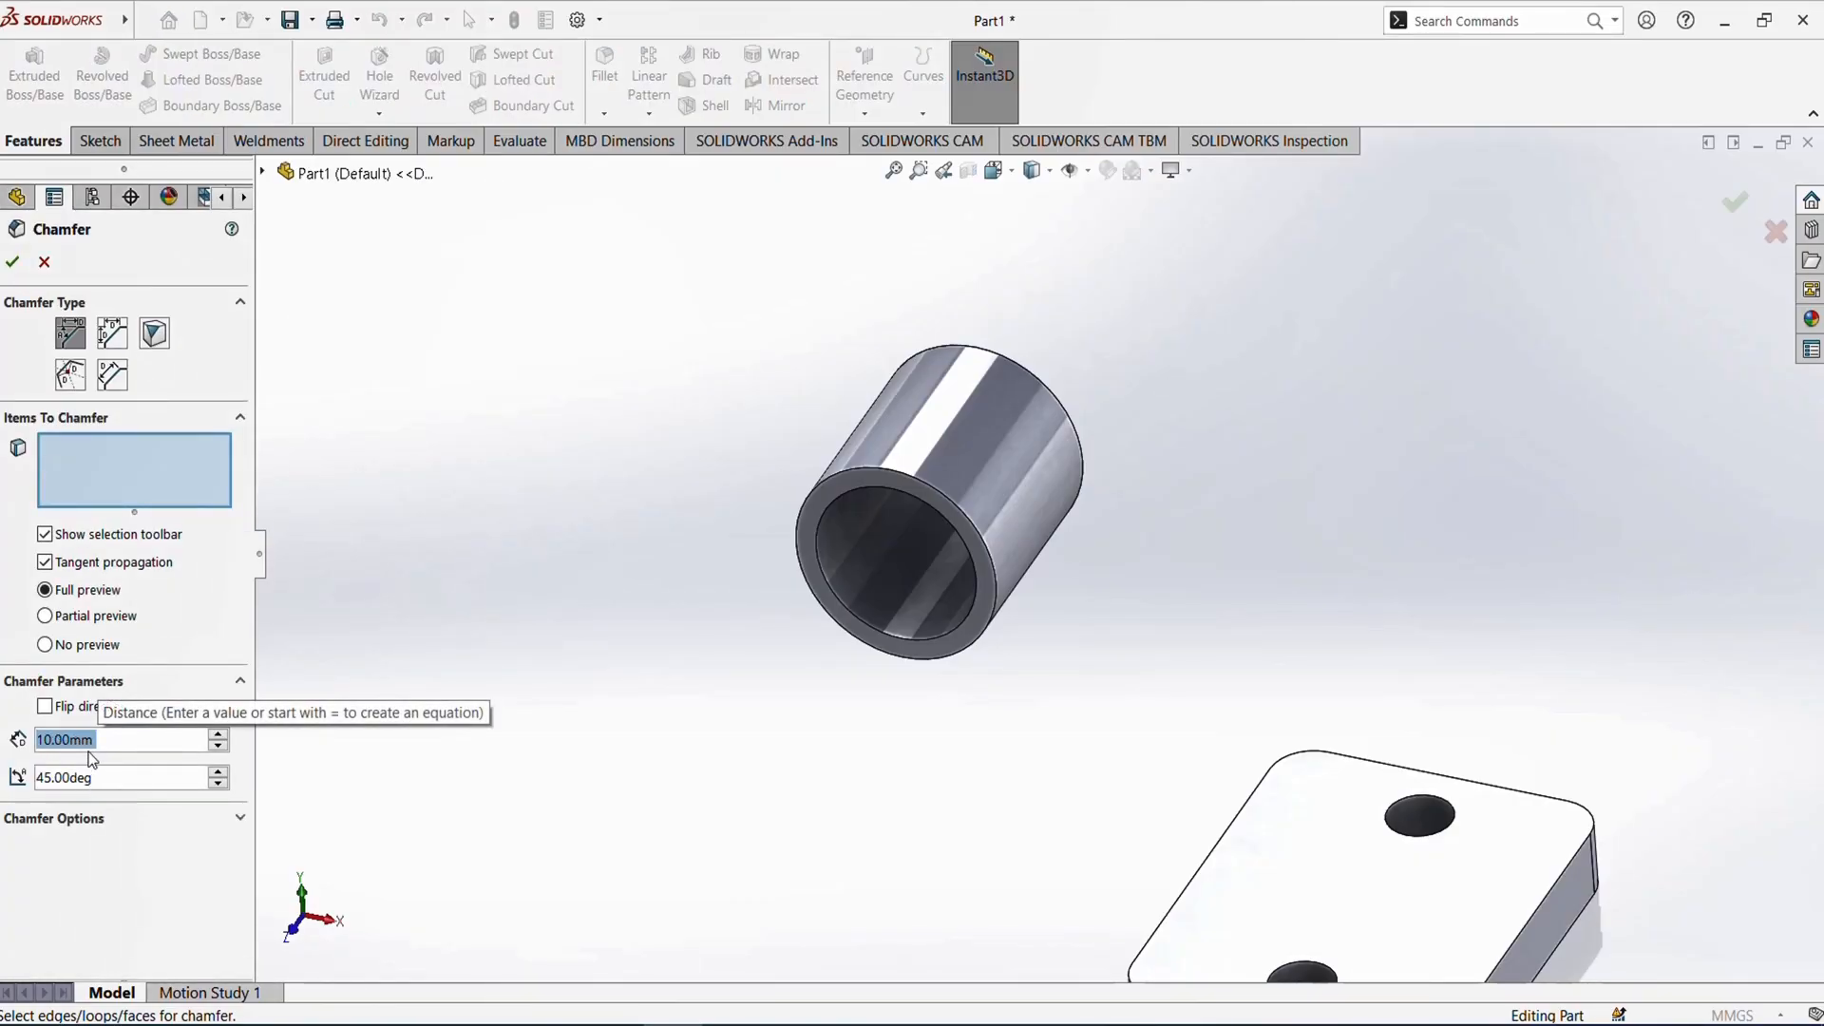
text(2)
key(Return)
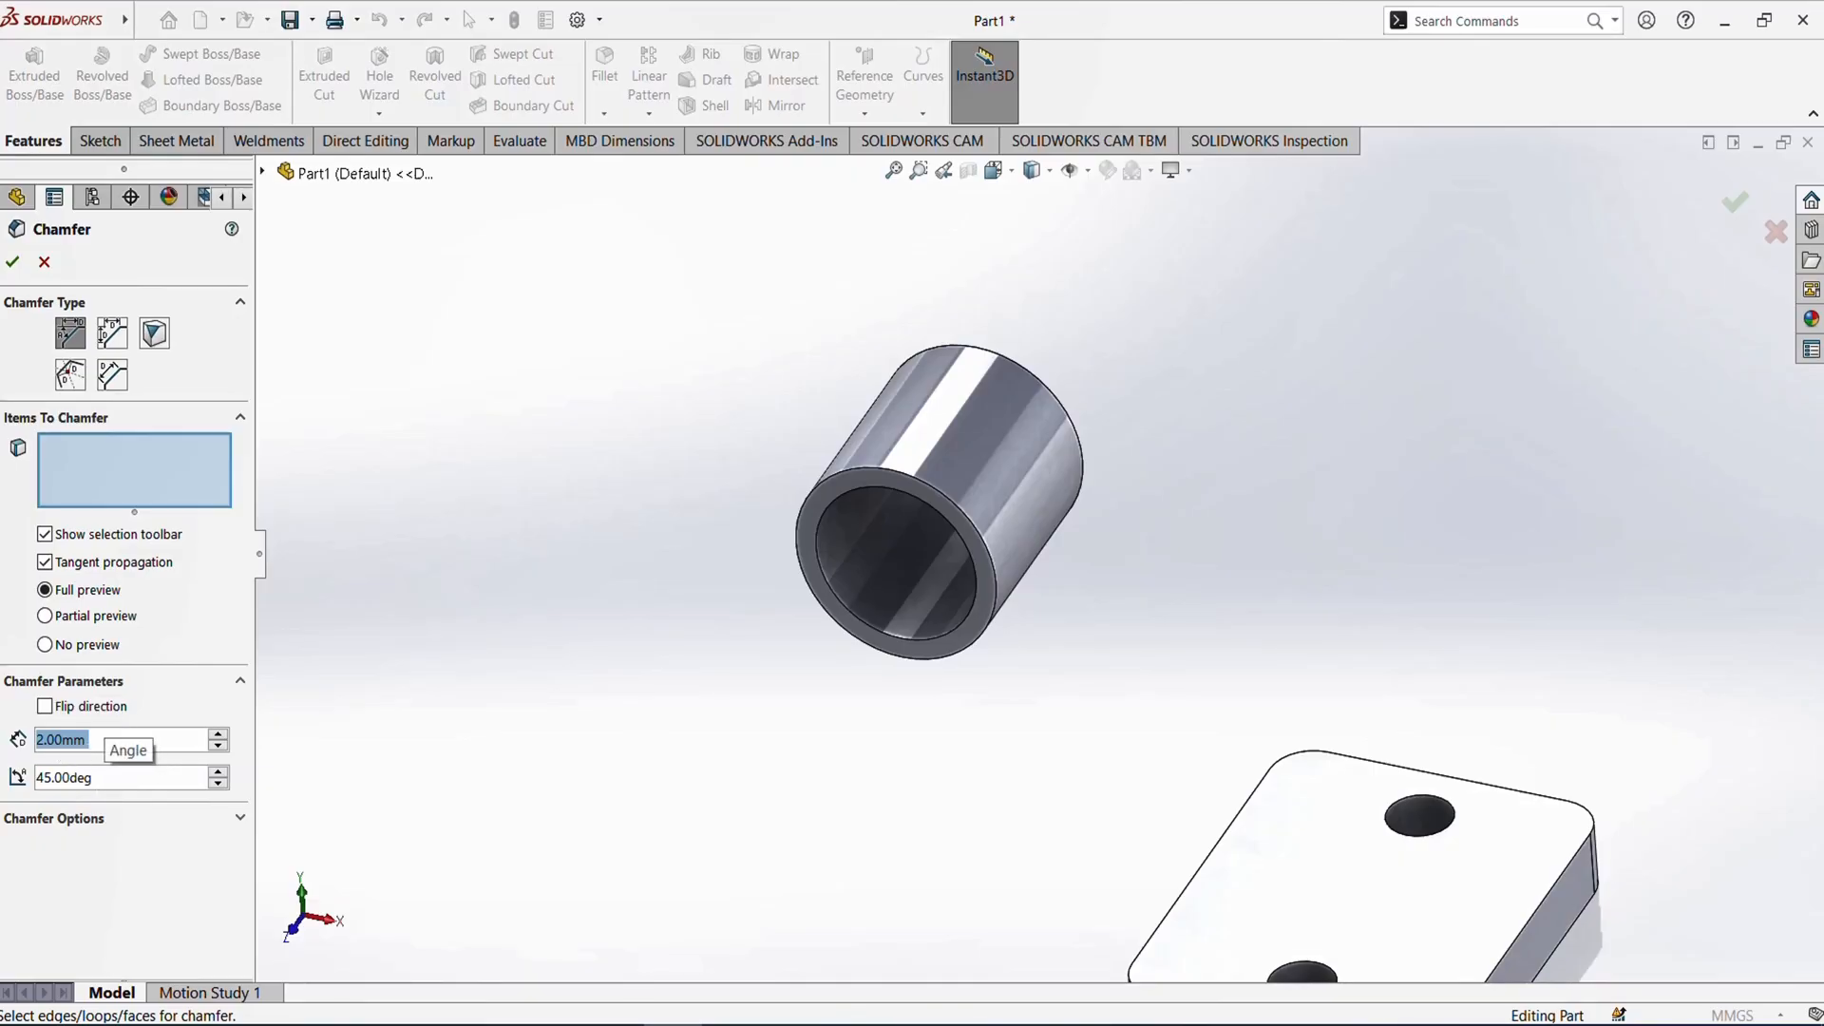
- Apply the chamfer to the ring's outer circular edges at both ends
click(106, 454)
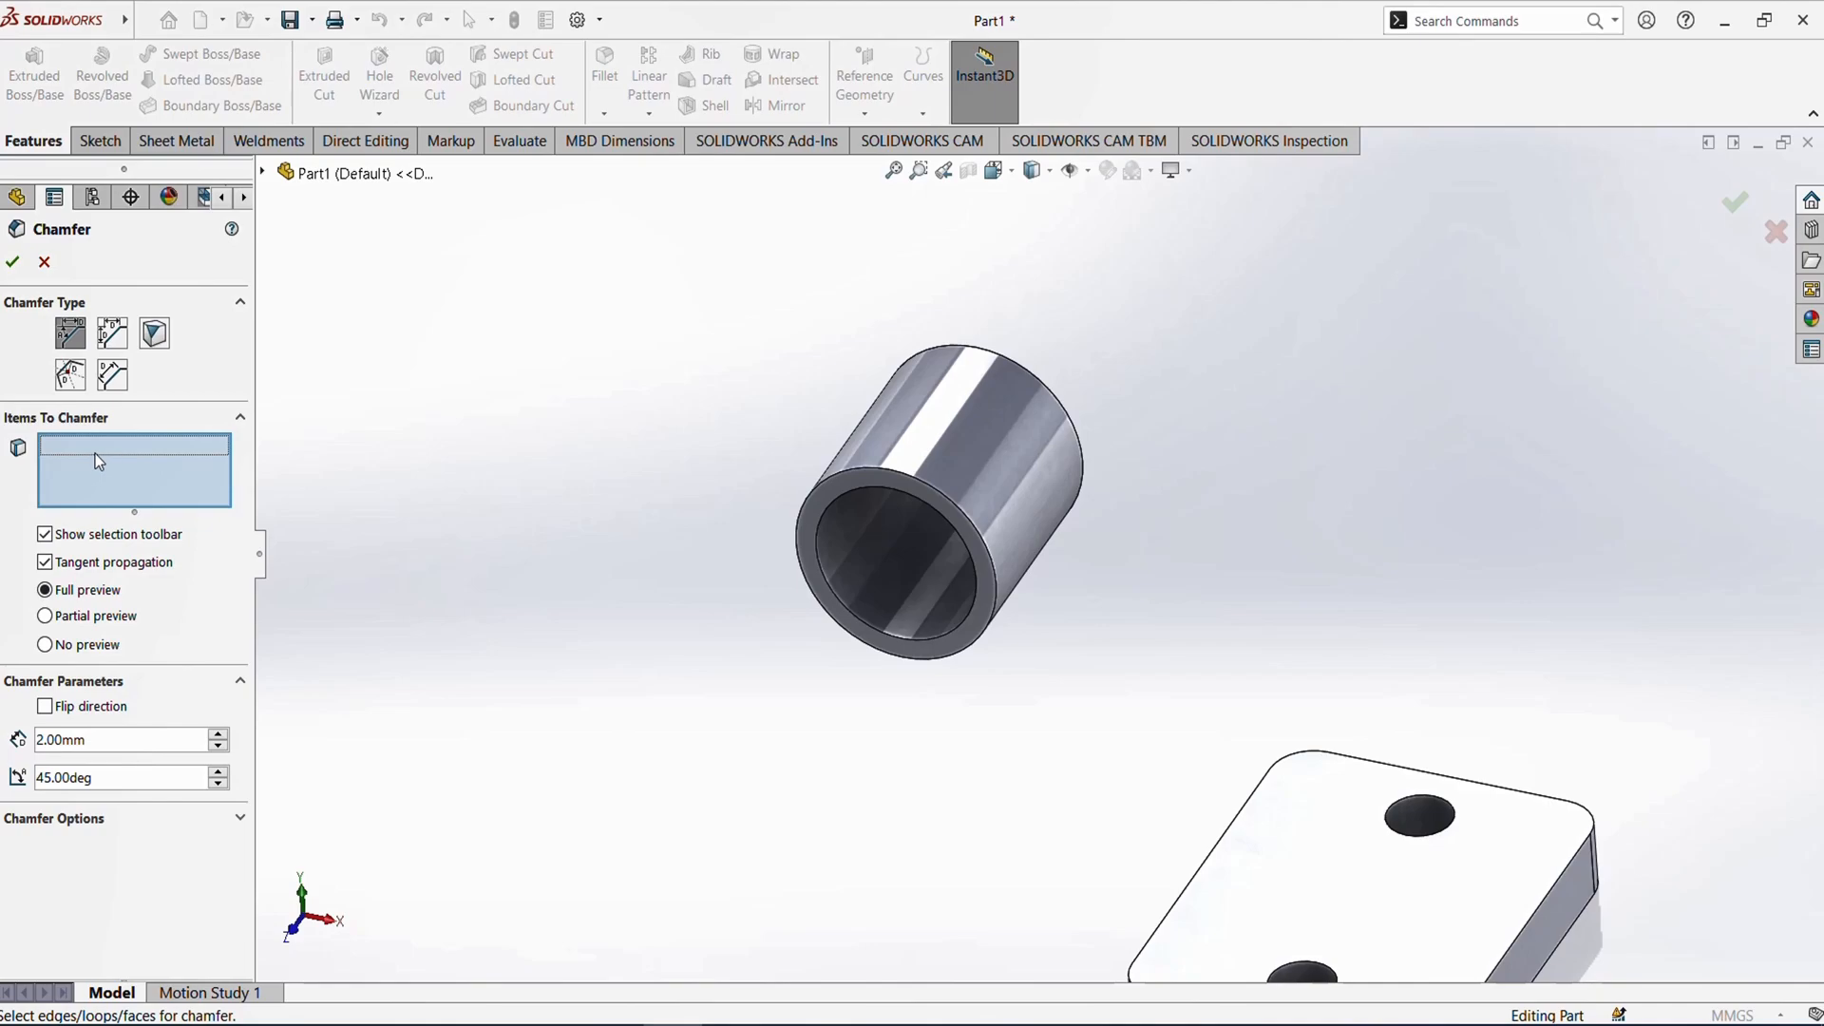
click(938, 494)
middle_drag(1120, 631, 1402, 550)
scroll(1181, 509, down, 3)
click(1358, 463)
scroll(1402, 550, up, 5)
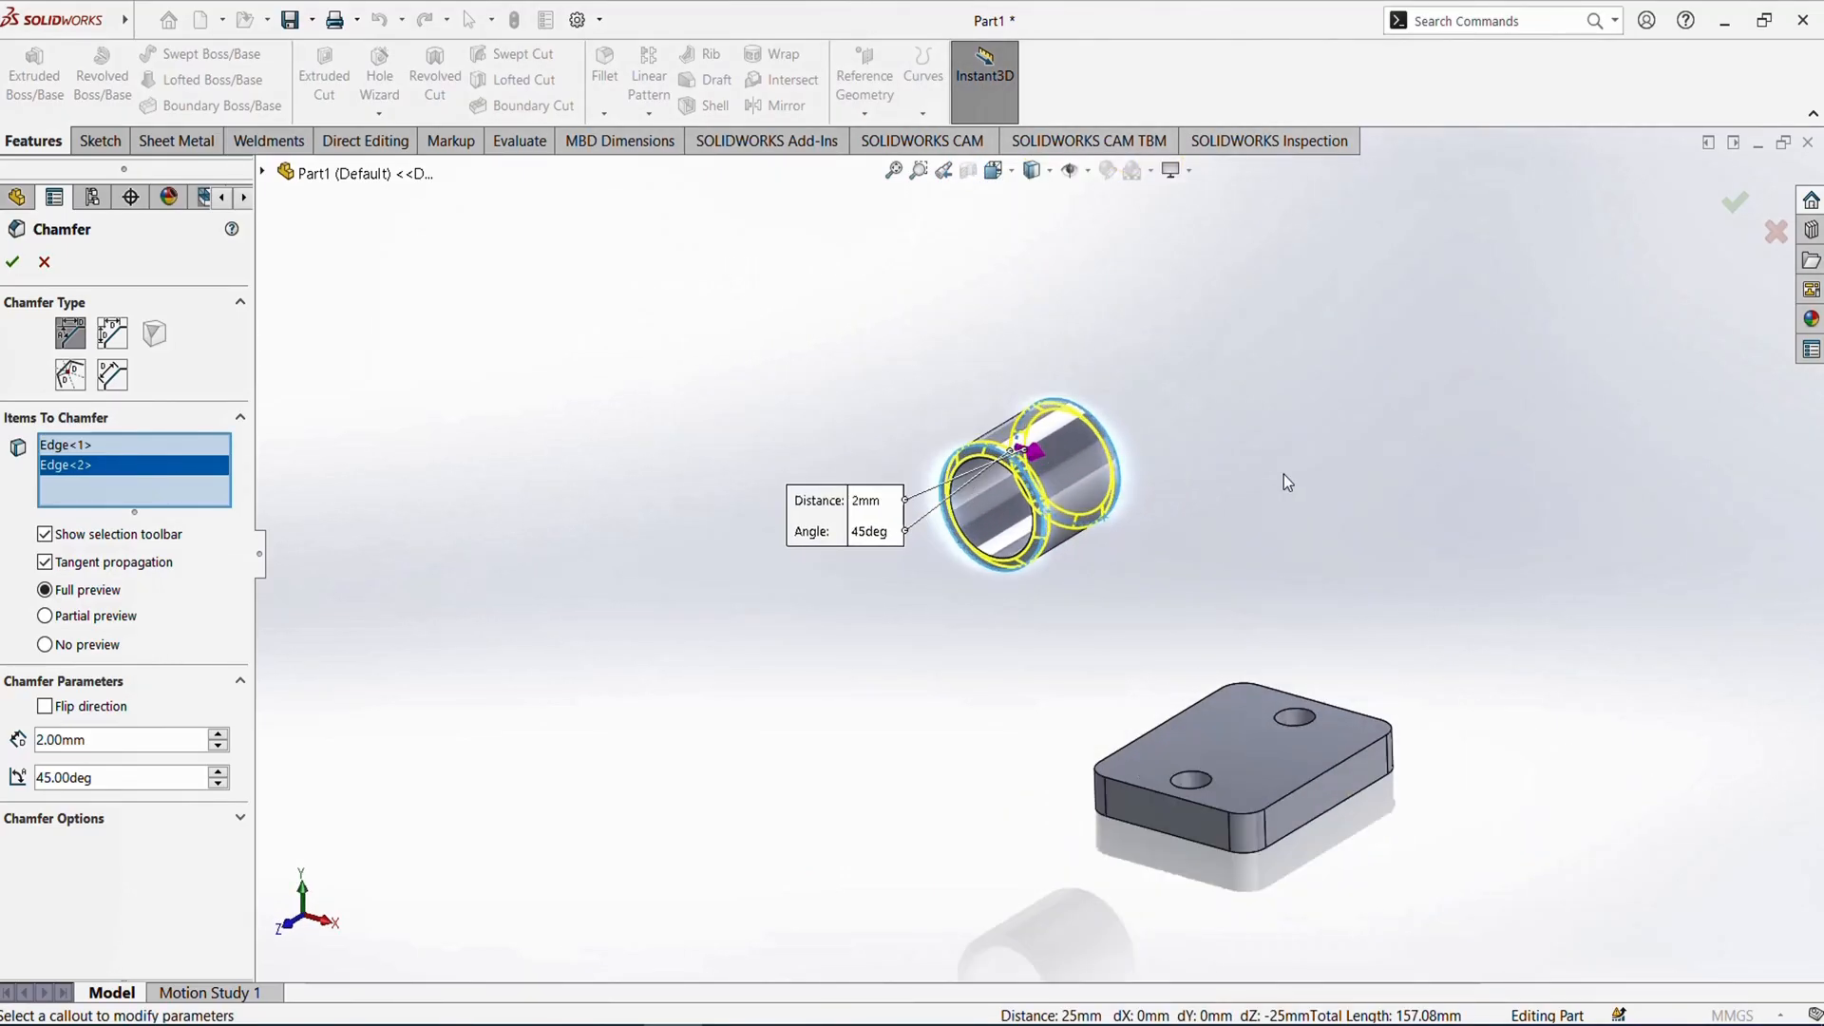
middle_drag(1283, 474, 1326, 563)
scroll(1326, 562, down, 2)
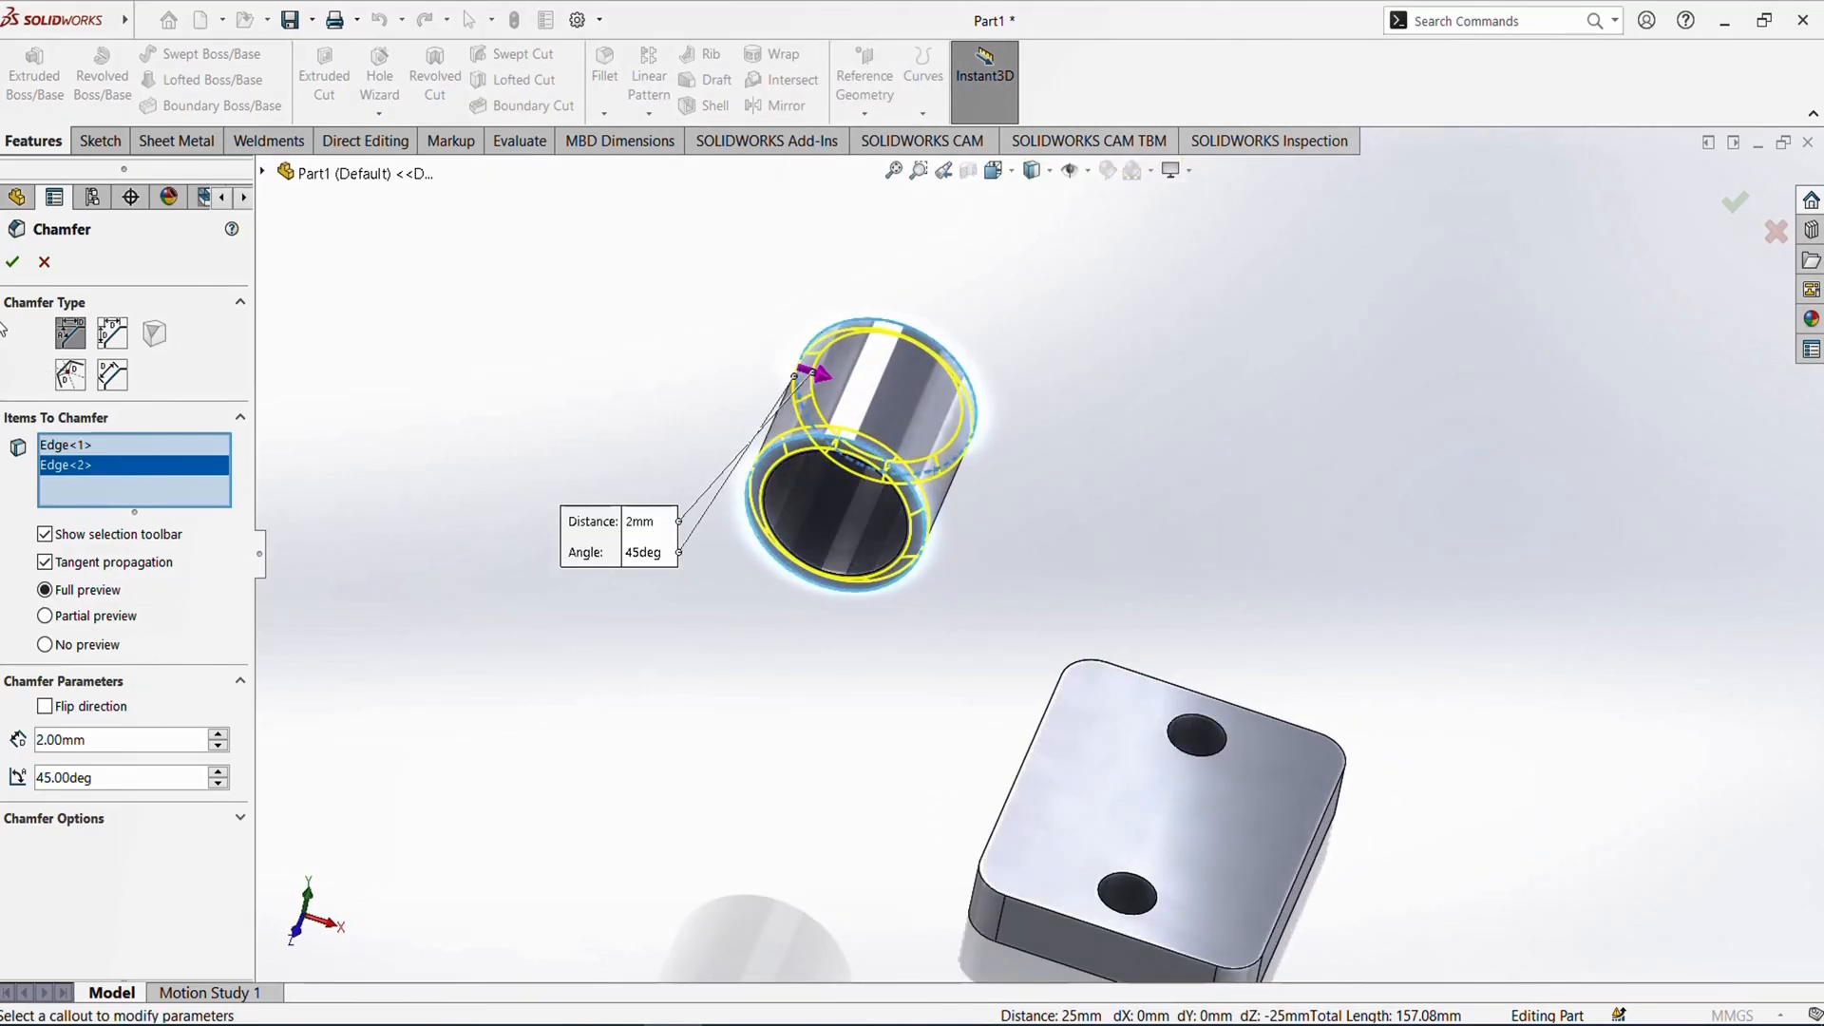
click(13, 261)
middle_drag(960, 700, 1021, 710)
- Switch to the reference drawing and examine the arm's elliptical profile dimensions on the base plate in the top view
key(alt+Tab)
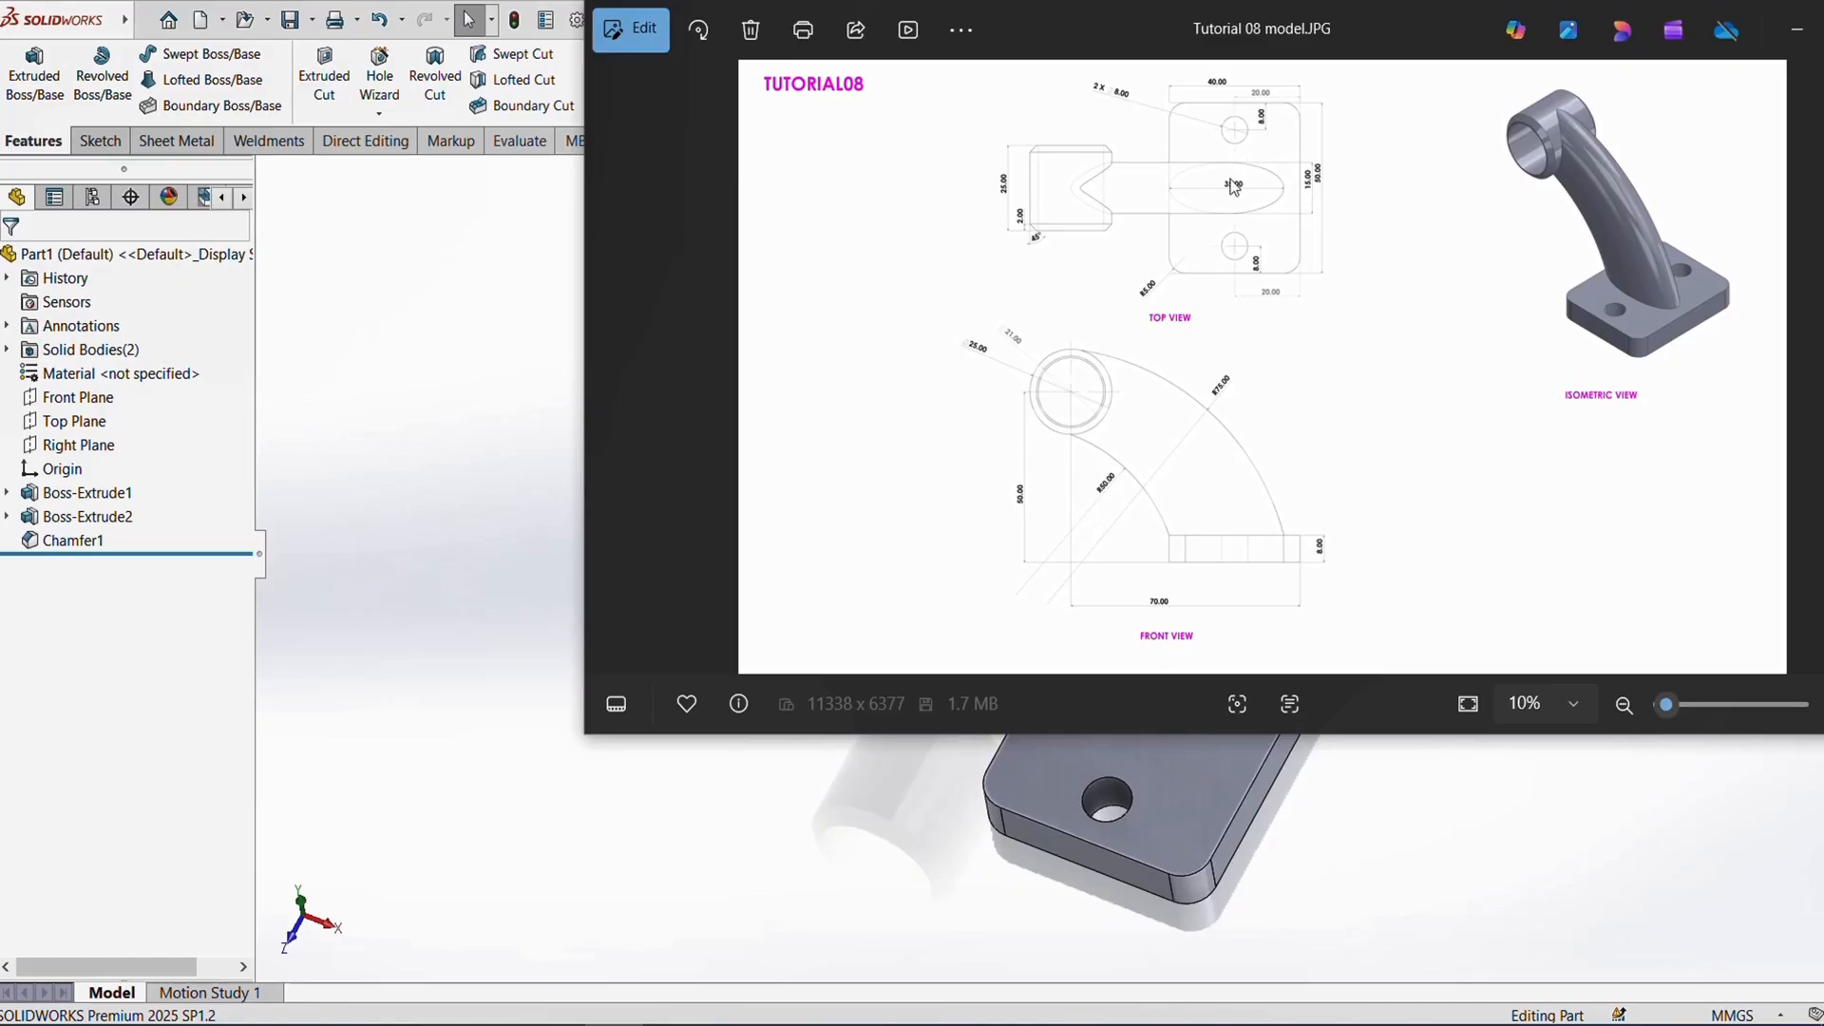
scroll(1232, 186, up, 5)
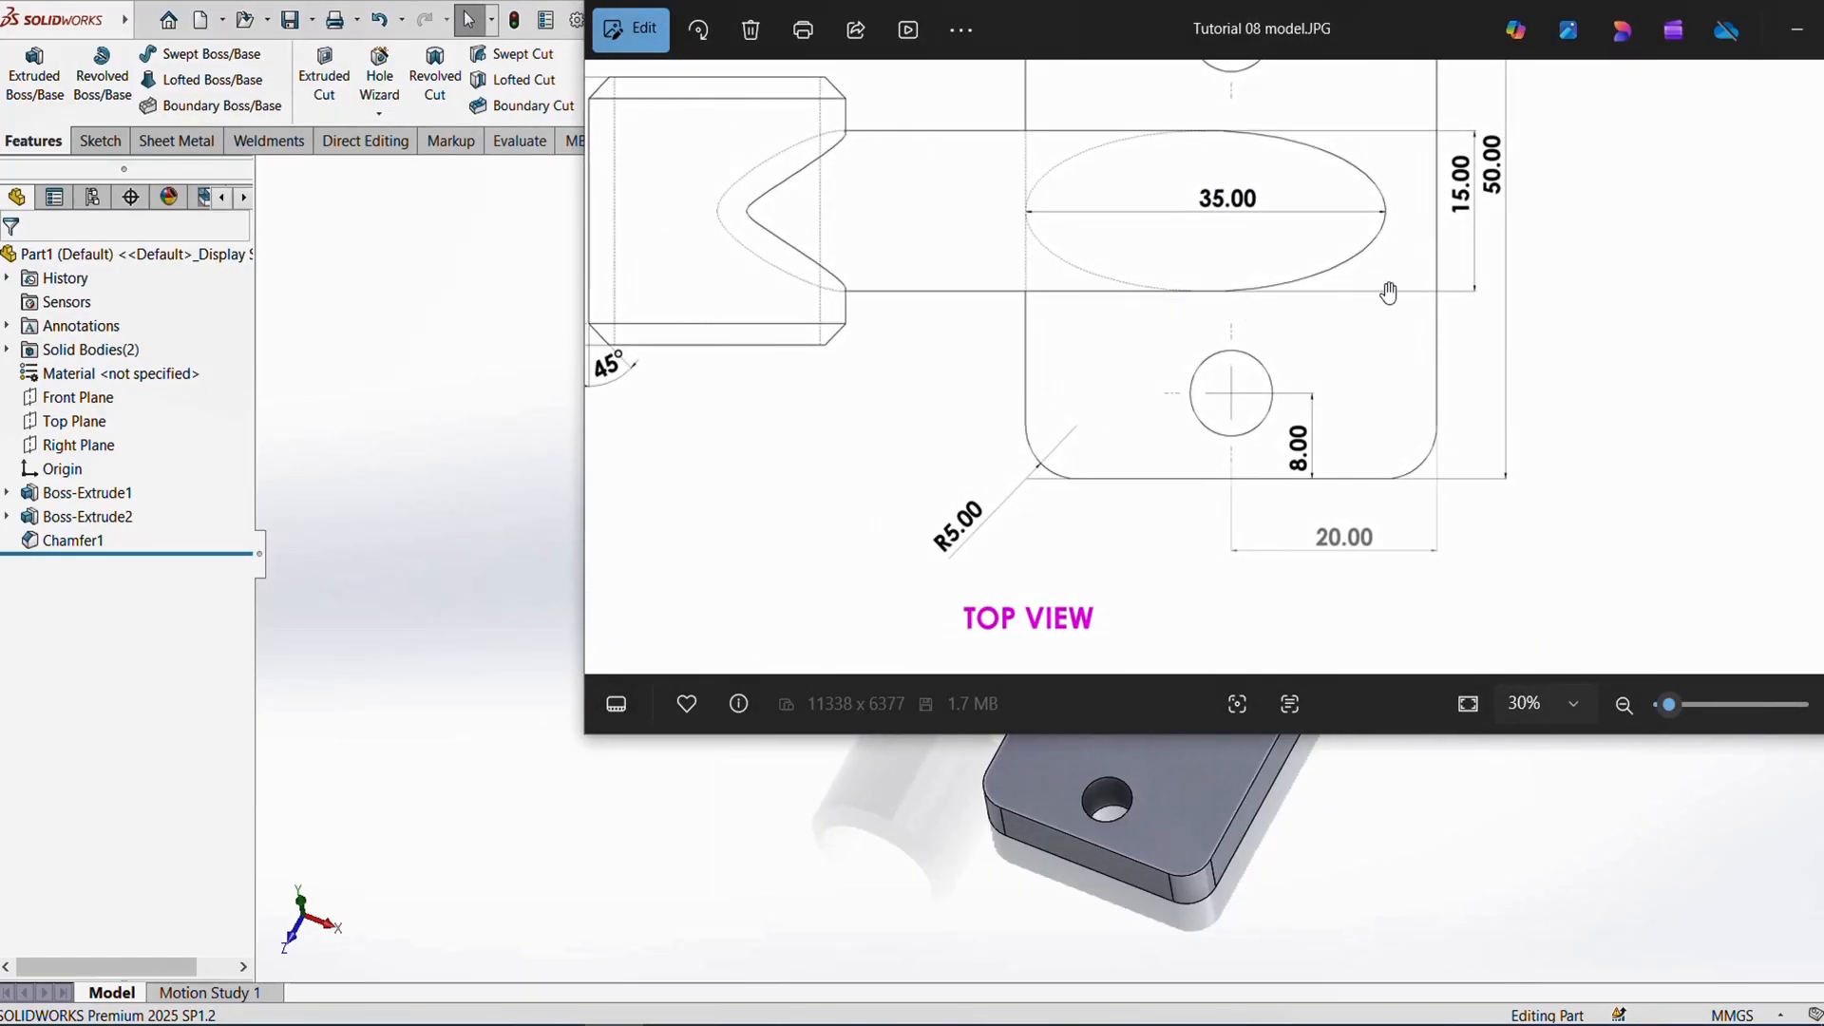
scroll(1229, 308, down, 2)
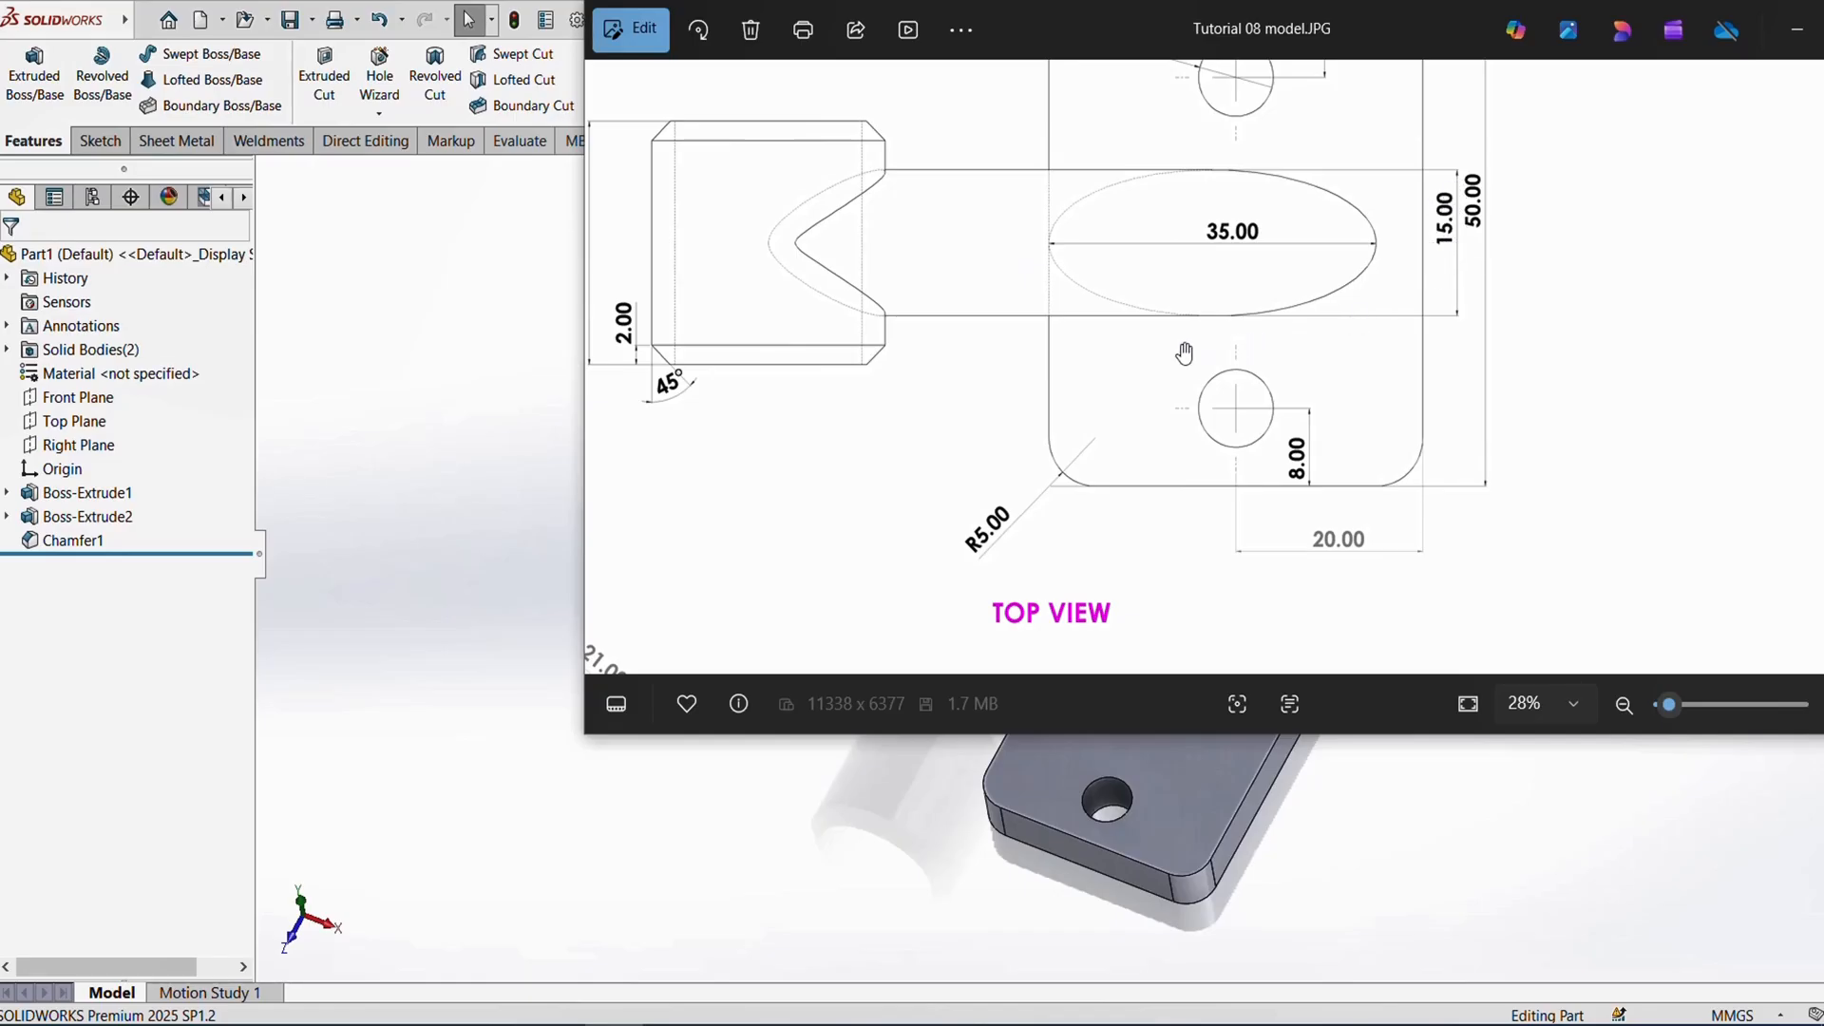
scroll(1184, 354, down, 6)
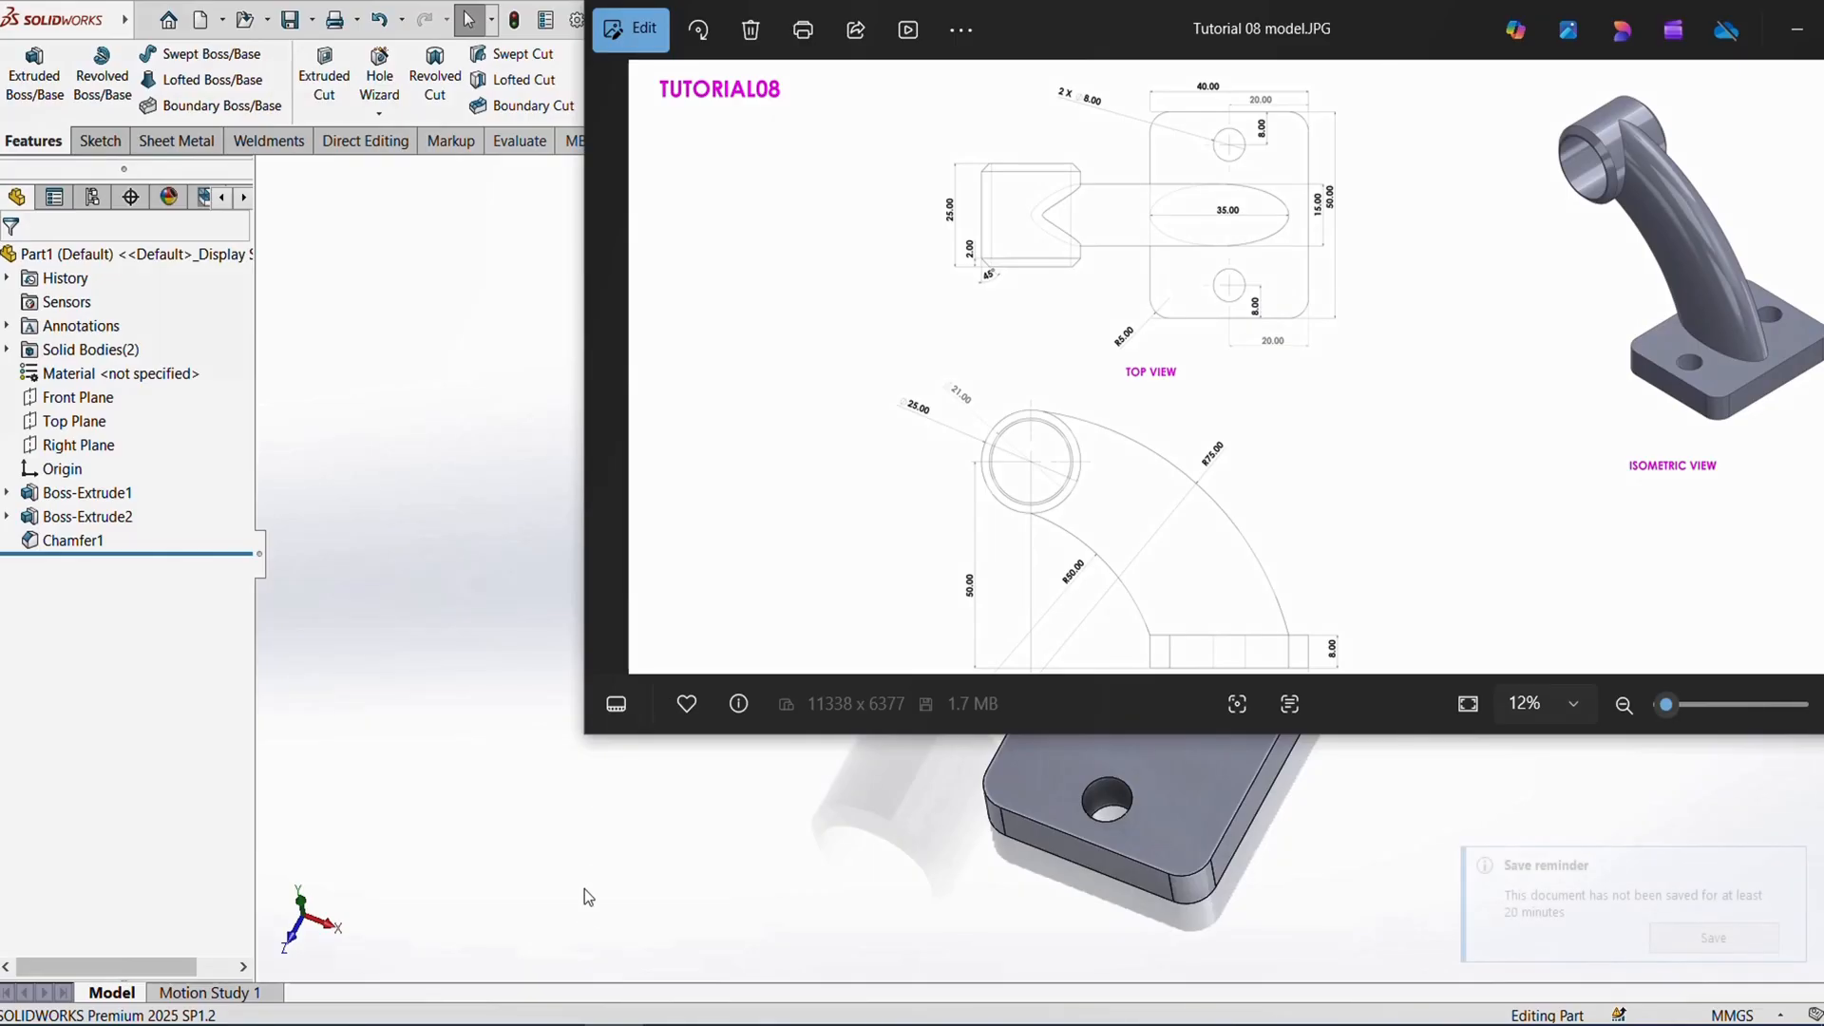
click(772, 726)
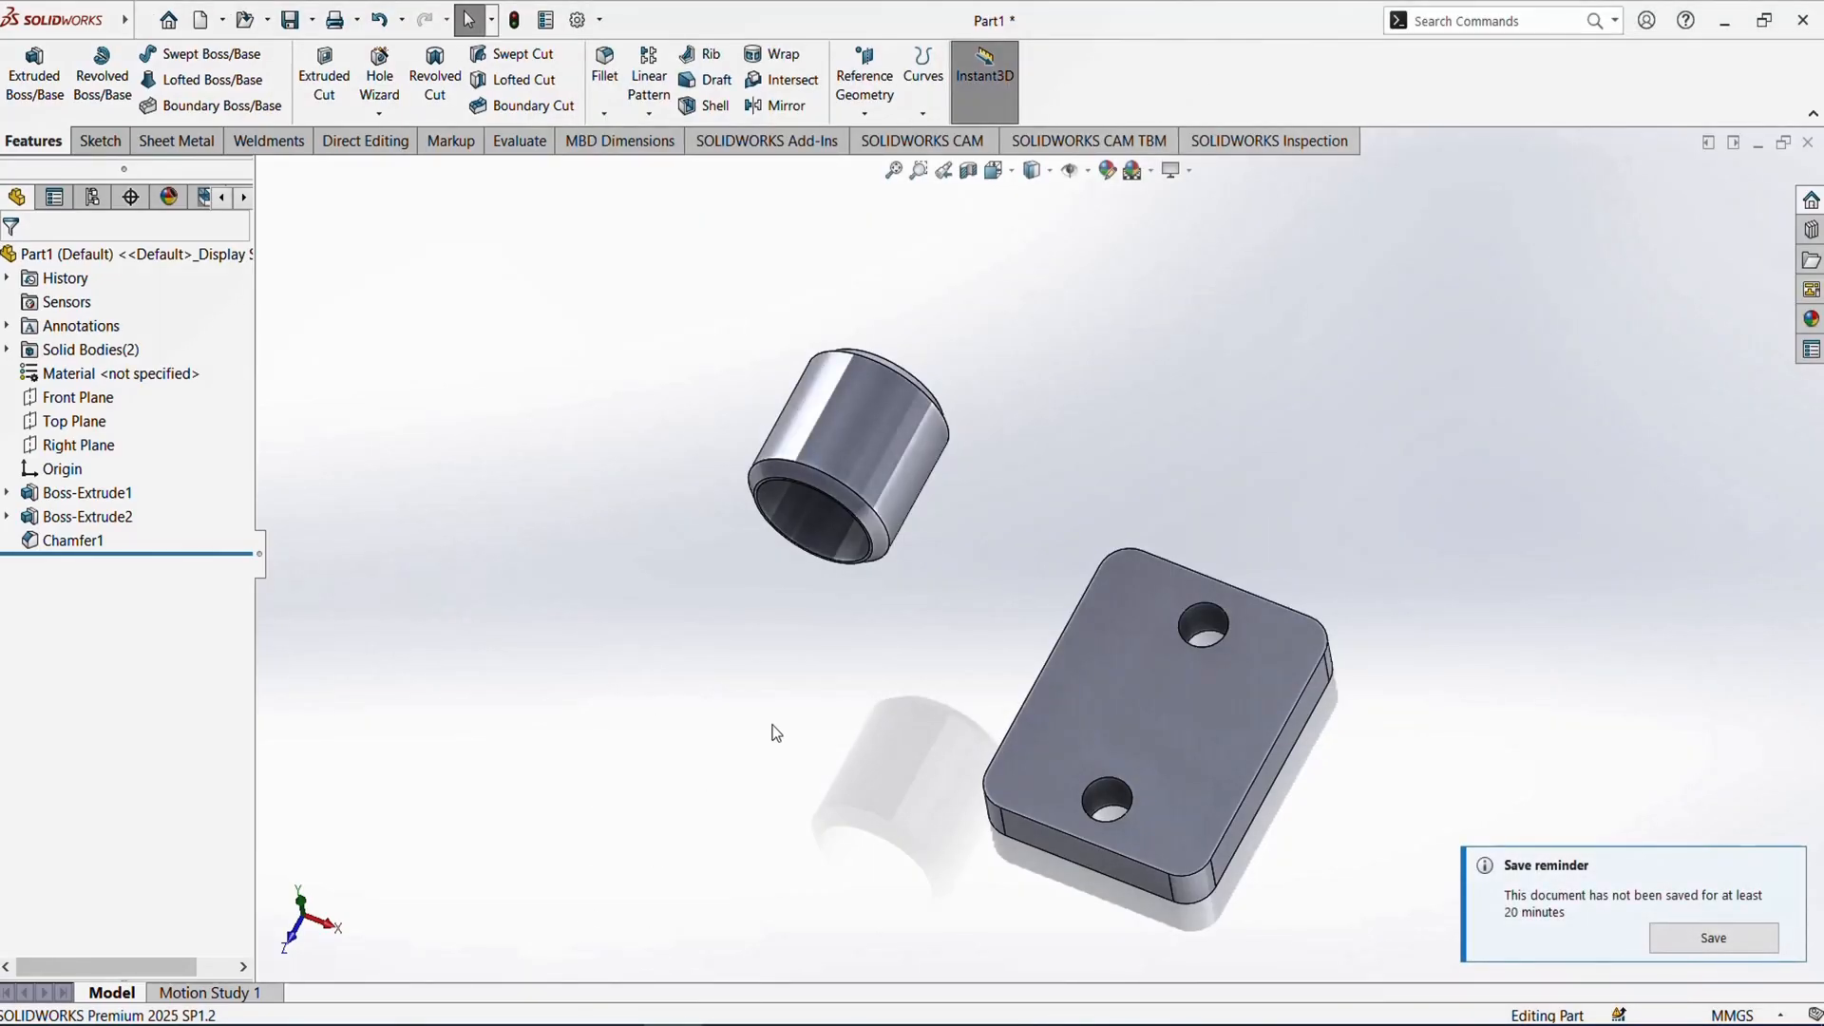
- Start a sketch on the base plate's top face and draw a horizontal construction line between the midpoints of its two long edges
click(1142, 713)
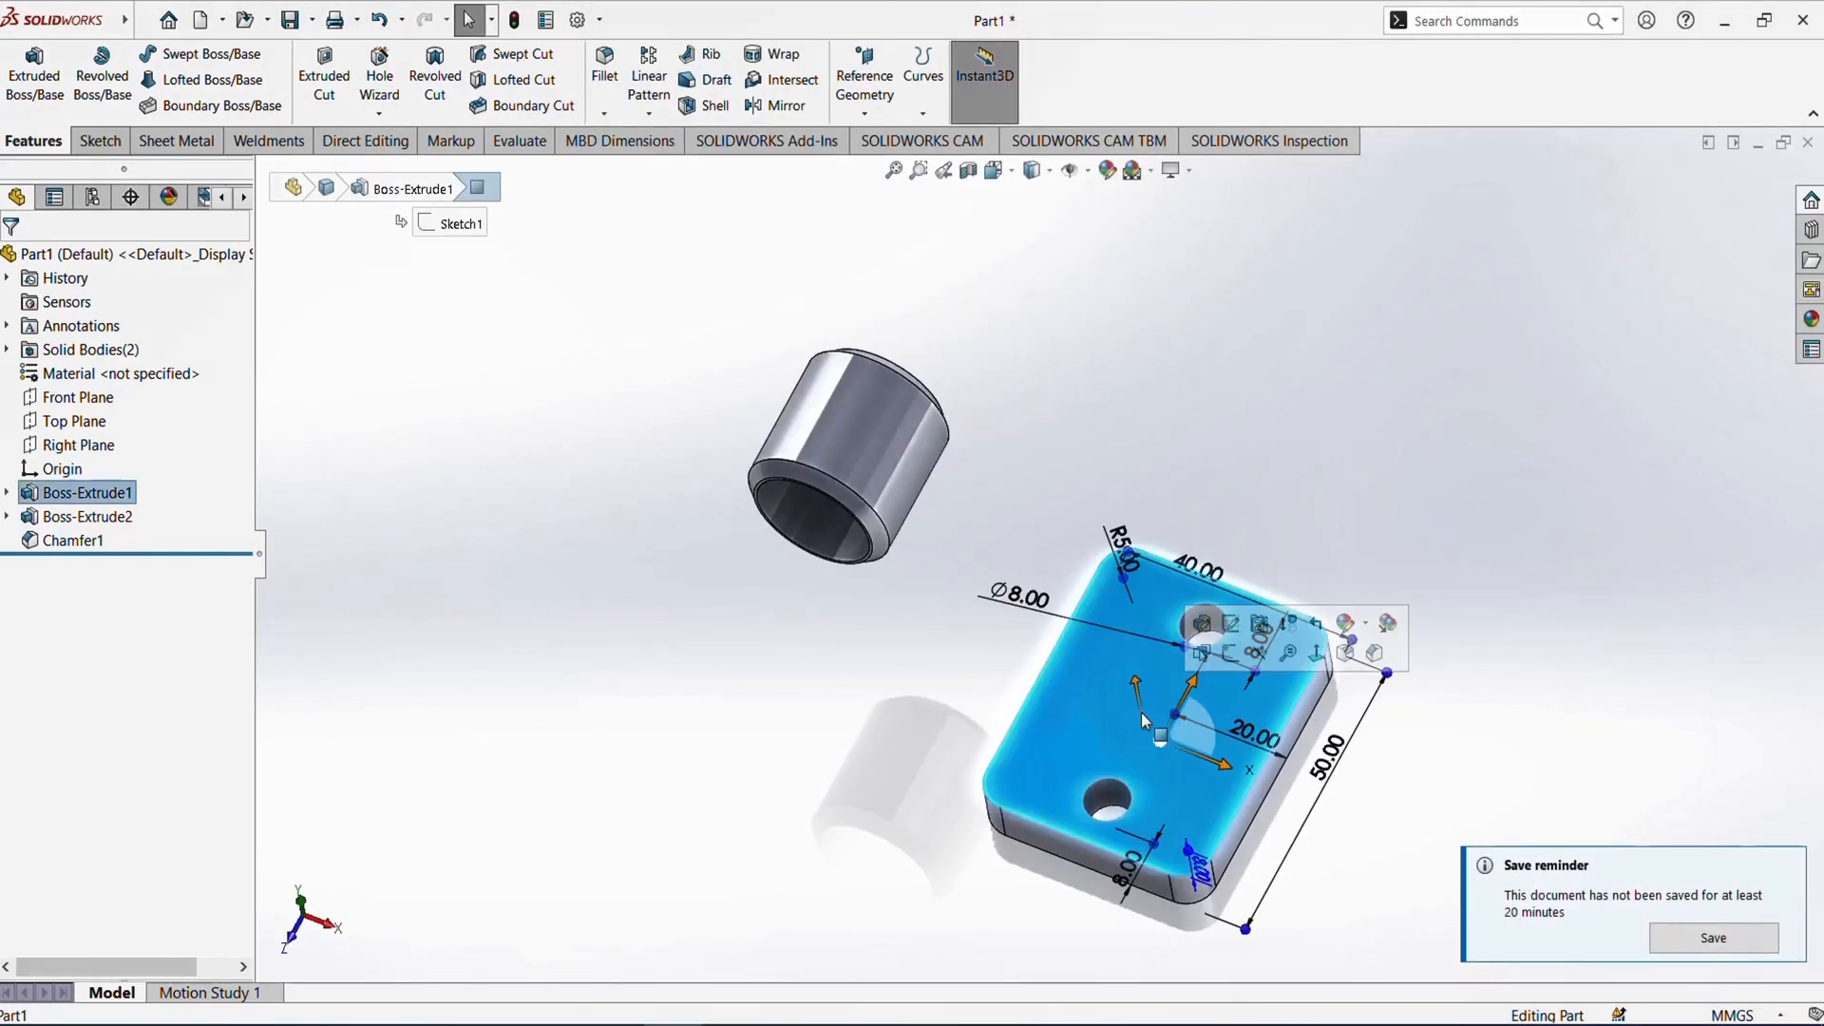
click(1231, 652)
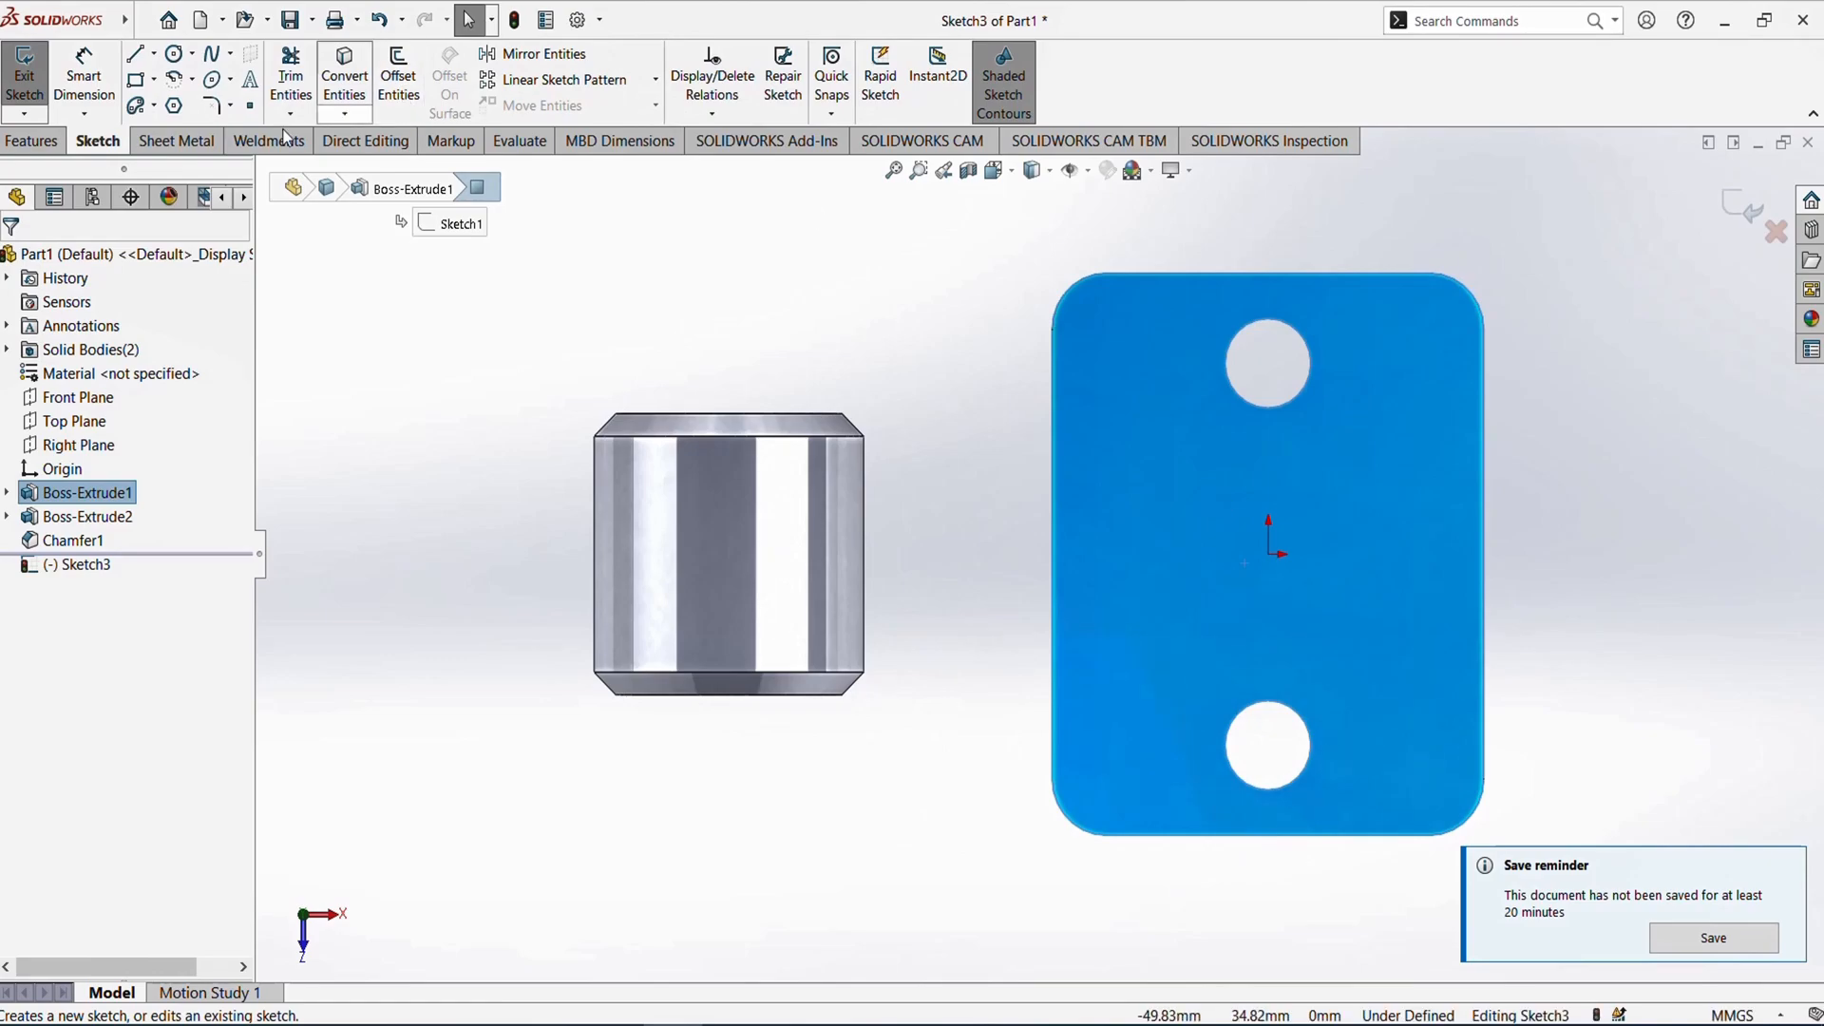
click(135, 56)
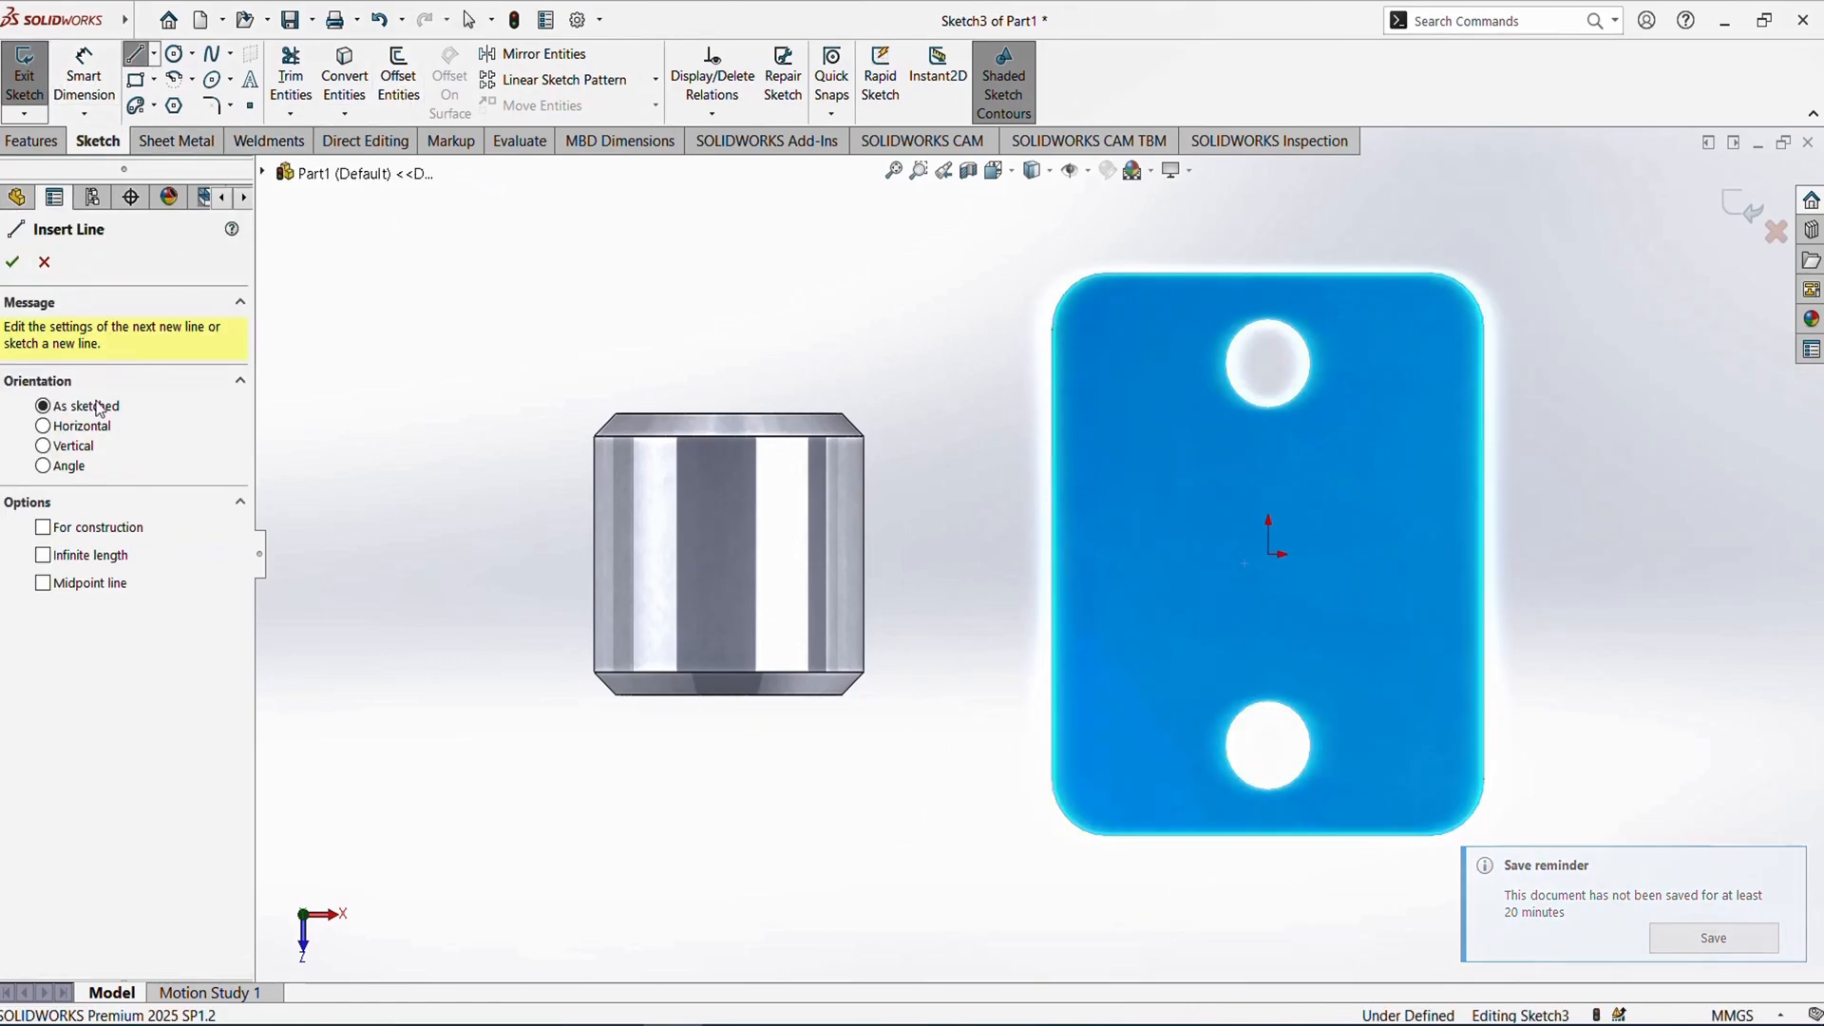
click(42, 526)
scroll(1482, 591, down, 3)
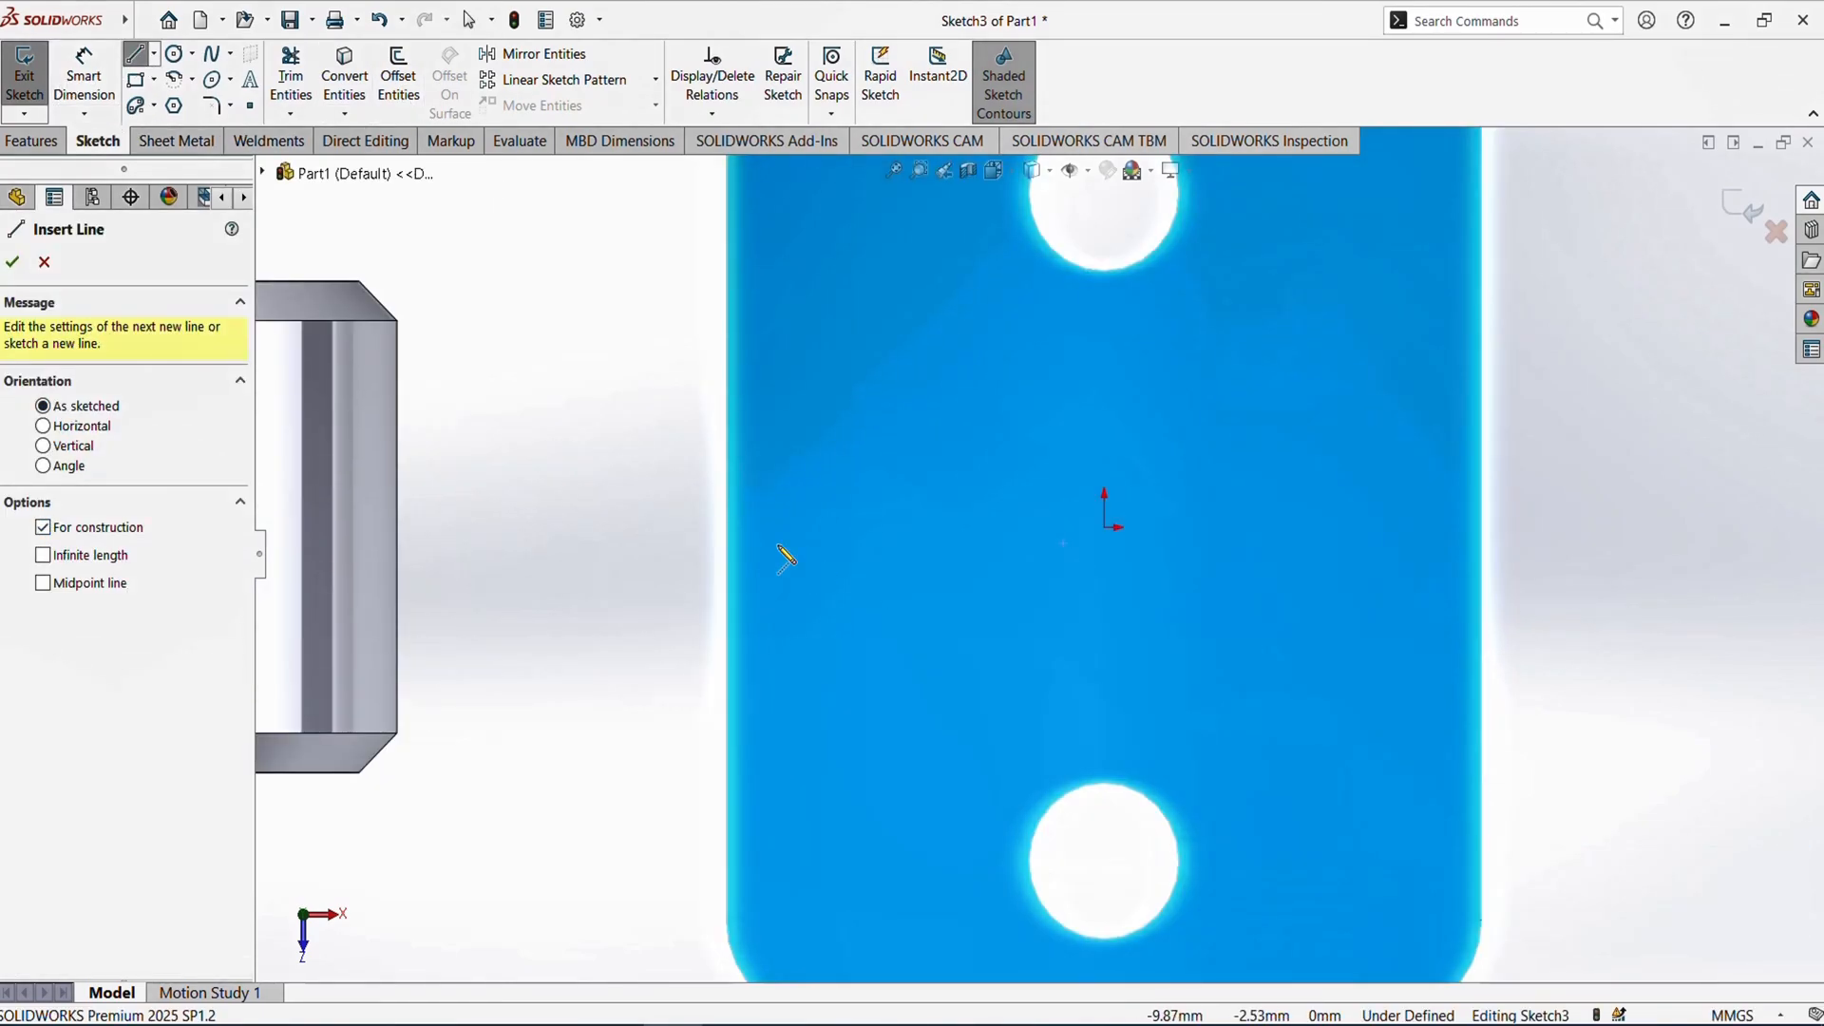
click(727, 527)
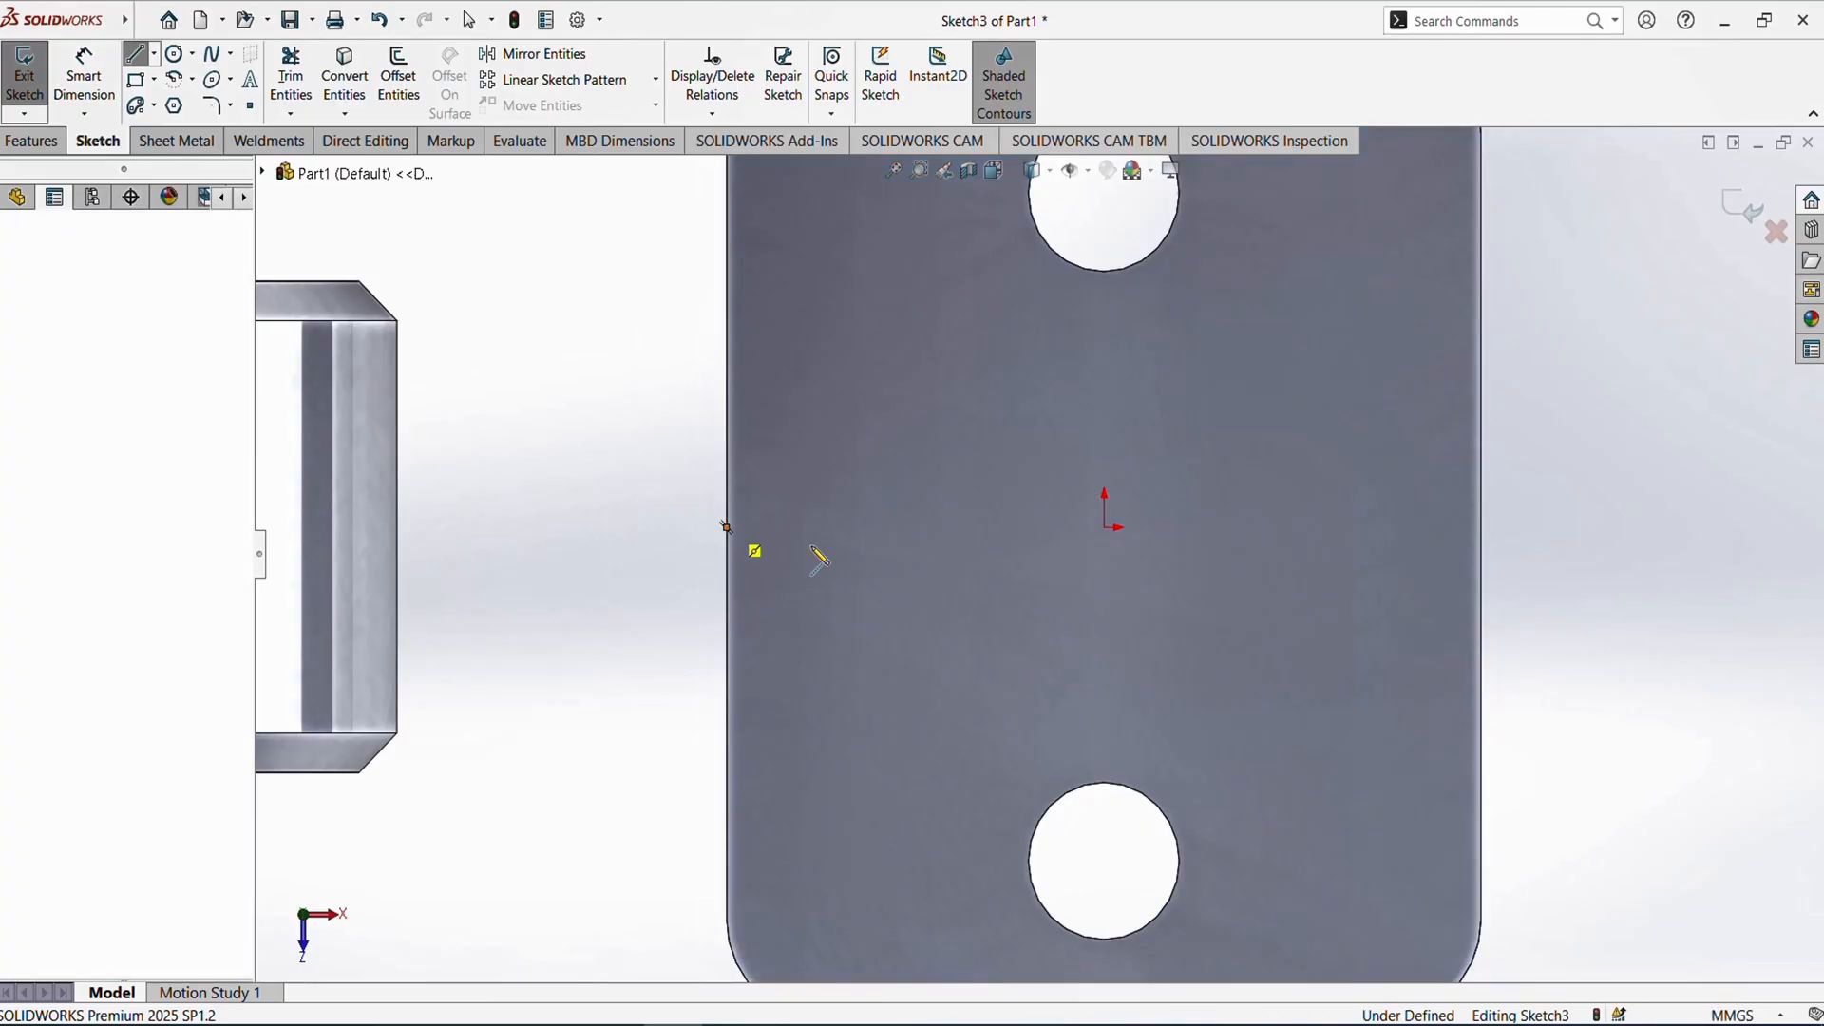
click(1482, 527)
right_click(1484, 527)
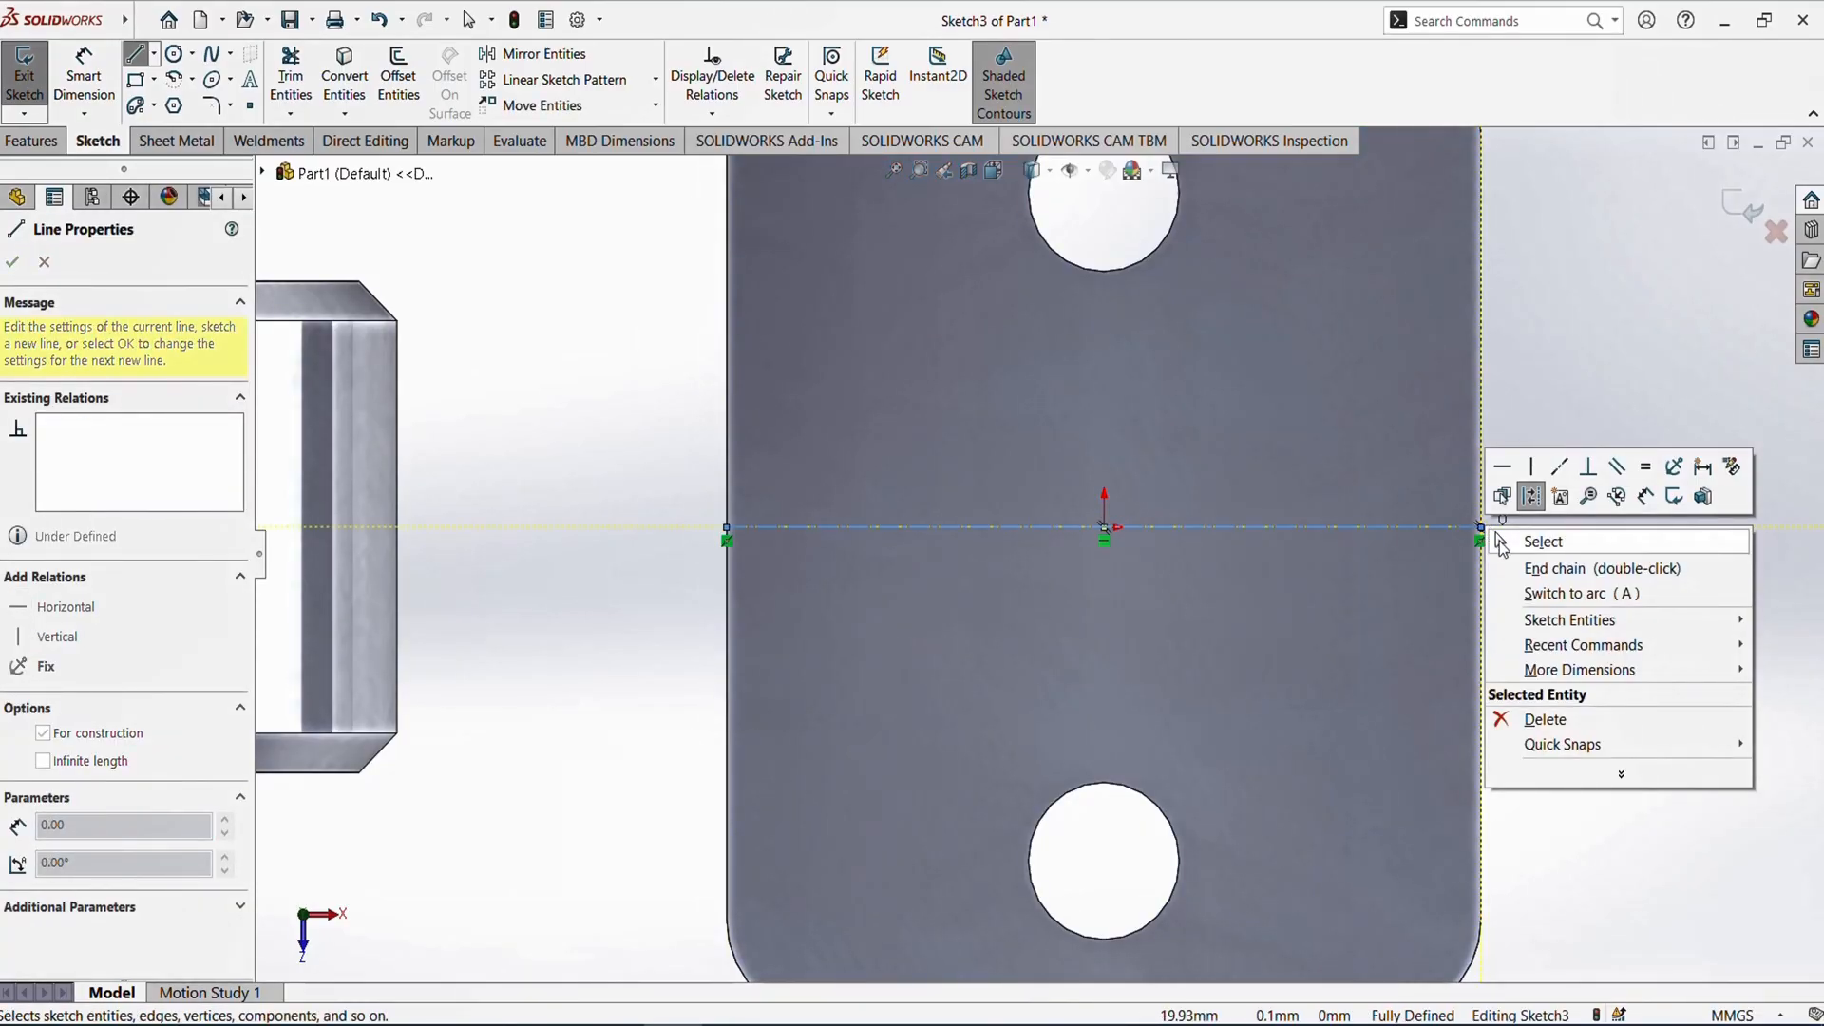
click(1501, 540)
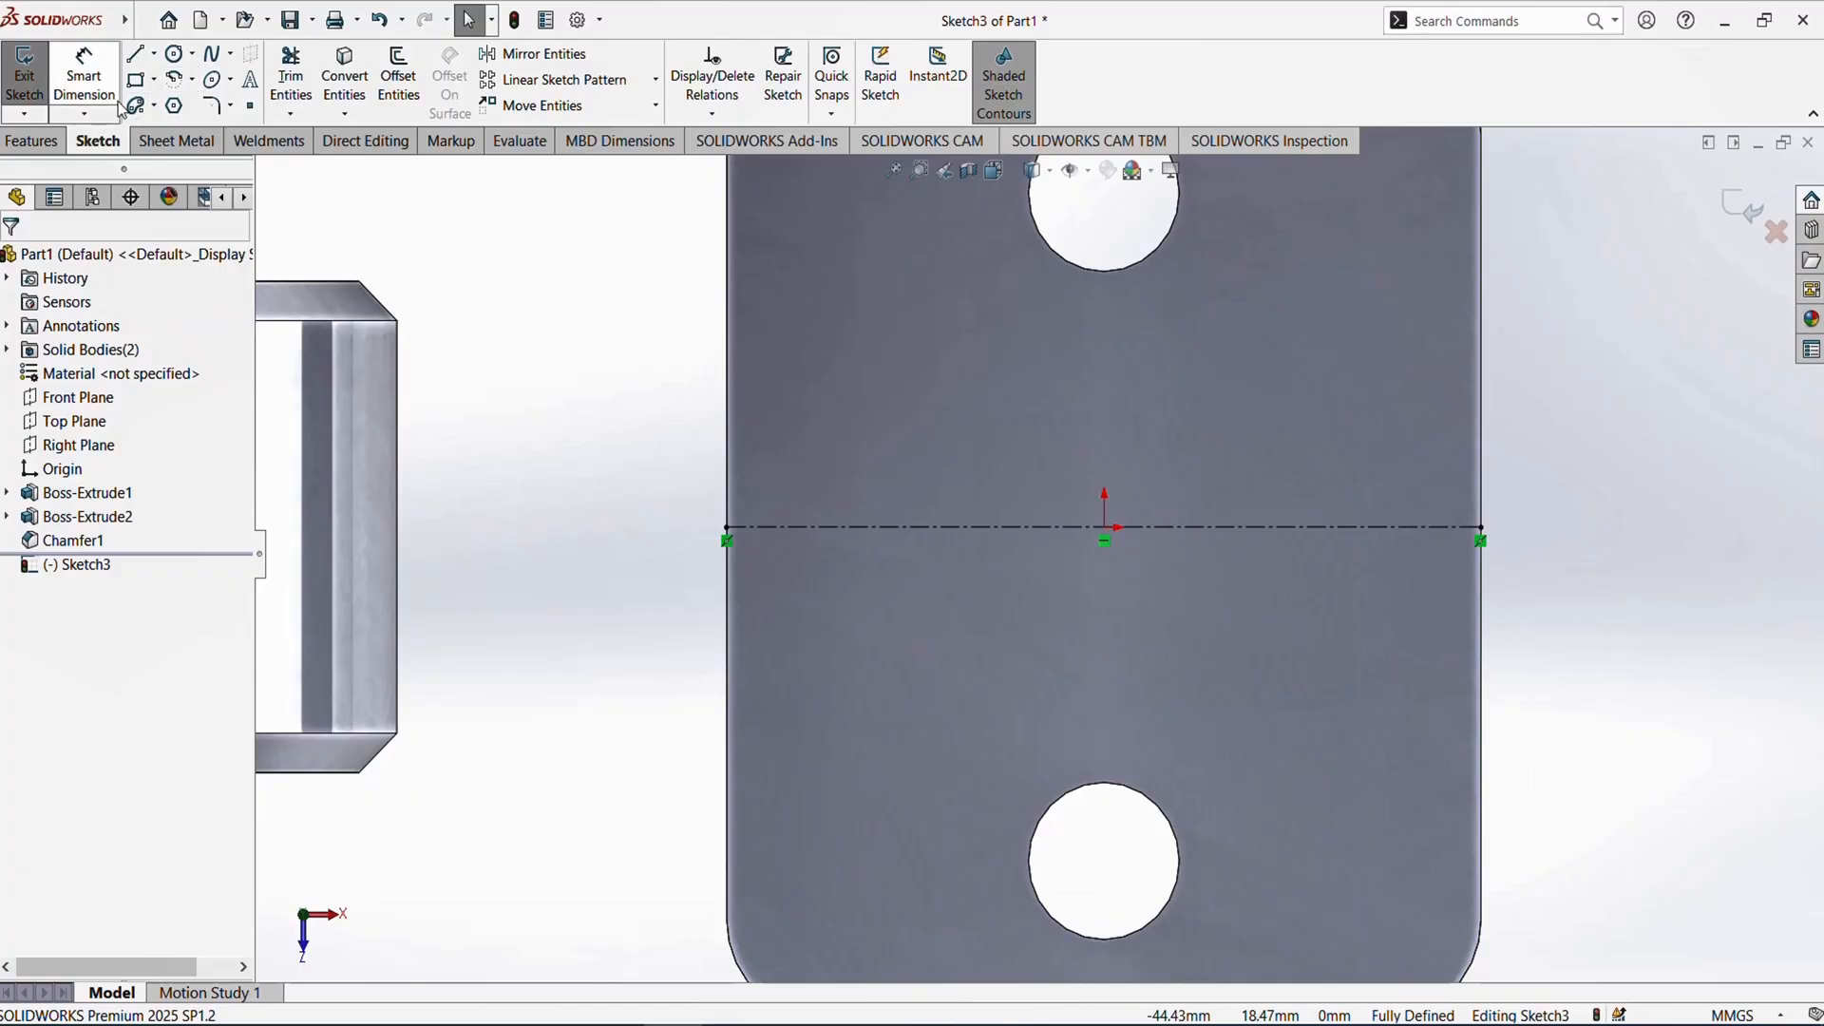
- Sketch an ellipse centred on the construction line, starting at the plate edge facing the ring, with radii of about 15.4 and 3.9 mm
click(212, 80)
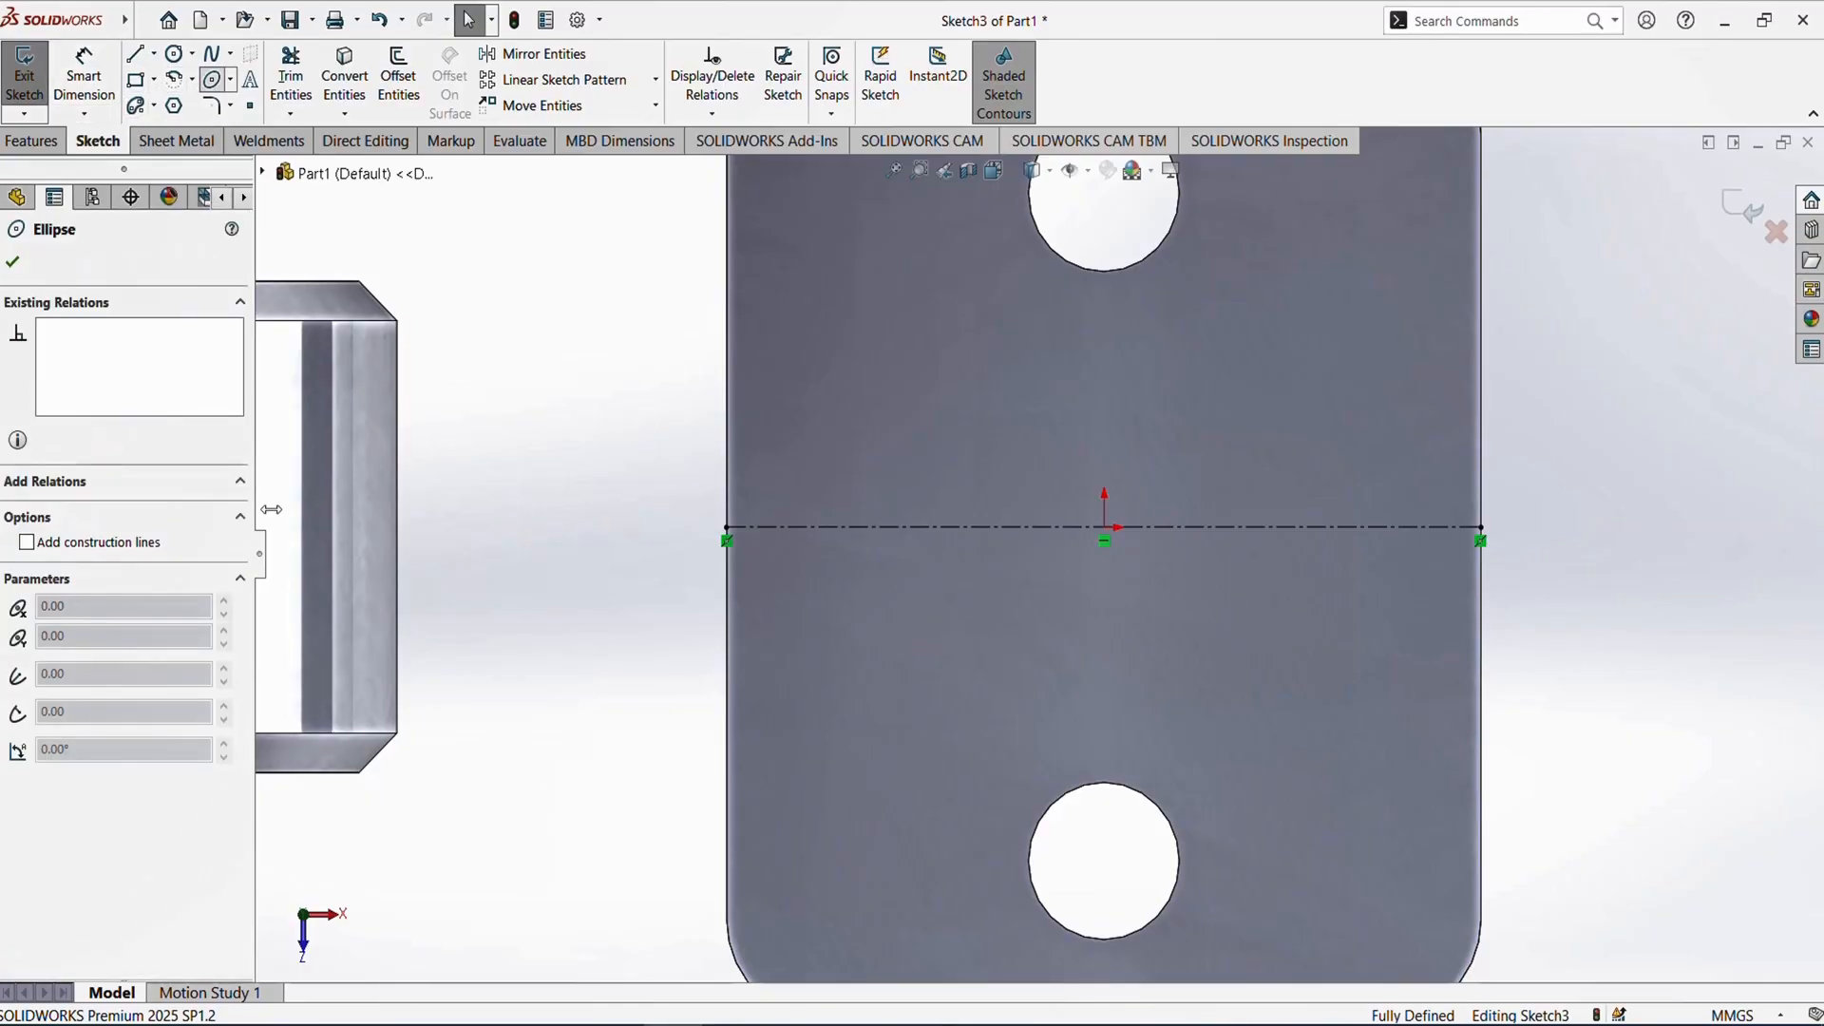
scroll(1002, 589, down, 3)
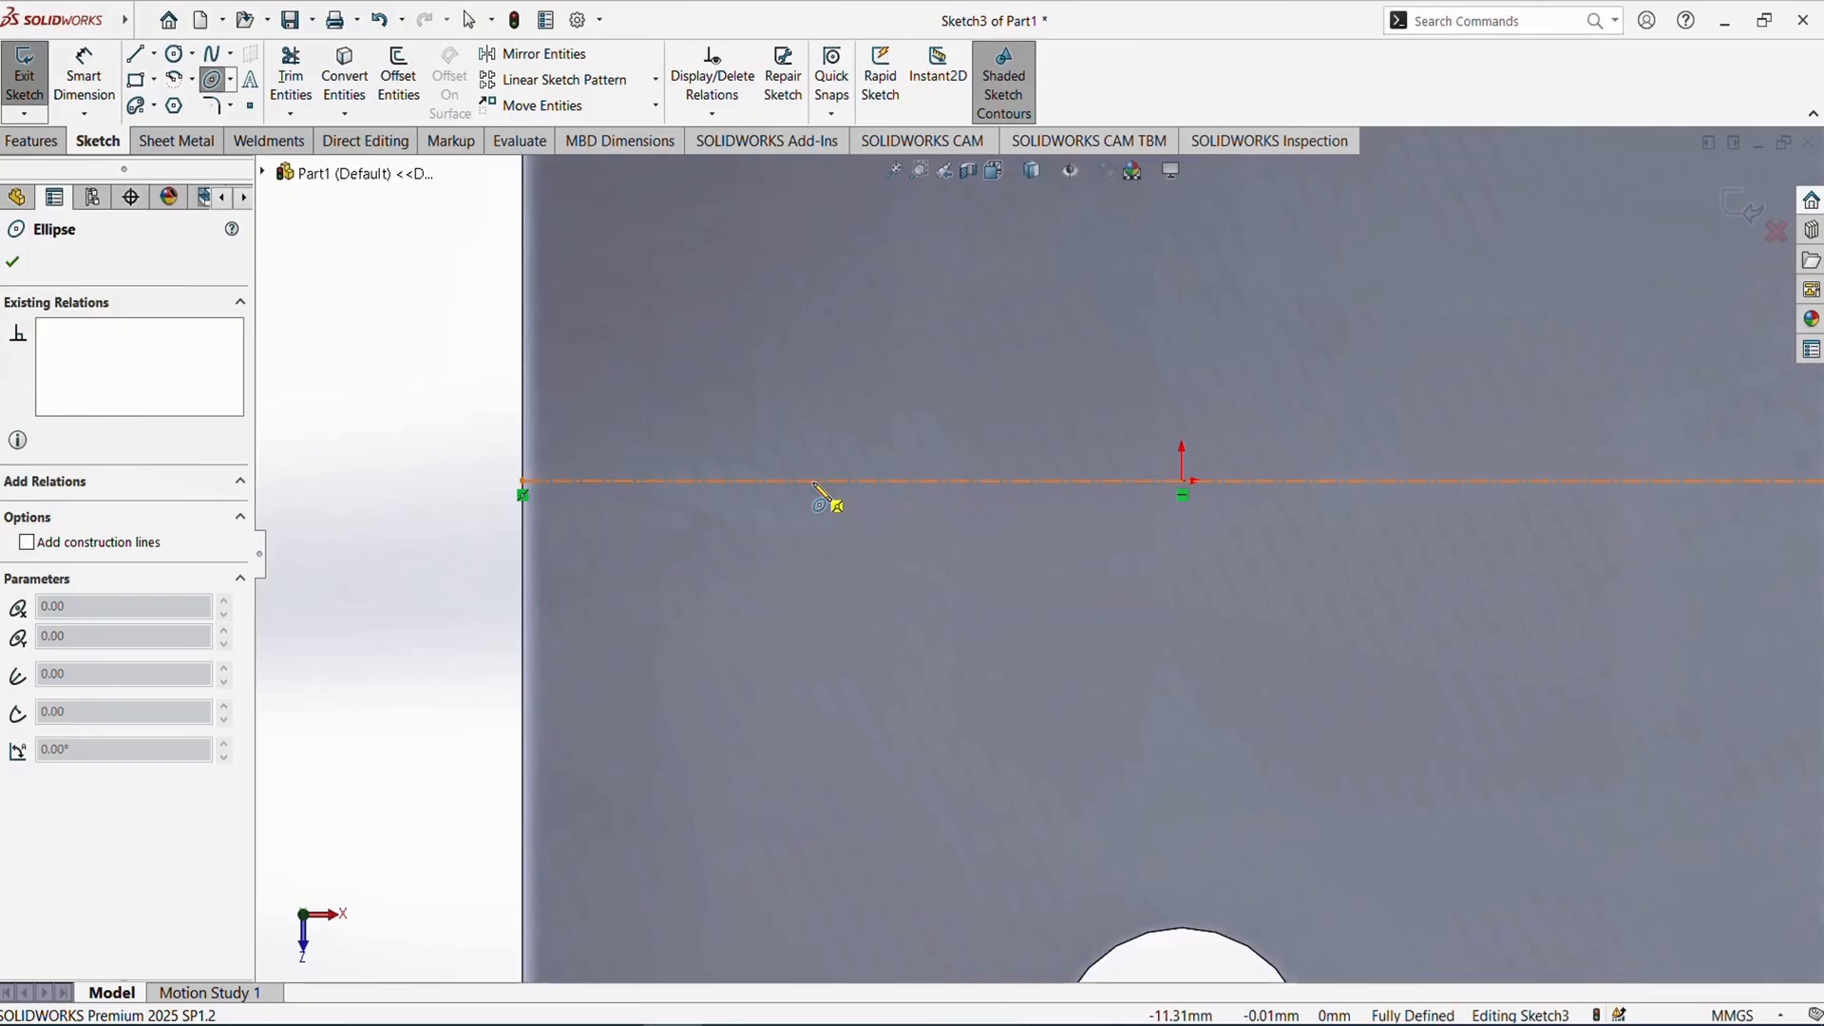
click(1032, 482)
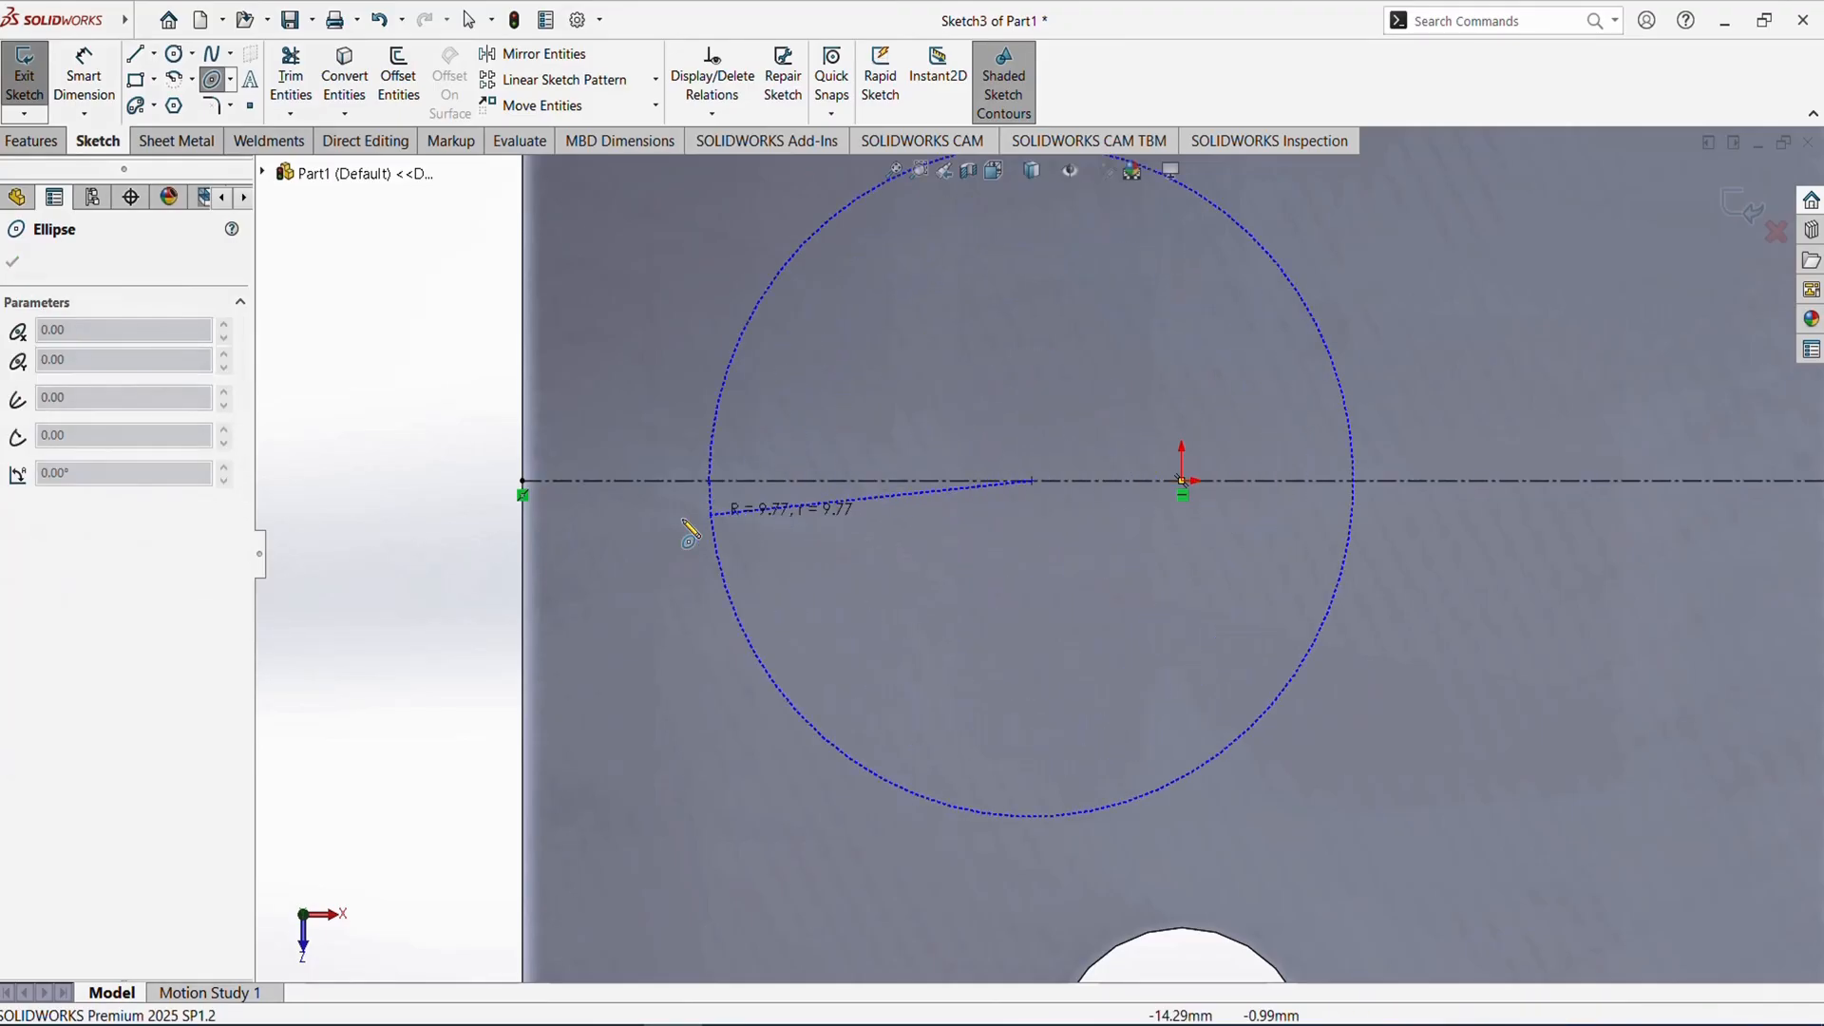
click(521, 480)
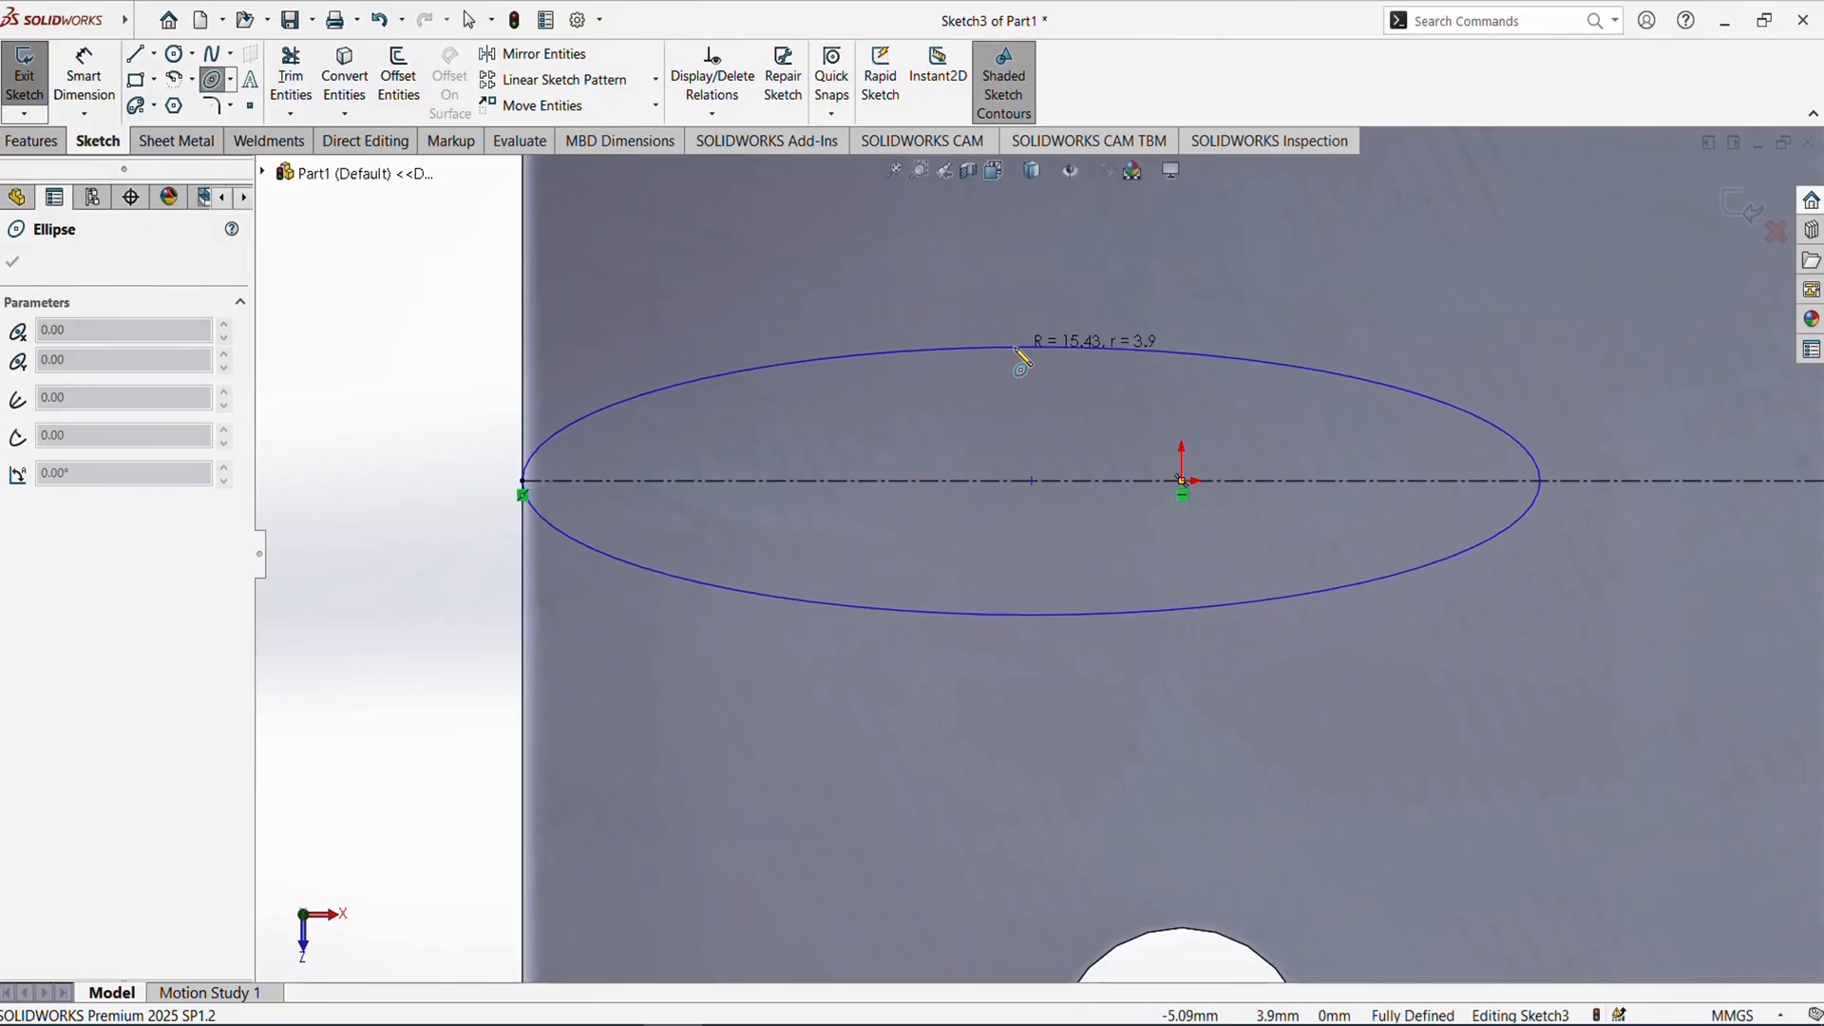
click(1045, 350)
scroll(1092, 560, up, 6)
scroll(1137, 554, down, 4)
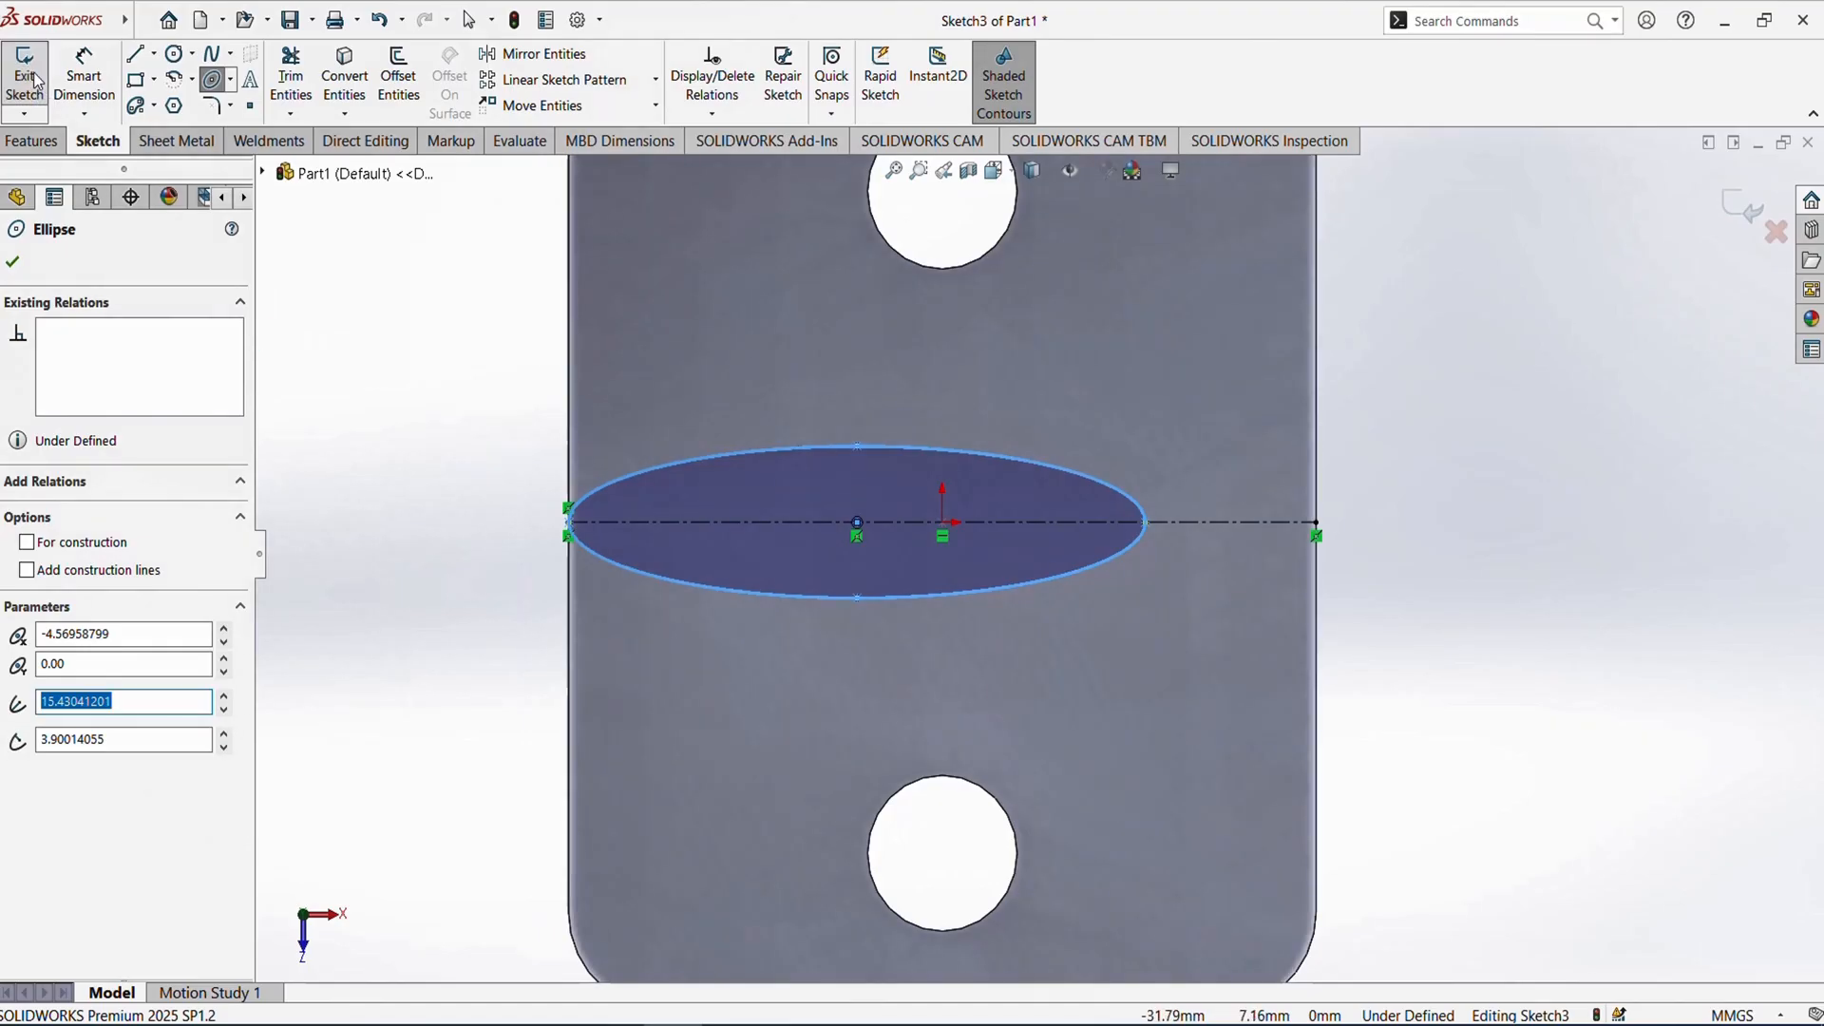
- Dimension the ellipse's major axis between its two end points on the construction line as 35 mm
click(84, 76)
scroll(716, 582, down, 3)
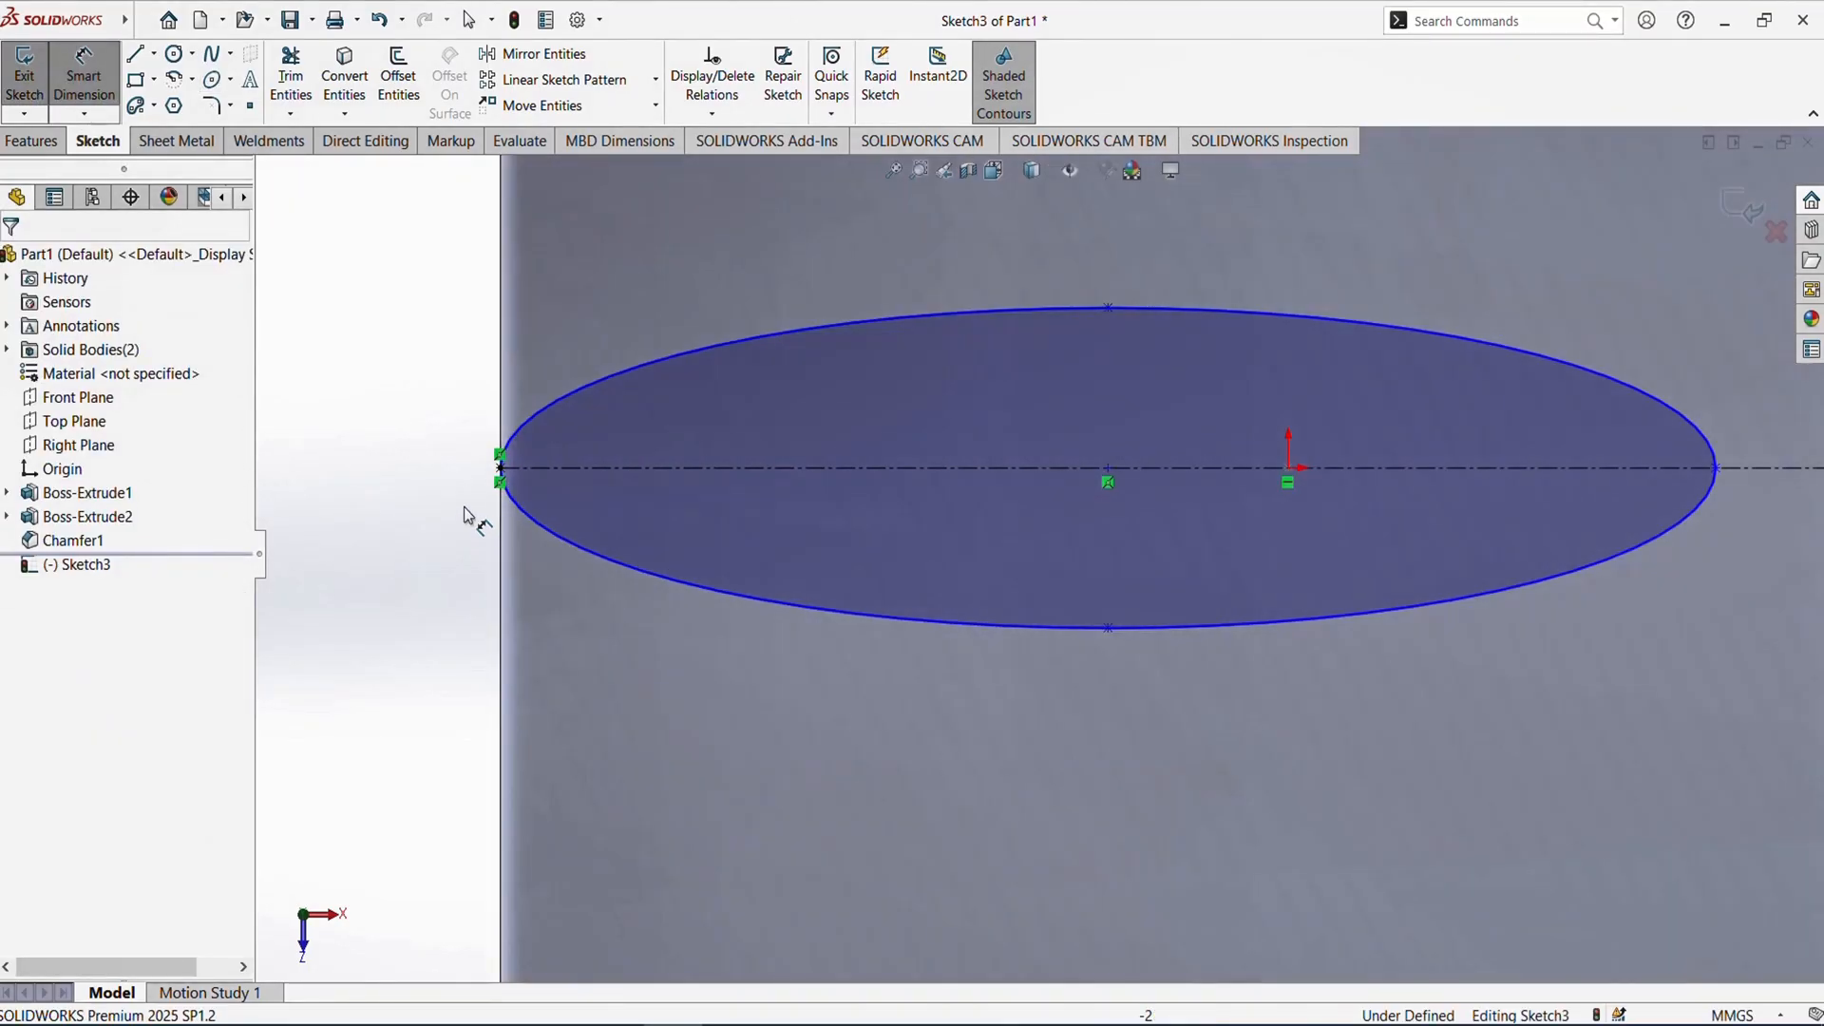
click(499, 470)
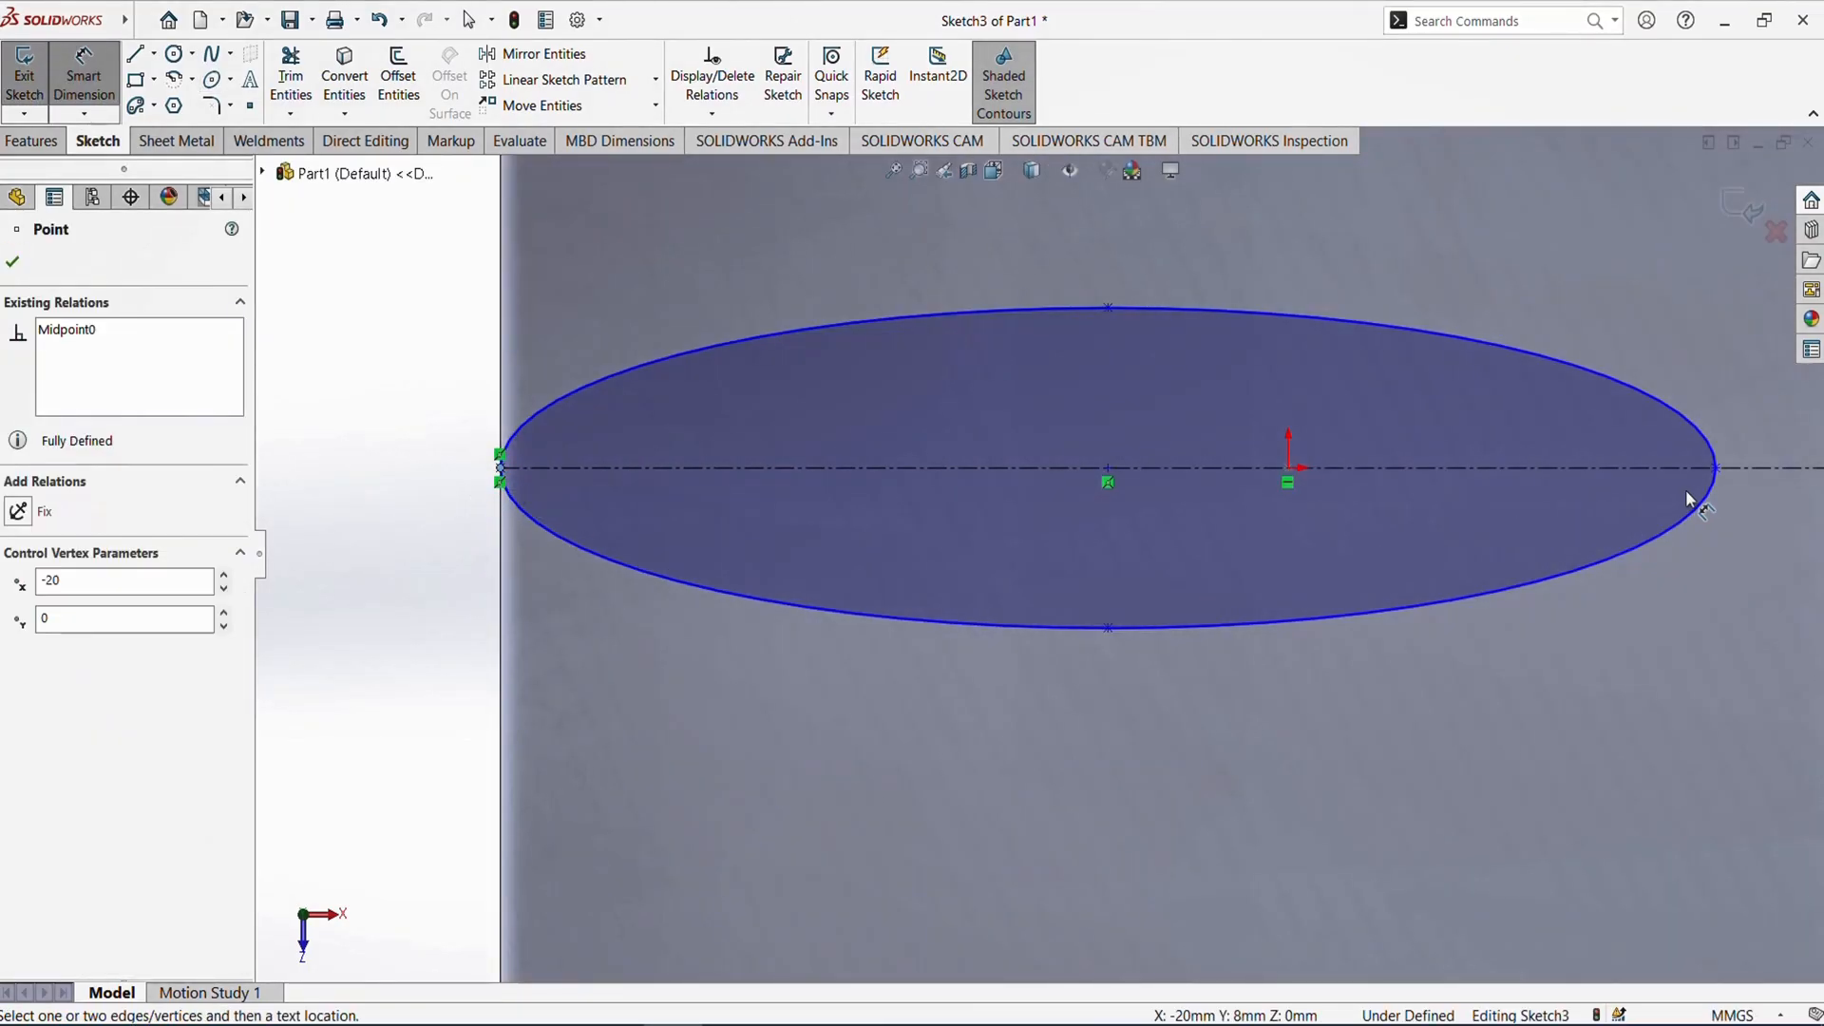
click(1716, 470)
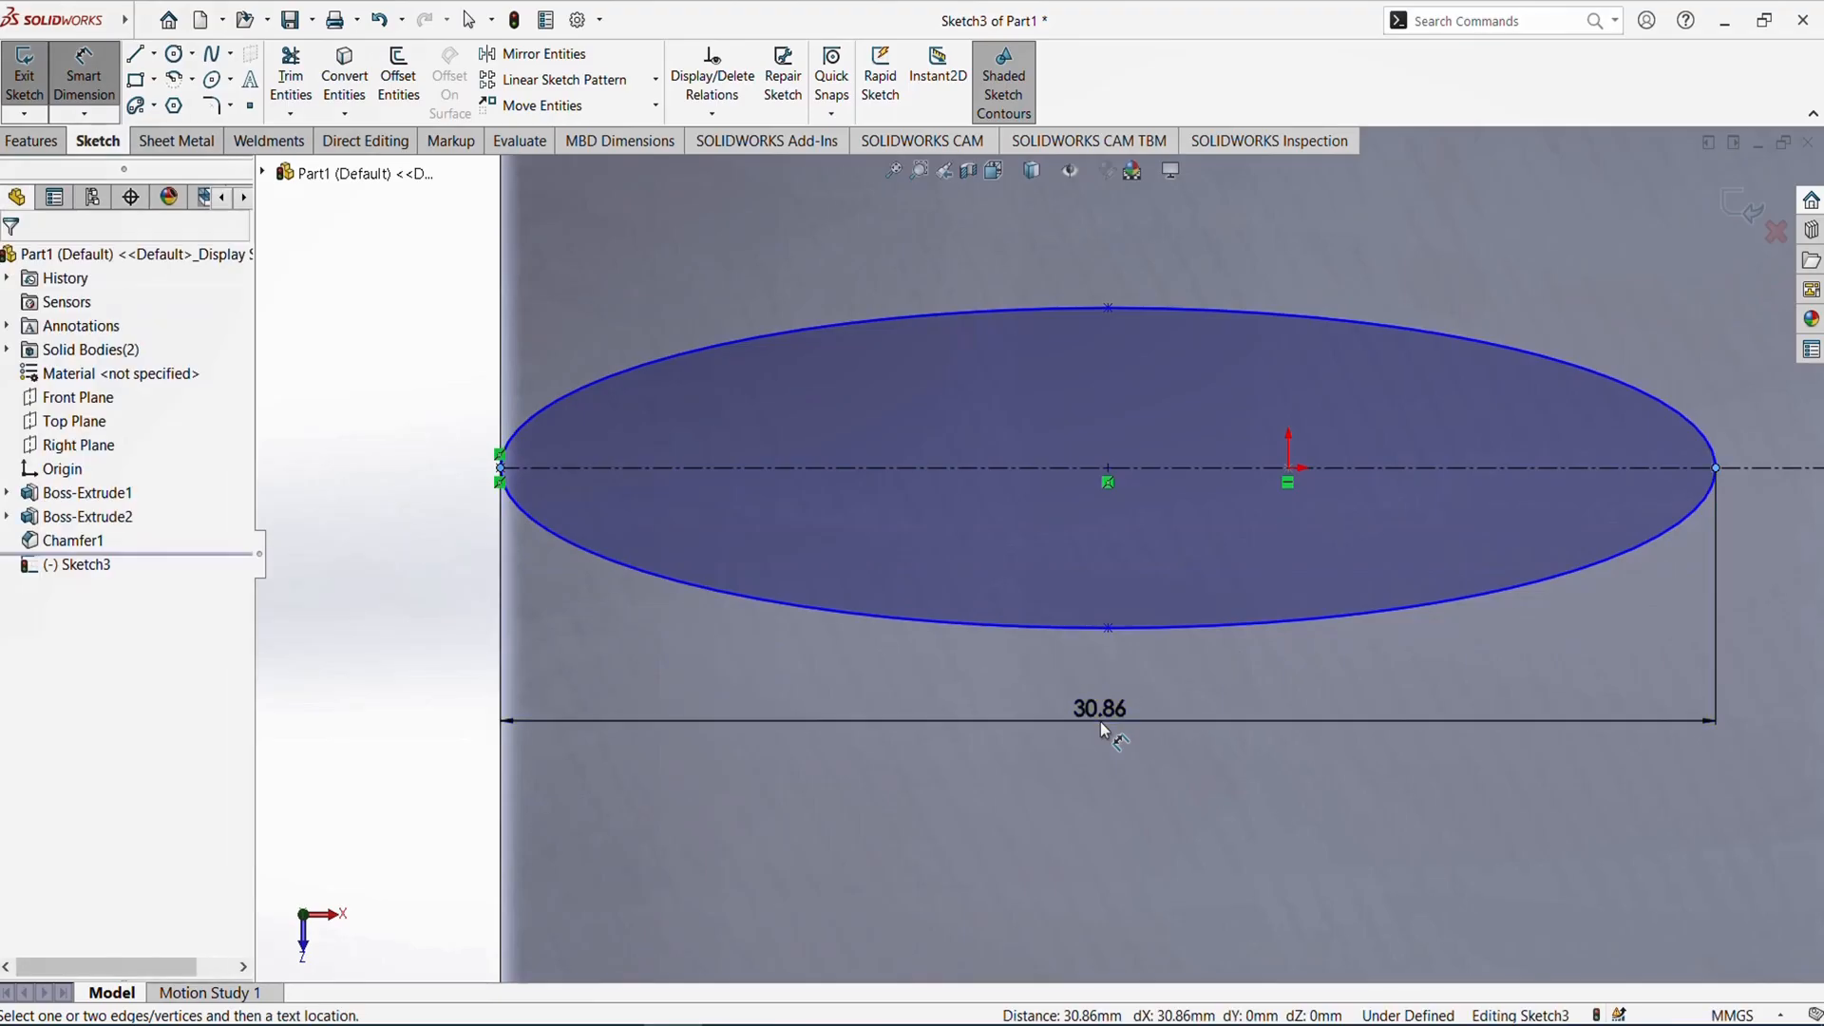
click(1102, 719)
text(35)
key(Return)
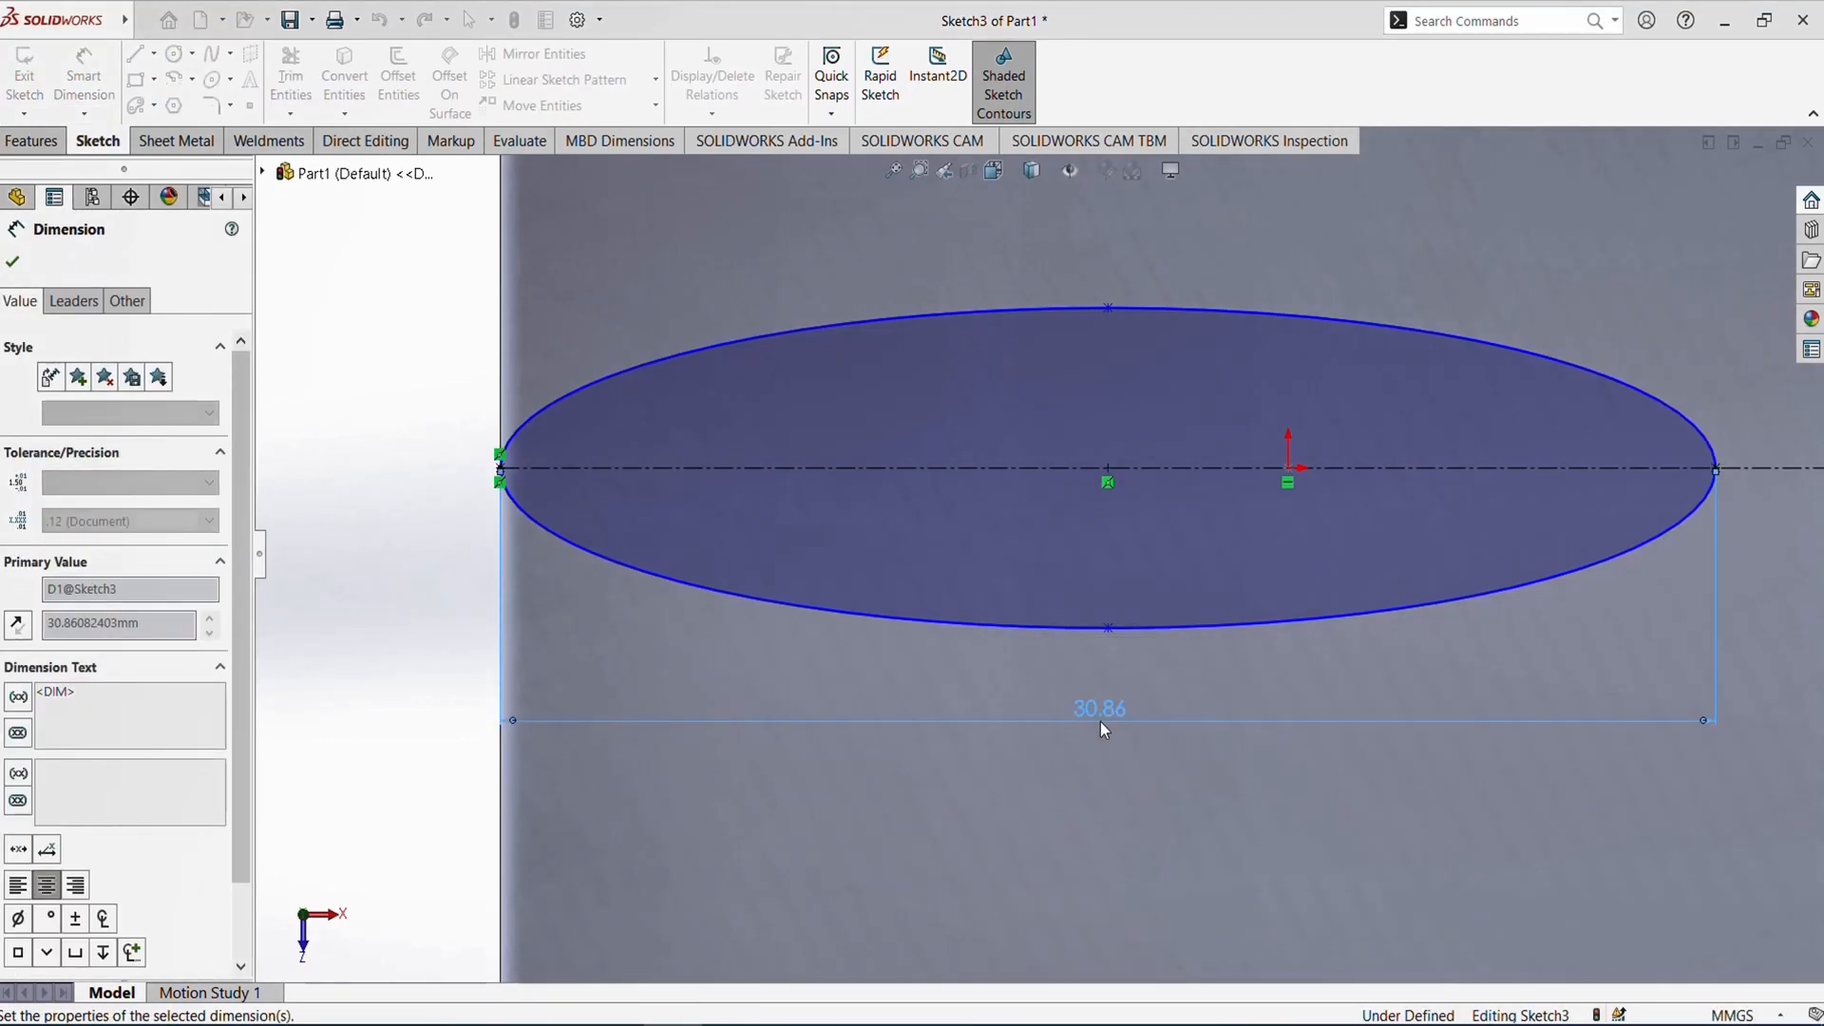
- Dimension the ellipse's minor axis as 15 mm and close the sketch
scroll(1124, 680, up, 3)
scroll(1473, 574, down, 3)
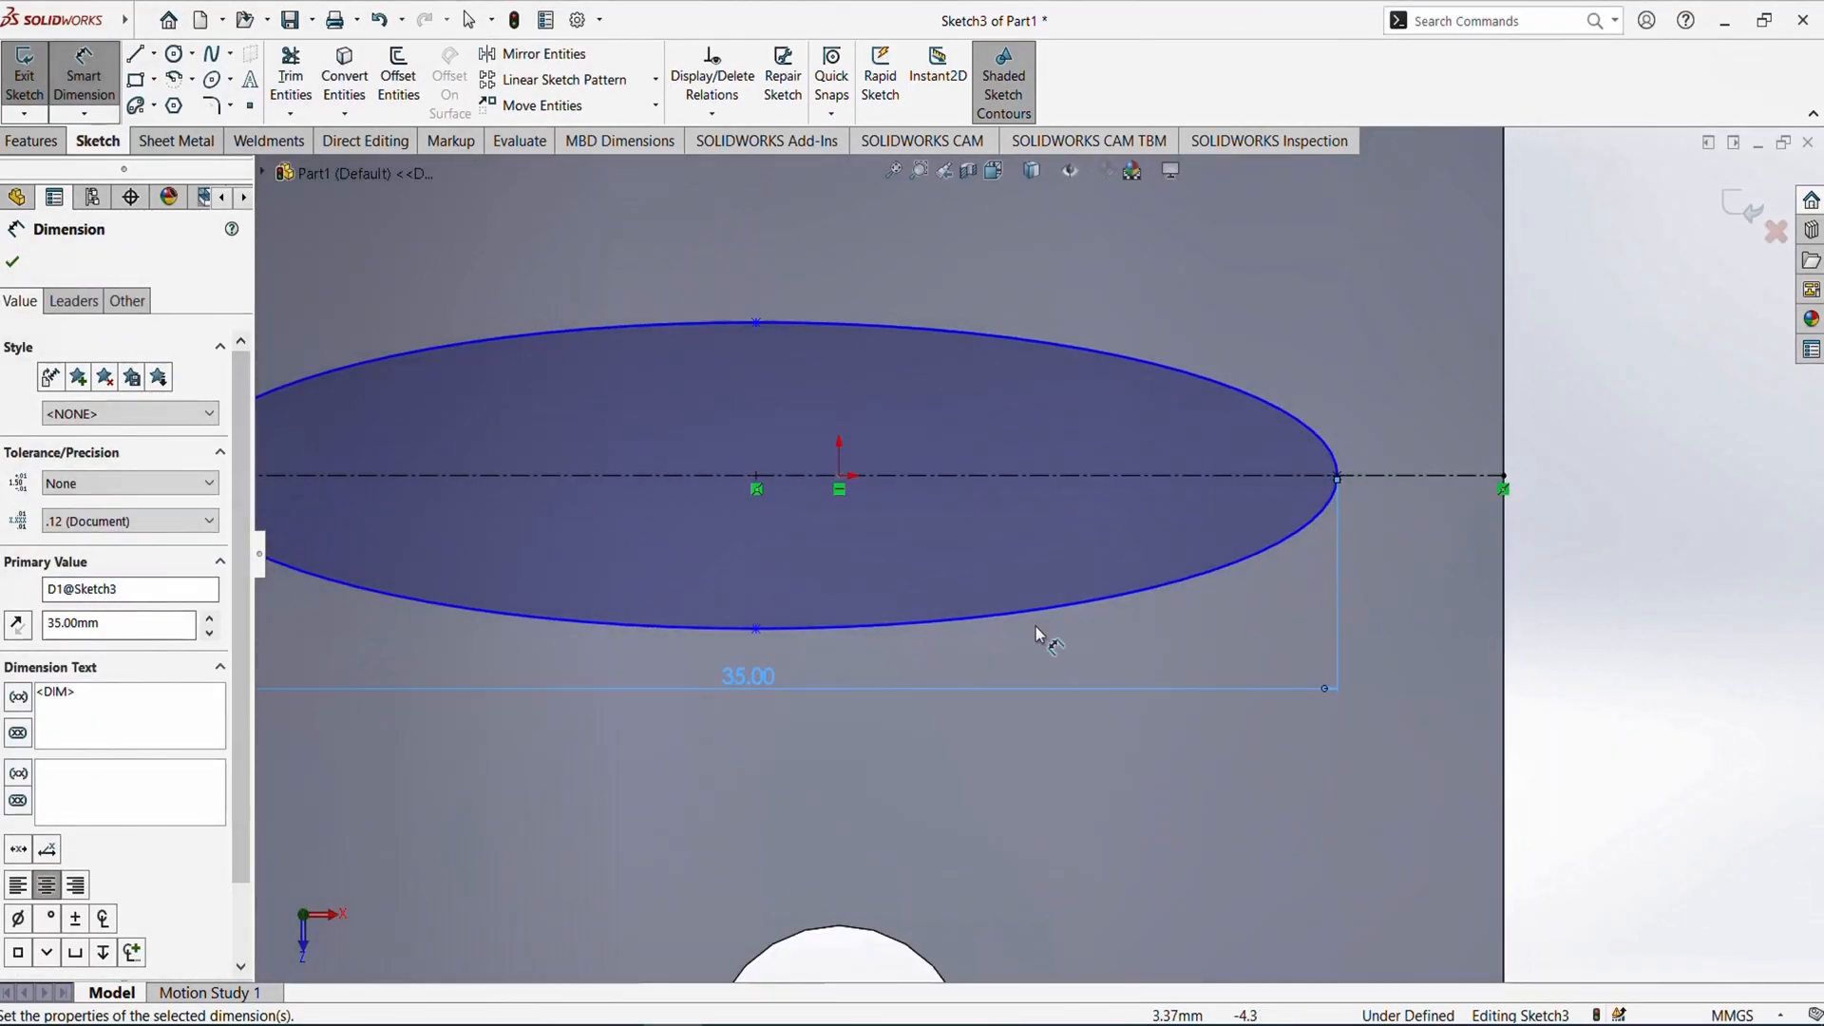
scroll(1045, 623, up, 2)
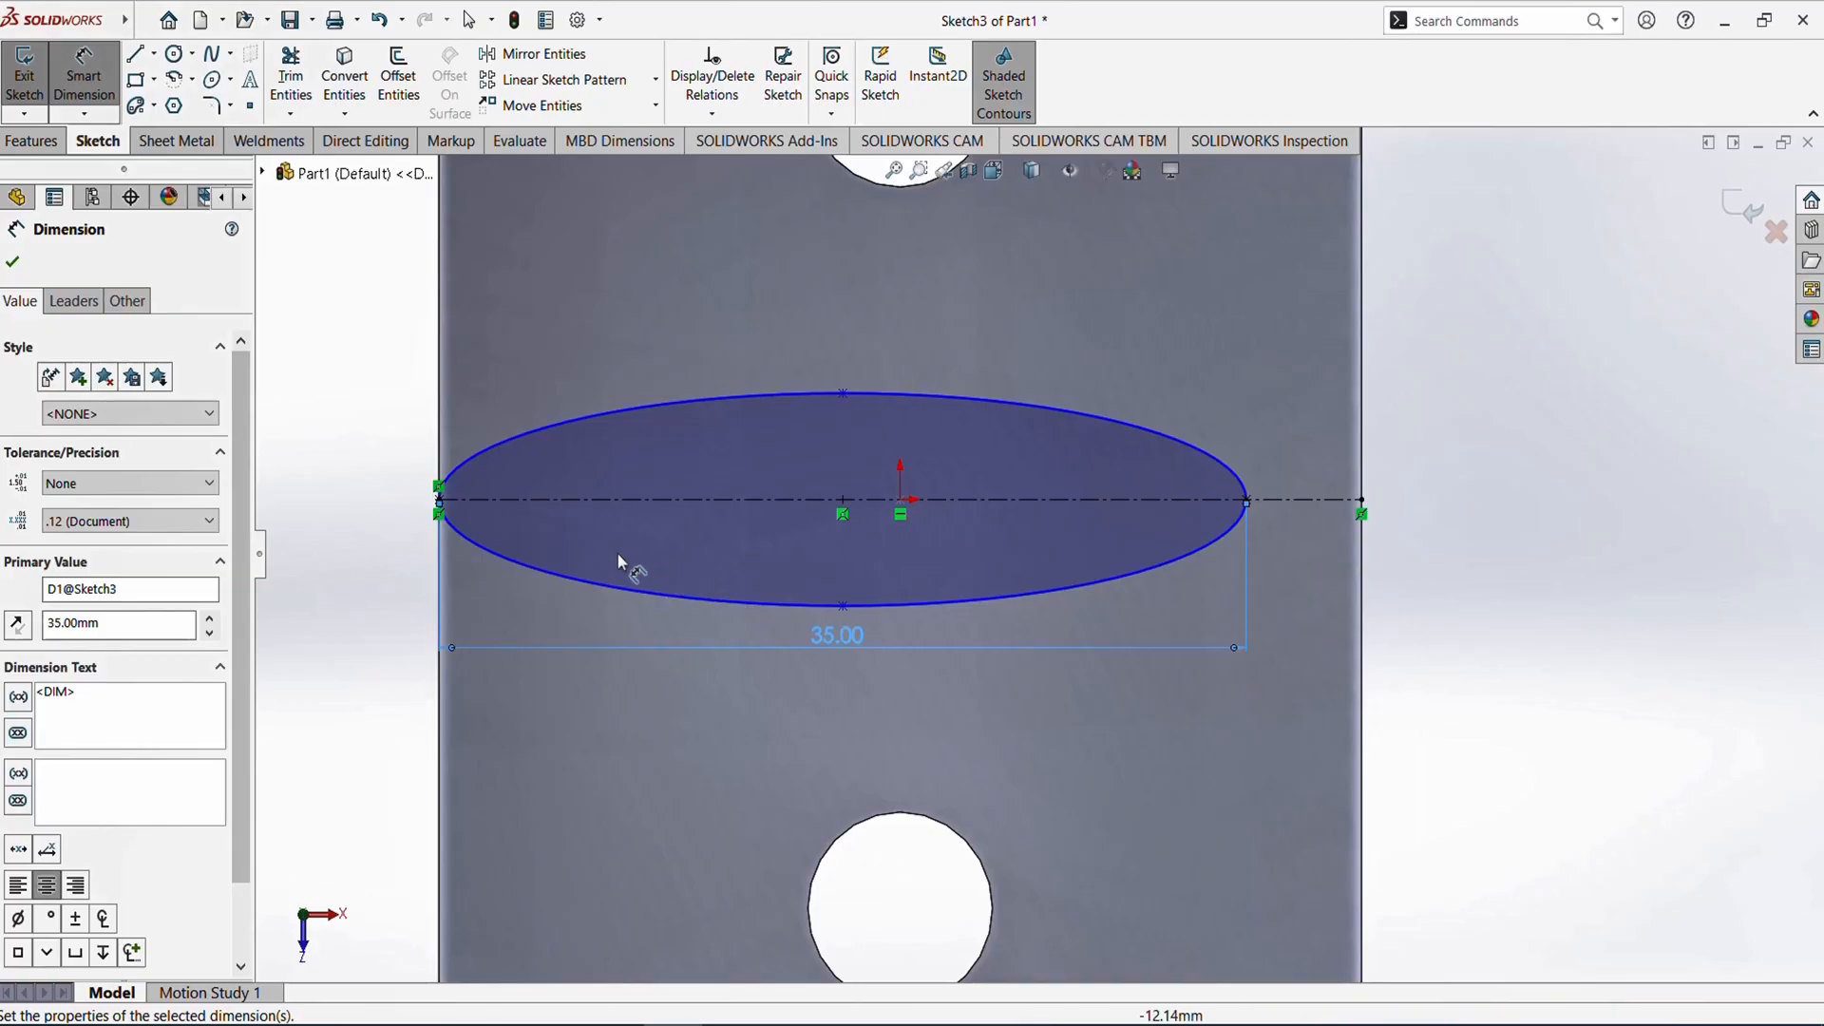
scroll(517, 549, down, 2)
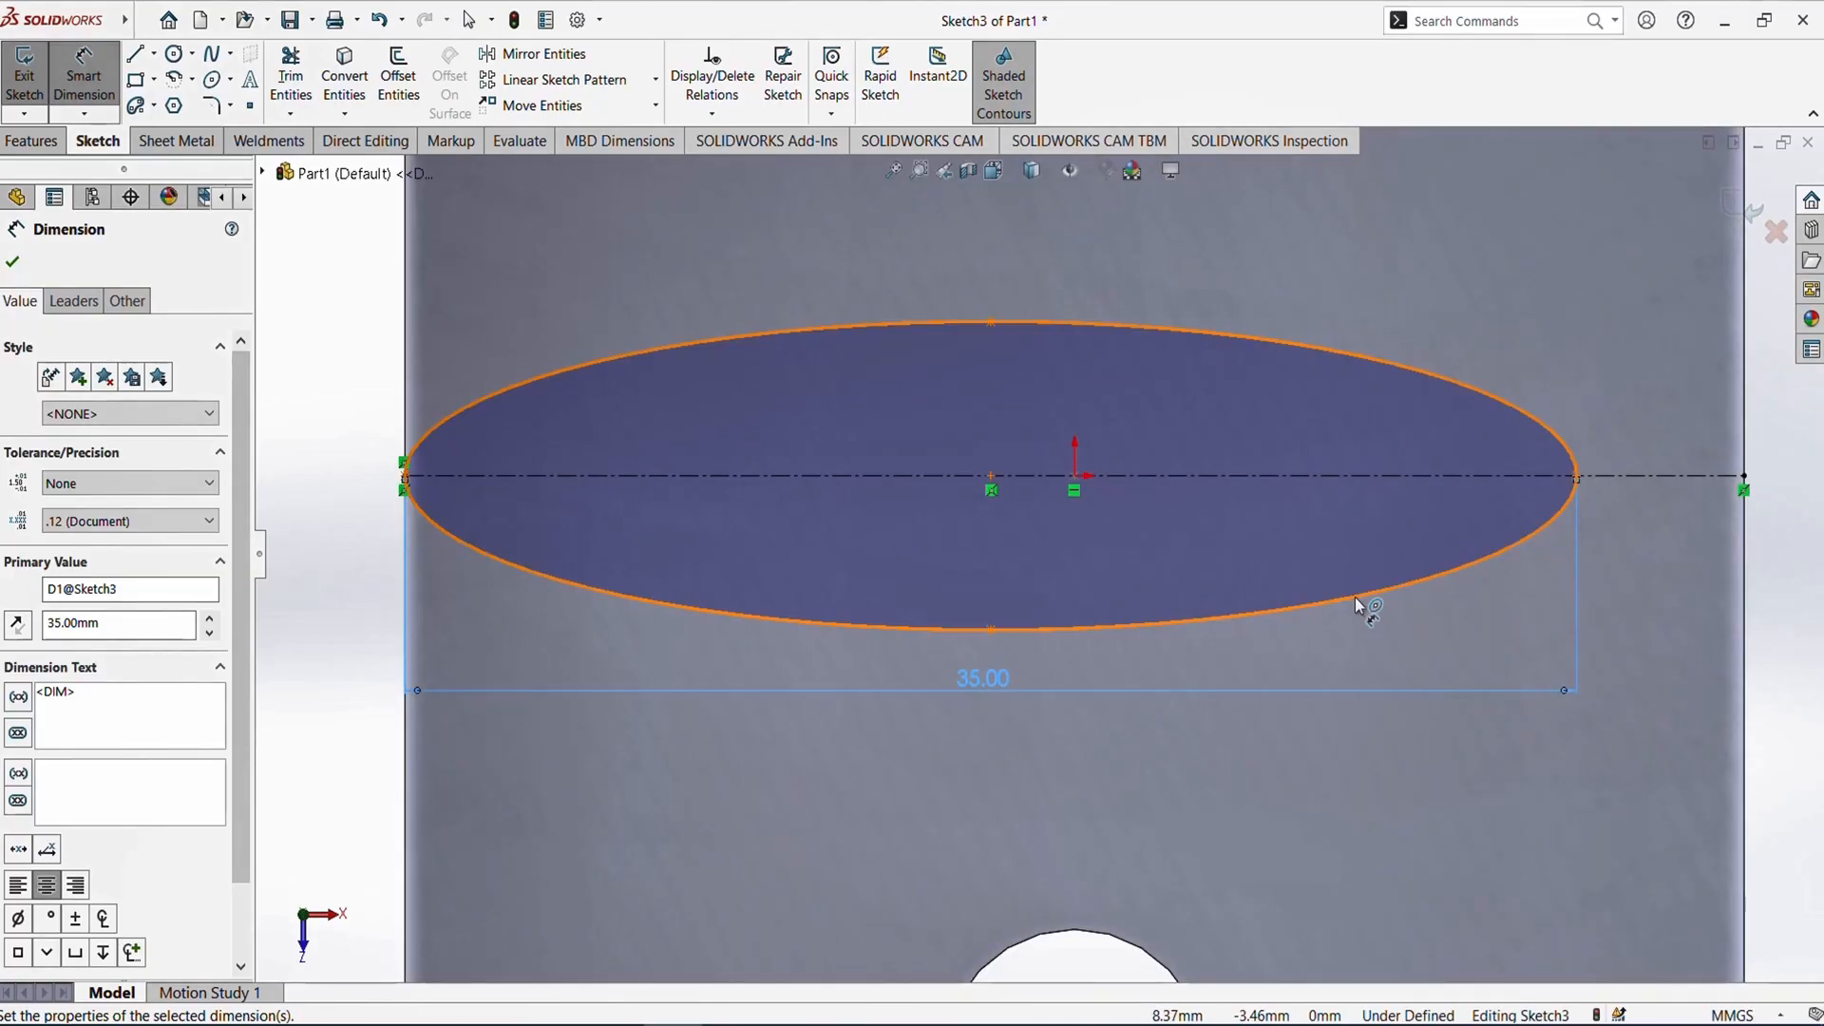
scroll(1643, 489, up, 2)
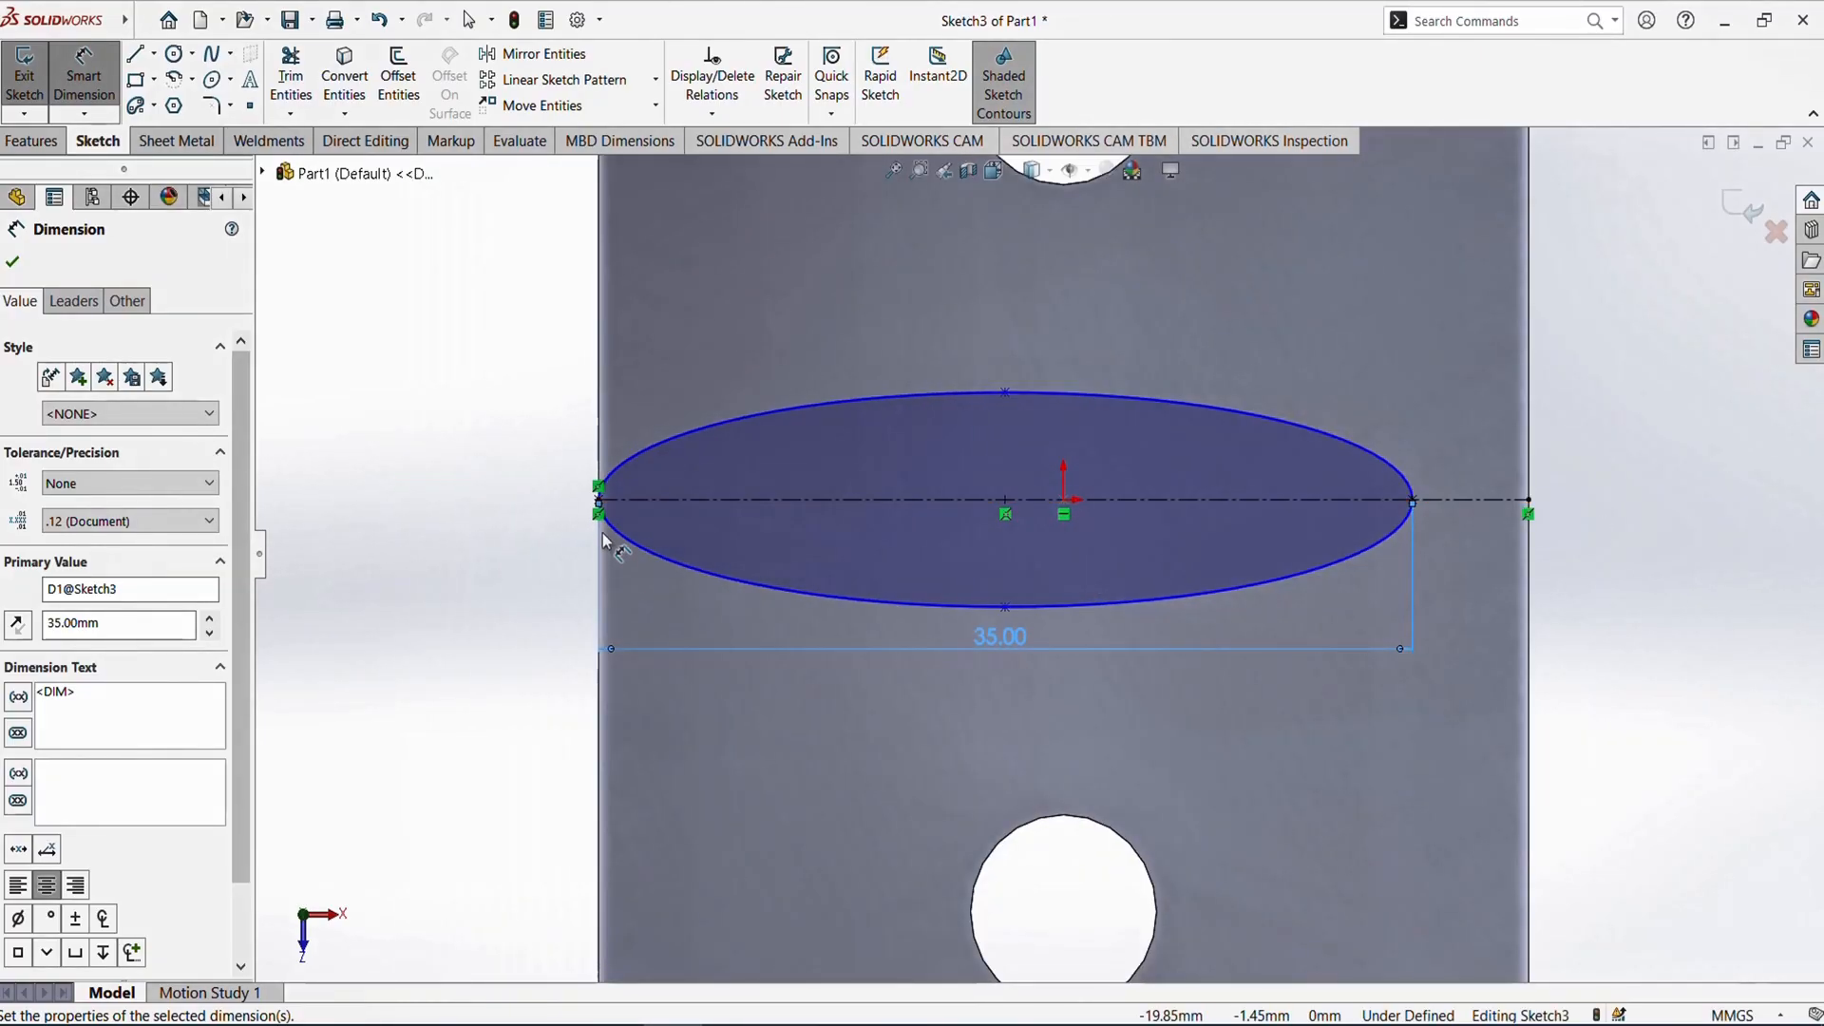
scroll(499, 521, down, 3)
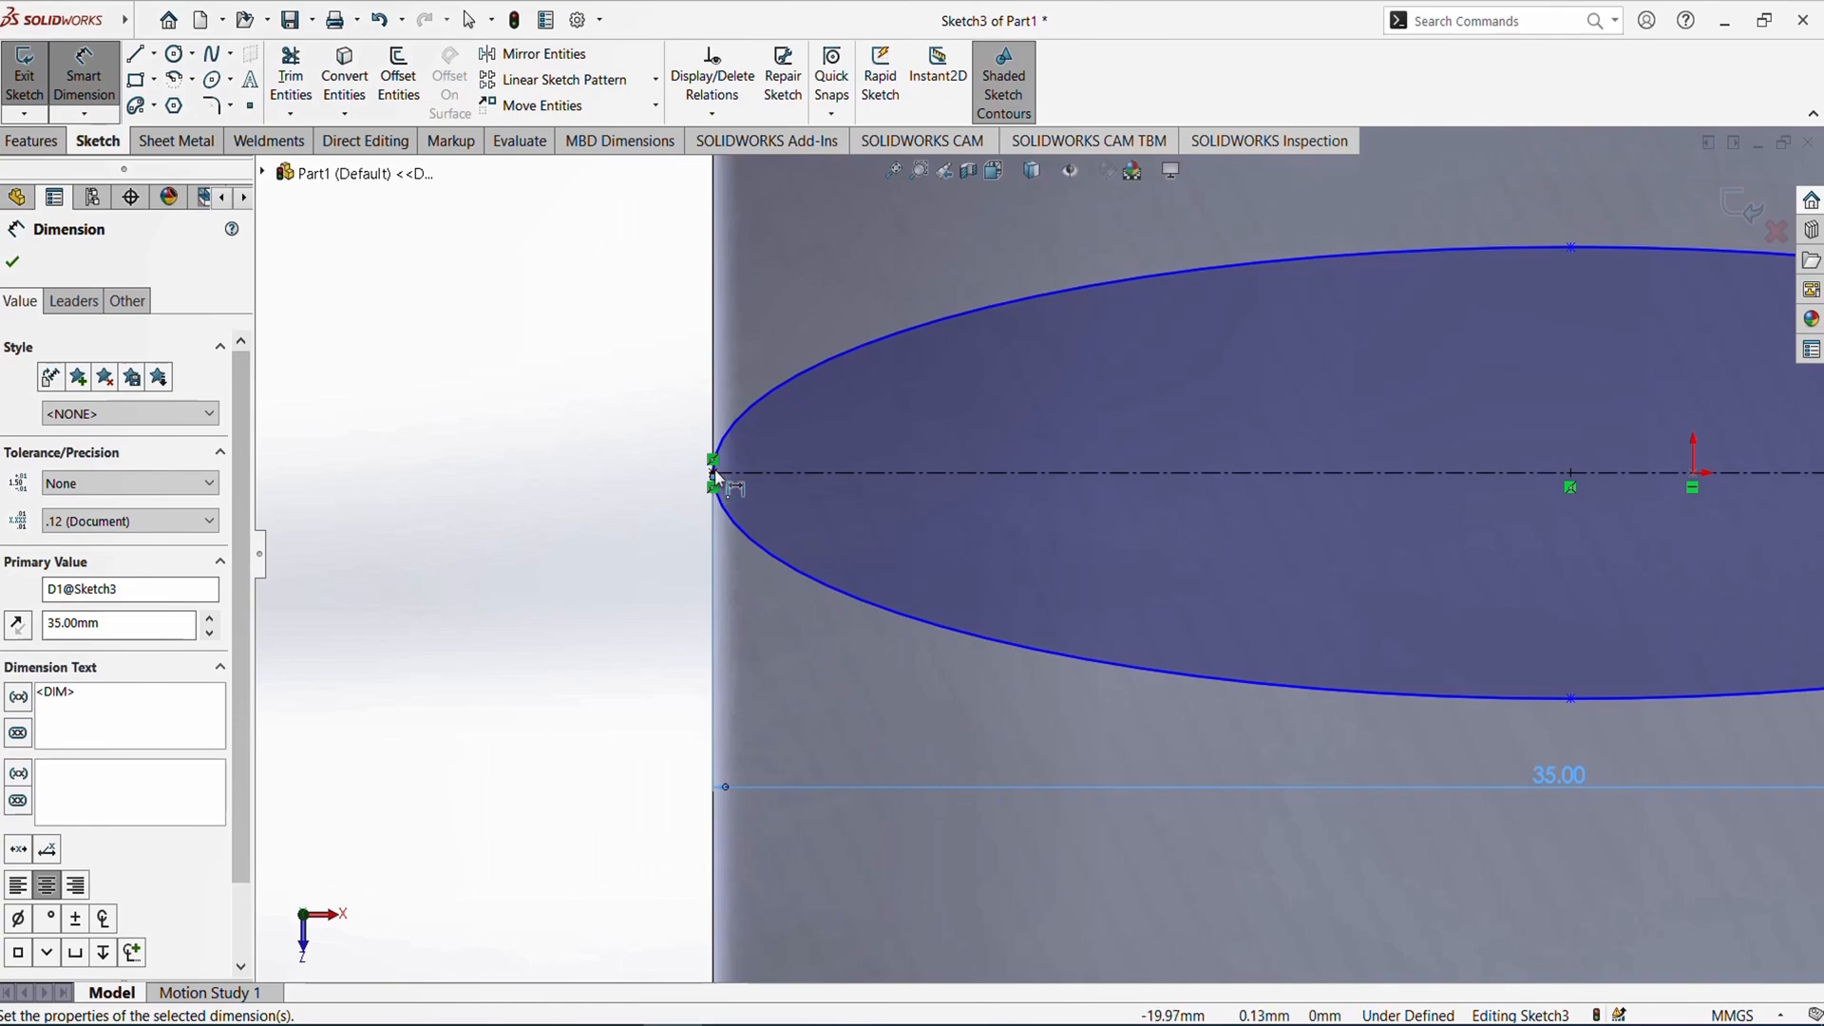
scroll(707, 499, up, 6)
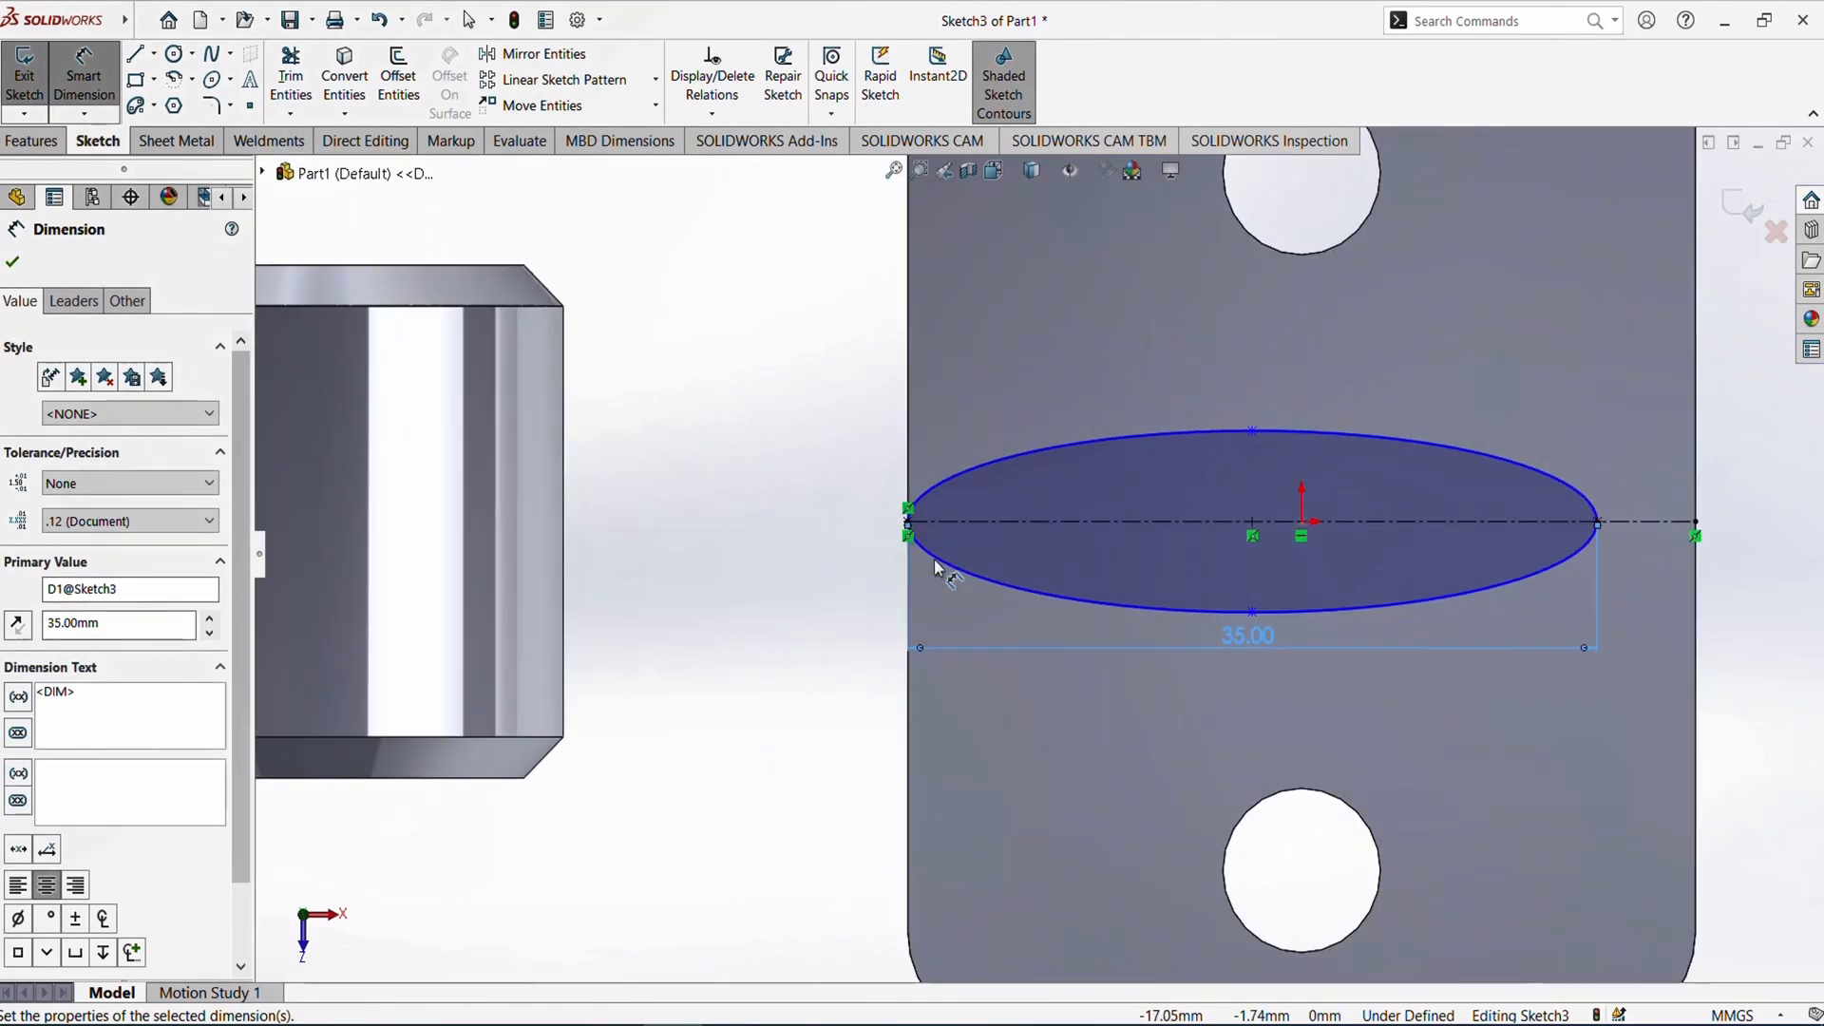
scroll(1407, 545, down, 3)
click(1082, 648)
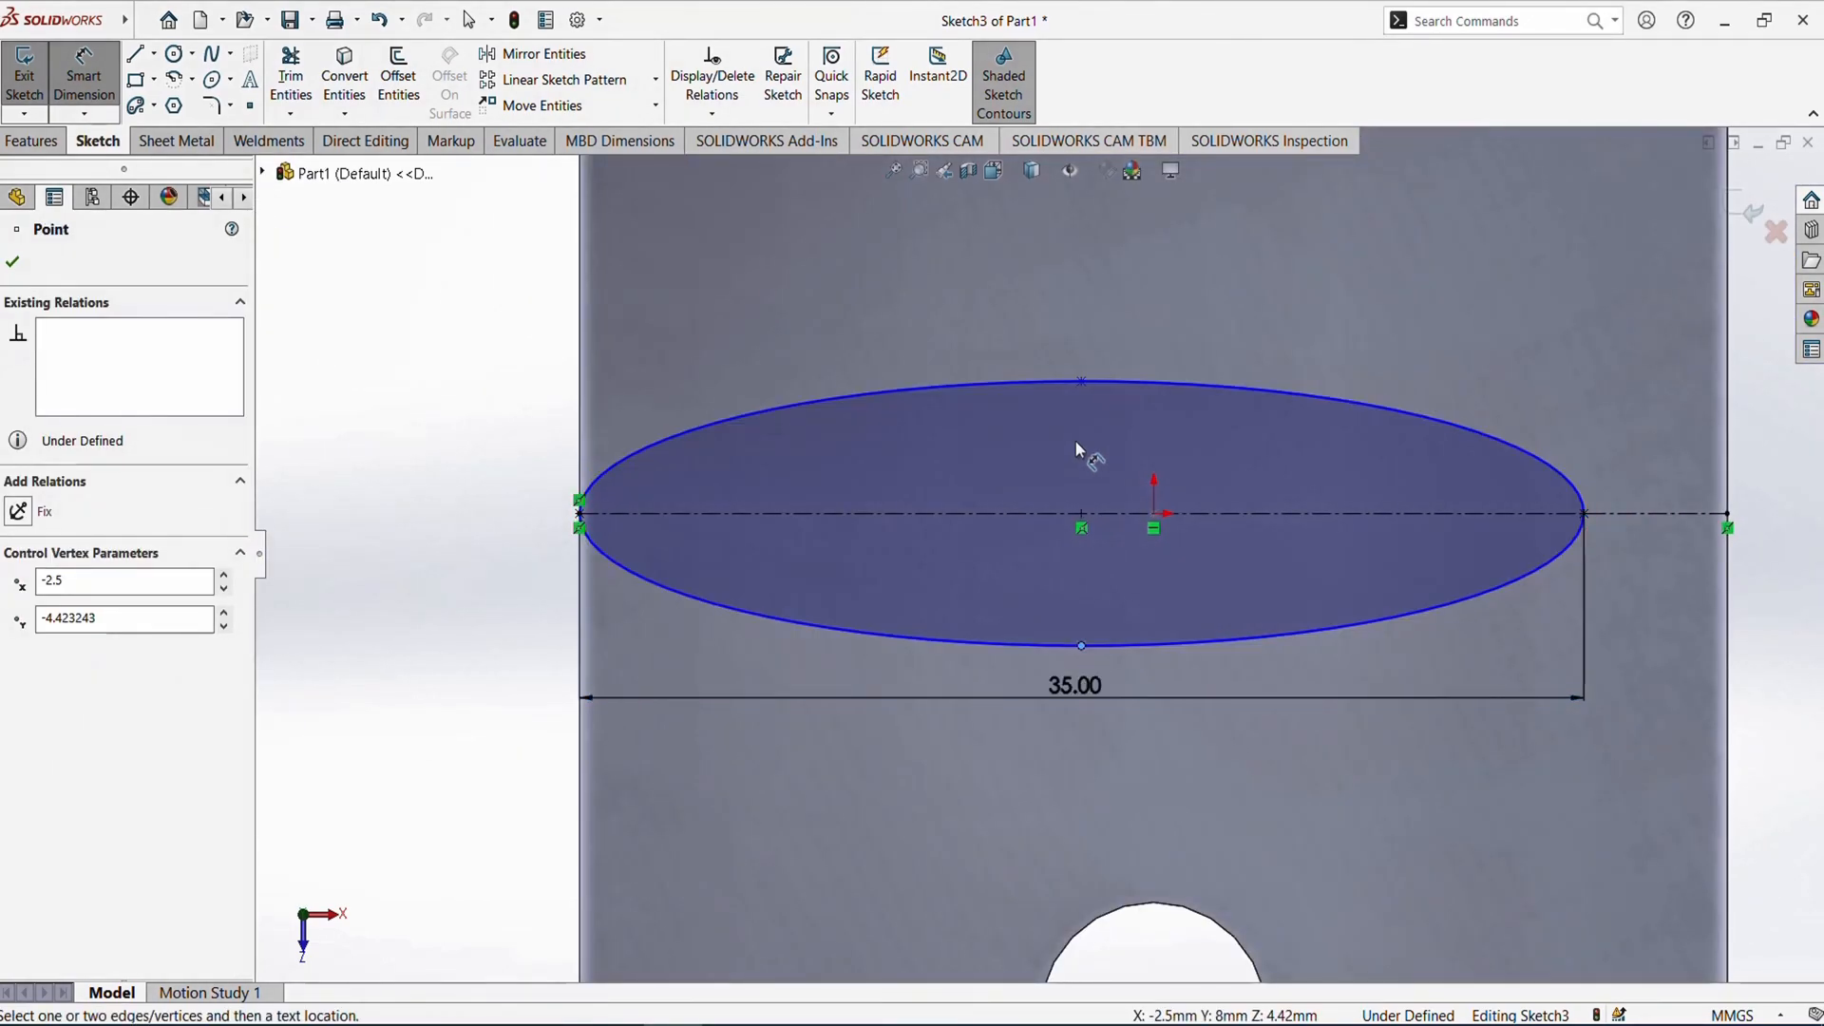
click(1081, 381)
click(1322, 489)
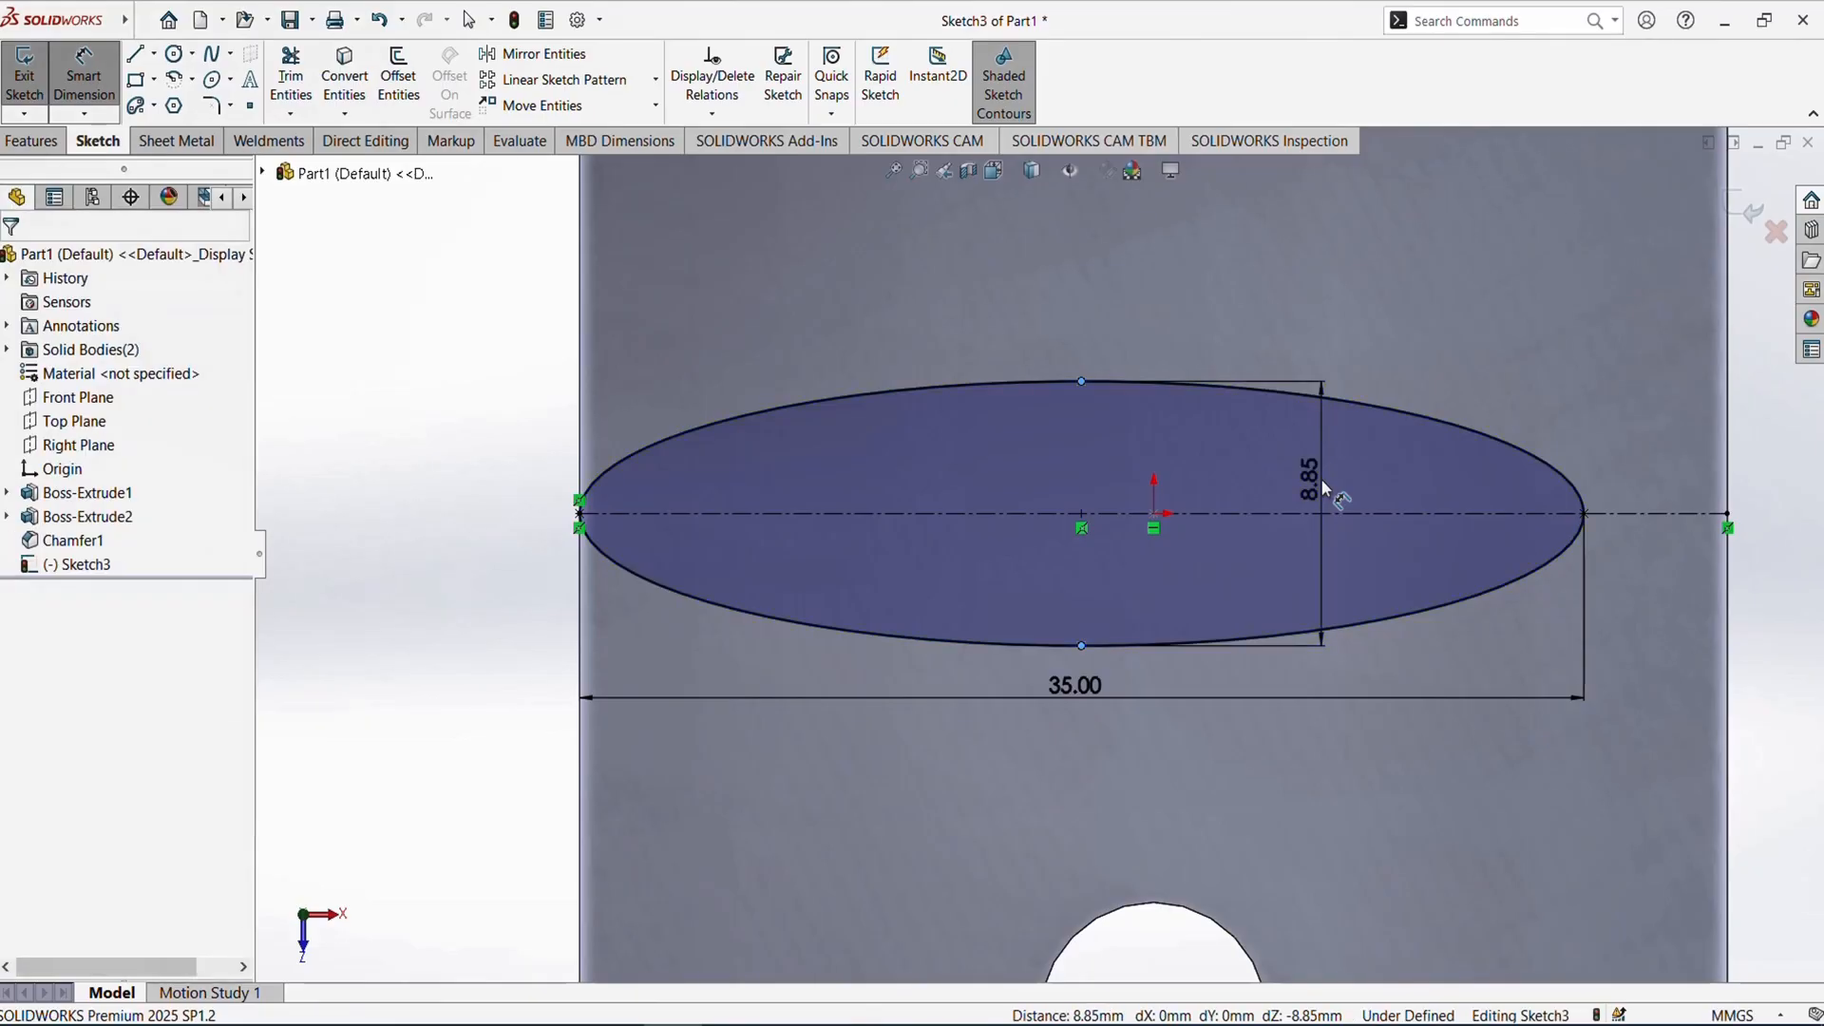
text(15)
key(Return)
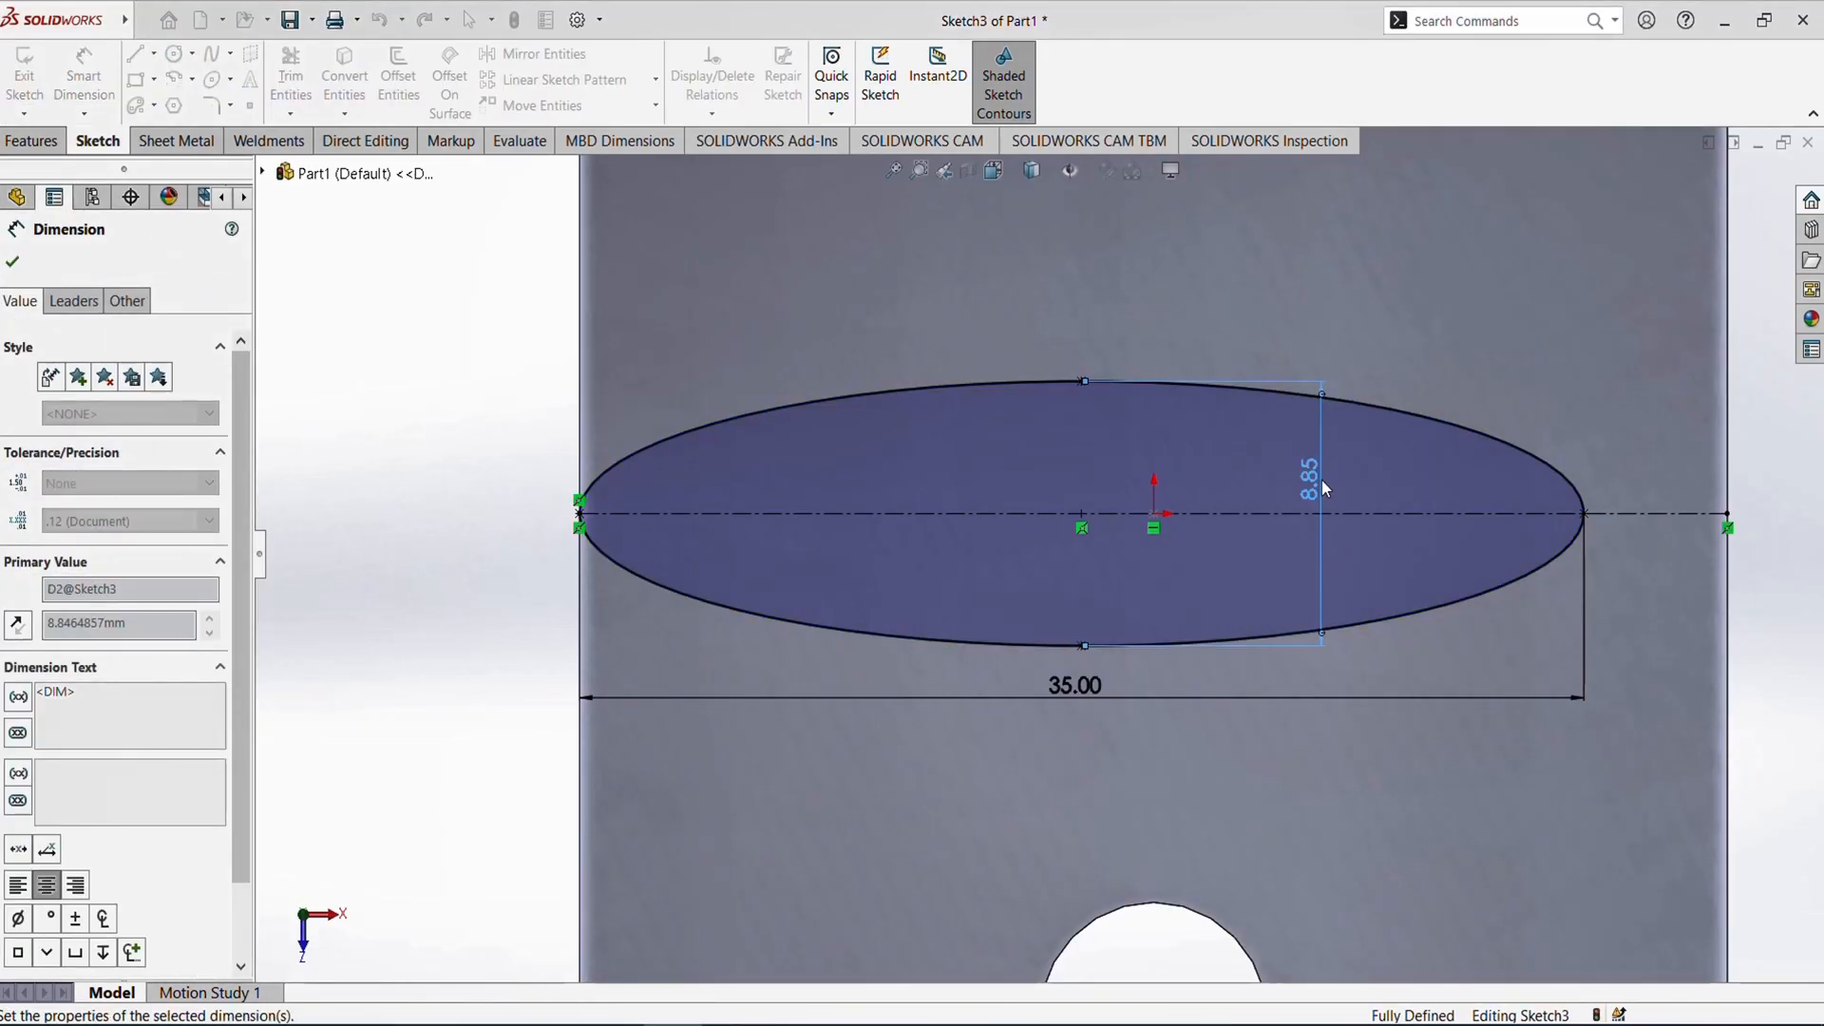
scroll(1326, 481, up, 5)
scroll(1212, 551, down, 1)
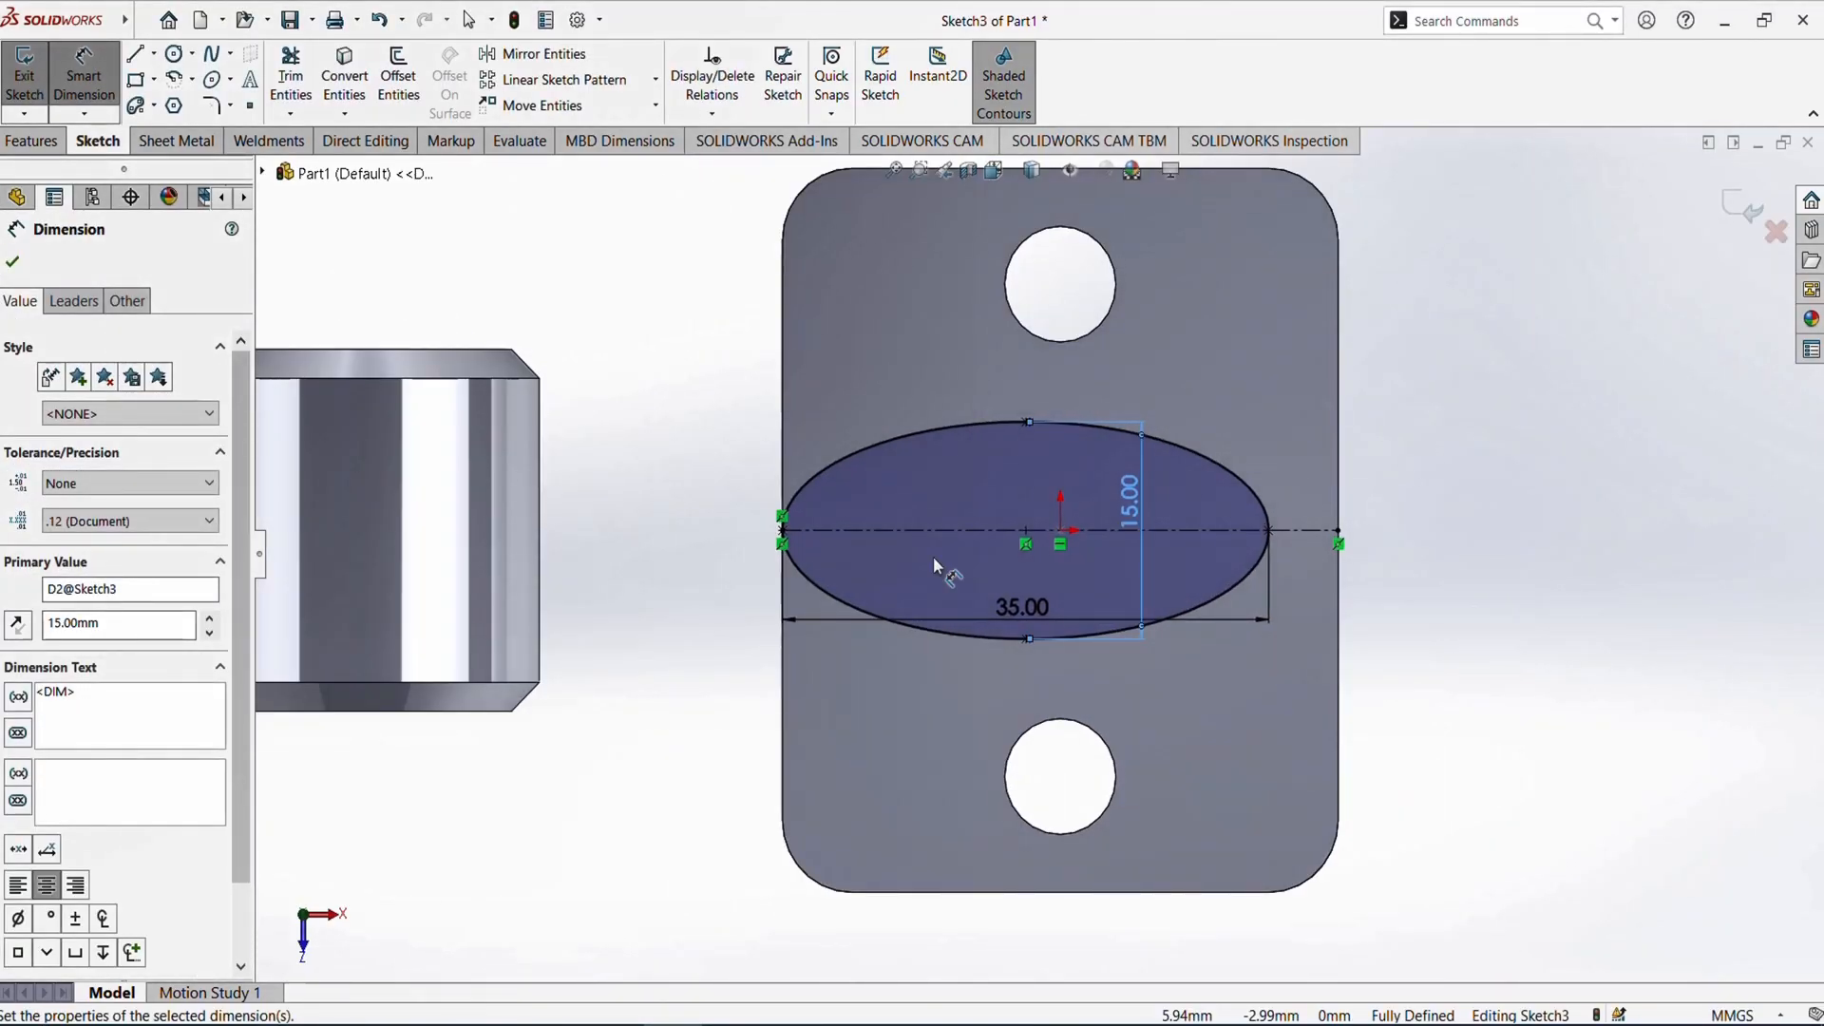
click(12, 264)
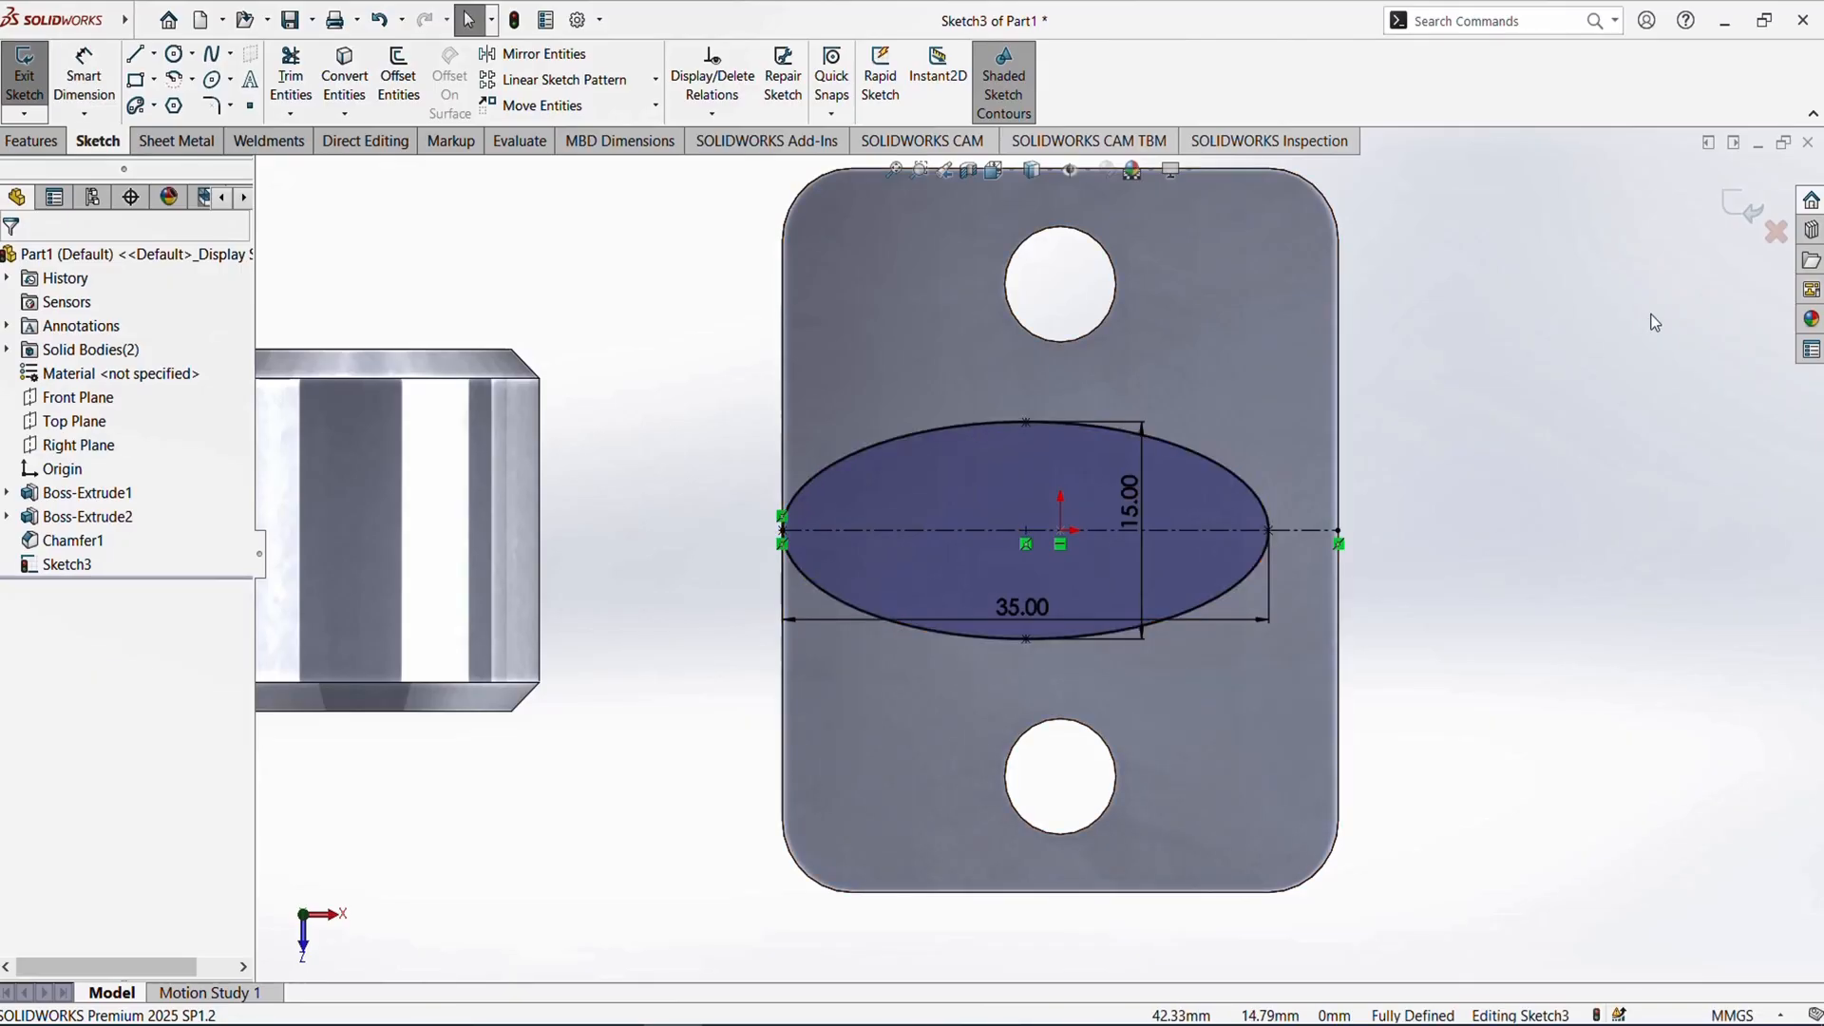
double_click(1527, 633)
click(1528, 633)
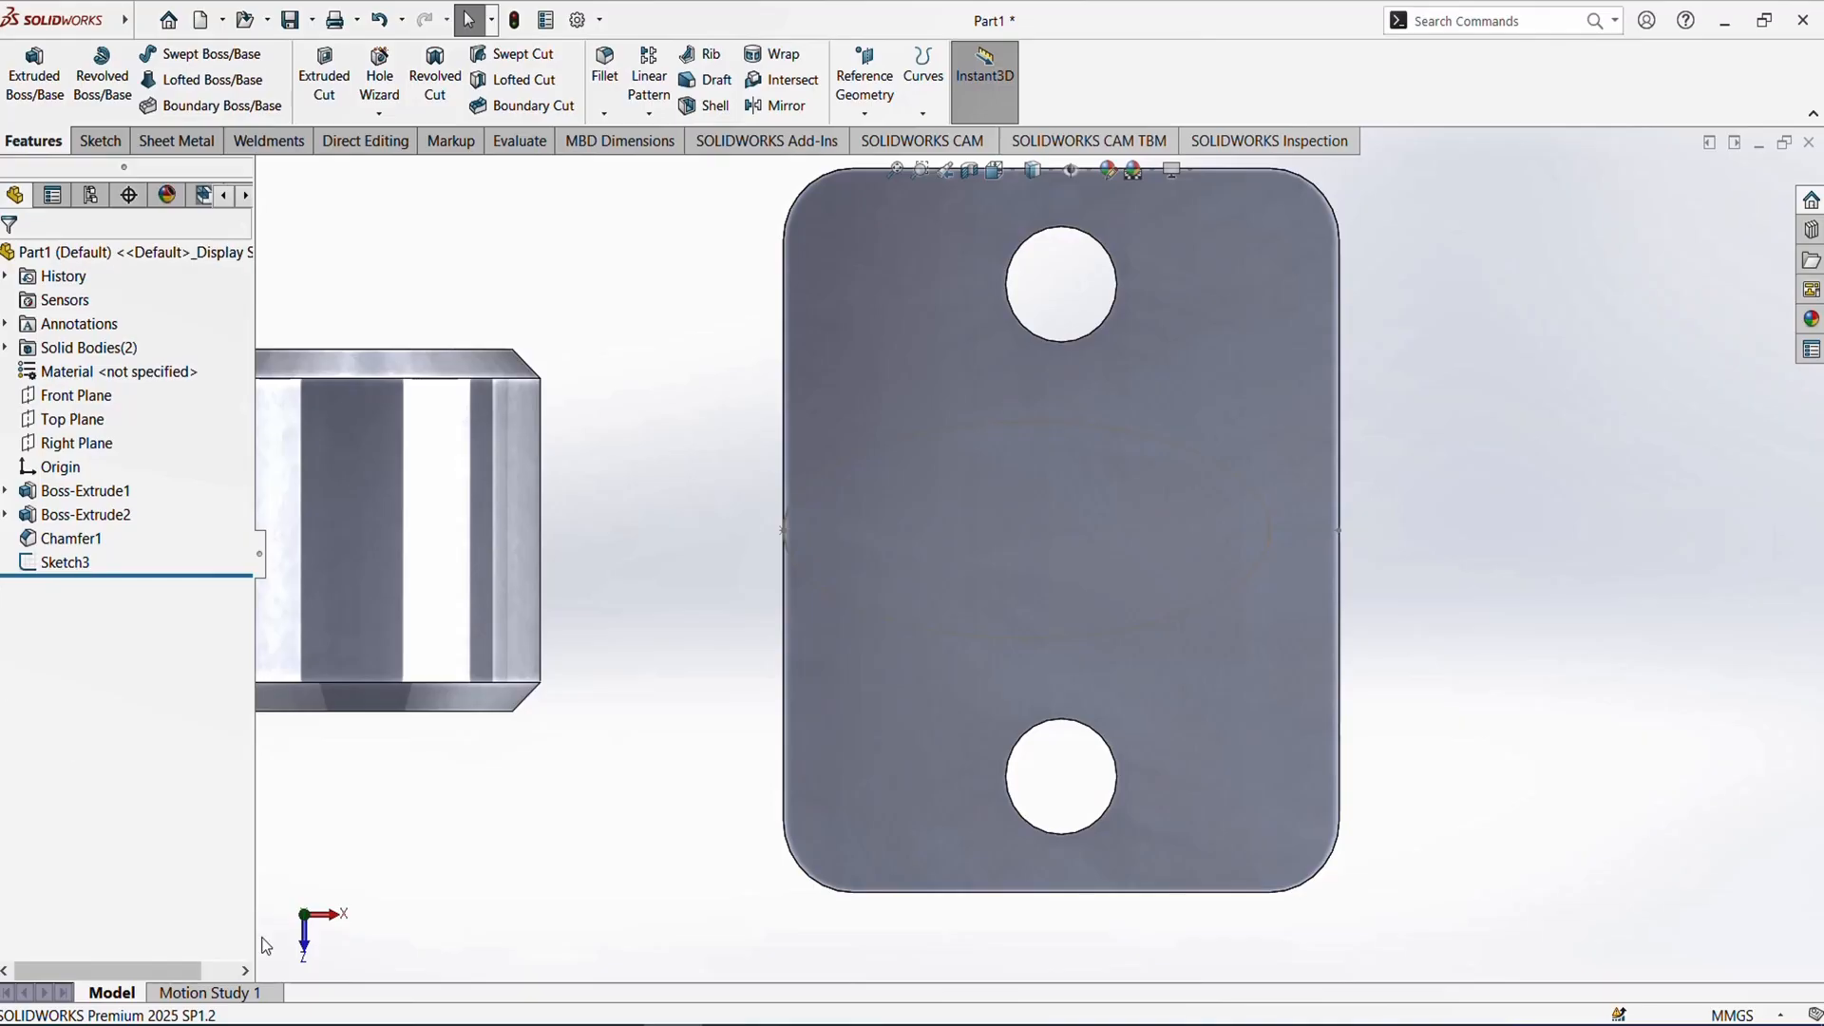
- Switch to the reference drawing and examine how the curved arm meets the ring in the top and isometric views
key(alt+Tab)
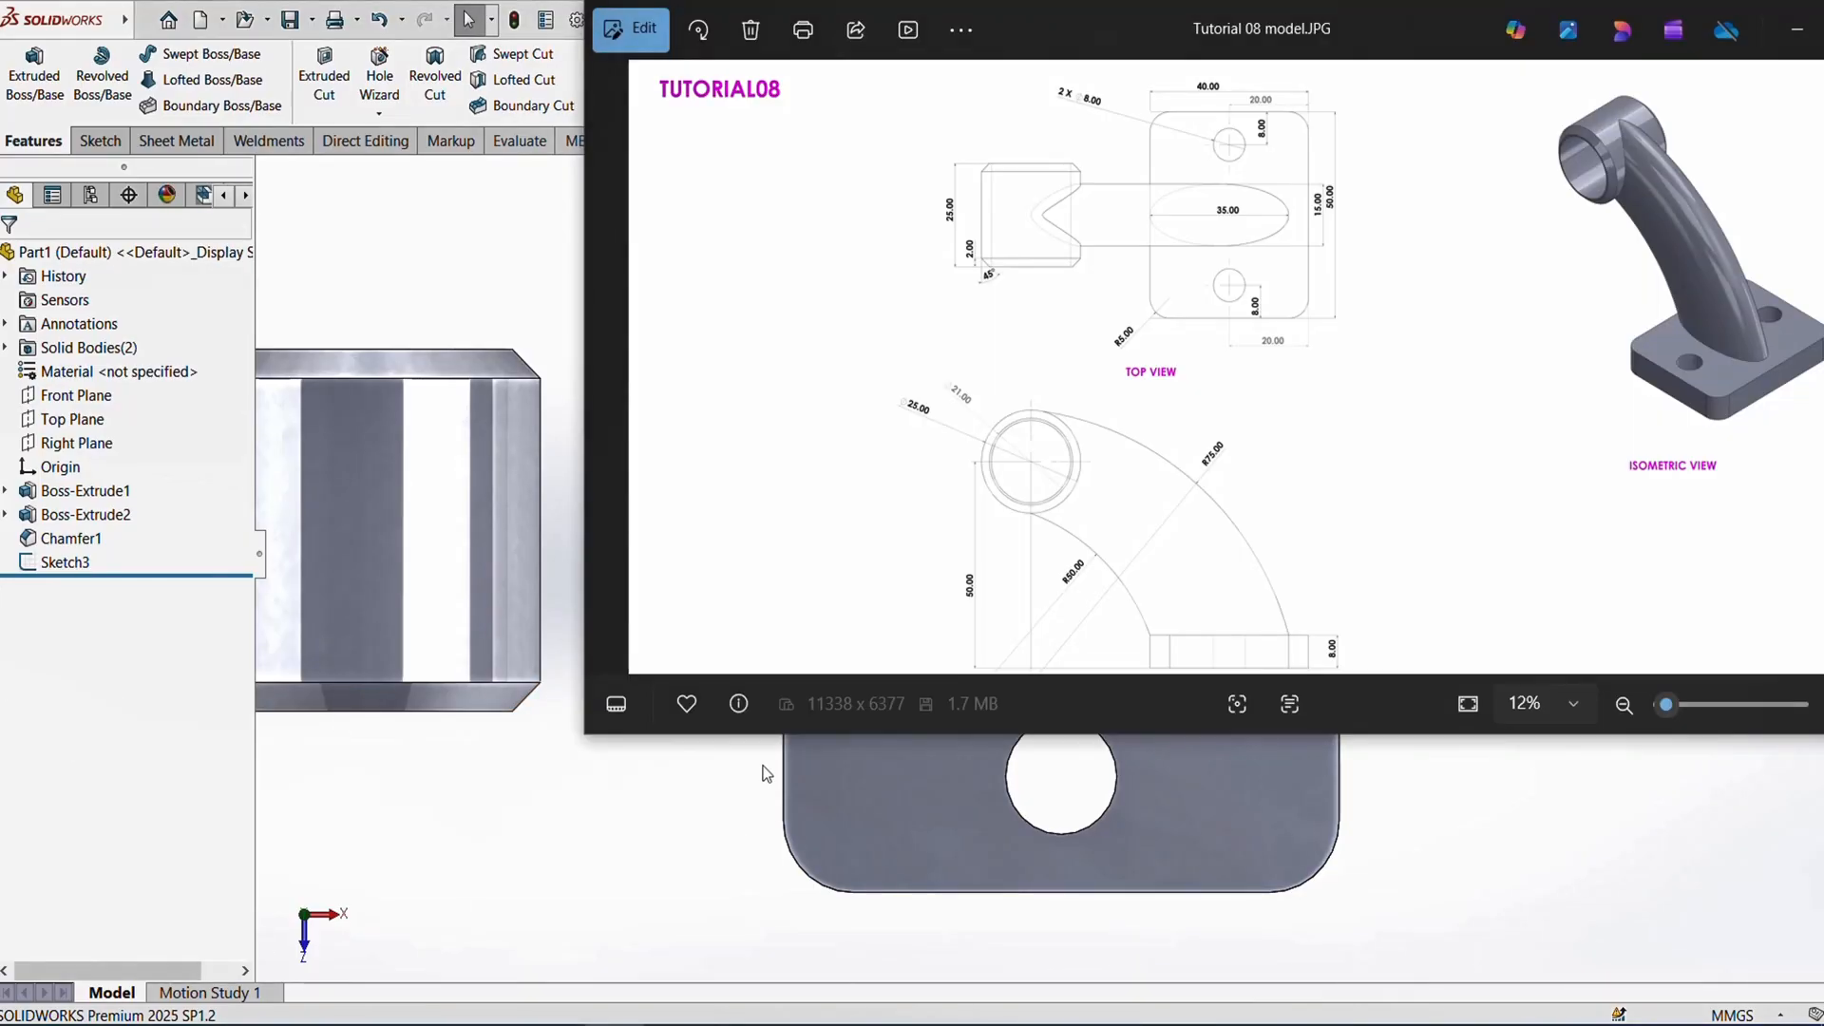
scroll(1025, 204, up, 3)
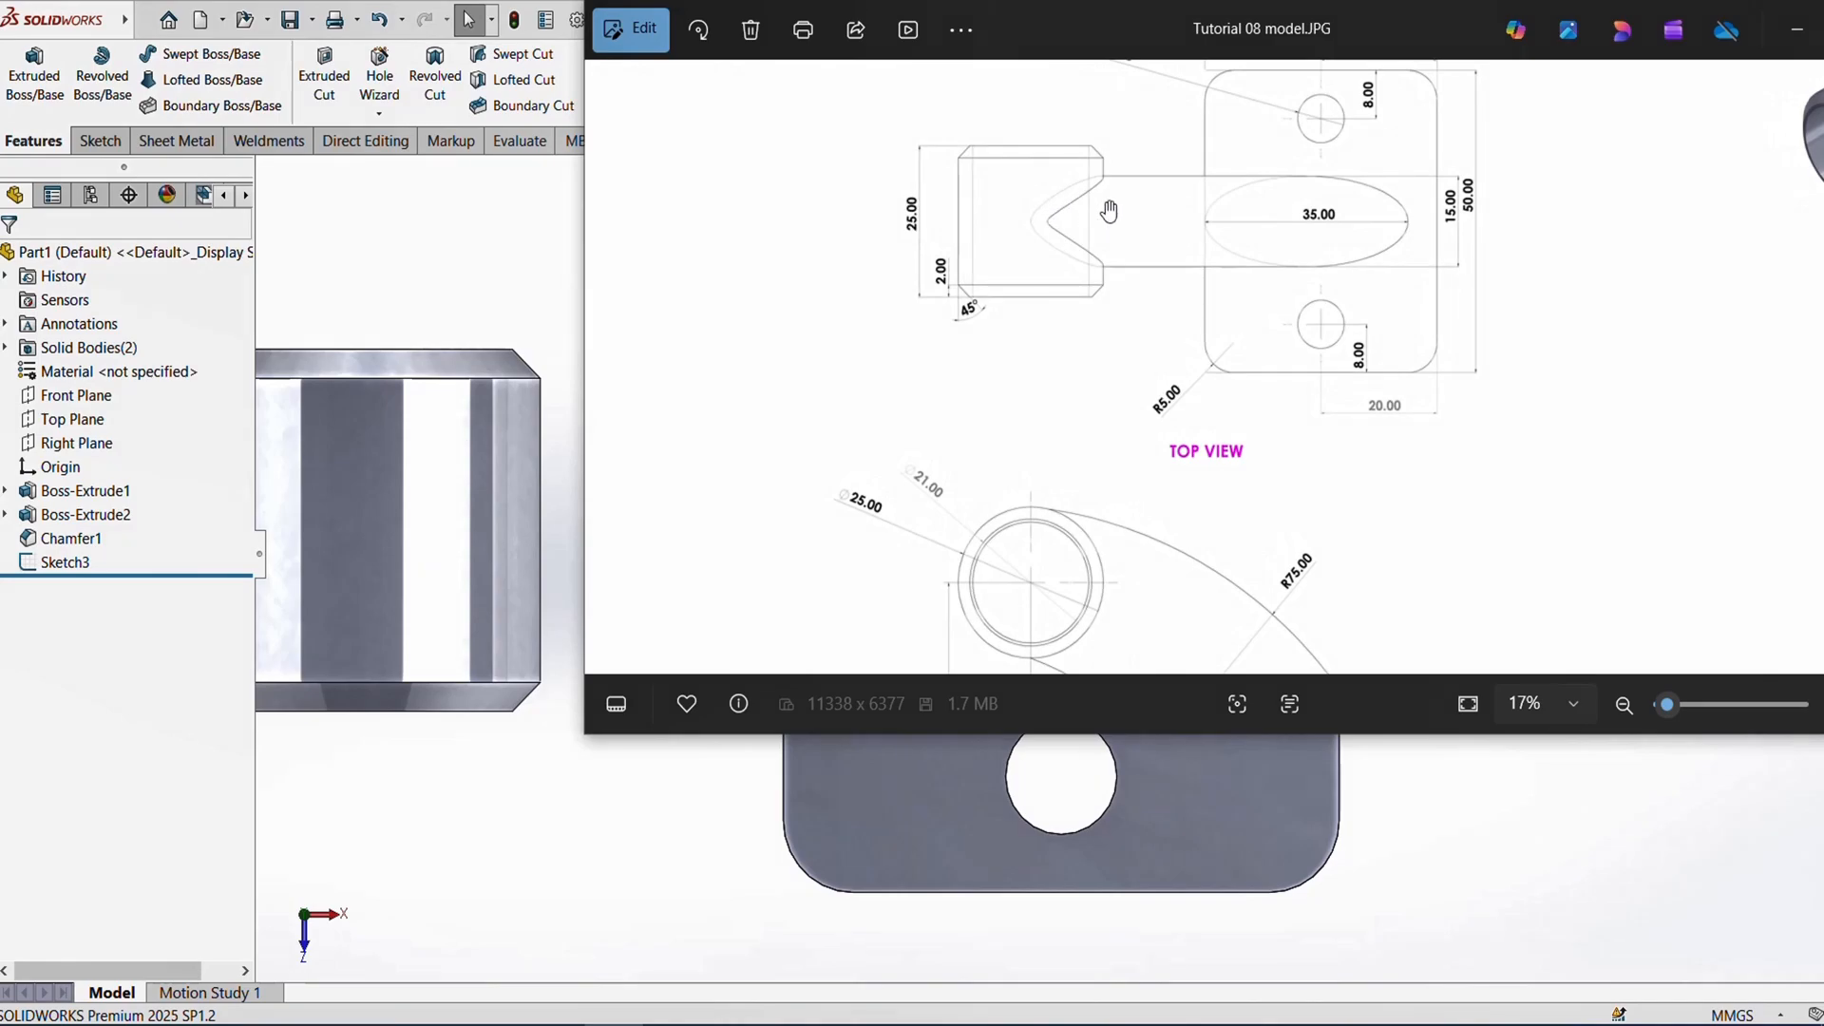
scroll(1097, 301, down, 2)
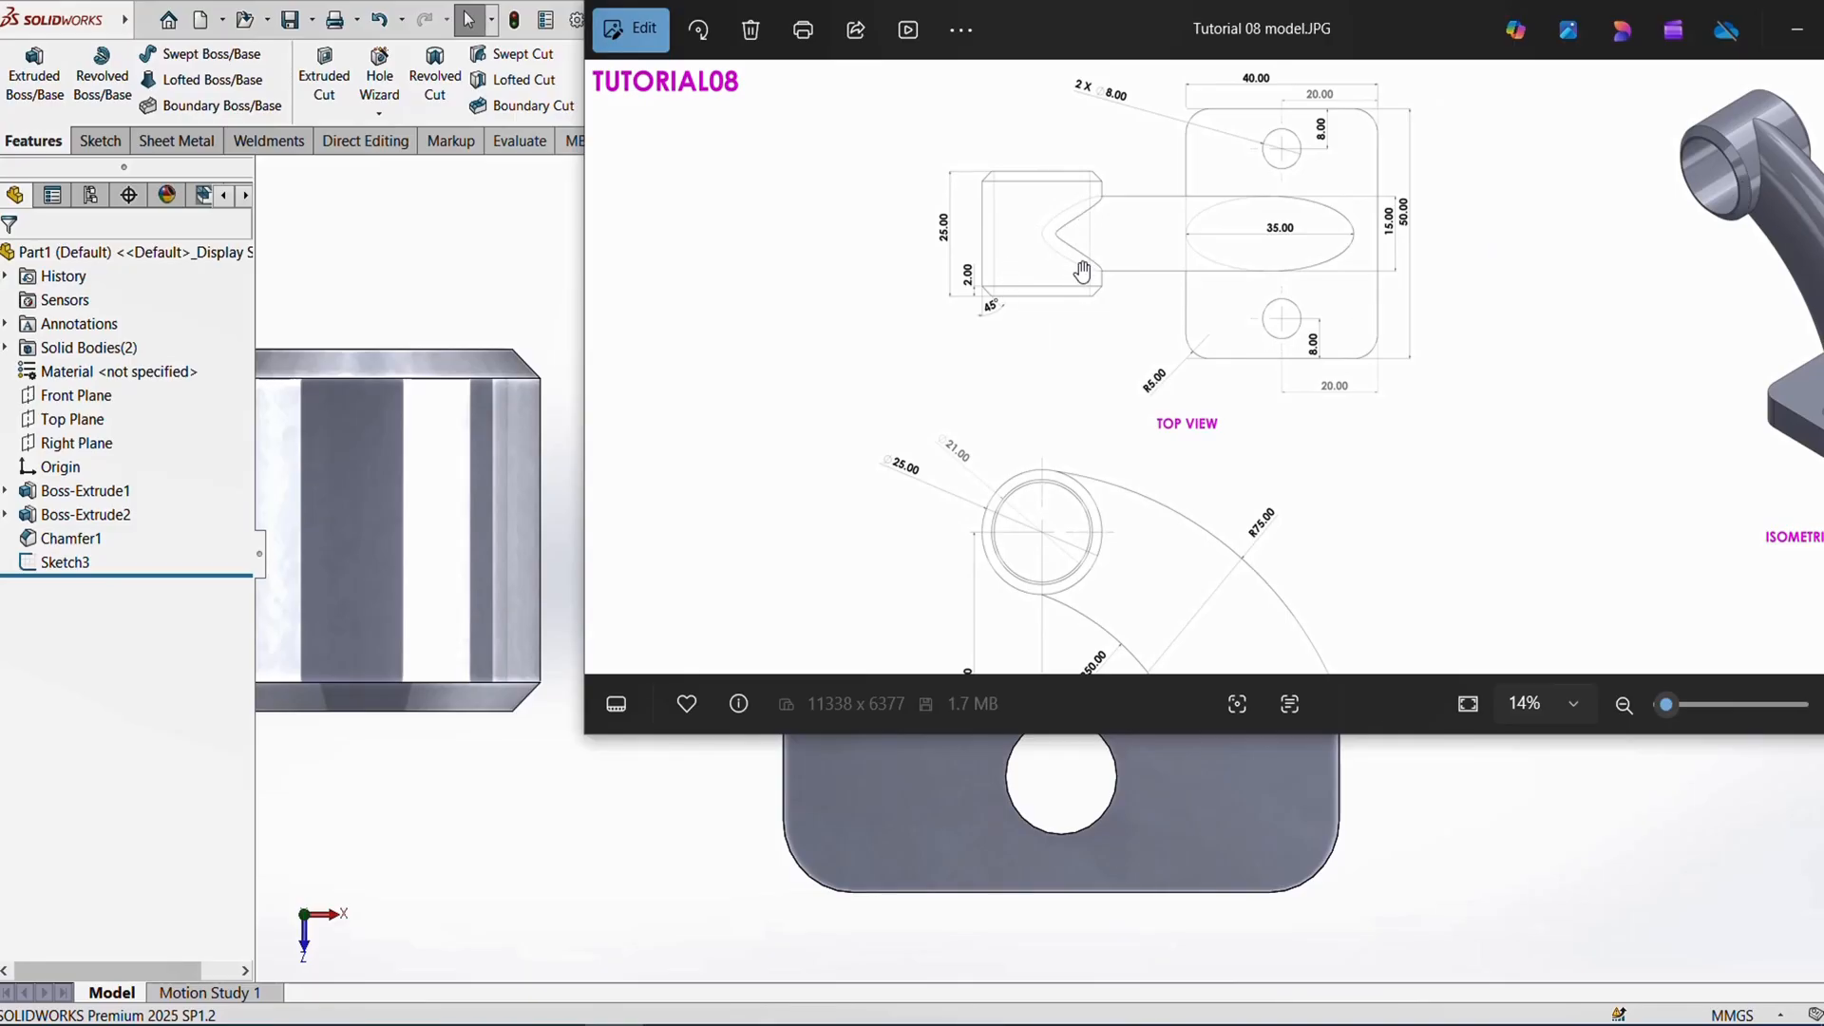
scroll(1394, 343, down, 2)
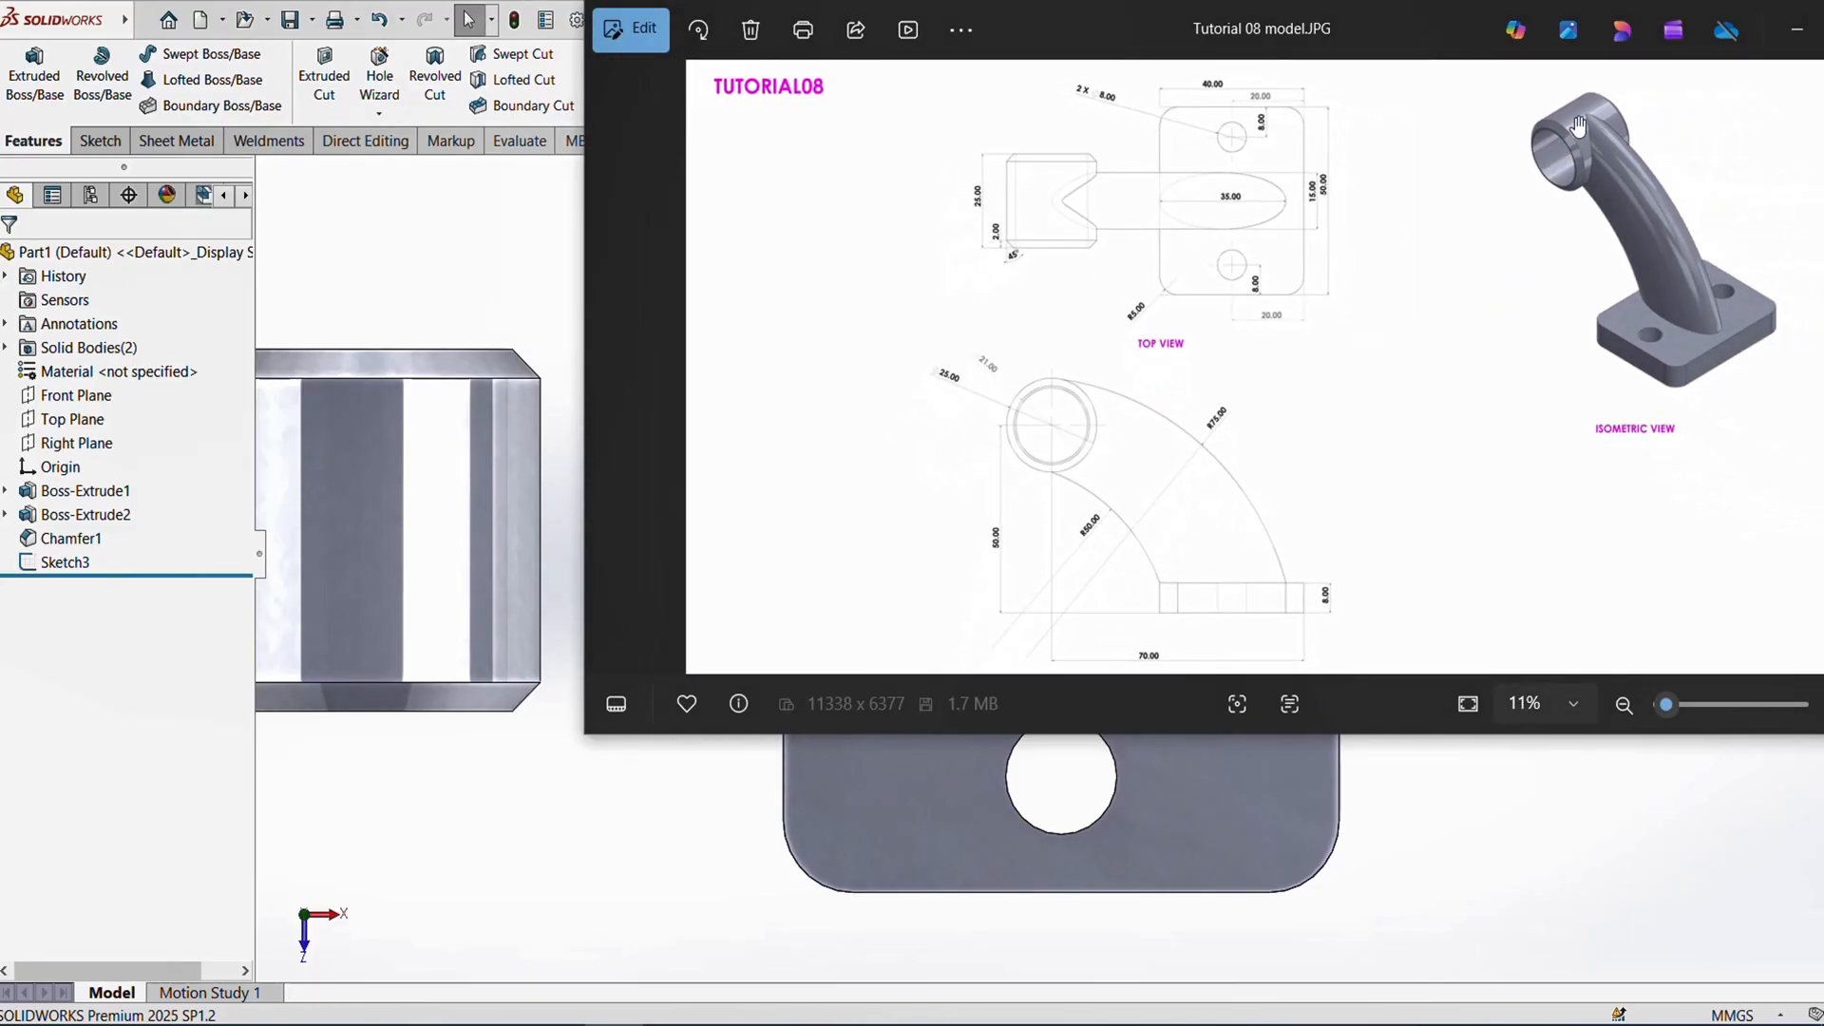
scroll(1577, 127, up, 2)
scroll(1190, 366, down, 2)
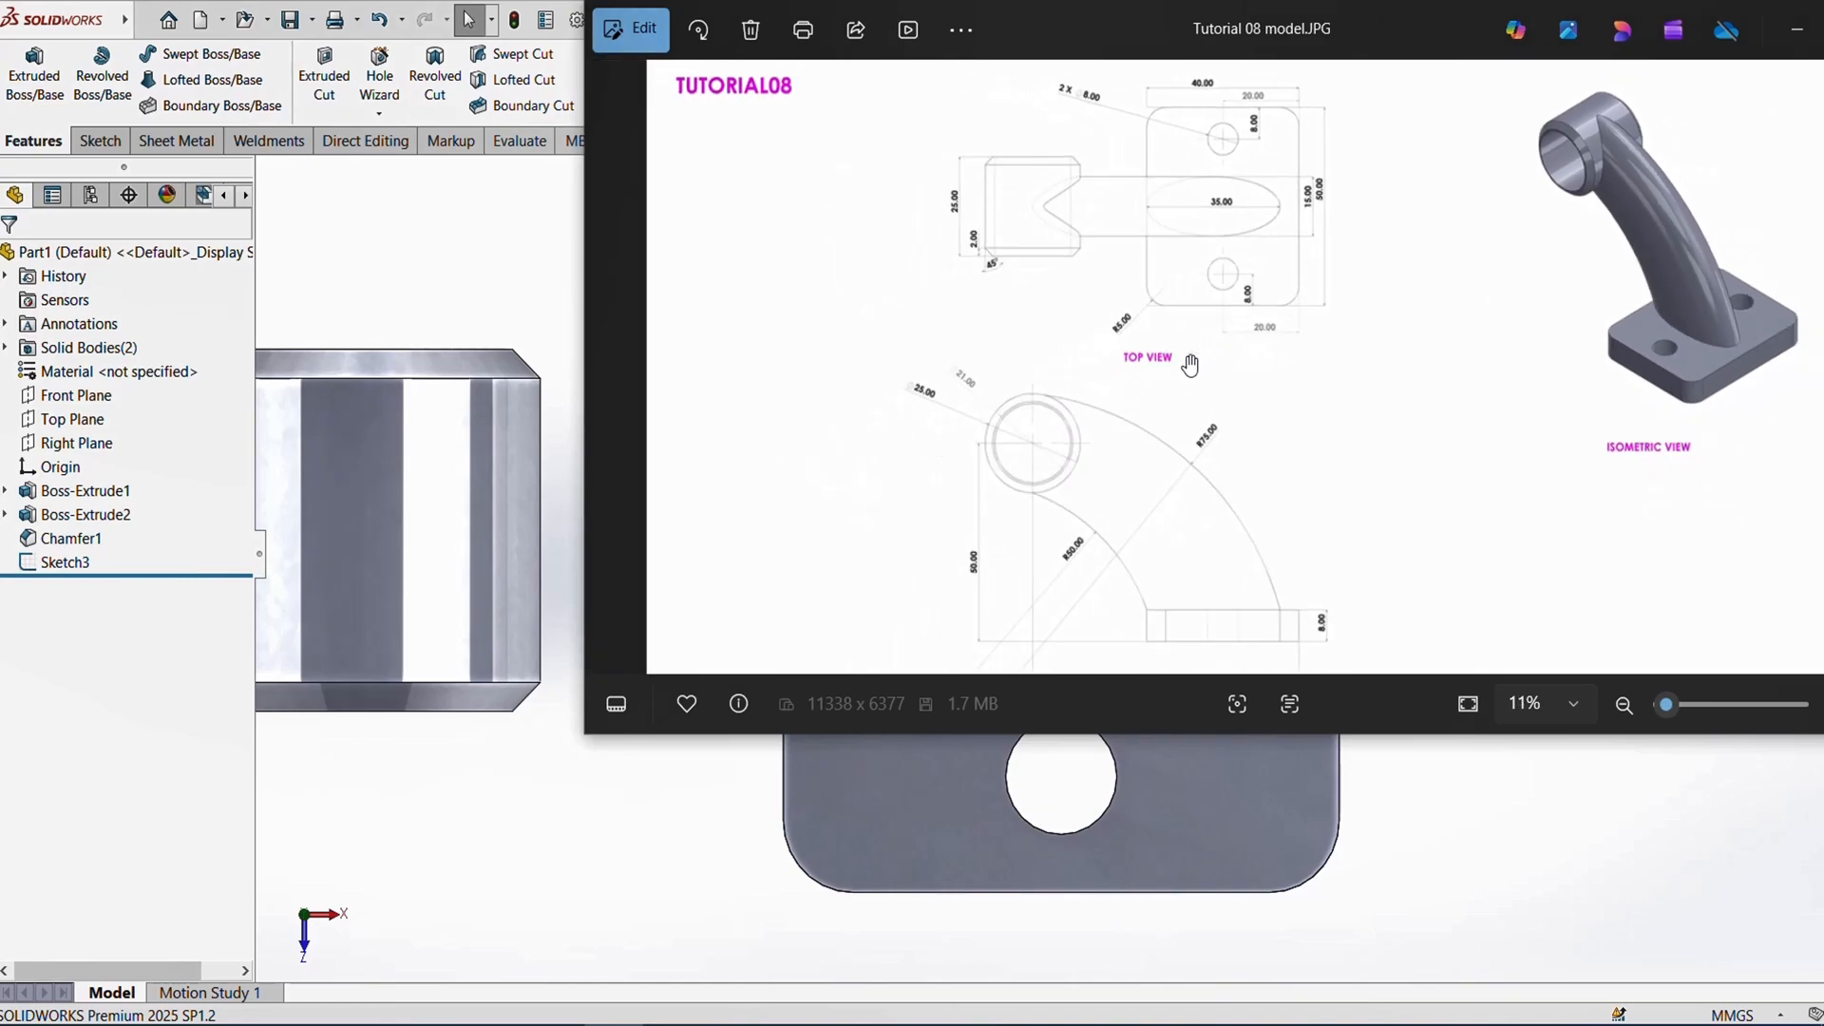
scroll(1067, 224, up, 2)
scroll(1131, 195, up, 2)
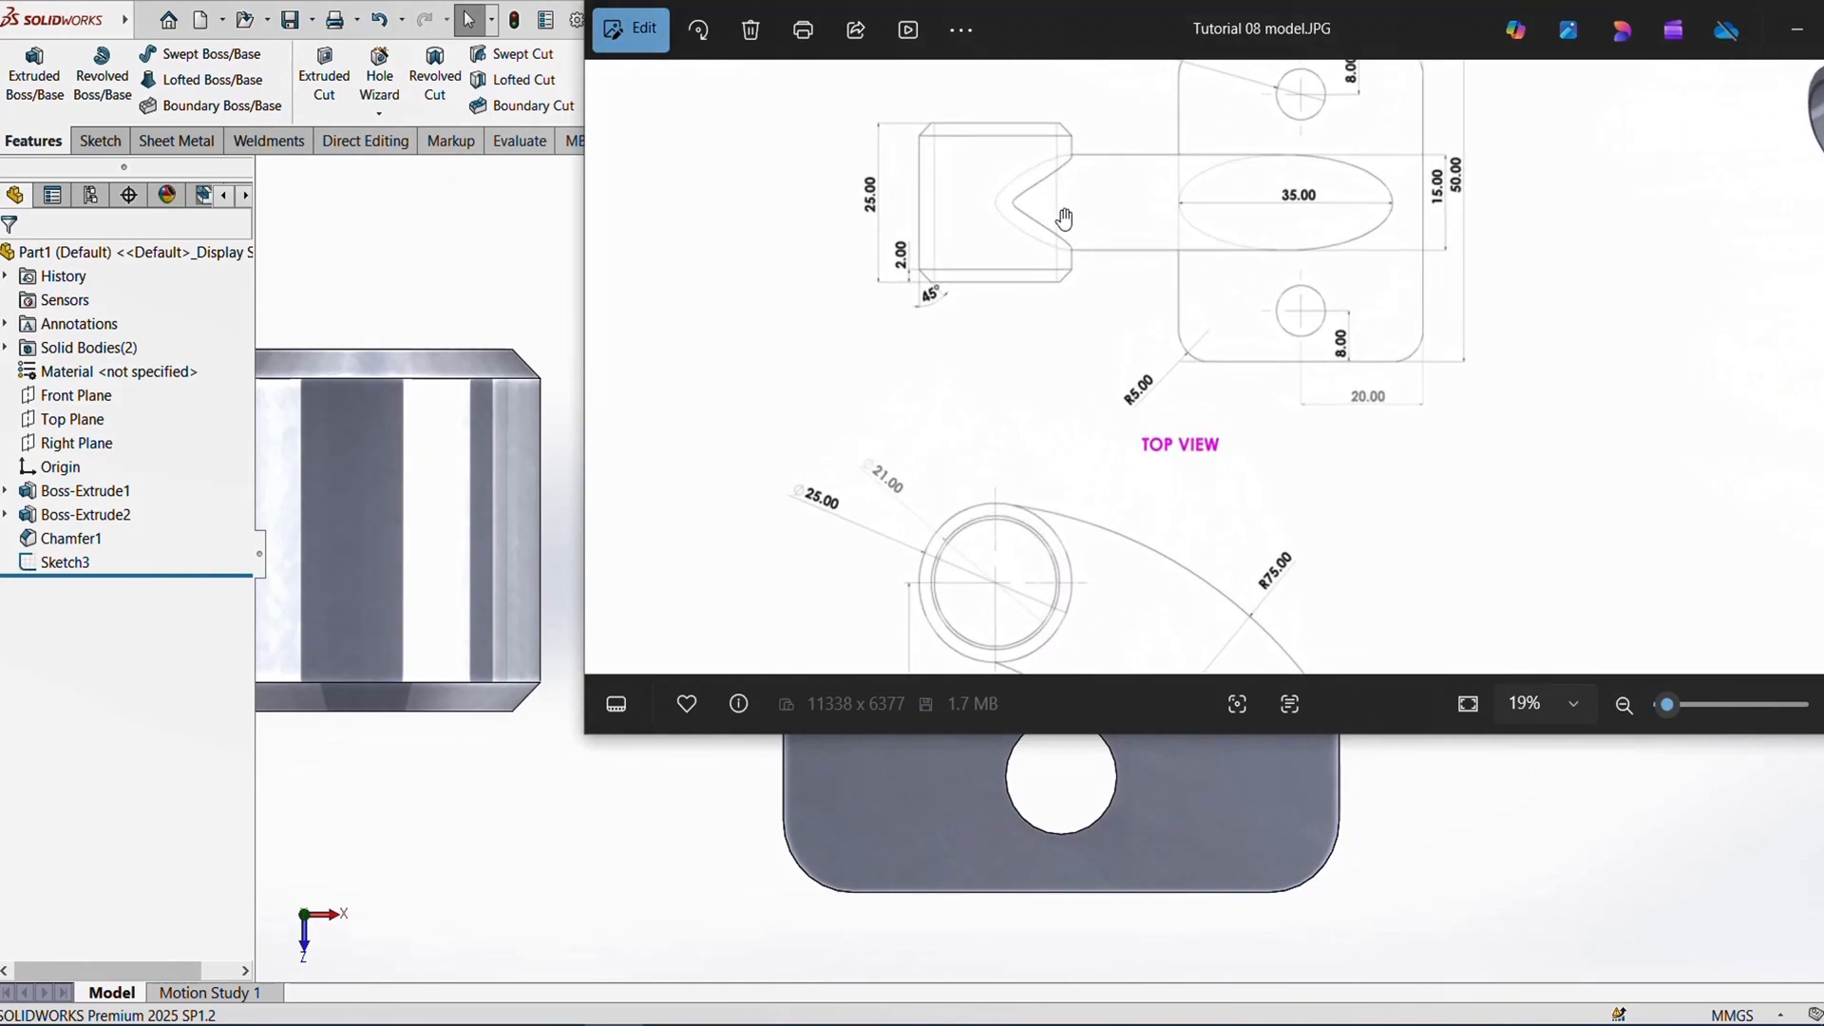
scroll(1025, 236, down, 3)
scroll(1005, 372, down, 1)
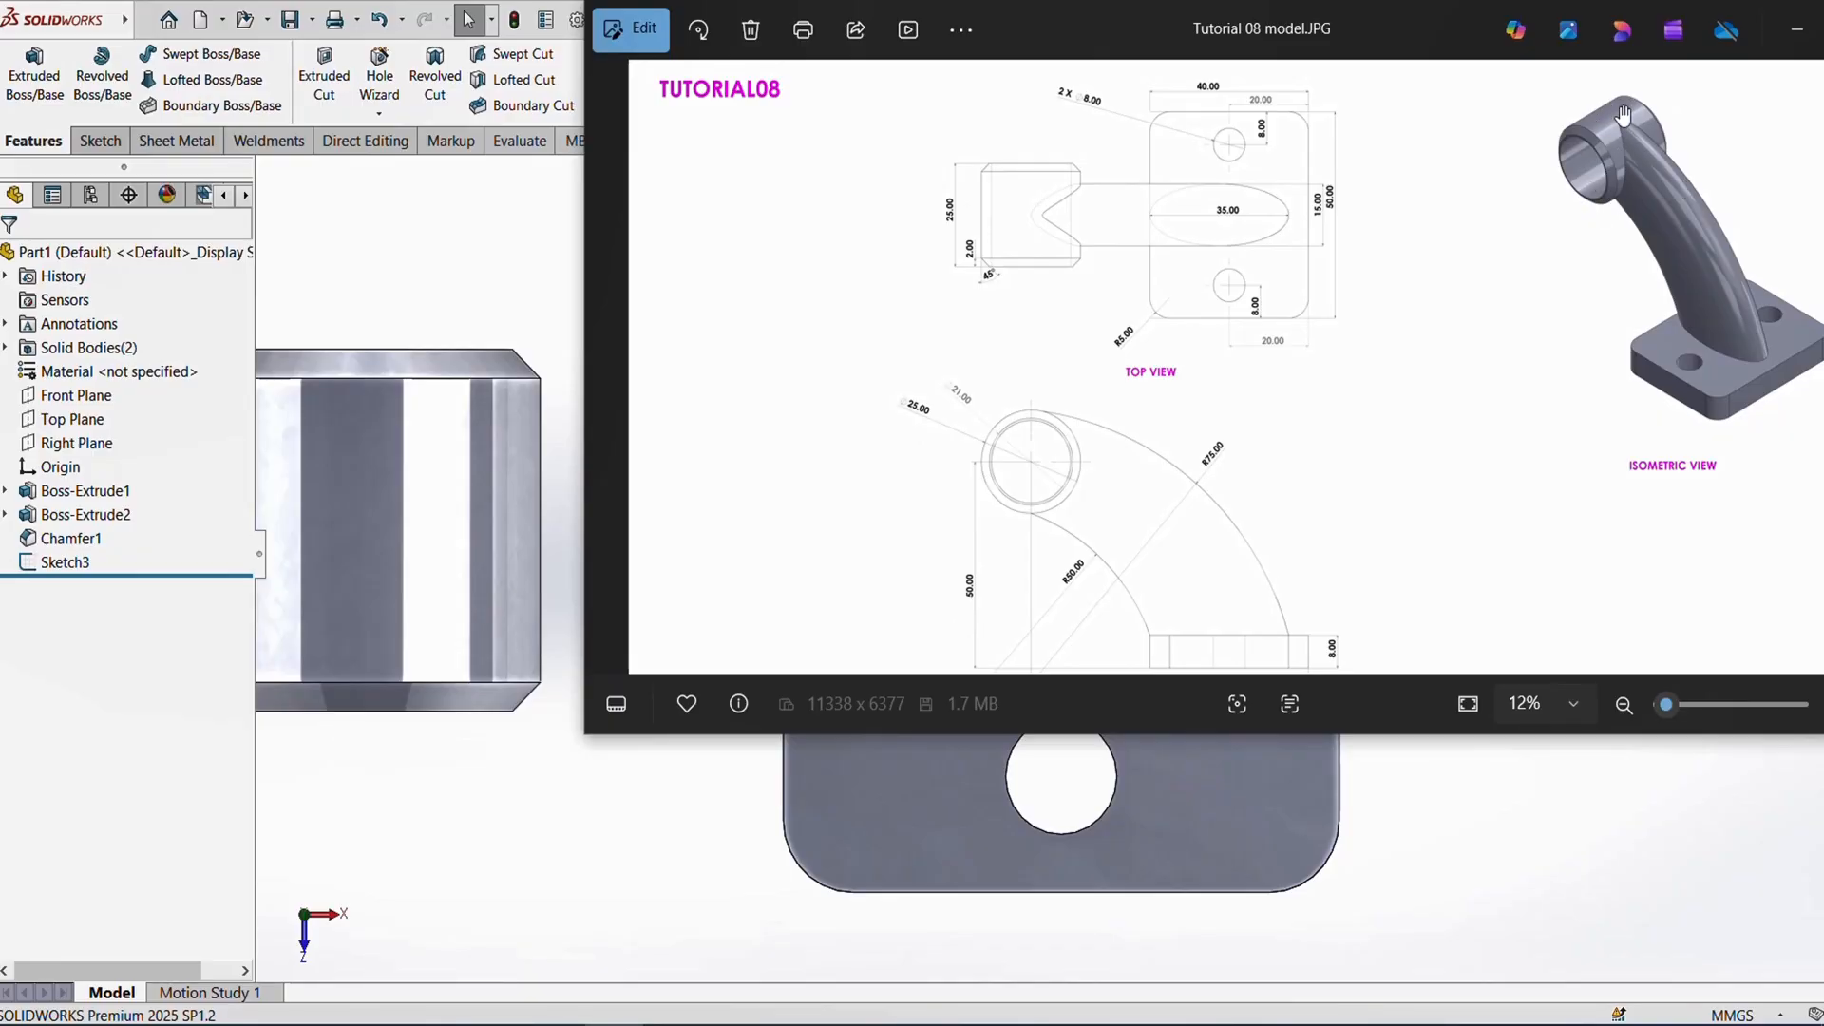
- Examine the arm and ring in the drawing's top view, and return to SOLIDWORKS to inspect the ring and the plate's ellipse
scroll(1212, 269, up, 5)
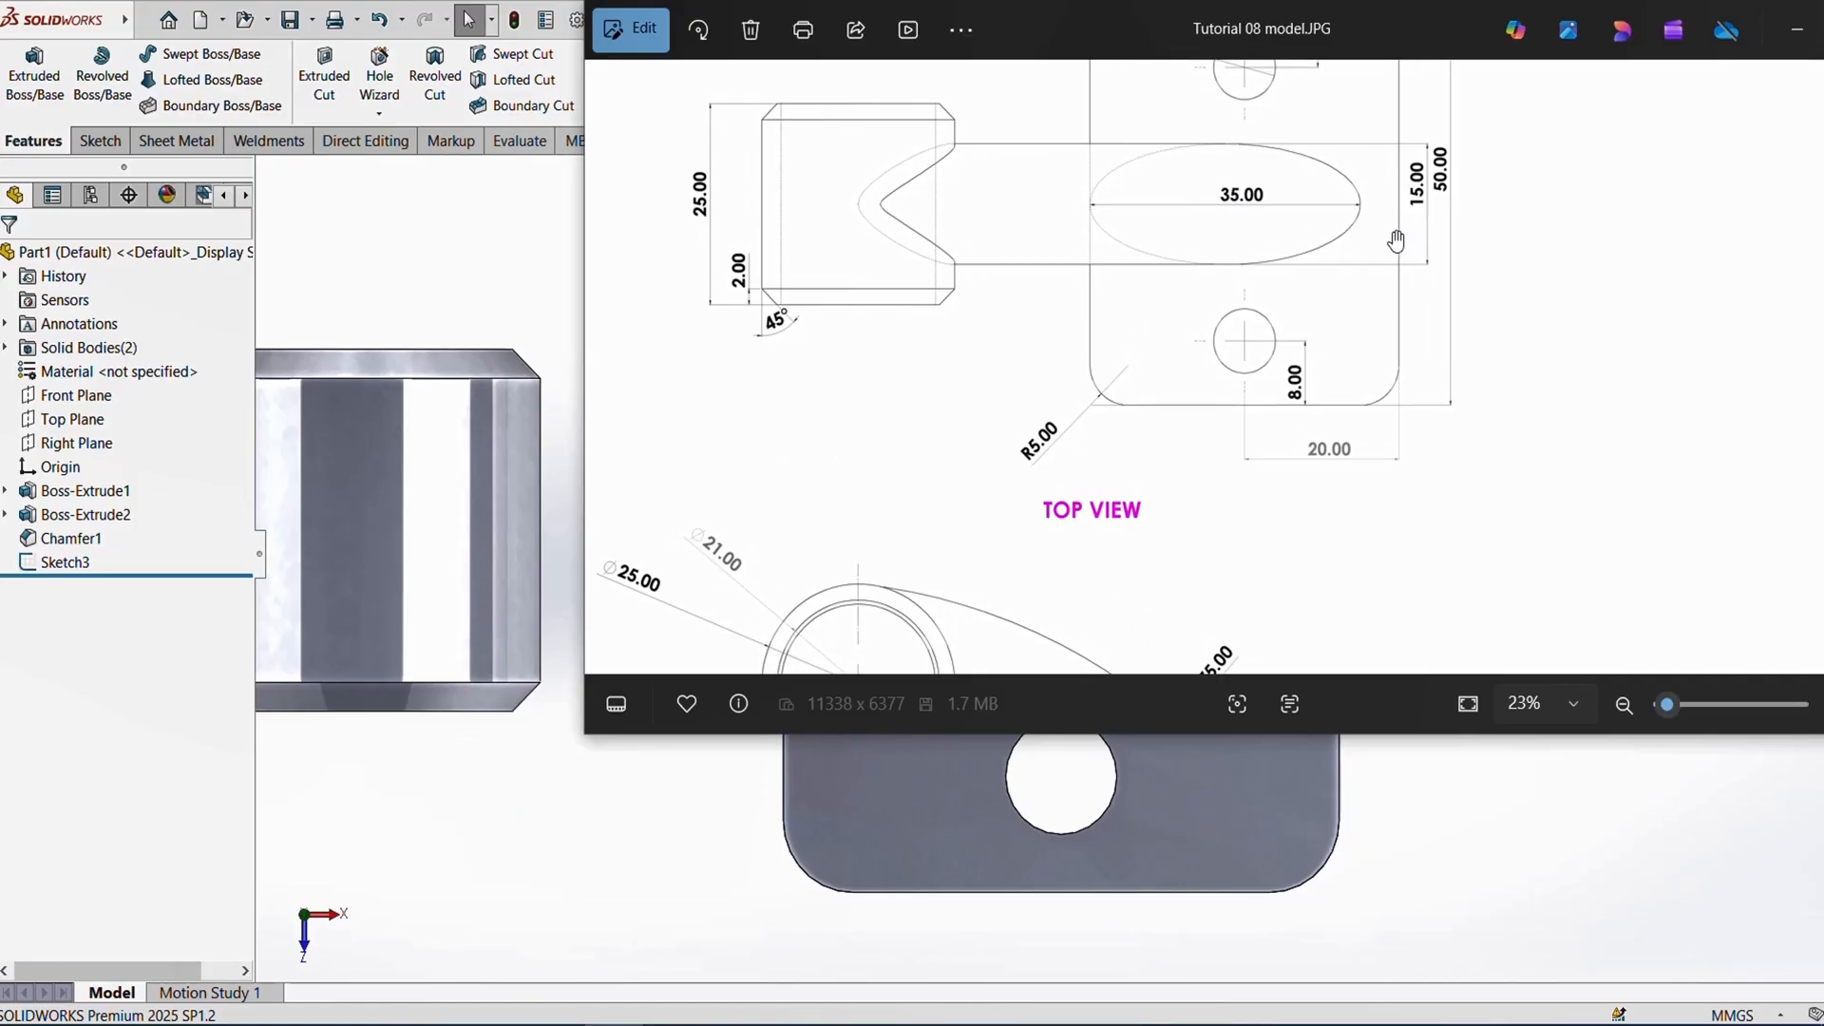
click(572, 818)
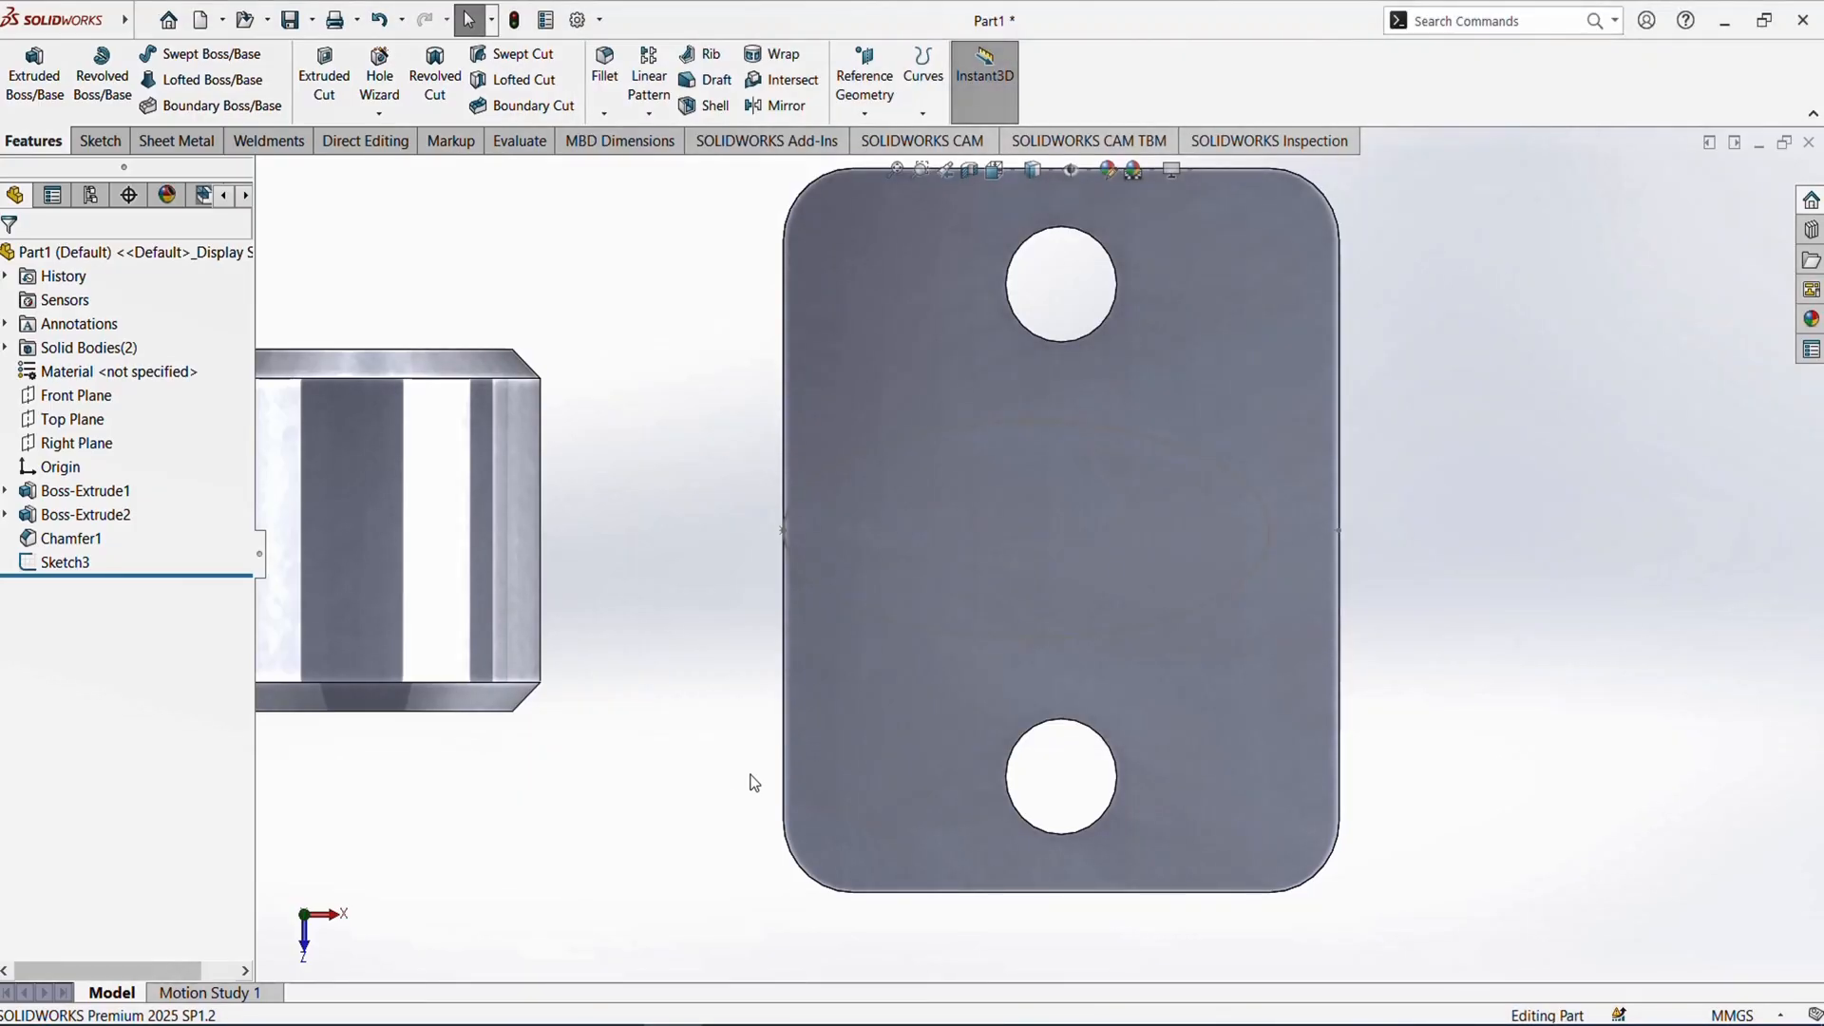
scroll(770, 771, up, 5)
middle_drag(853, 692, 913, 539)
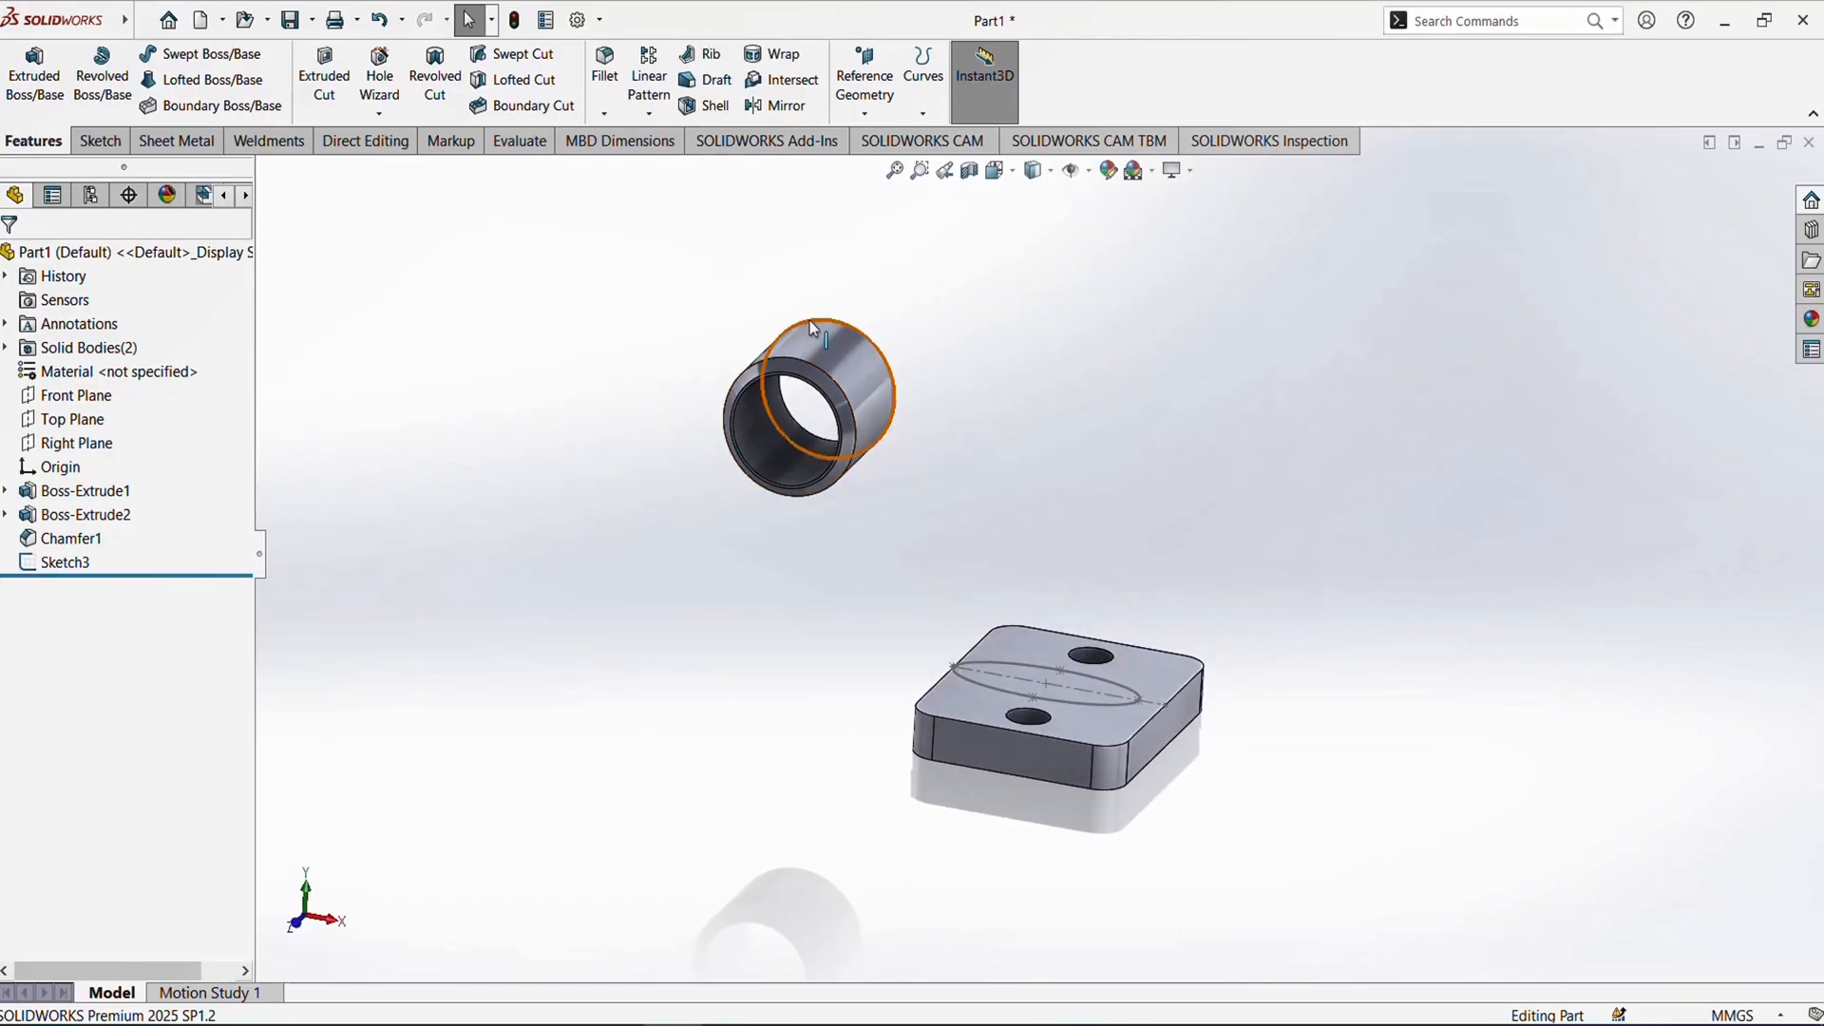
middle_drag(809, 321, 873, 408)
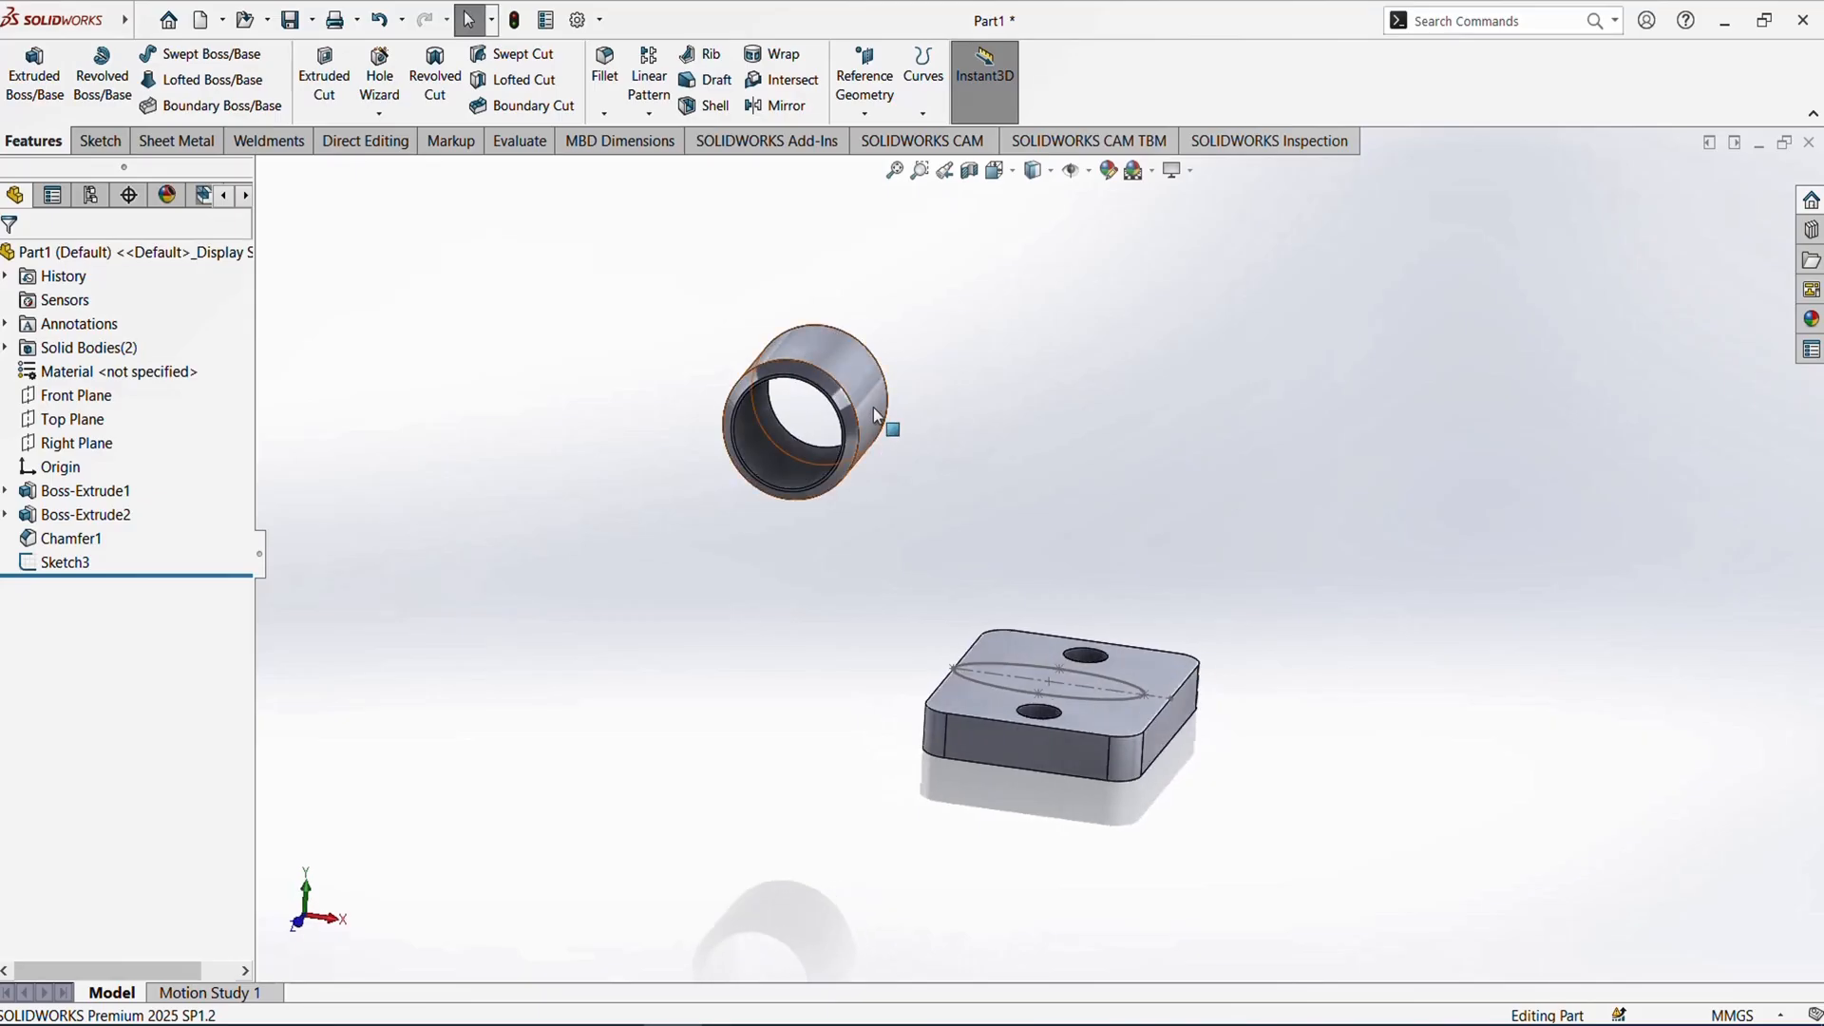
click(873, 408)
click(1081, 499)
middle_drag(1081, 499, 959, 551)
- Check the drawing's front view for the ring-centre distance from the plate's far edge, and inspect the matching plate face in SOLIDWORKS
key(alt+Tab)
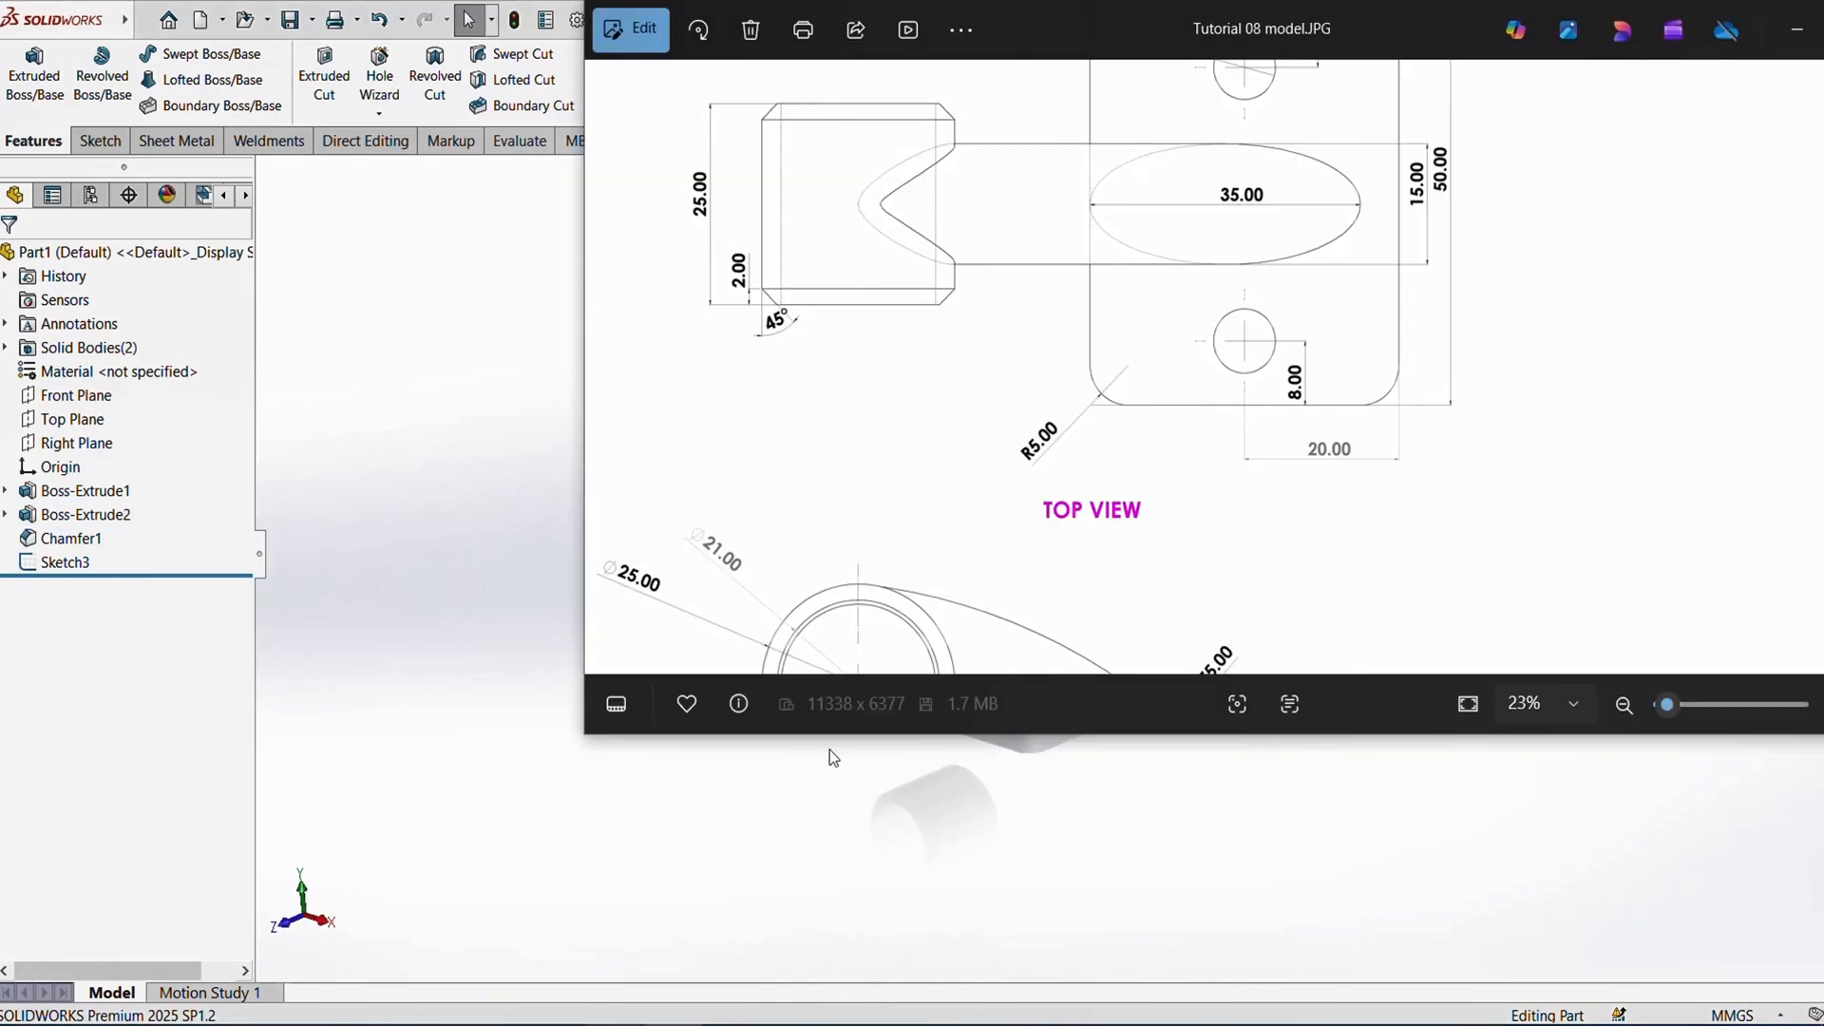
scroll(1030, 513, down, 4)
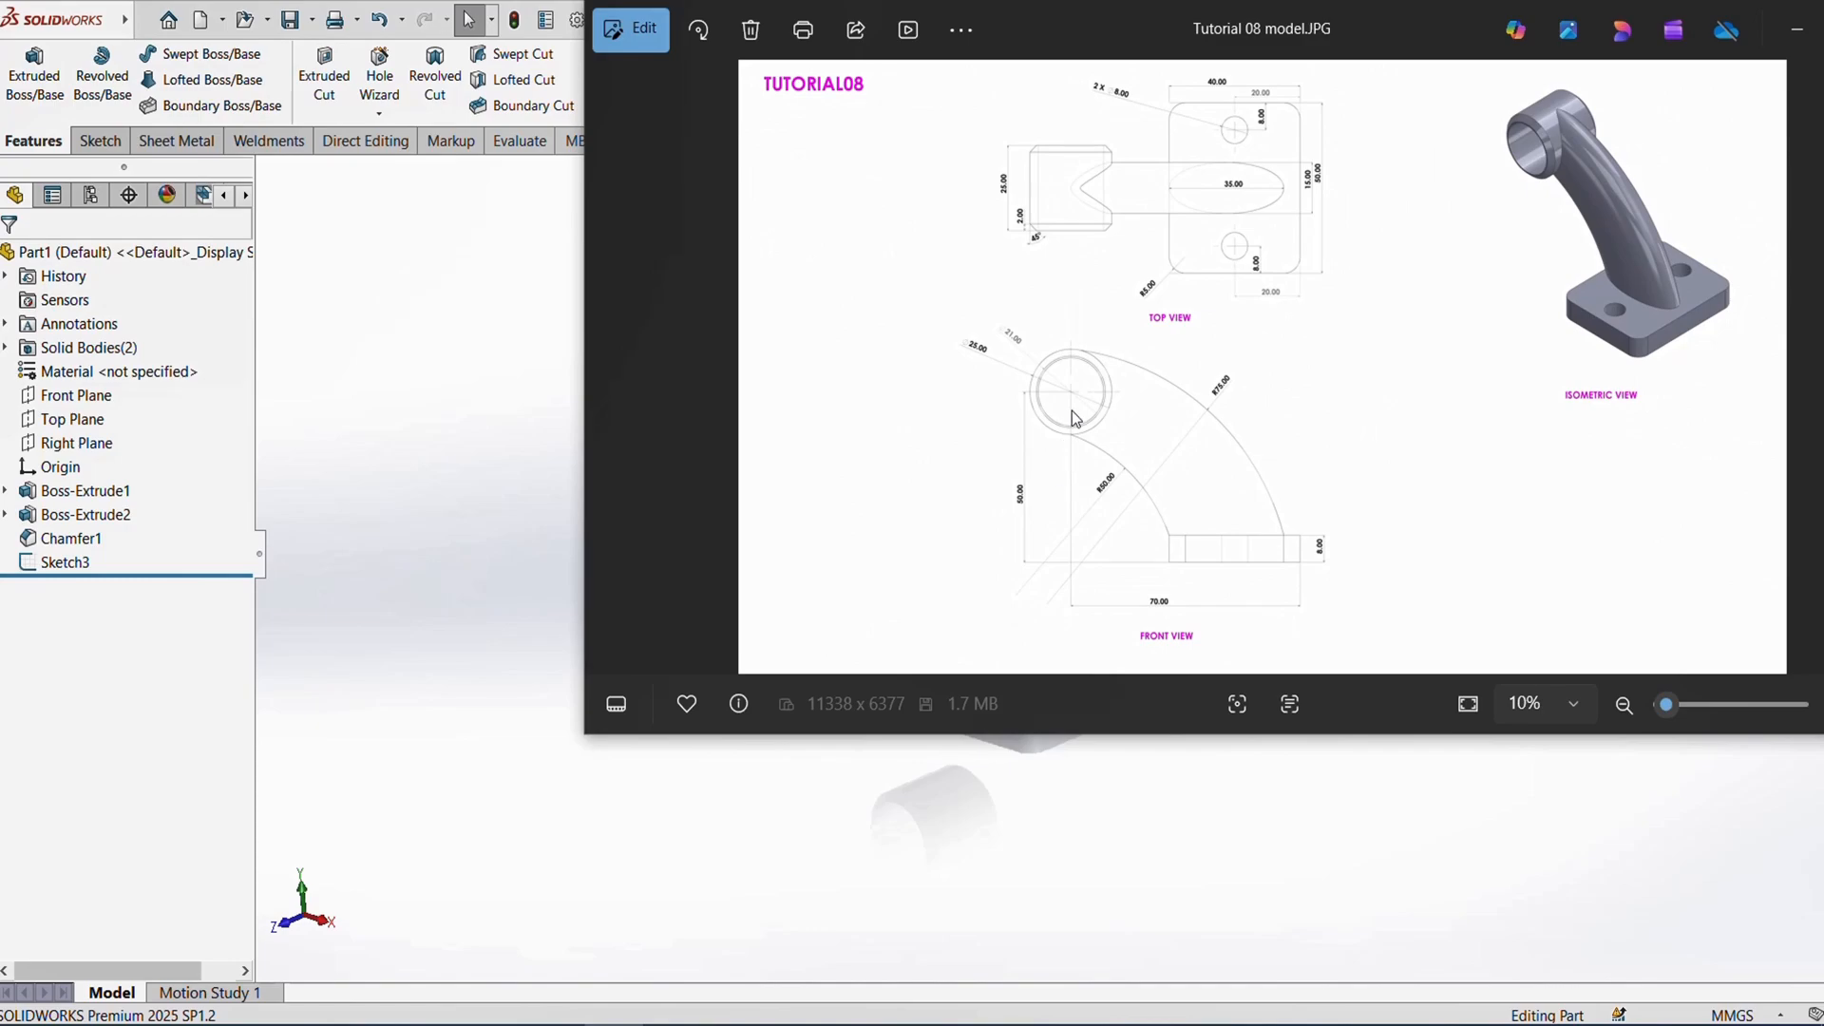
scroll(1311, 567, up, 1)
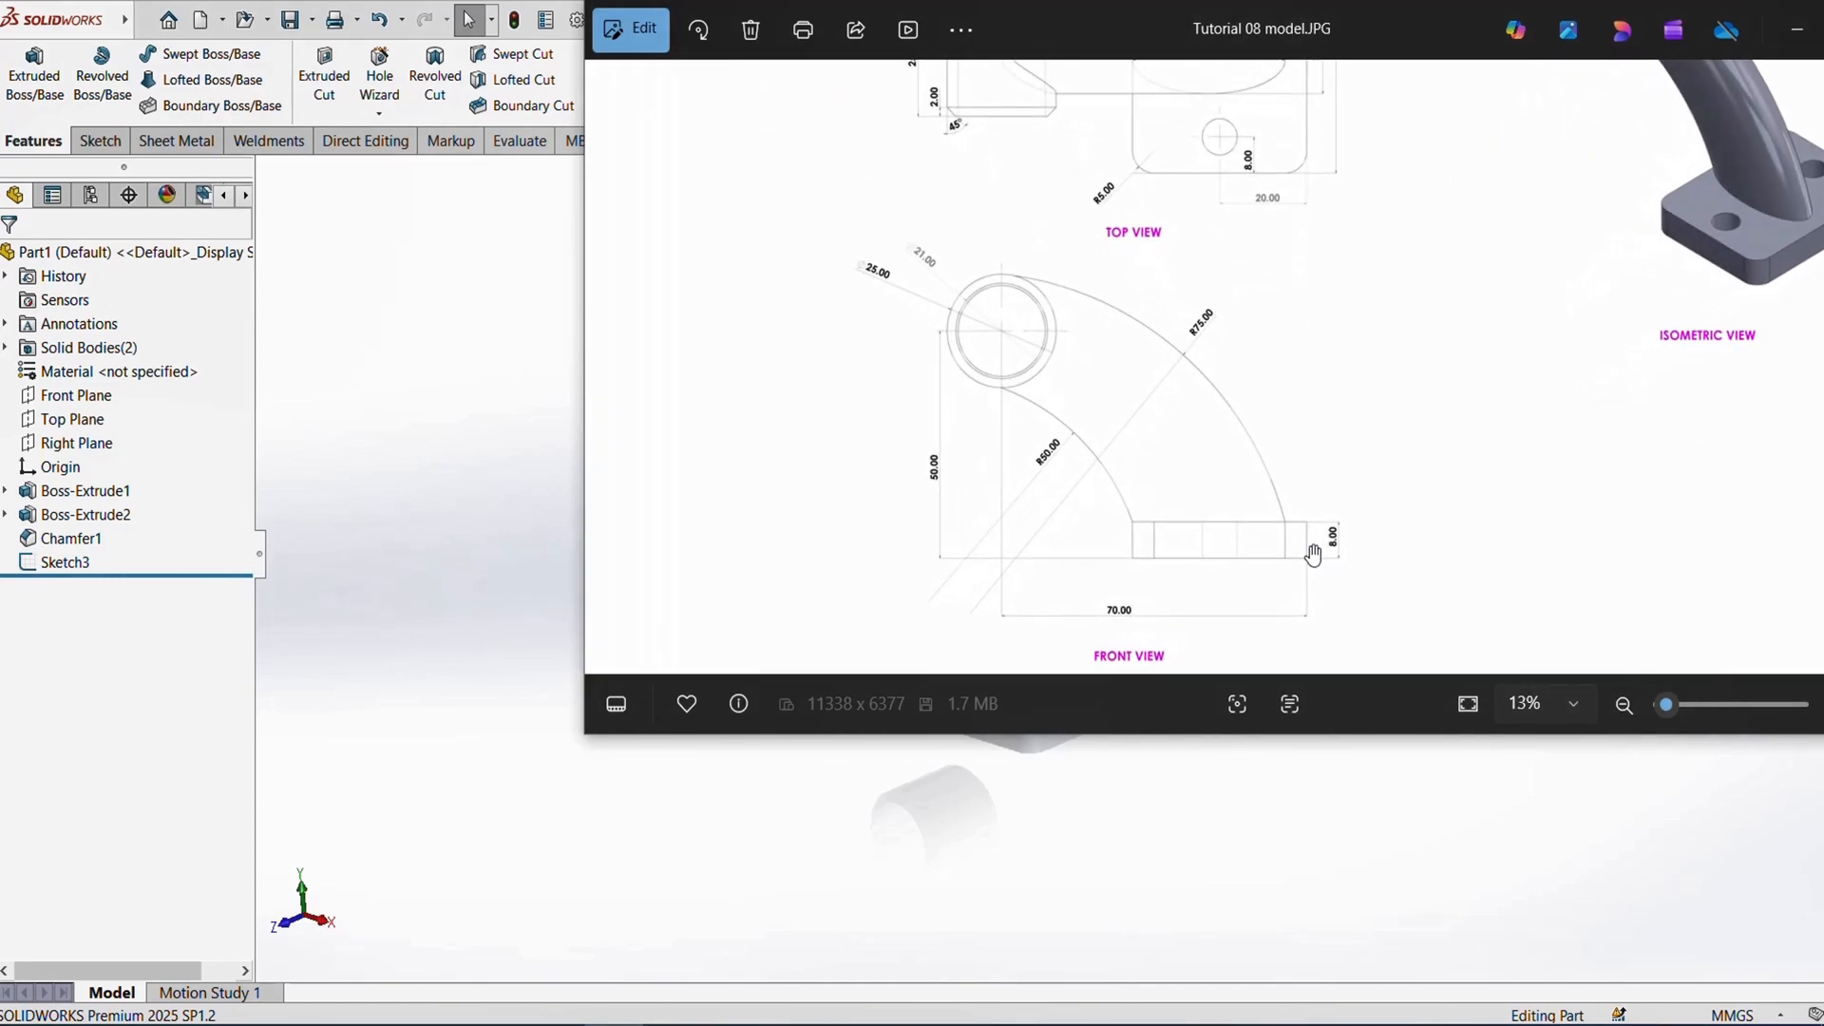
click(471, 334)
scroll(1080, 674, down, 3)
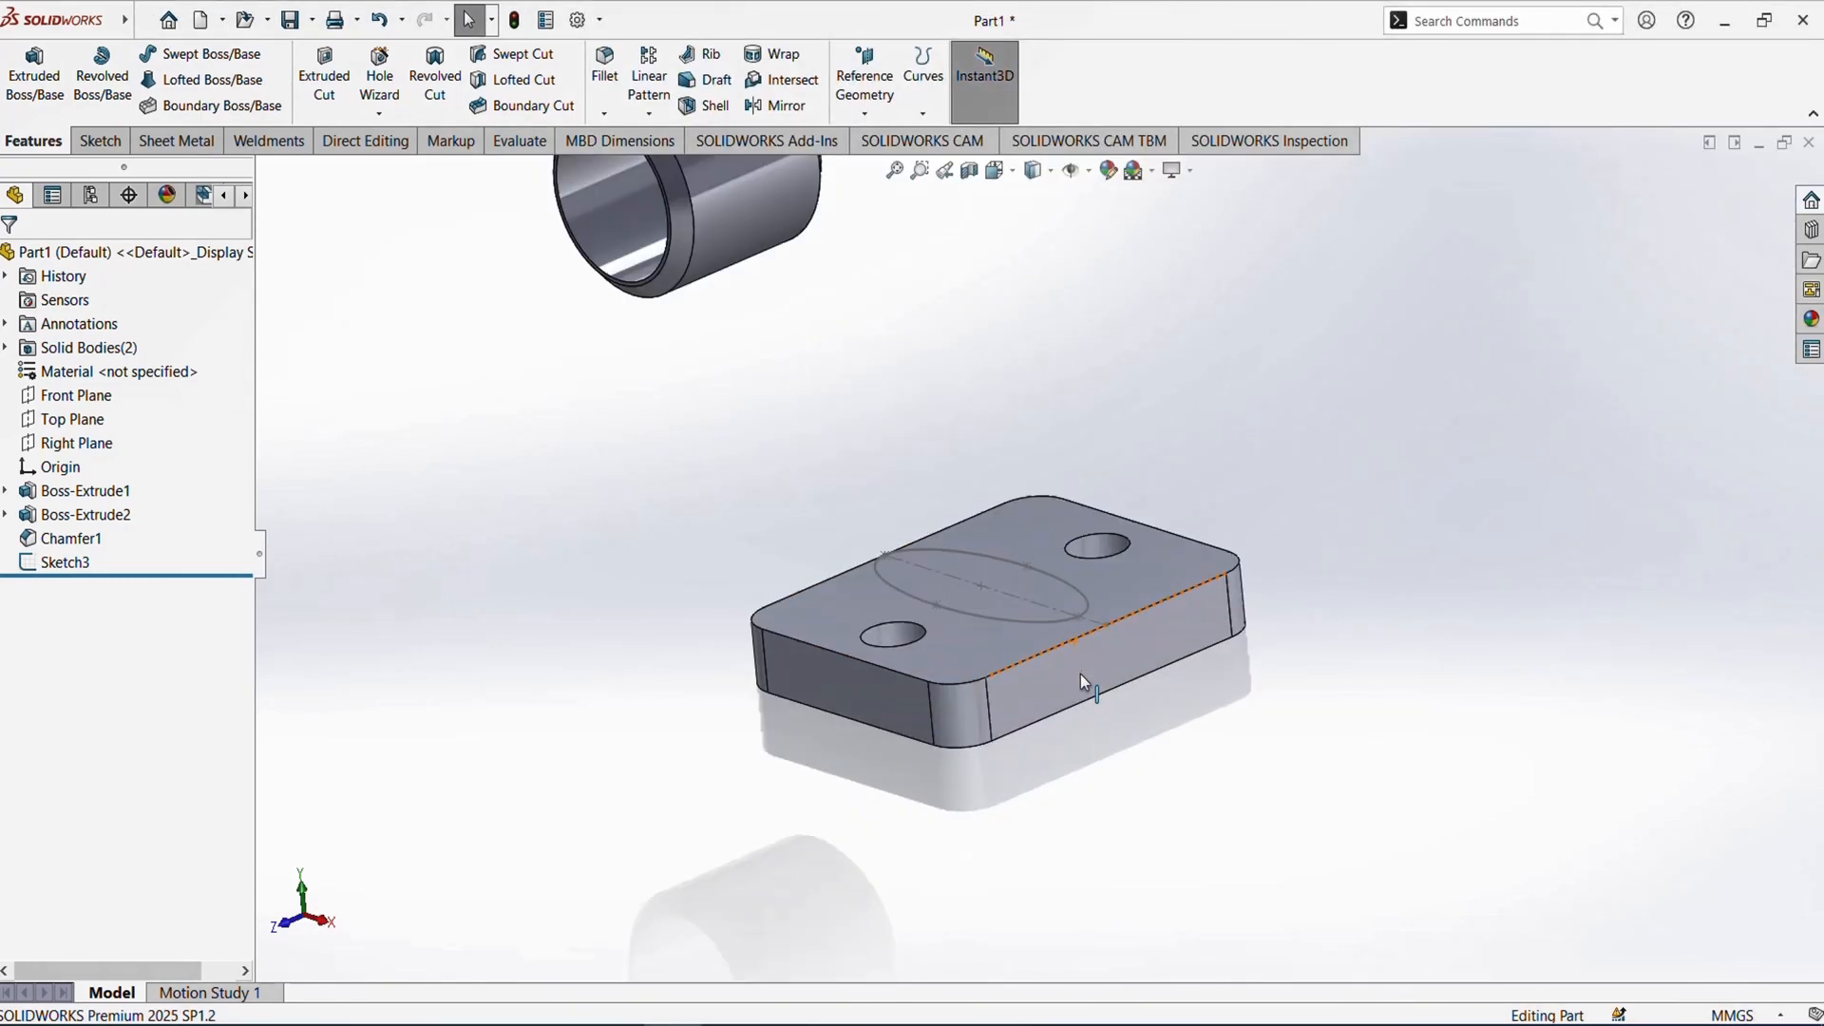
click(1075, 678)
scroll(1063, 681, up, 3)
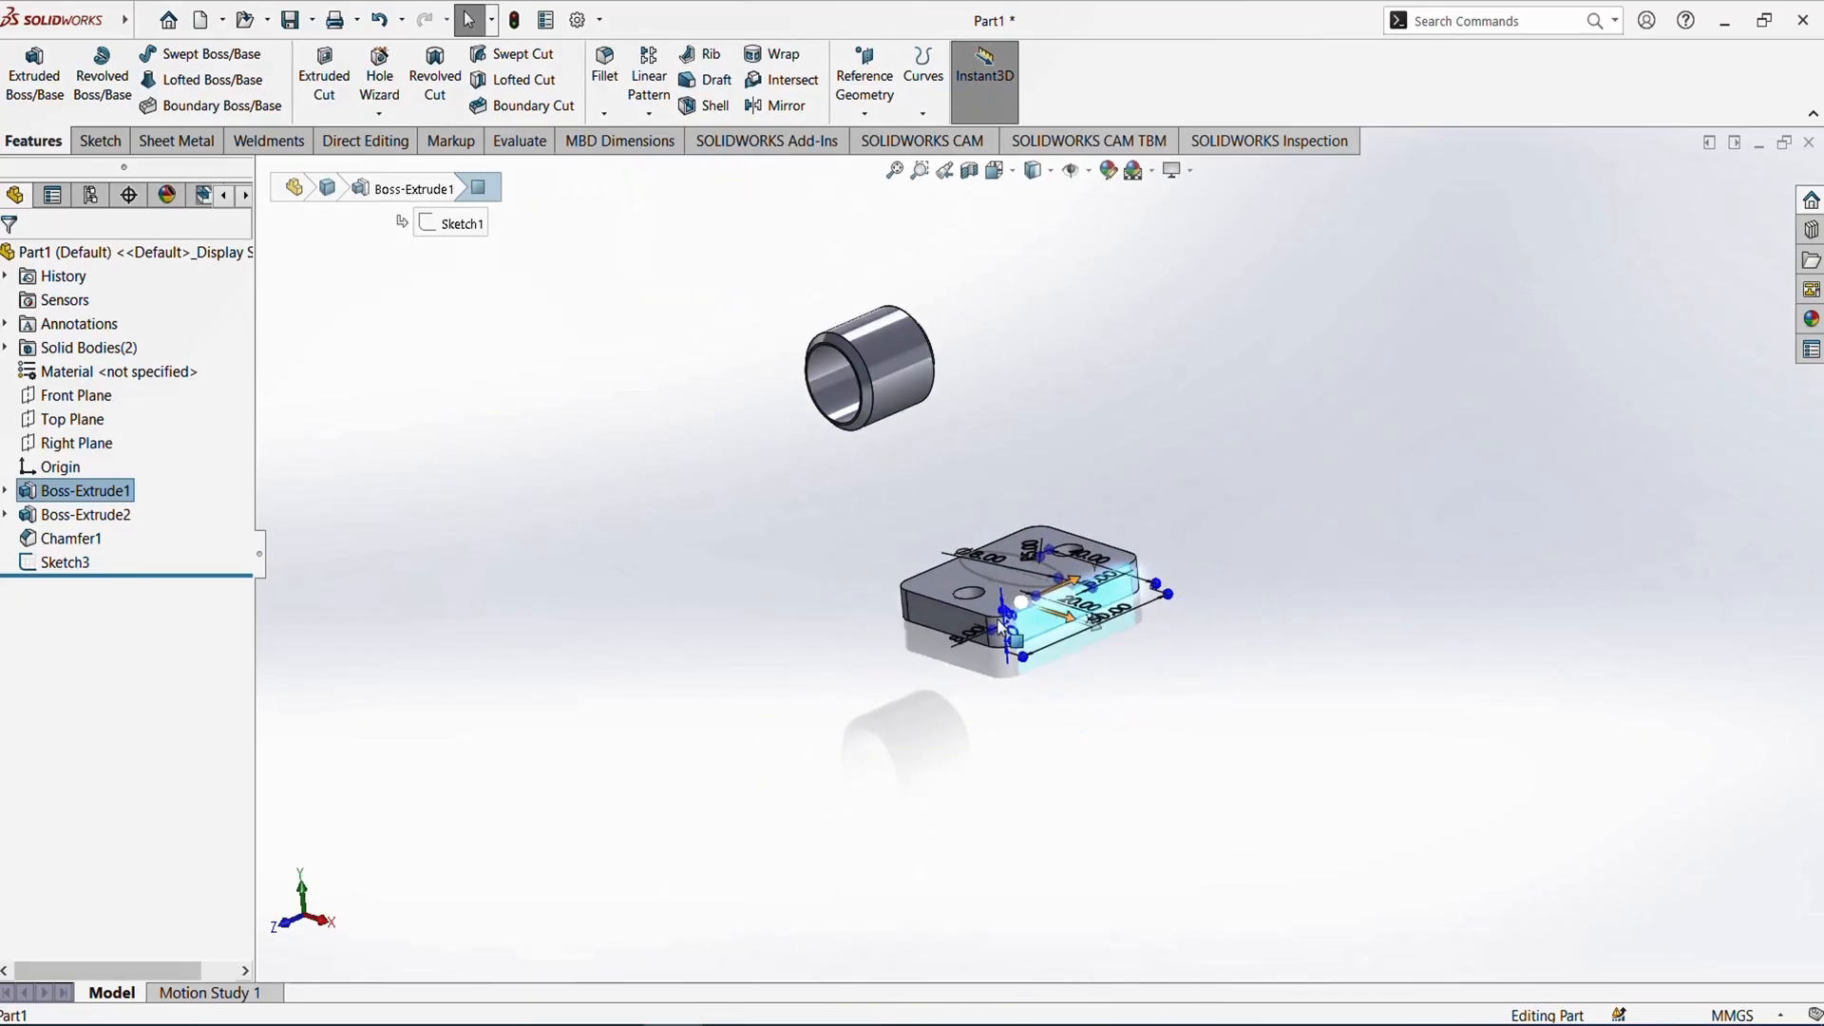
middle_drag(1022, 619, 1023, 708)
click(1006, 761)
scroll(1006, 402, down, 3)
middle_drag(1007, 401, 988, 446)
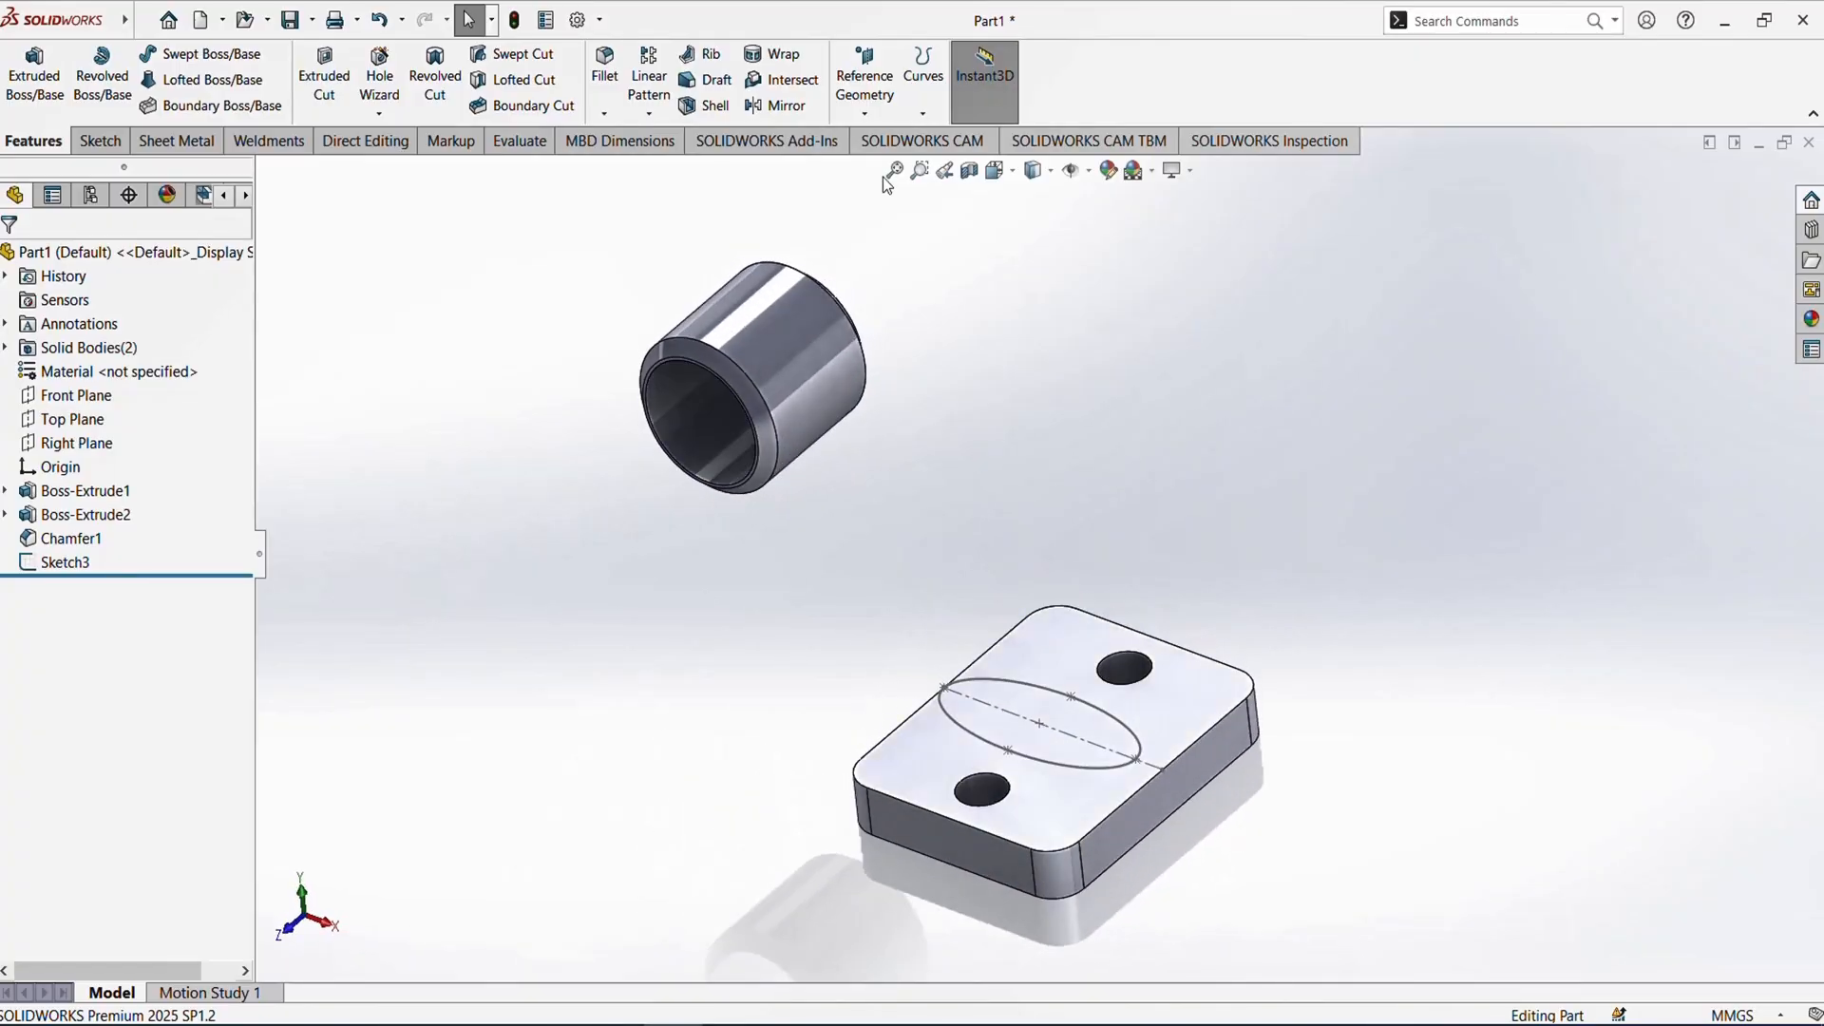
- Create a reference plane offset 70 mm from the plate's side face farthest from the ring, with the offset flipped towards the ring
click(873, 116)
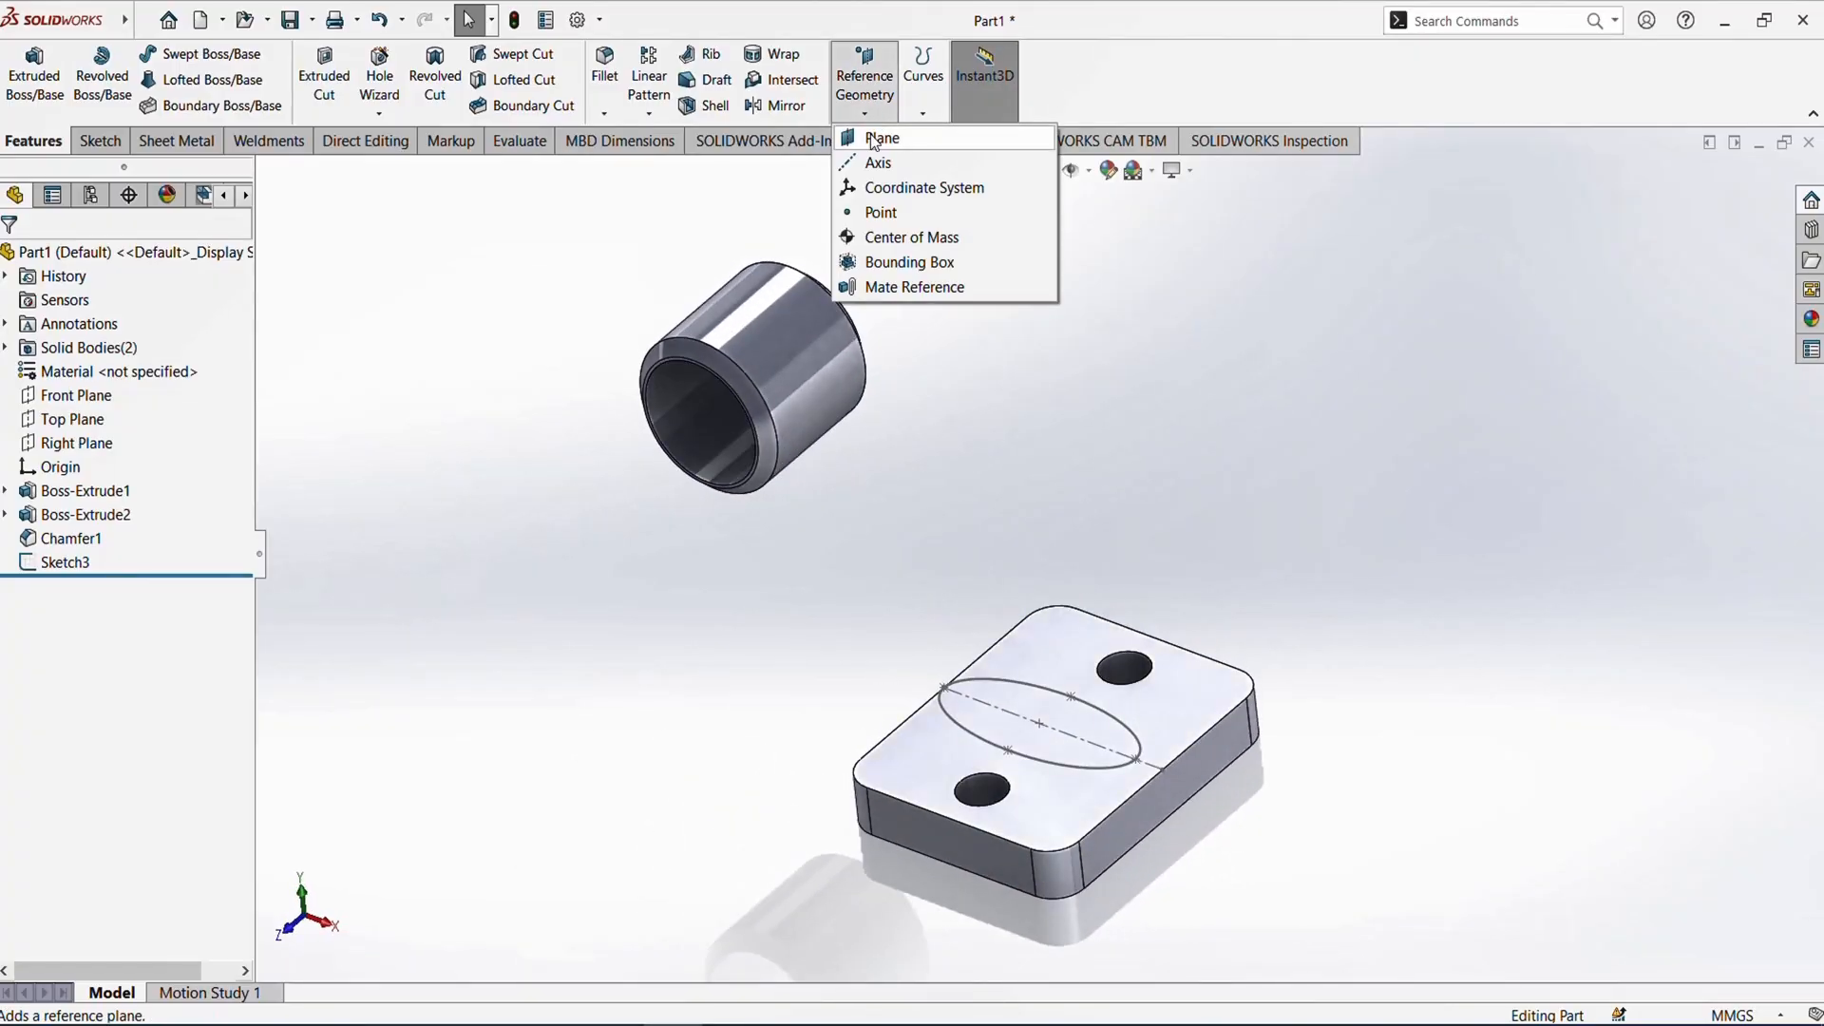
click(888, 134)
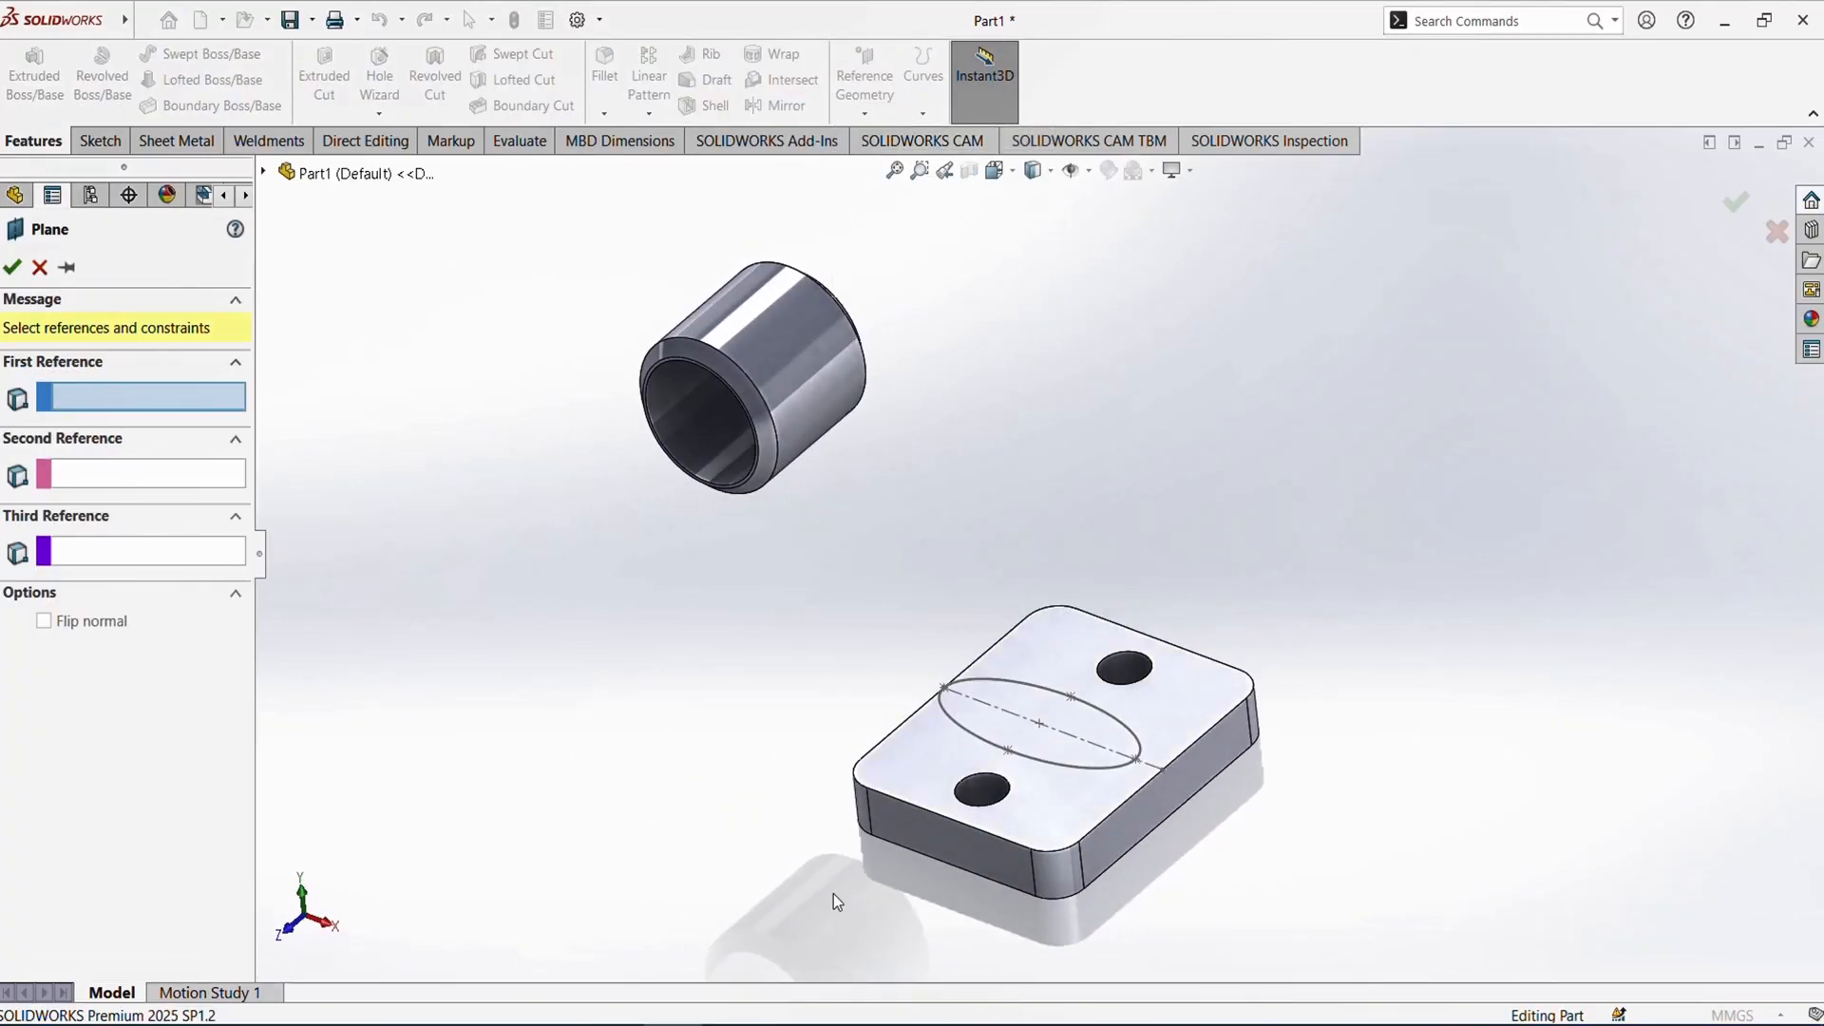
click(1148, 834)
mouse_move(1147, 835)
middle_down()
mouse_move(1088, 714)
mouse_move(1140, 815)
middle_up()
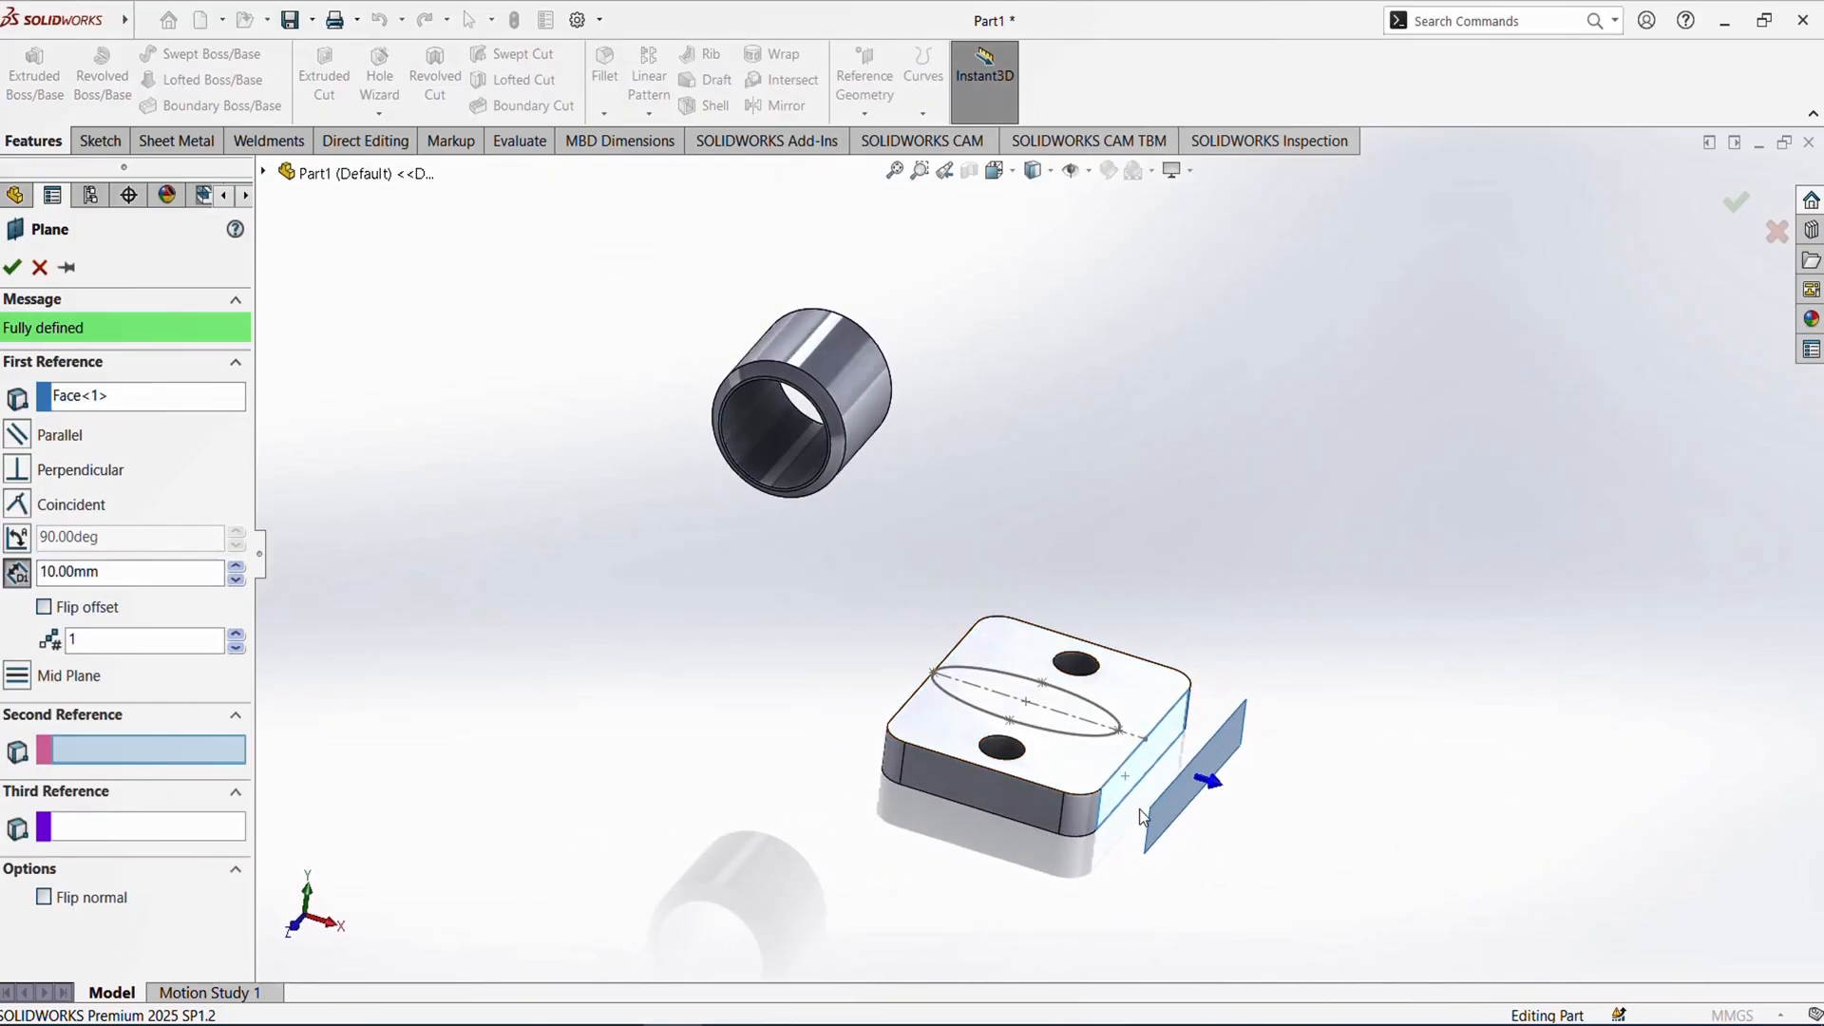
middle_drag(1016, 688, 1064, 513)
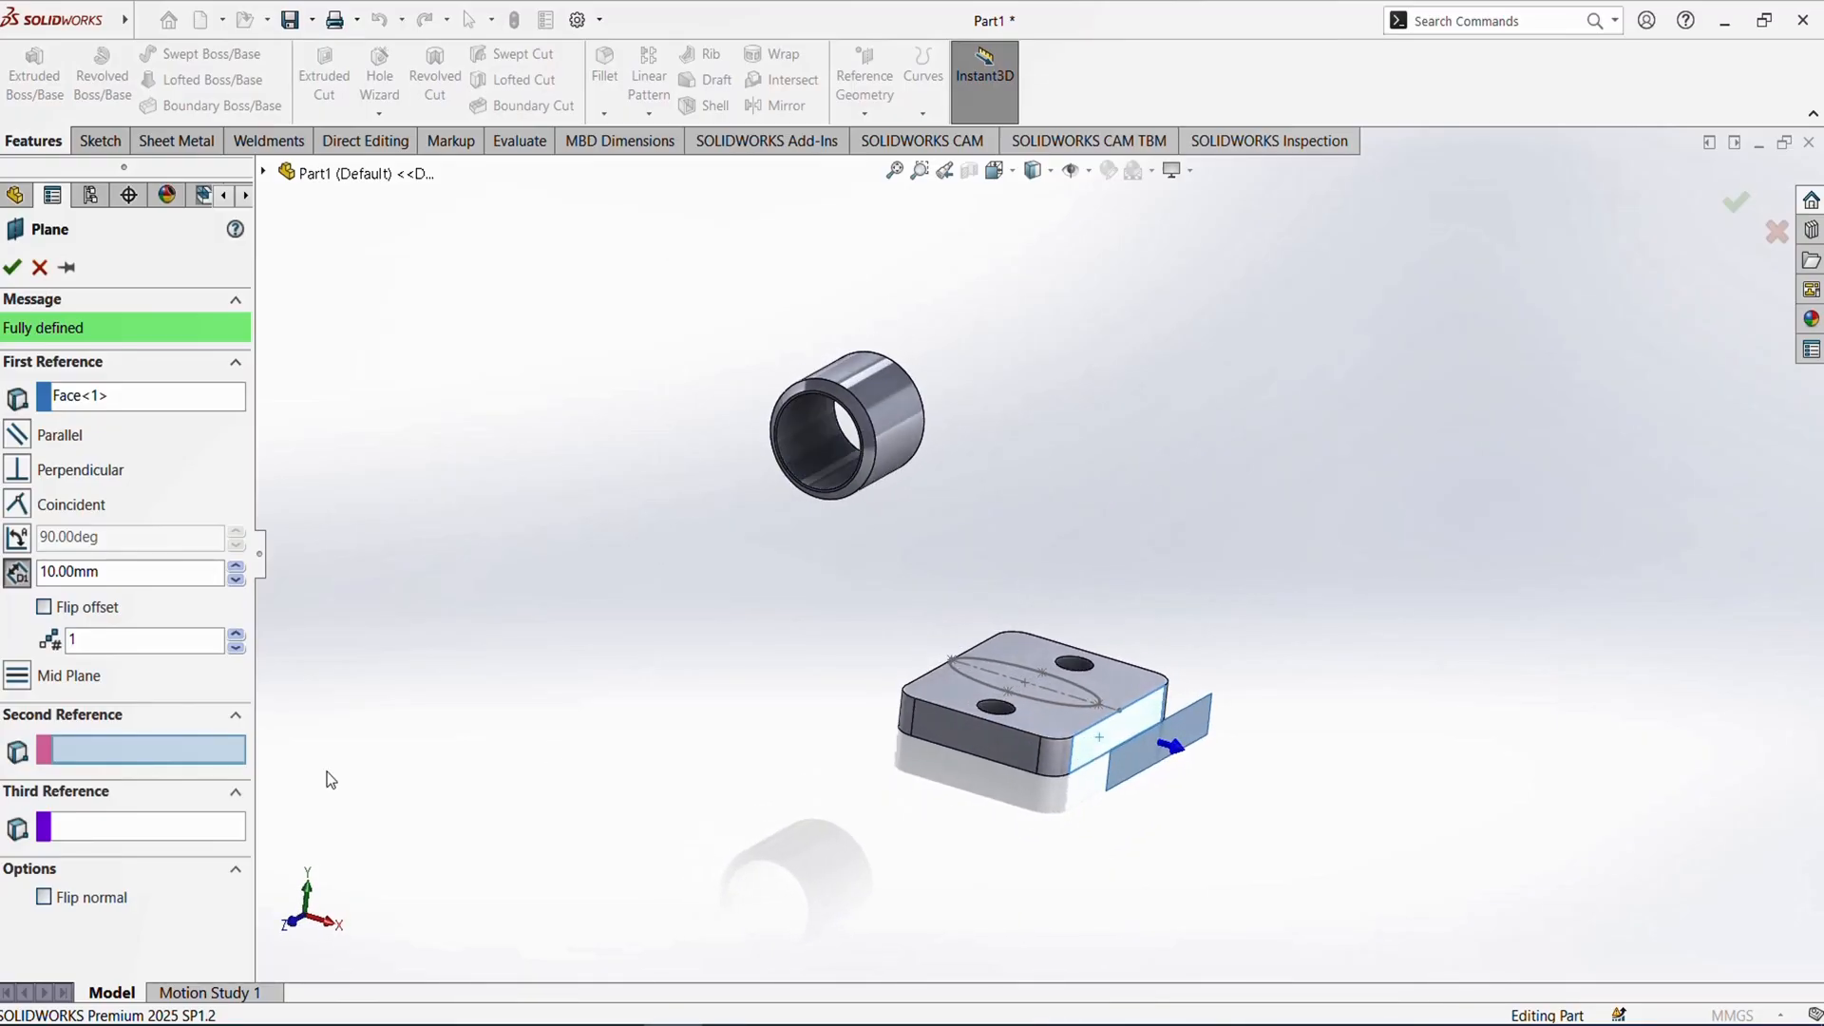
click(42, 608)
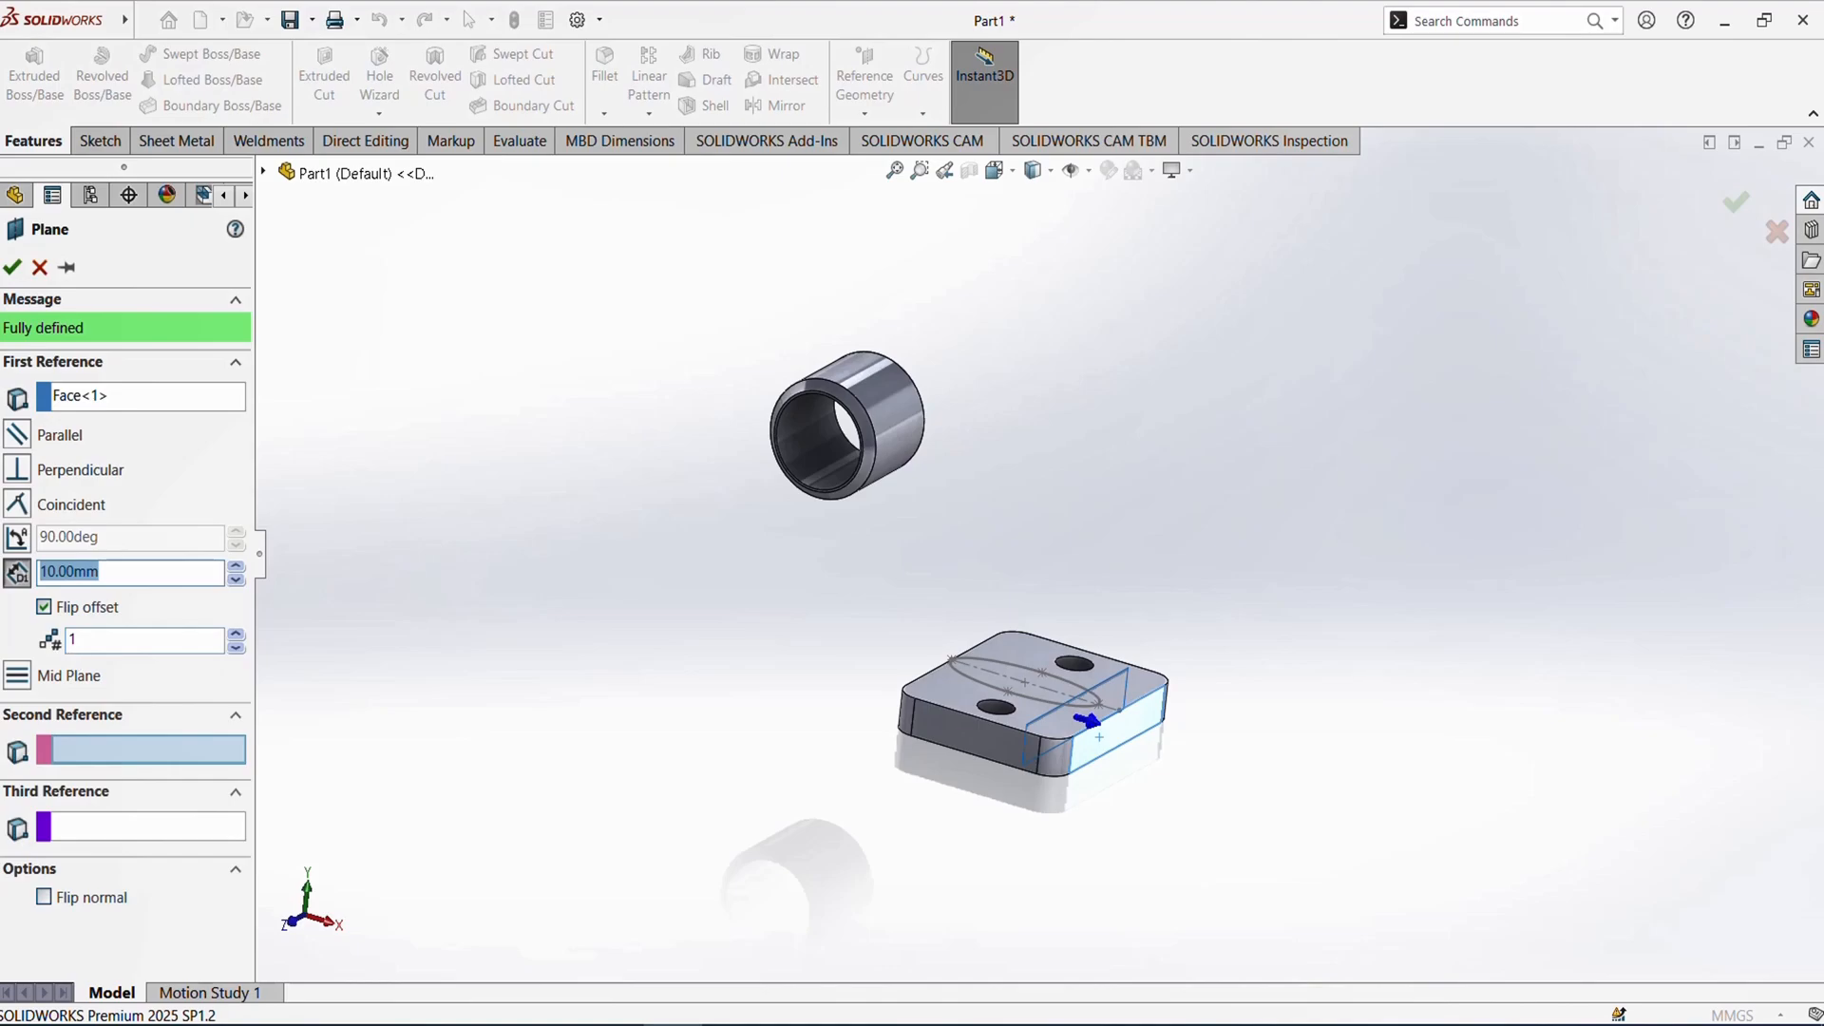
click(95, 640)
click(101, 571)
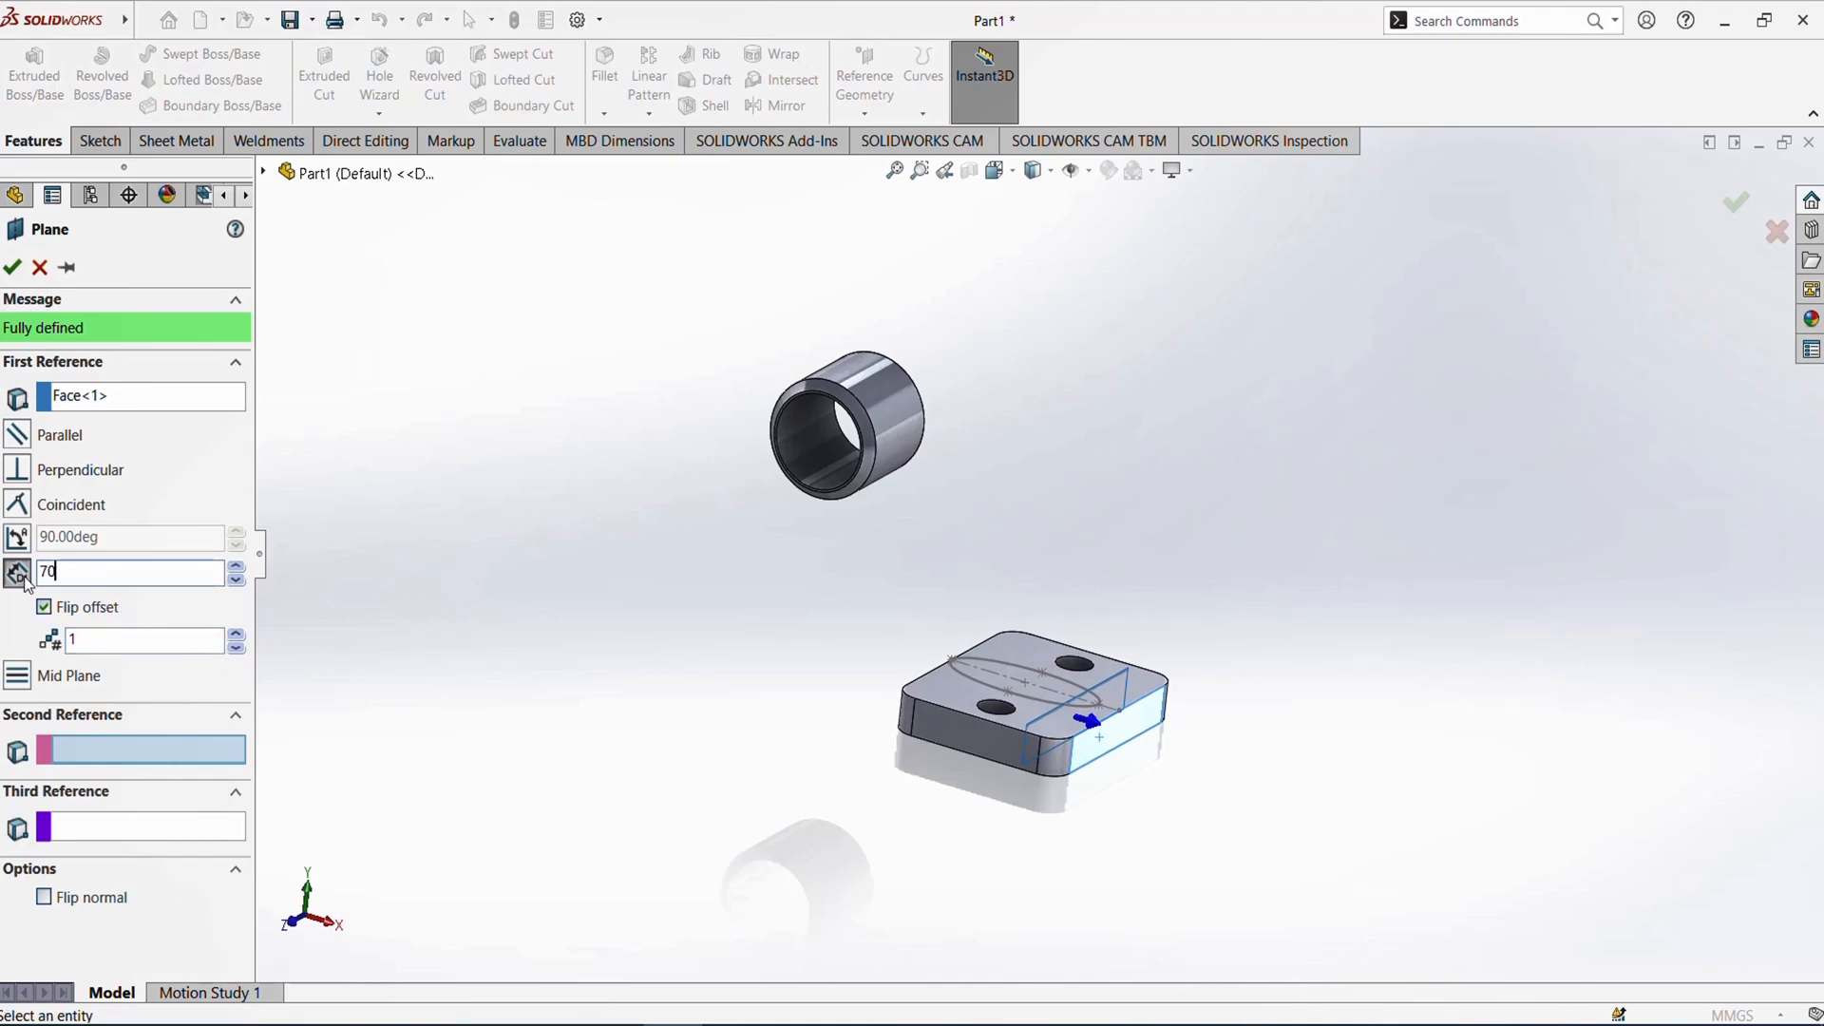
text(70)
key(Return)
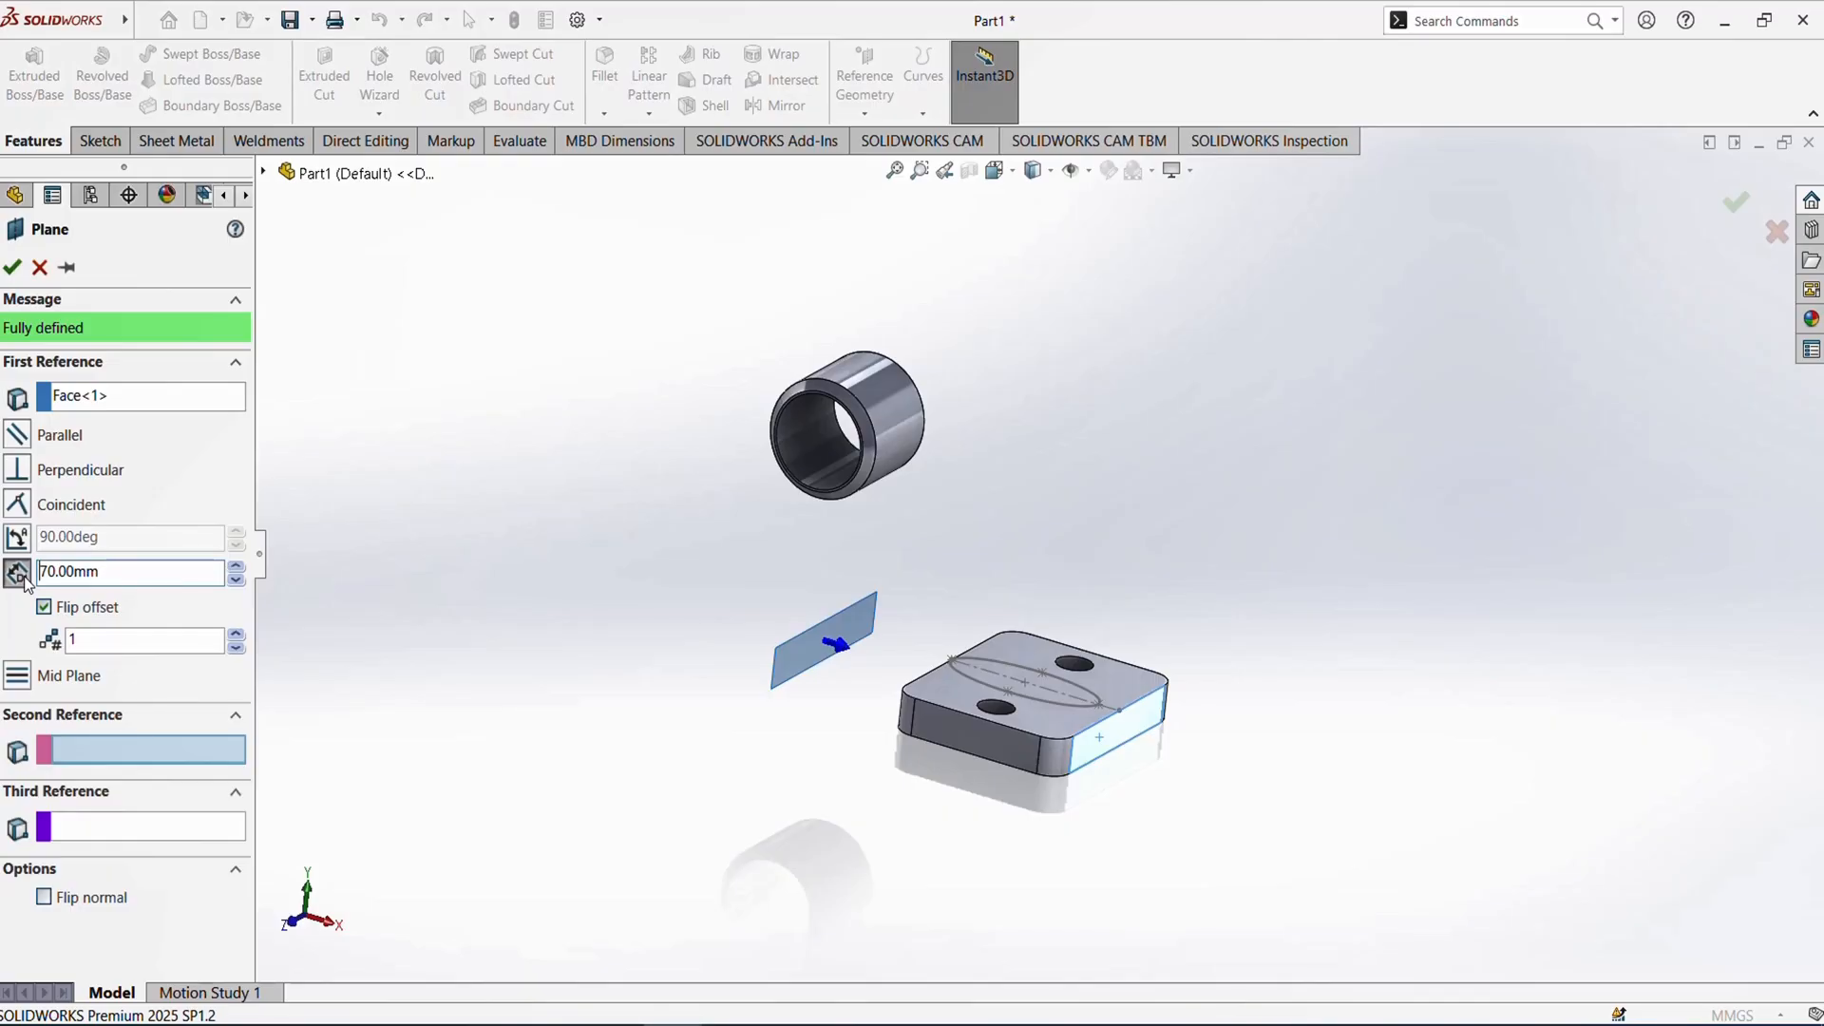
click(12, 268)
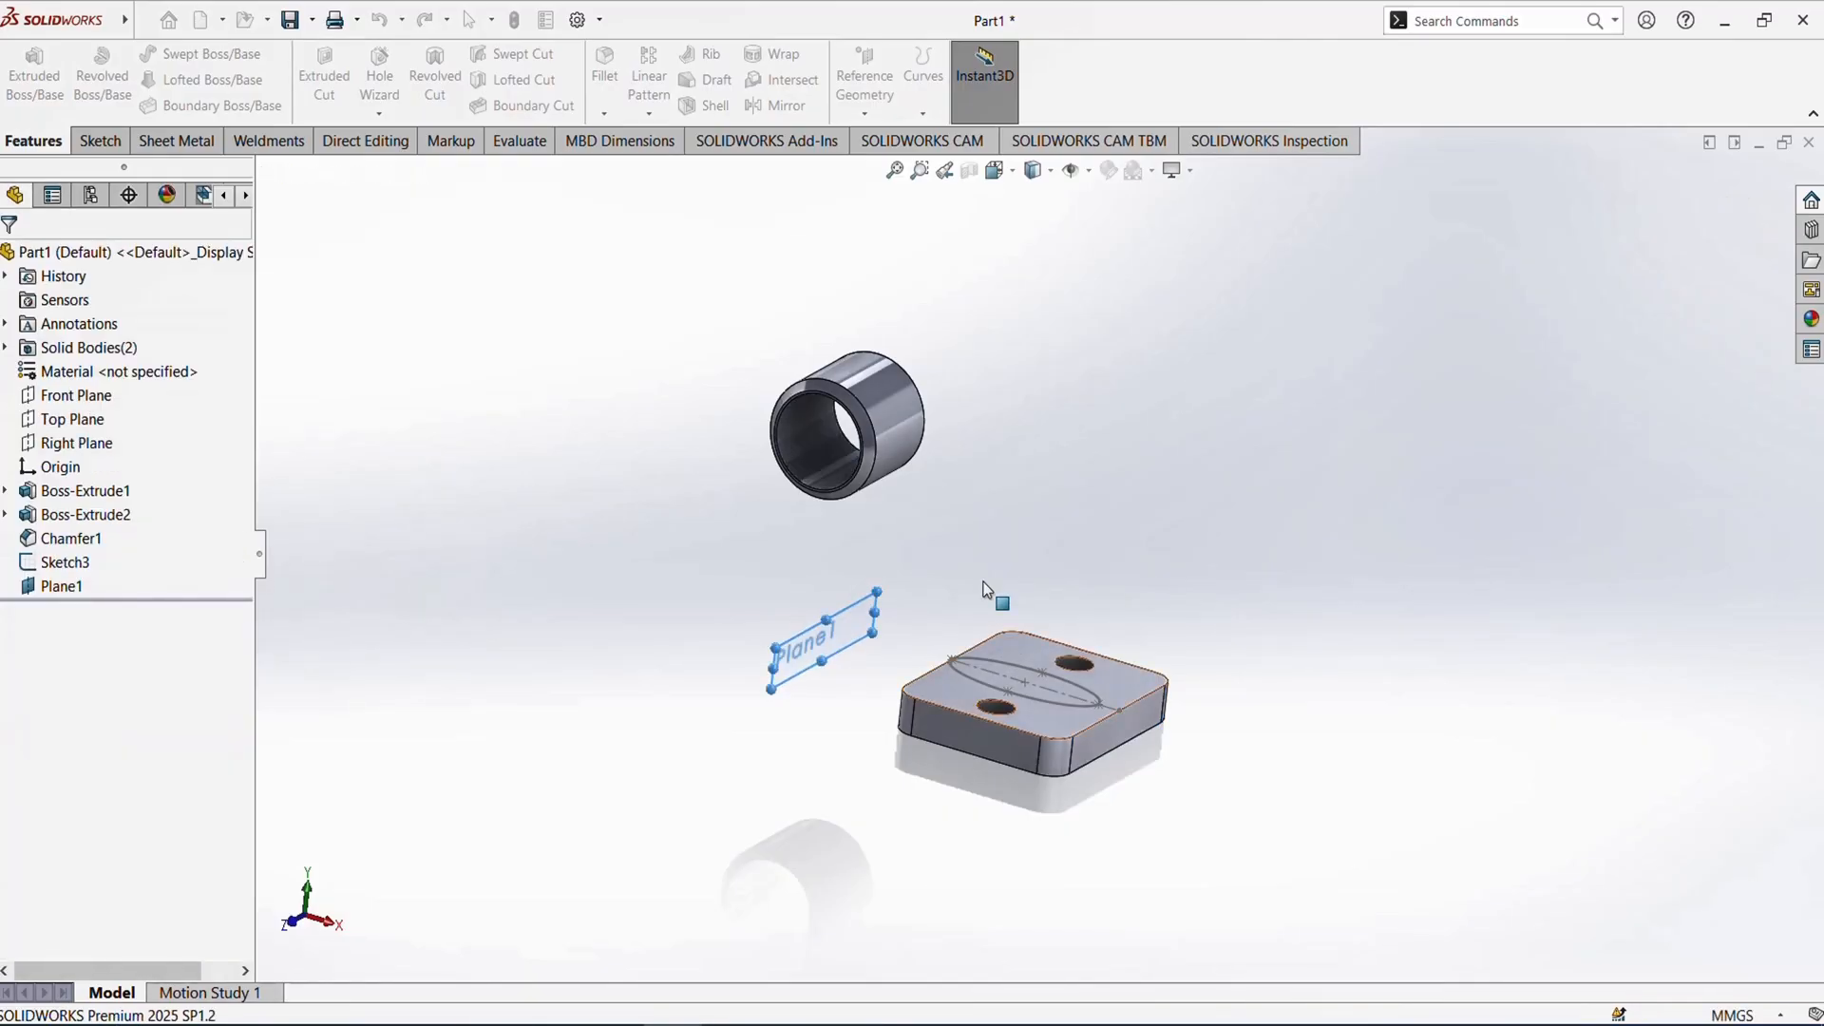
- Enlarge the offset plane's displayed boundary upwards so it extends beyond the ring
mouse_move(988, 594)
middle_down()
mouse_move(867, 517)
mouse_move(865, 568)
mouse_move(1009, 602)
middle_up()
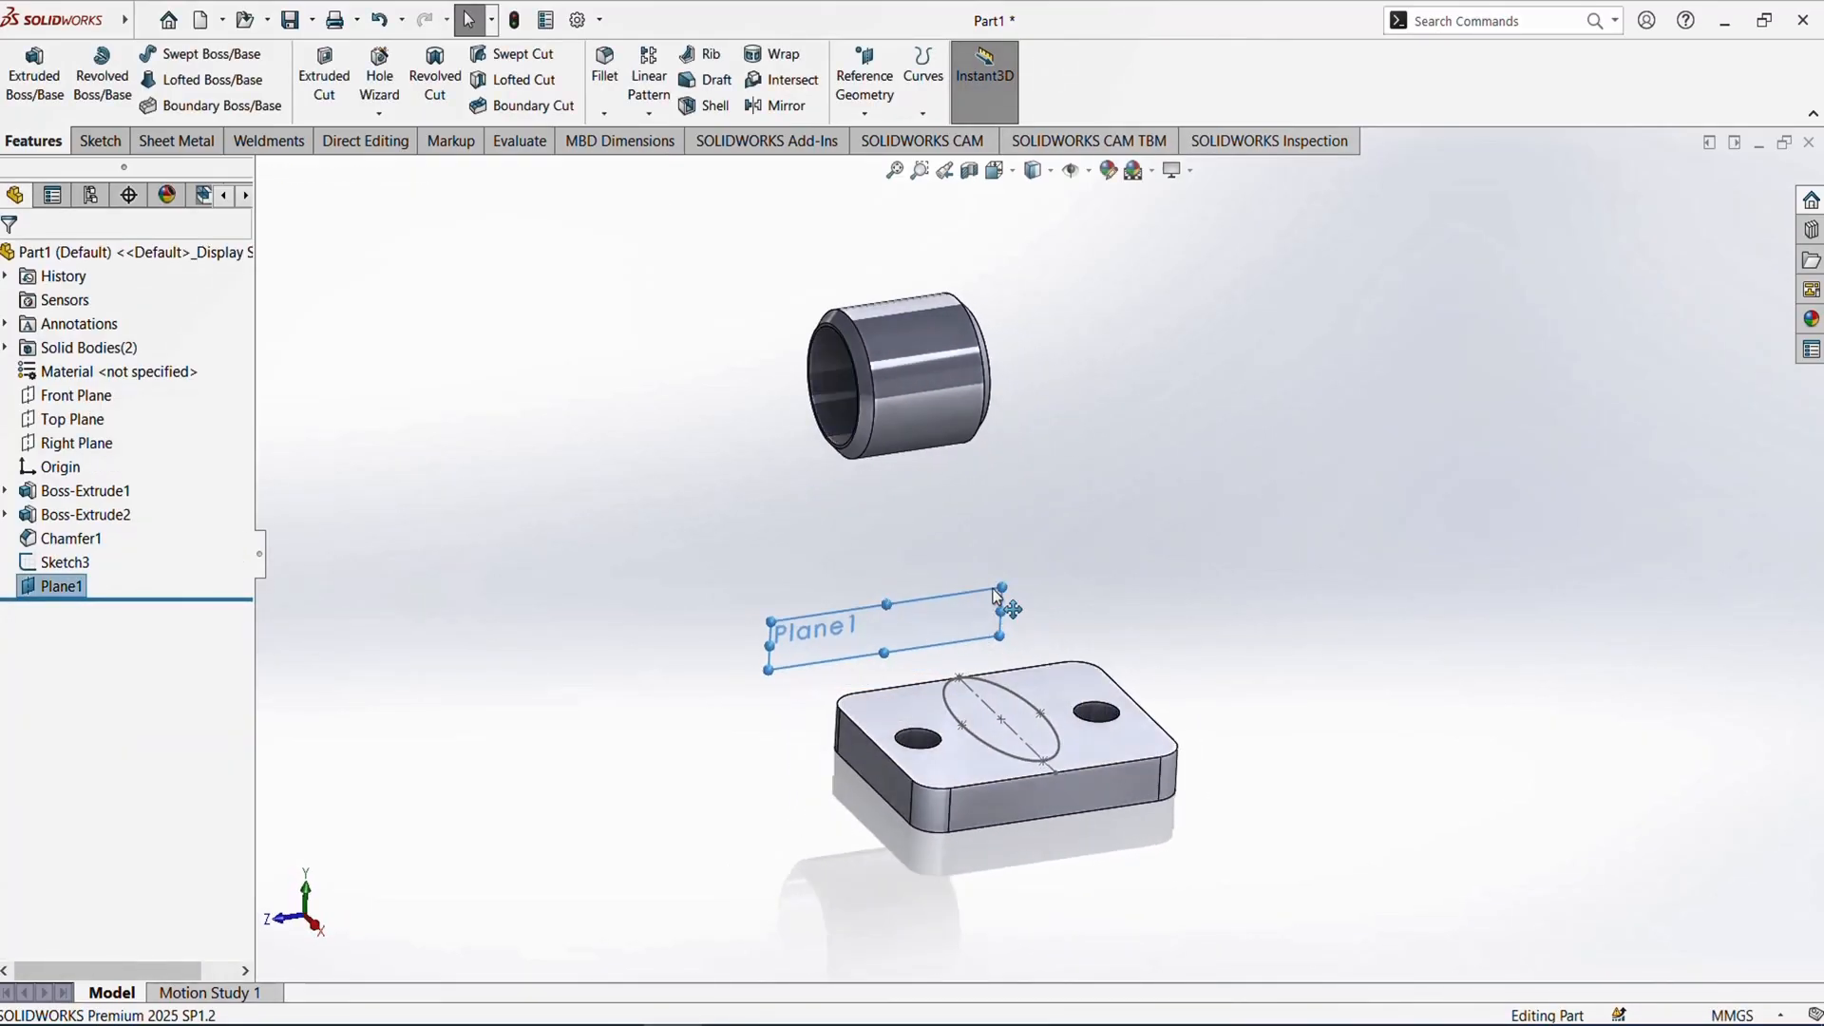
drag(1013, 599, 1117, 205)
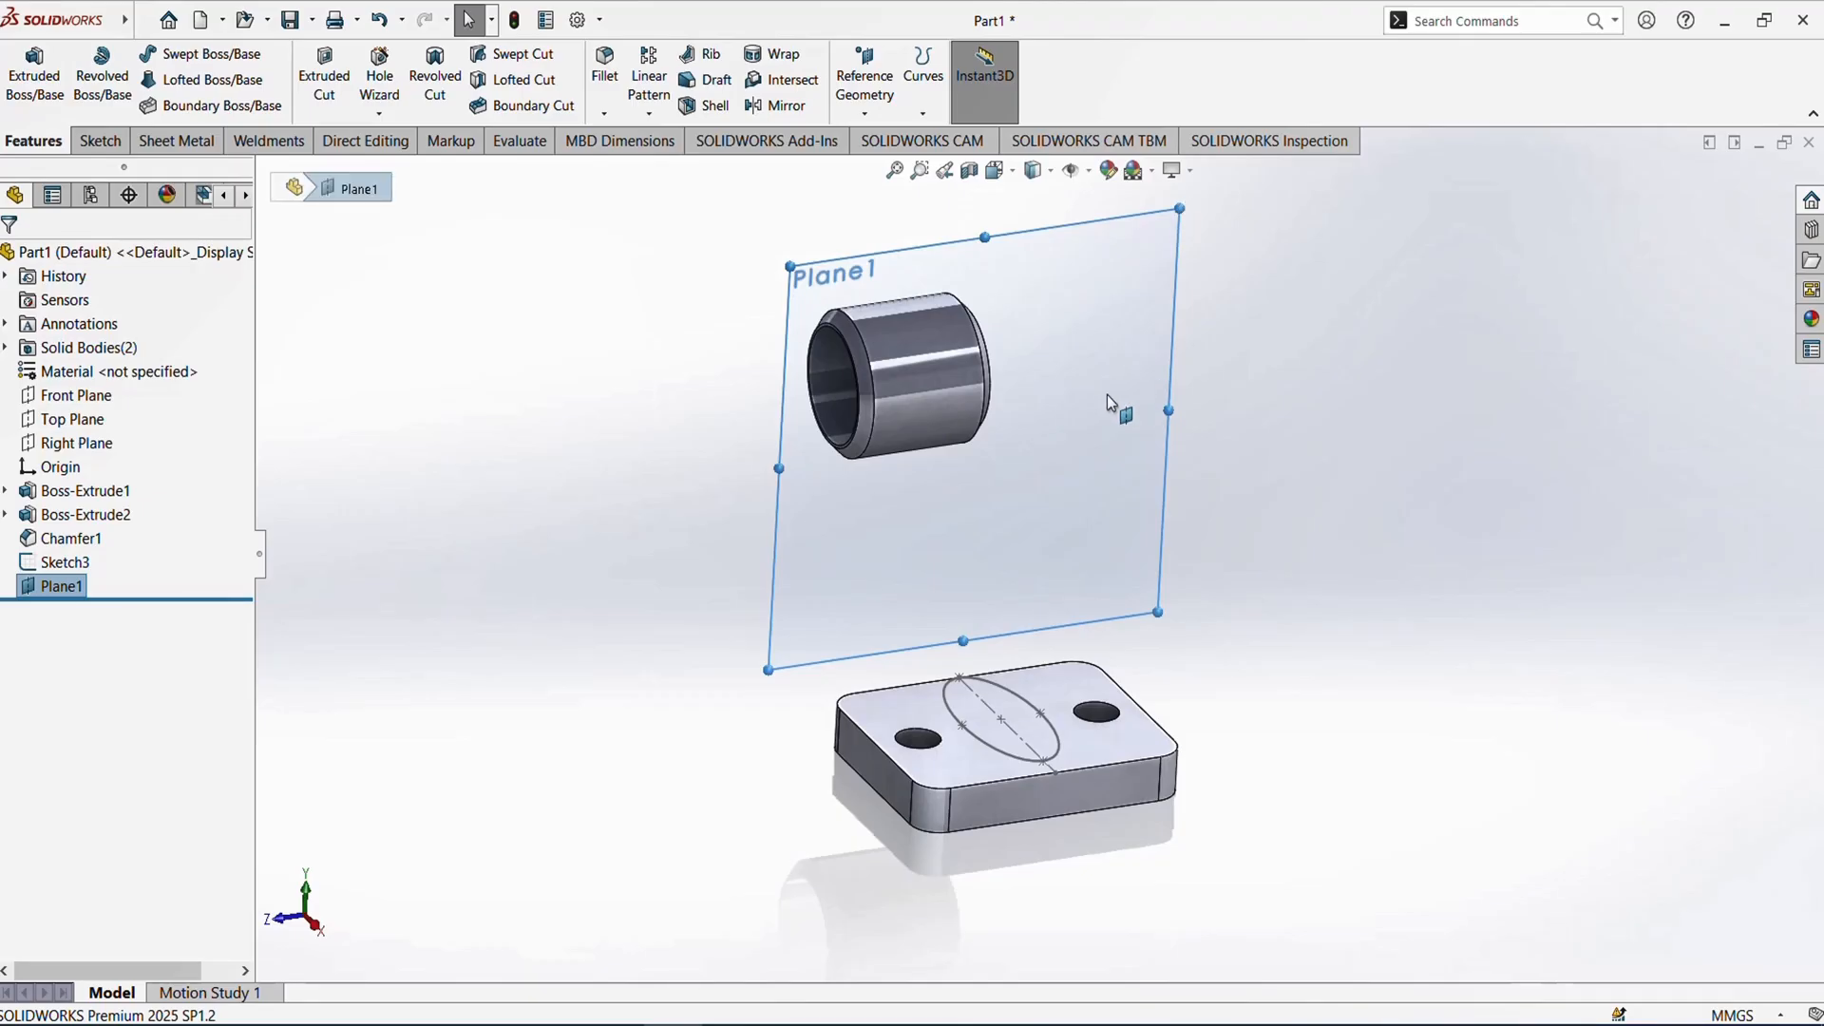
middle_drag(1112, 406, 1058, 384)
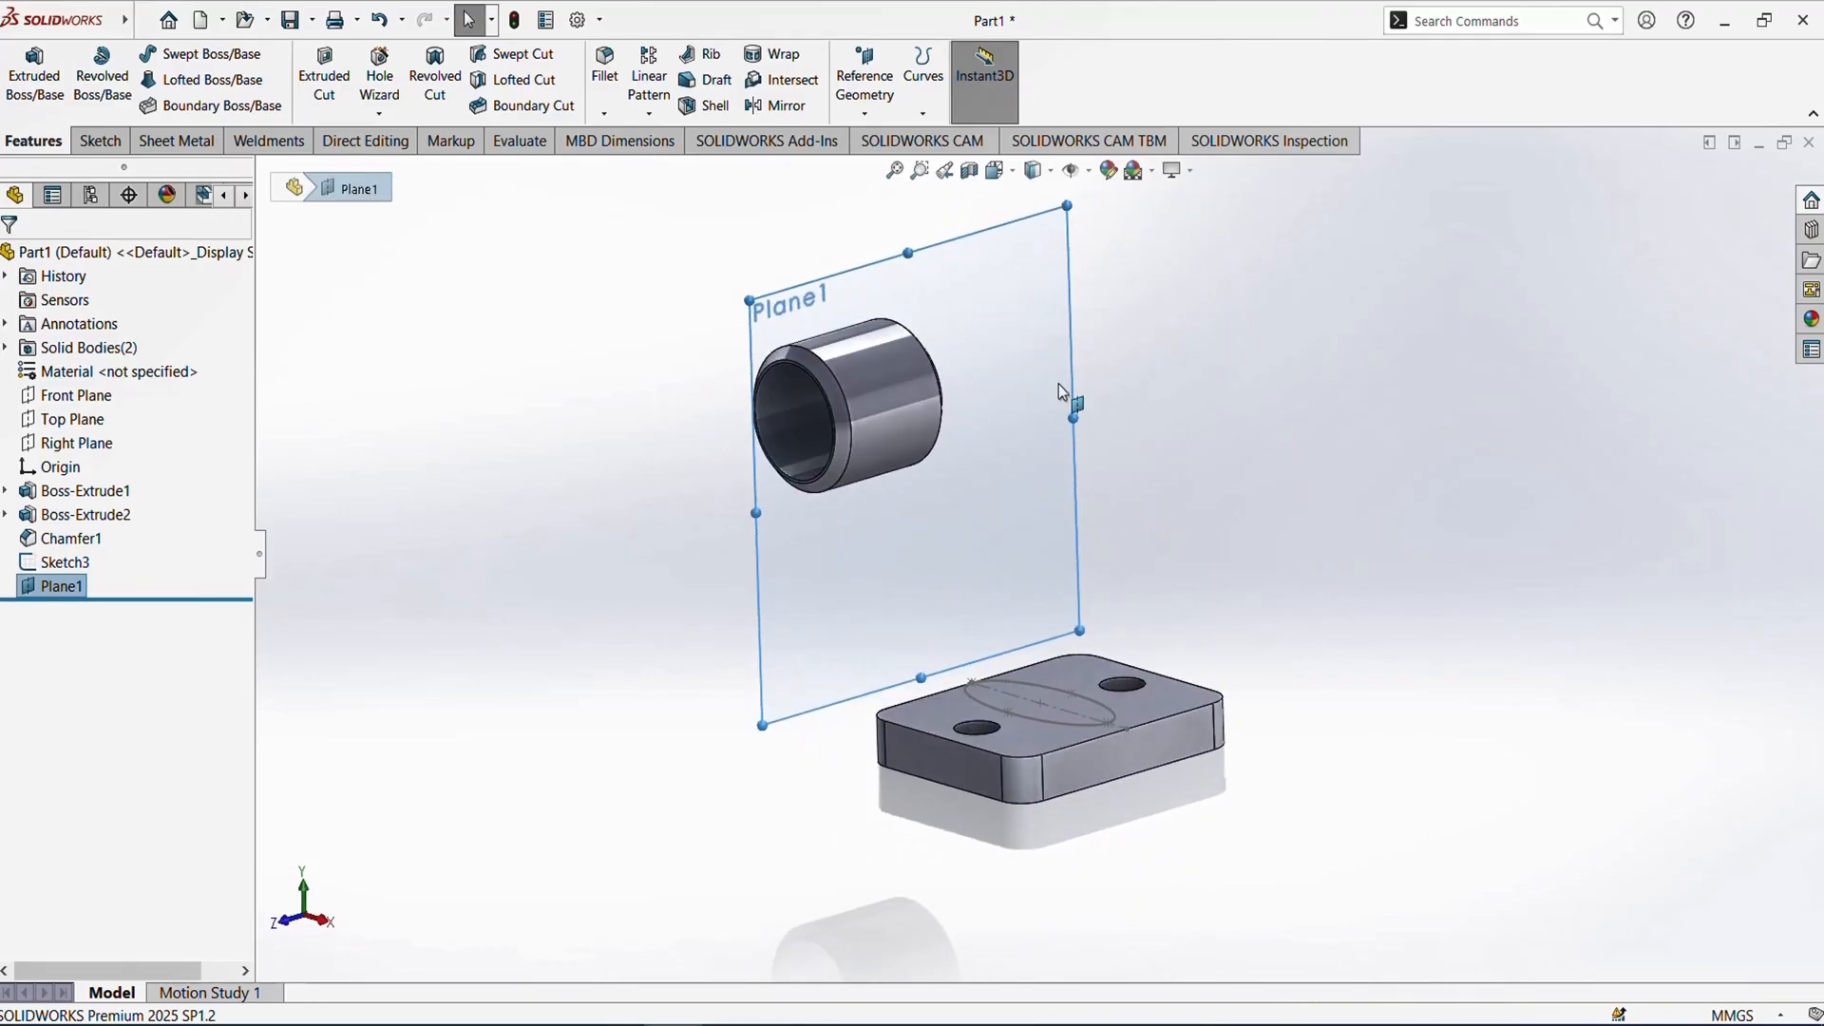
- Sketch an upright ellipse on the offset plane, centred across the ring's width and reaching its lower edge midpoint, radii about 13.4 and 5.5 mm
click(1033, 327)
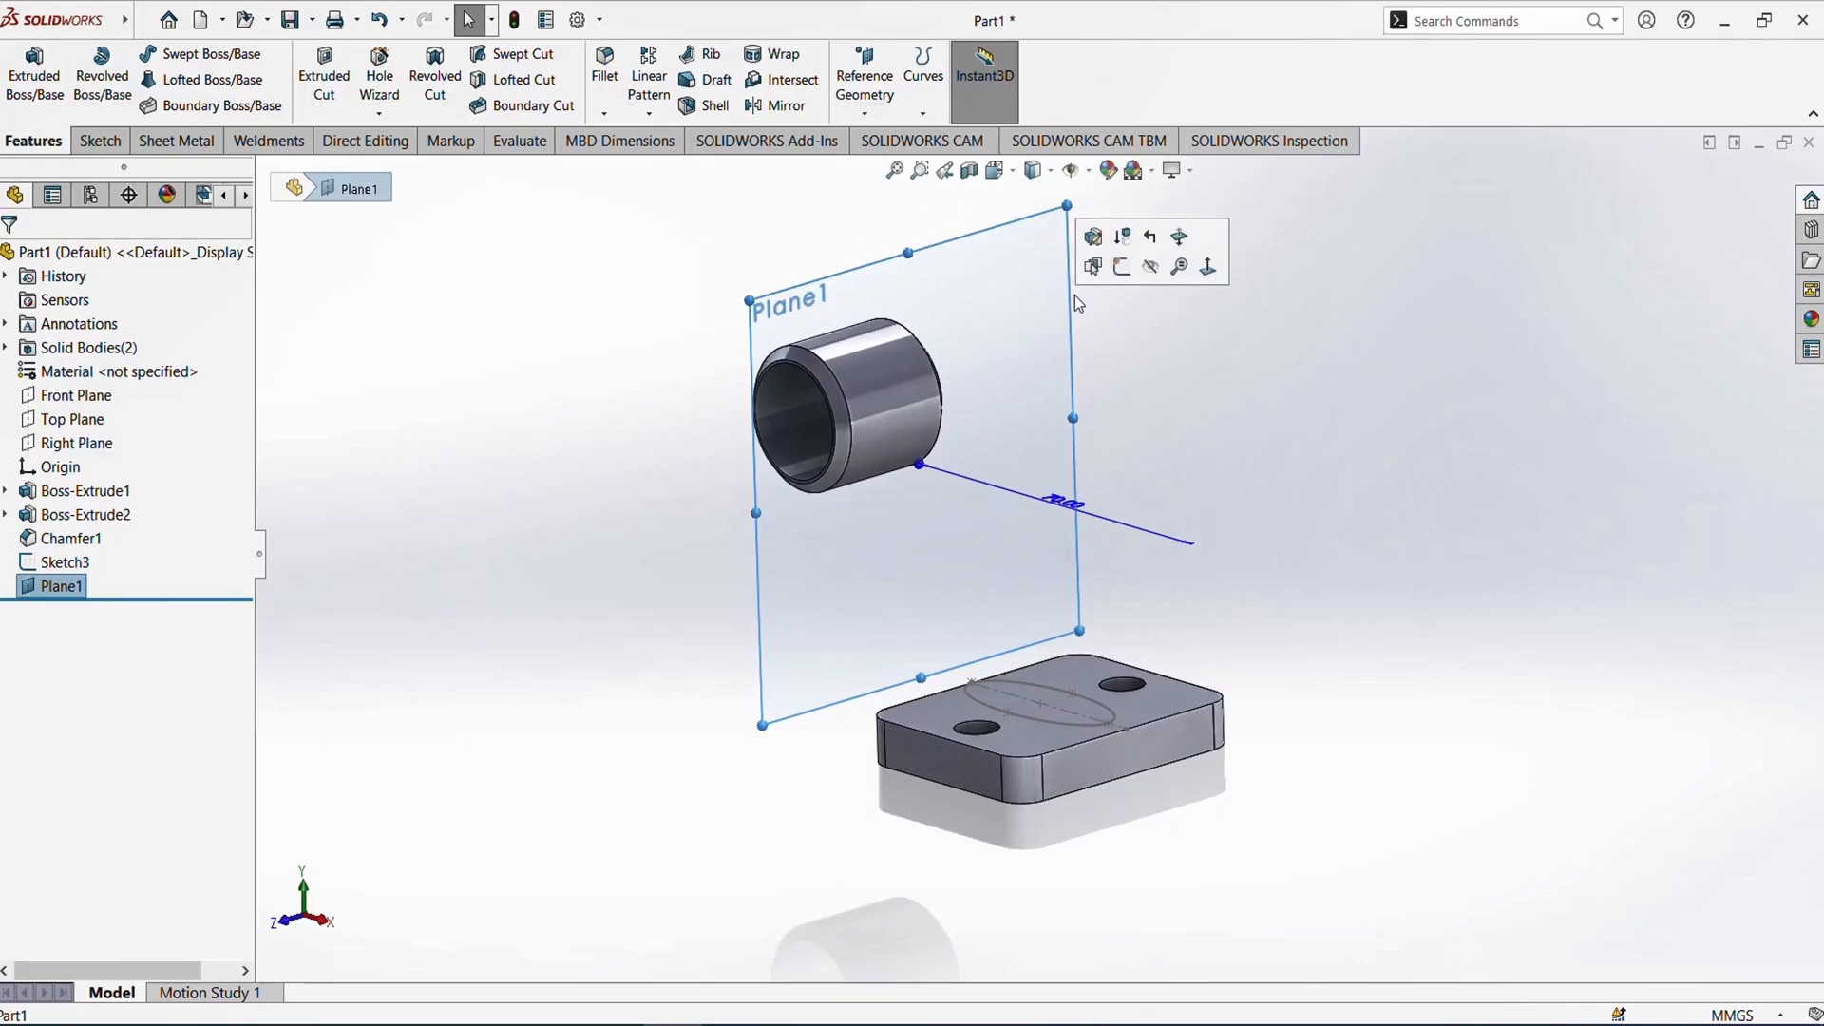
click(1120, 270)
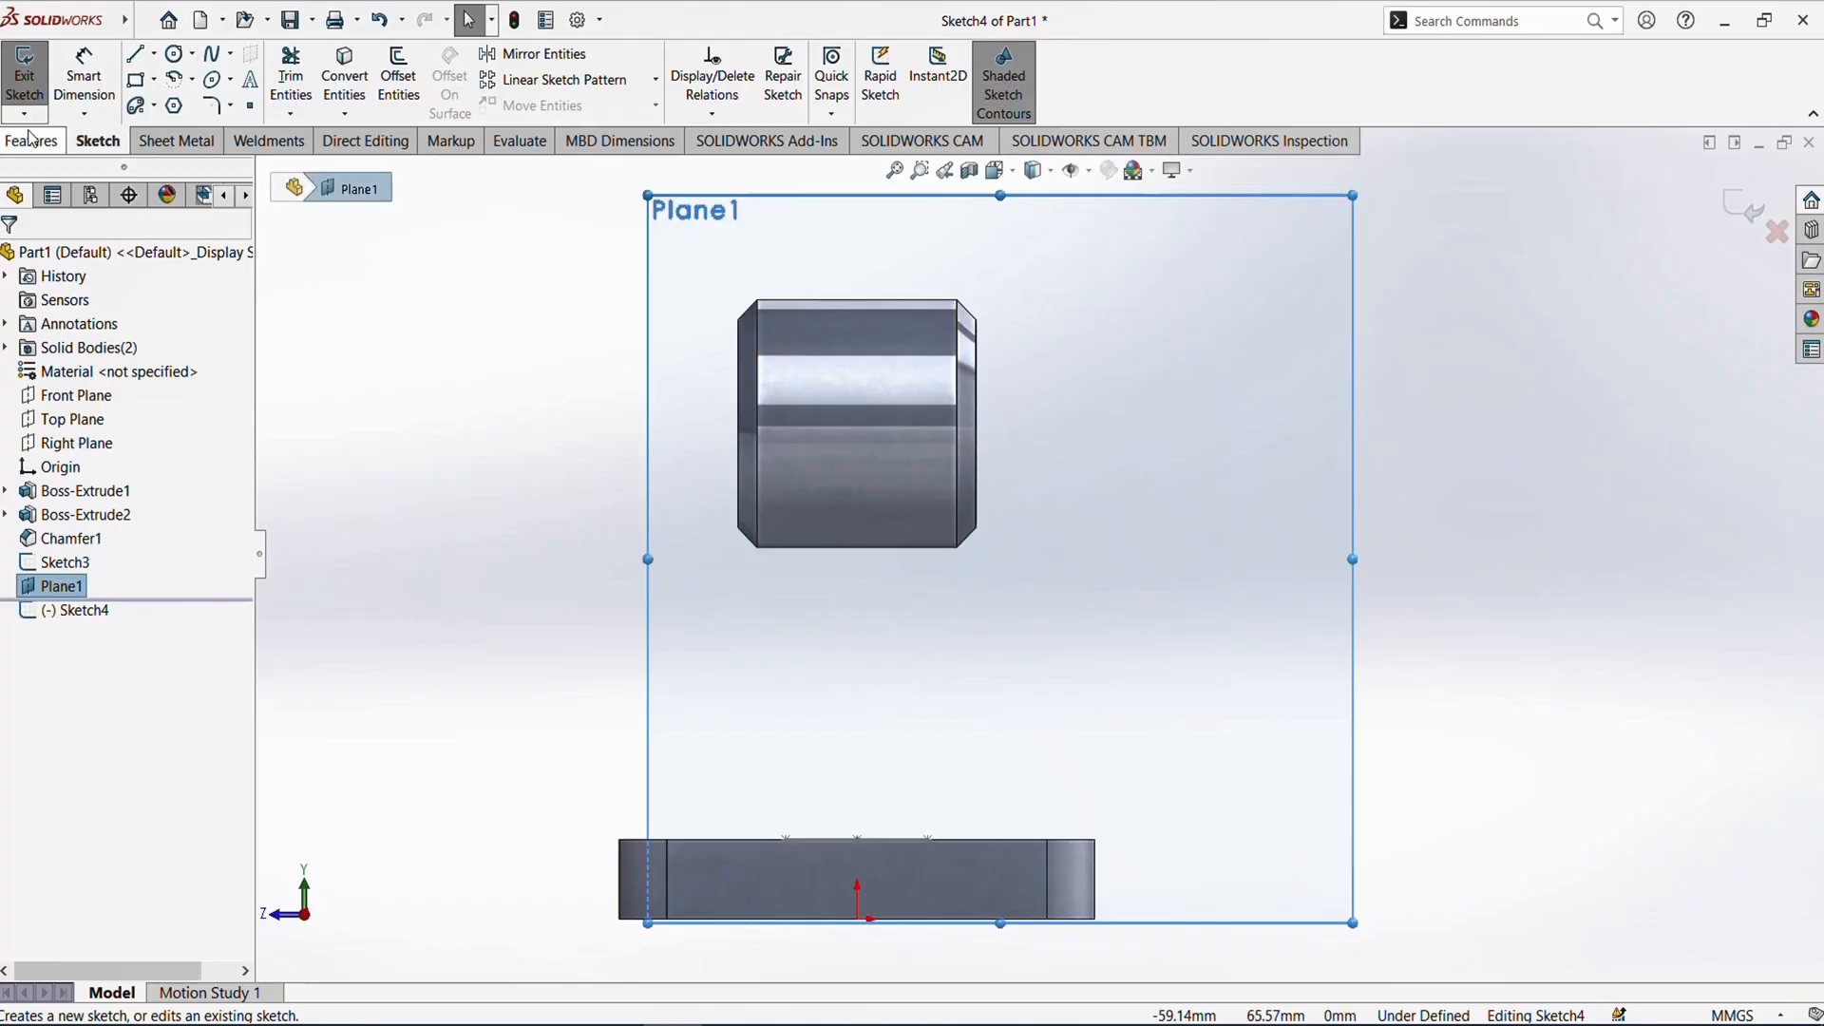
click(211, 81)
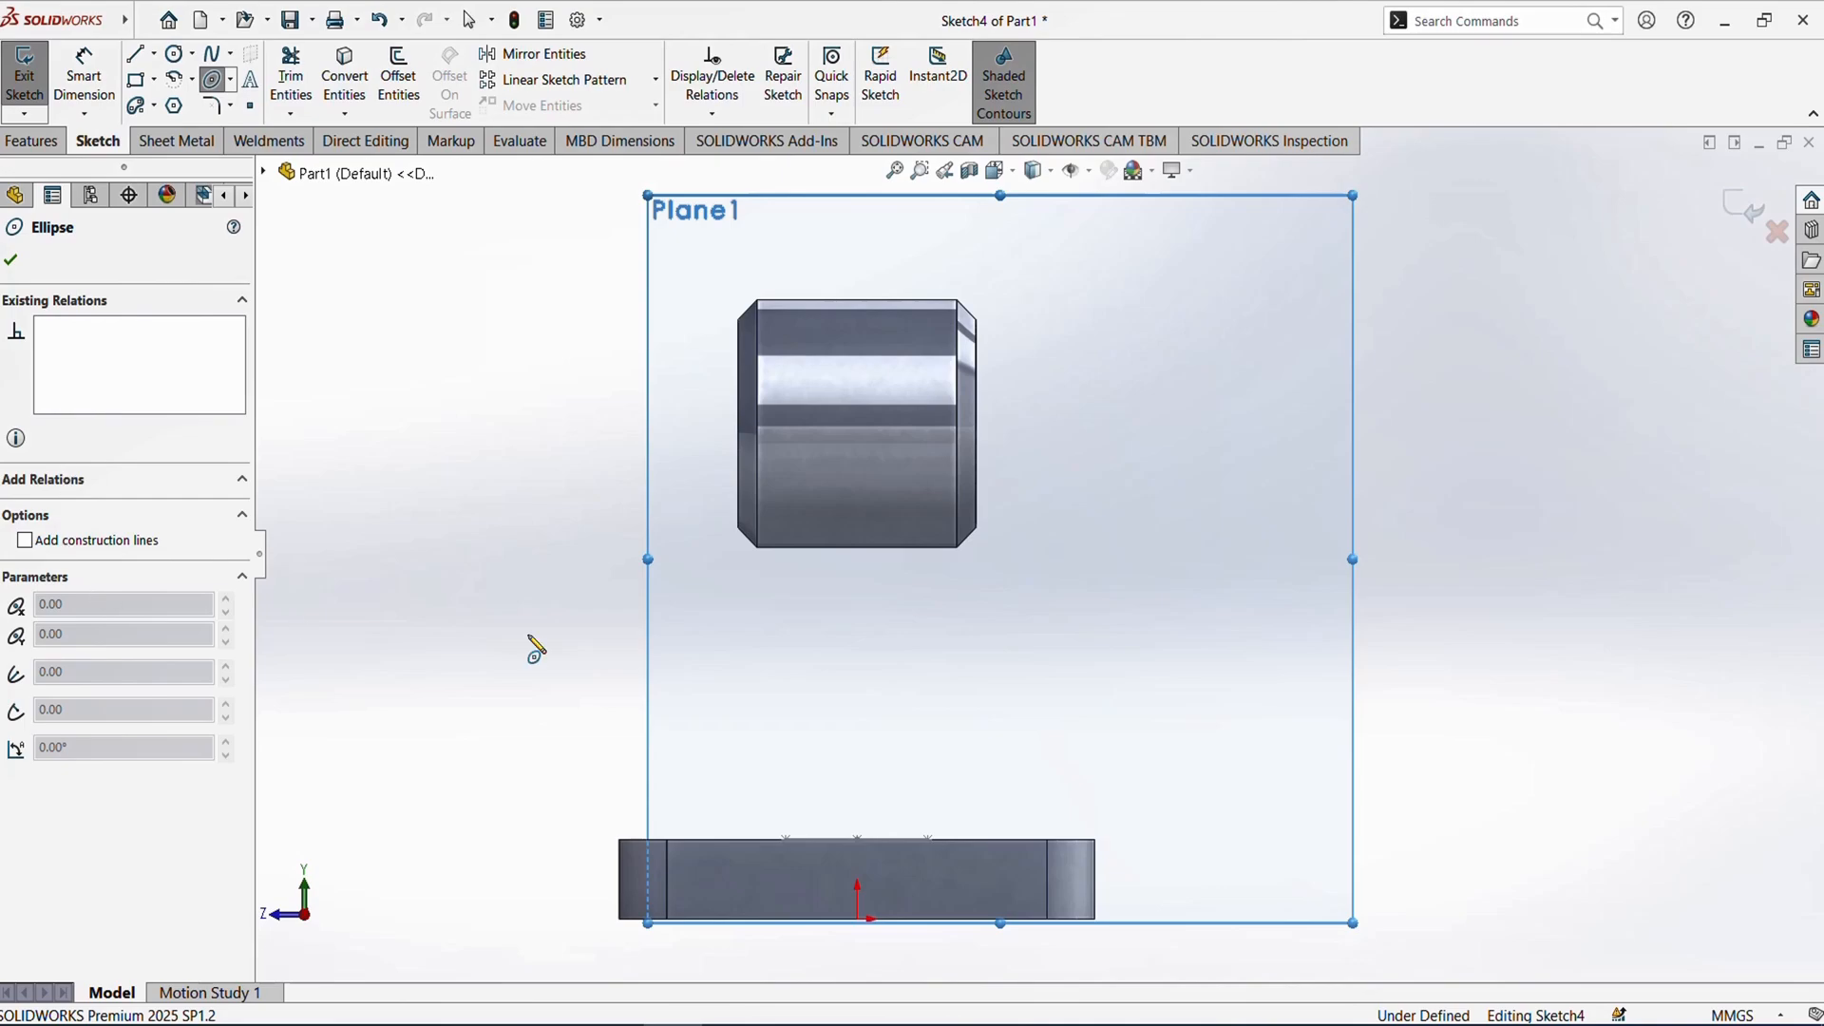
scroll(846, 456, down, 2)
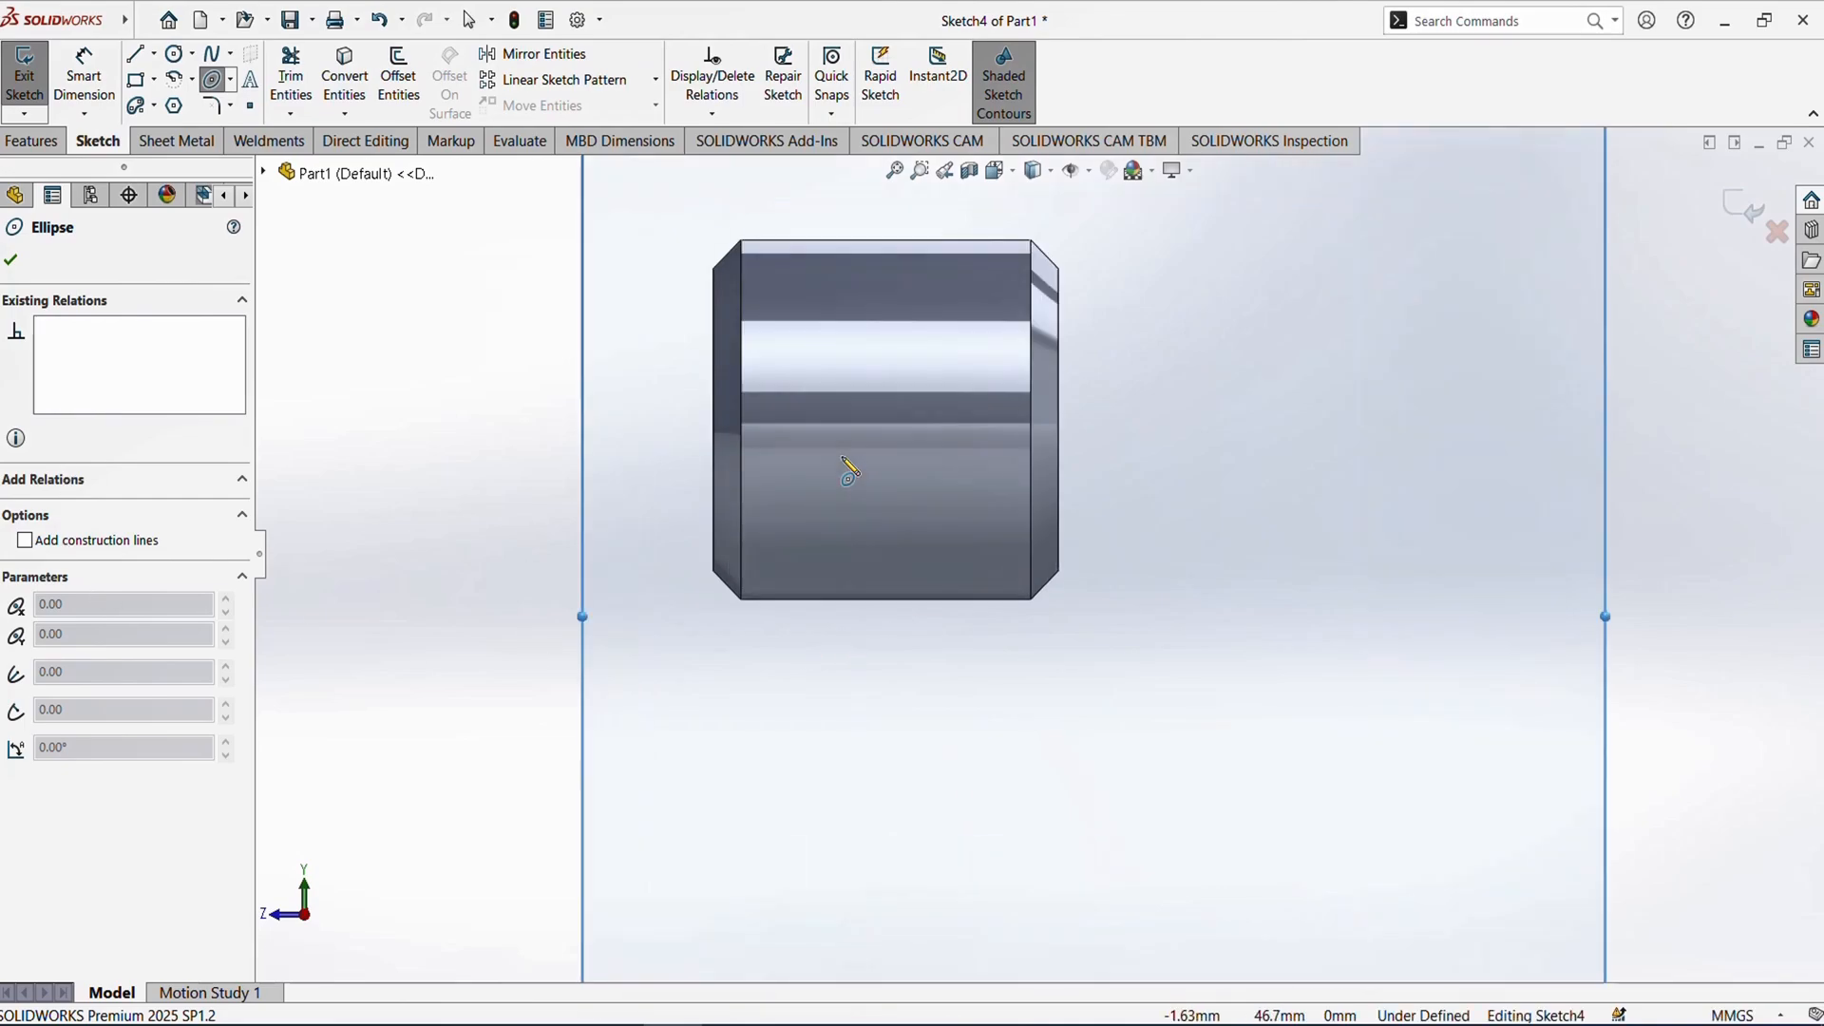
click(885, 407)
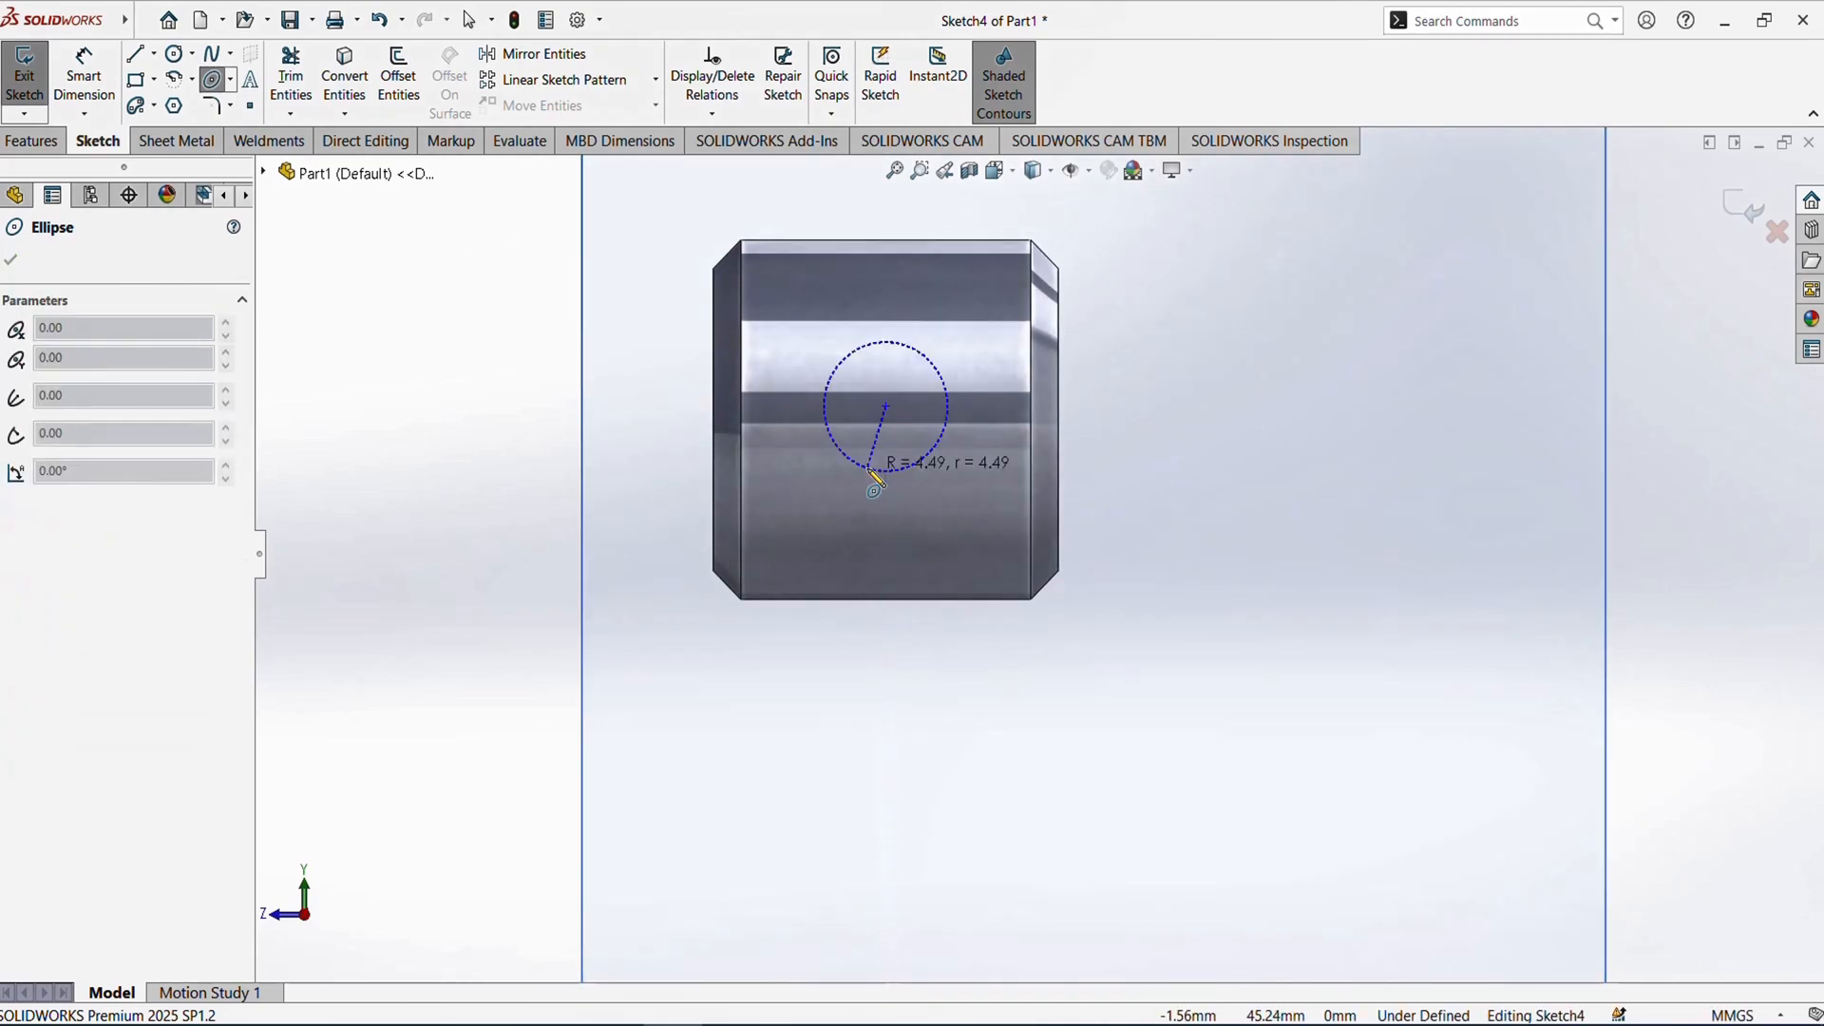
click(885, 598)
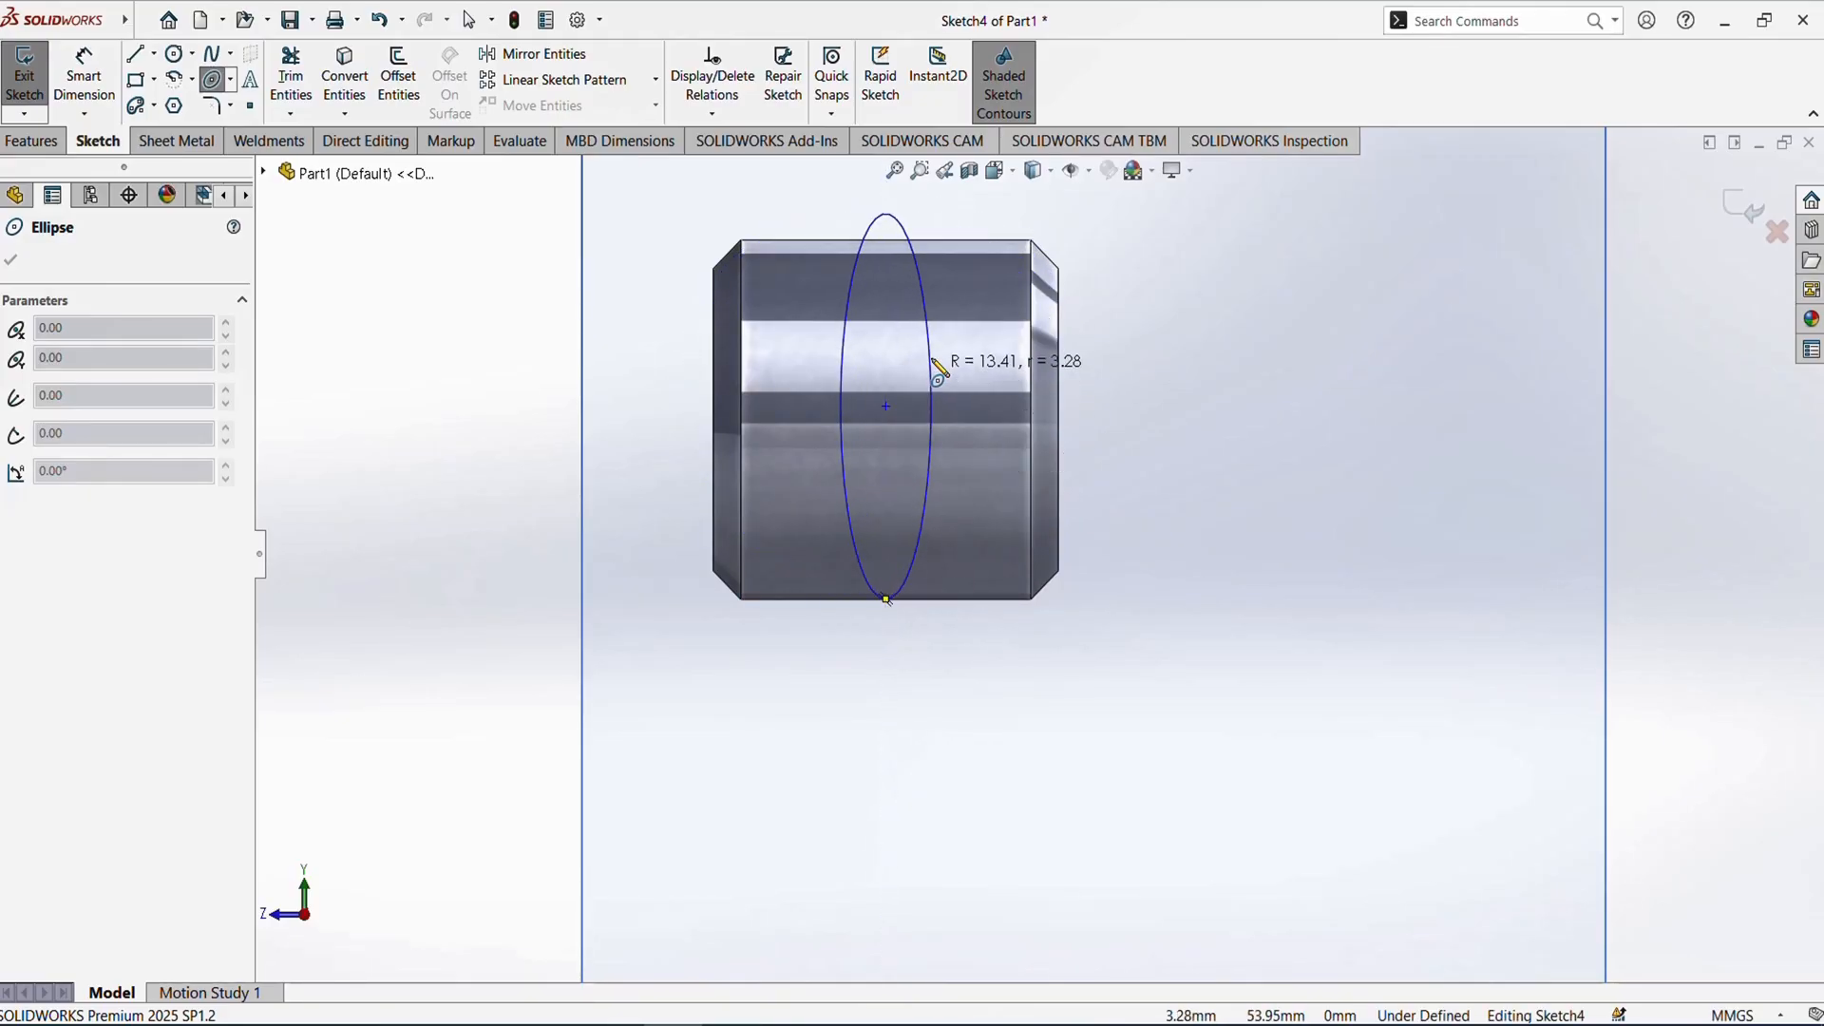
click(965, 406)
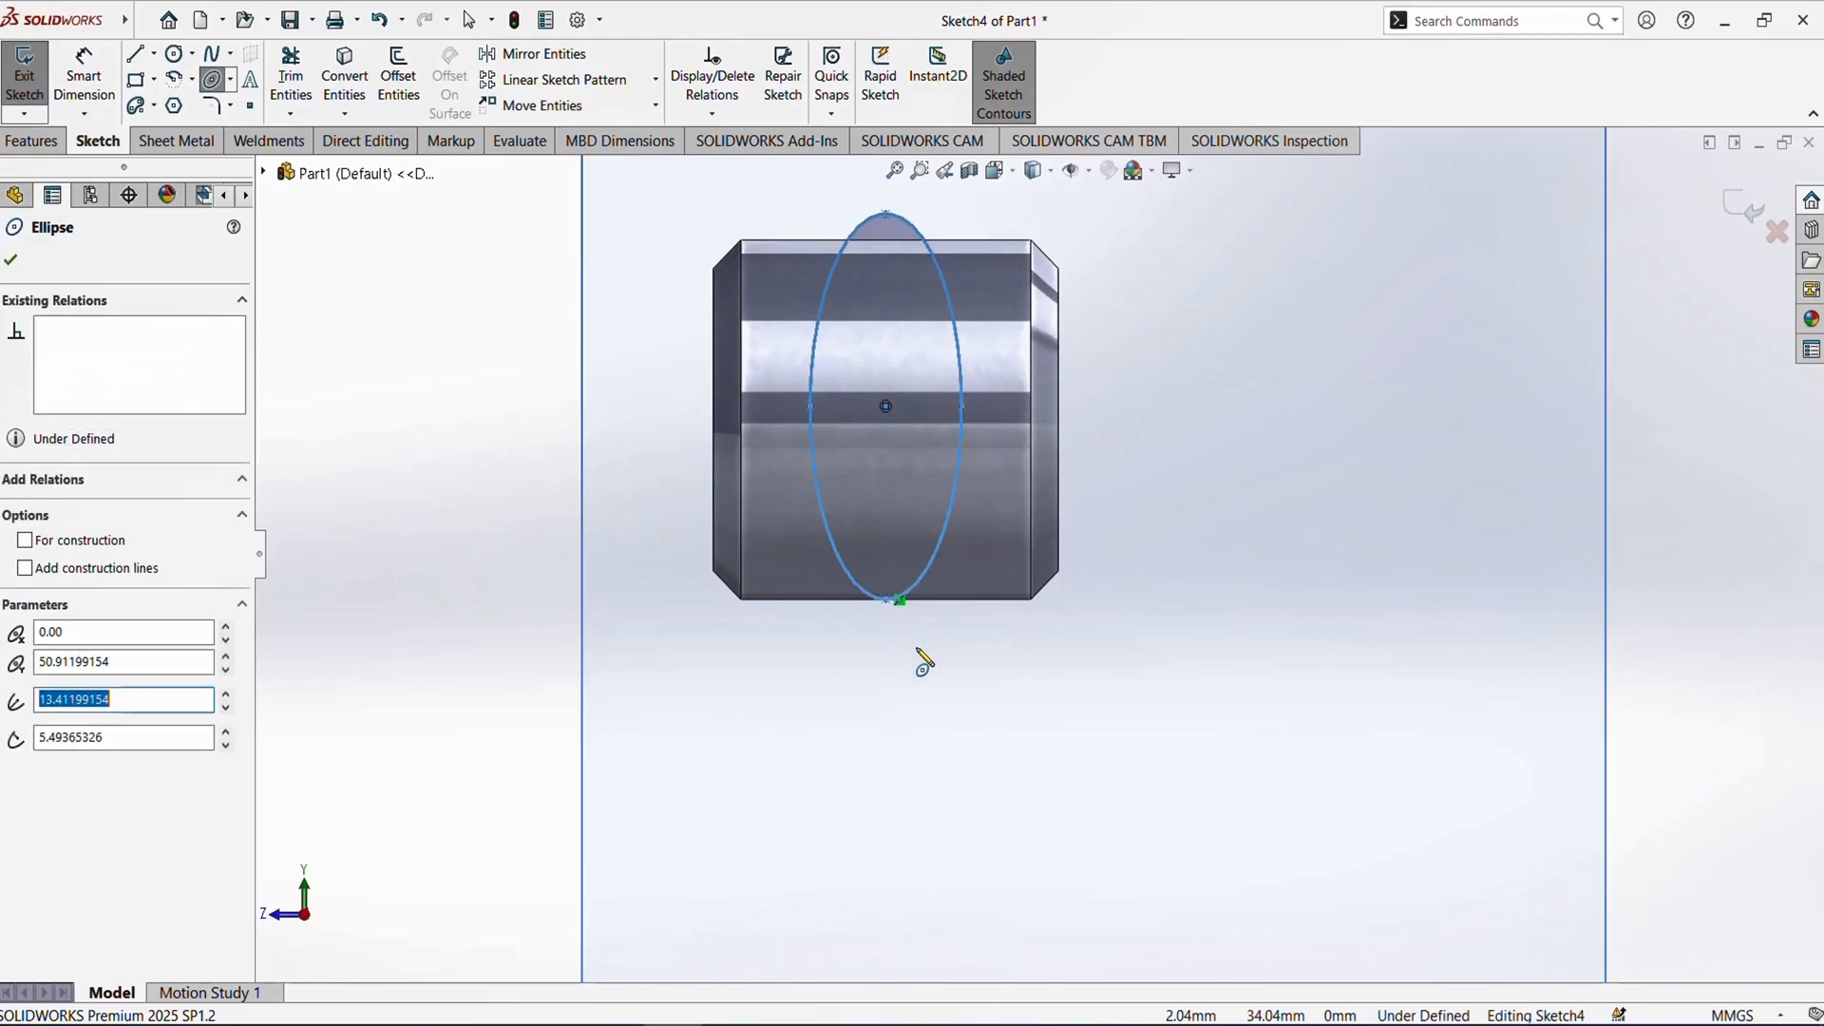
key(Escape)
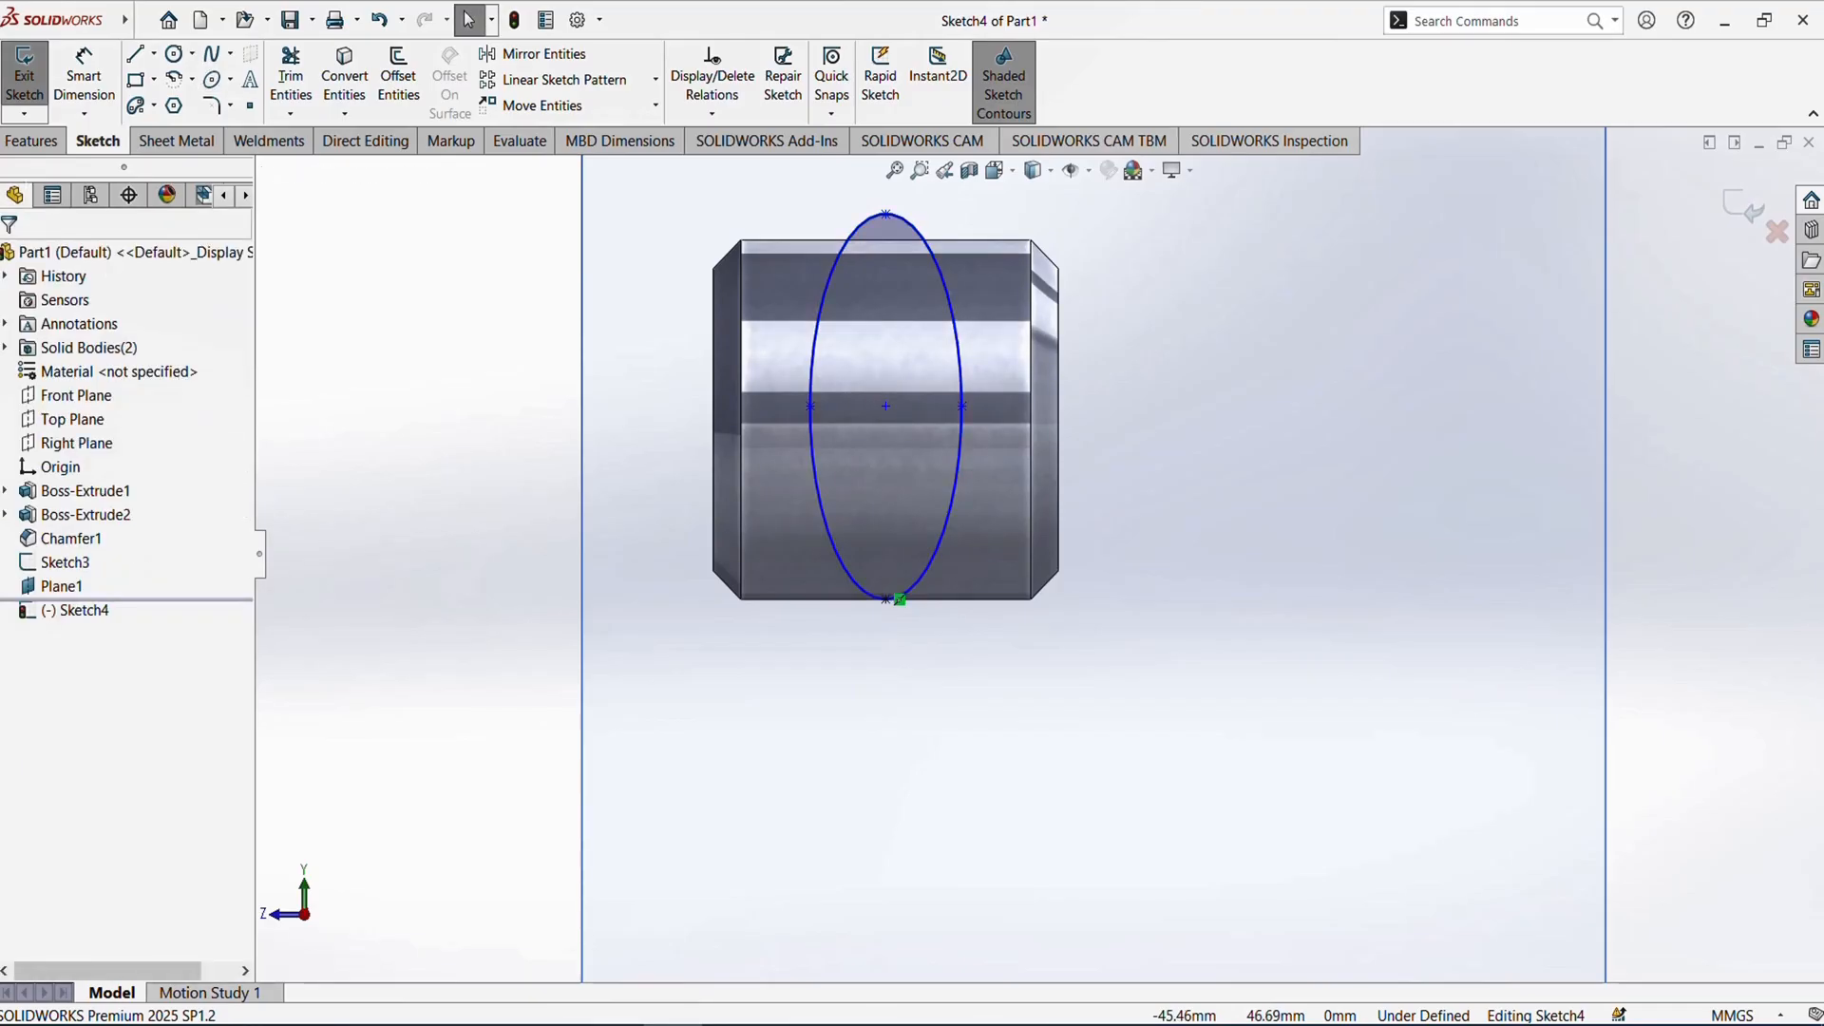
- Dimension the upright ellipse's major axis between its upper and lower end points as 25 mm
click(84, 76)
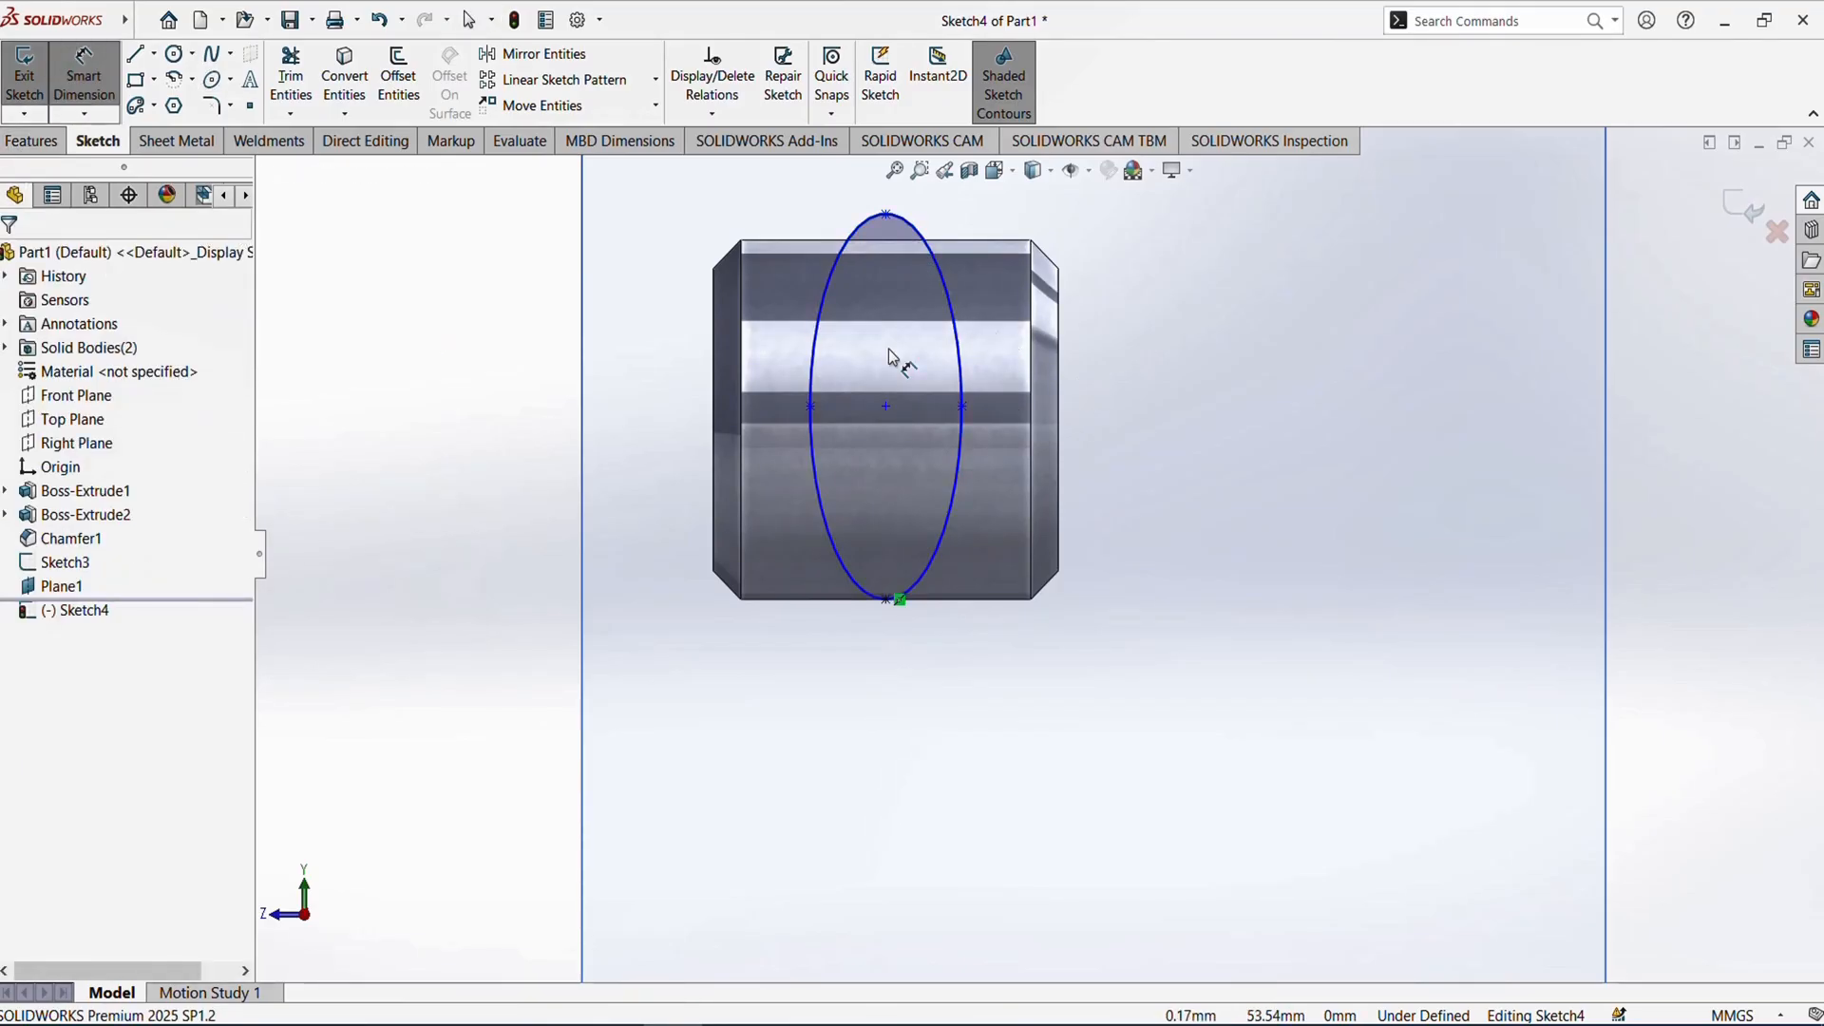
click(884, 217)
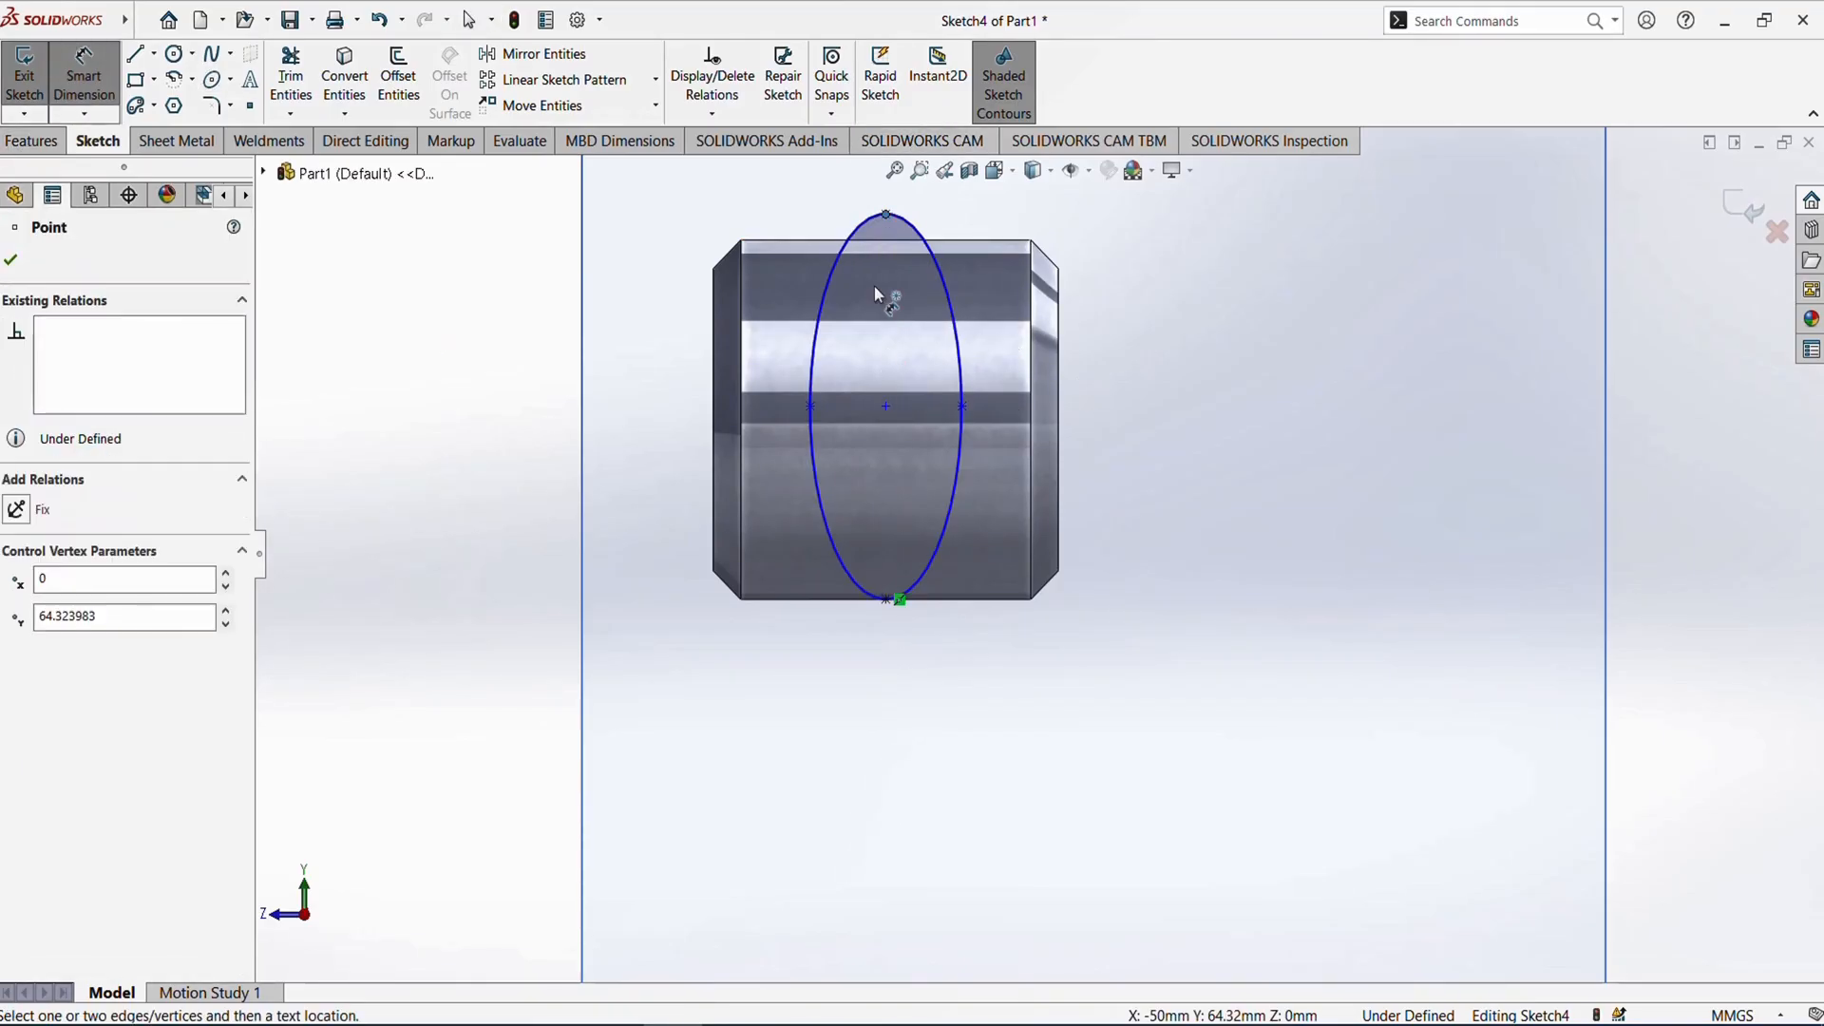
click(884, 600)
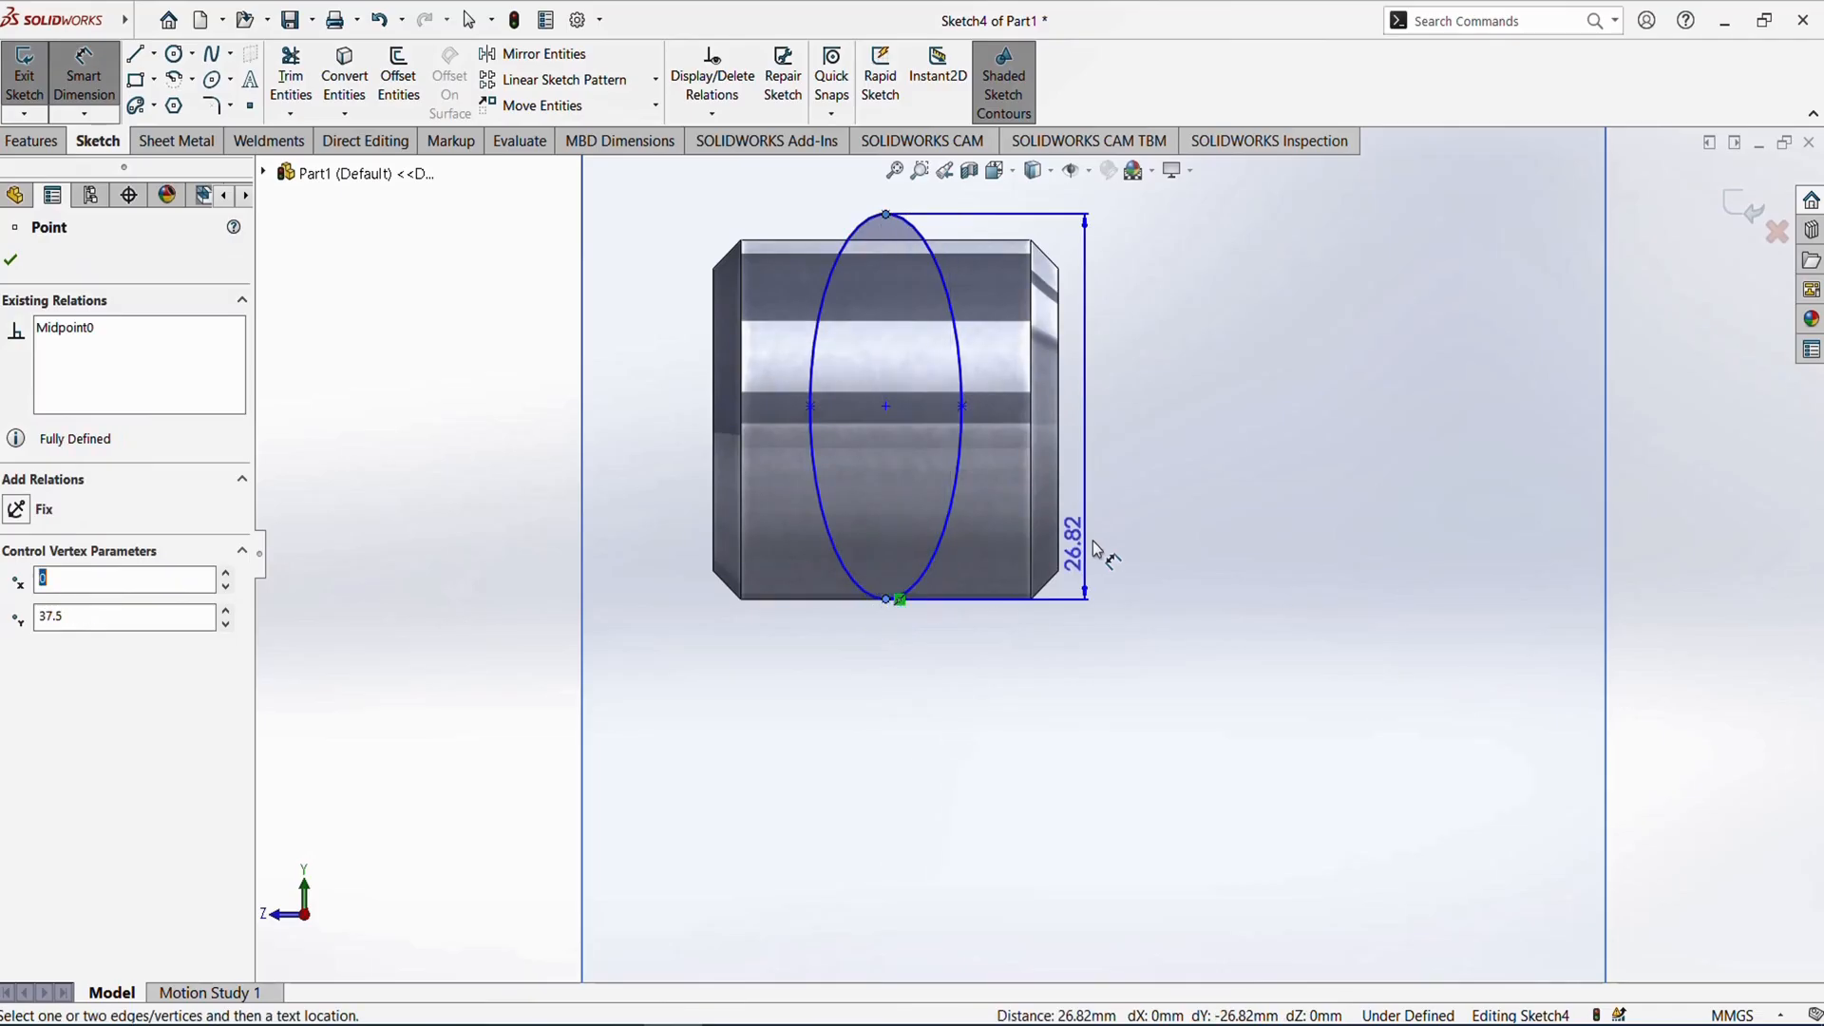
click(1102, 544)
text(25)
key(Return)
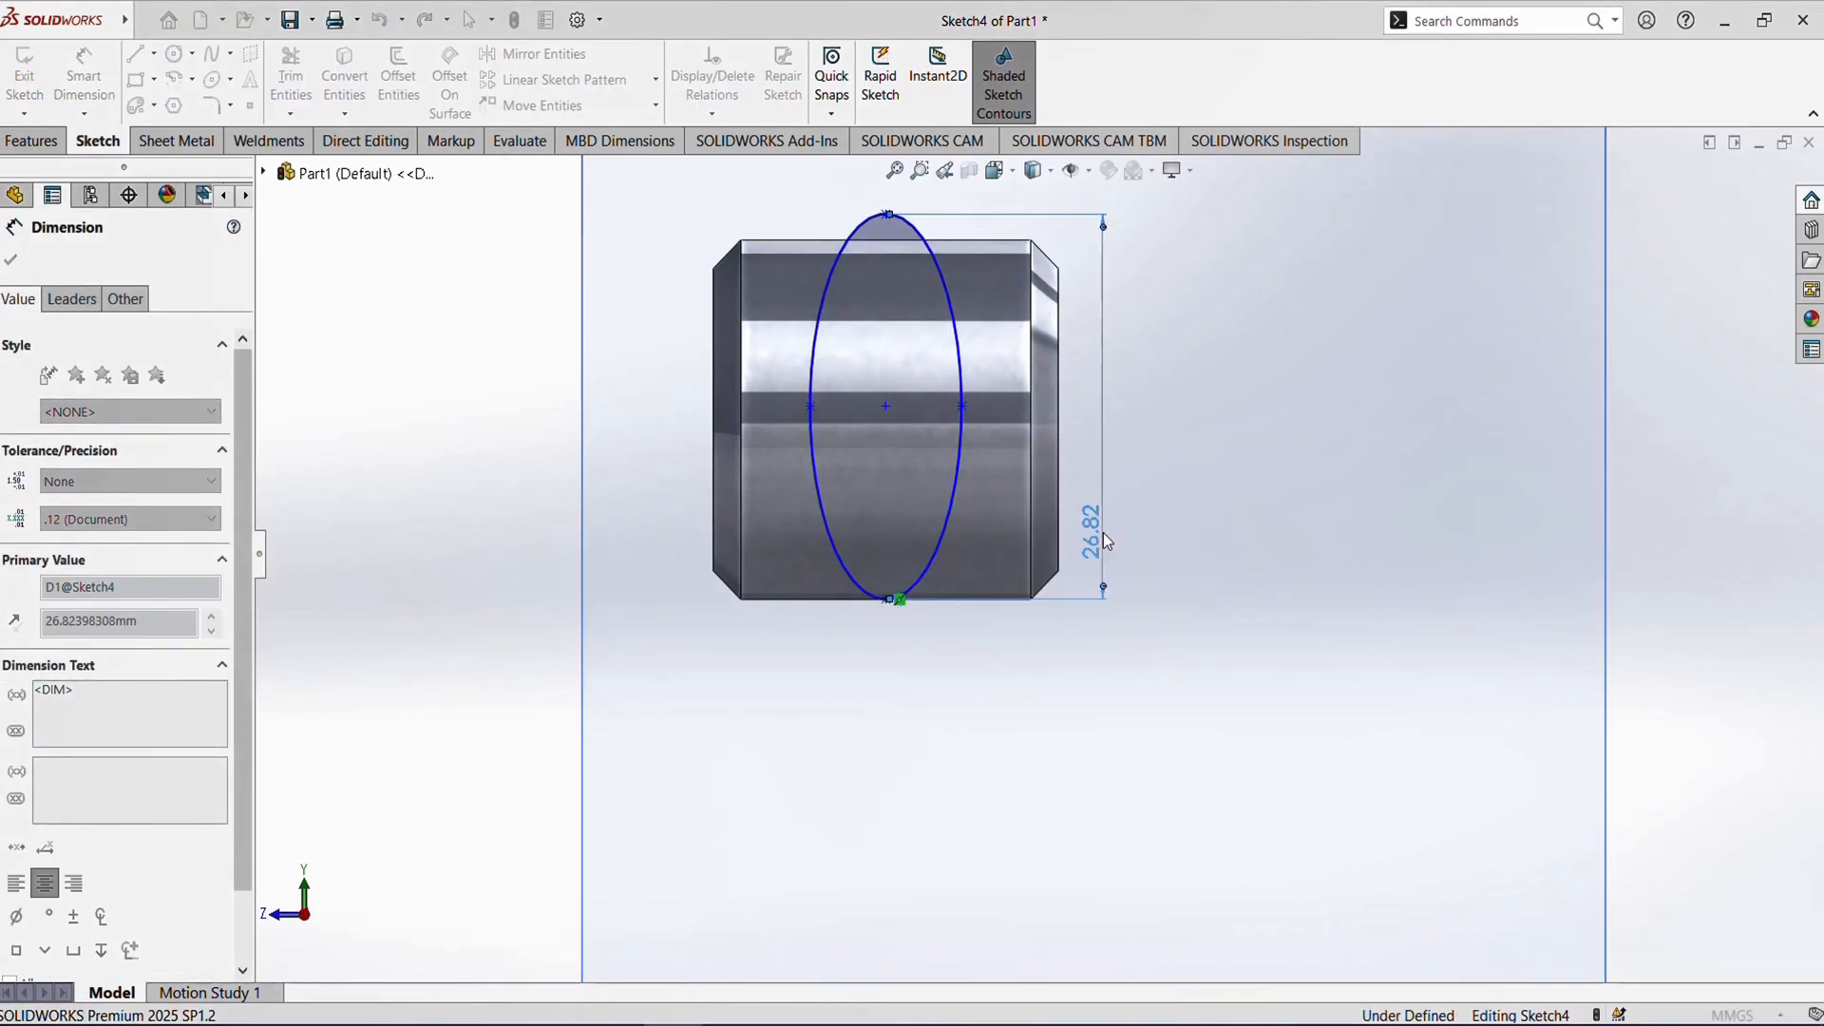
- Dimension the upright ellipse's minor axis between its two side points as 15 mm
click(956, 421)
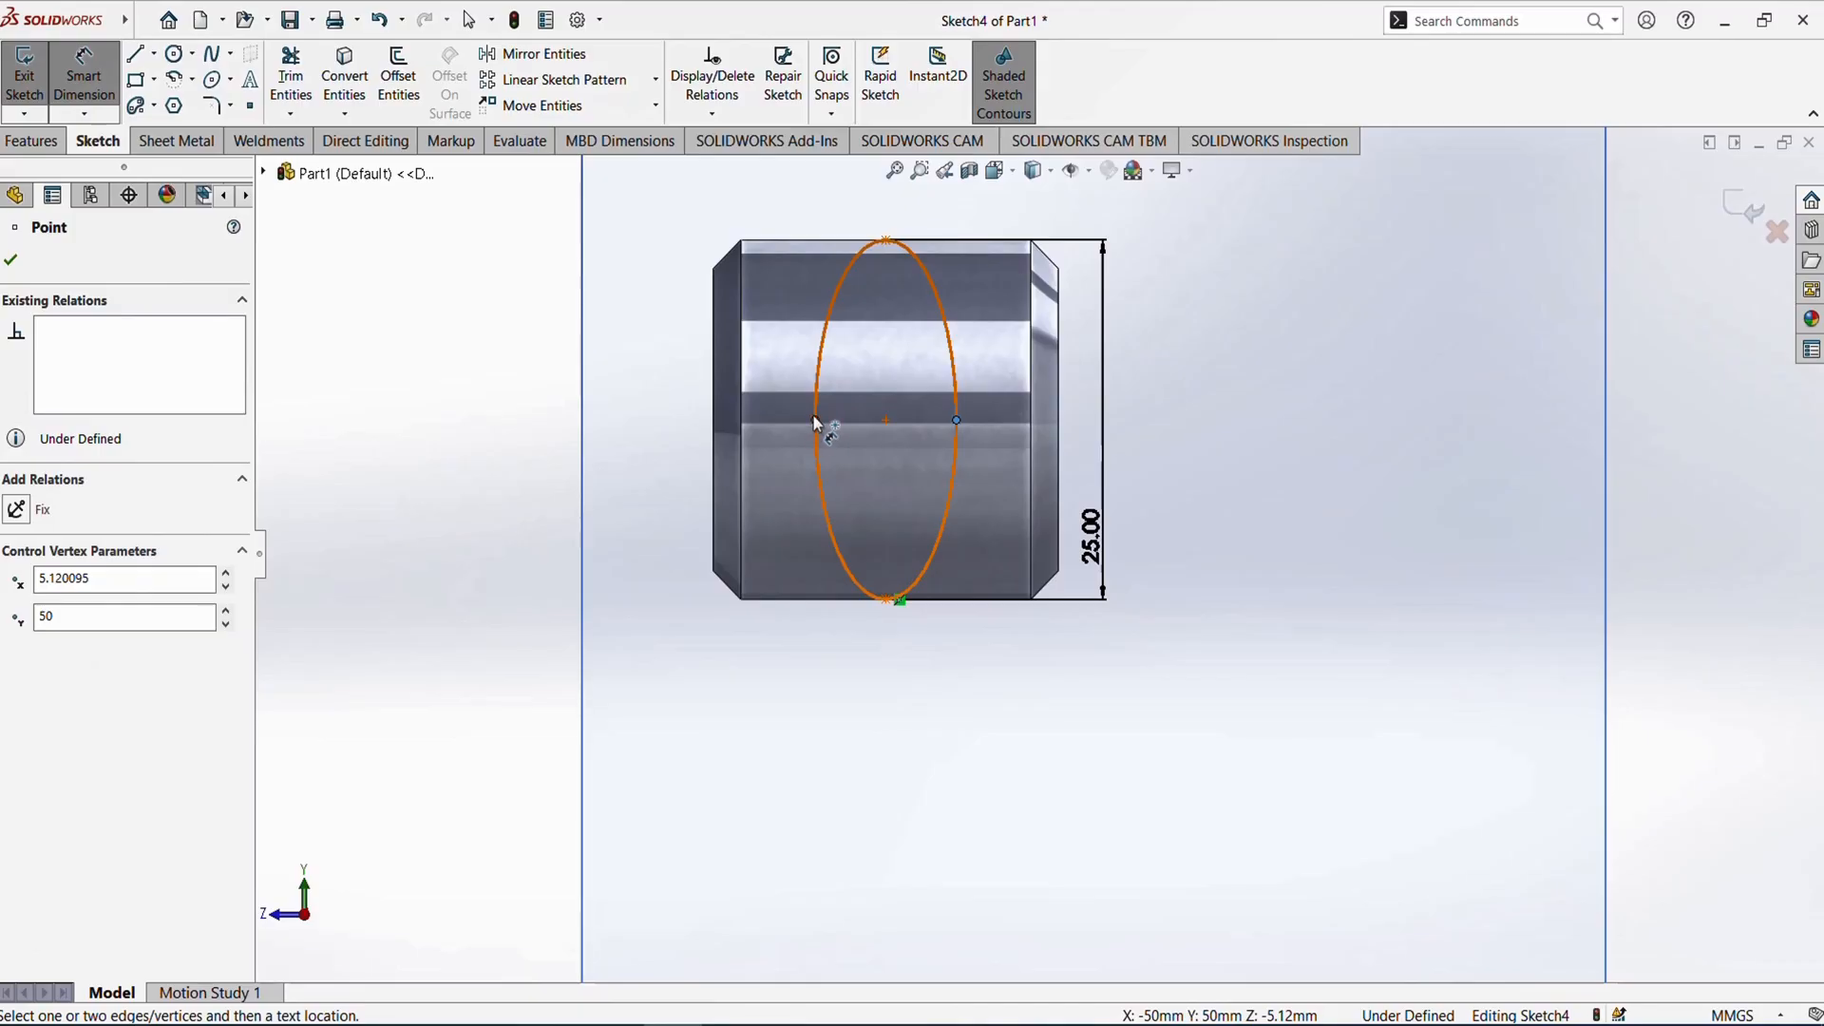
click(814, 421)
click(875, 386)
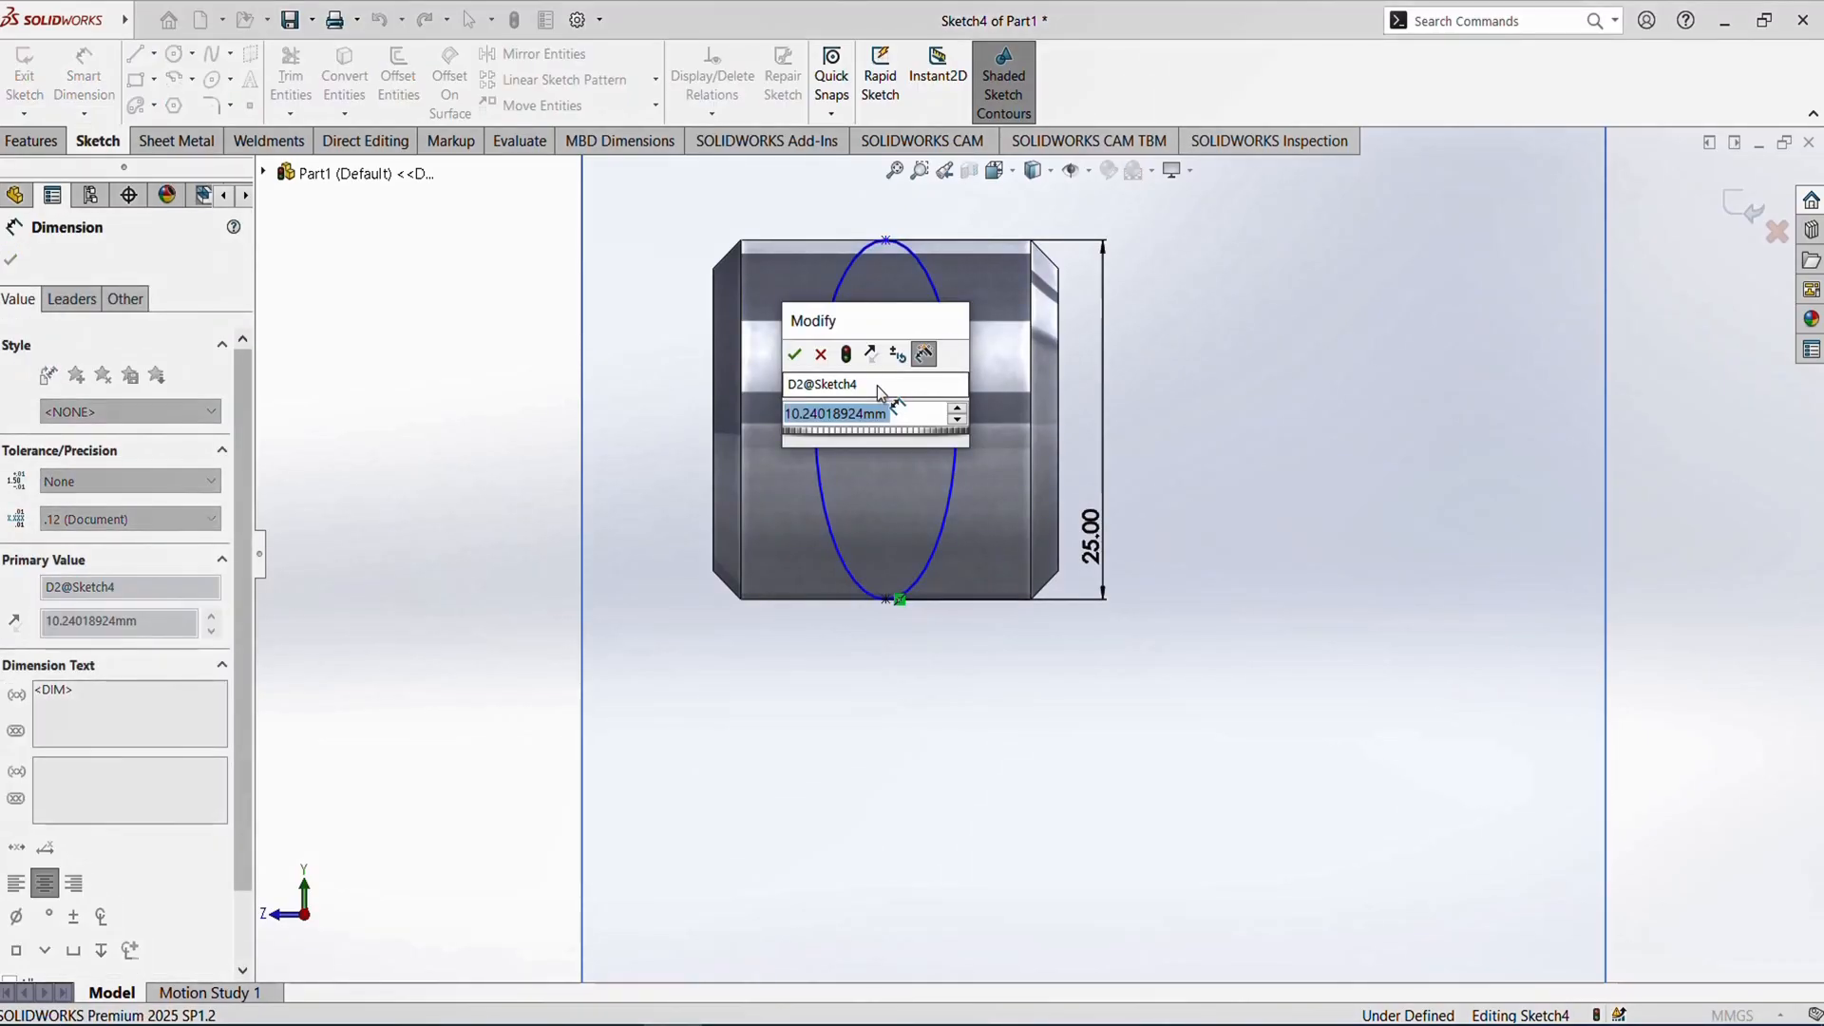
text(15)
key(Return)
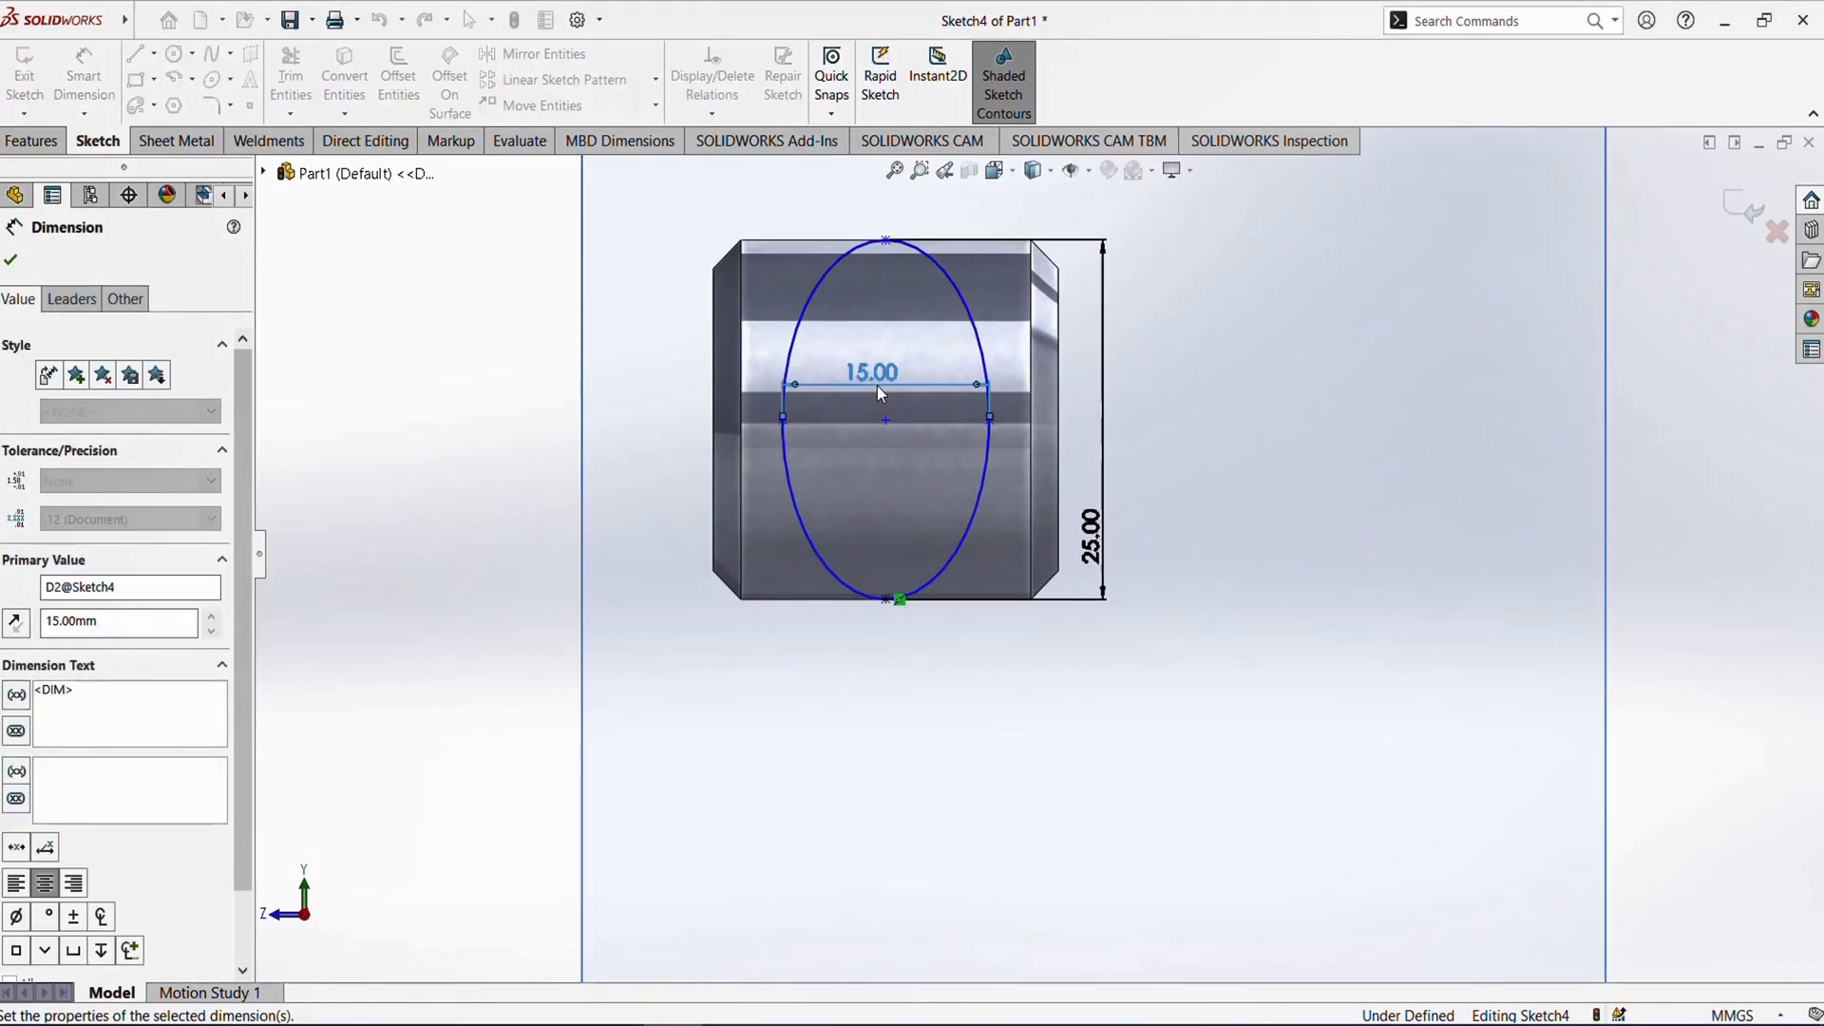
key(Escape)
- Add a vertical relation between the upright ellipse's centre and the origin, and finish the sketch
scroll(1022, 489, up, 7)
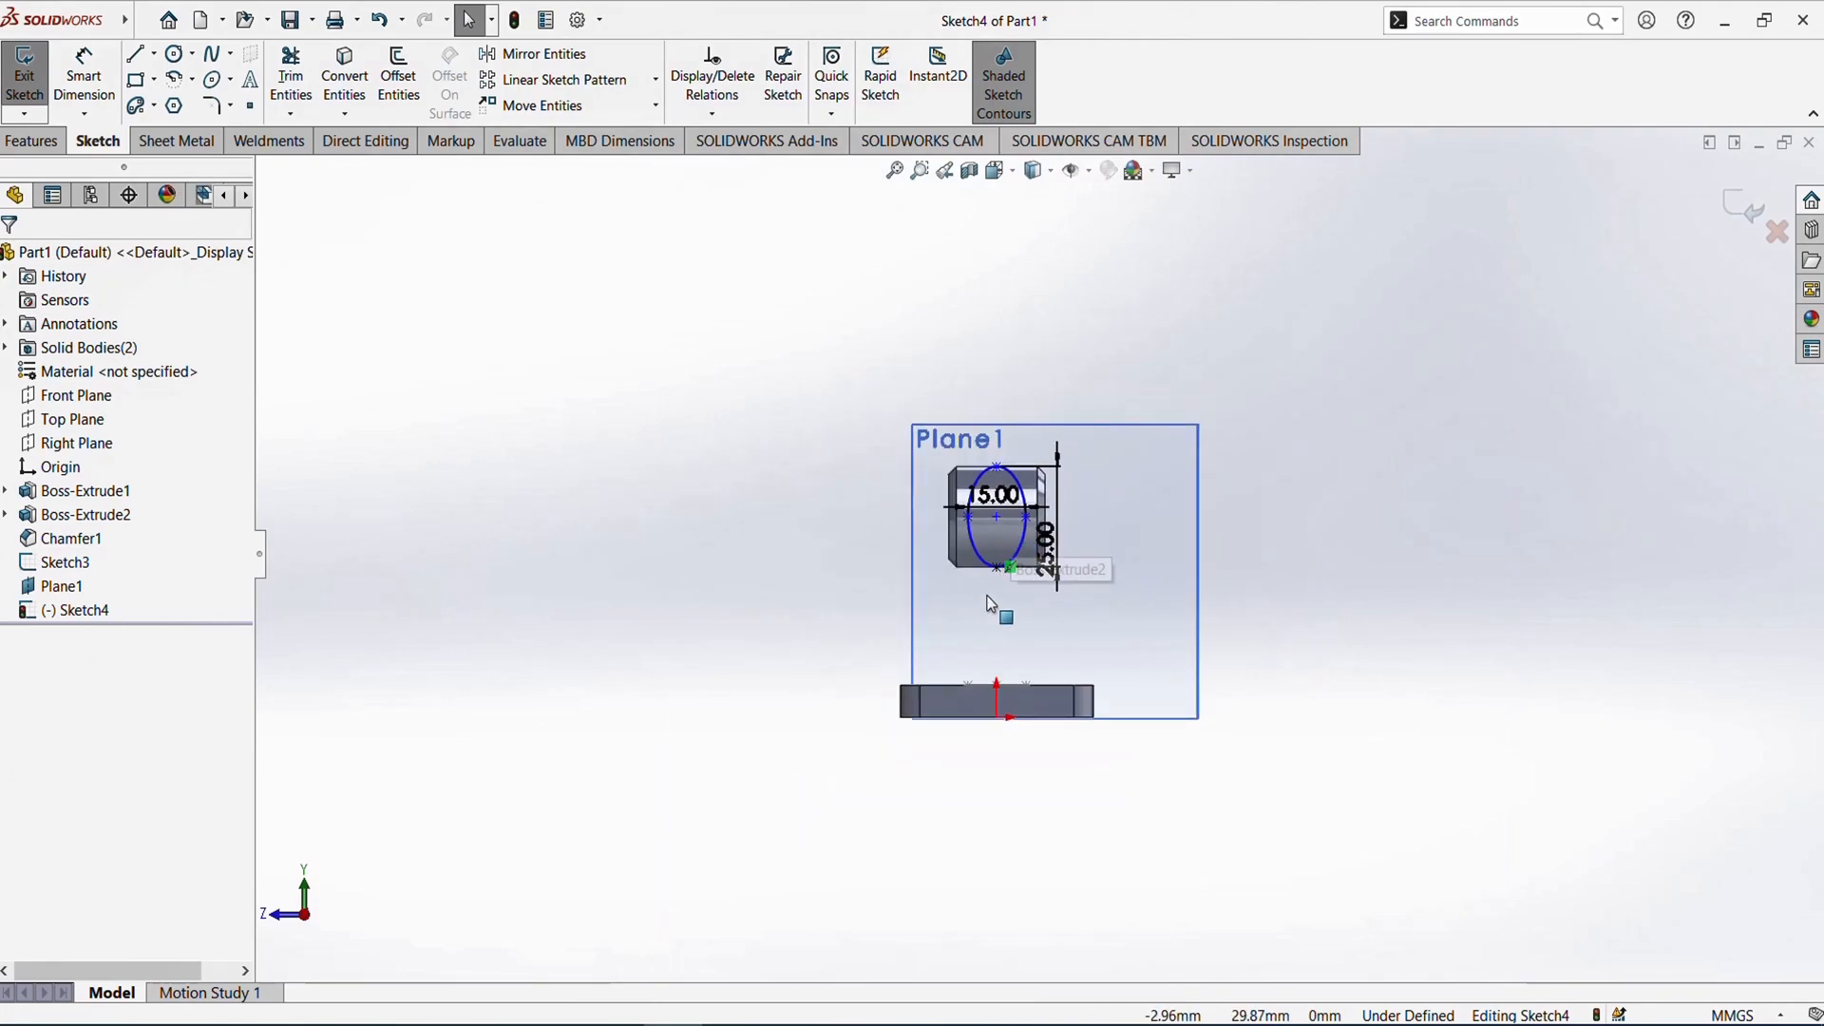
scroll(987, 603, down, 4)
scroll(1039, 499, down, 2)
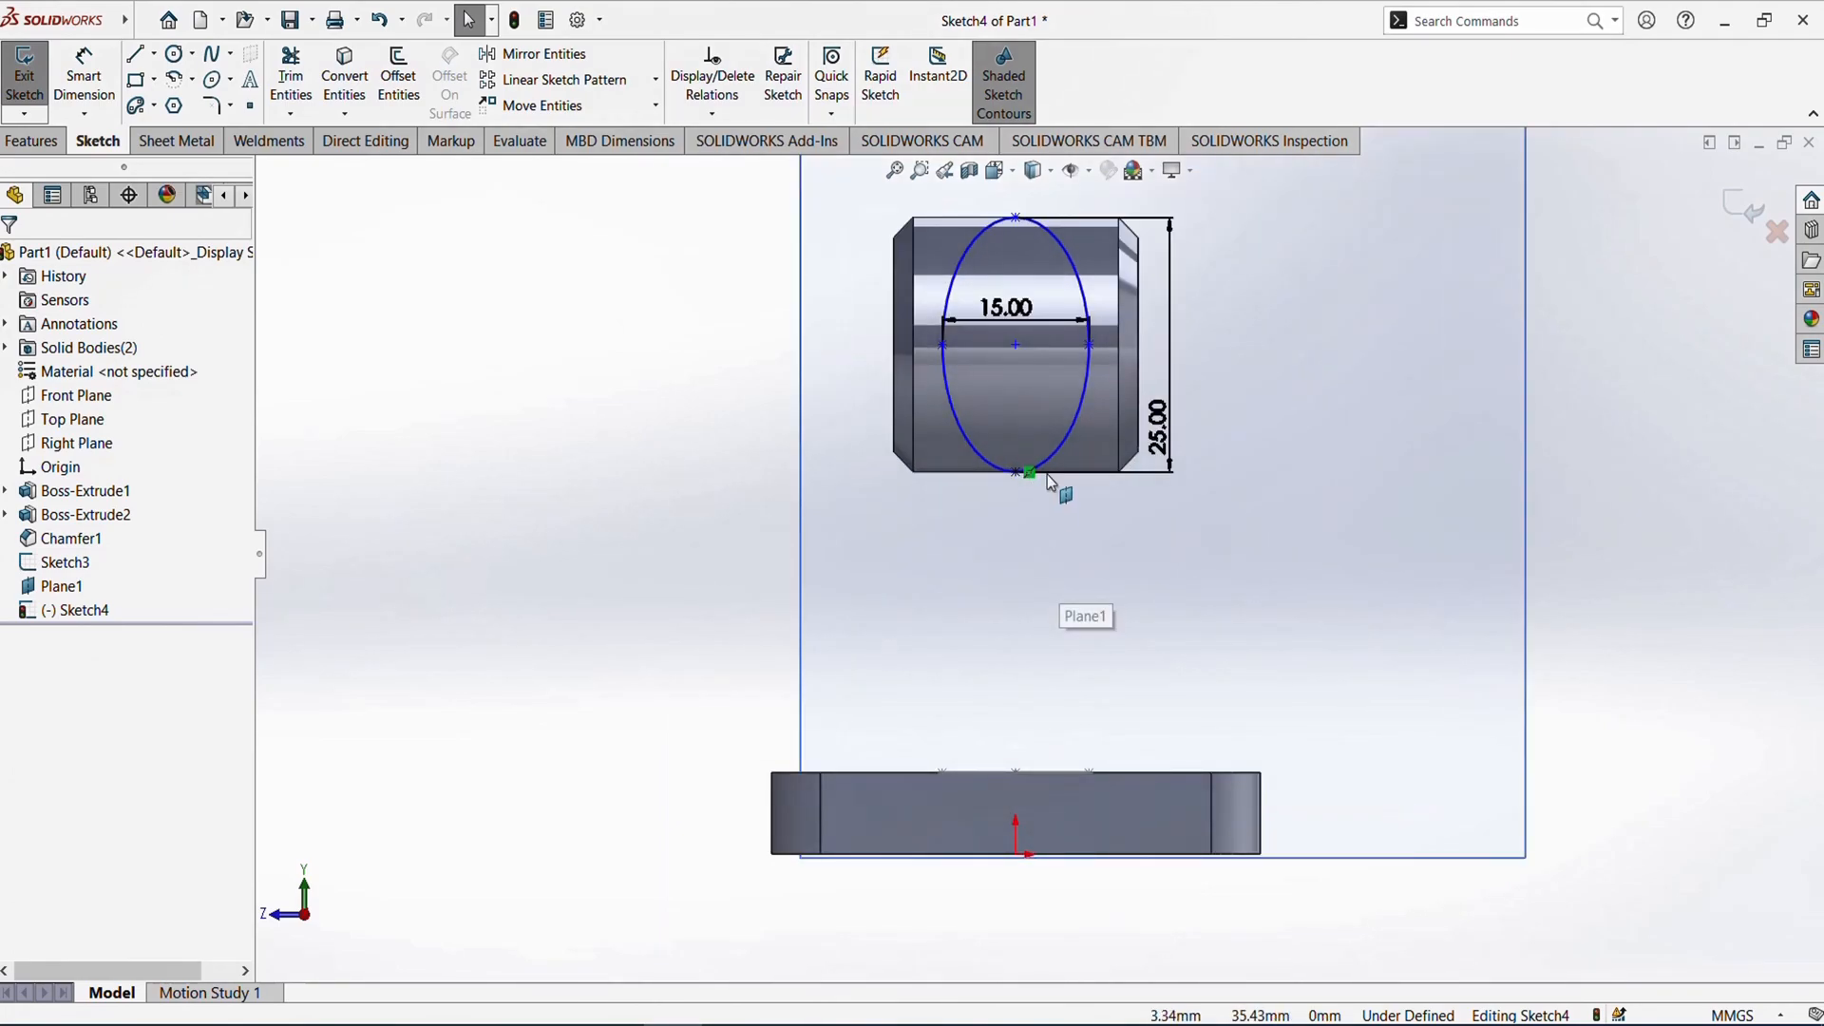
click(1017, 345)
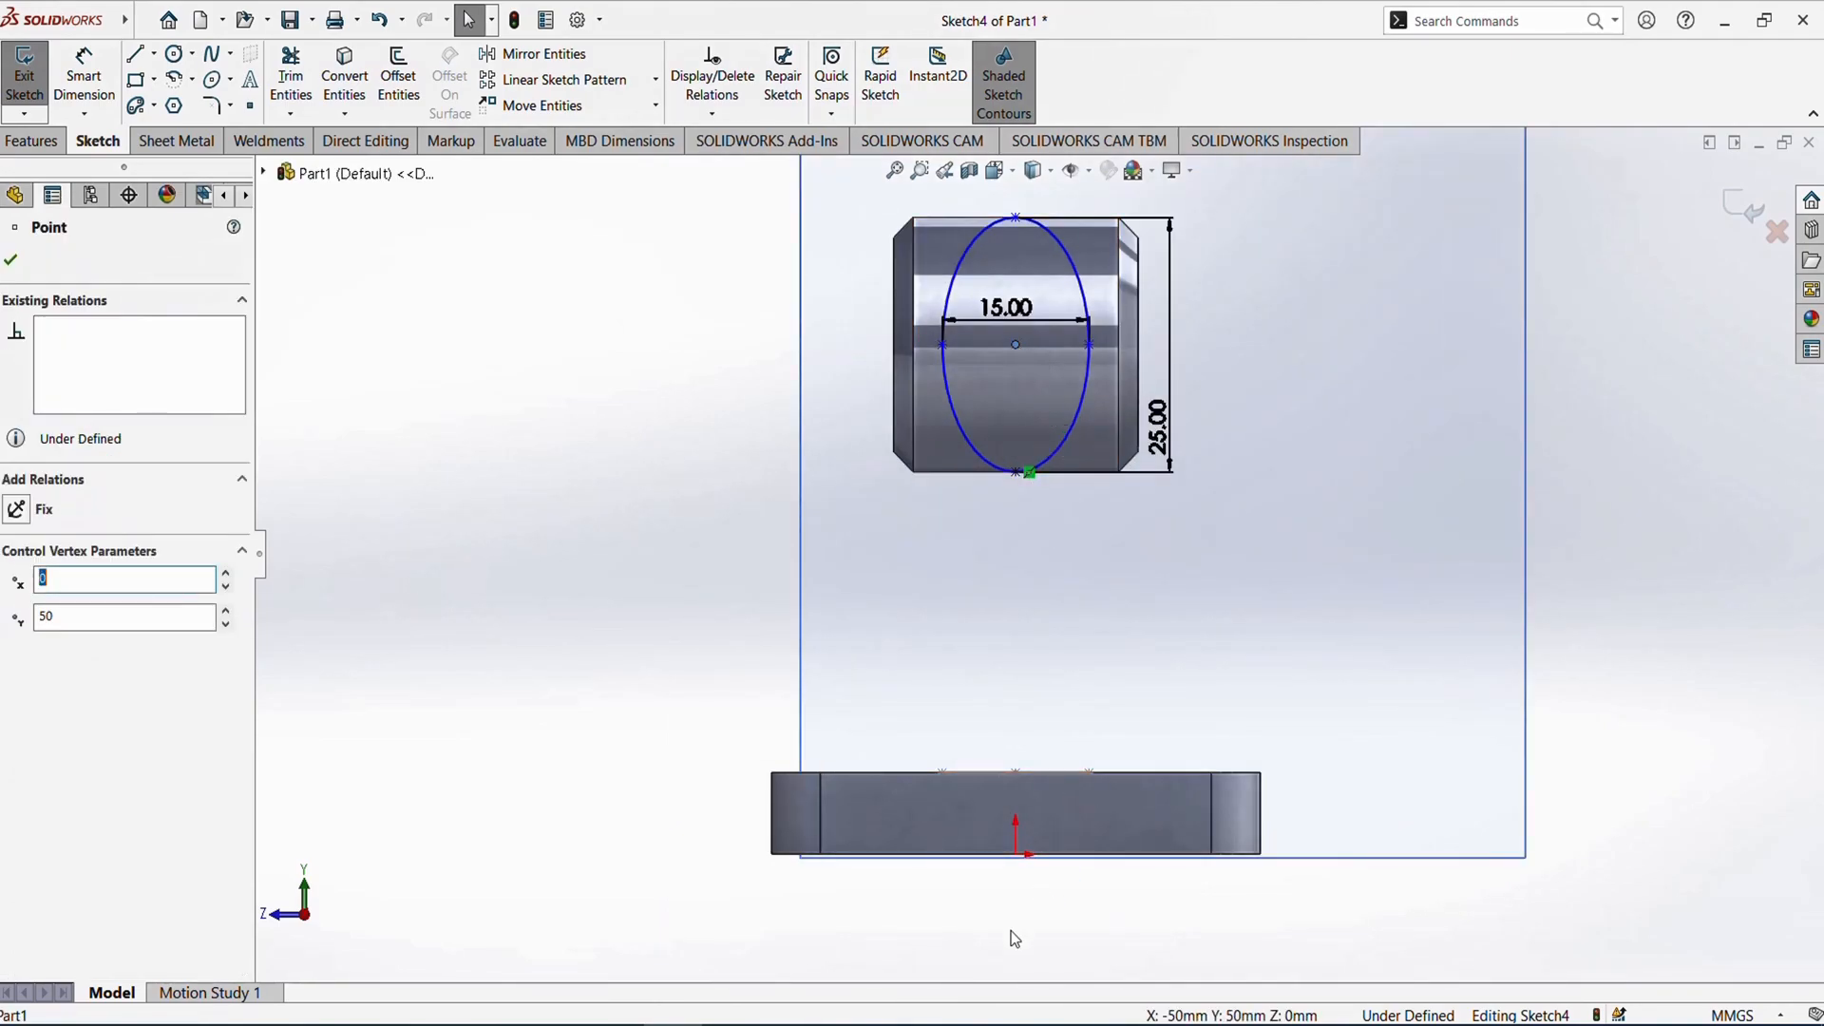
ctrl+click(1015, 854)
click(1105, 769)
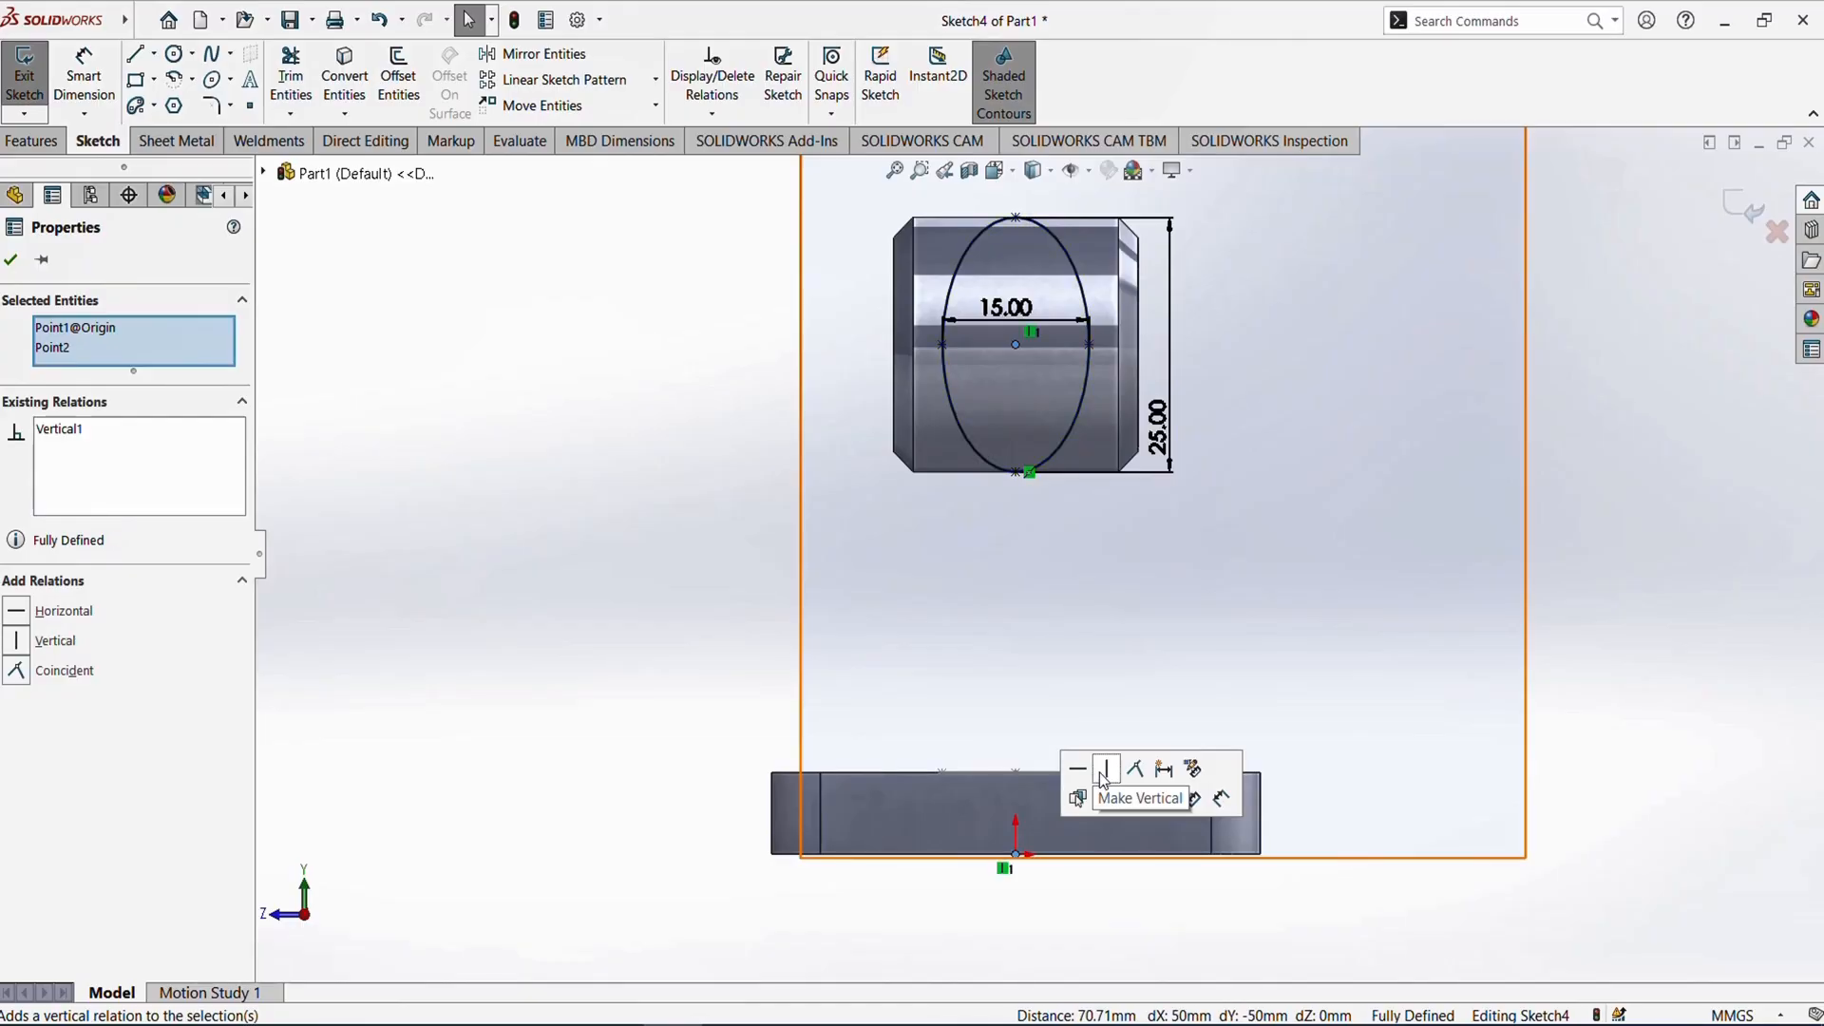
click(13, 264)
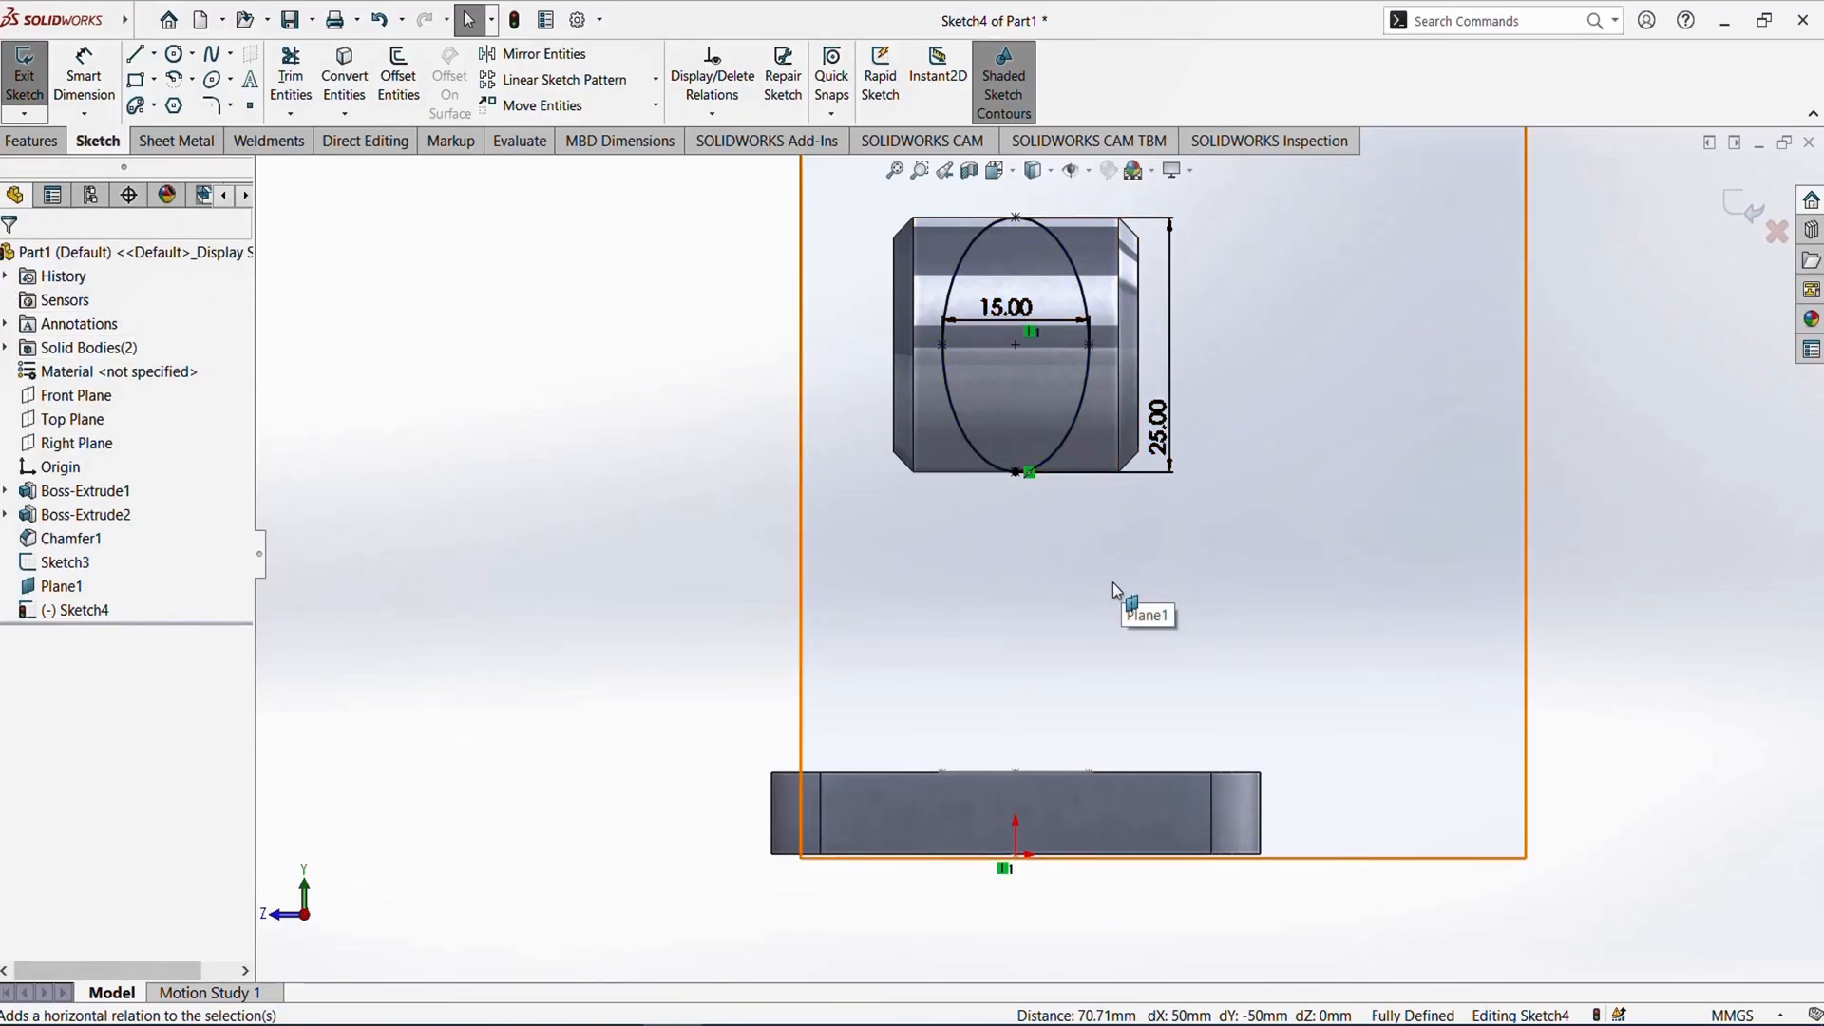
scroll(1092, 551, up, 3)
mouse_move(1078, 525)
middle_down()
mouse_move(1249, 545)
mouse_move(1225, 579)
middle_up()
scroll(934, 577, down, 2)
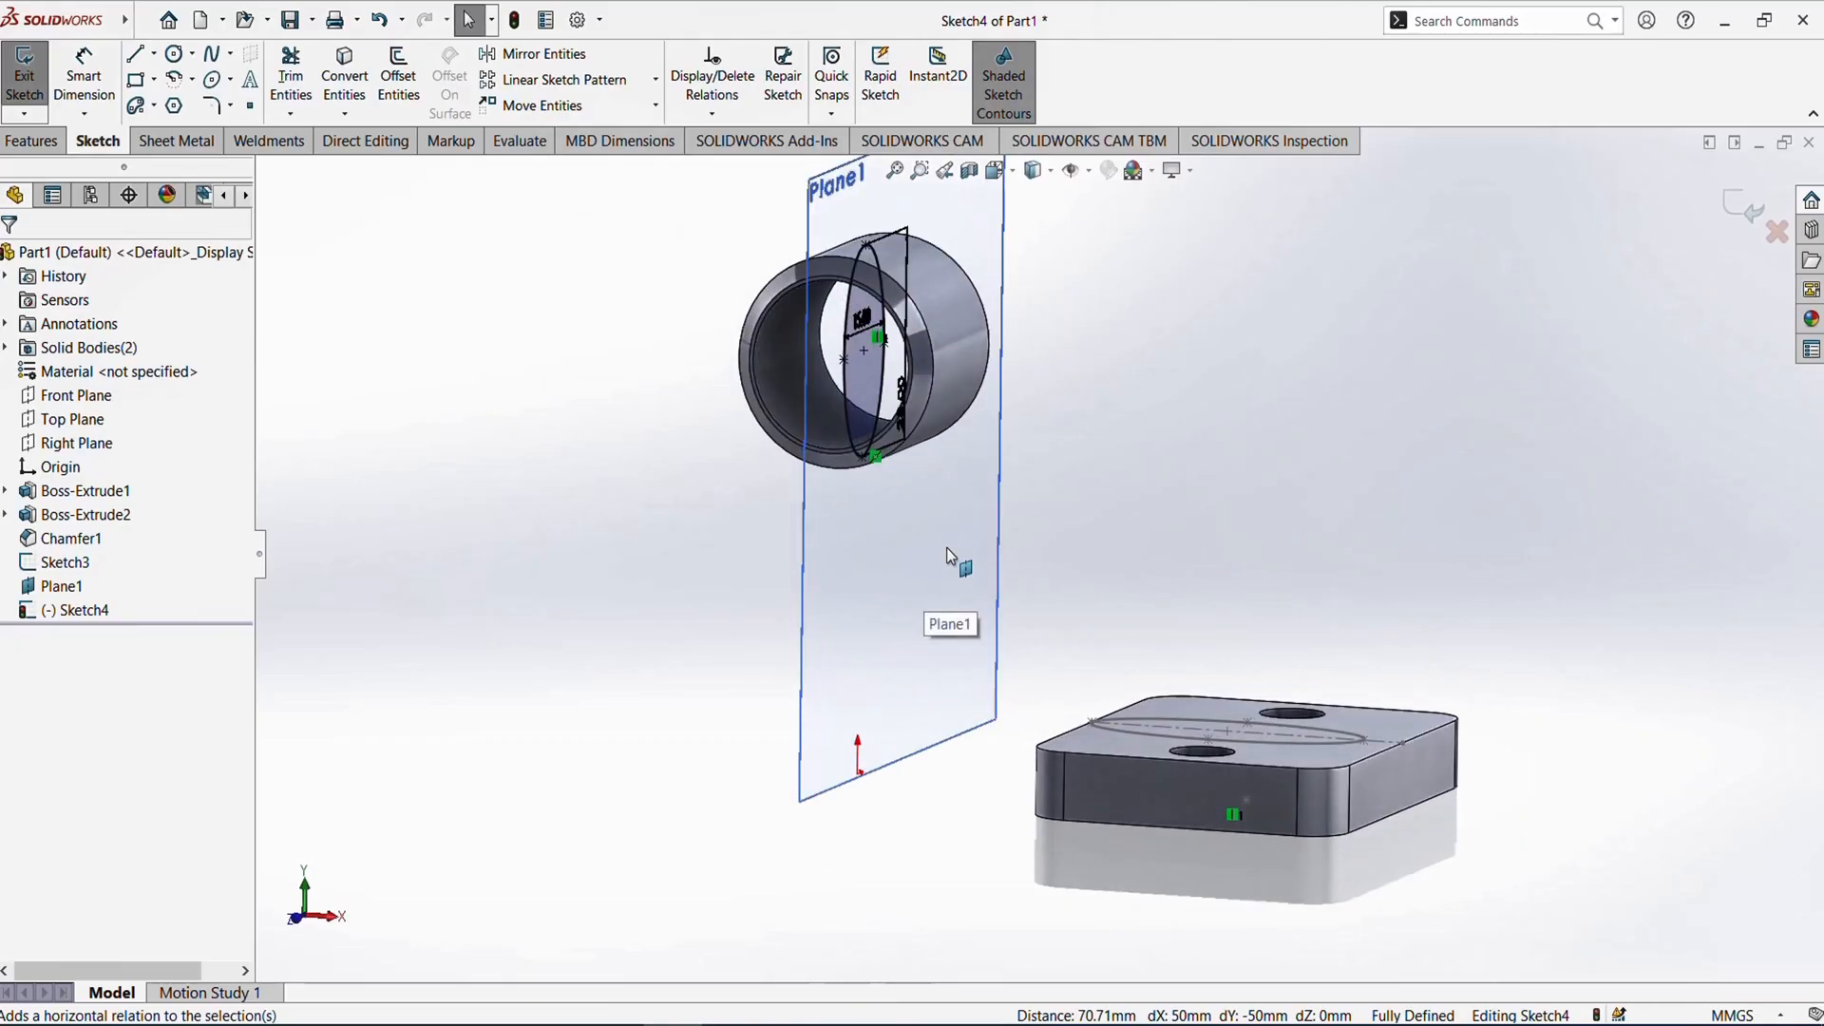
scroll(946, 548, up, 4)
scroll(1140, 616, down, 2)
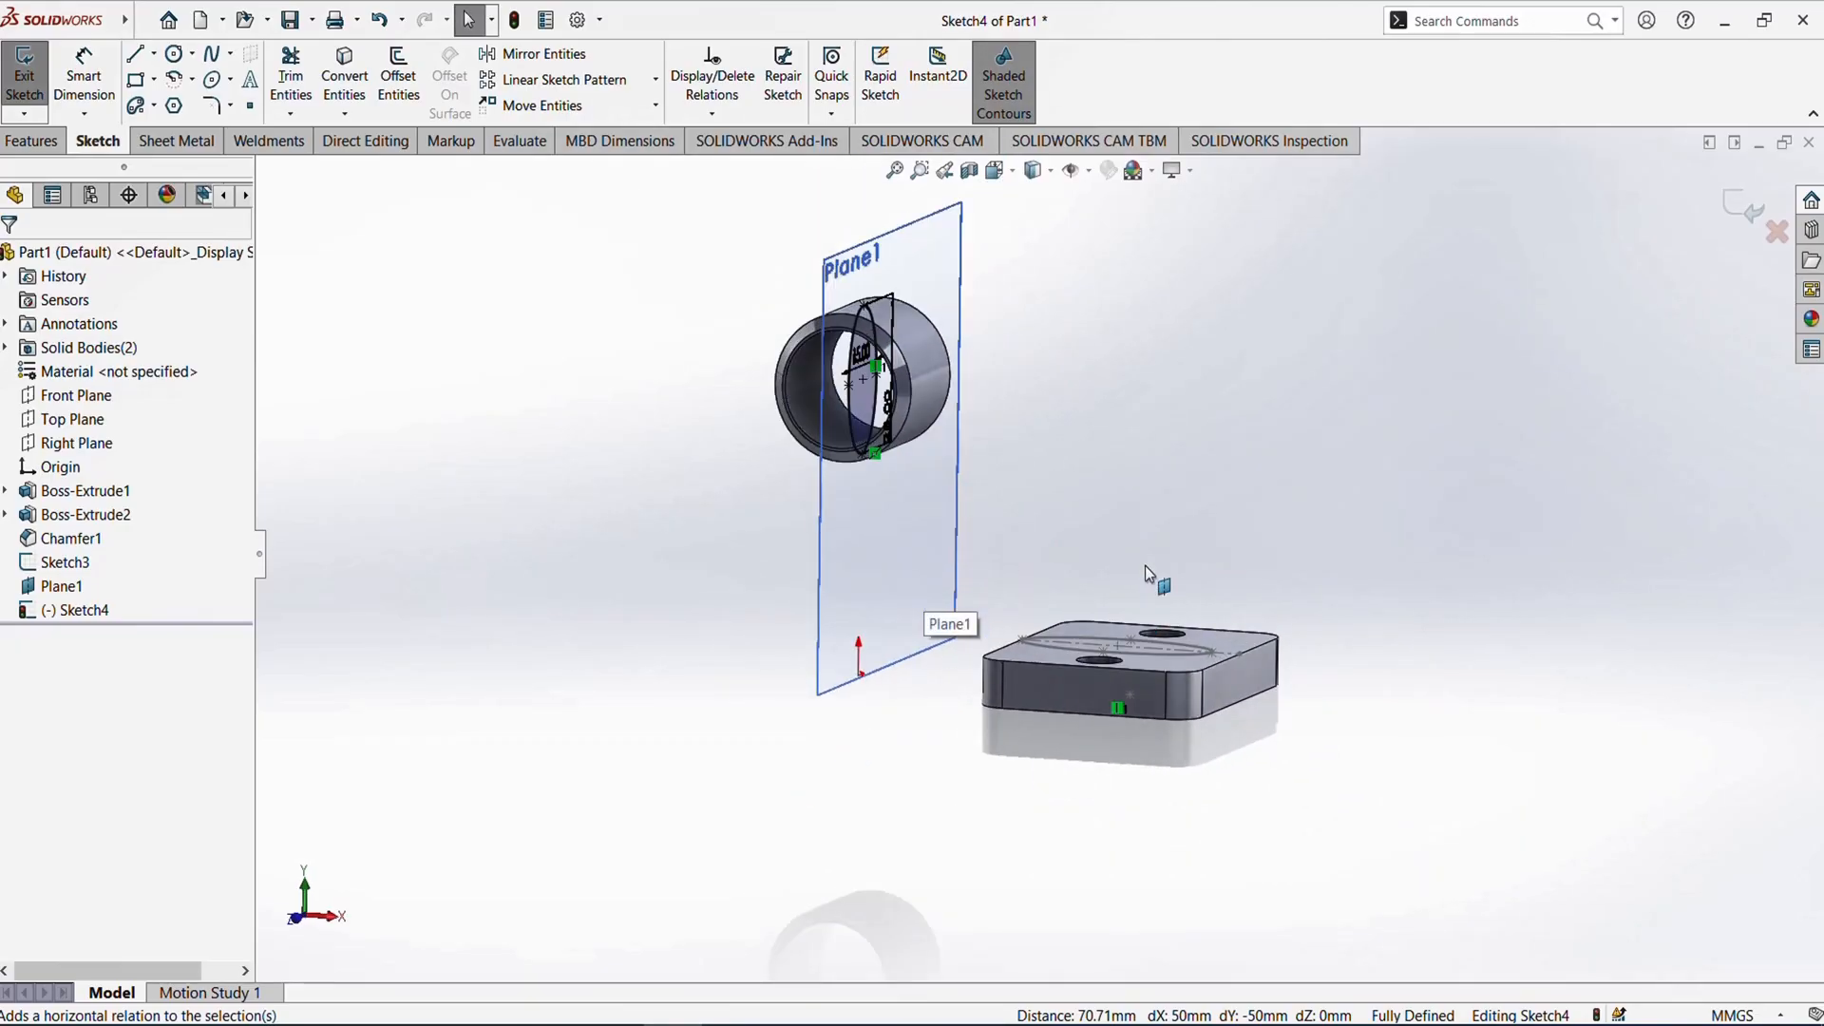
click(1734, 213)
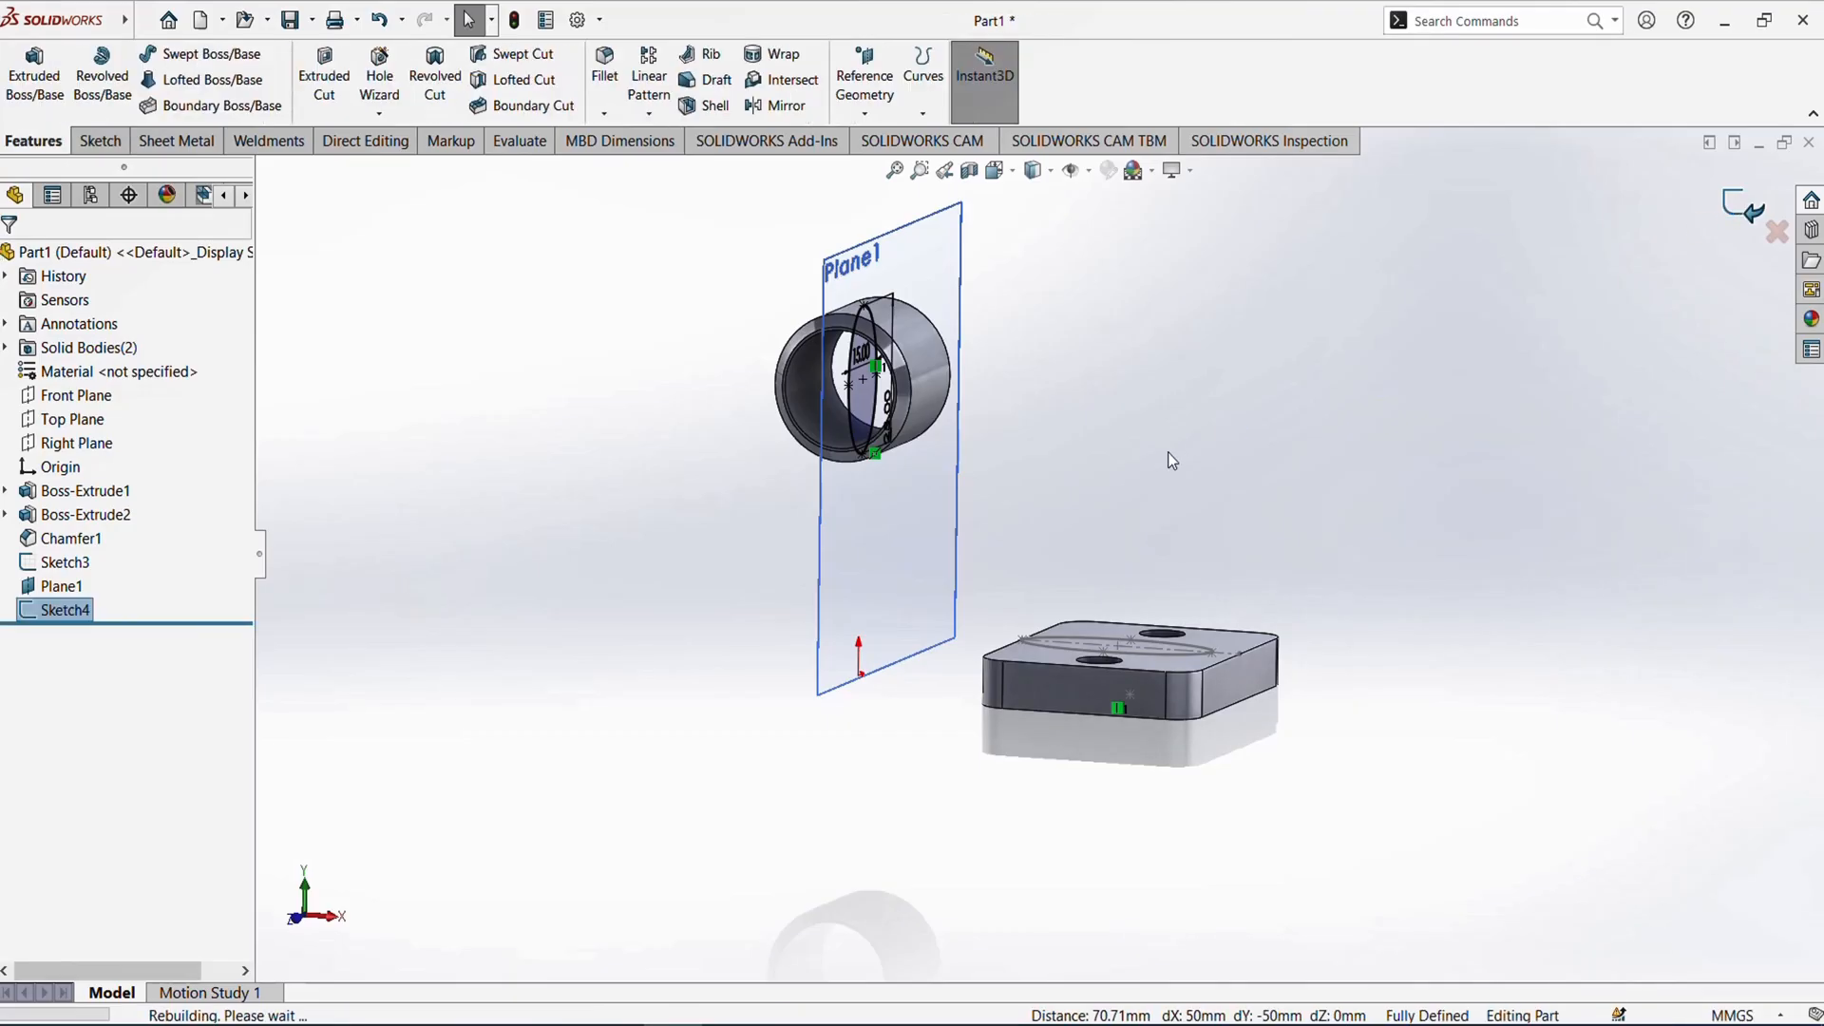
mouse_move(1042, 509)
middle_down()
mouse_move(1132, 509)
mouse_move(1060, 528)
mouse_move(1078, 532)
middle_up()
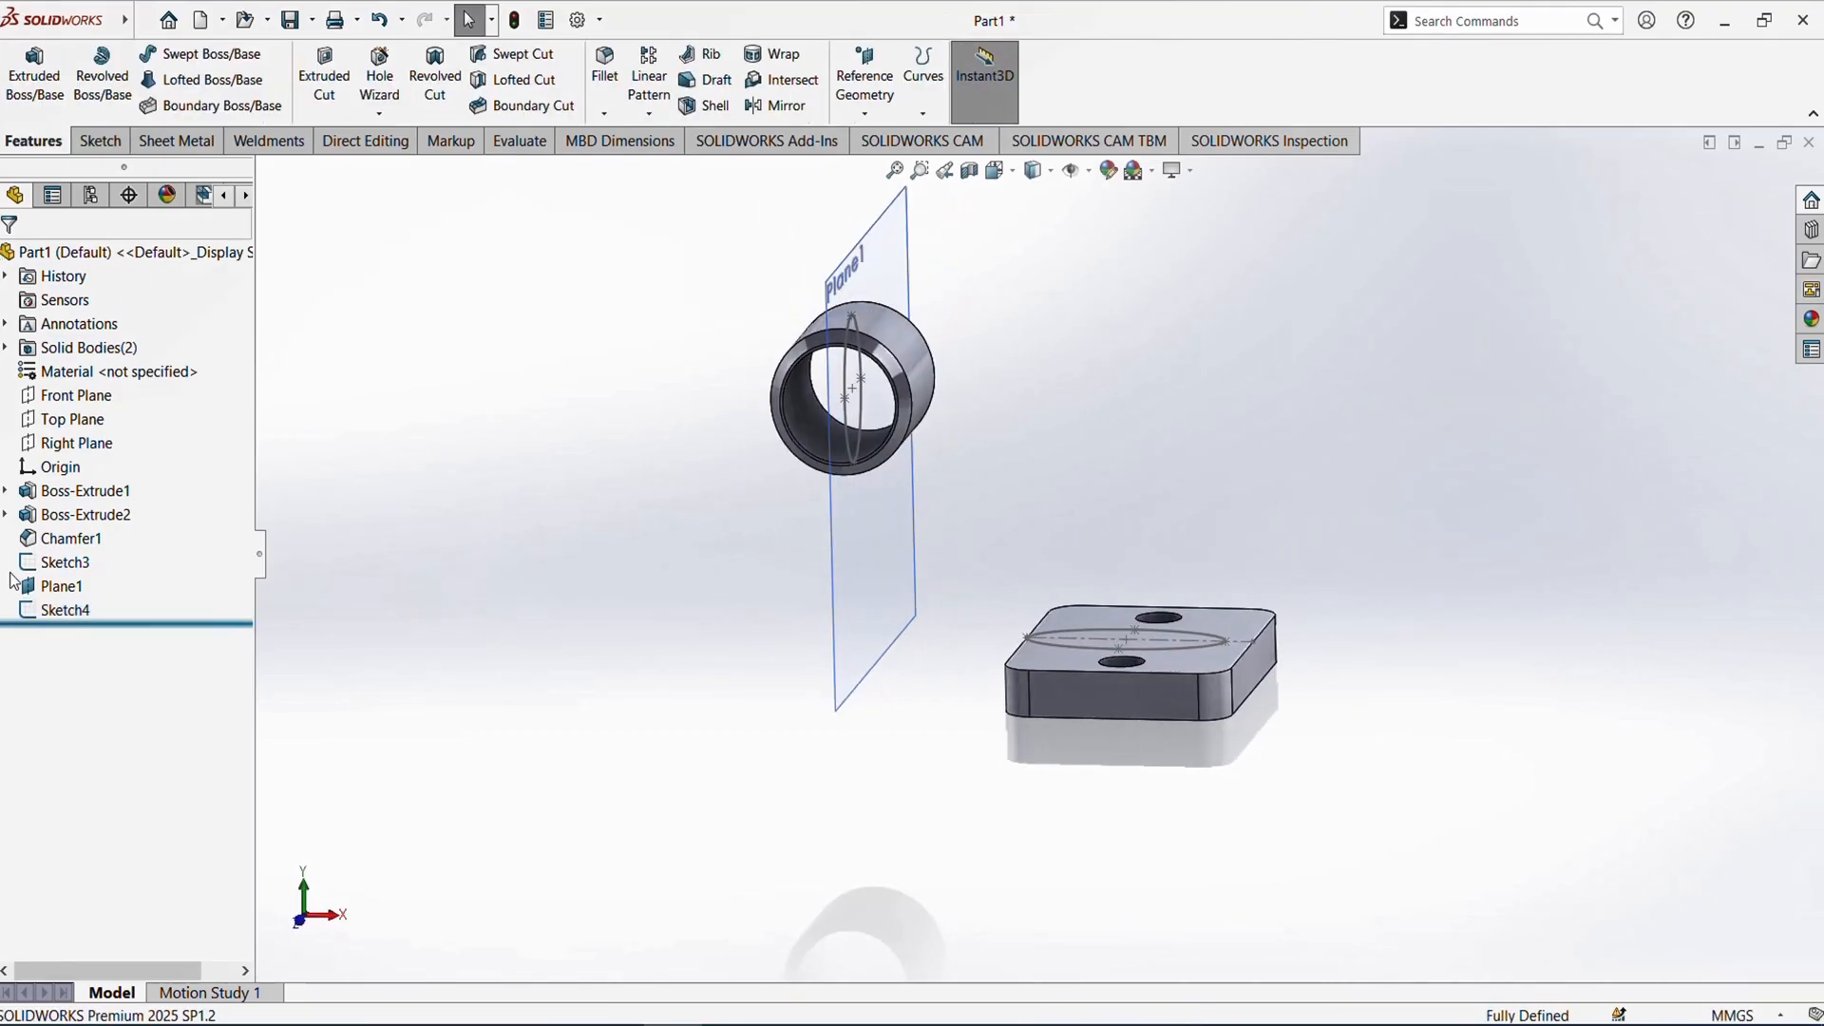
click(54, 565)
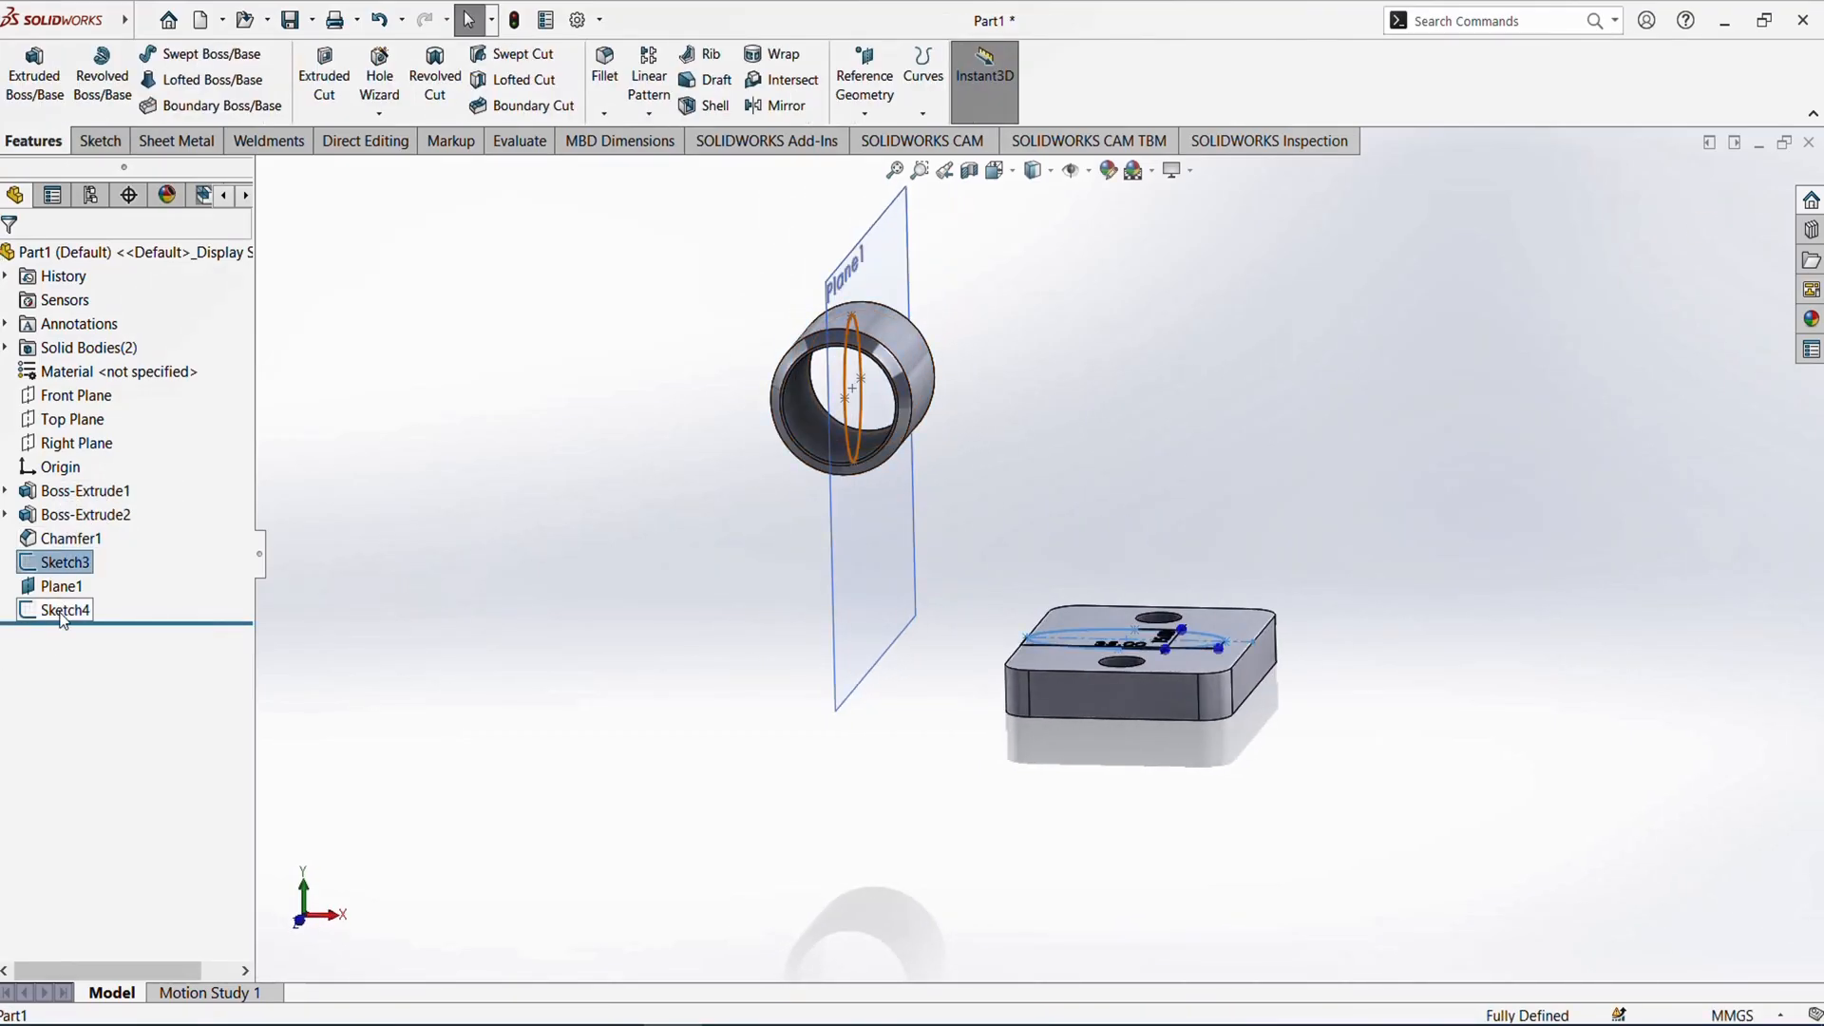
click(62, 610)
click(631, 748)
mouse_move(985, 700)
middle_down()
mouse_move(976, 653)
mouse_move(1138, 558)
middle_up()
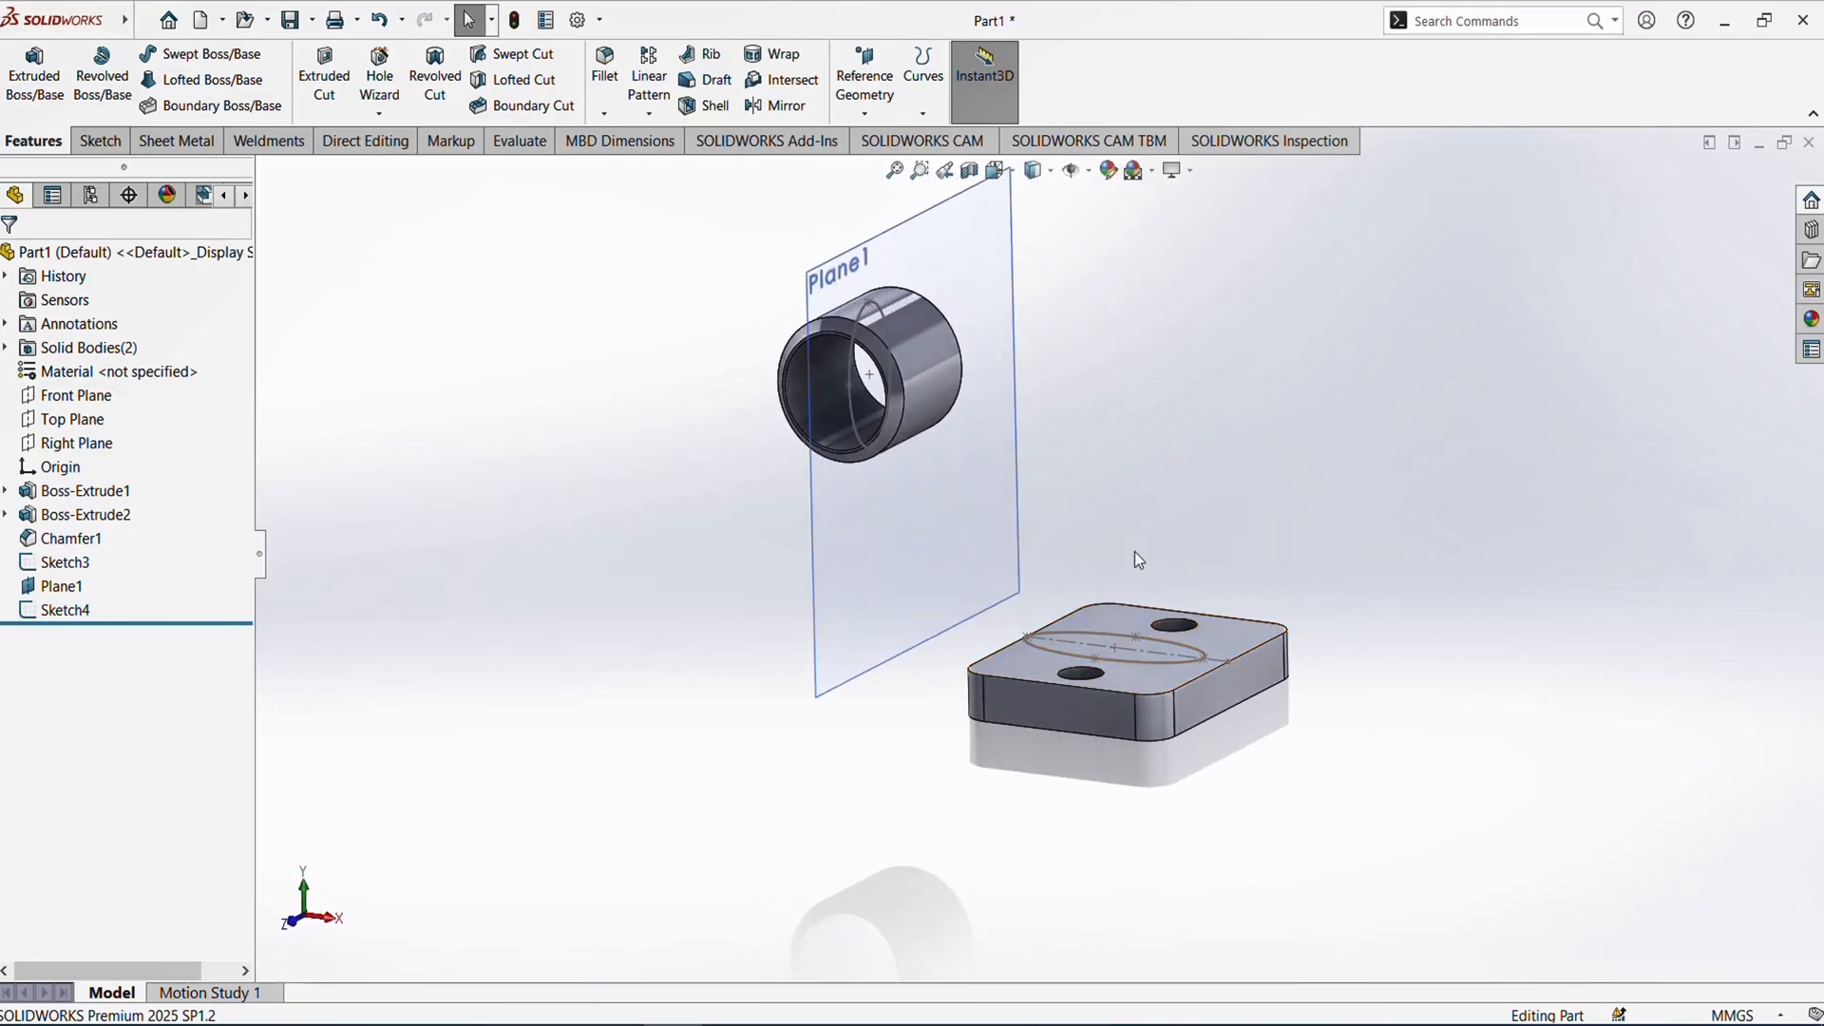
- Hide the offset reference plane running through the ring
scroll(1093, 494, up, 3)
click(1009, 356)
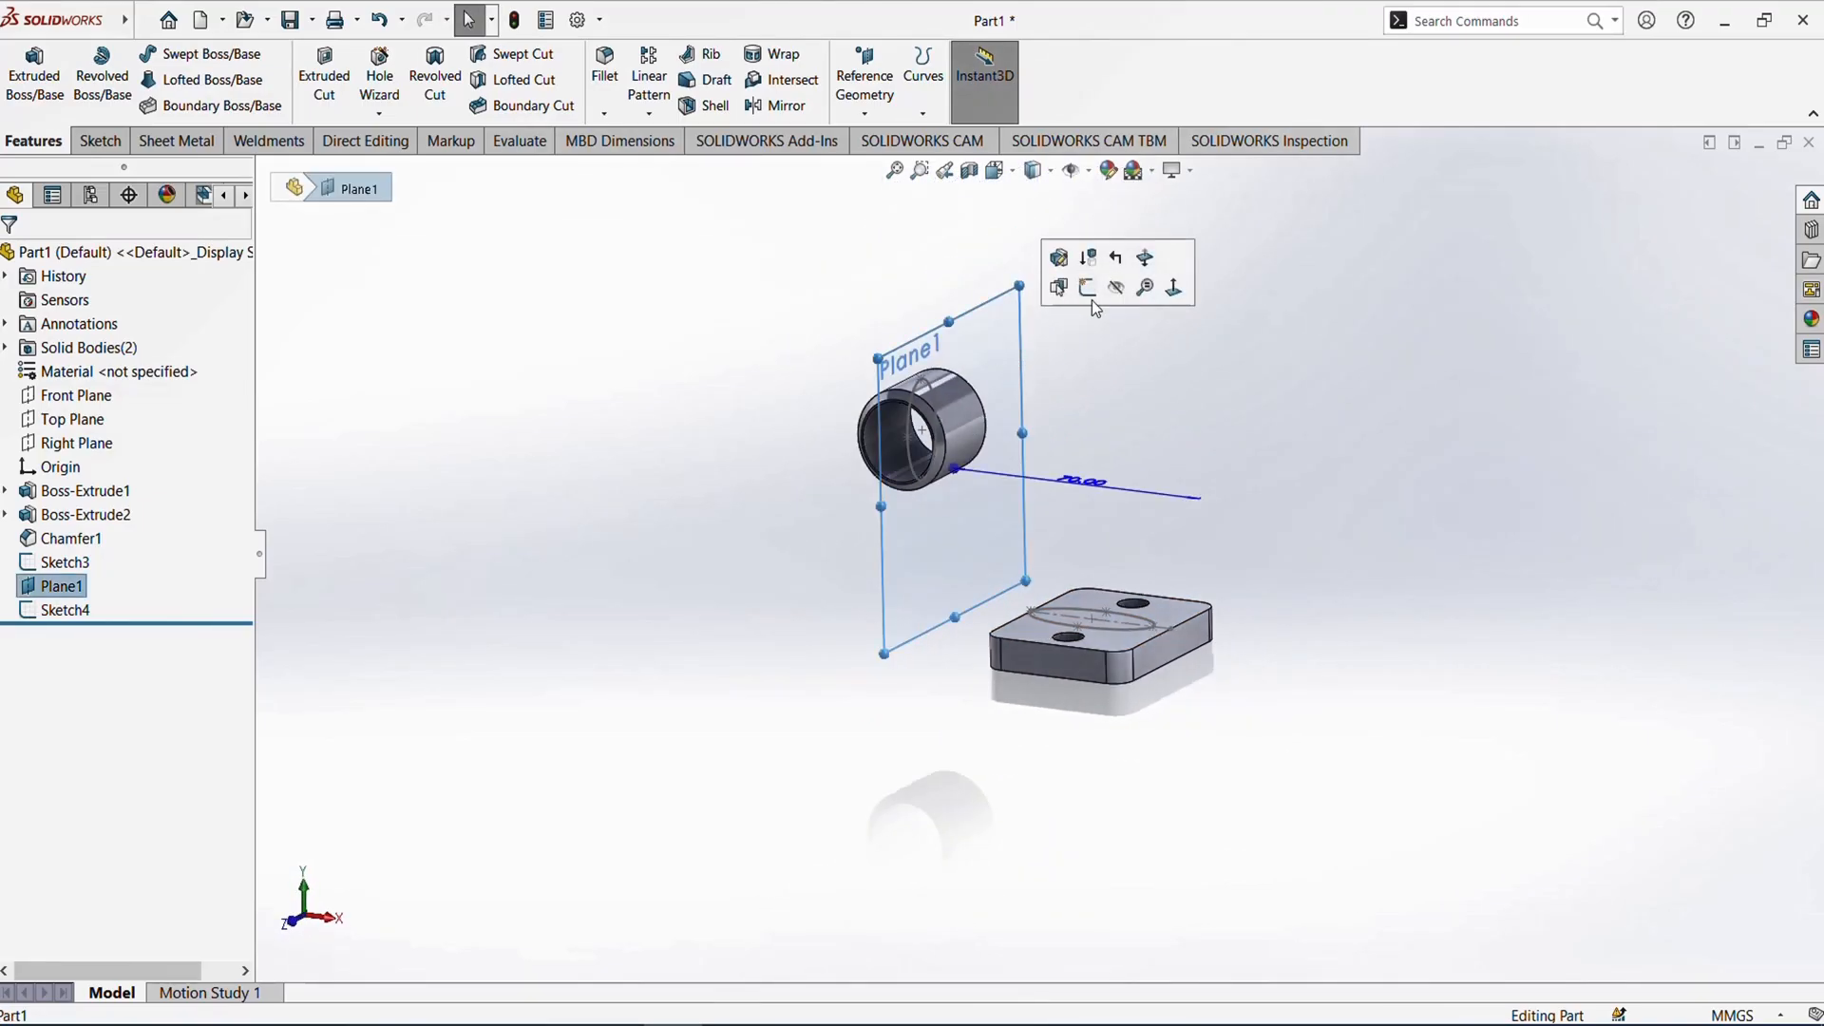
click(1169, 429)
middle_drag(1136, 505, 1152, 538)
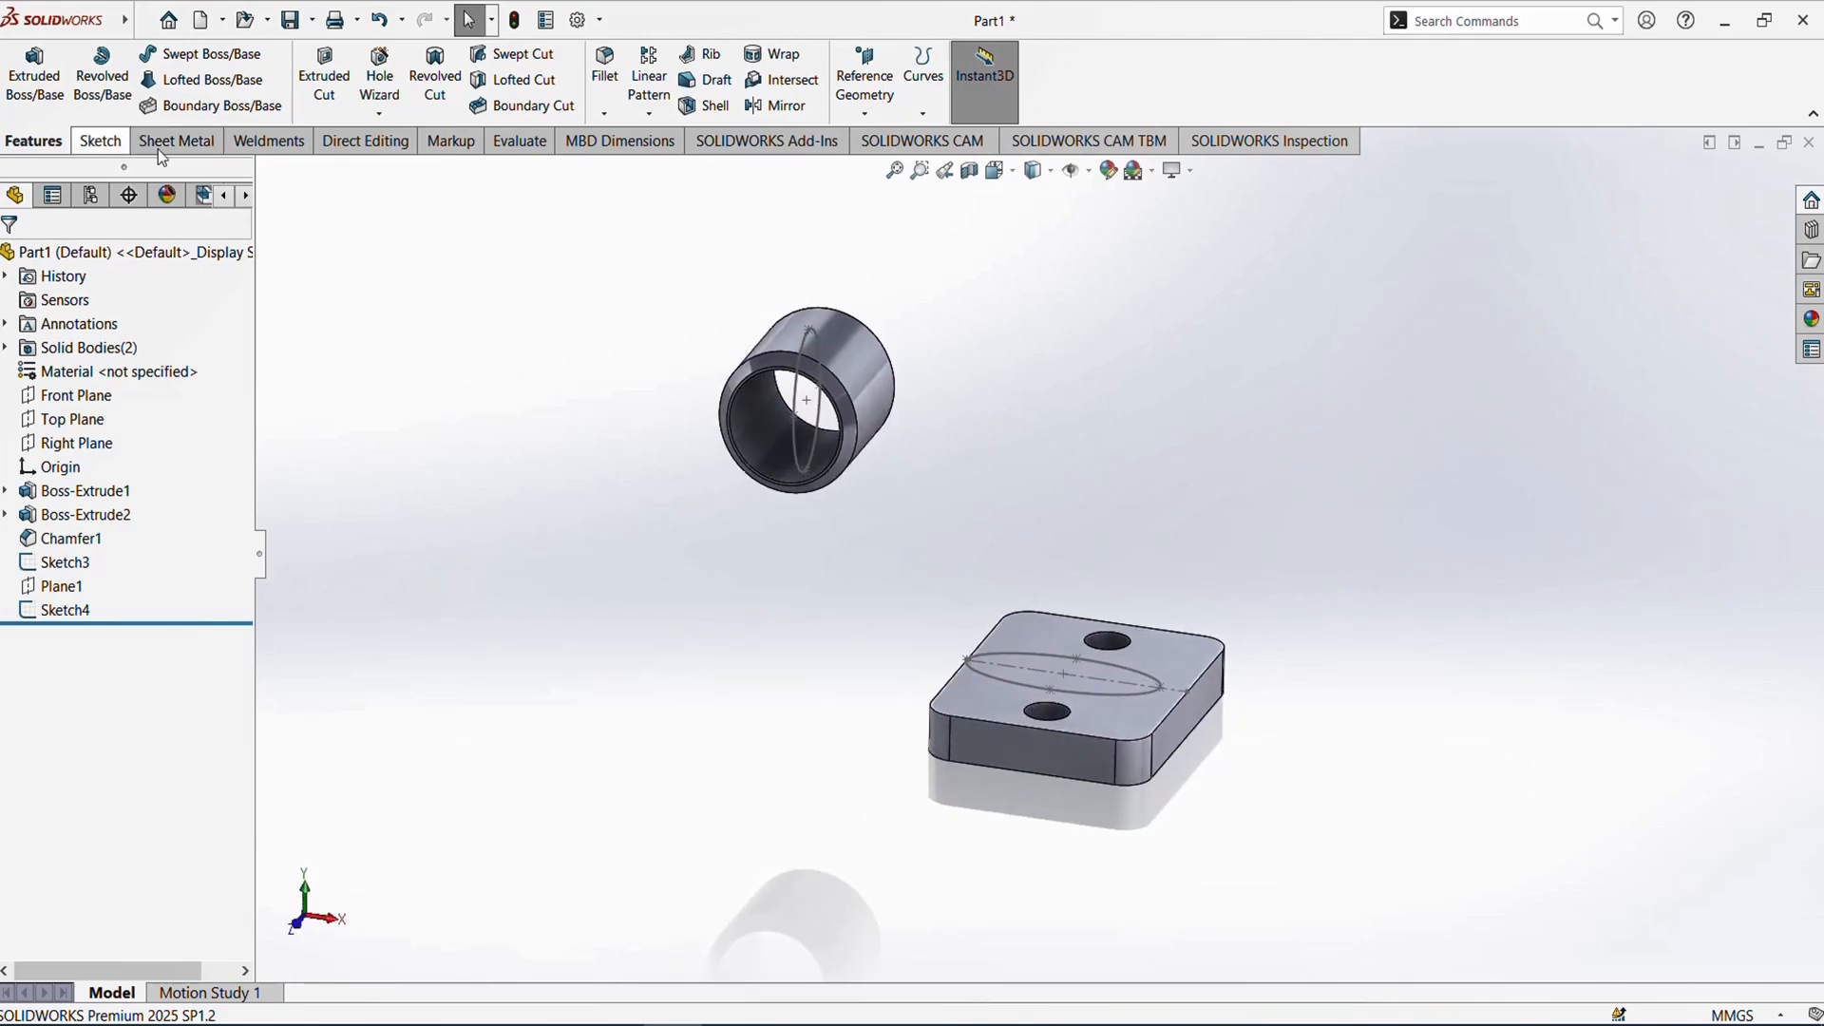
click(213, 81)
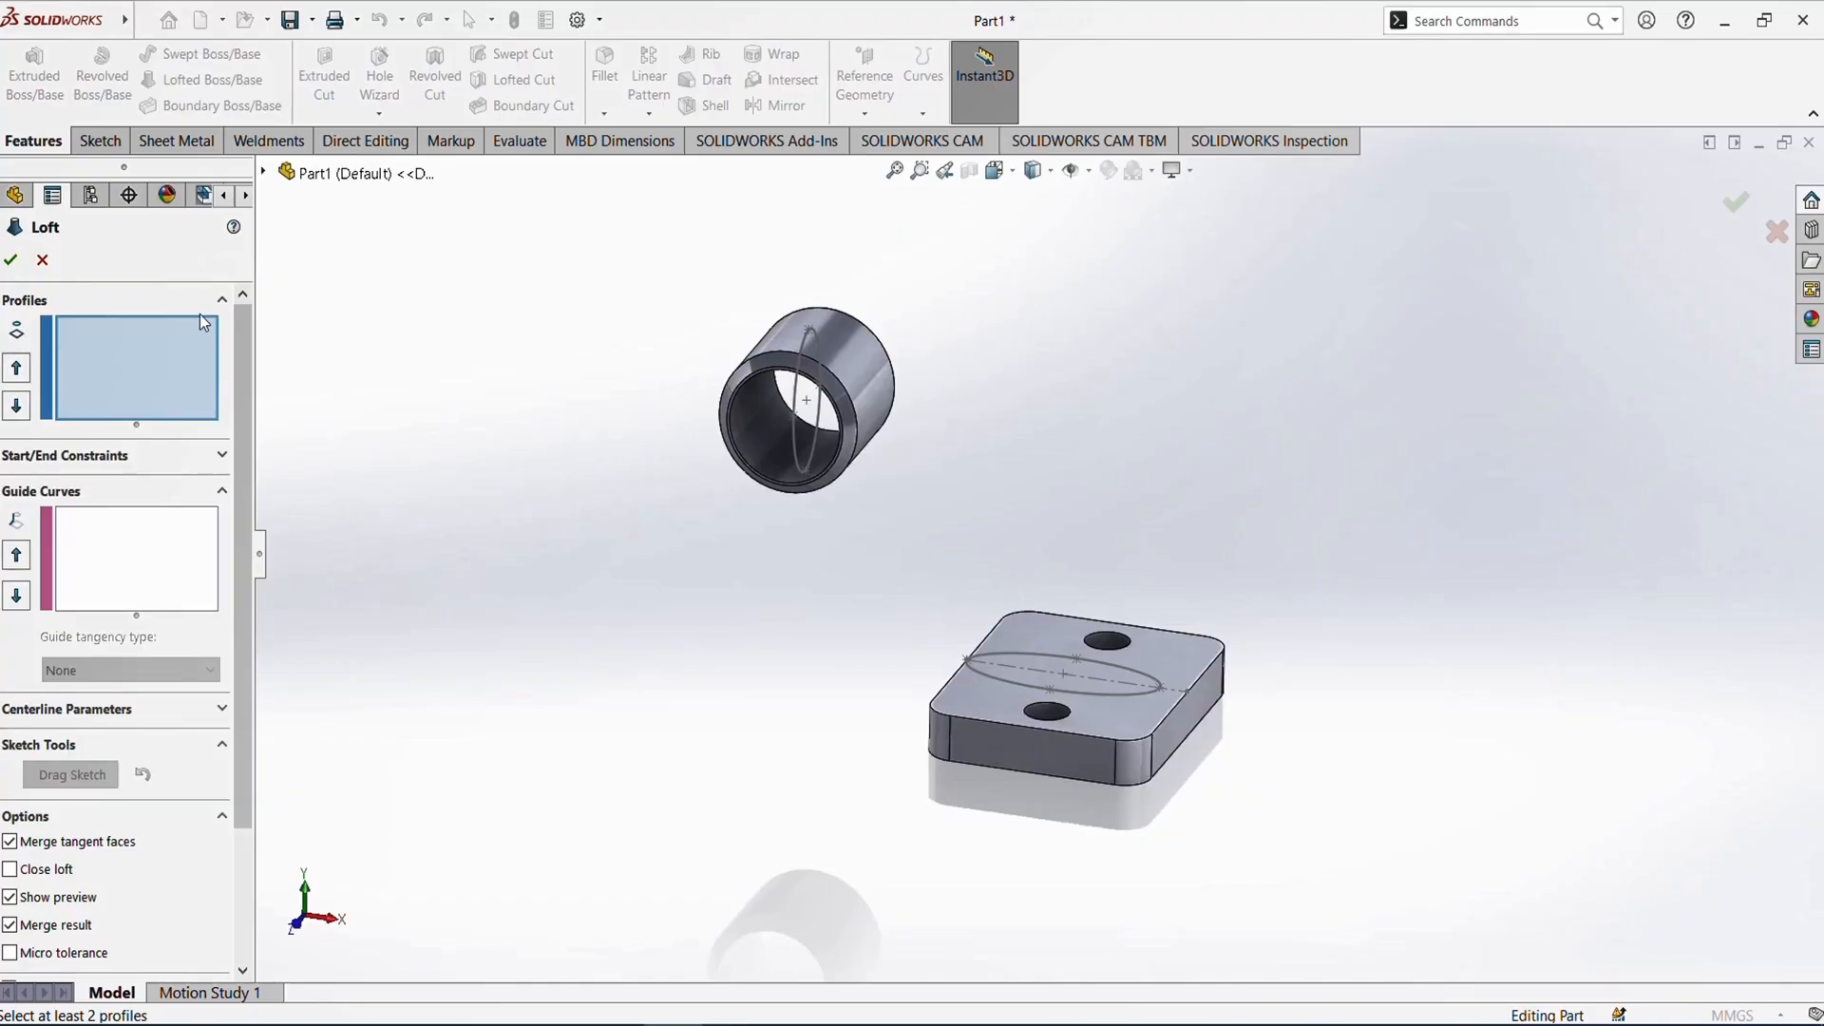
scroll(1062, 712, down, 2)
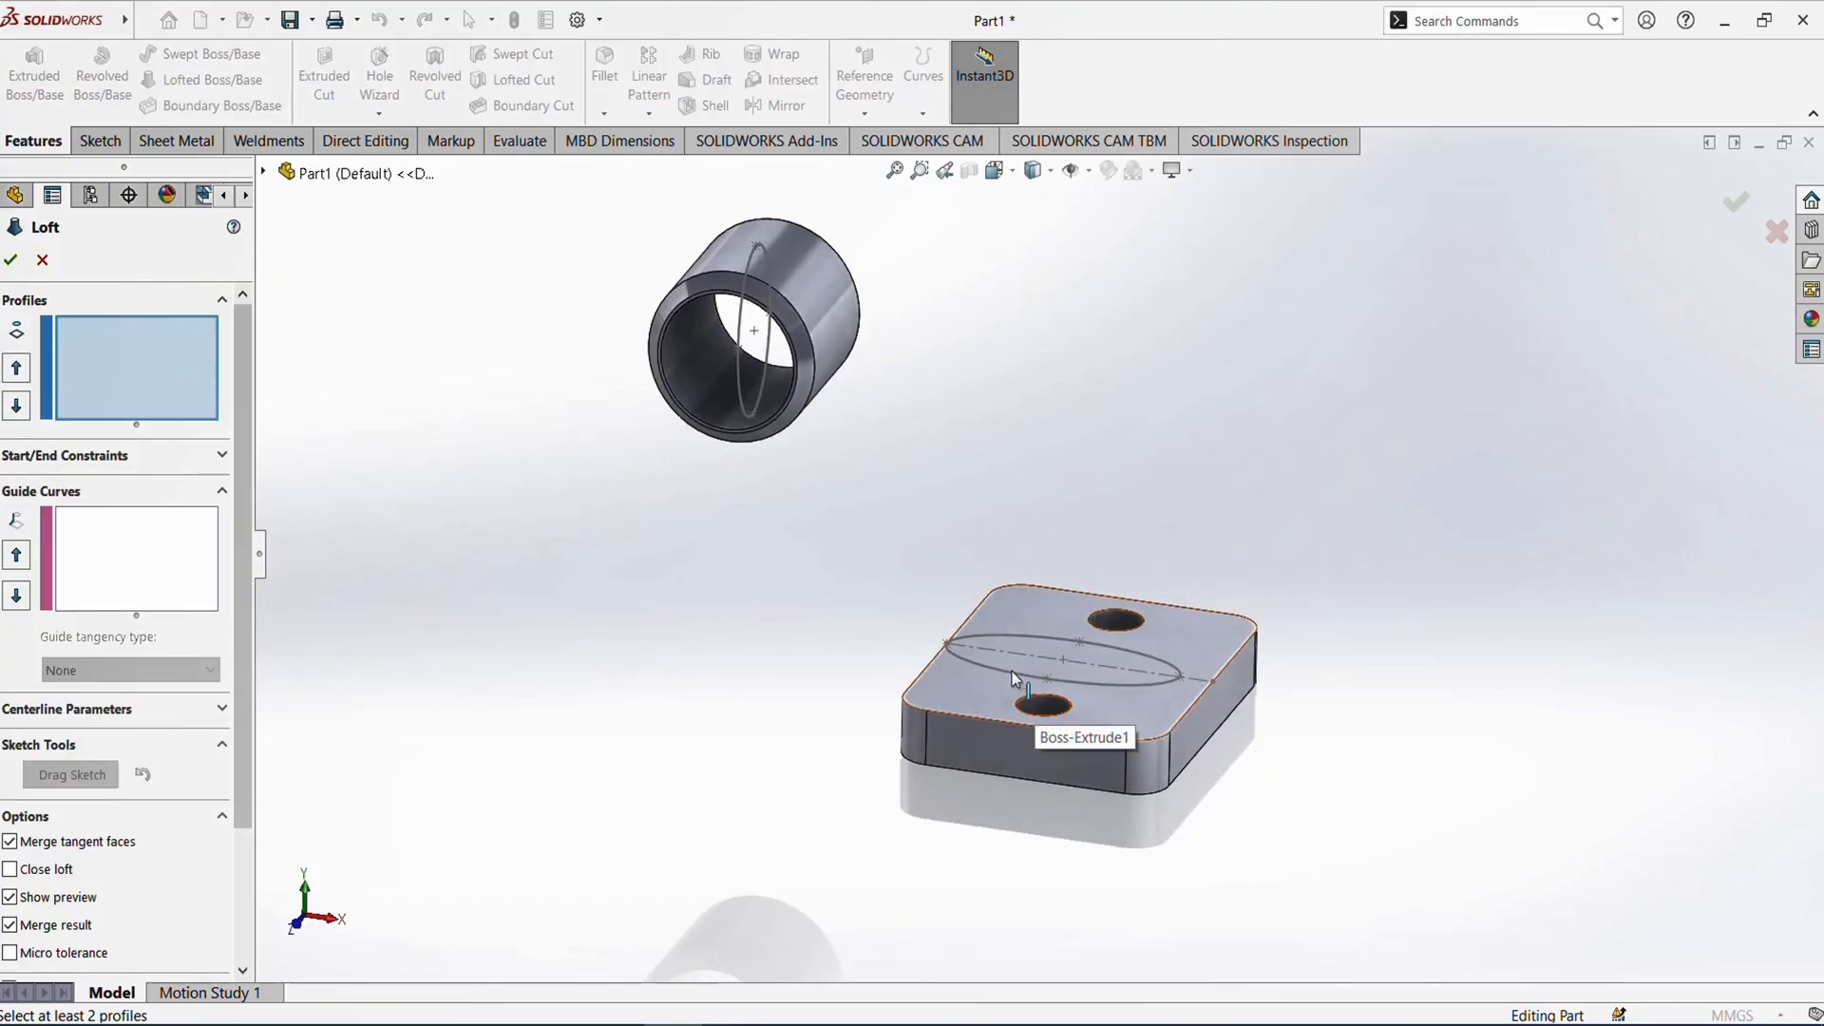
click(1012, 671)
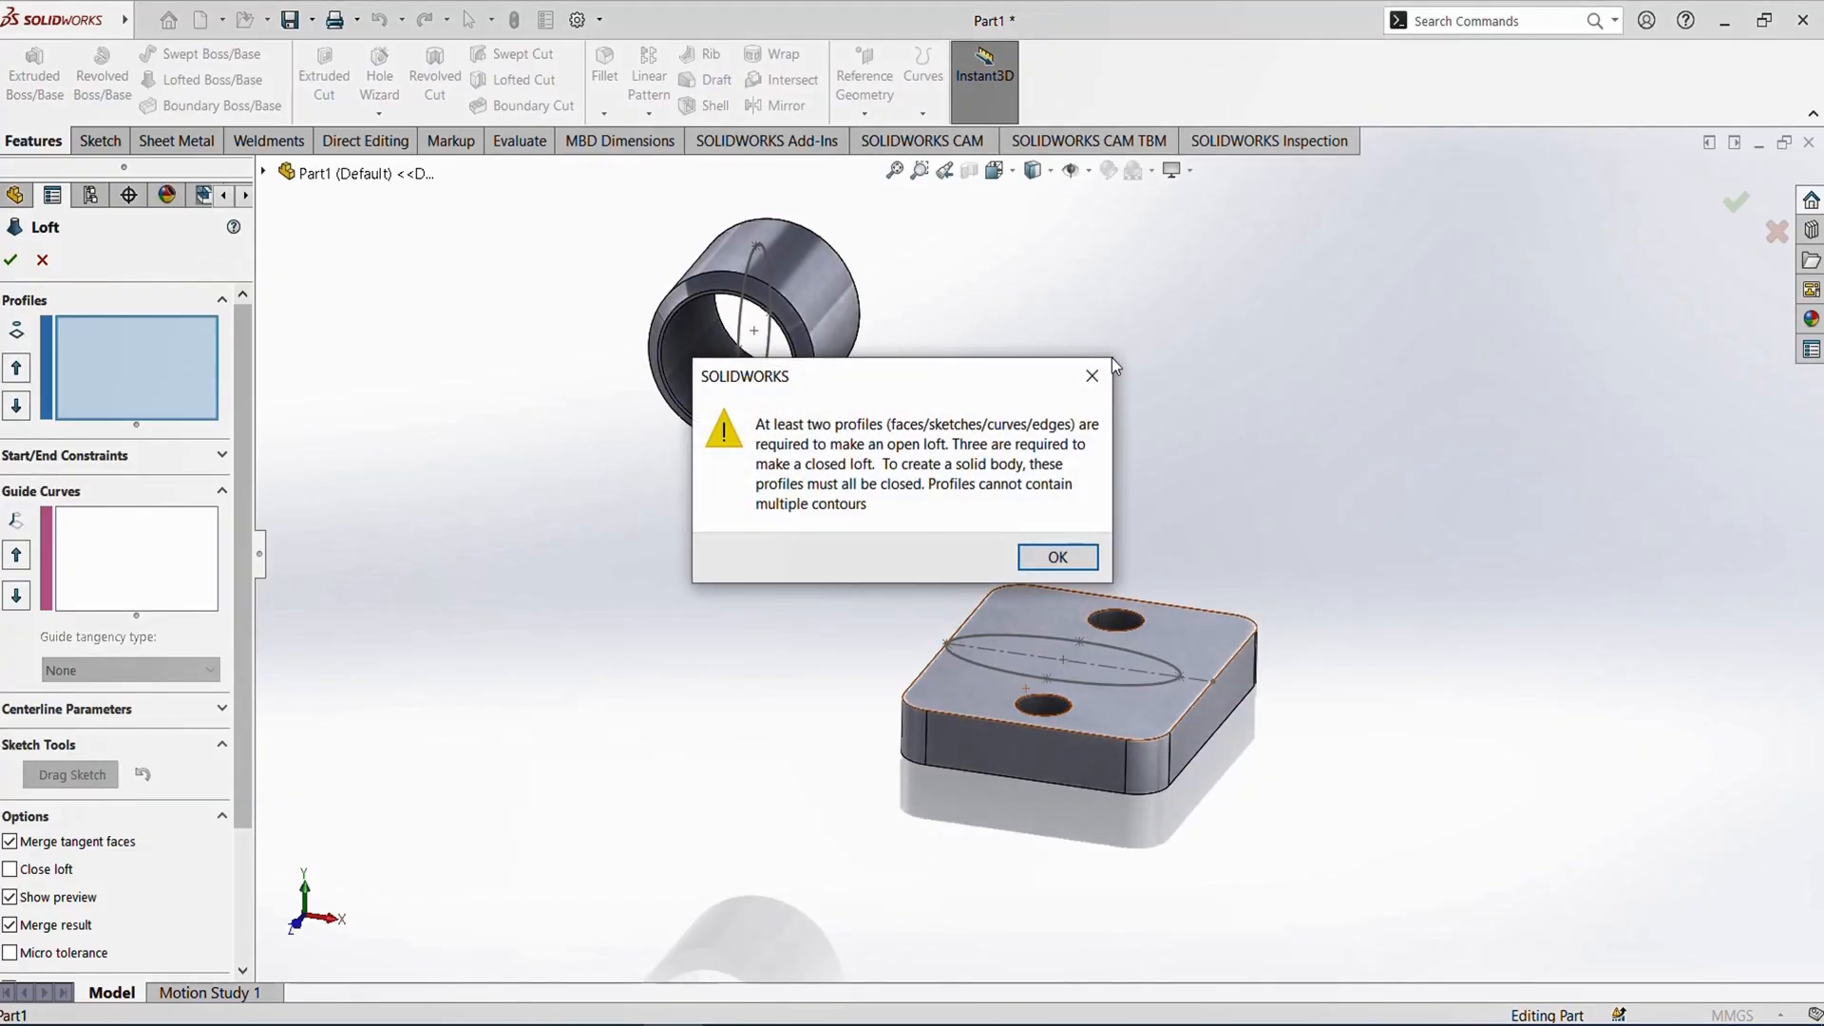
click(1092, 378)
scroll(1013, 663, down, 3)
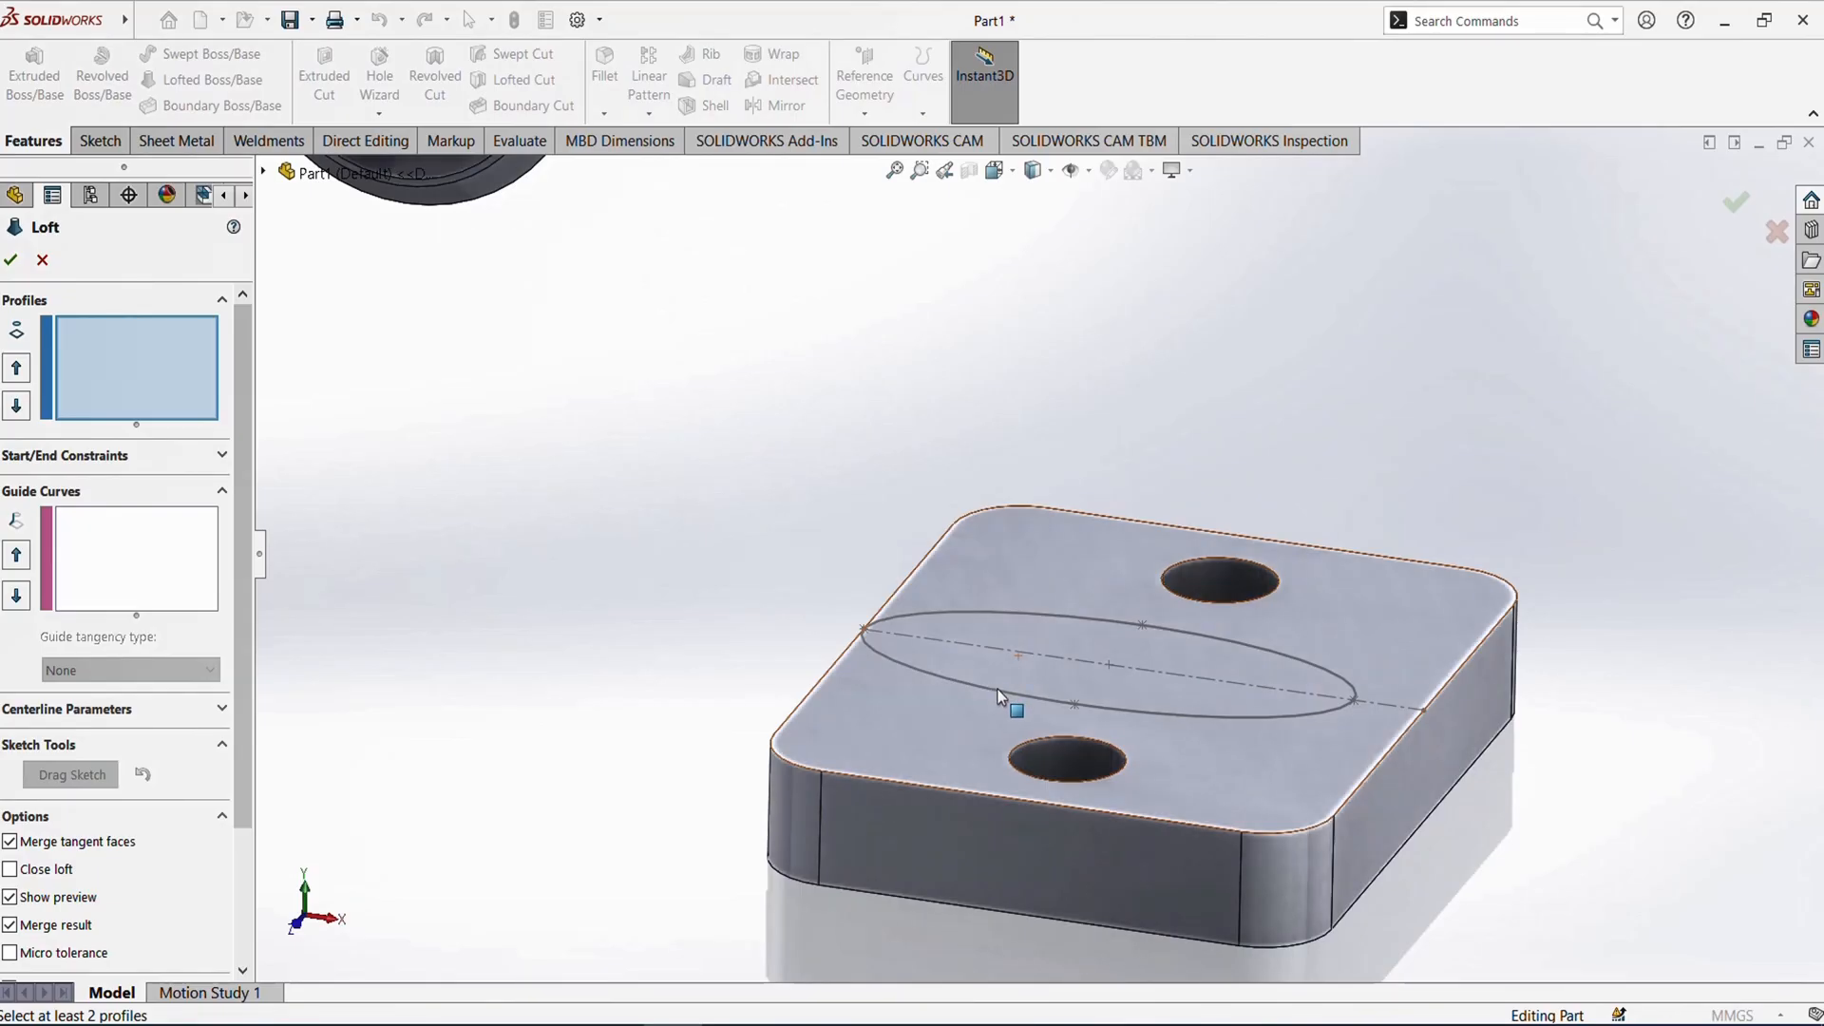
click(996, 698)
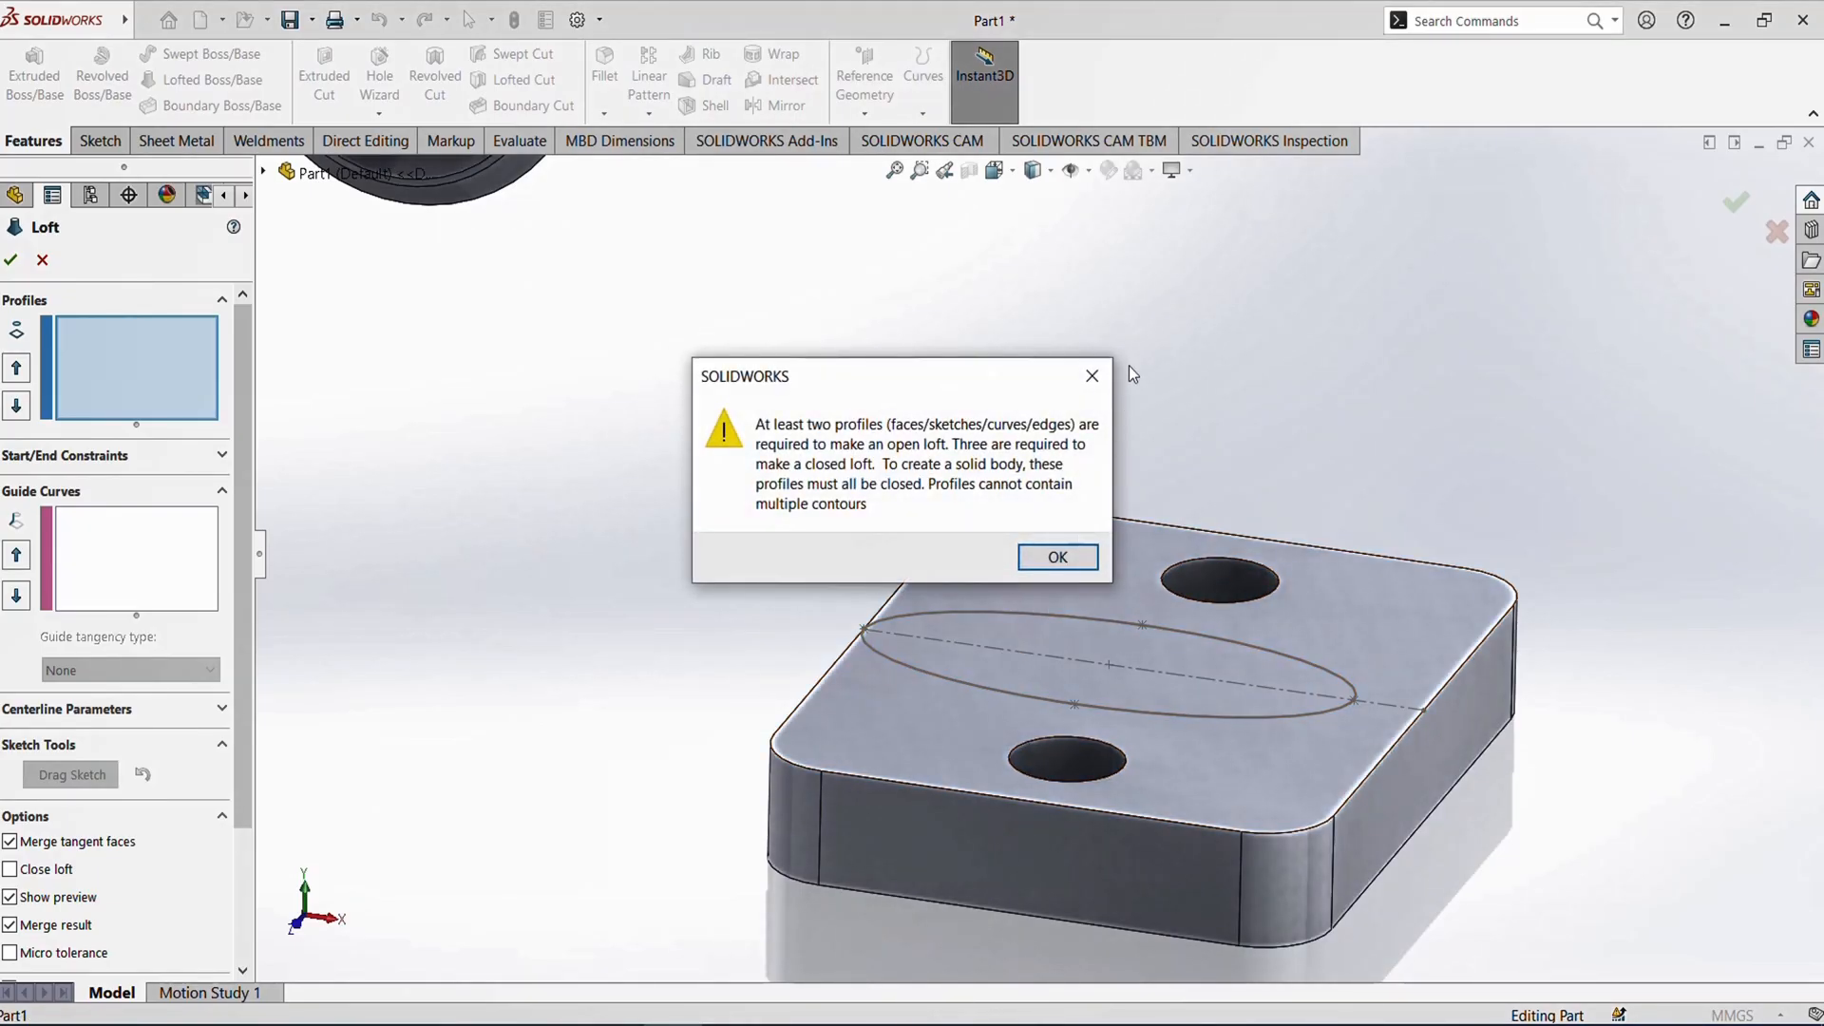
click(1092, 378)
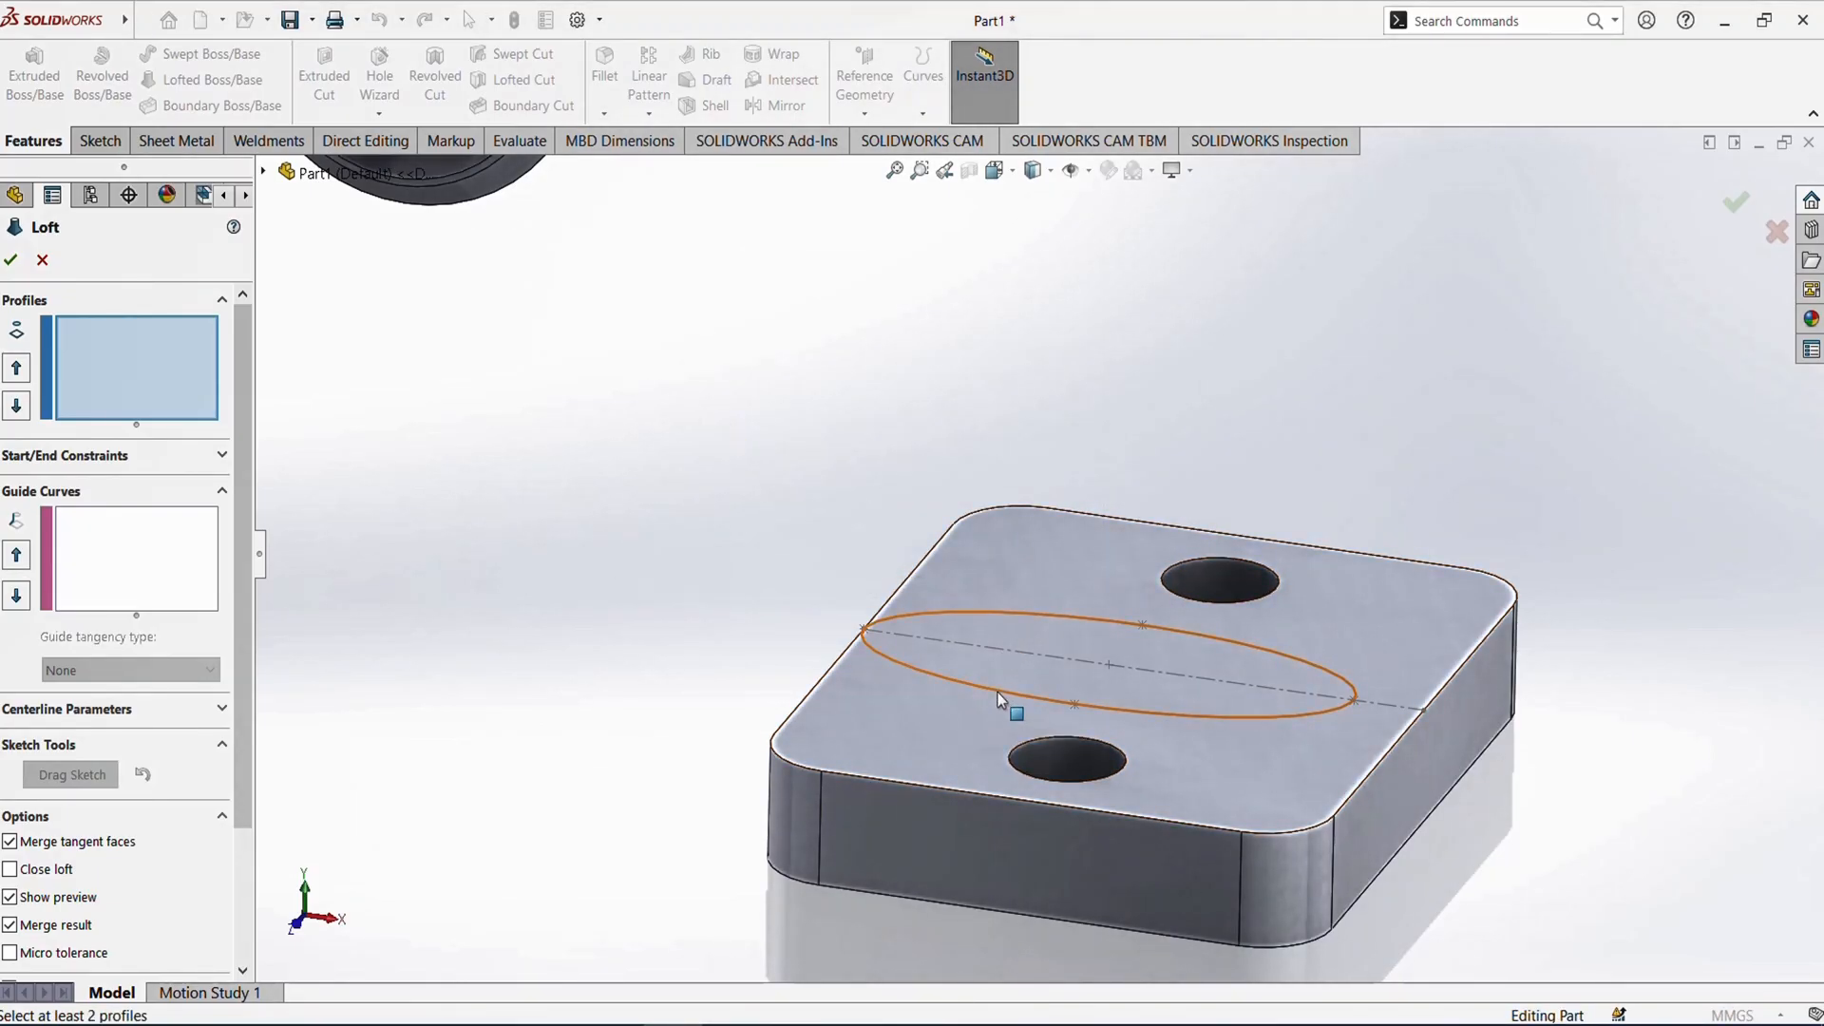
click(999, 701)
scroll(746, 599, up, 3)
scroll(739, 379, down, 3)
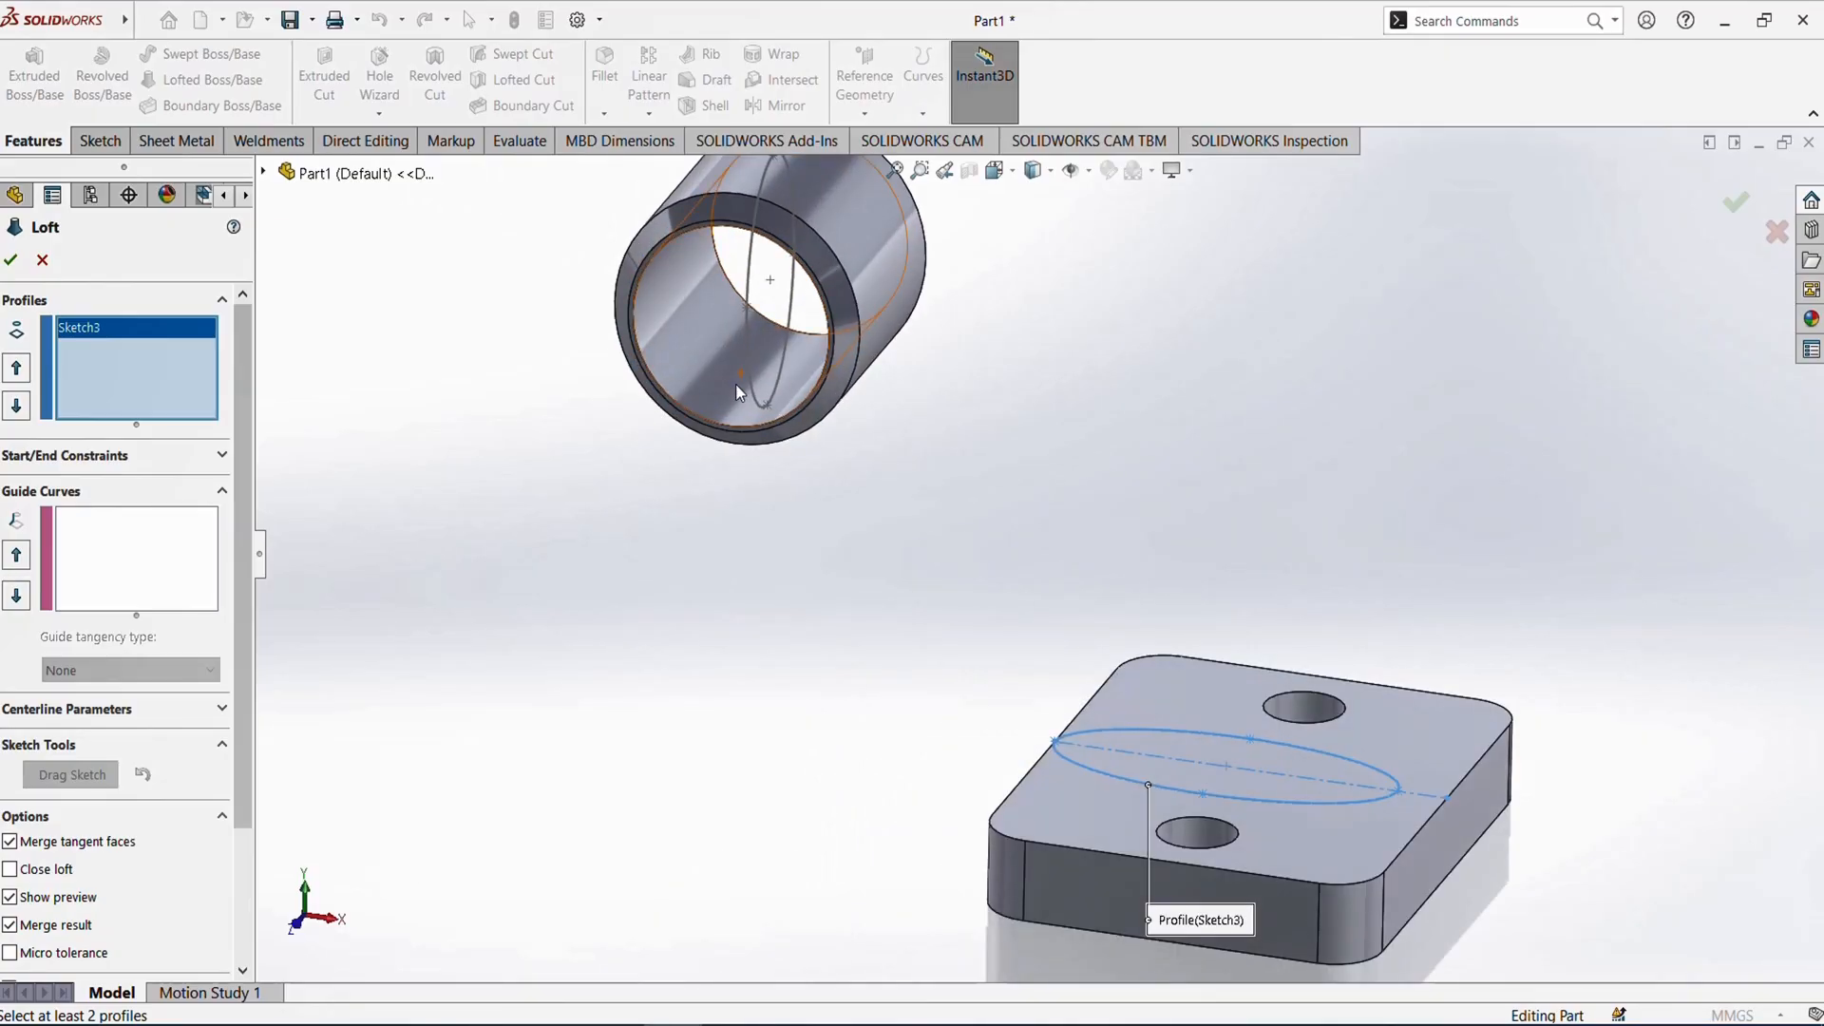
click(744, 353)
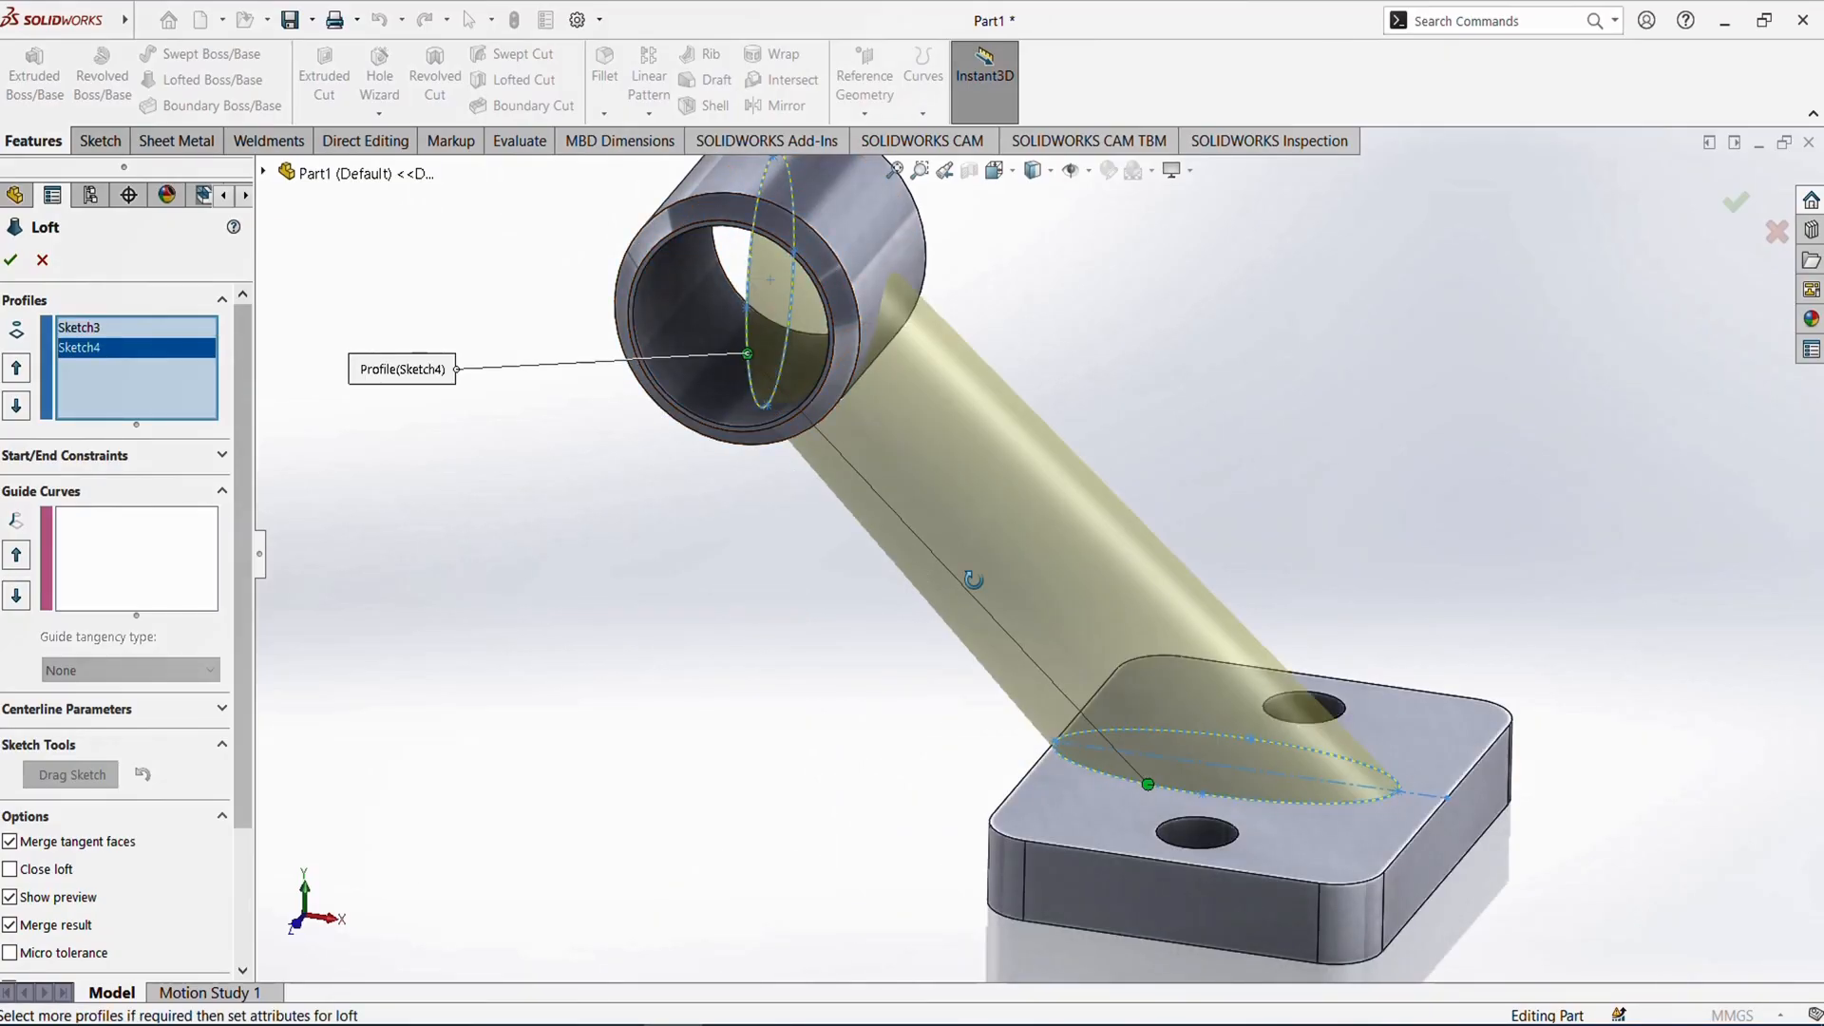
mouse_move(975, 579)
middle_down()
mouse_move(1066, 468)
mouse_move(977, 475)
mouse_move(1091, 501)
mouse_move(1051, 533)
mouse_move(1005, 533)
mouse_move(987, 564)
mouse_move(1083, 574)
mouse_move(1035, 545)
mouse_move(1042, 493)
mouse_move(1041, 515)
middle_up()
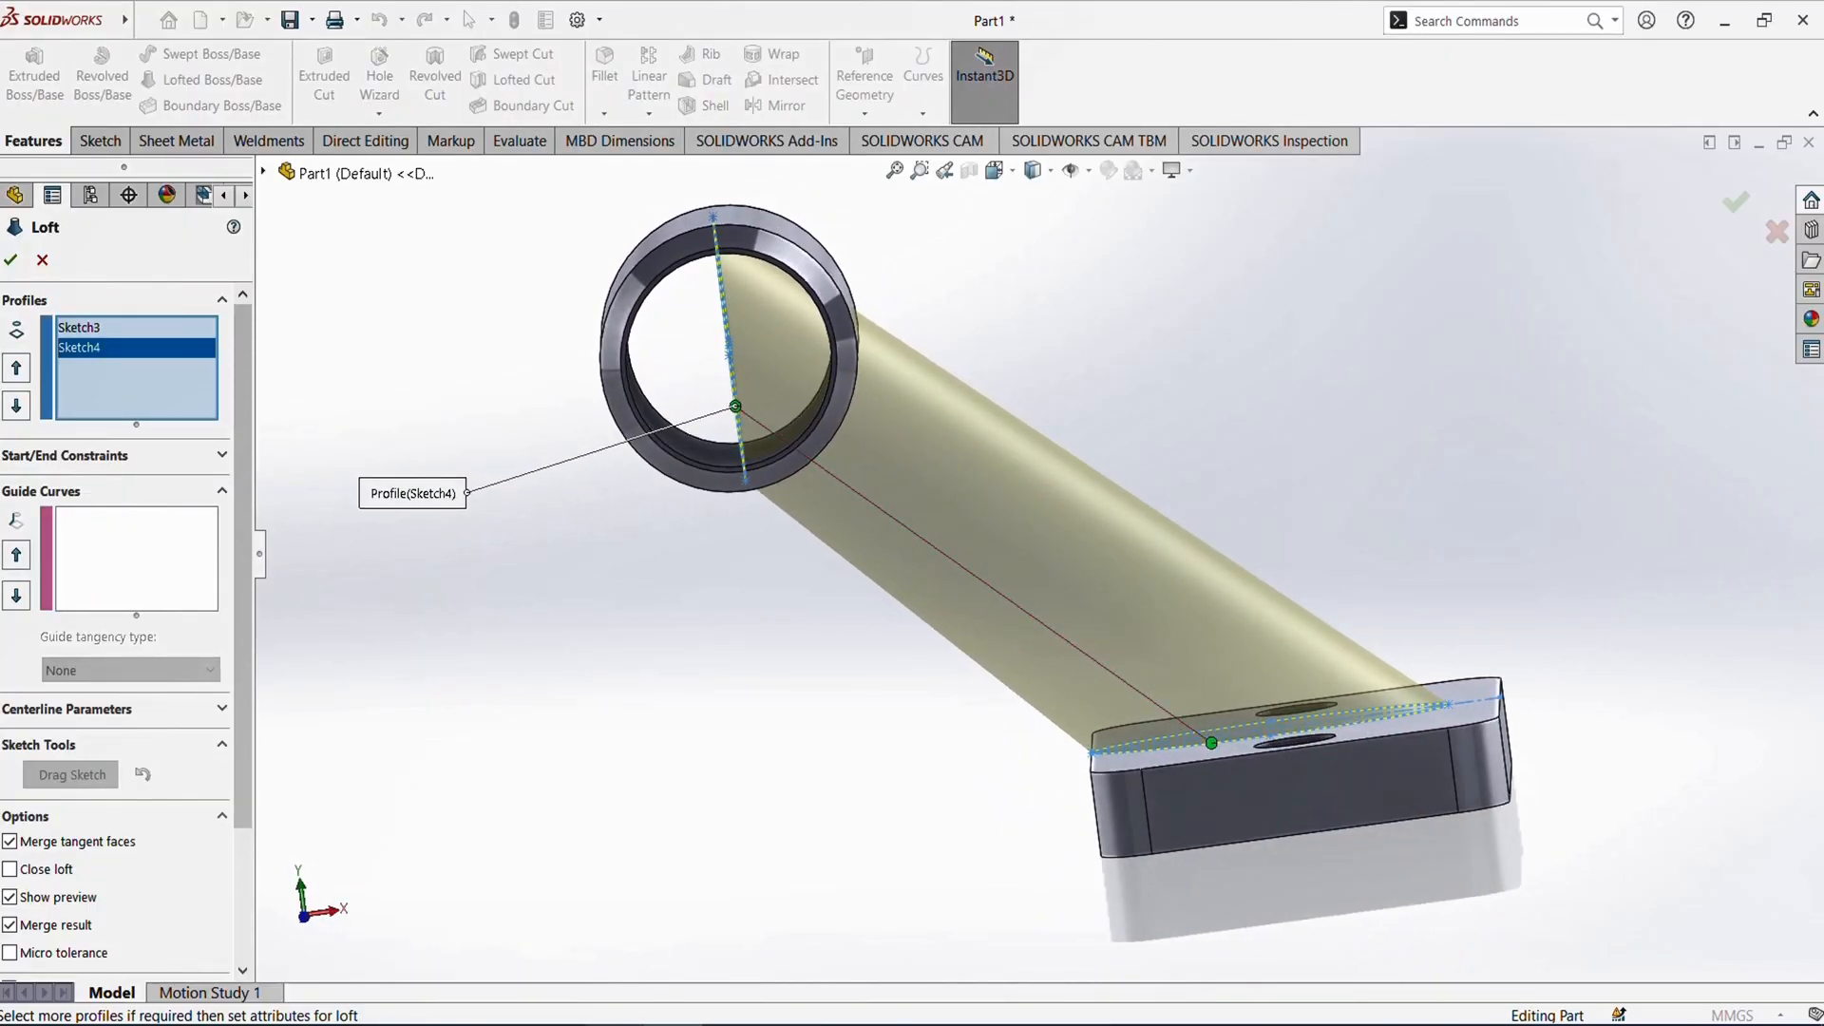
key(alt+Tab)
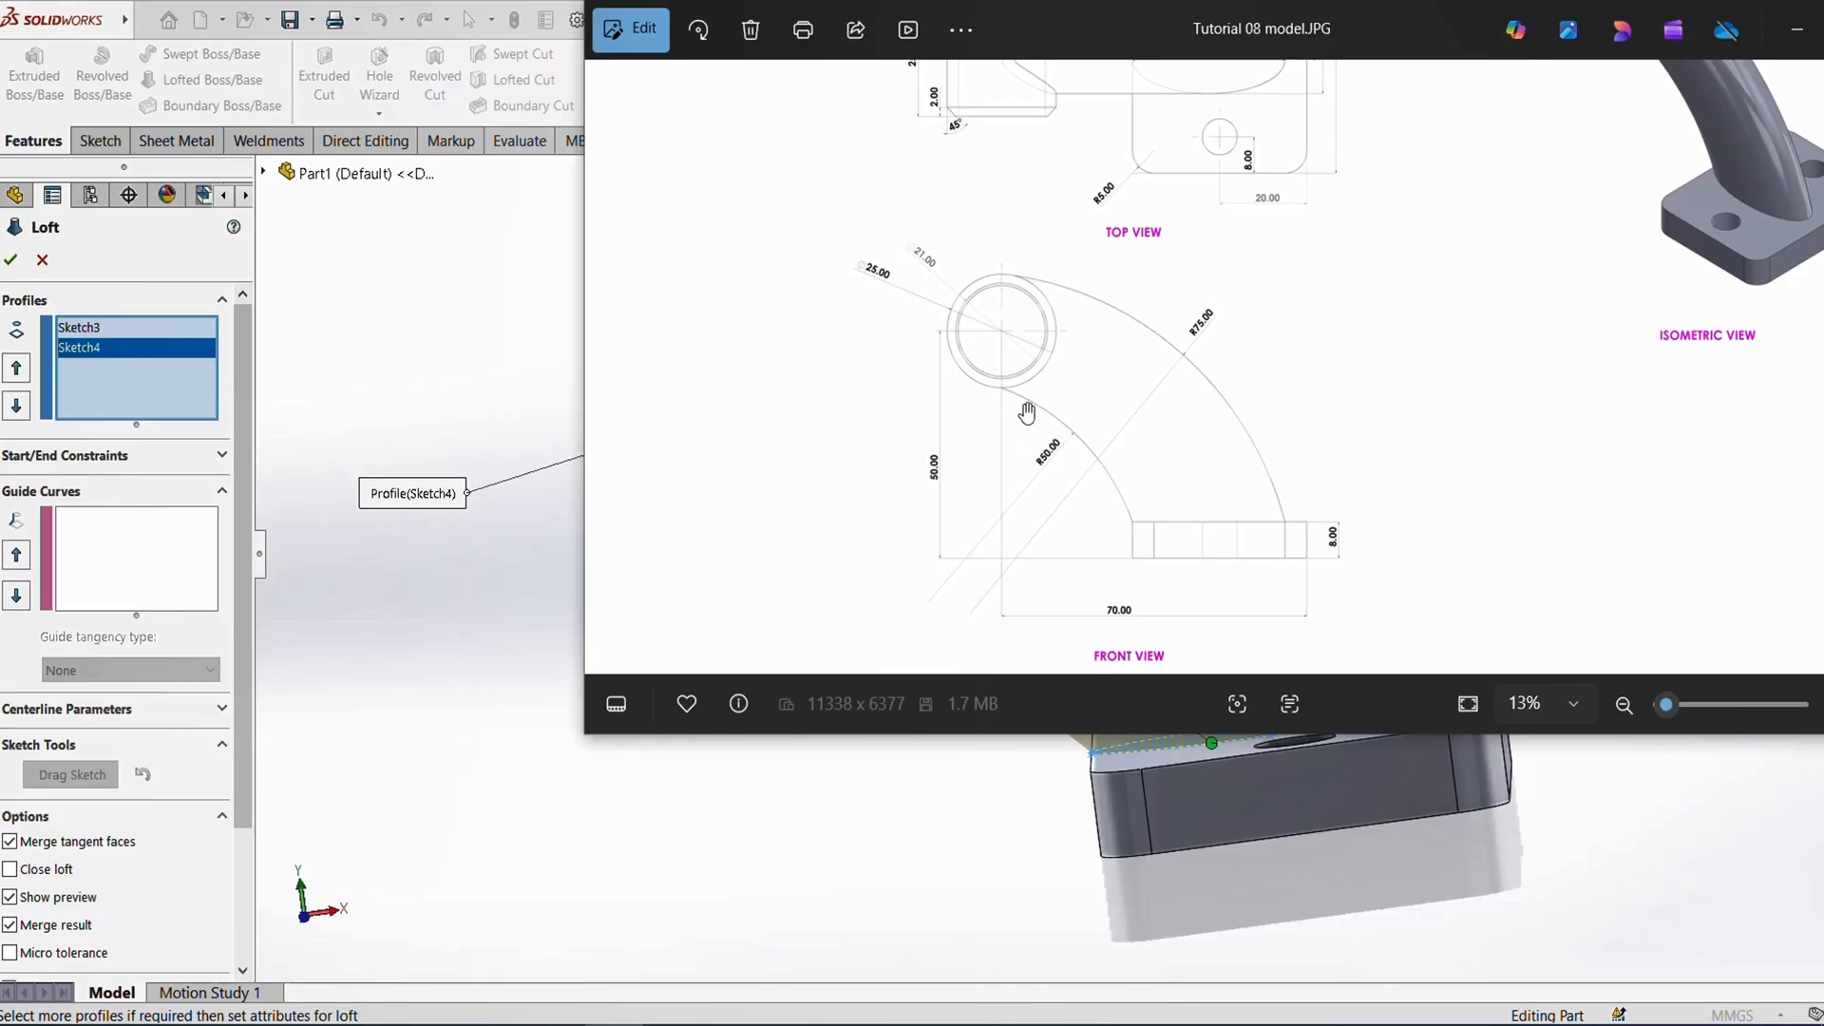
click(42, 260)
- Start a new sketch on the Front Plane
middle_drag(760, 597, 1075, 586)
scroll(1104, 586, up, 1)
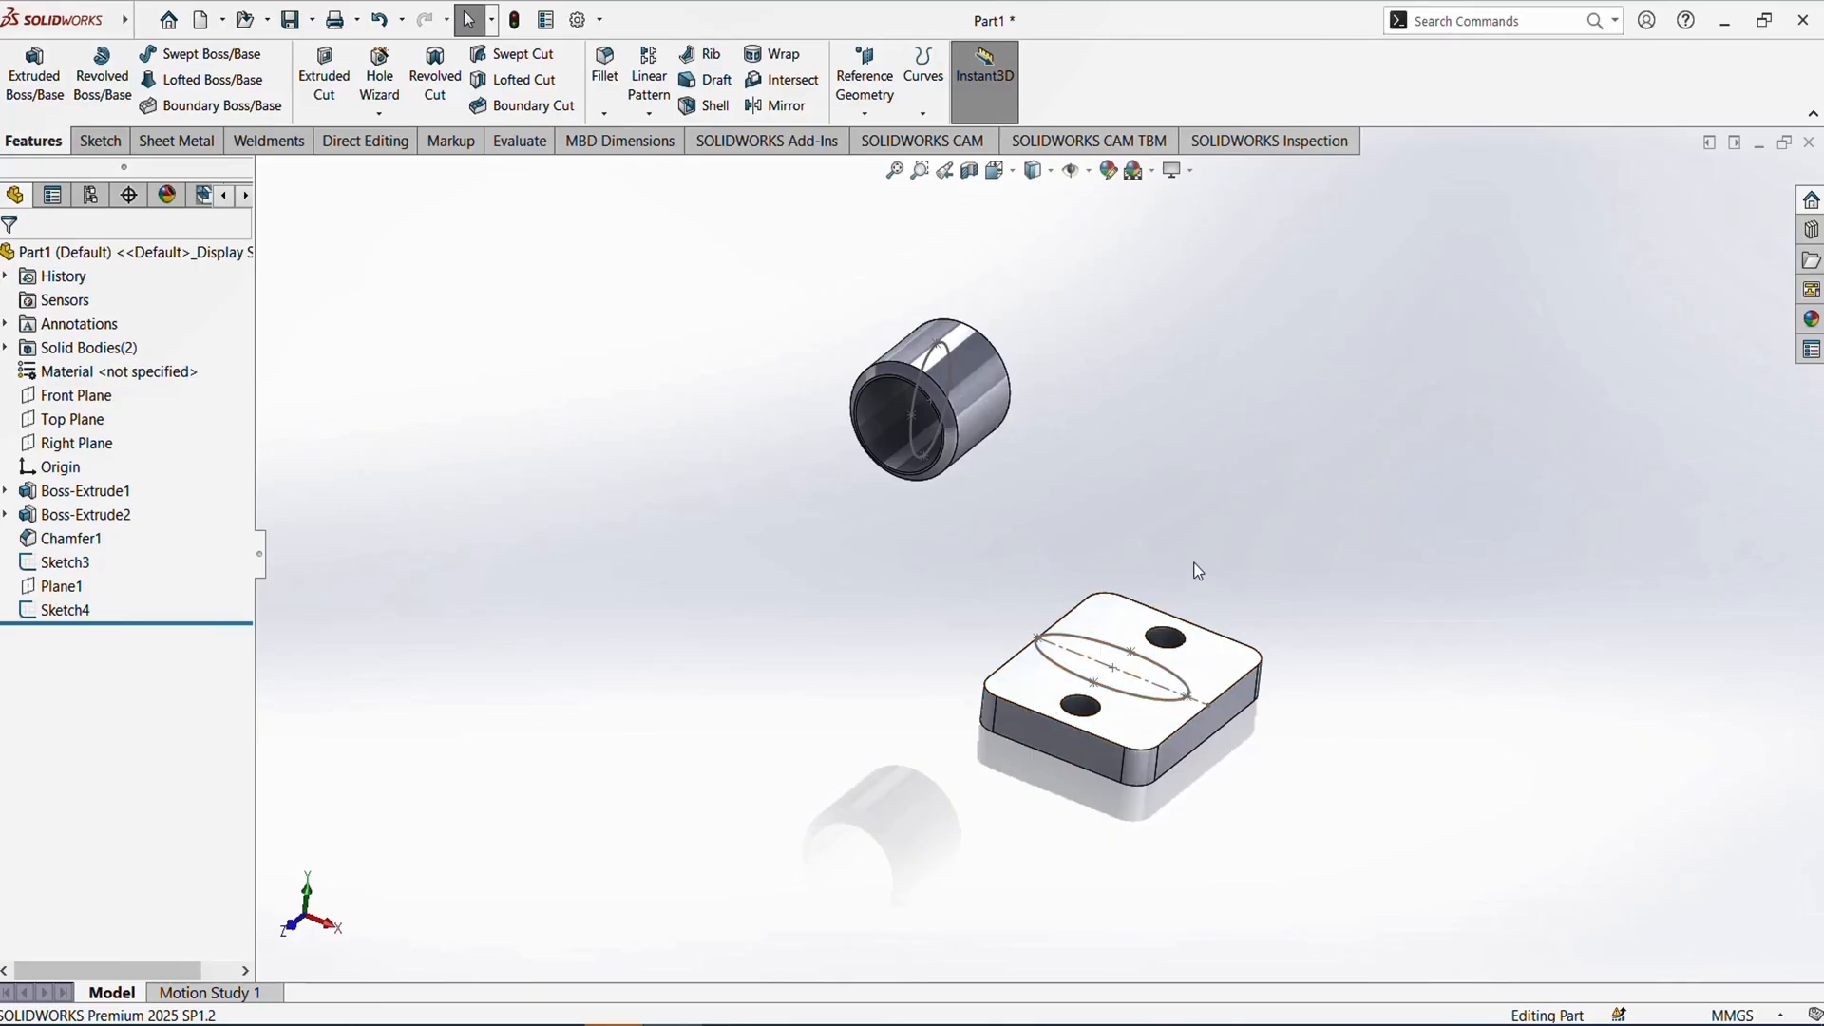
mouse_move(1197, 570)
middle_down()
mouse_move(1079, 566)
mouse_move(1127, 550)
mouse_move(1185, 572)
mouse_move(1160, 562)
mouse_move(1160, 509)
mouse_move(1173, 565)
middle_up()
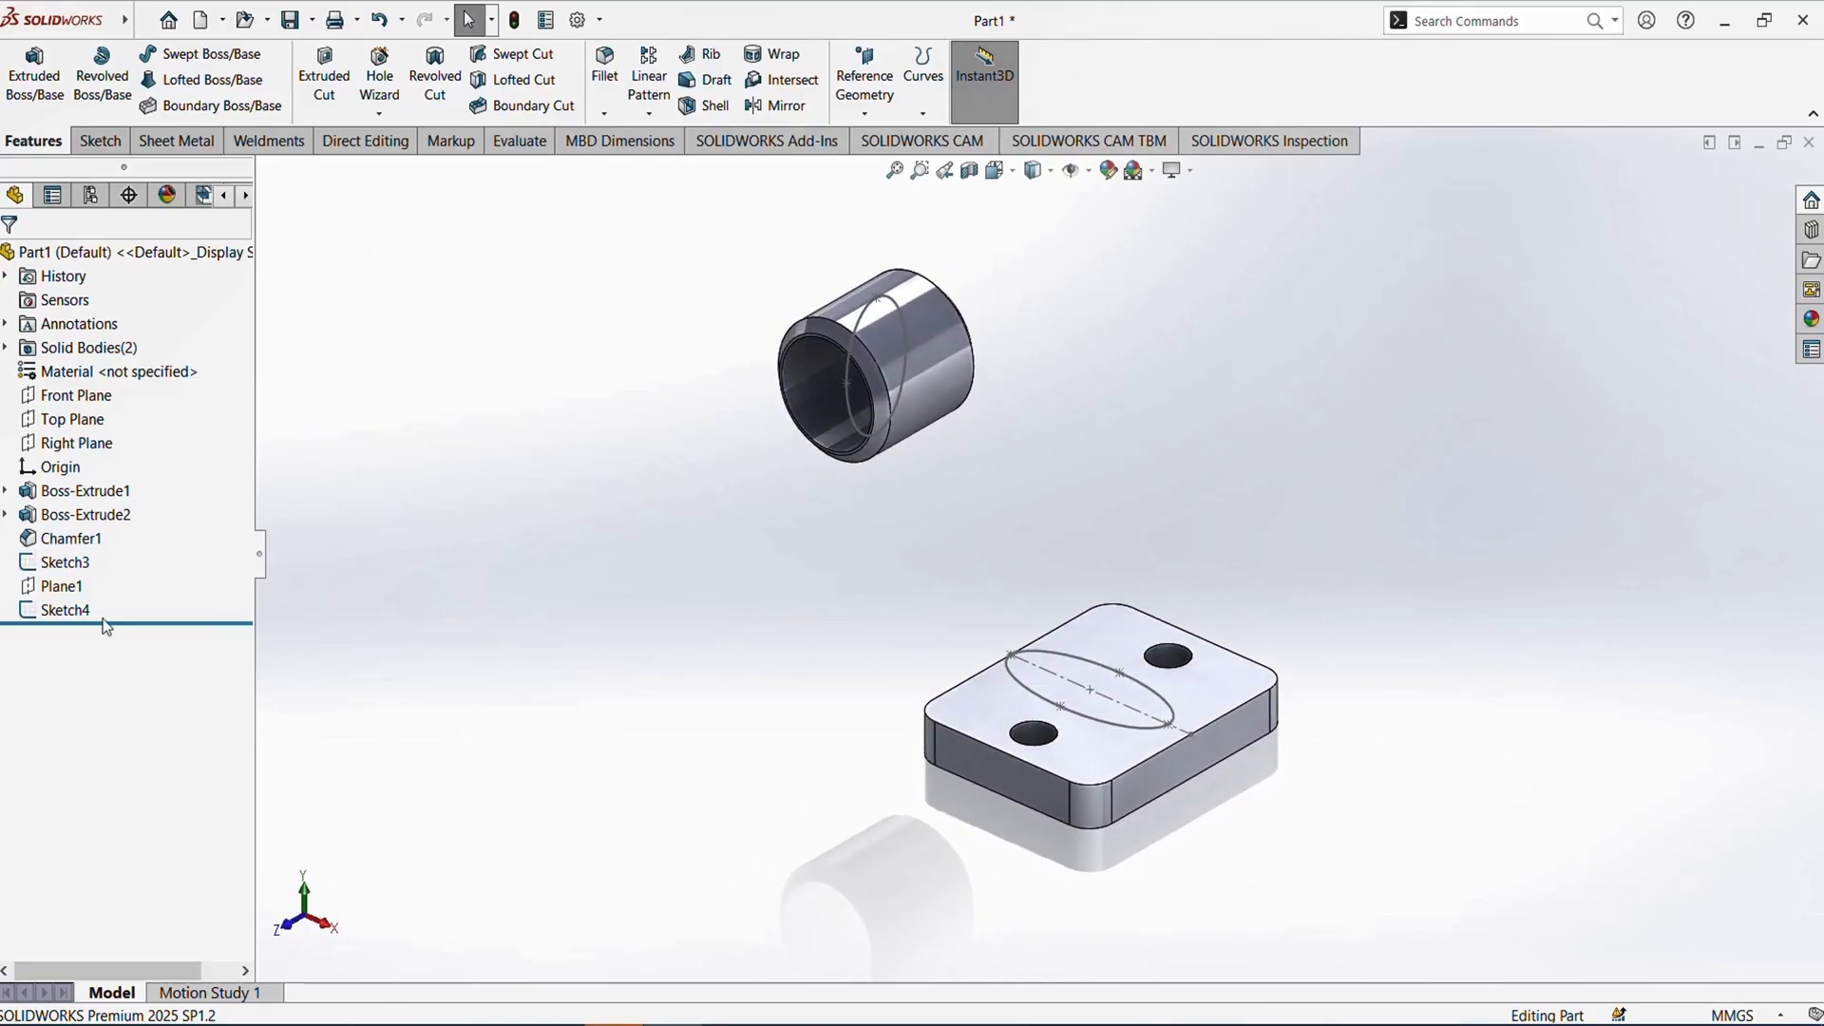
click(76, 395)
middle_drag(926, 676, 741, 618)
right_click(92, 401)
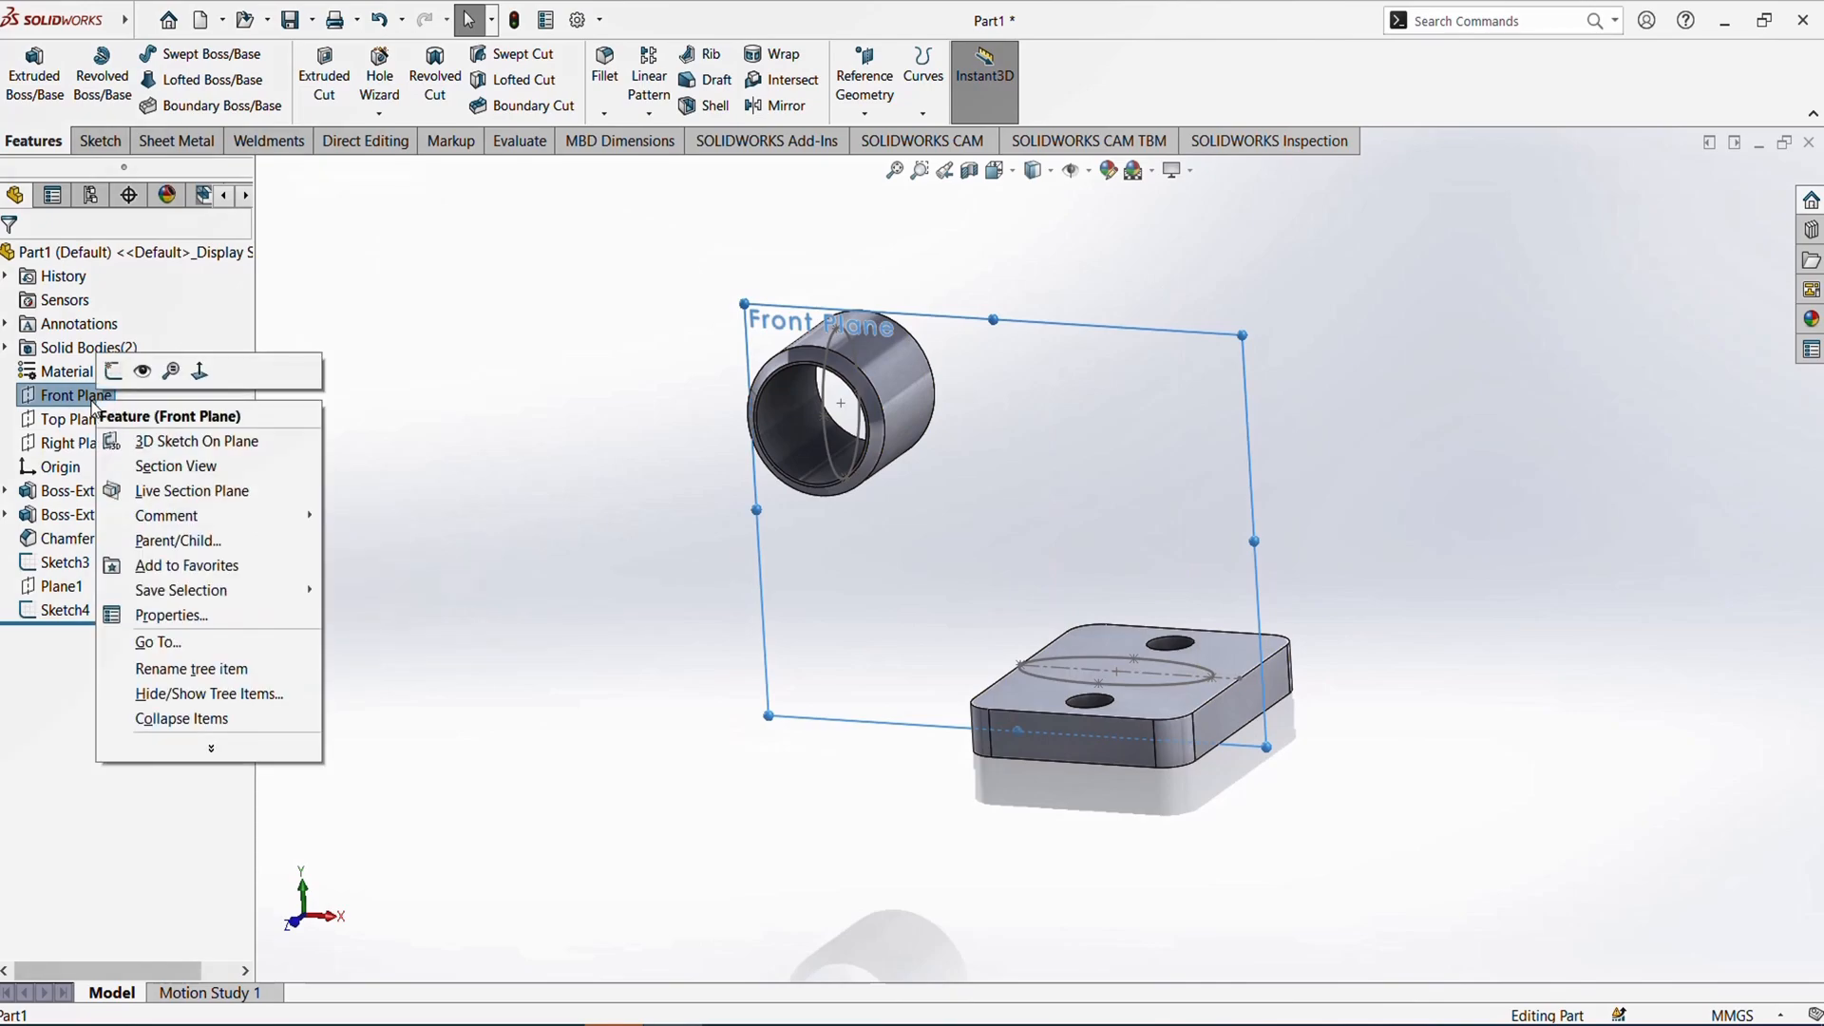
click(113, 370)
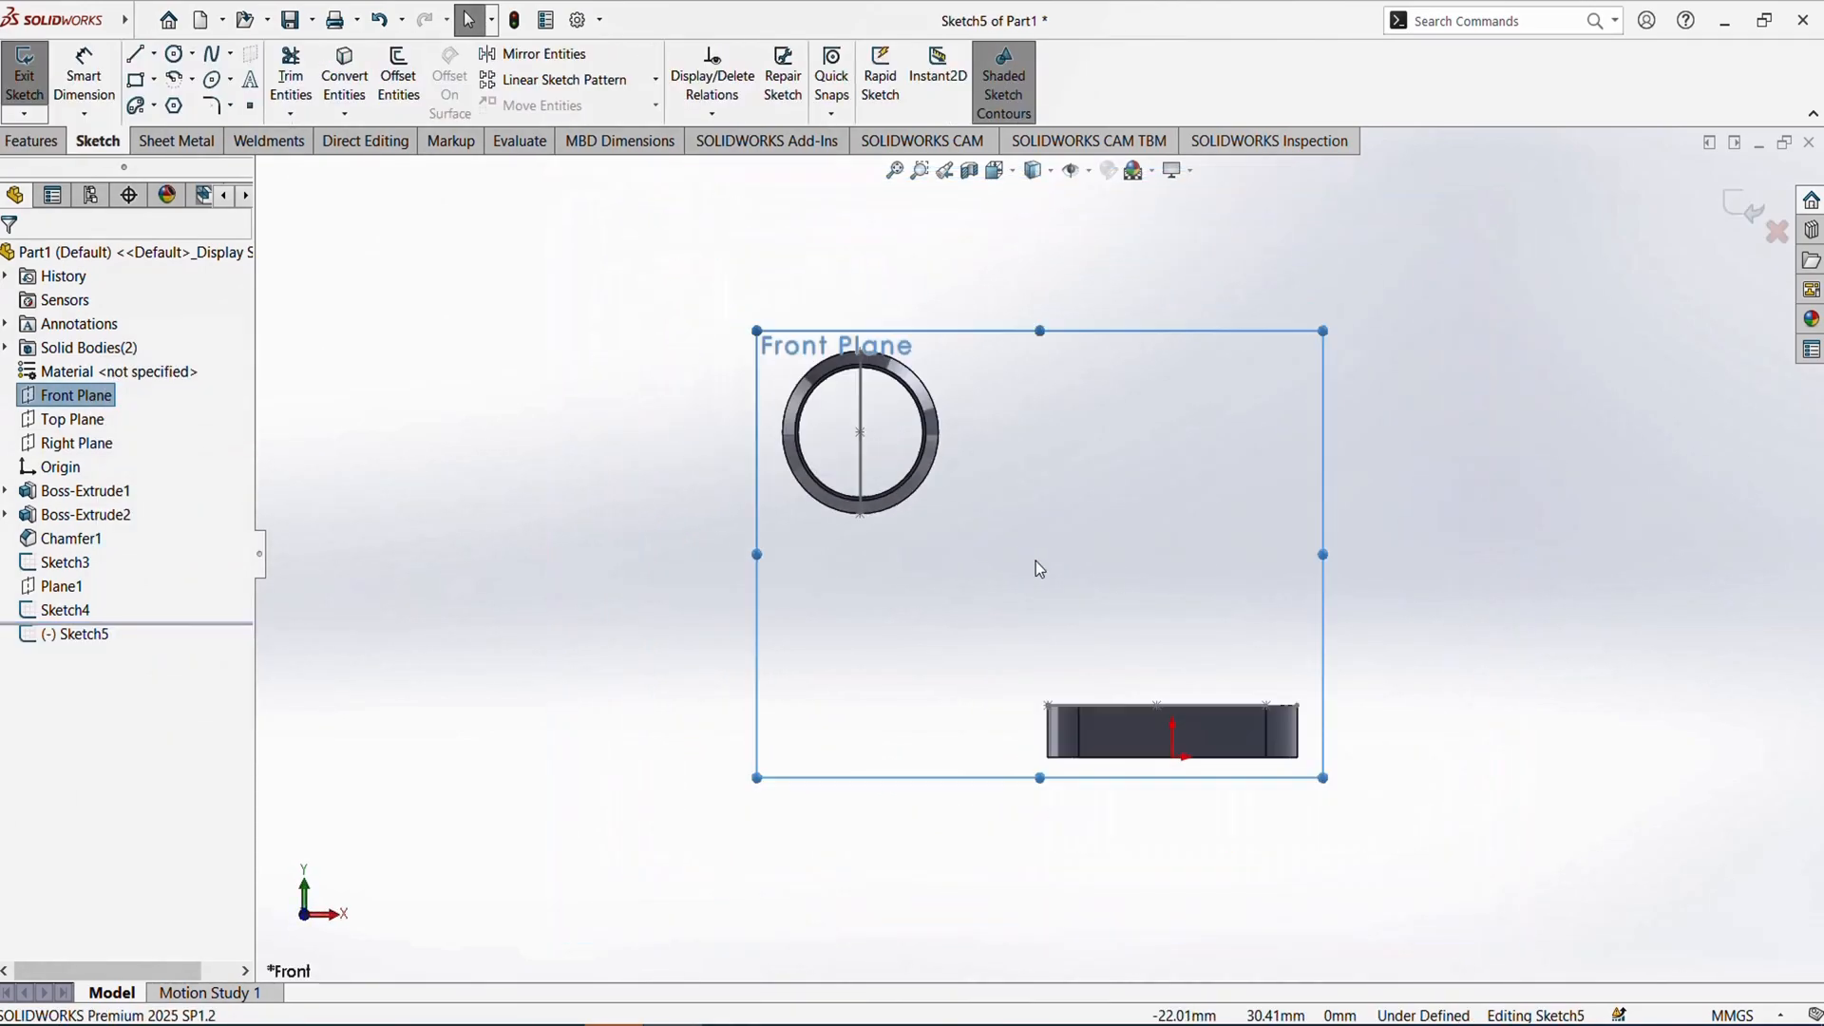
scroll(1170, 591, down, 2)
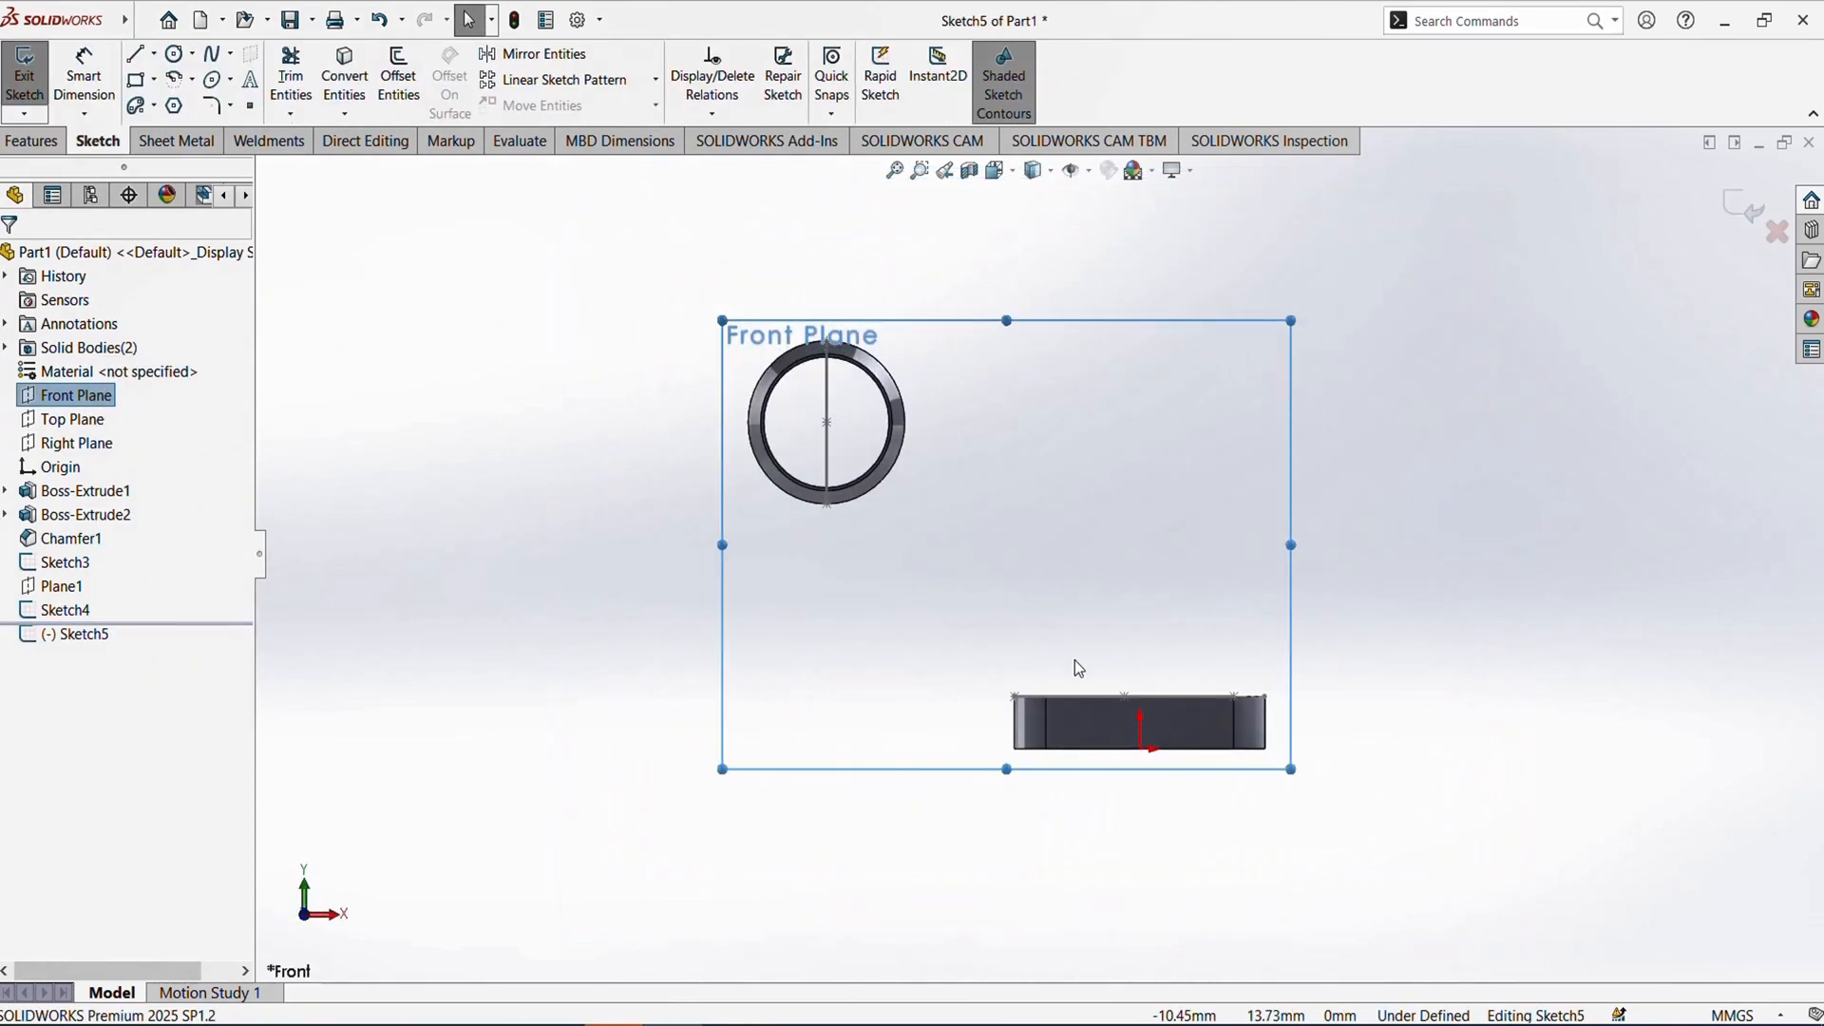
- Sketch a three-point arc from the plate's upper corner nearest the ring to the ring's lowest point, bulging upwards, radius about 40 mm
click(175, 80)
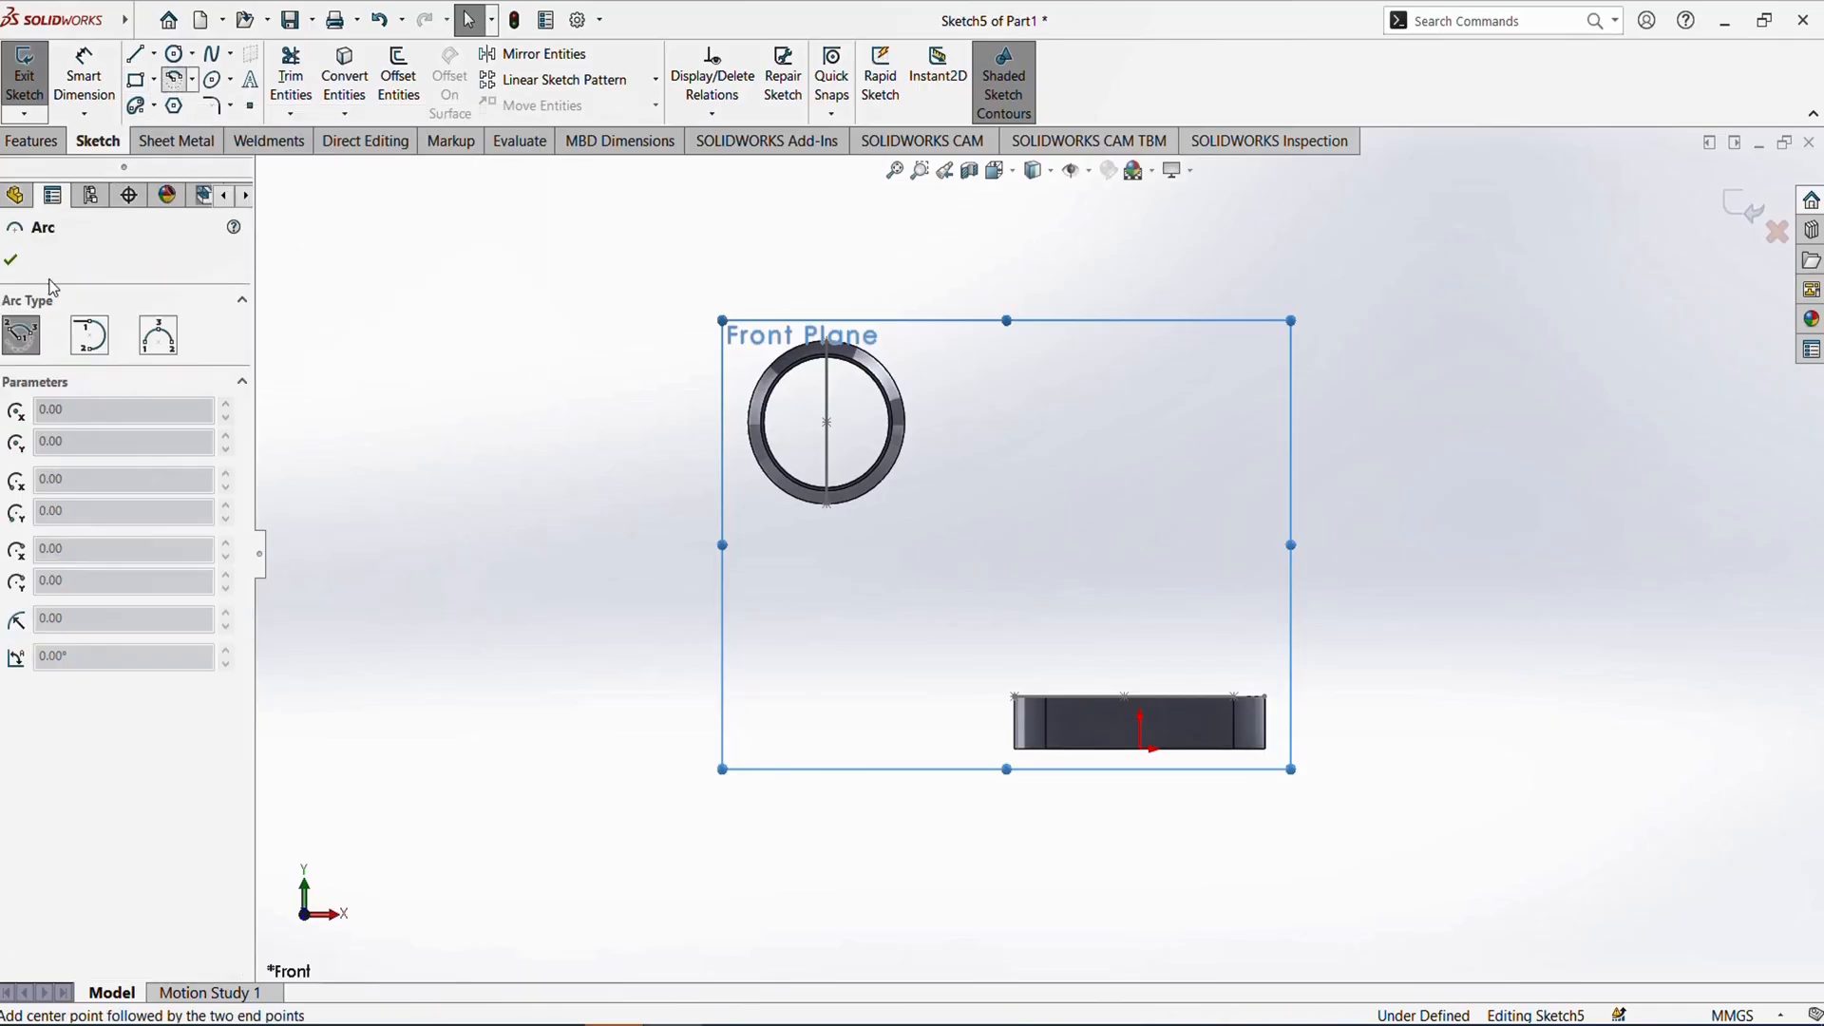
click(159, 336)
scroll(1150, 631, down, 3)
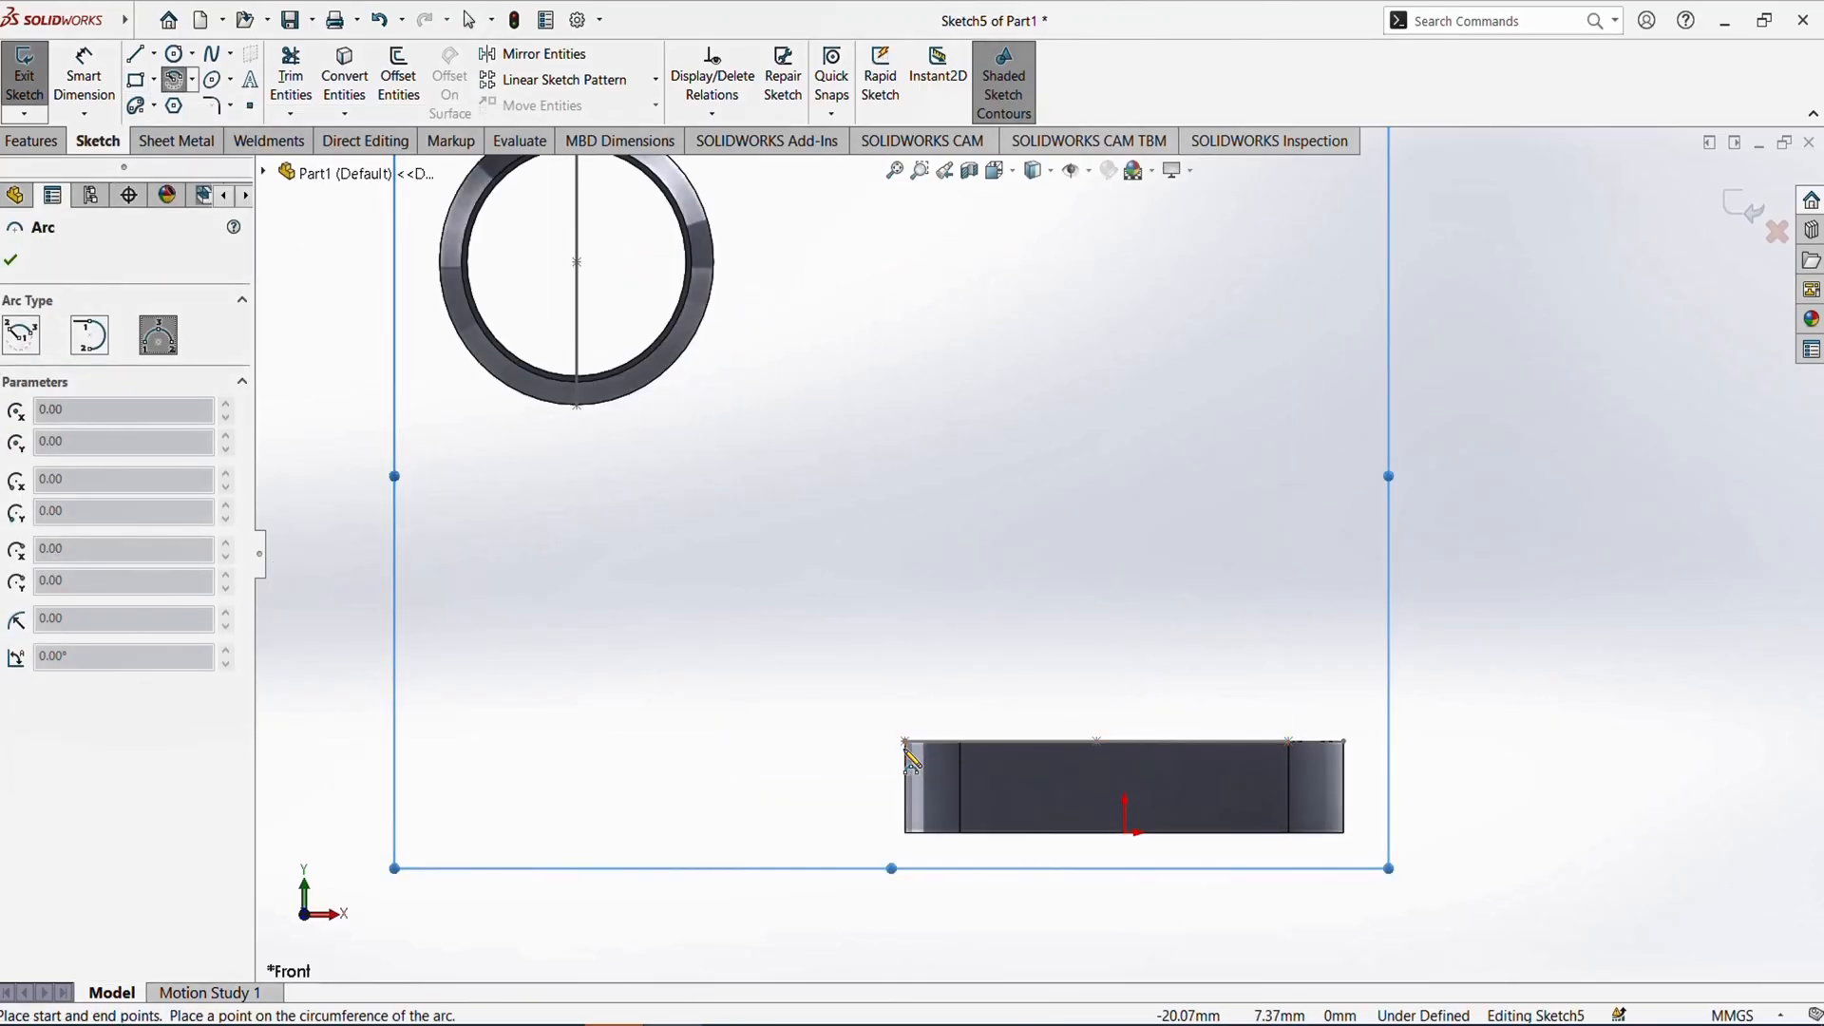
click(905, 741)
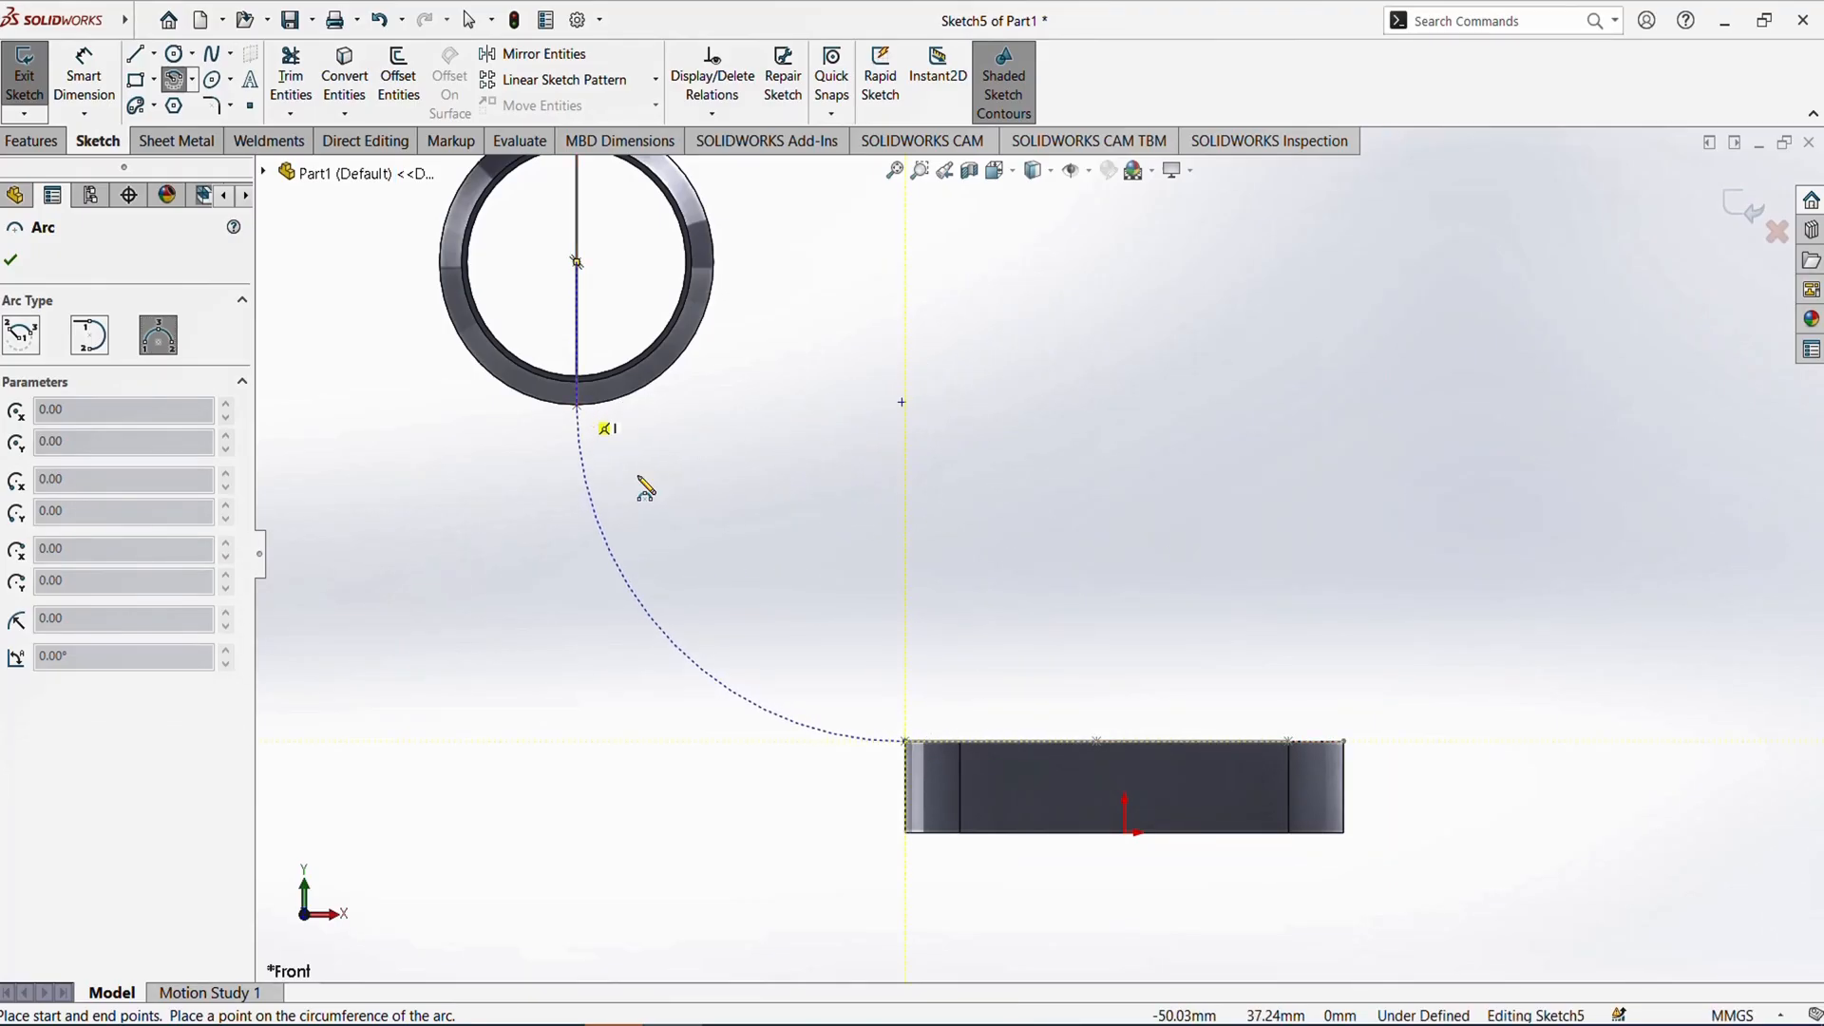
click(576, 405)
click(794, 530)
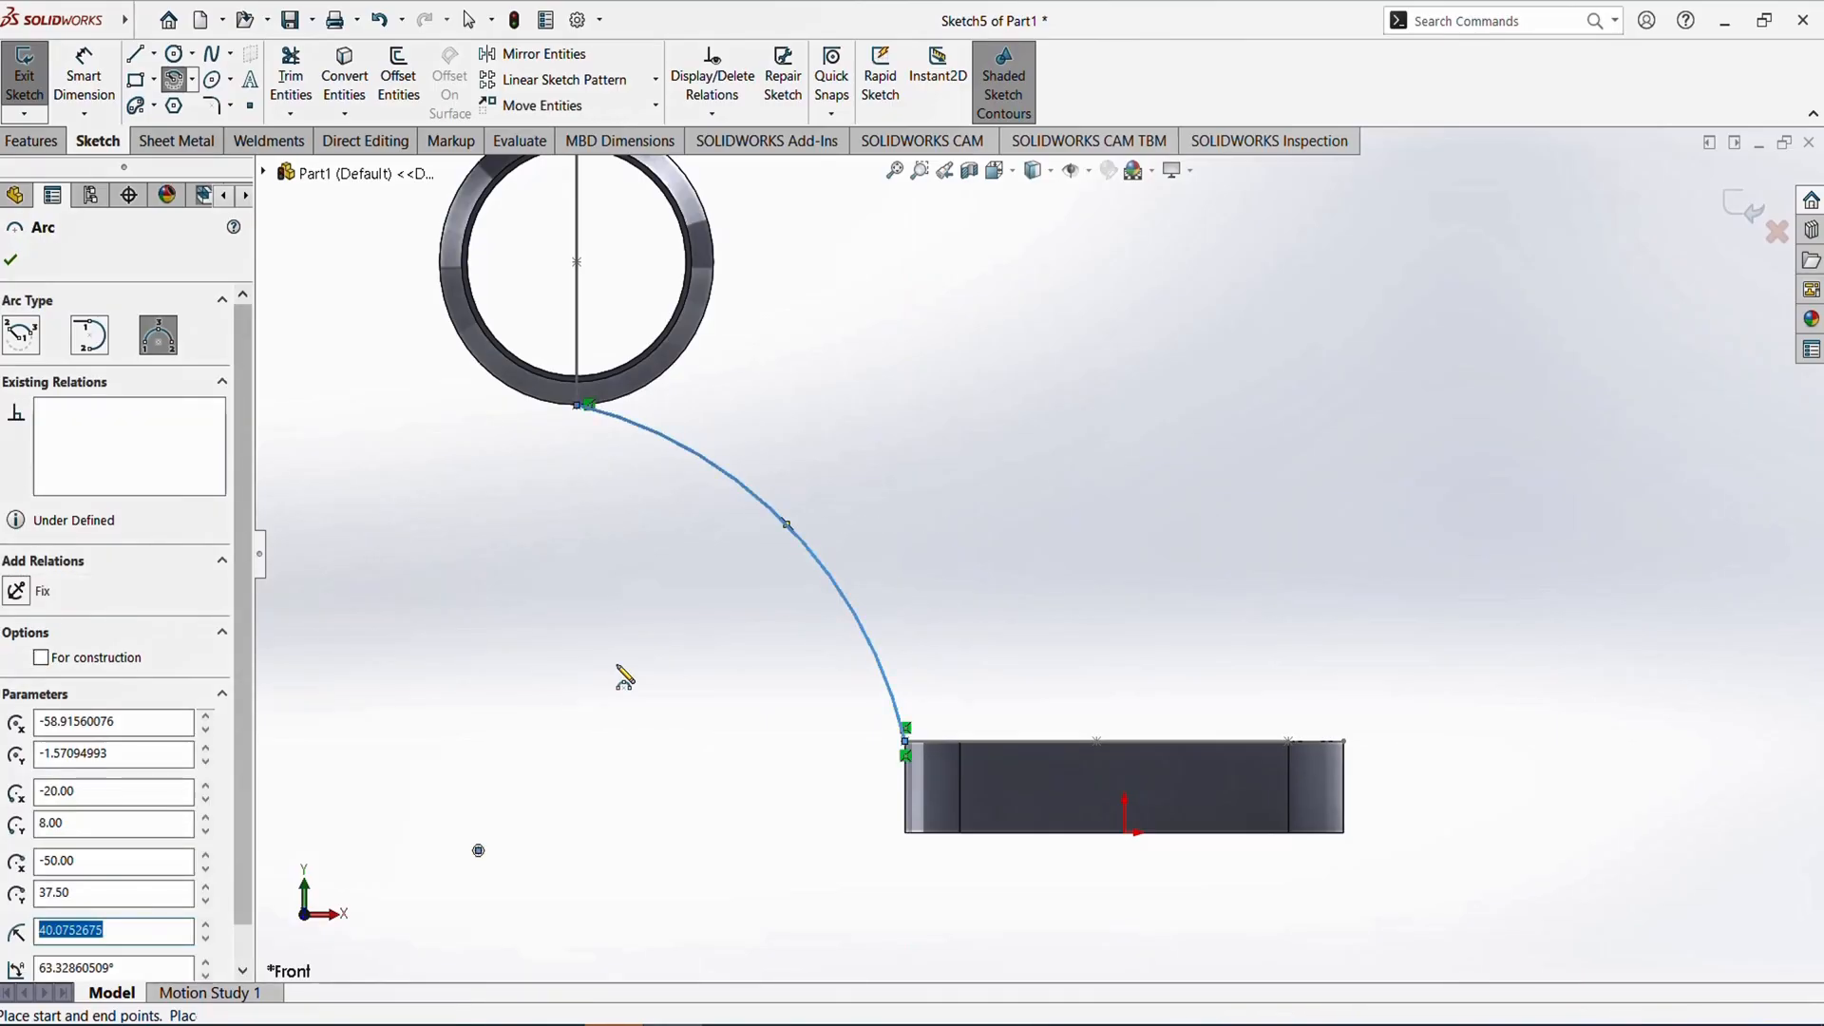
- Add a pierce relation between the arc's lower endpoint and the ellipse on the base plate
key(Escape)
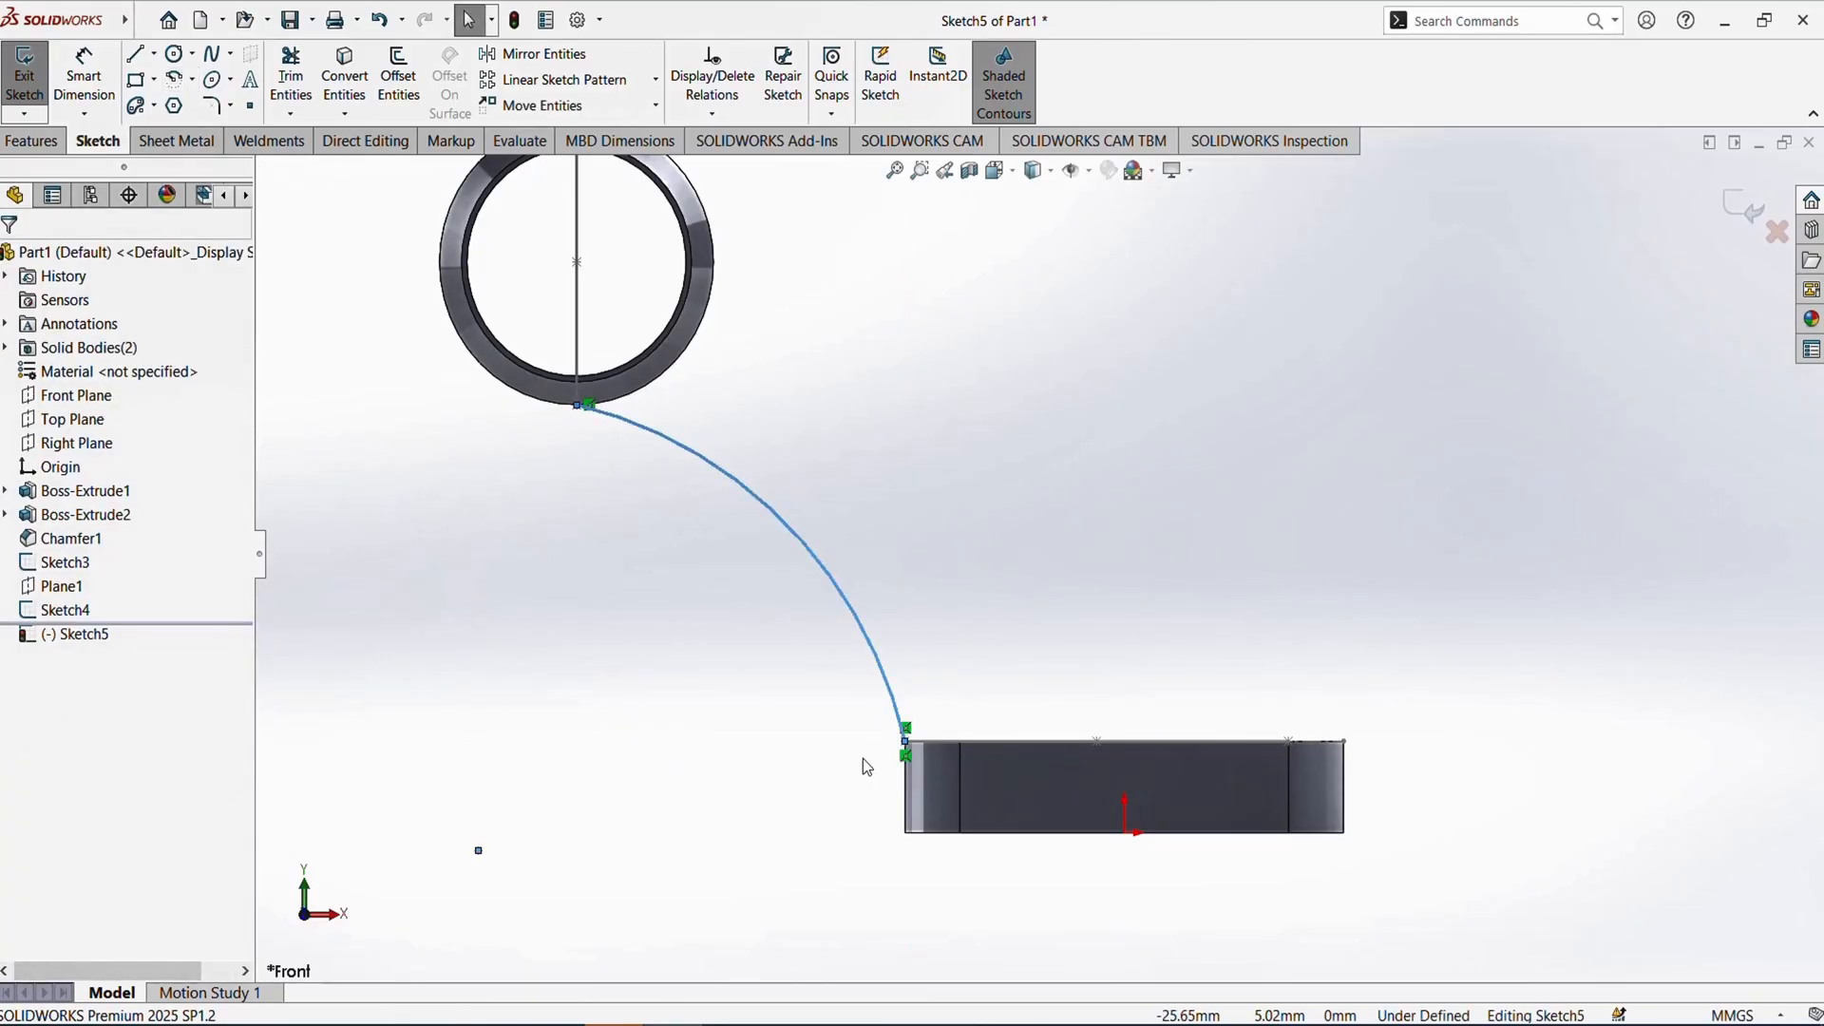
middle_drag(862, 760, 809, 891)
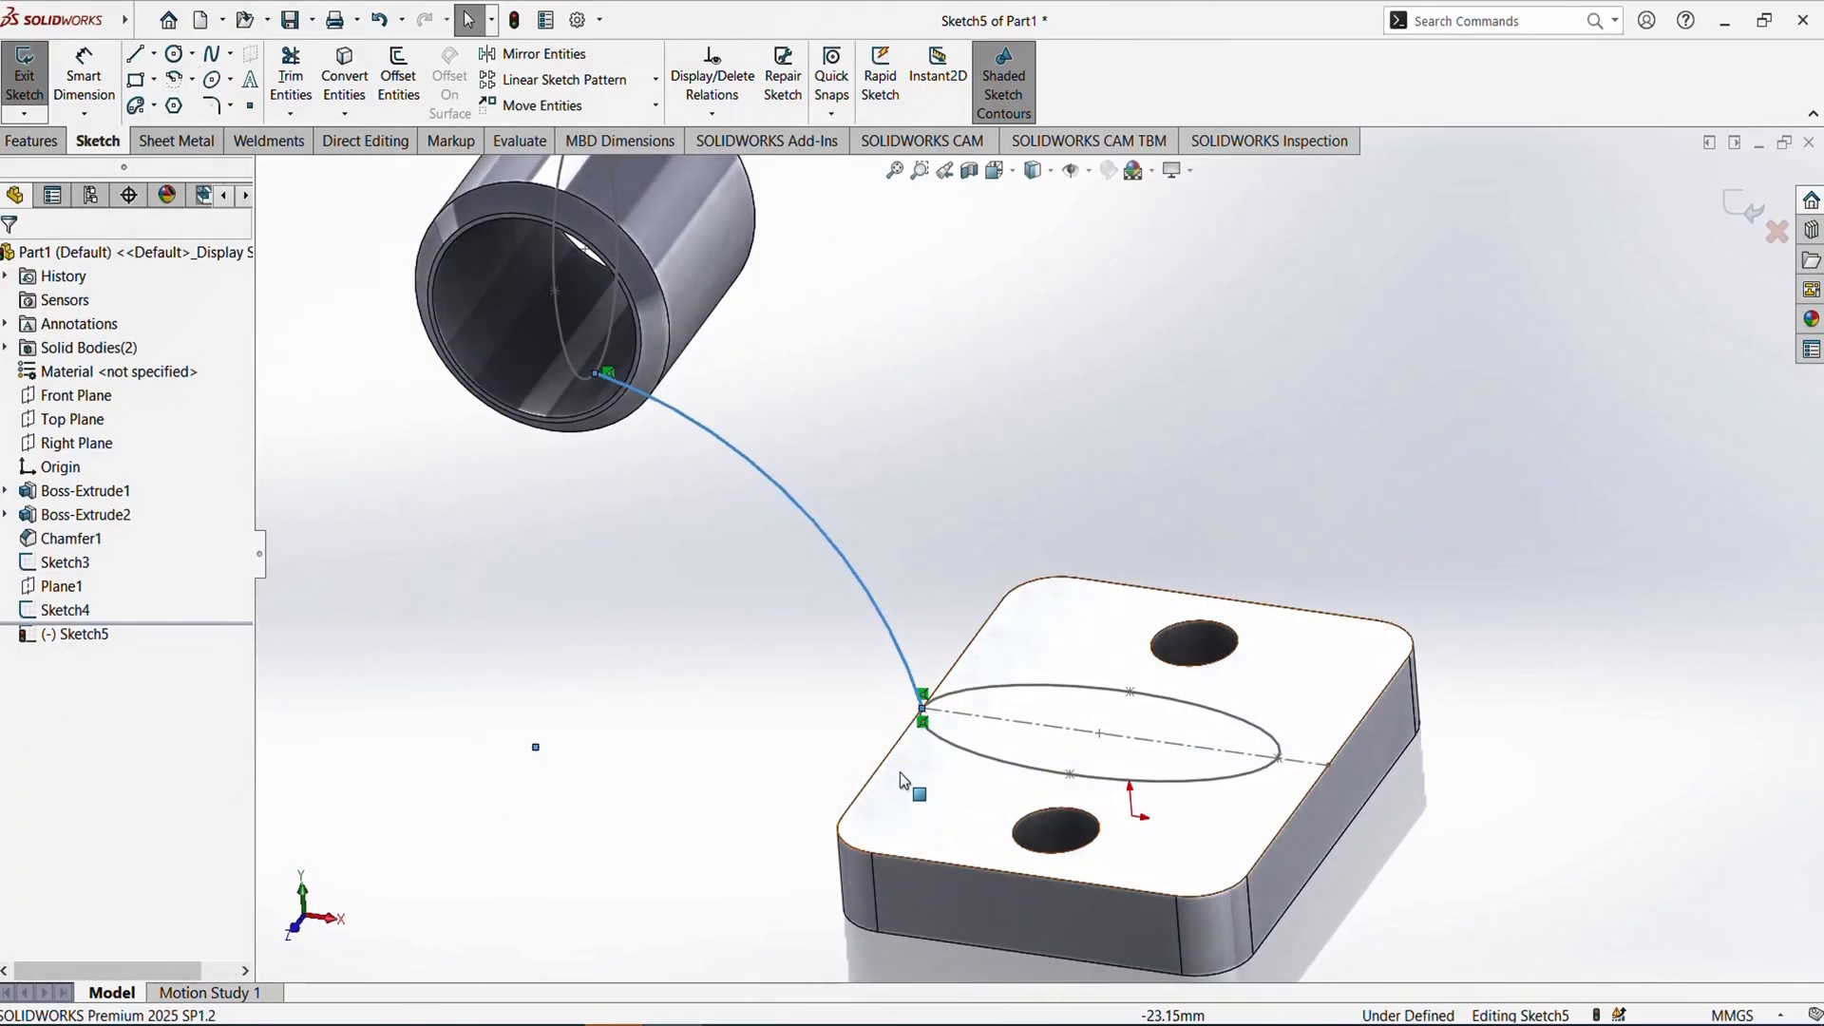
click(937, 560)
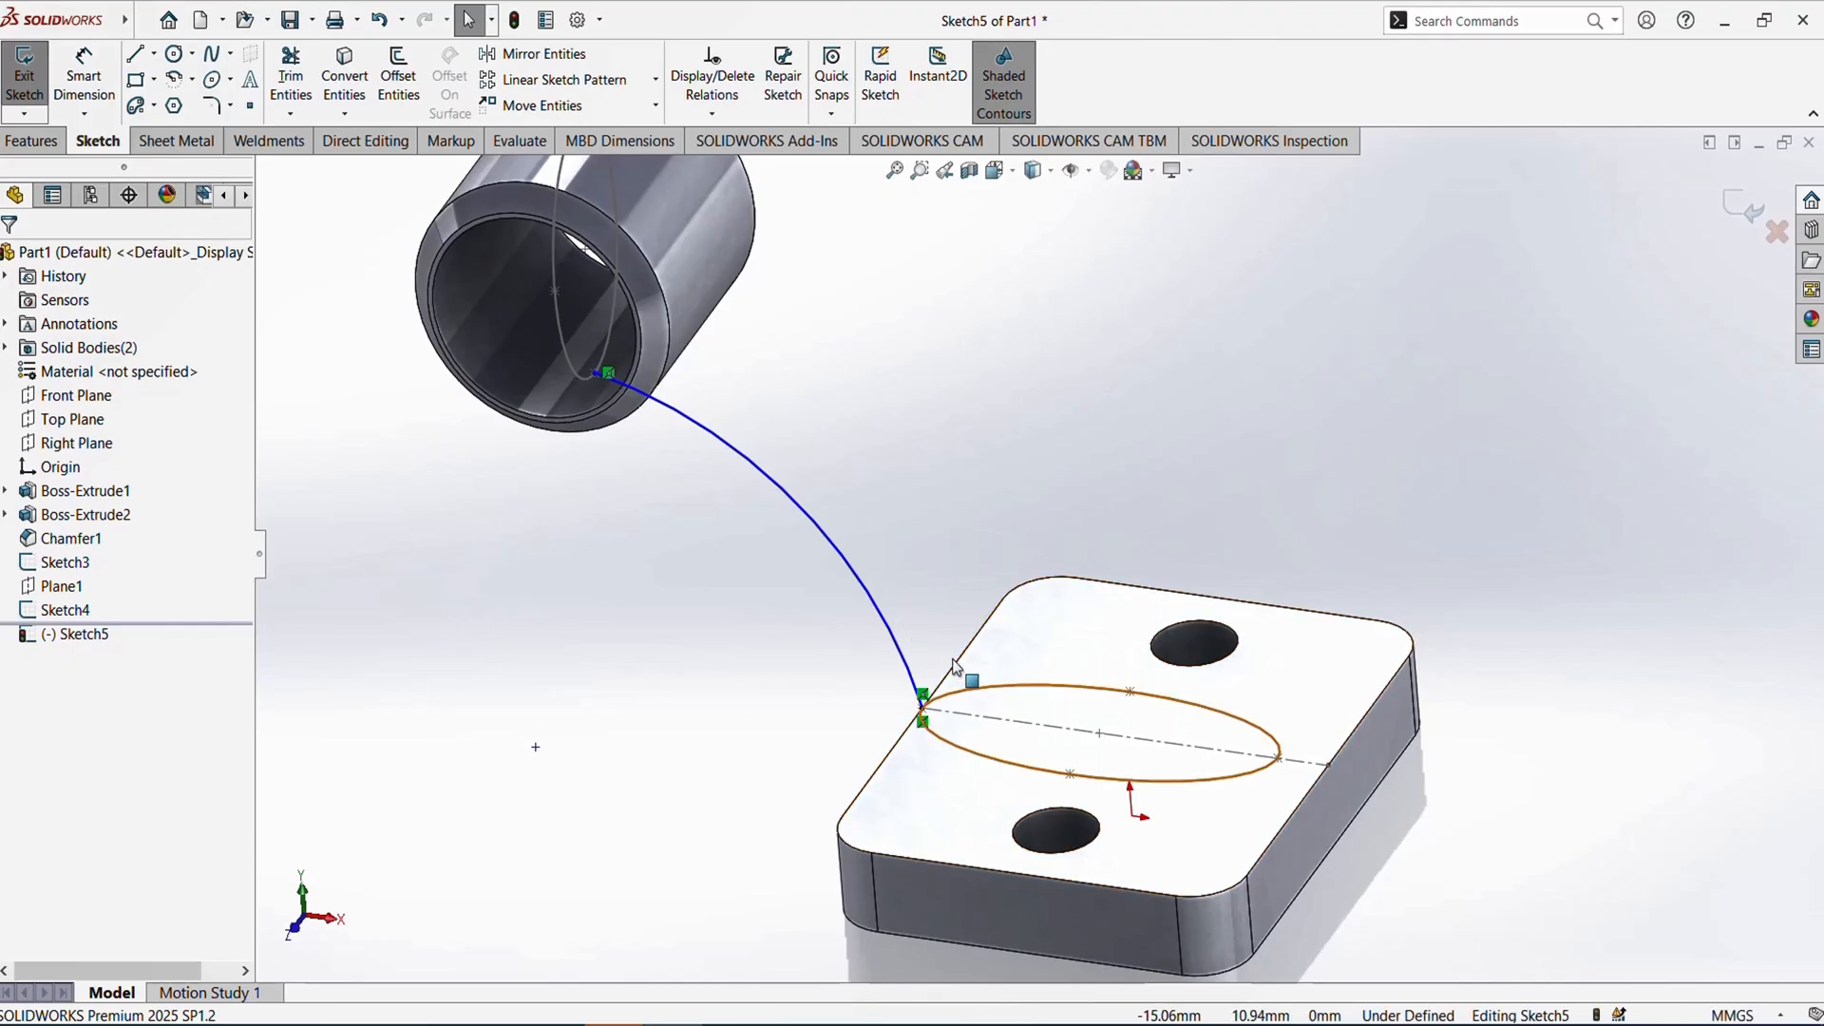
scroll(935, 703, down, 10)
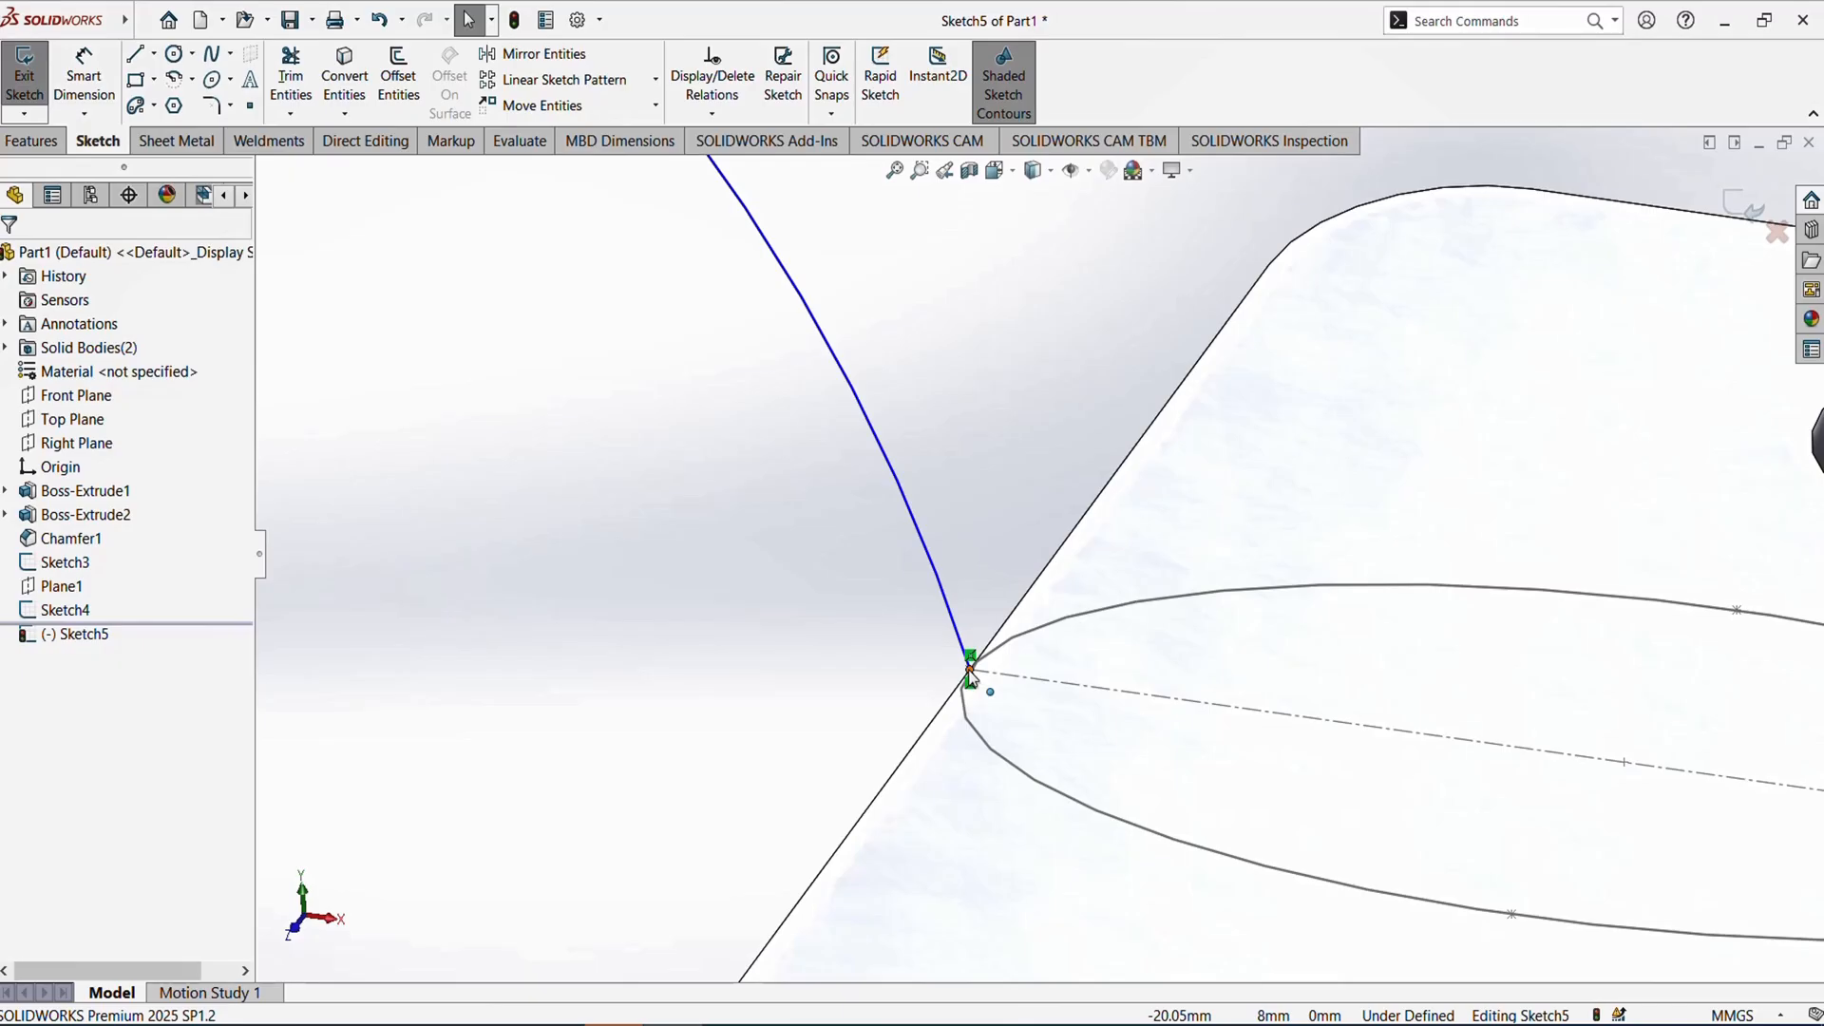
click(970, 671)
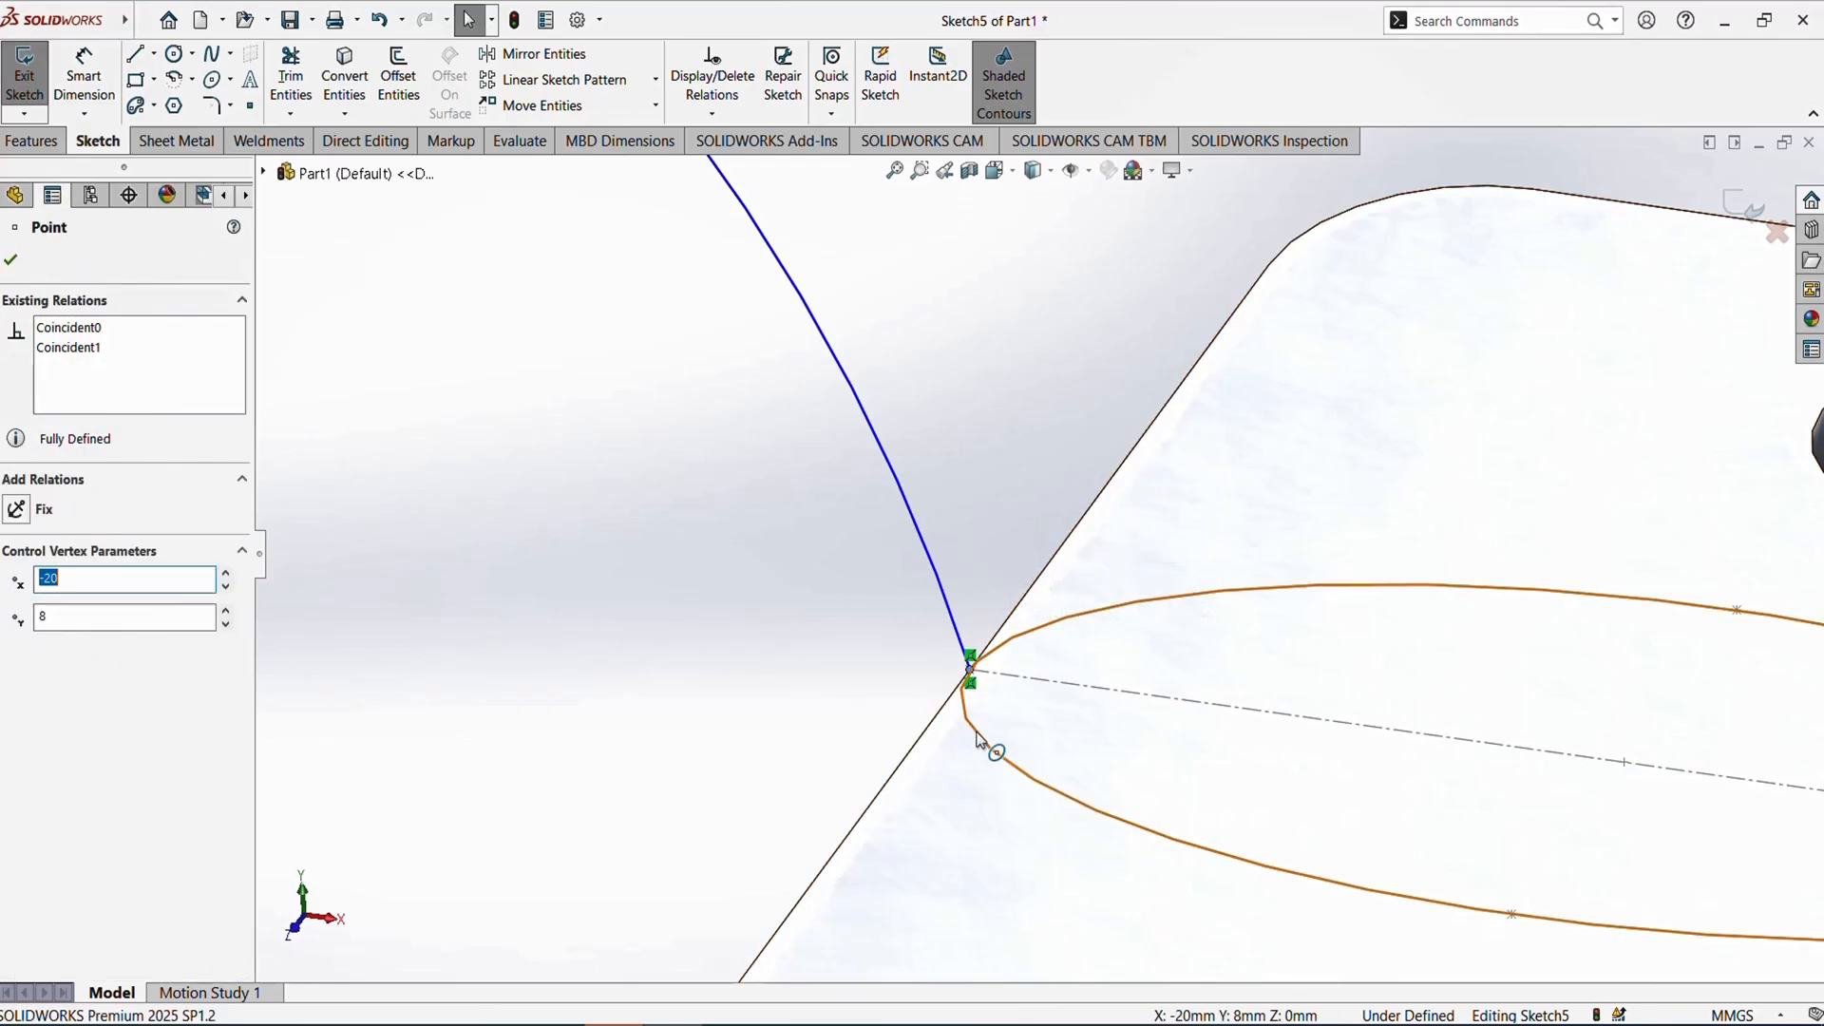
ctrl+click(980, 739)
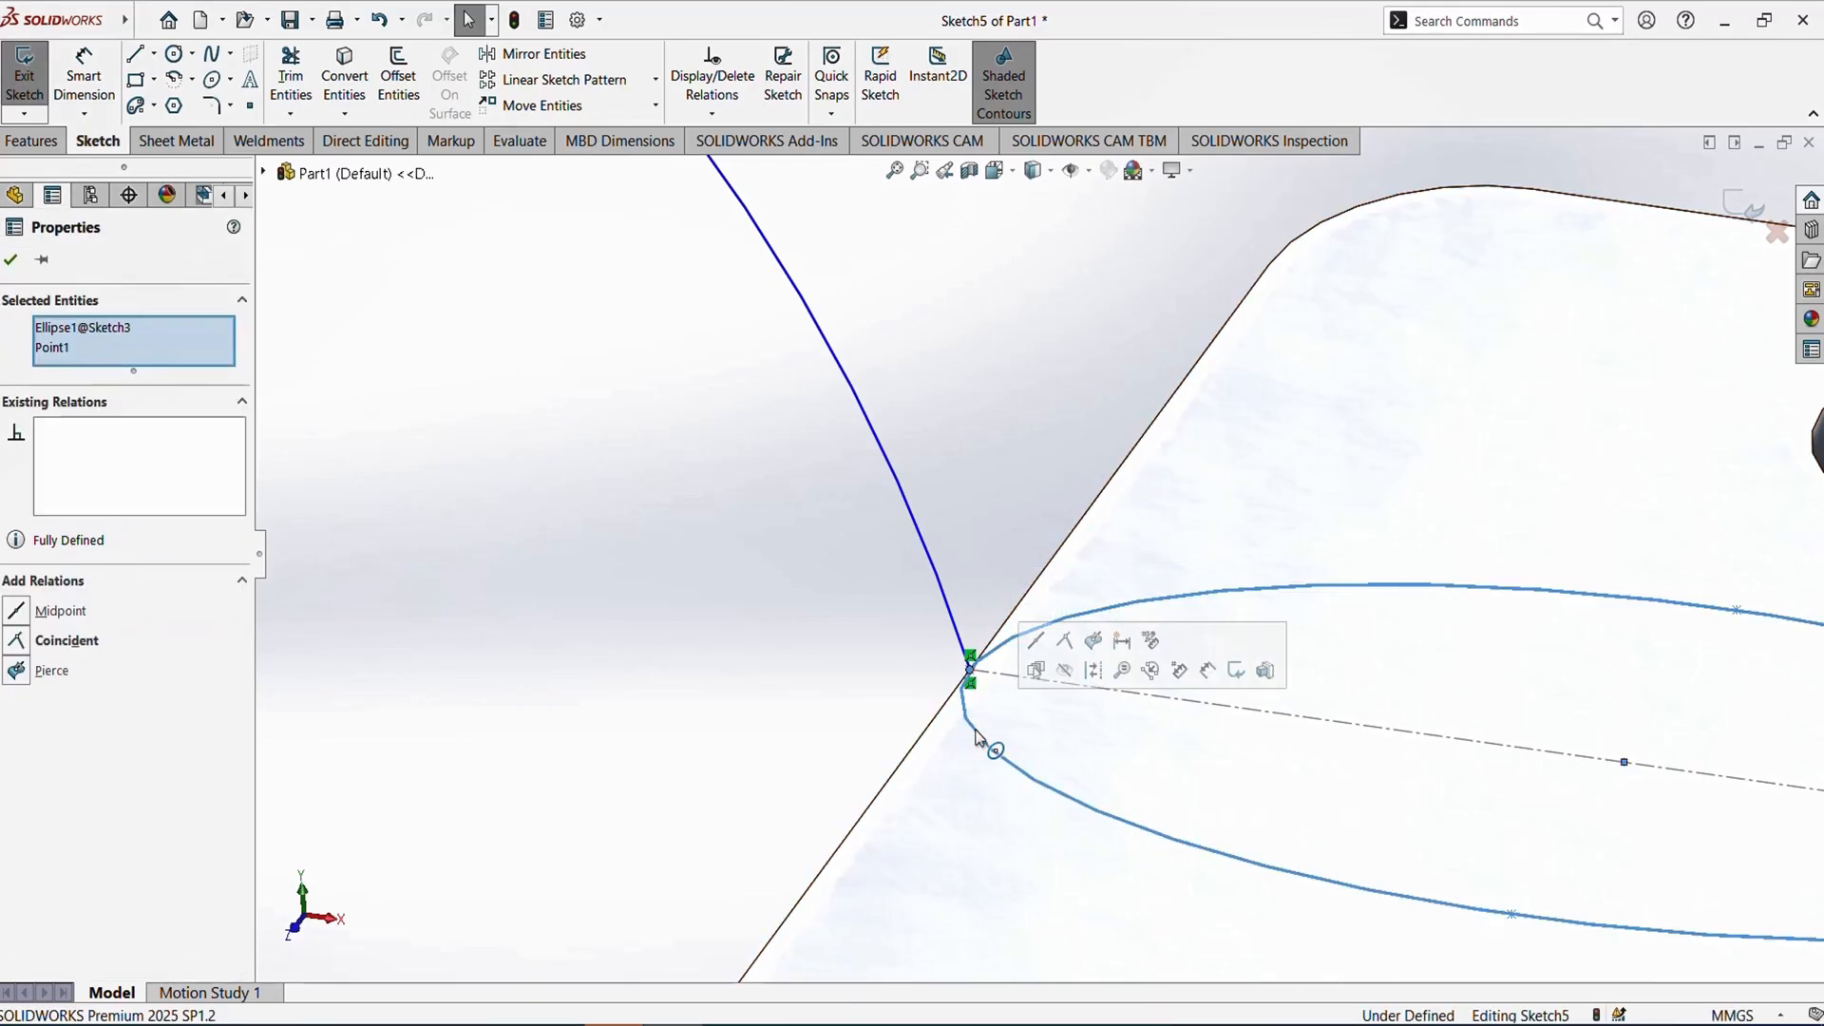
click(1092, 651)
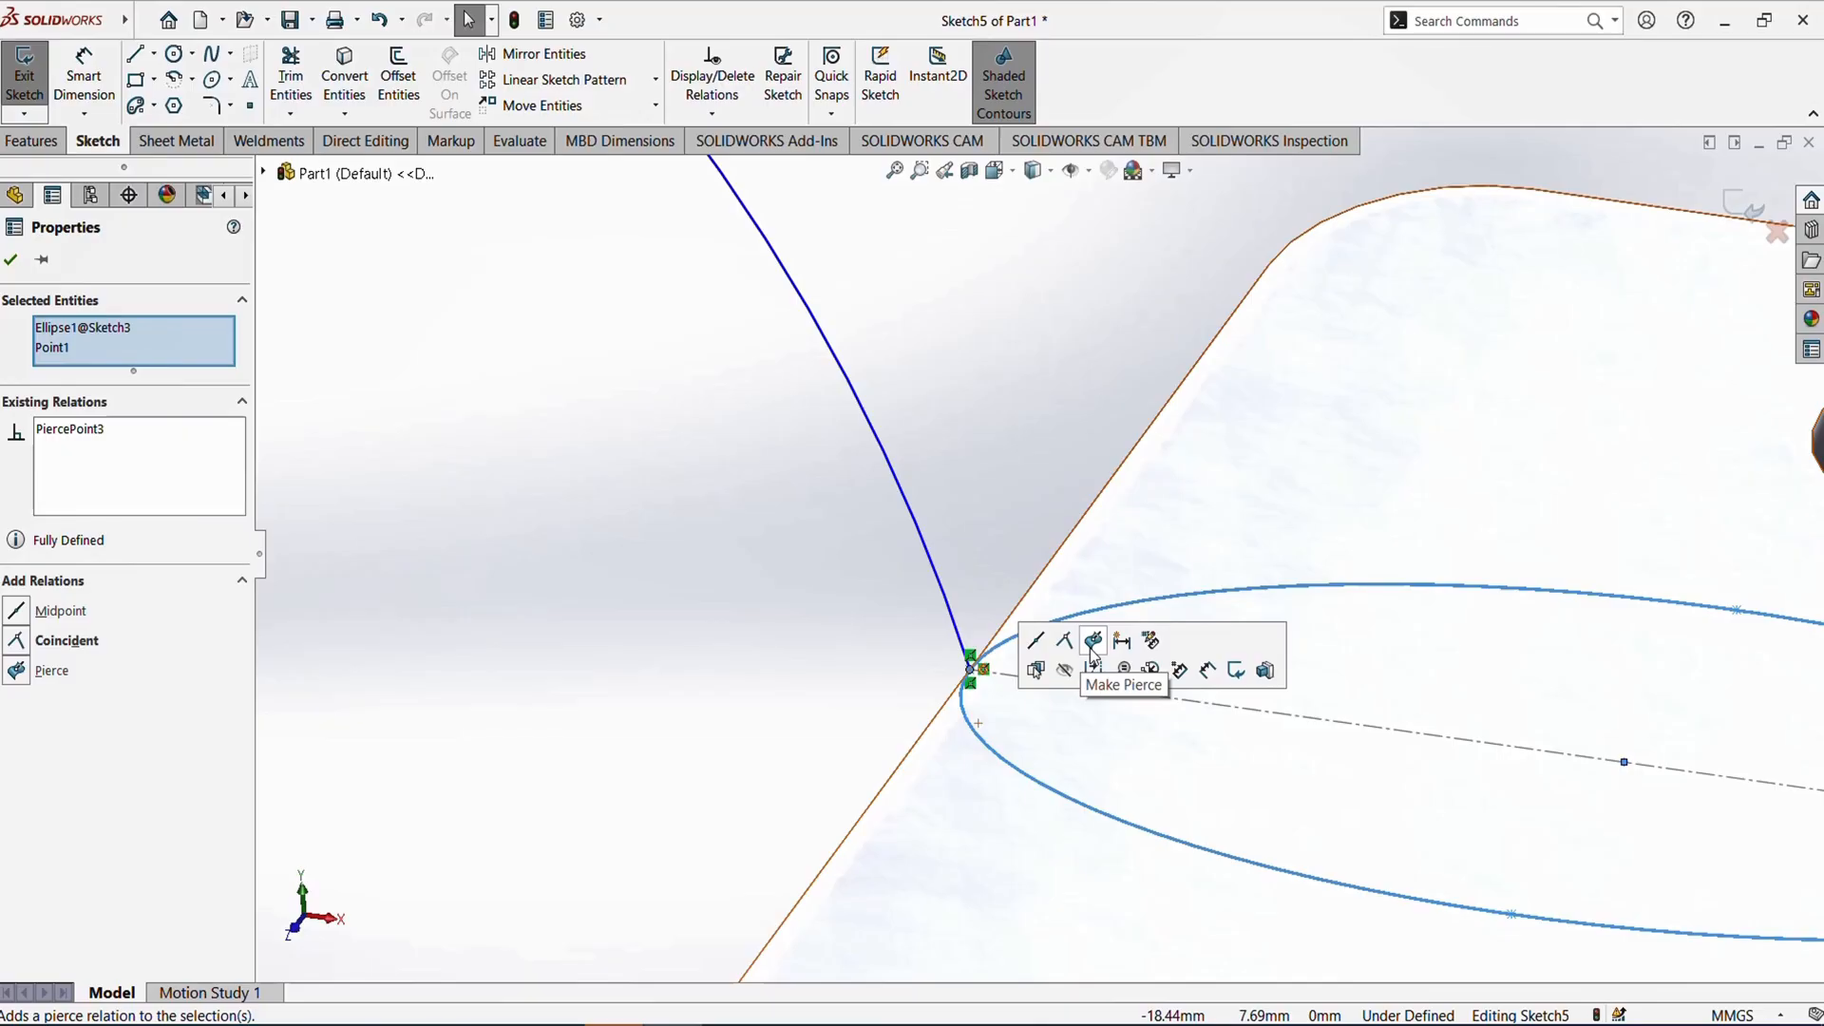
click(16, 264)
- Add a pierce relation between the arc's upper endpoint and the upright ellipse inside the ring
scroll(1076, 585, up, 9)
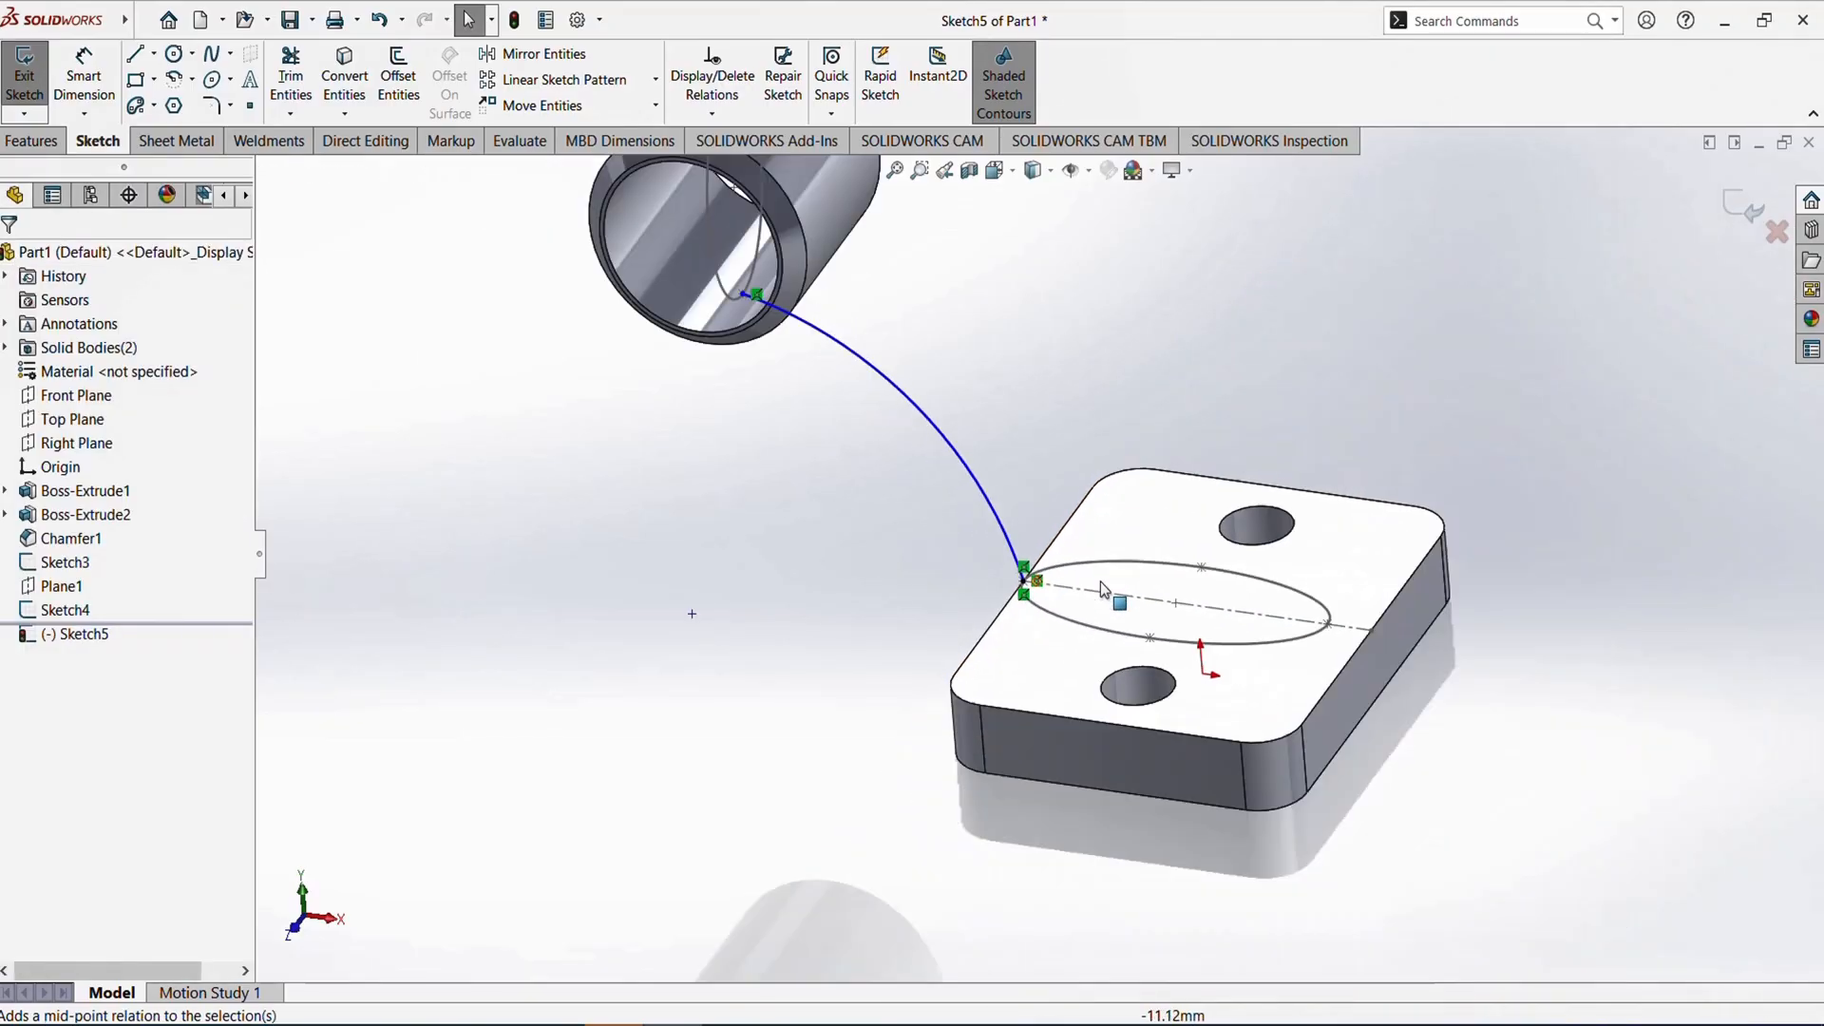
scroll(815, 309, down, 7)
scroll(925, 523, down, 6)
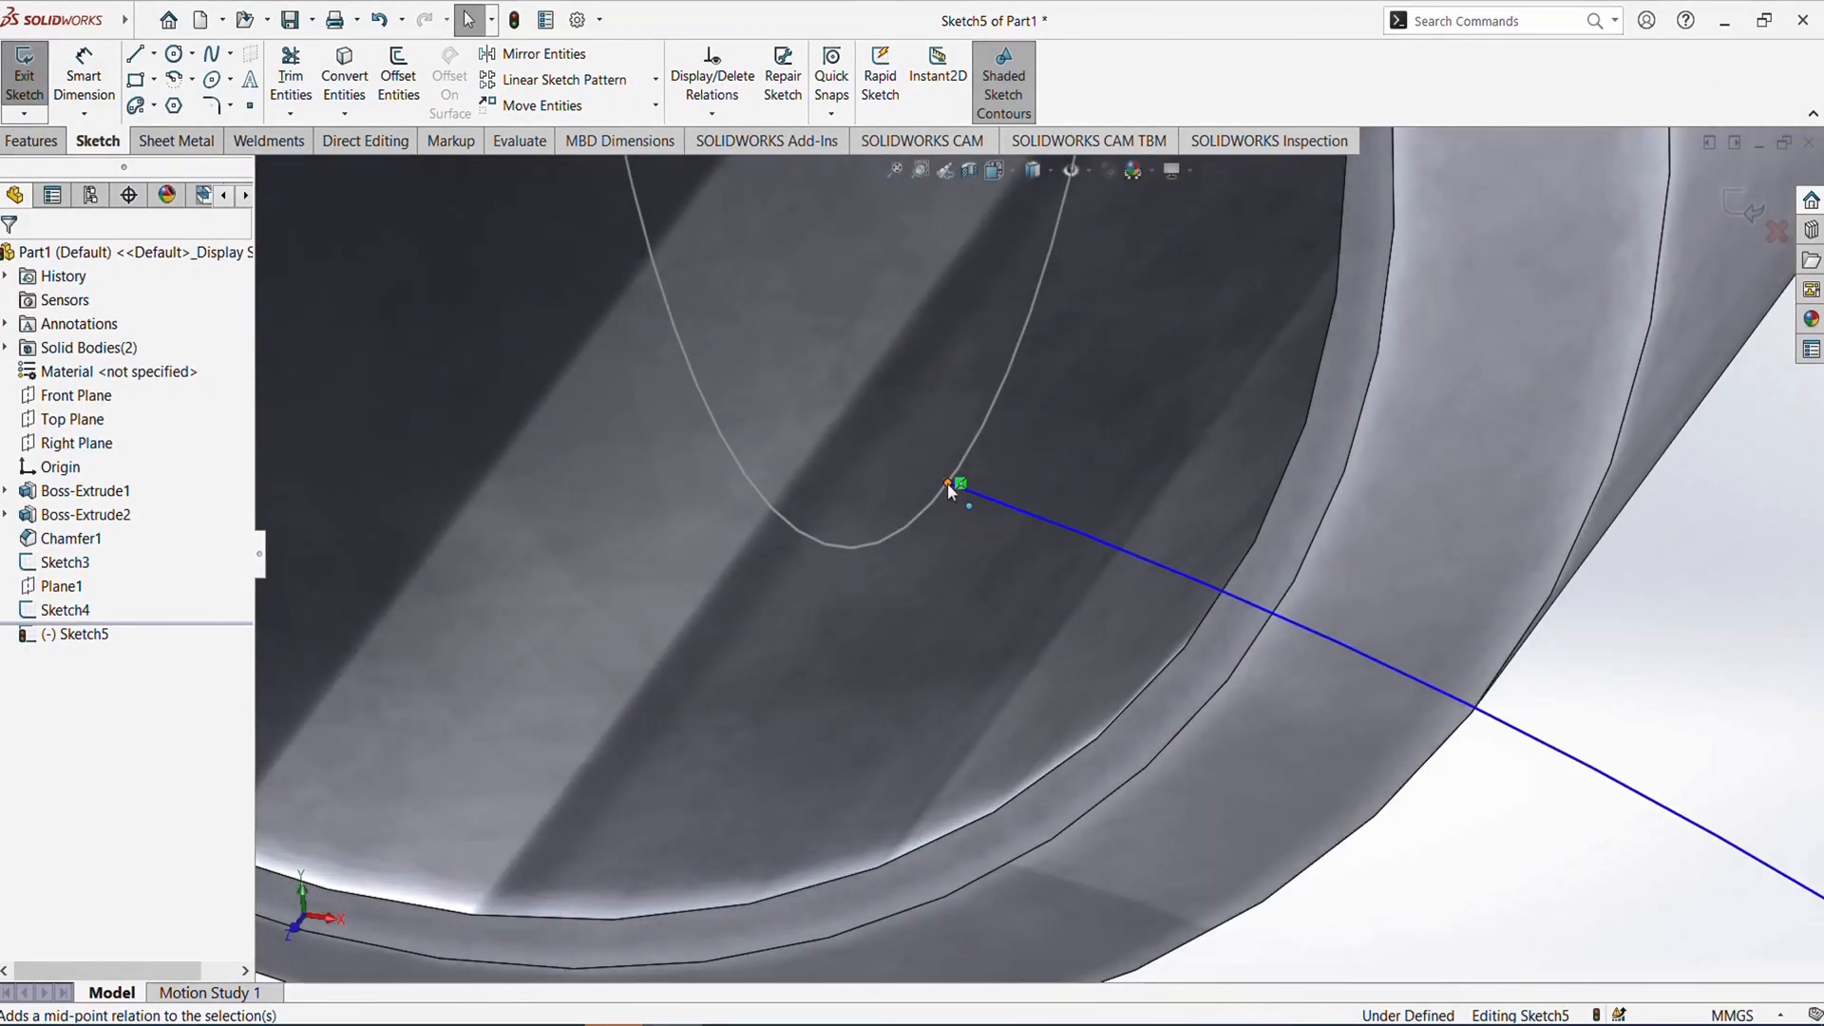
click(948, 483)
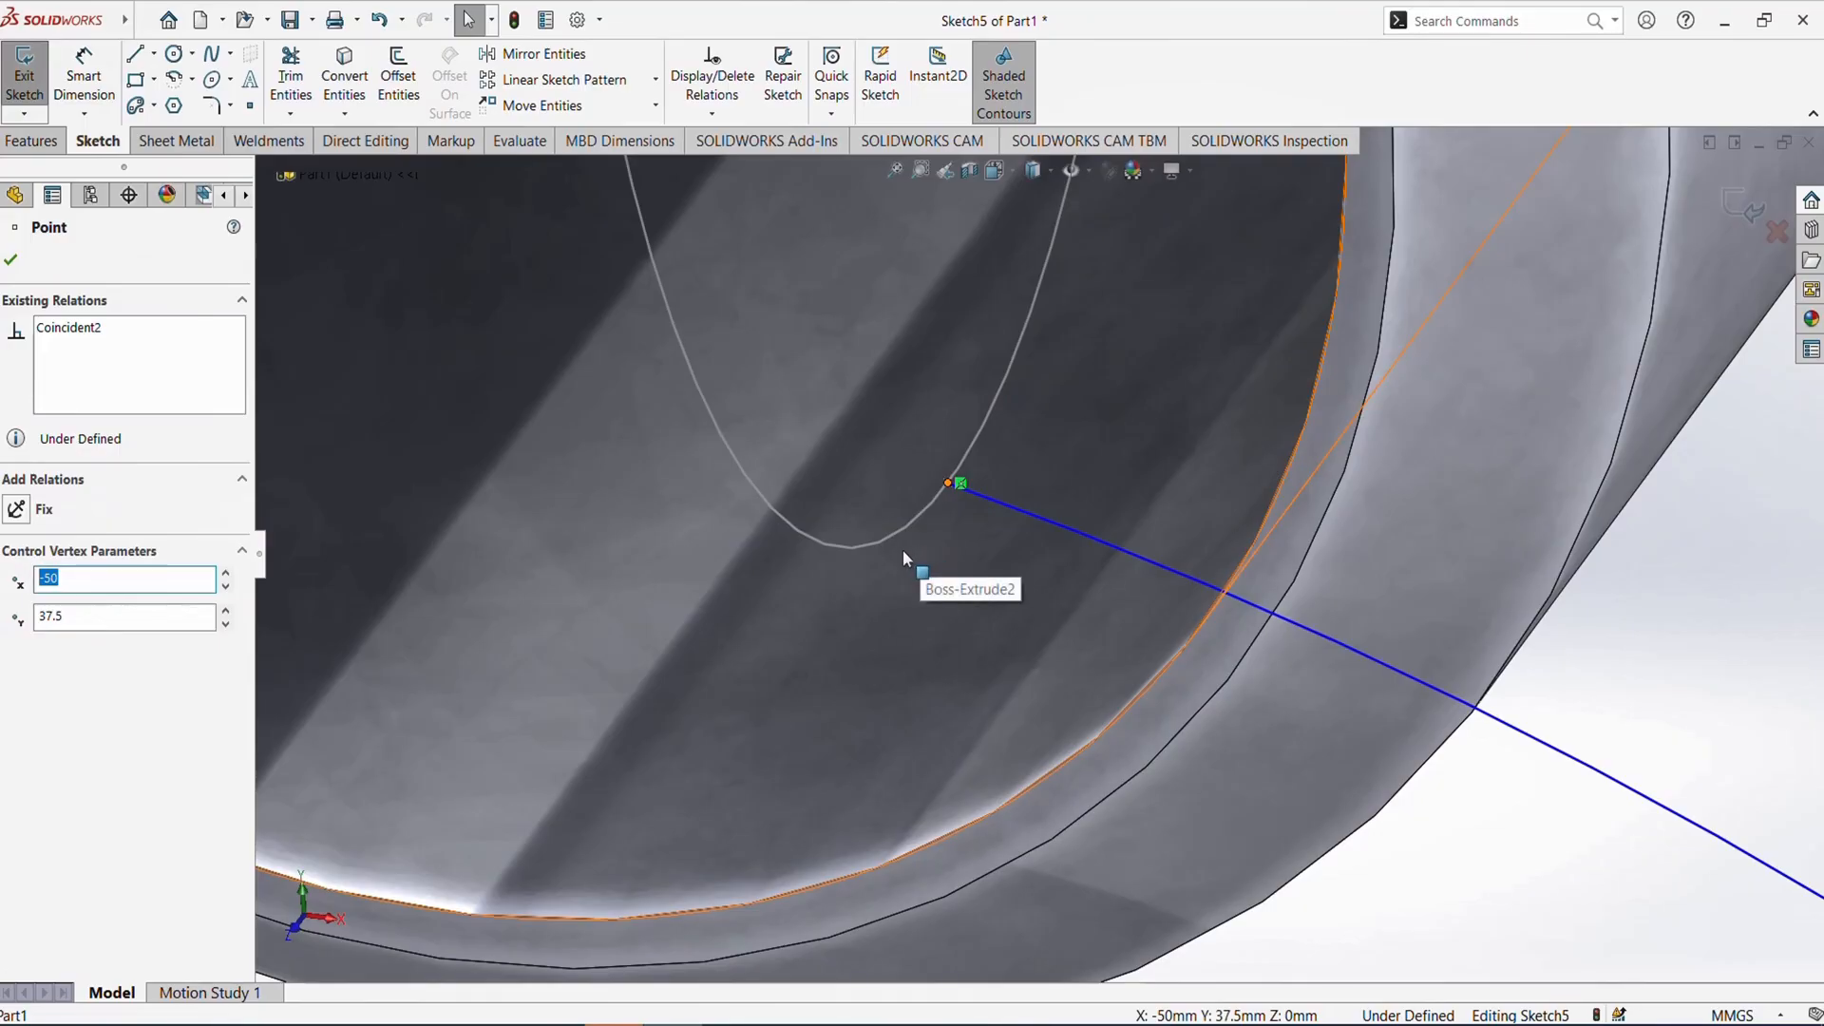
ctrl+click(897, 535)
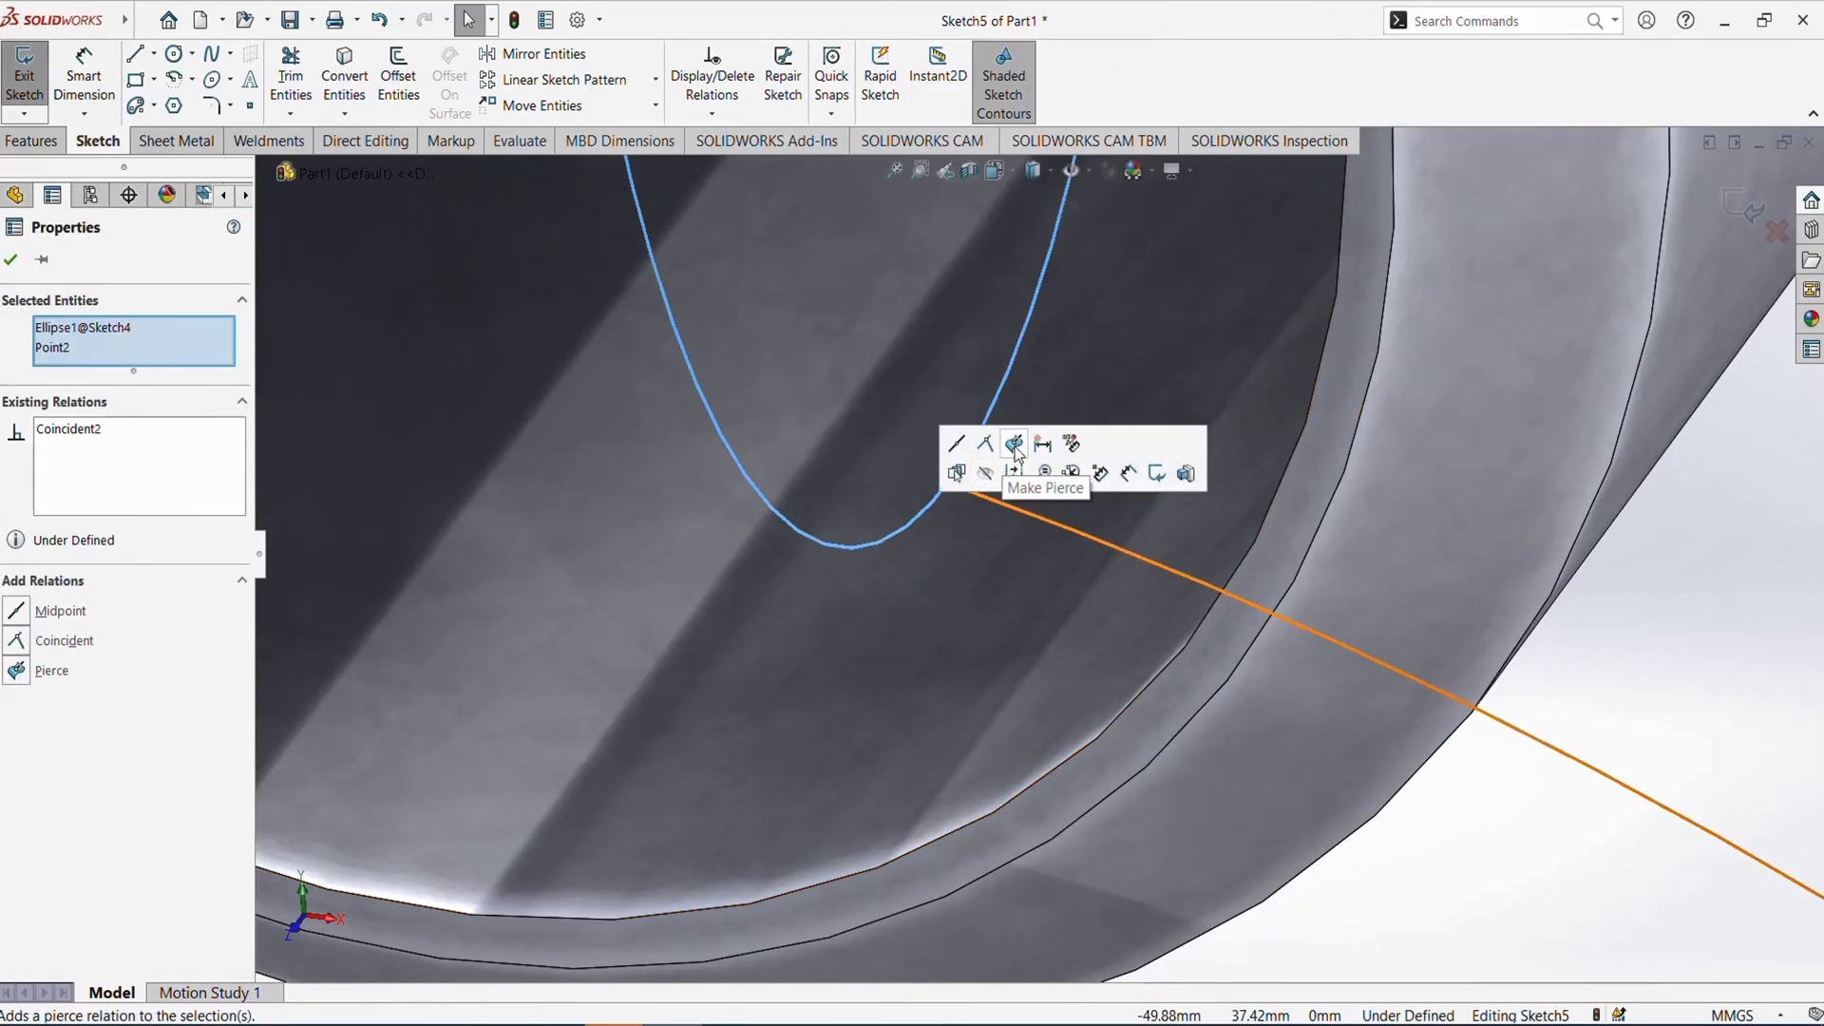
click(1014, 451)
click(11, 261)
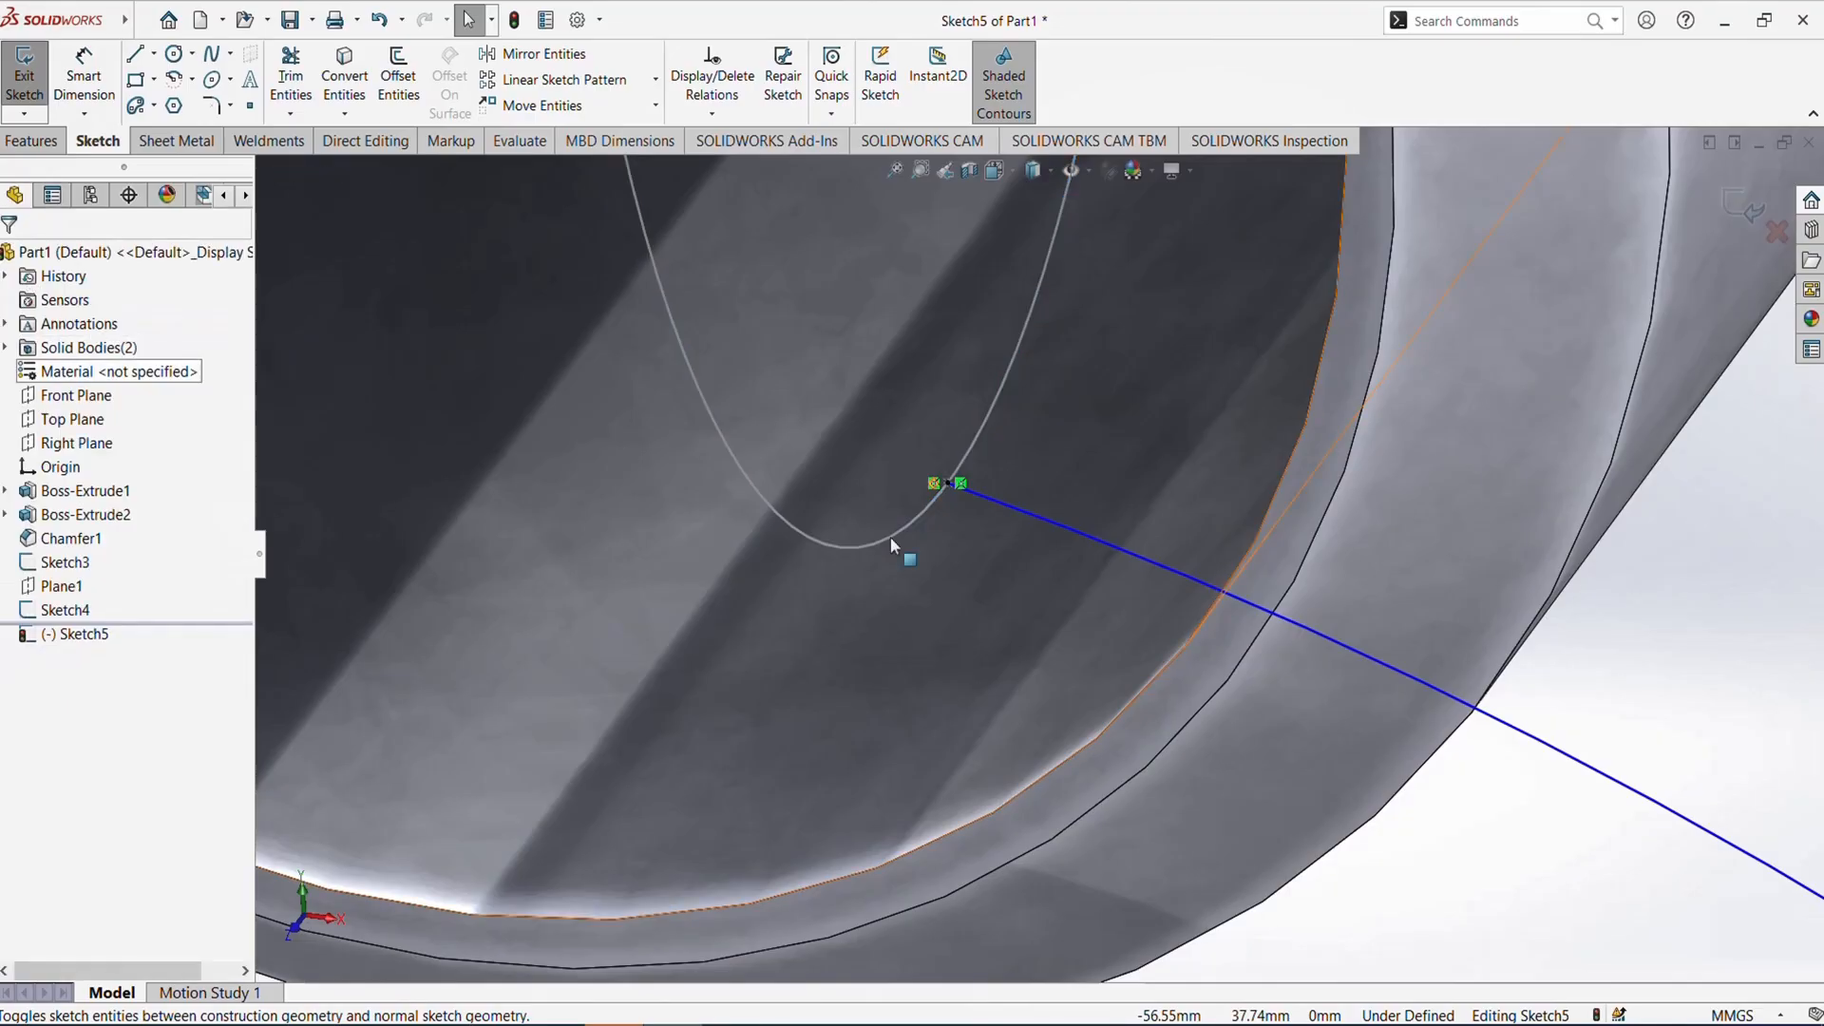
- Check the arc radii in the reference drawing and dimension the lower guide arc's radius as 50 mm
scroll(1235, 608, up, 10)
scroll(1257, 545, up, 4)
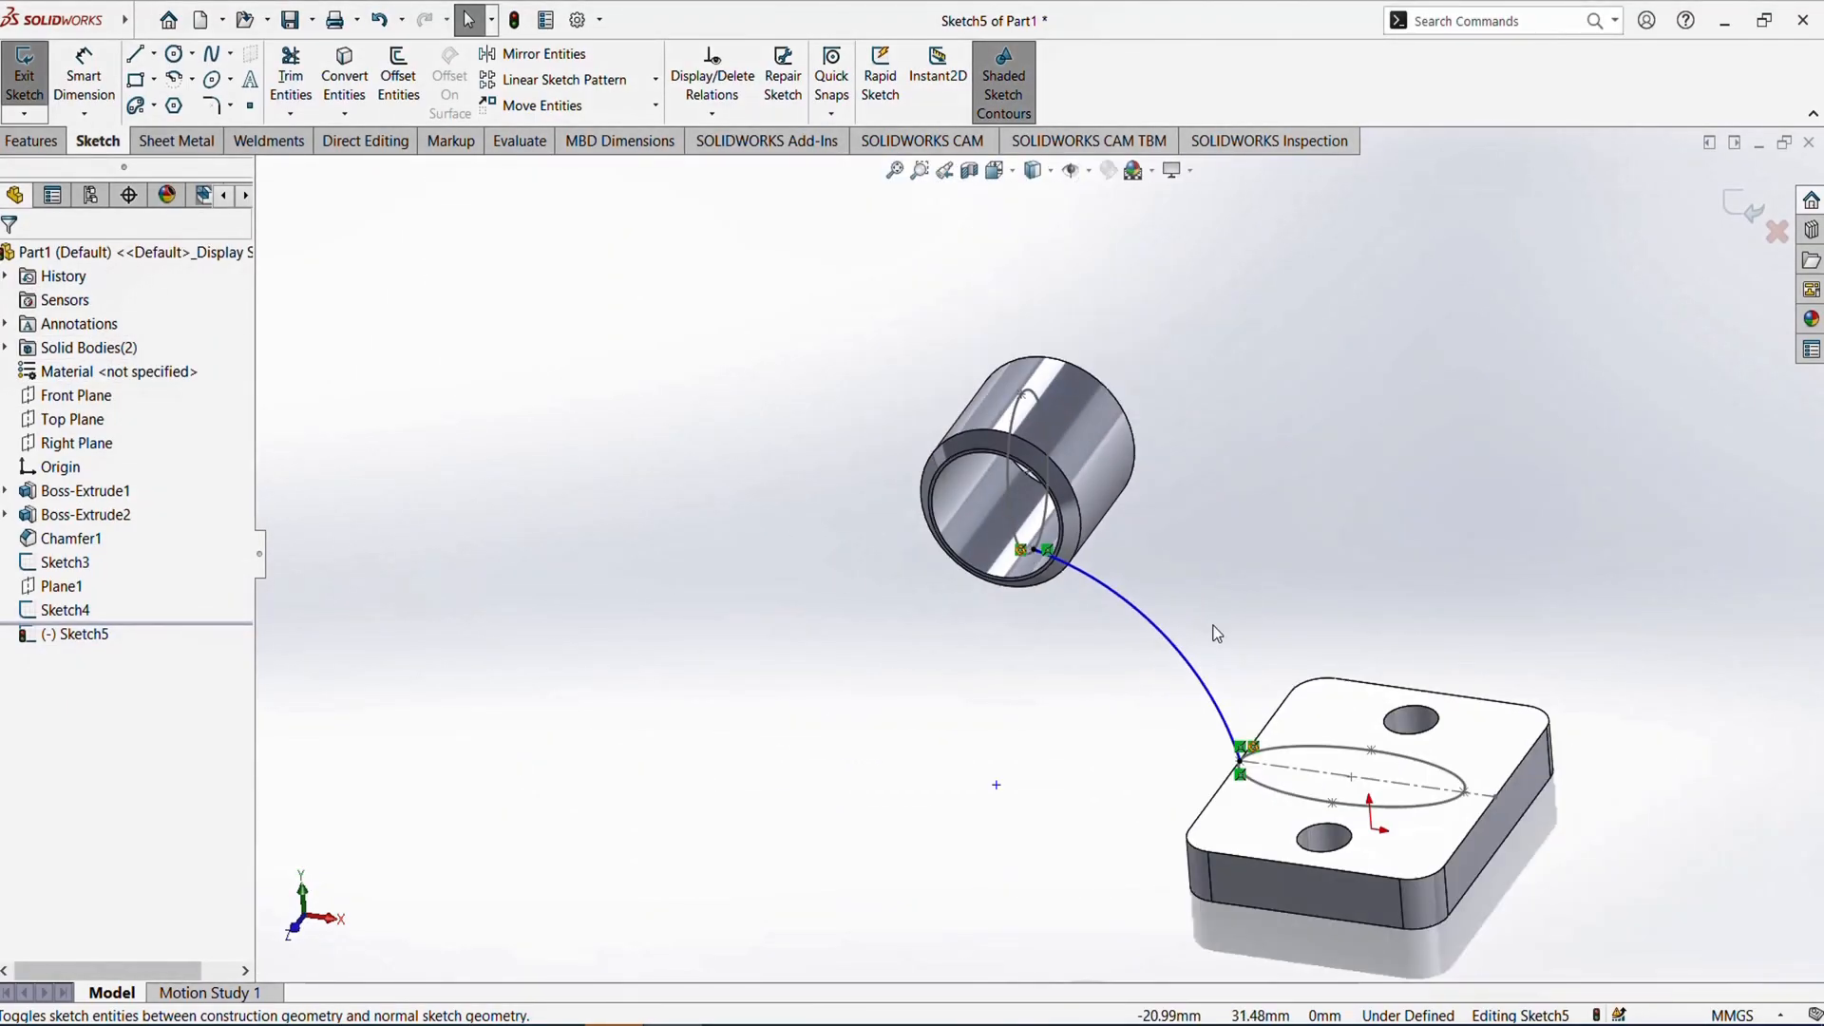
middle_drag(1213, 630, 1252, 518)
click(638, 1014)
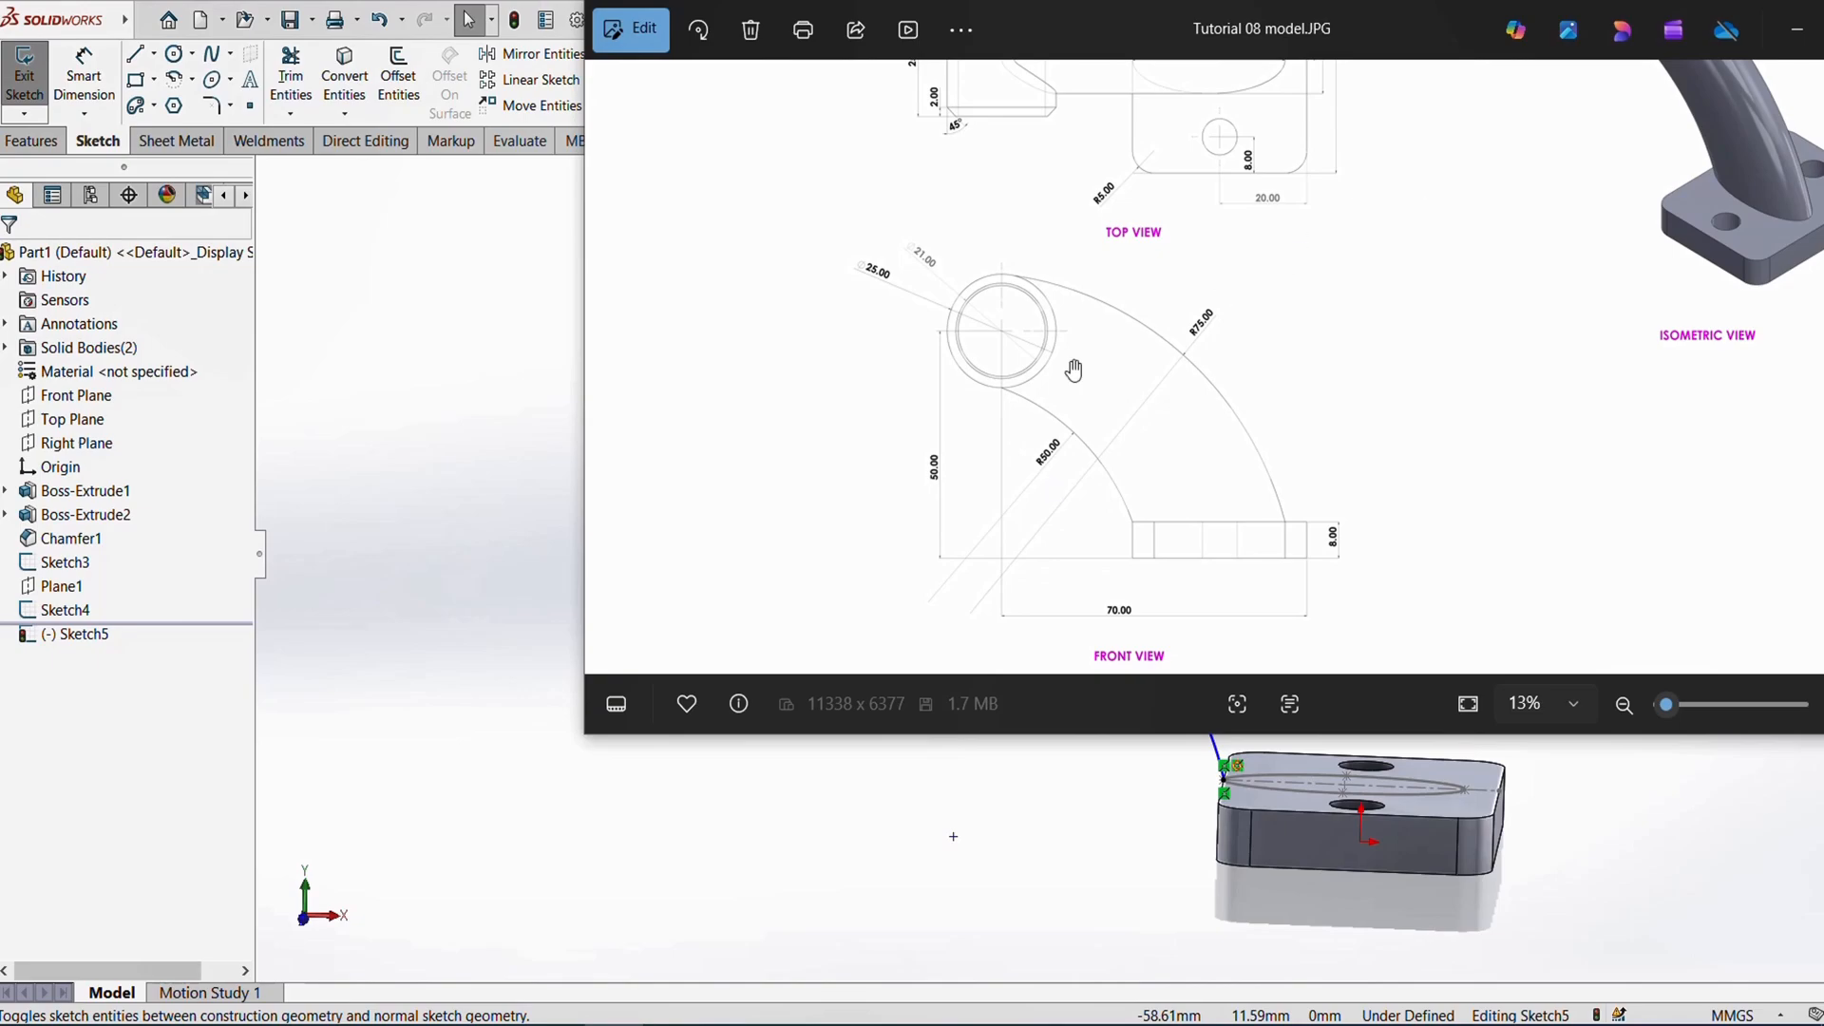
click(437, 359)
click(83, 76)
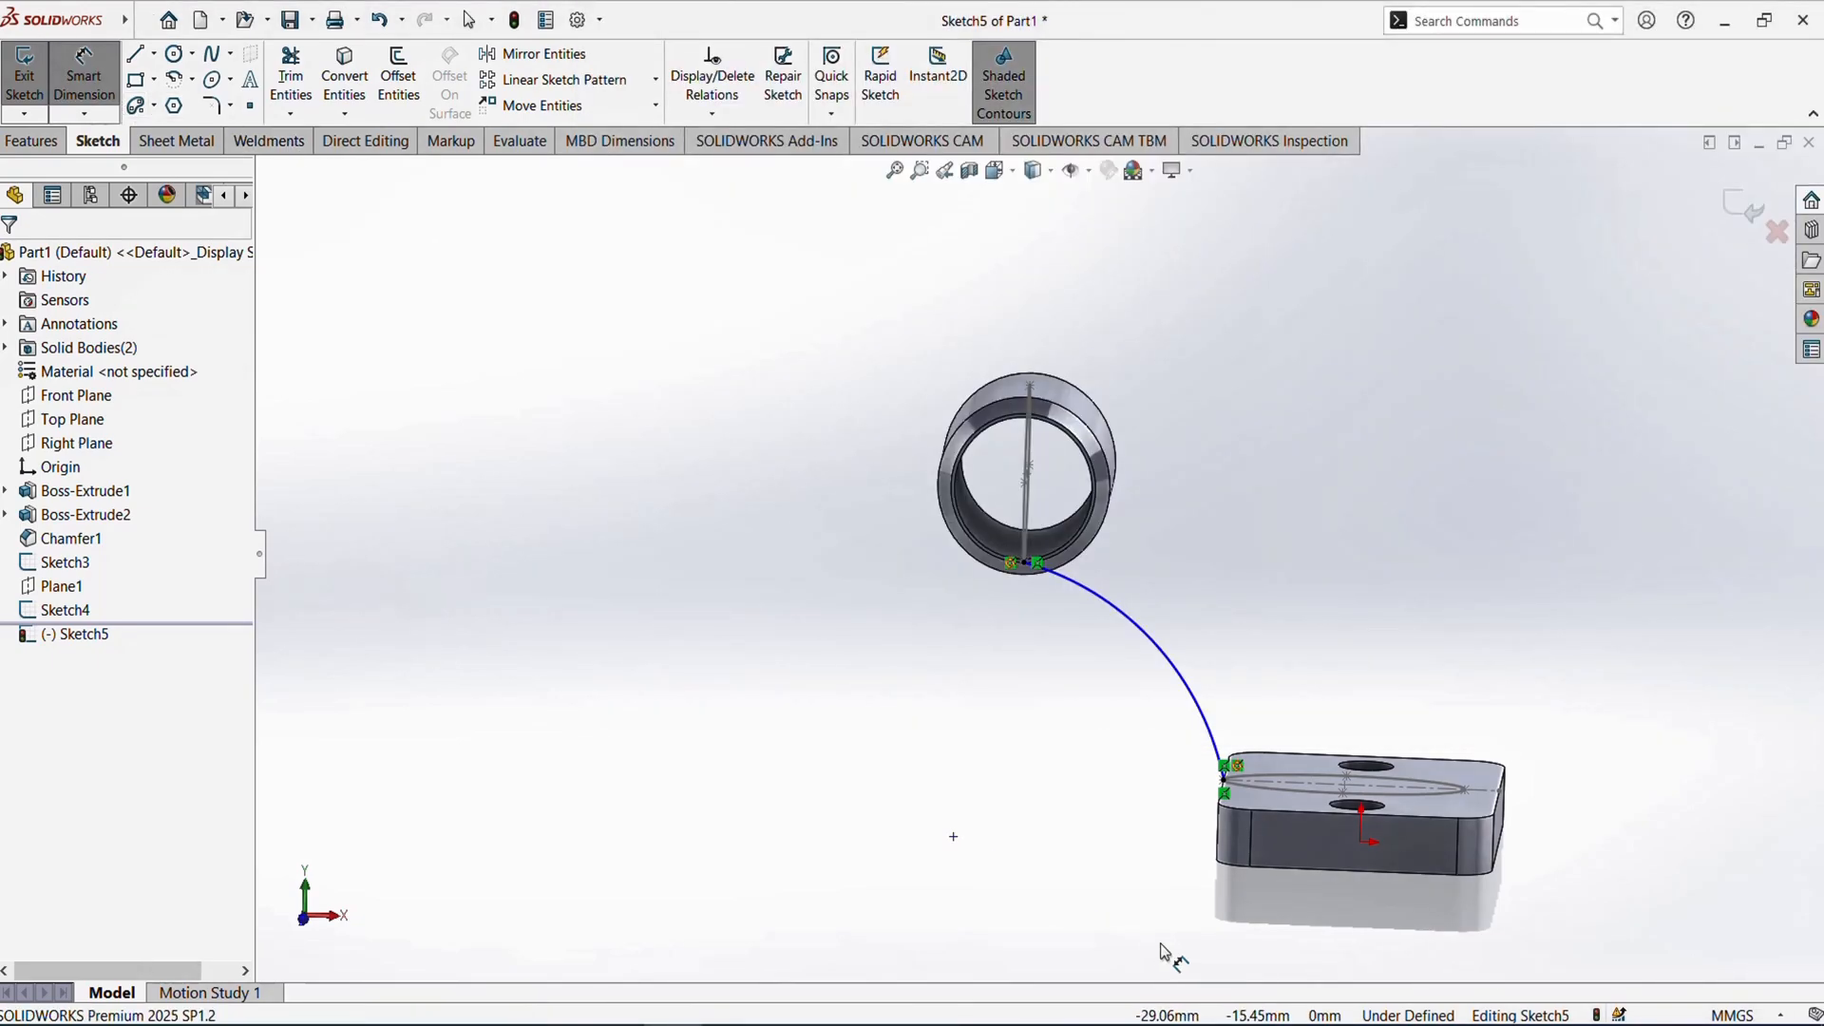
click(1152, 645)
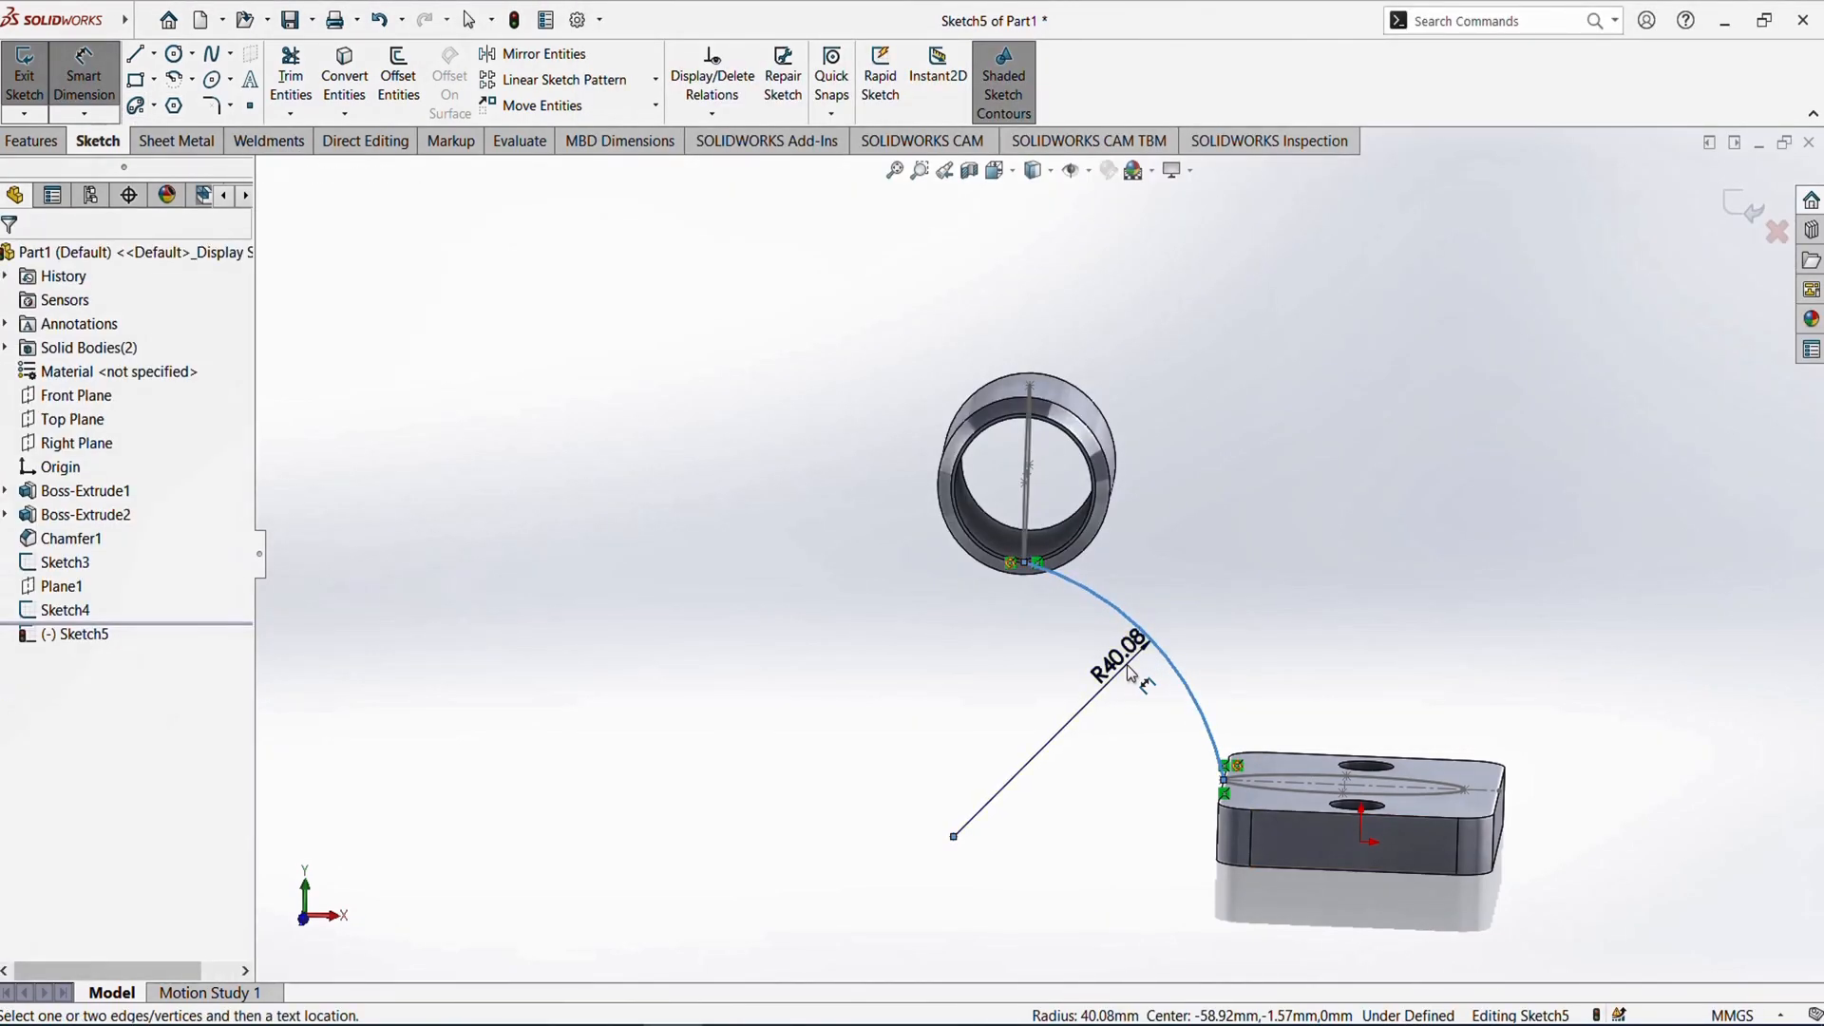
click(1083, 618)
text(50)
key(Return)
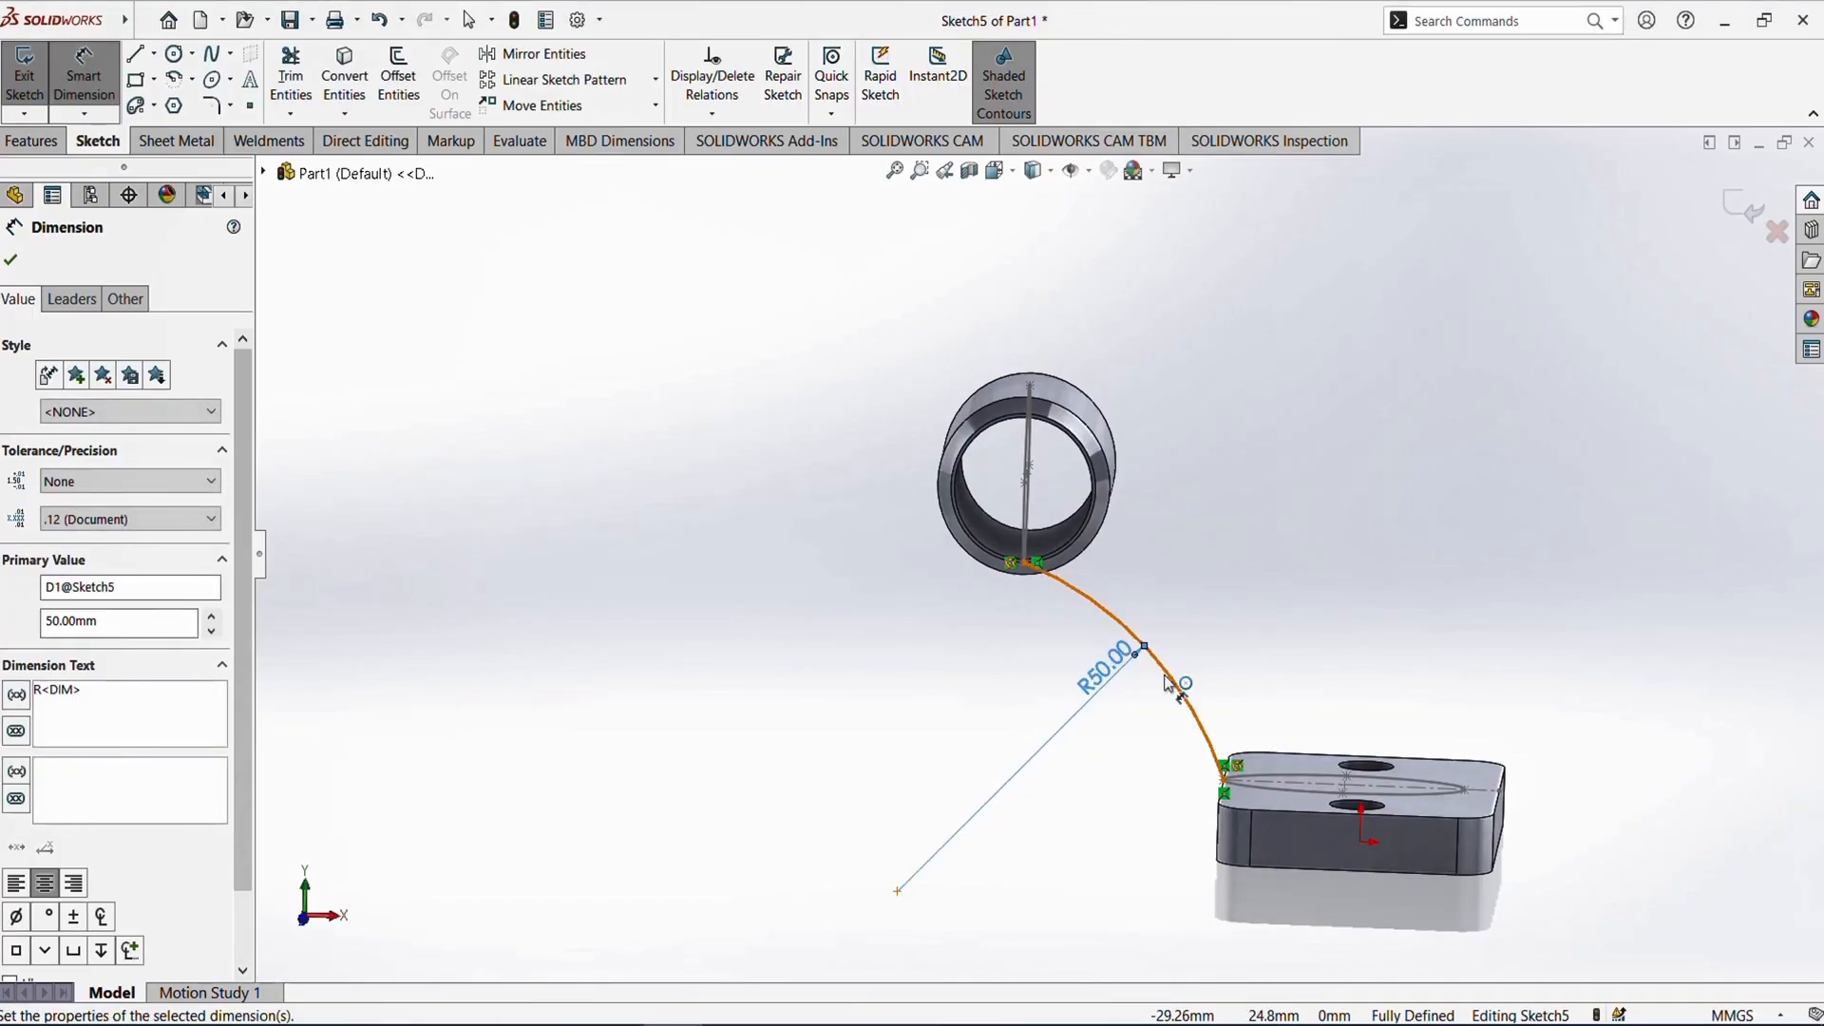
- Sketch a three-point arc from the plate ellipse's end farthest from the ring to the upright ellipse's top, bulging upwards, radius about 81 mm
middle_drag(1178, 690, 1187, 644)
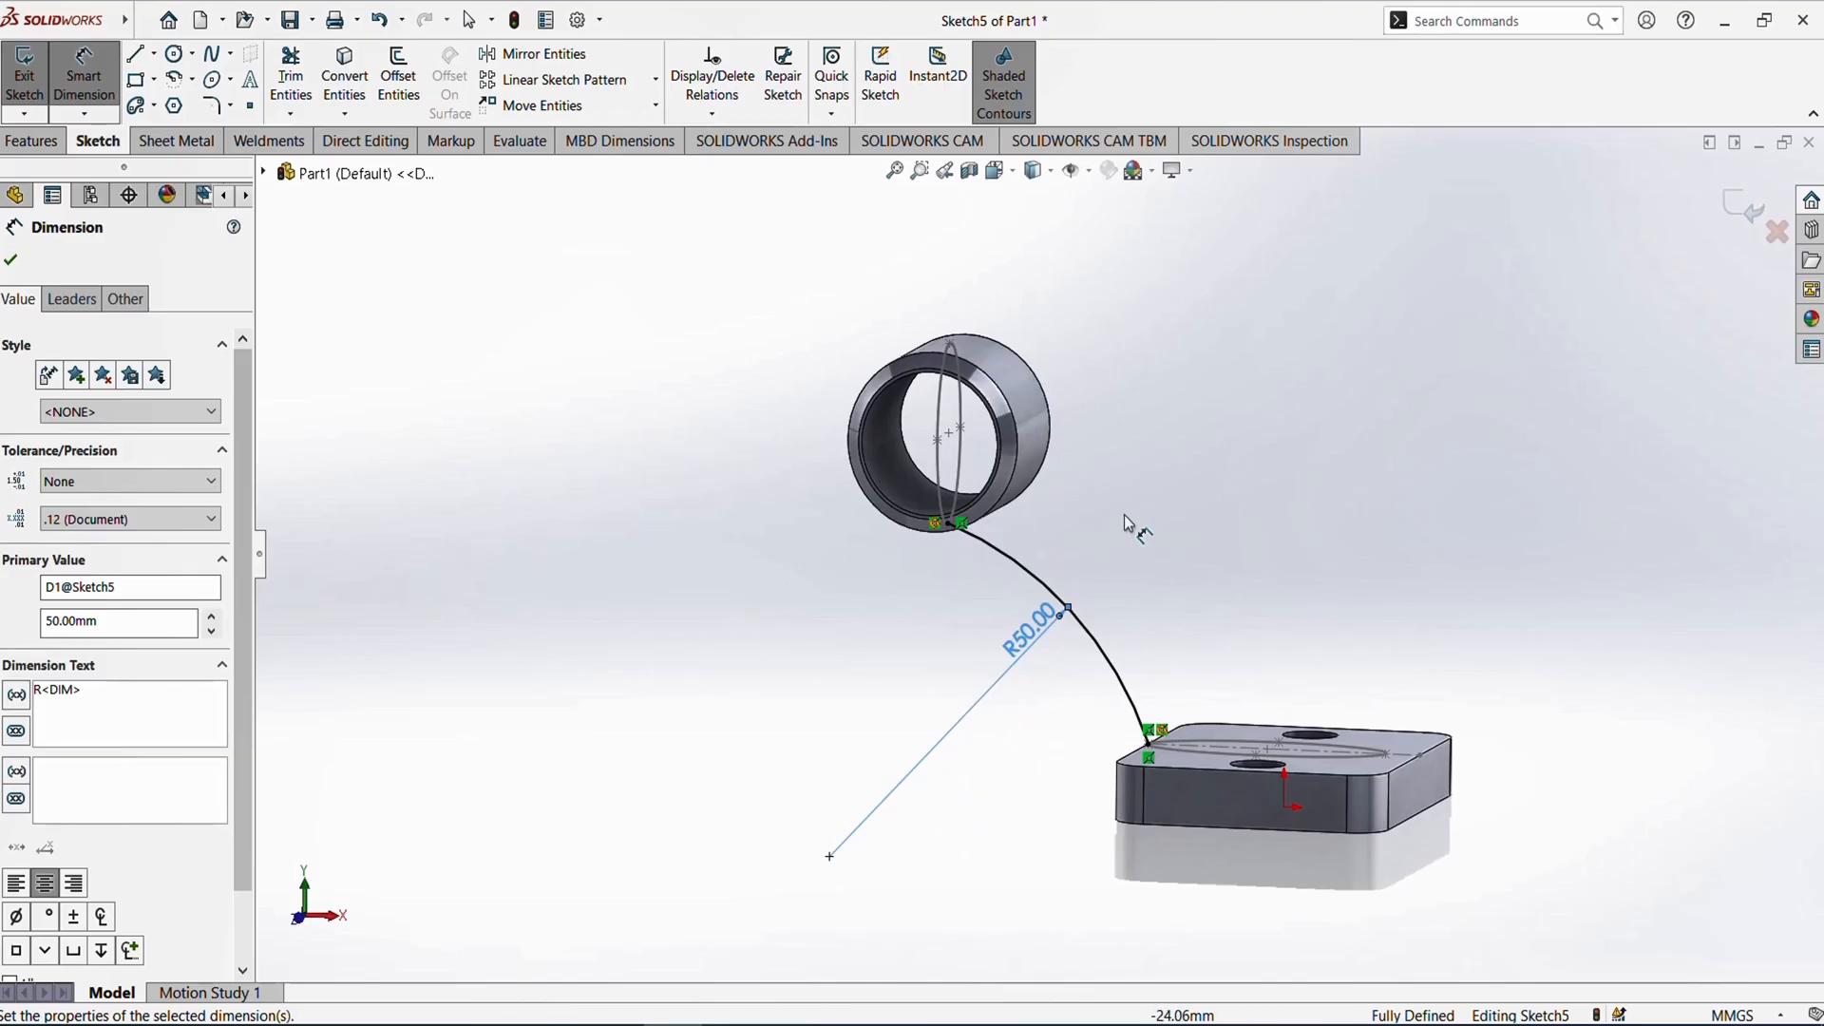
mouse_move(1119, 521)
middle_down()
mouse_move(1188, 596)
mouse_move(1067, 505)
mouse_move(1126, 543)
middle_up()
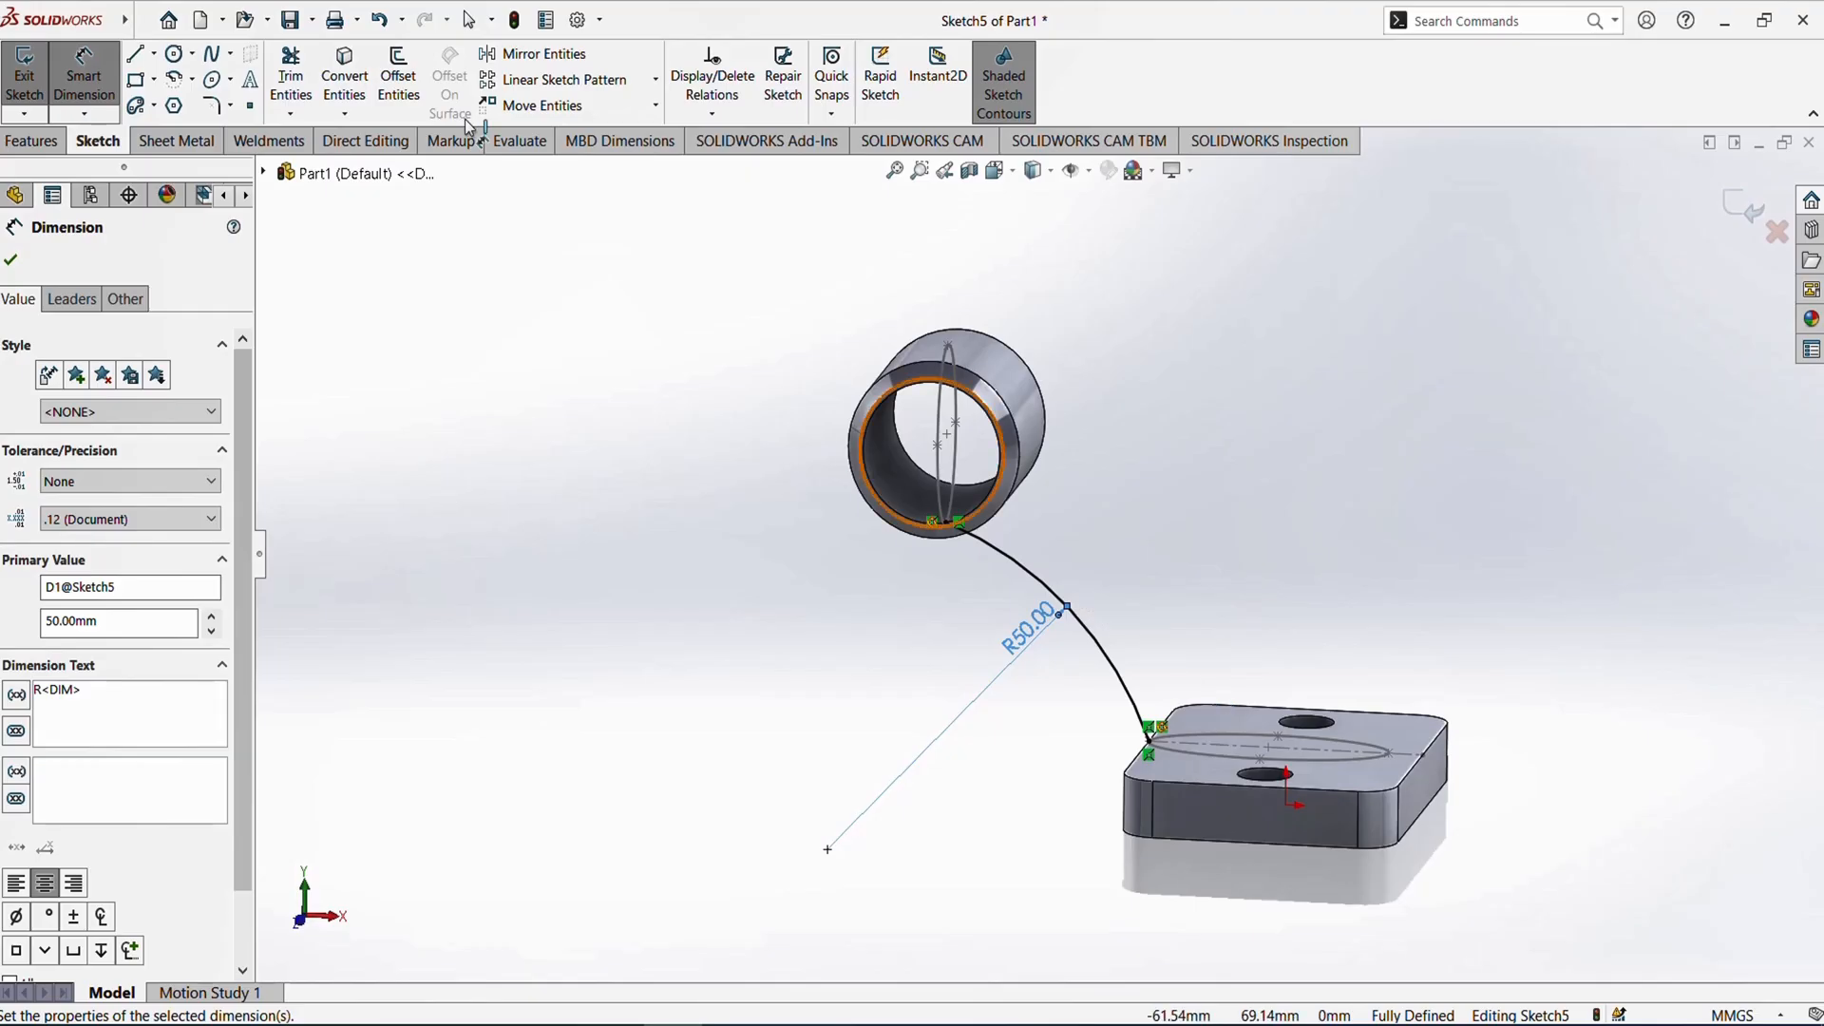
click(172, 80)
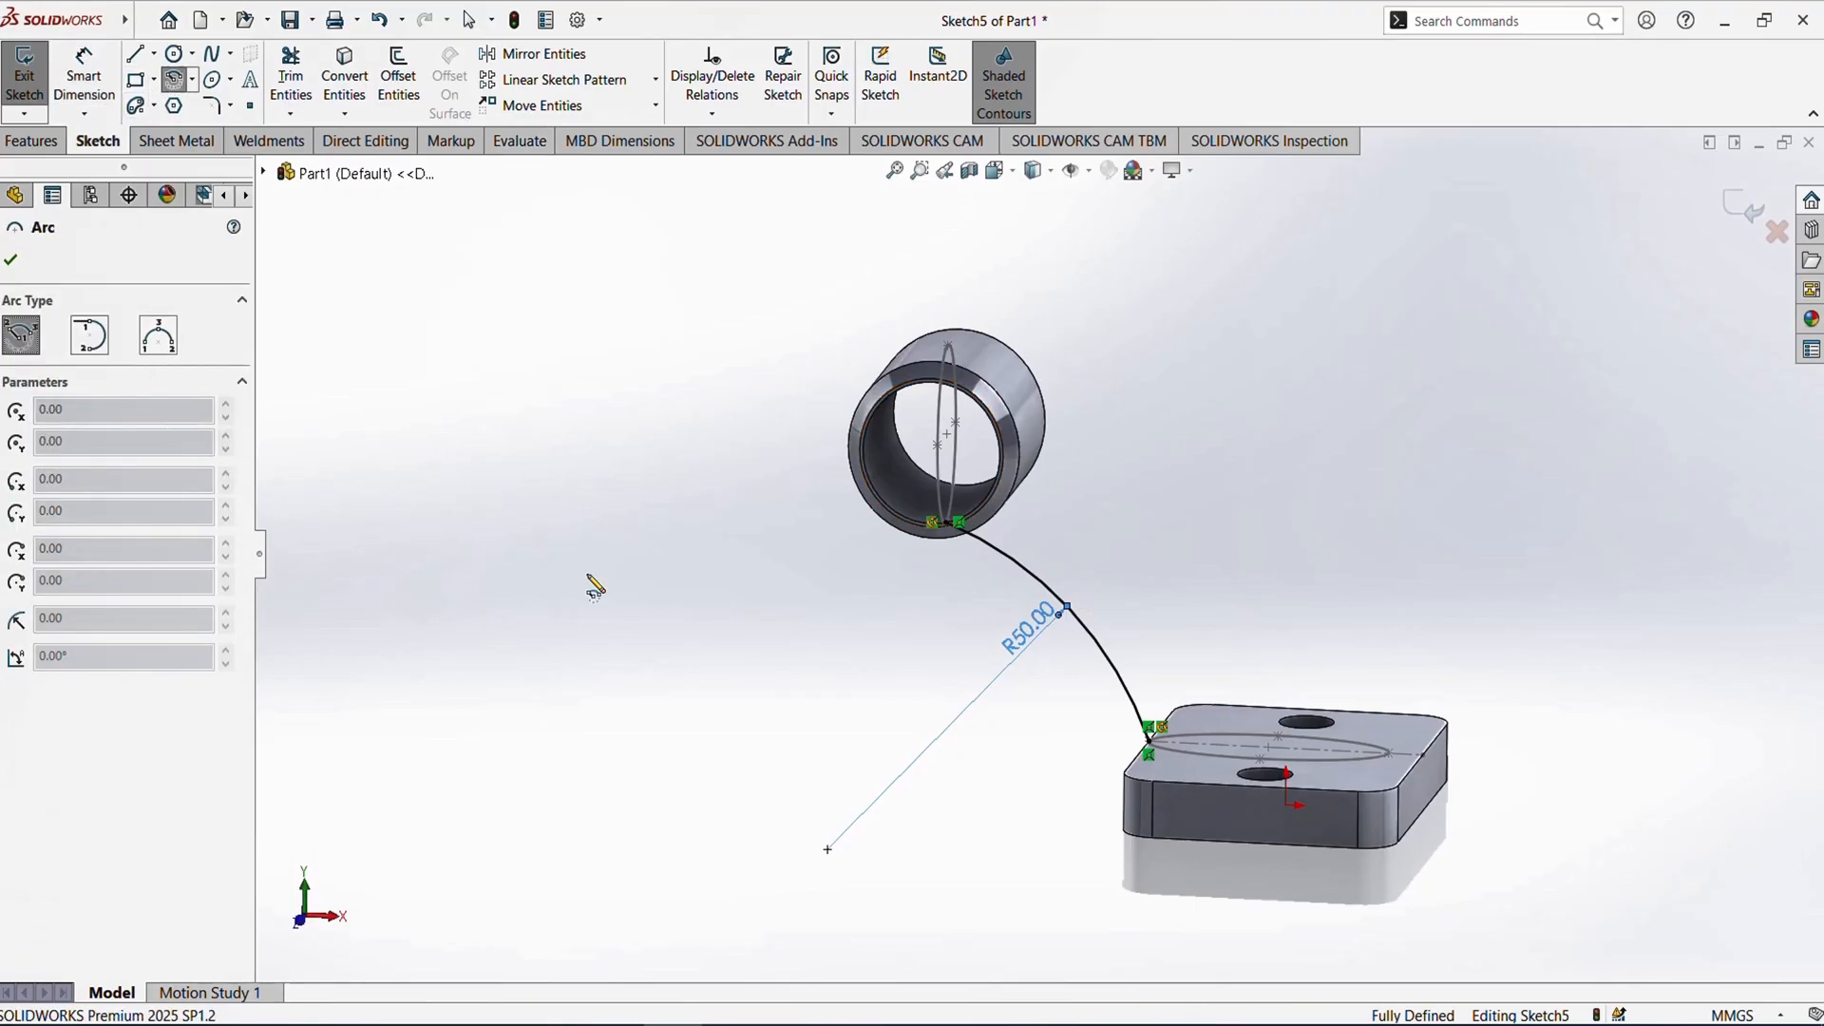
key(space)
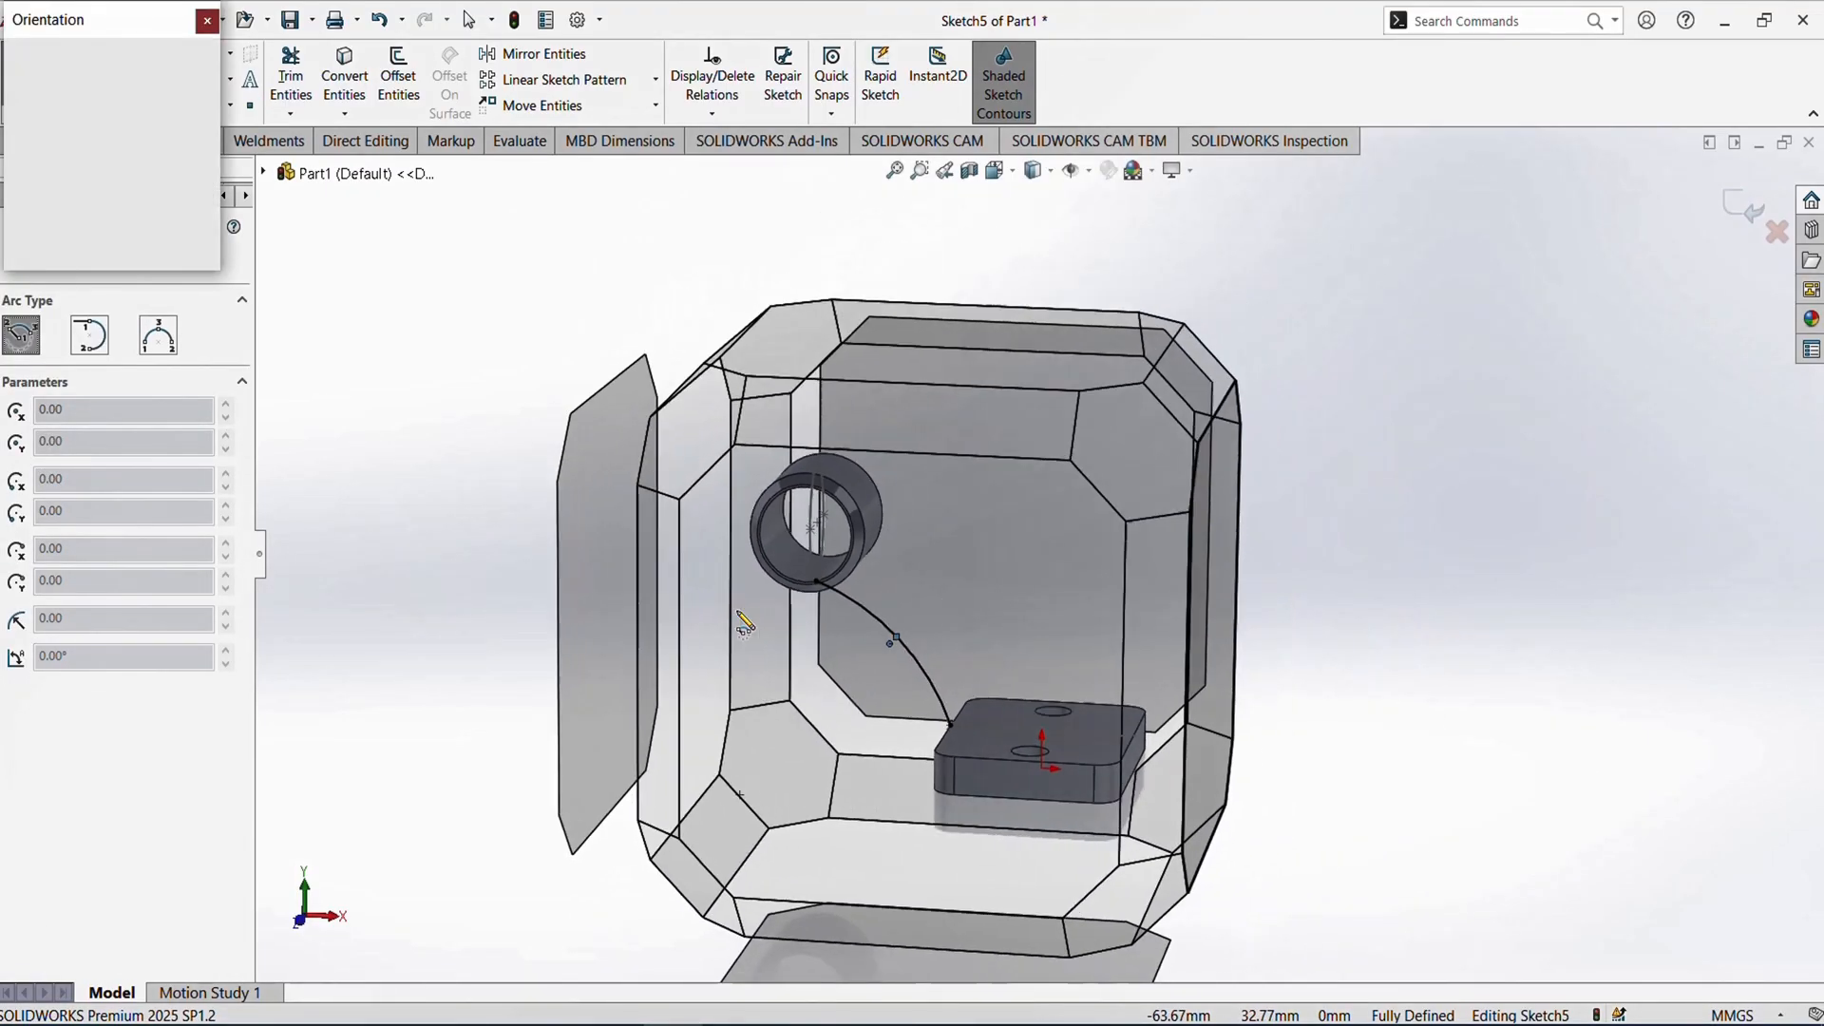
click(841, 638)
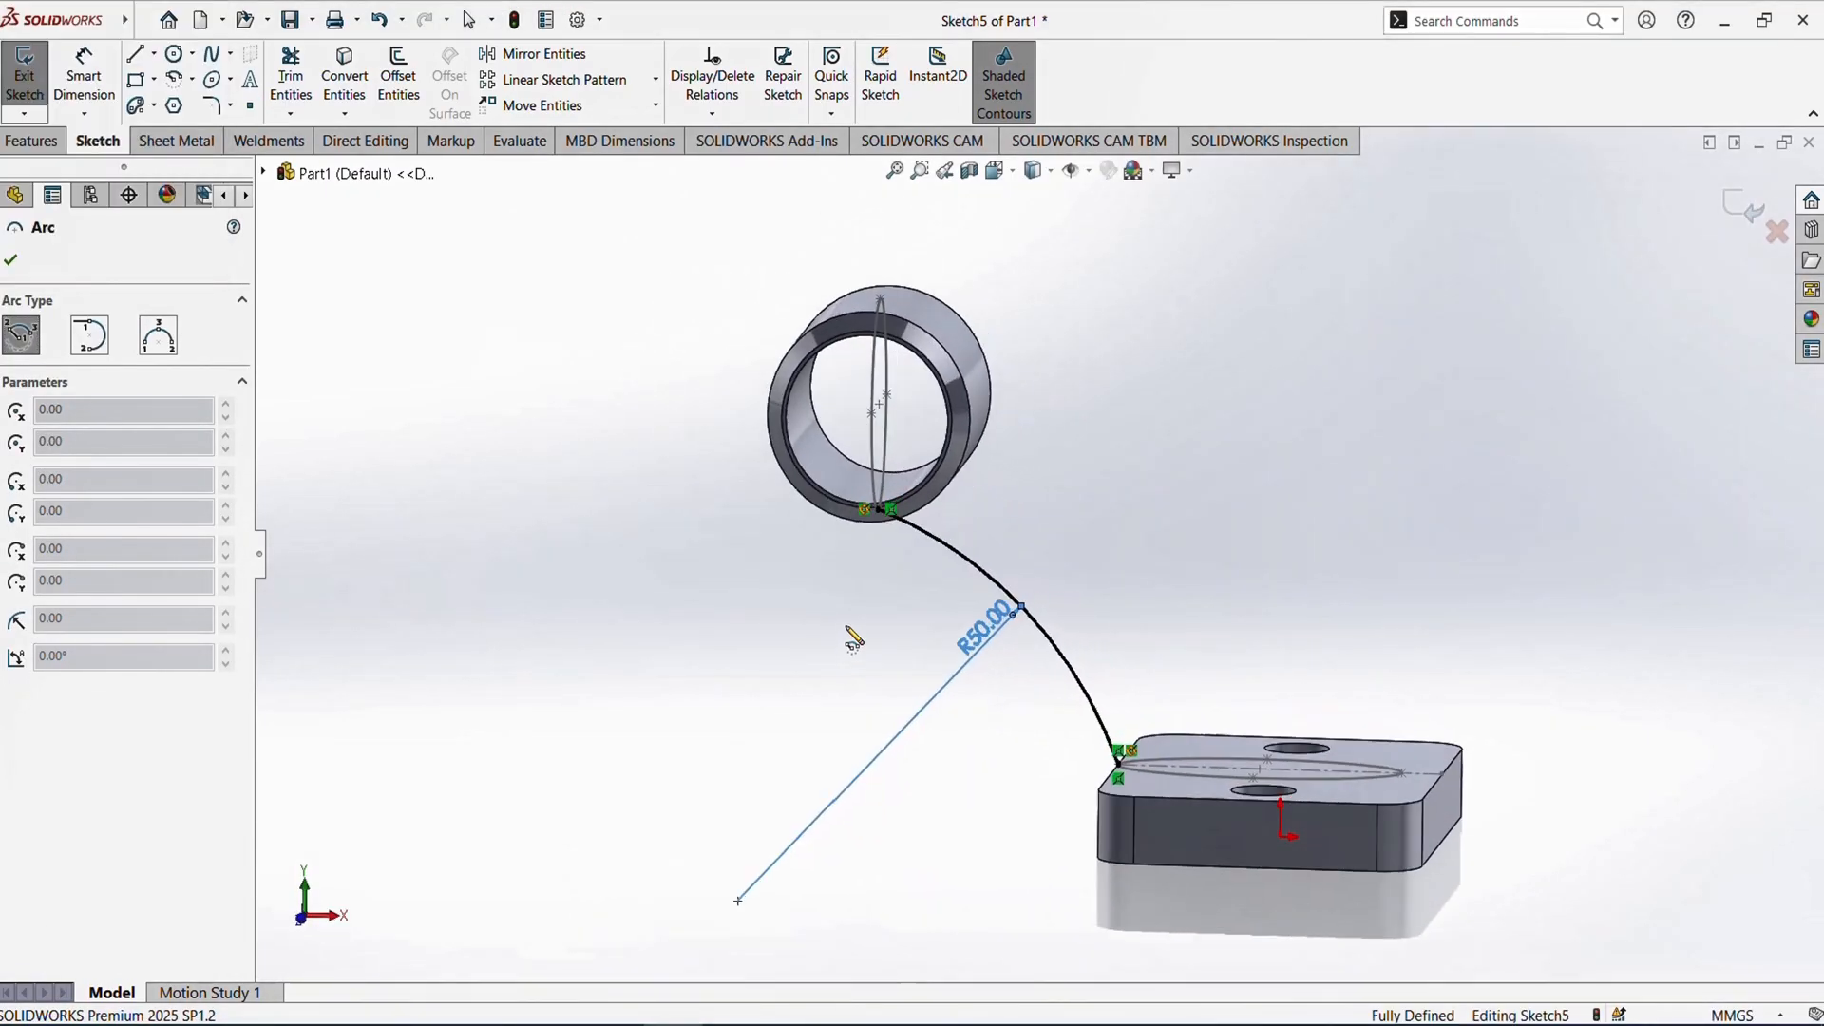
click(160, 335)
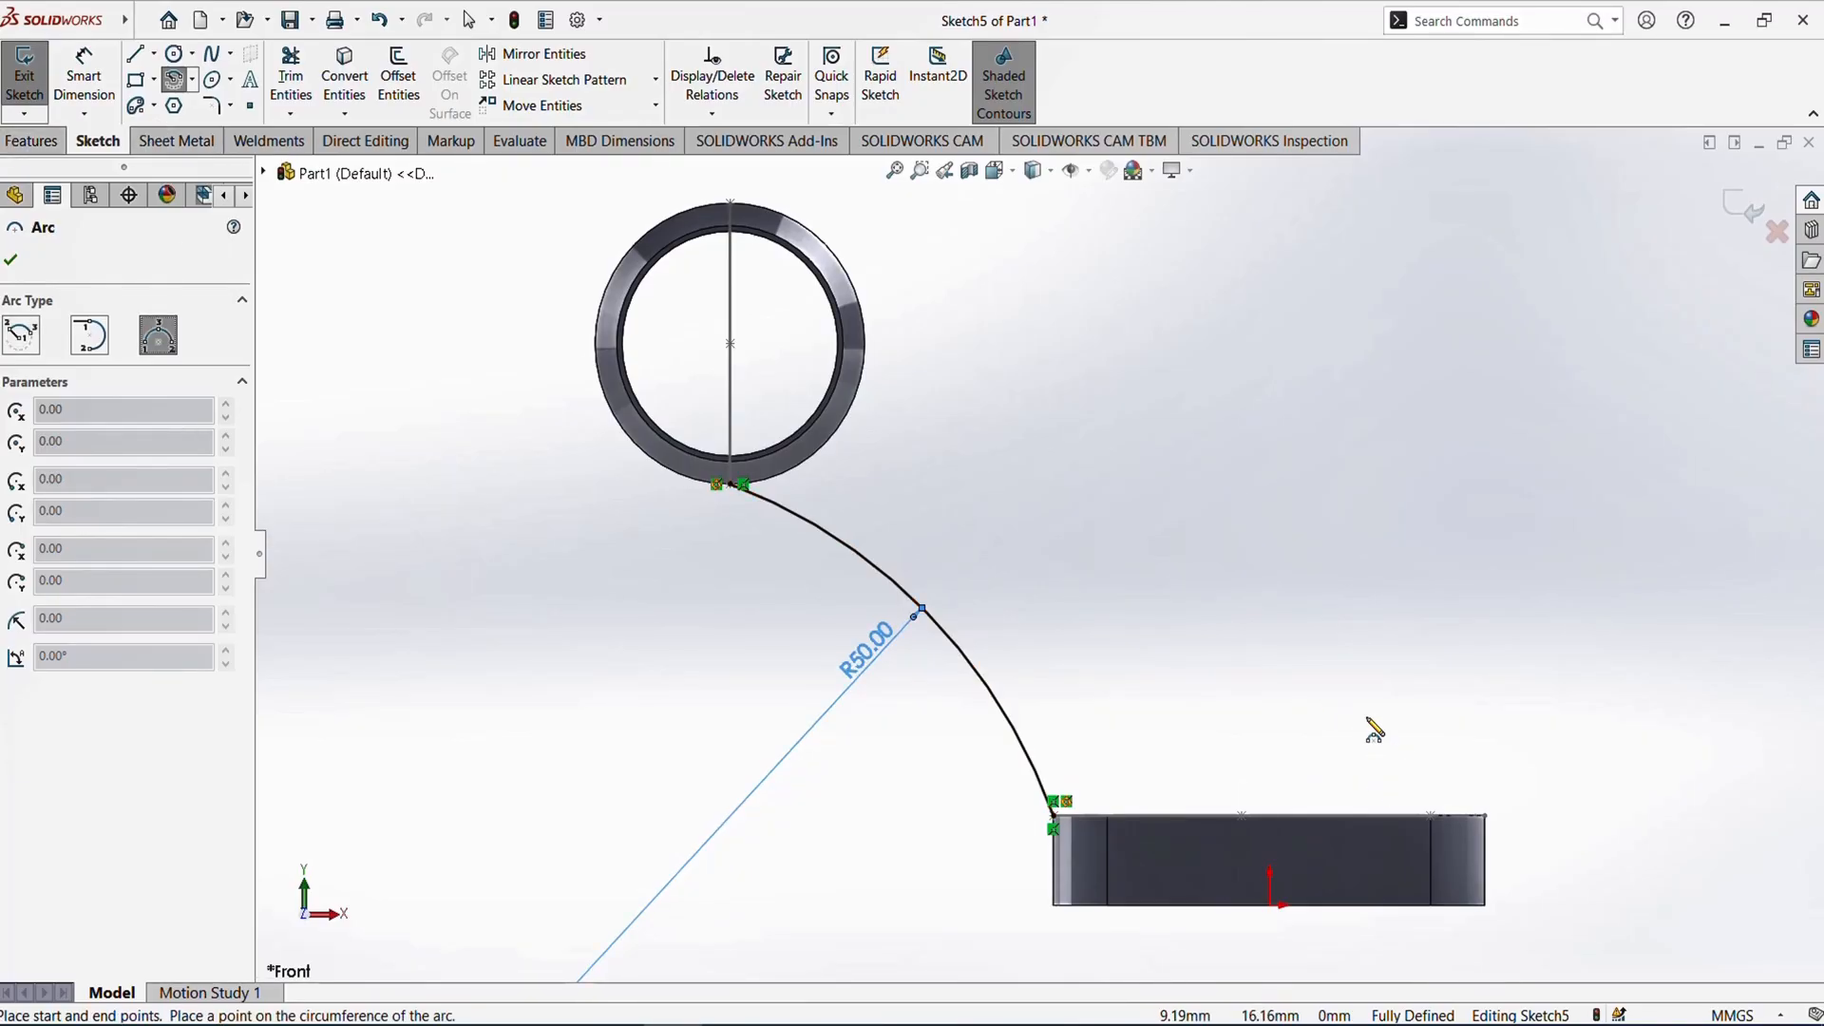
scroll(1387, 751, down, 2)
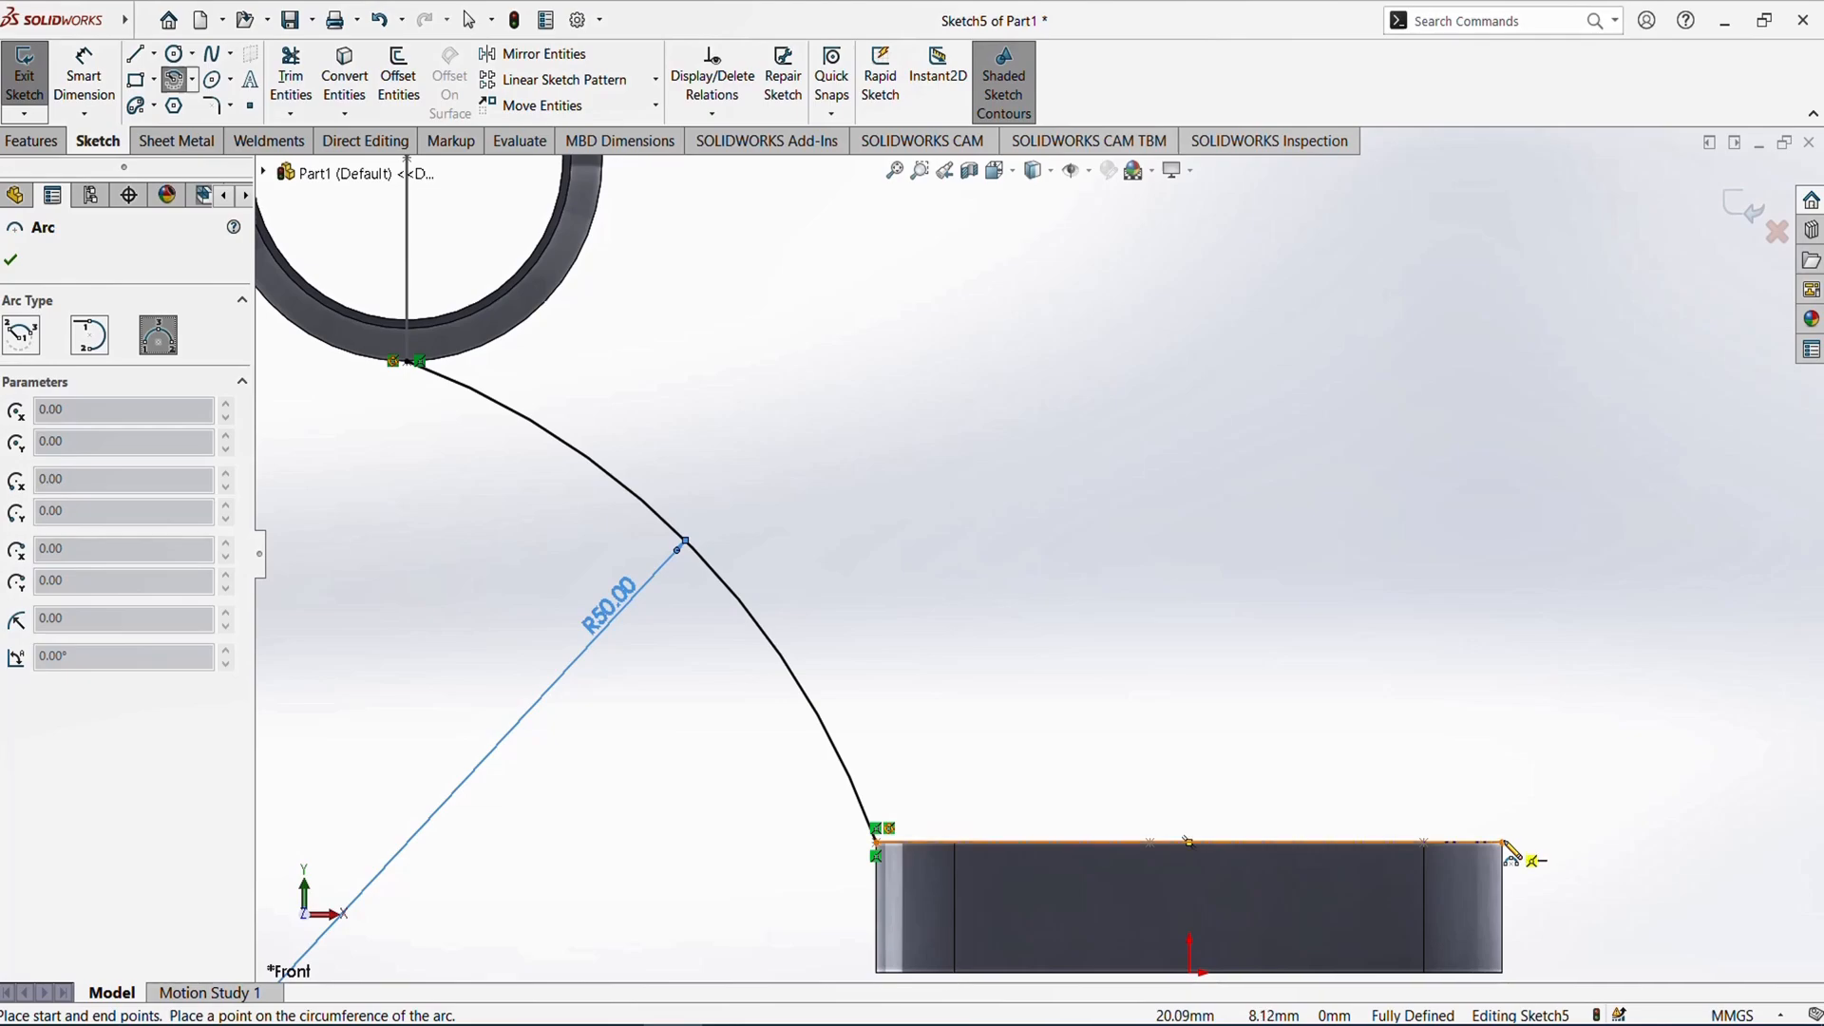
middle_drag(1431, 837, 1432, 859)
scroll(1423, 805, down, 2)
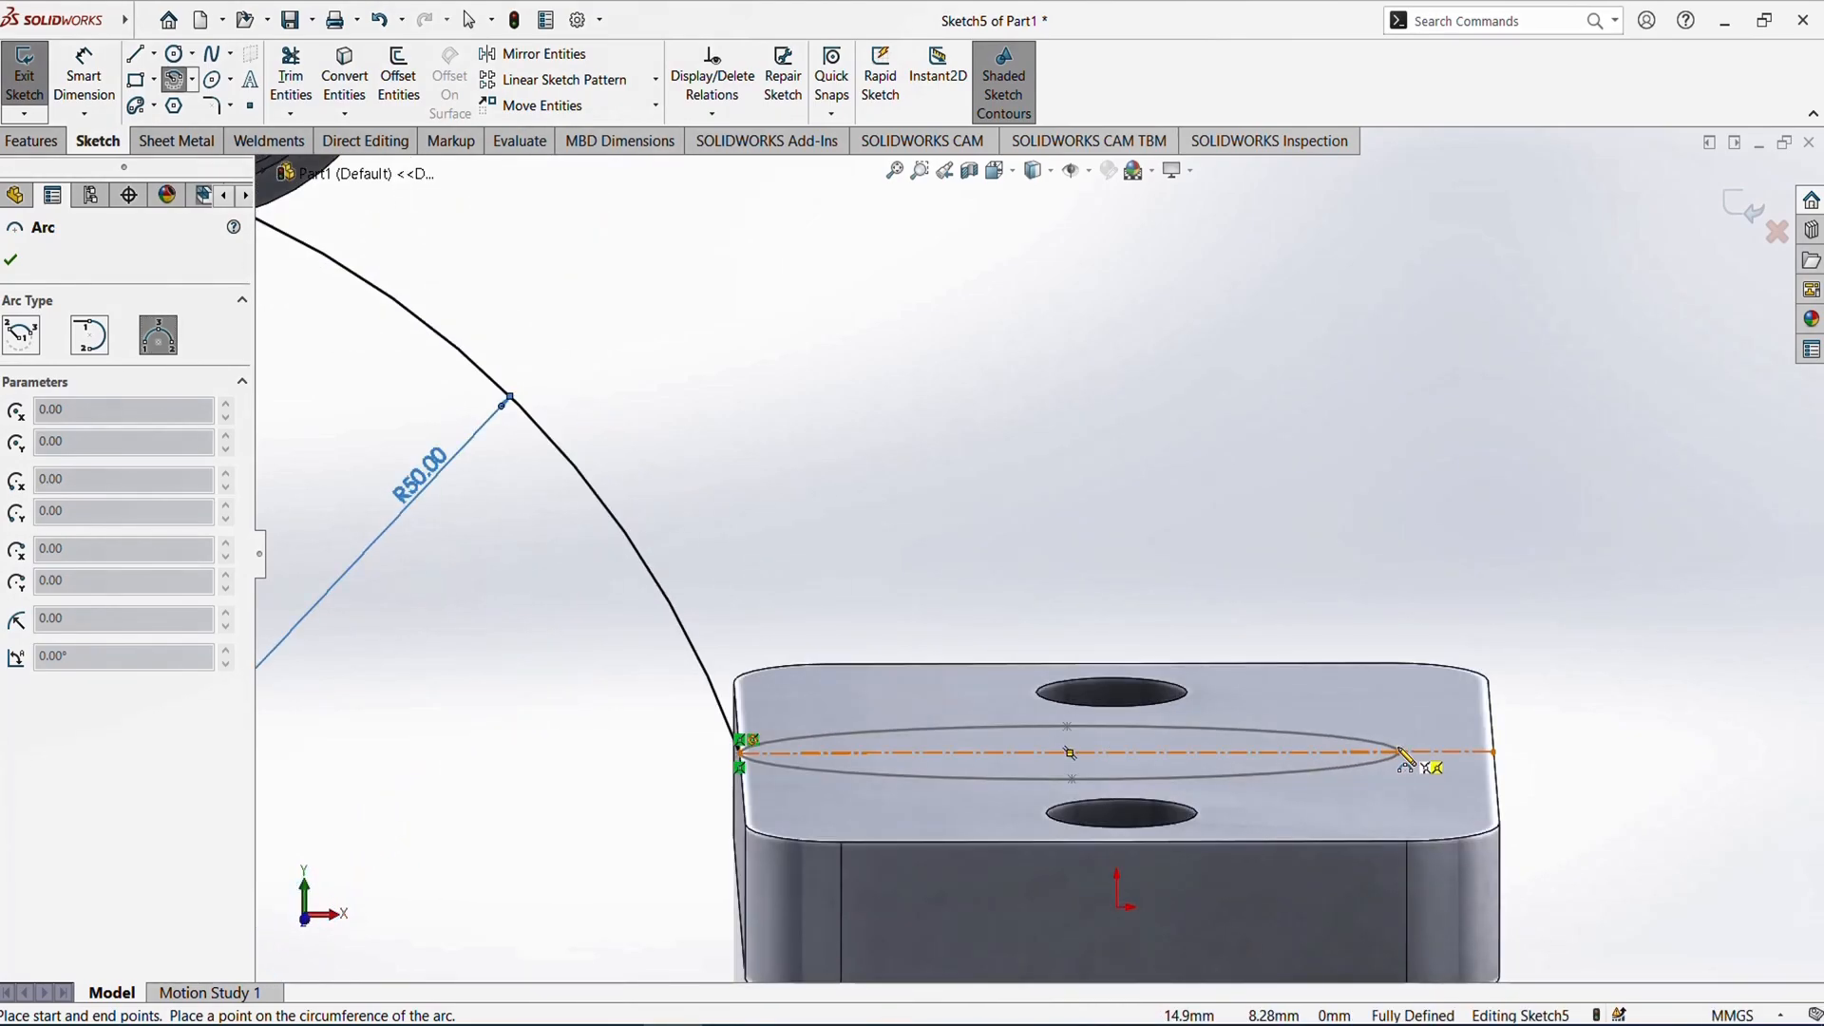
click(1400, 752)
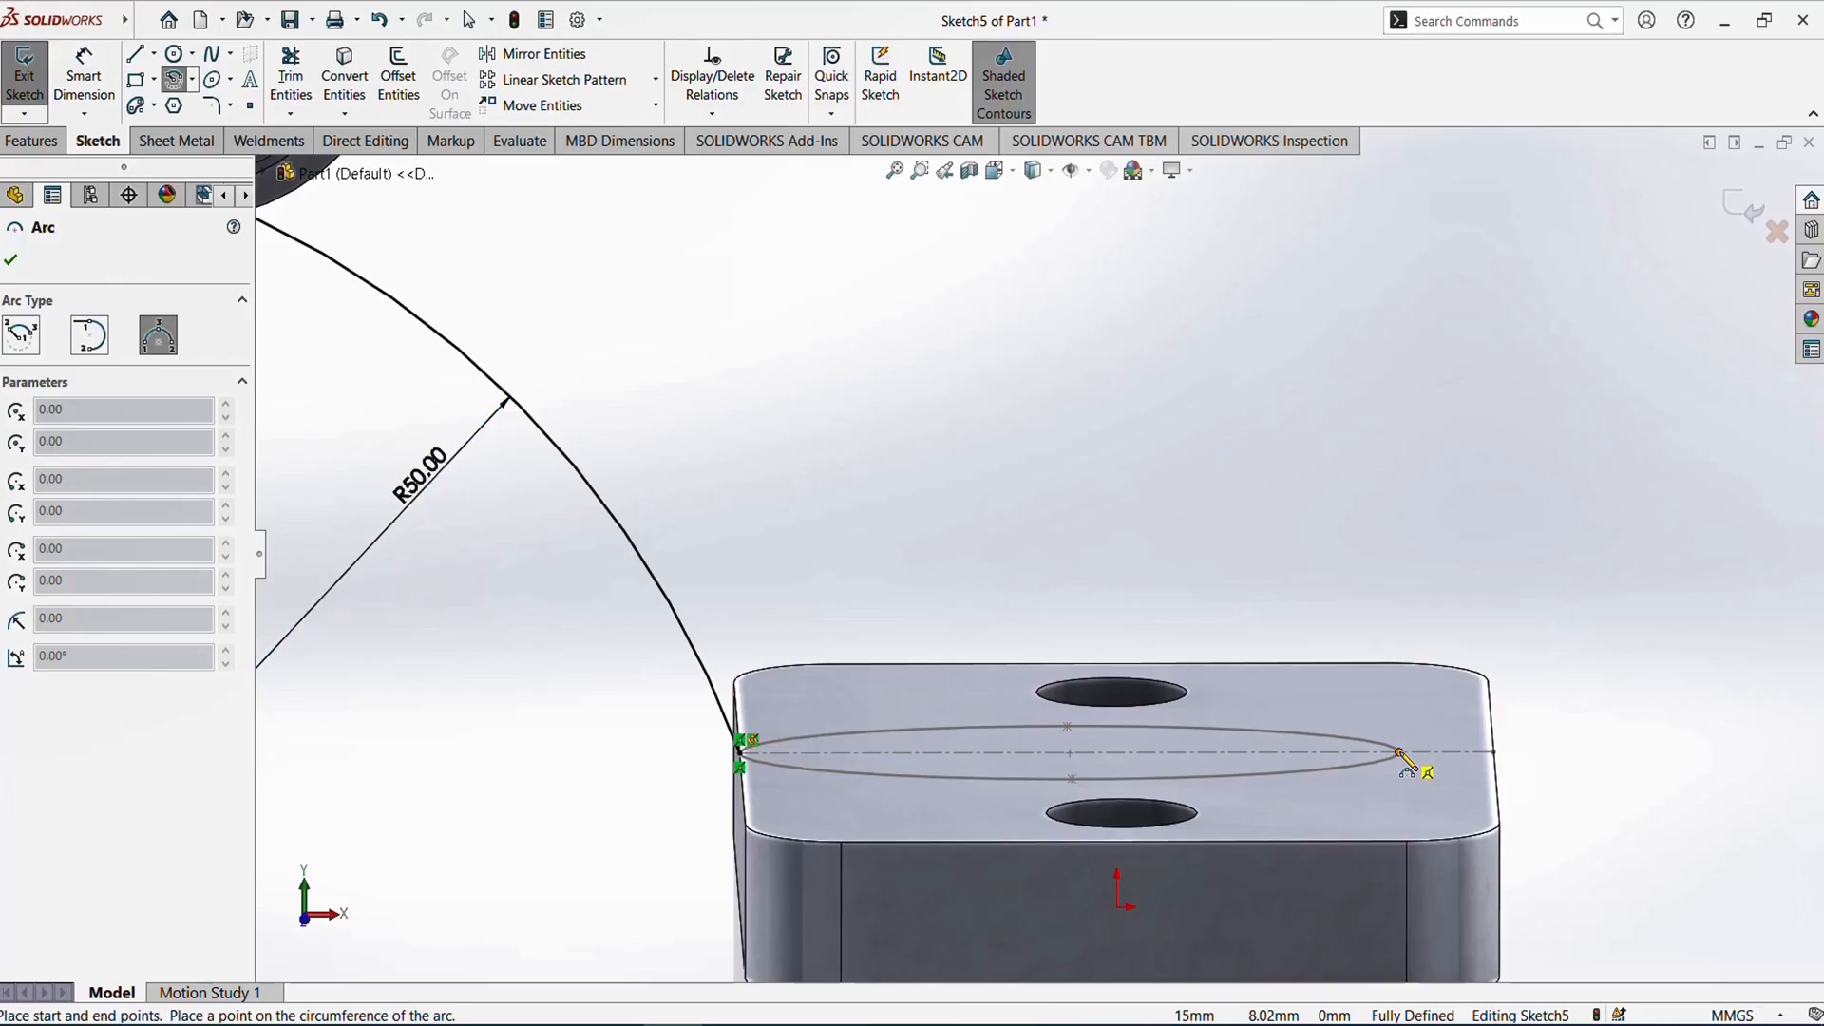
scroll(1295, 399, up, 5)
scroll(888, 318, down, 5)
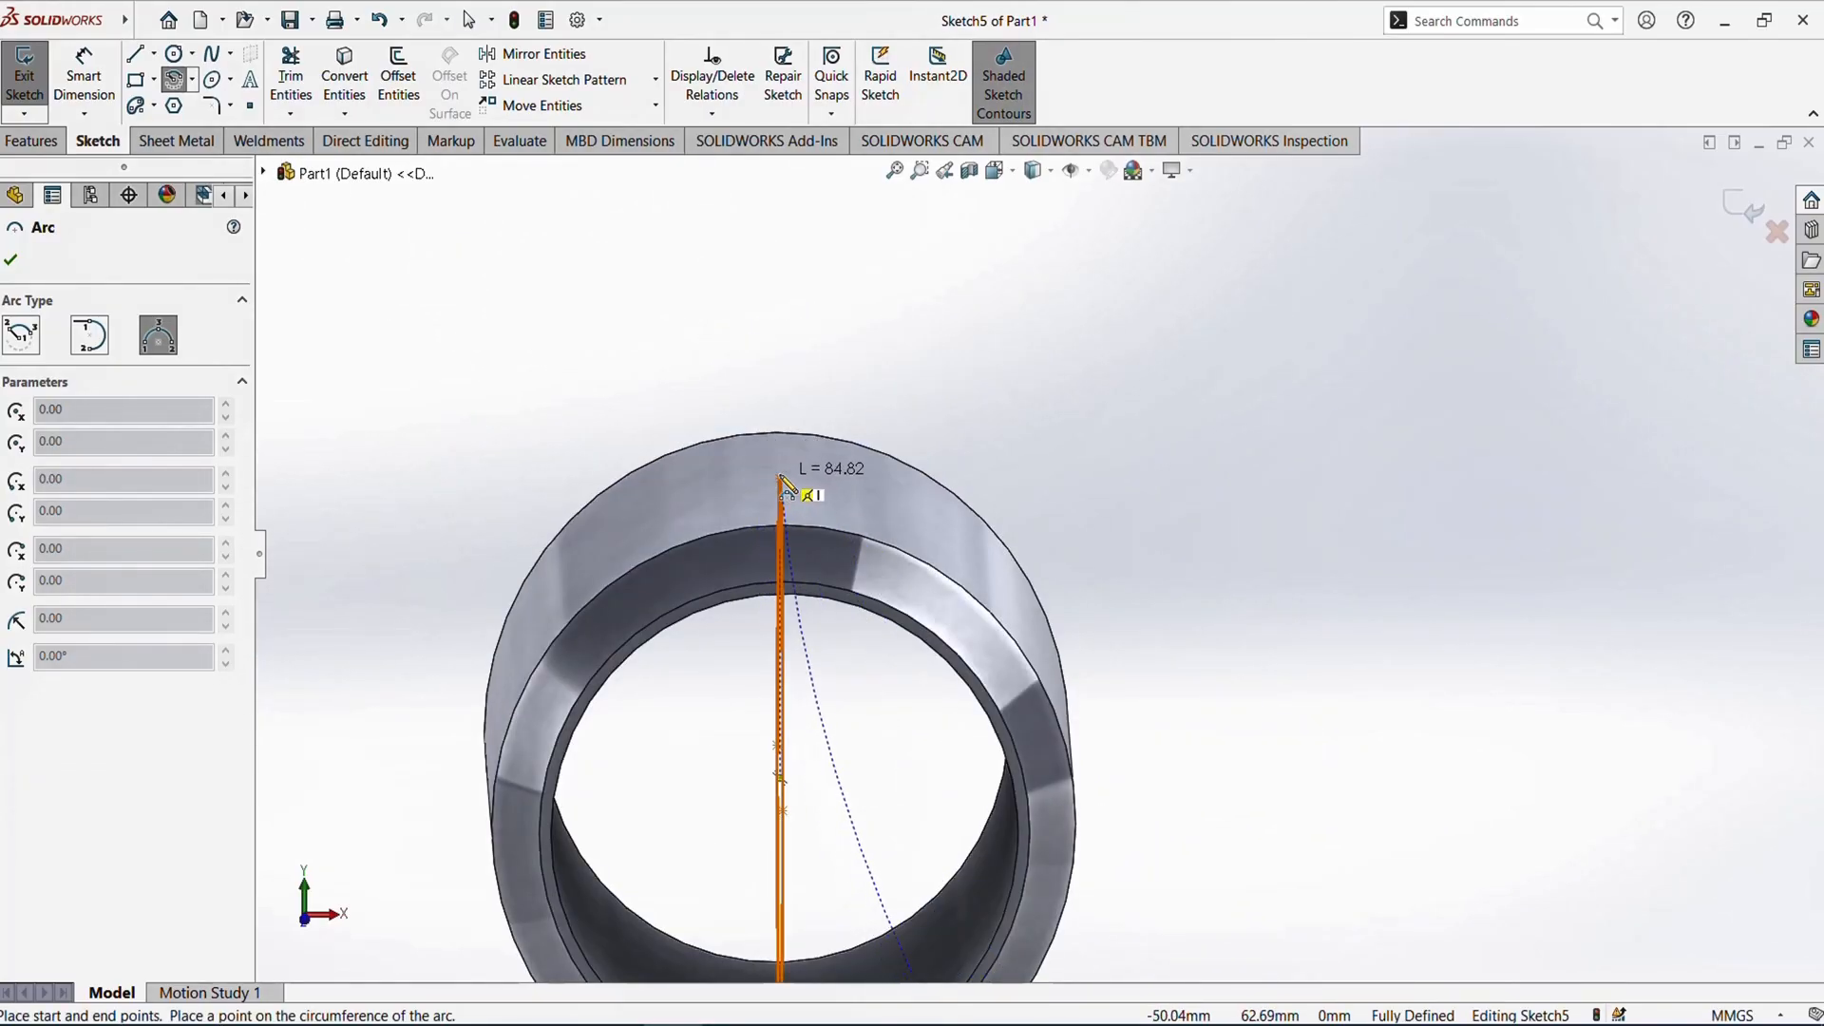
click(780, 480)
scroll(1221, 529, up, 5)
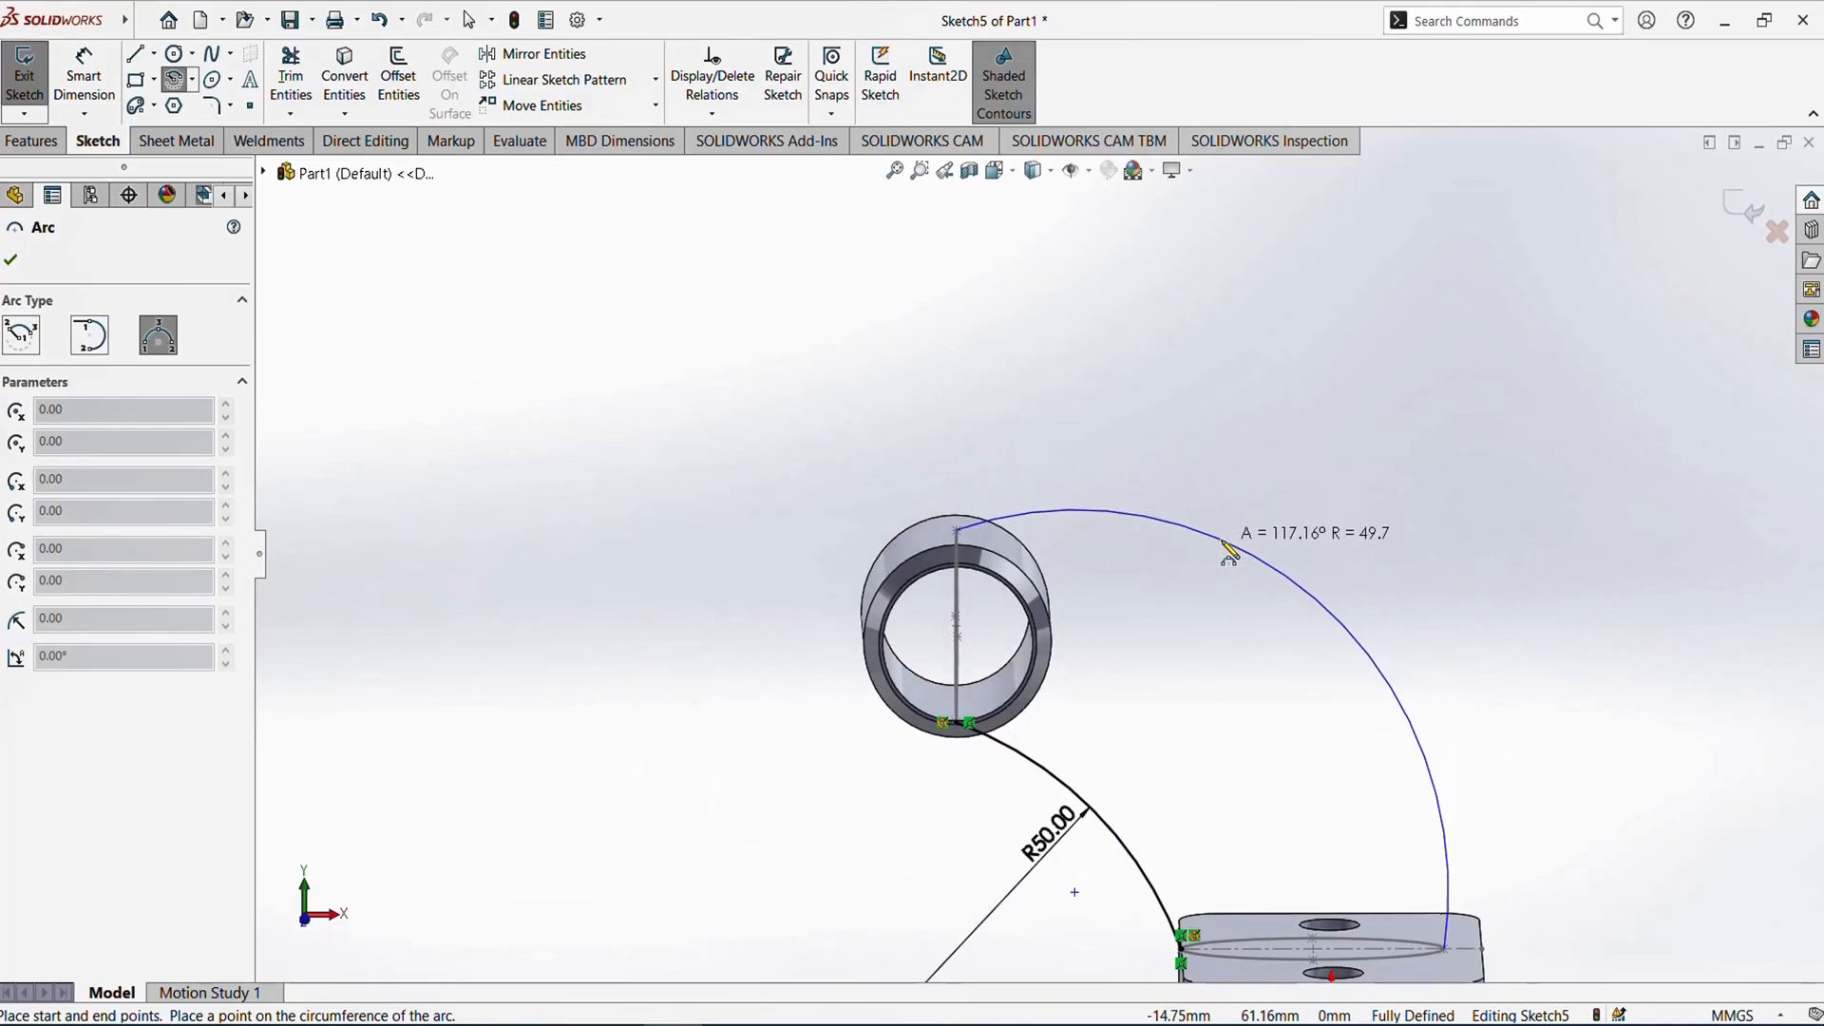
click(1191, 632)
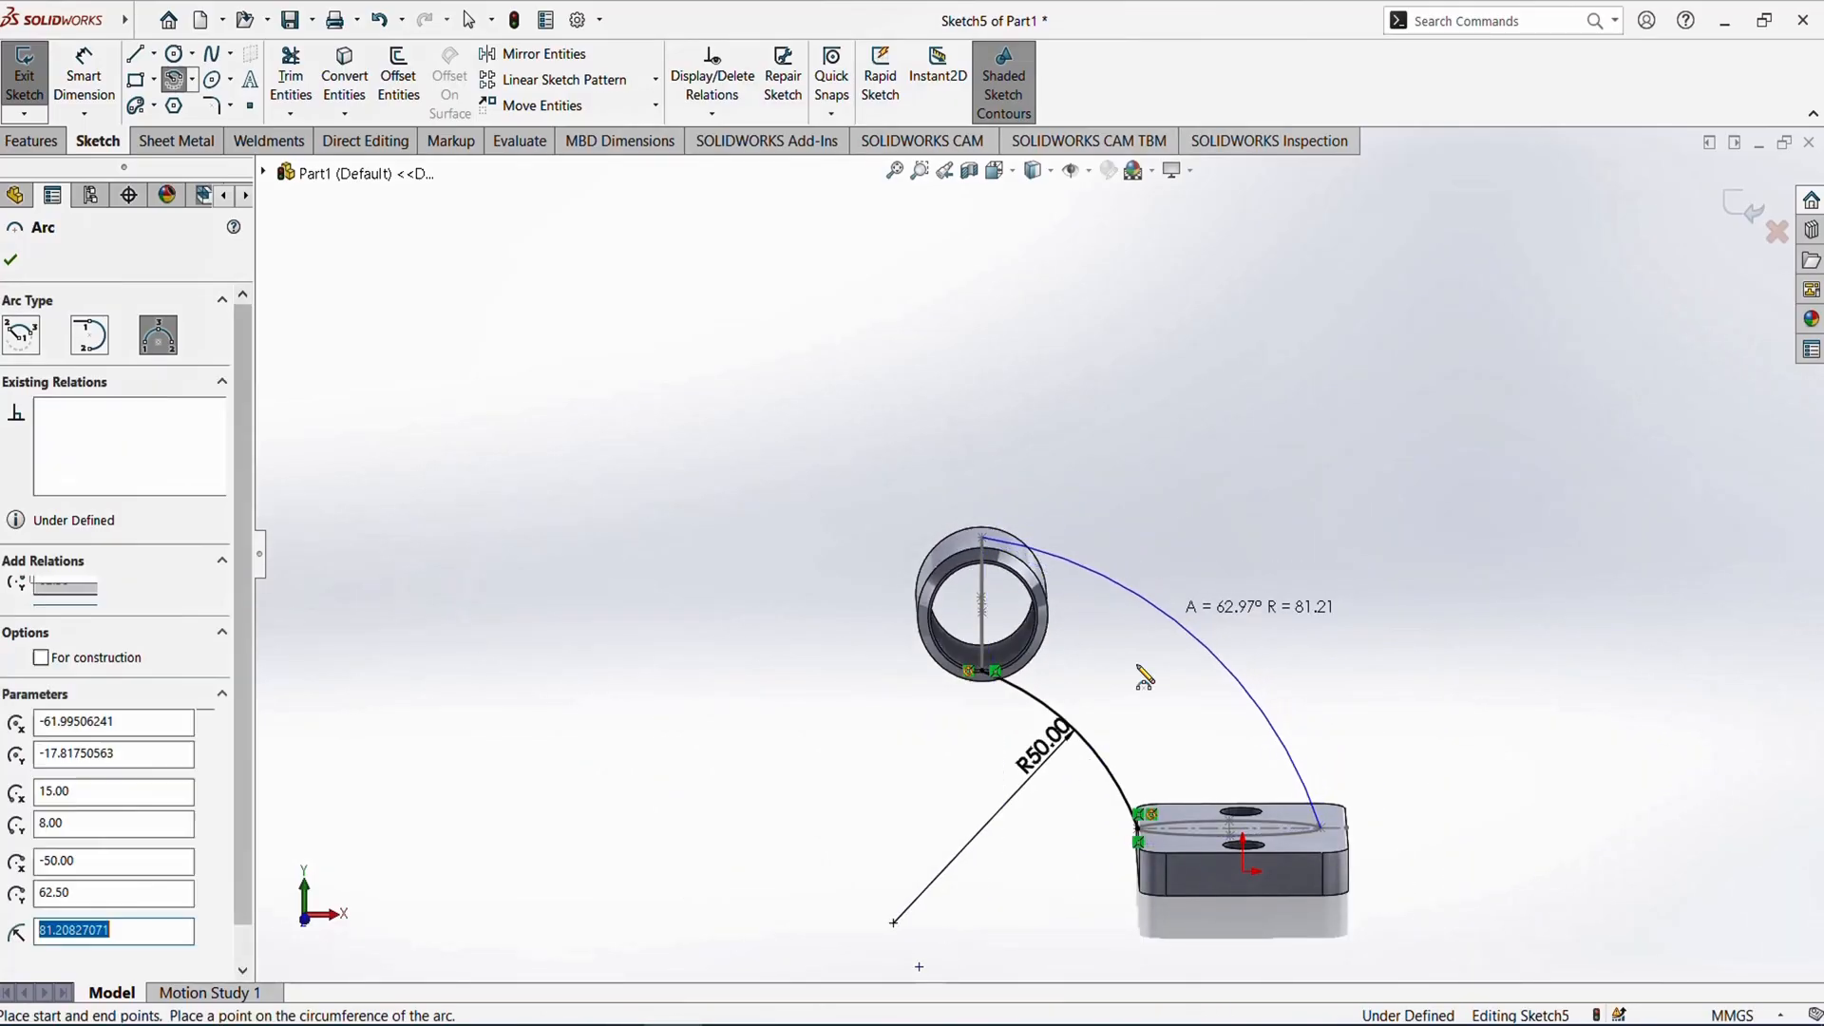
key(Escape)
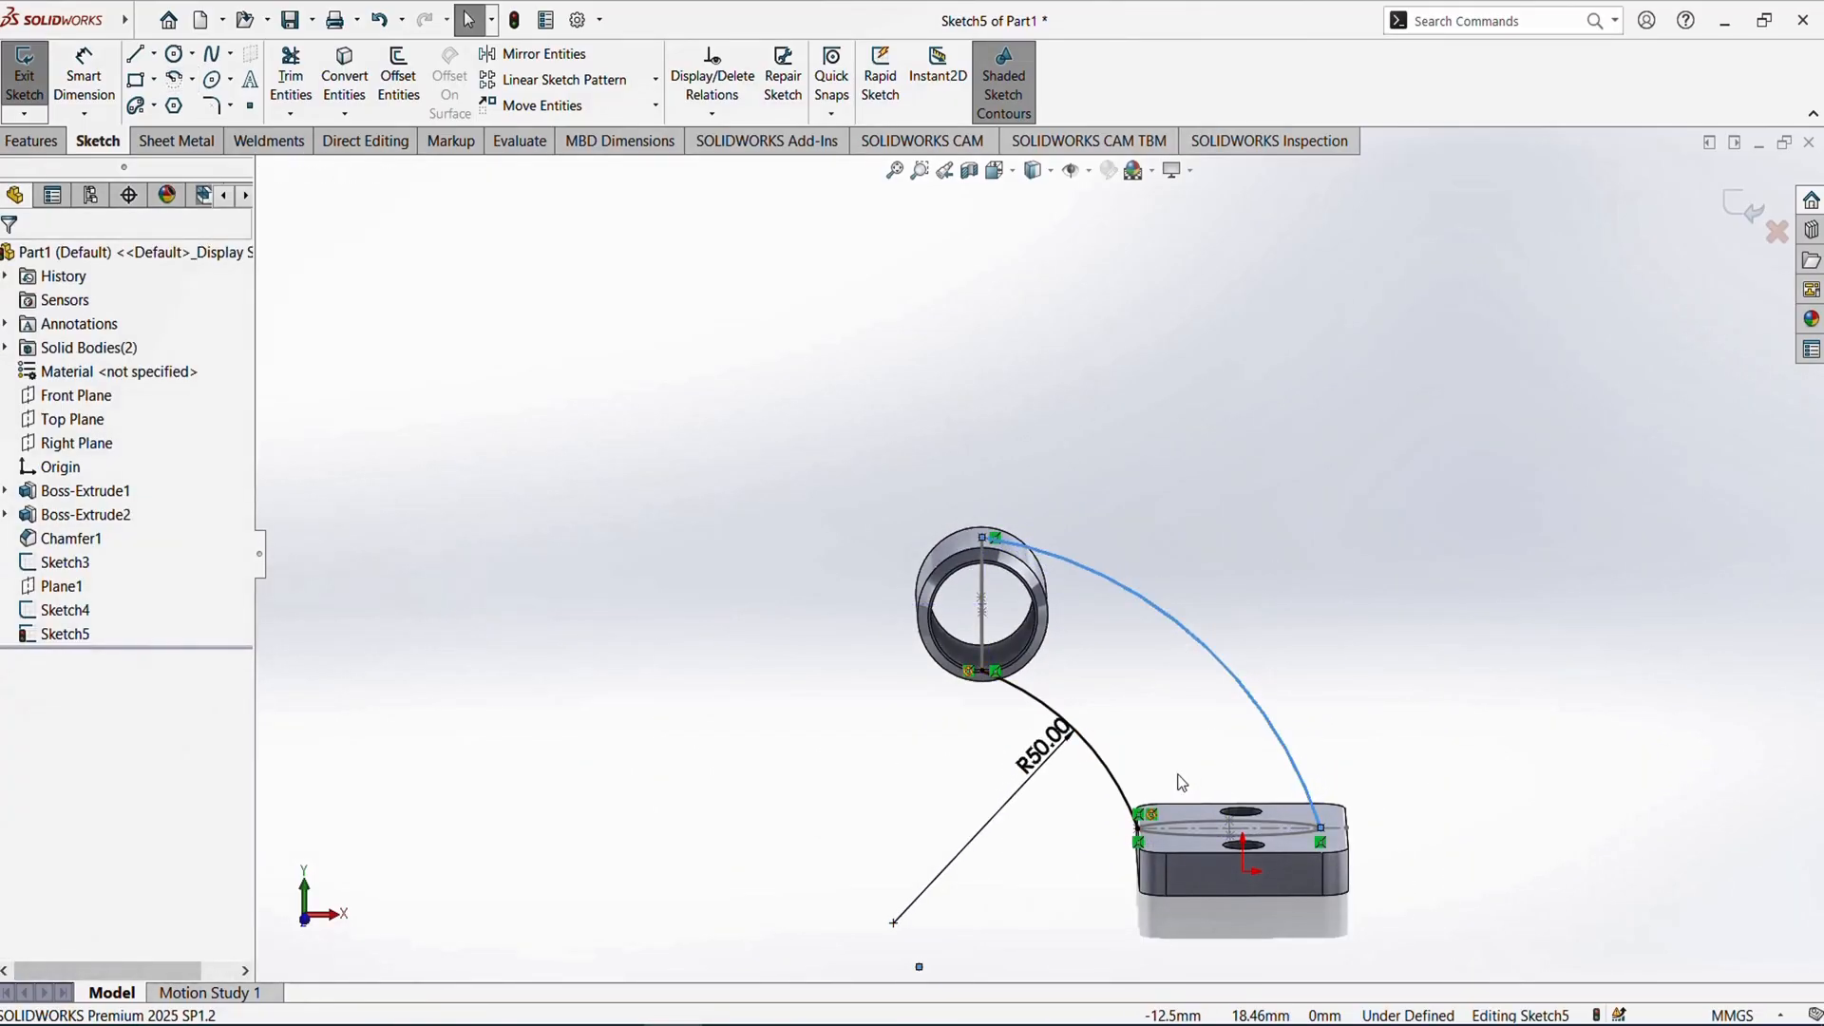
- Add a pierce relation between the upper arc's lower endpoint and the ellipse on the base plate
scroll(1329, 827, down, 6)
scroll(1305, 708, down, 8)
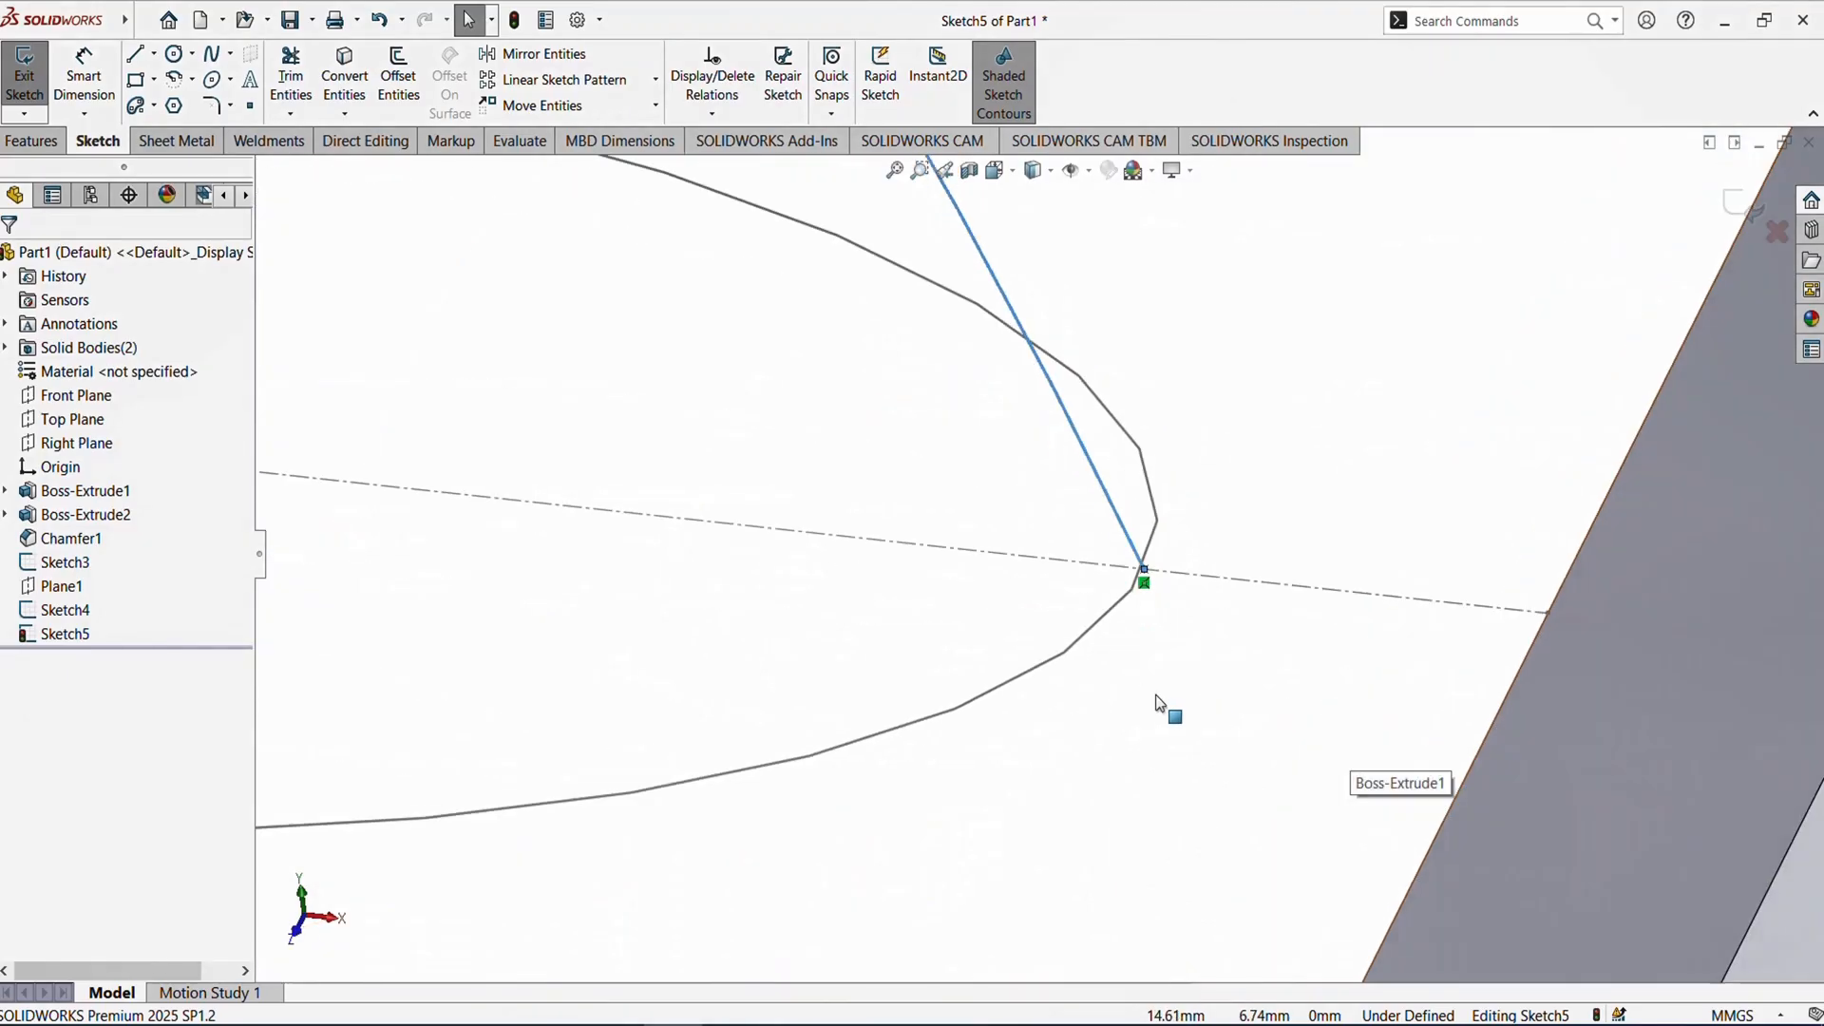
click(1126, 579)
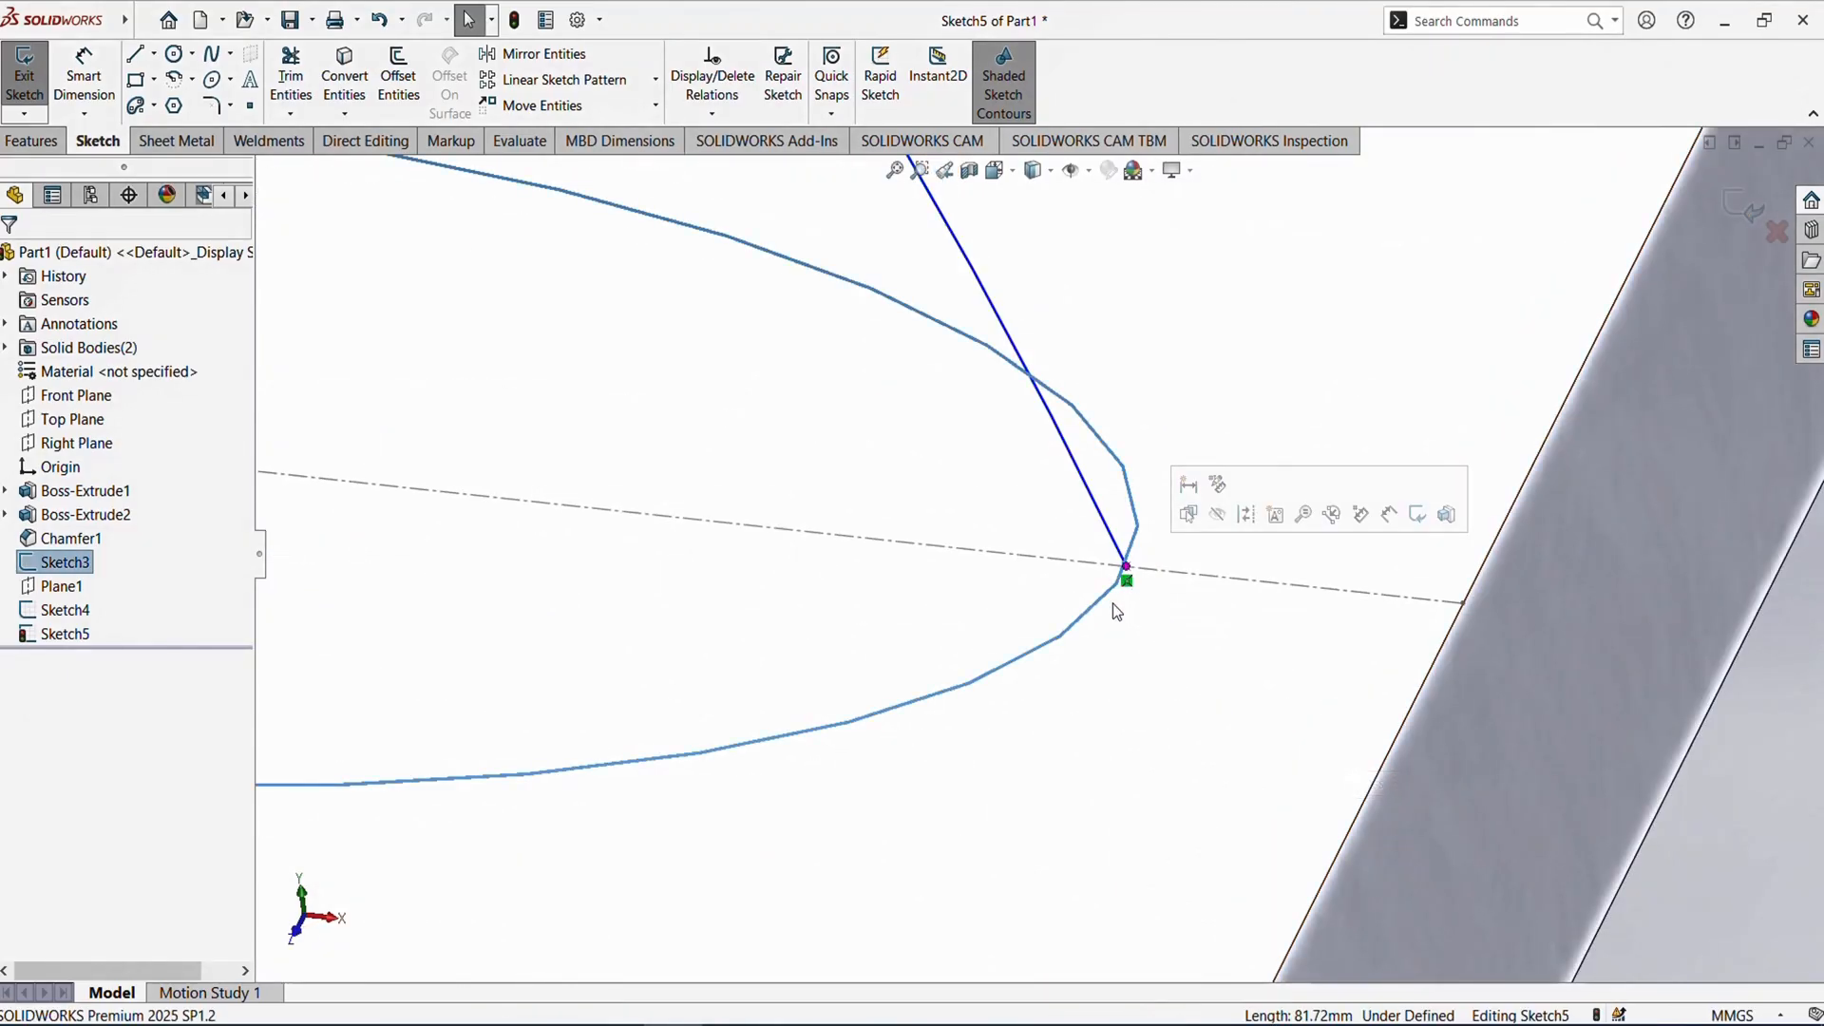
ctrl+click(1128, 581)
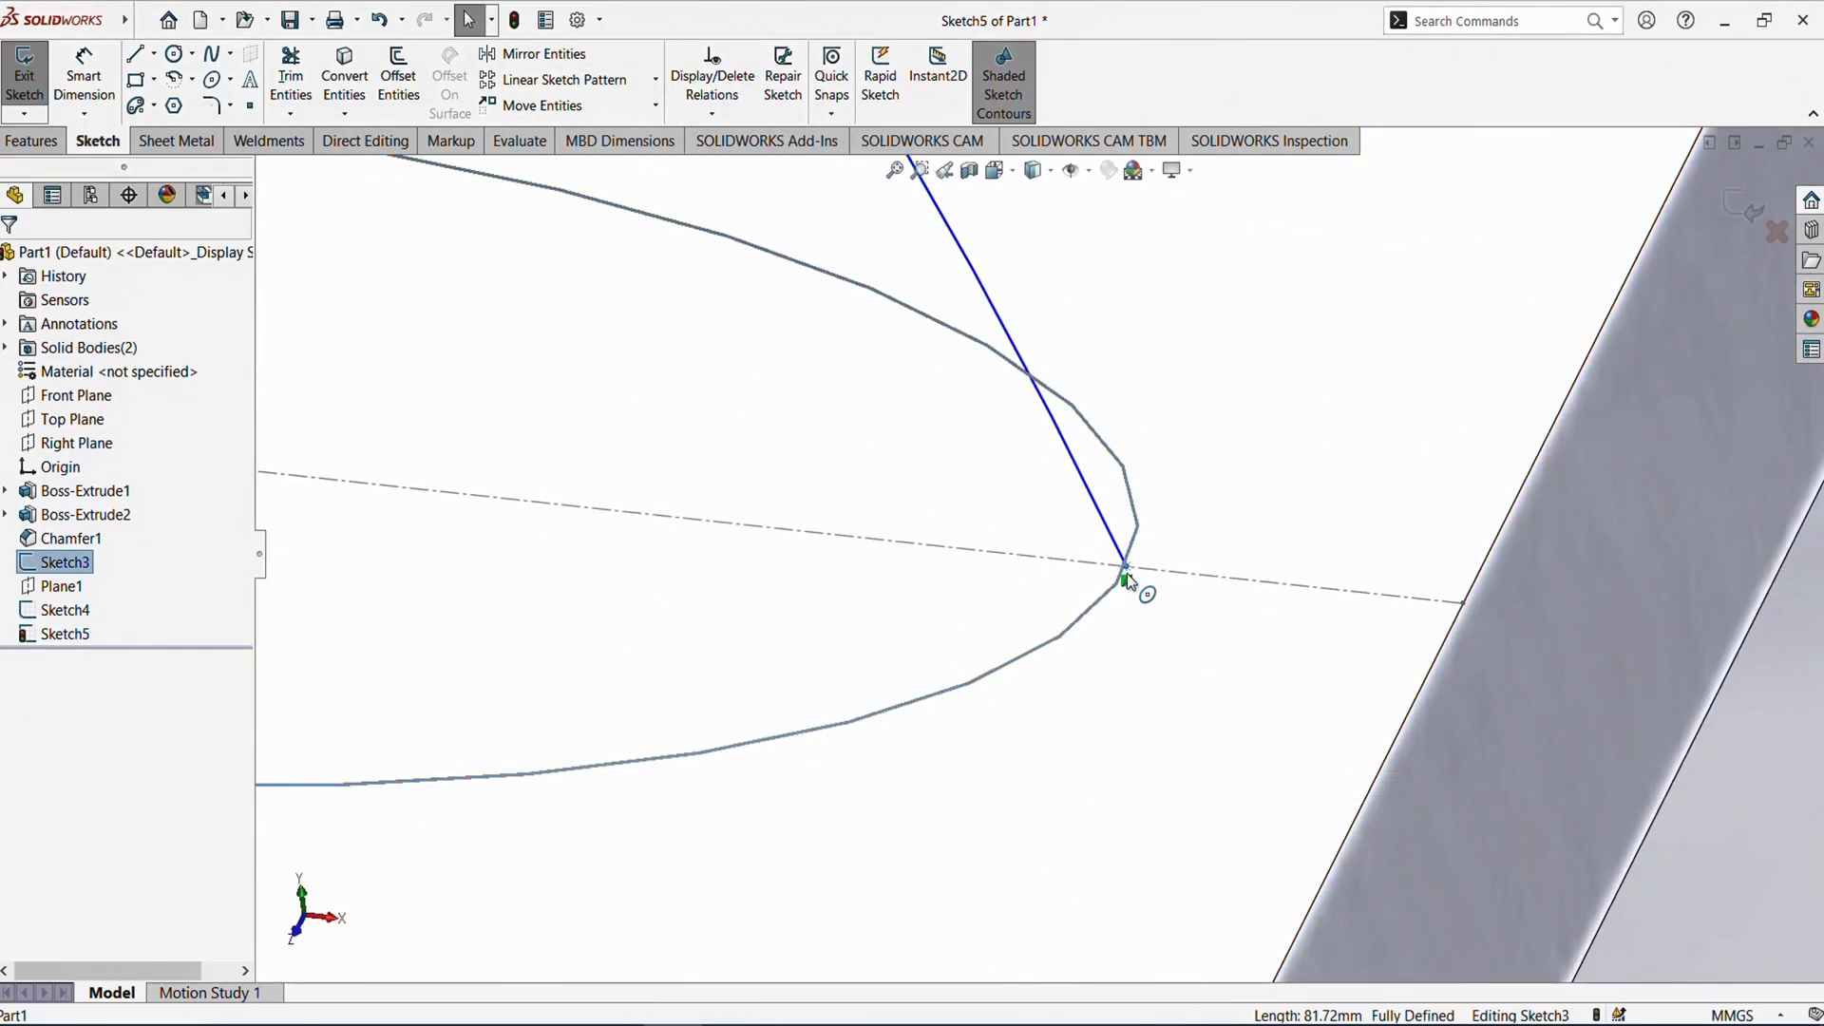
click(1126, 578)
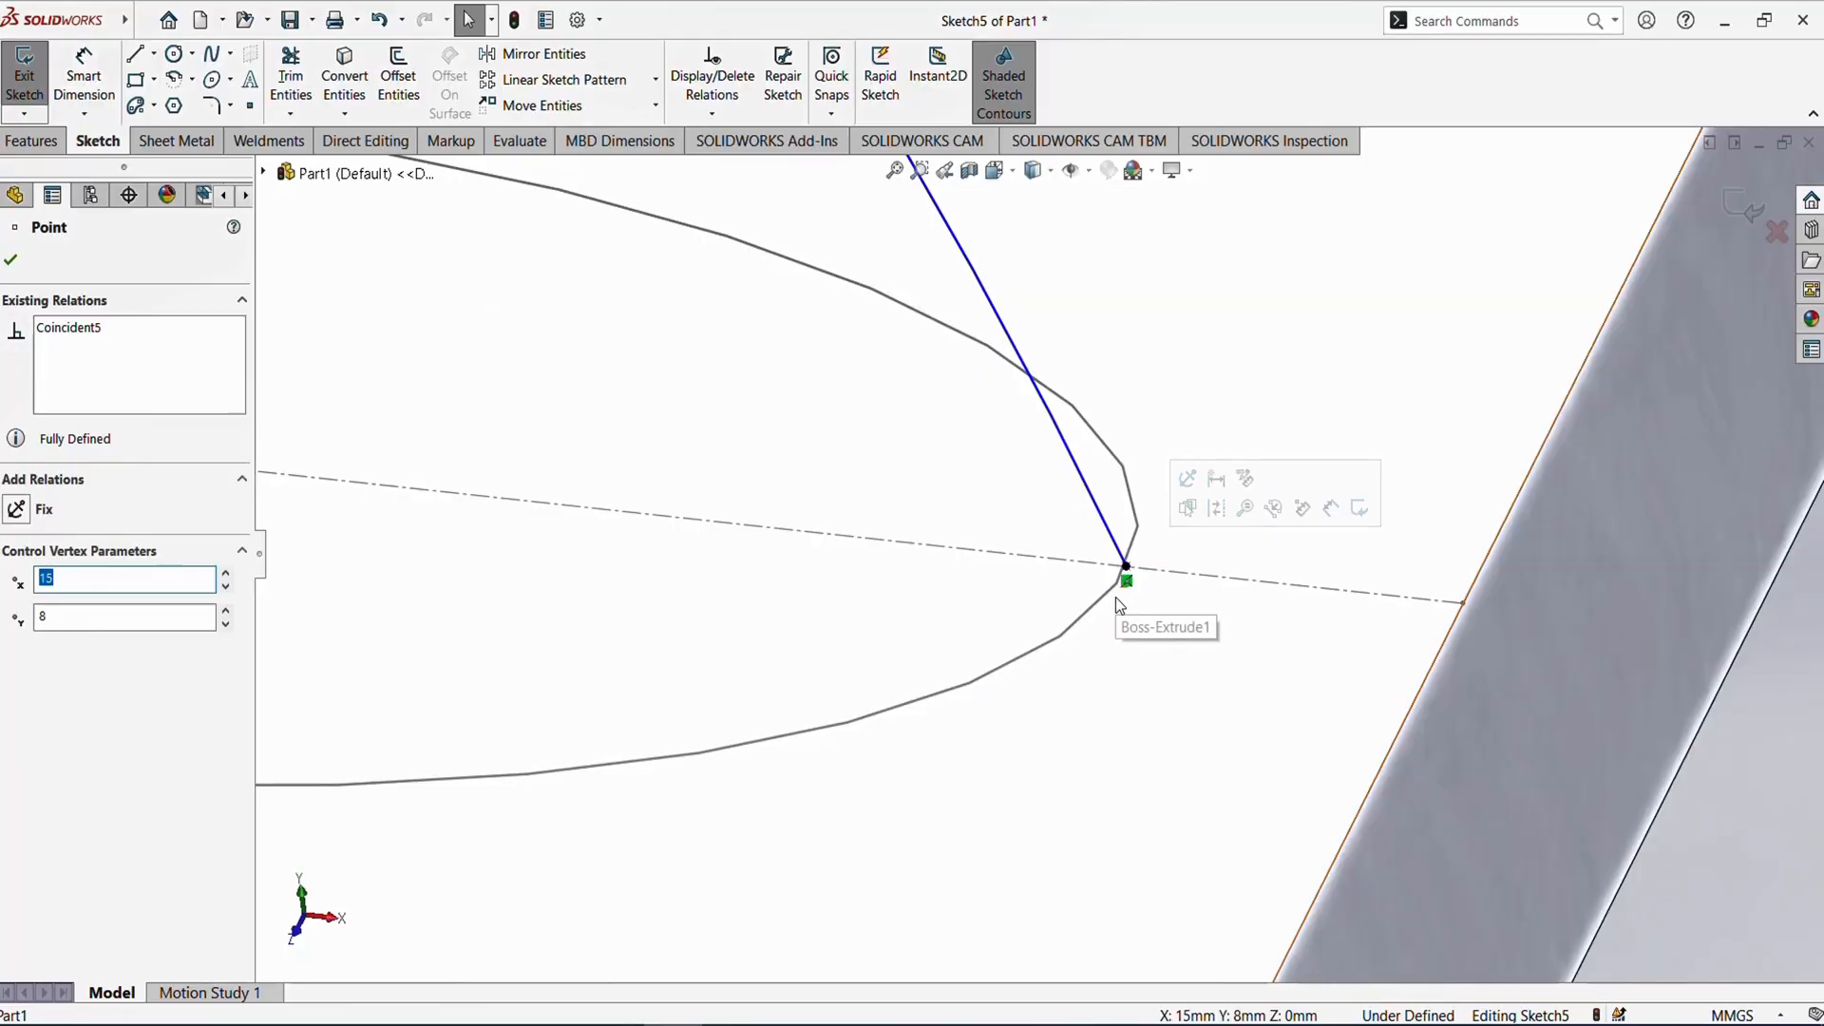
ctrl+click(1115, 595)
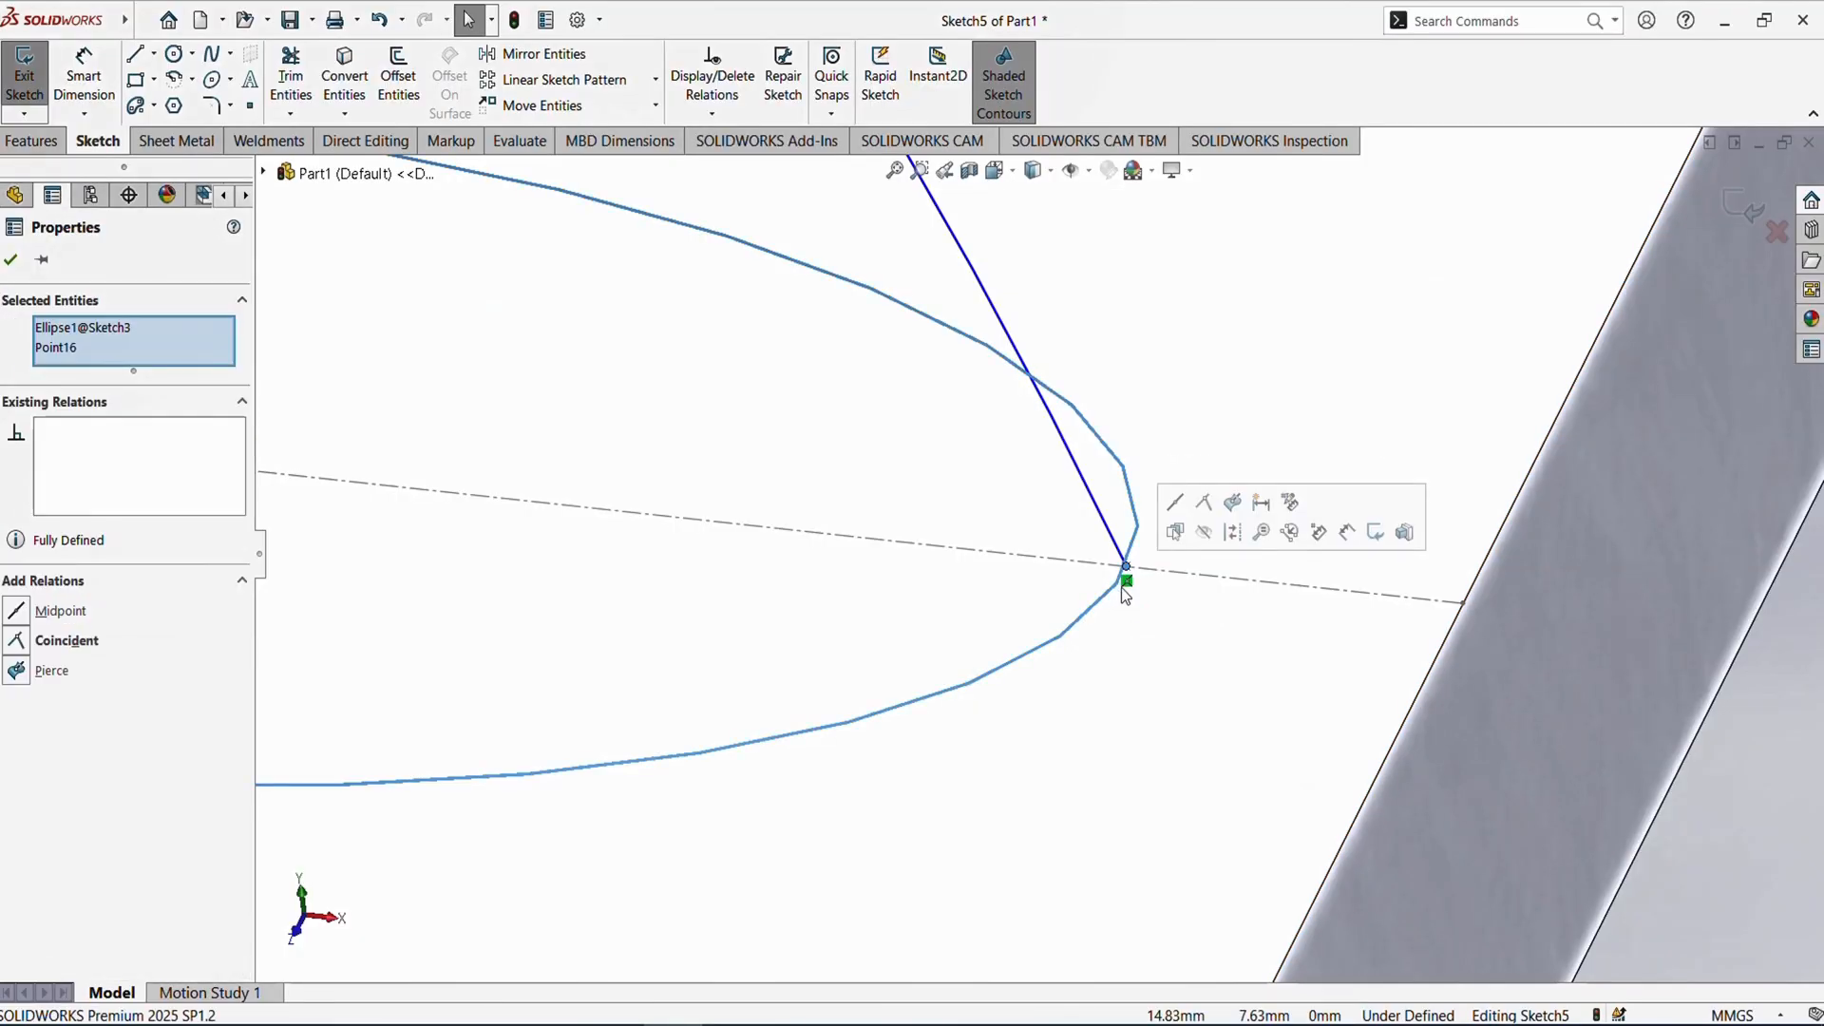
click(1233, 507)
key(f)
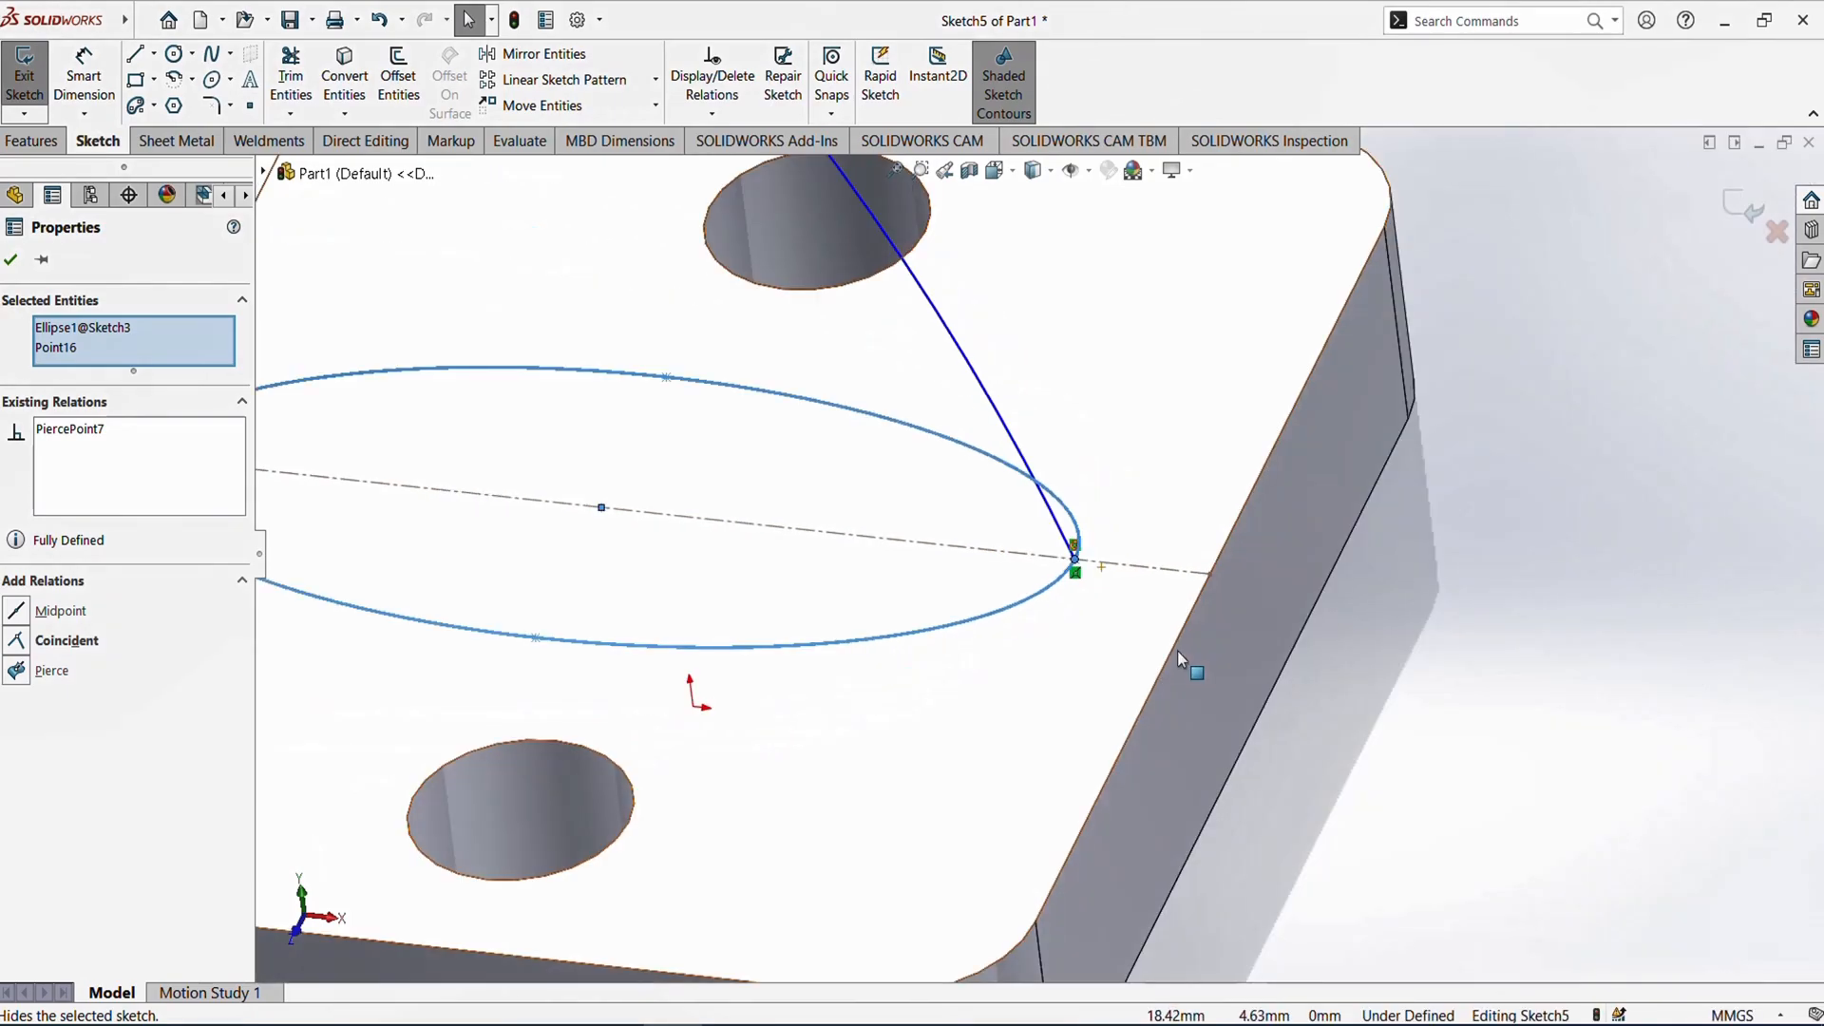
click(12, 262)
- Add a pierce relation between the upper arc's other endpoint and the upright ellipse inside the ring
scroll(669, 304, down, 10)
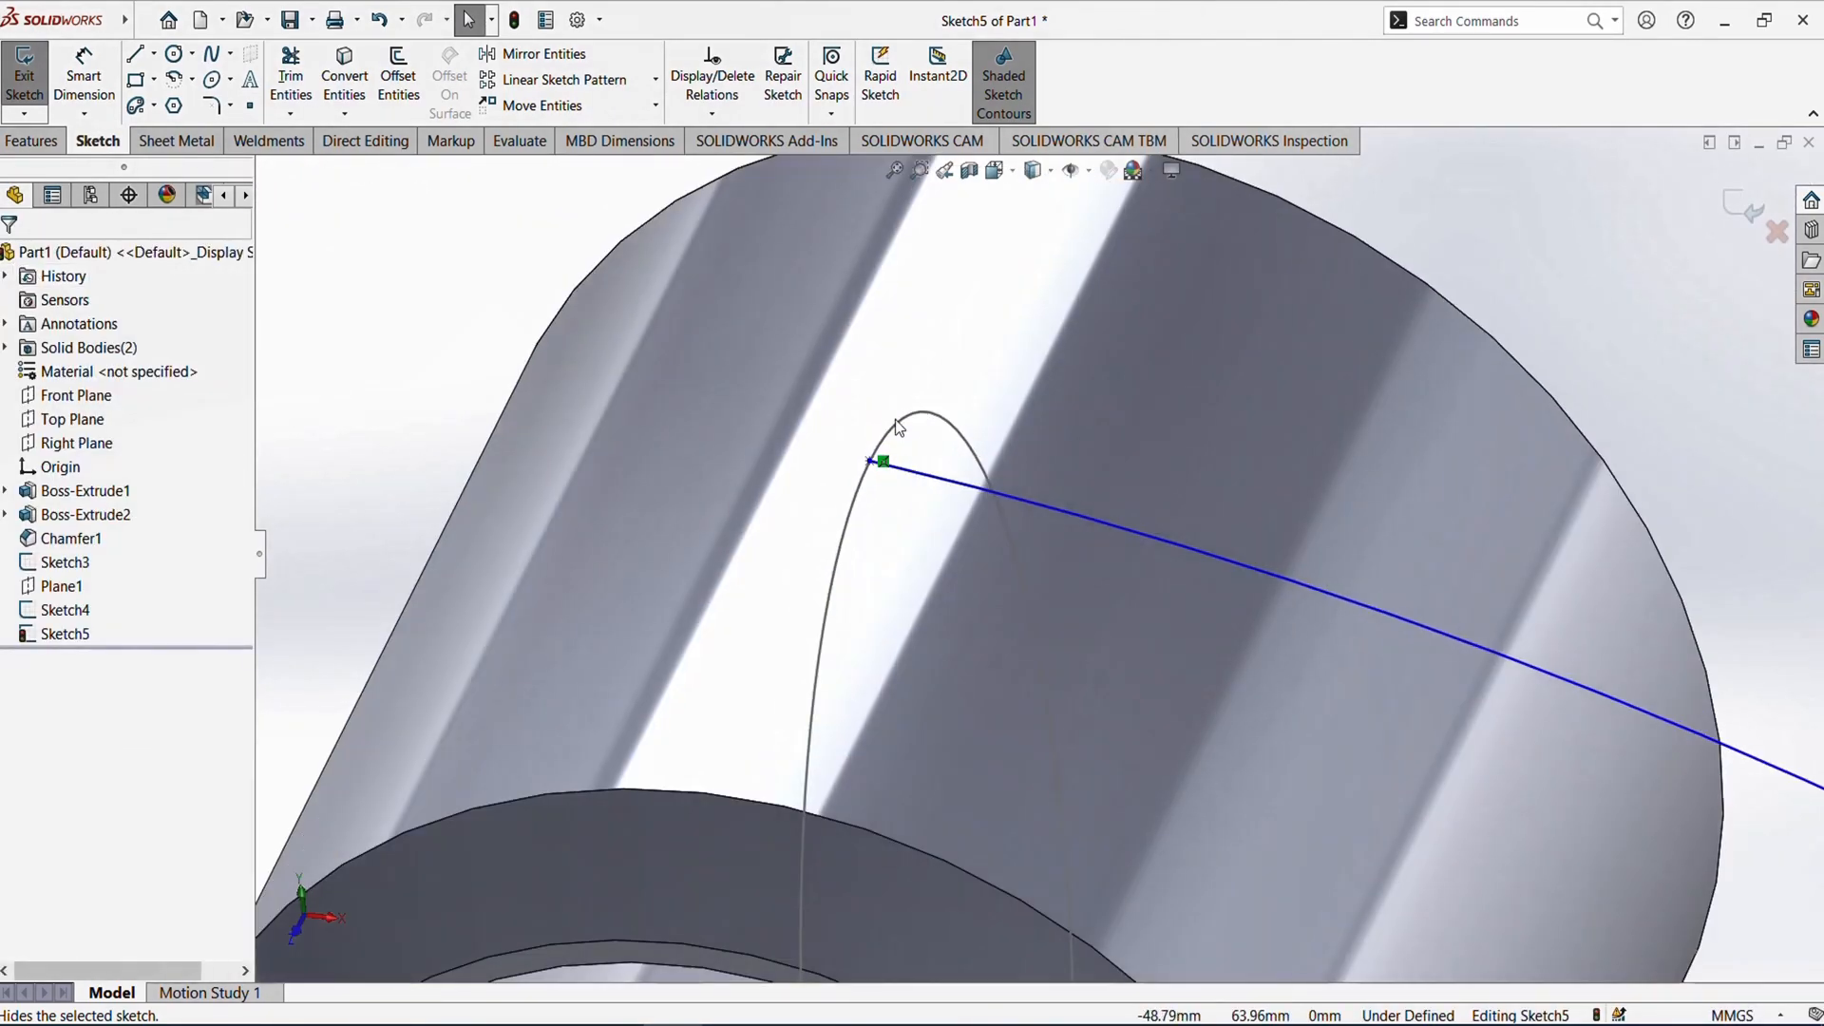
click(874, 464)
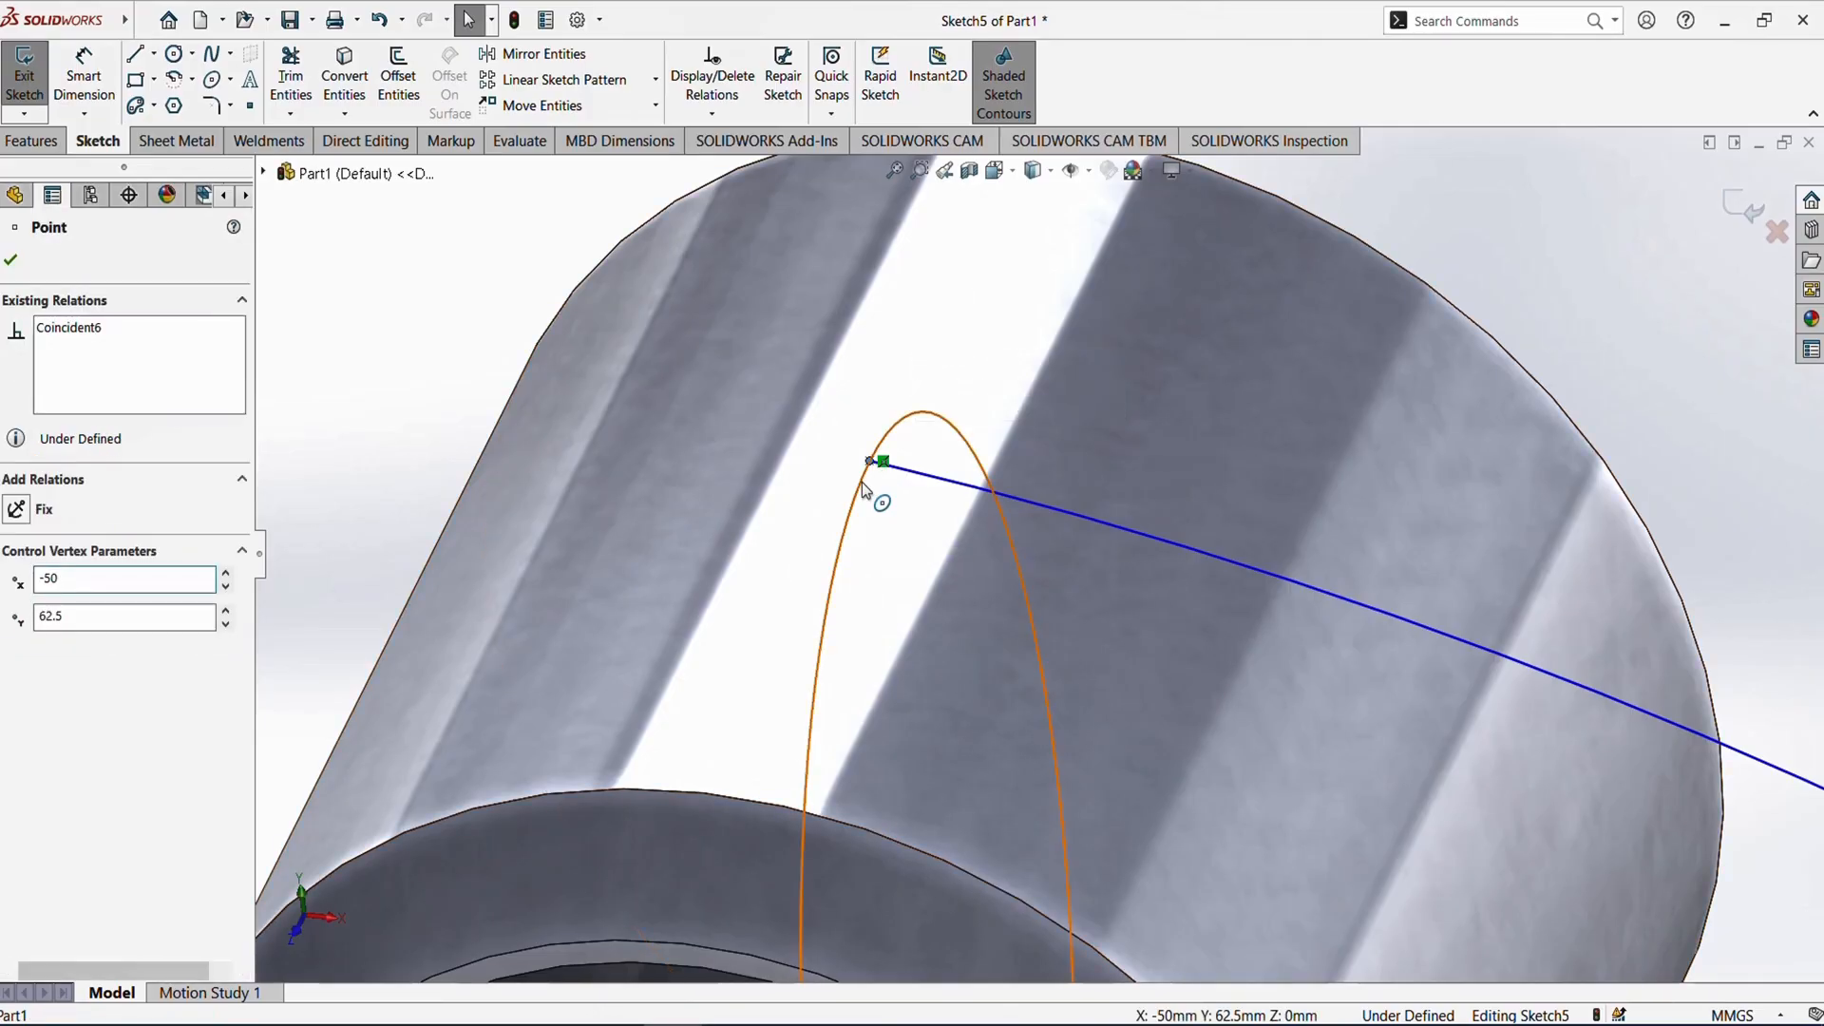
ctrl+click(863, 481)
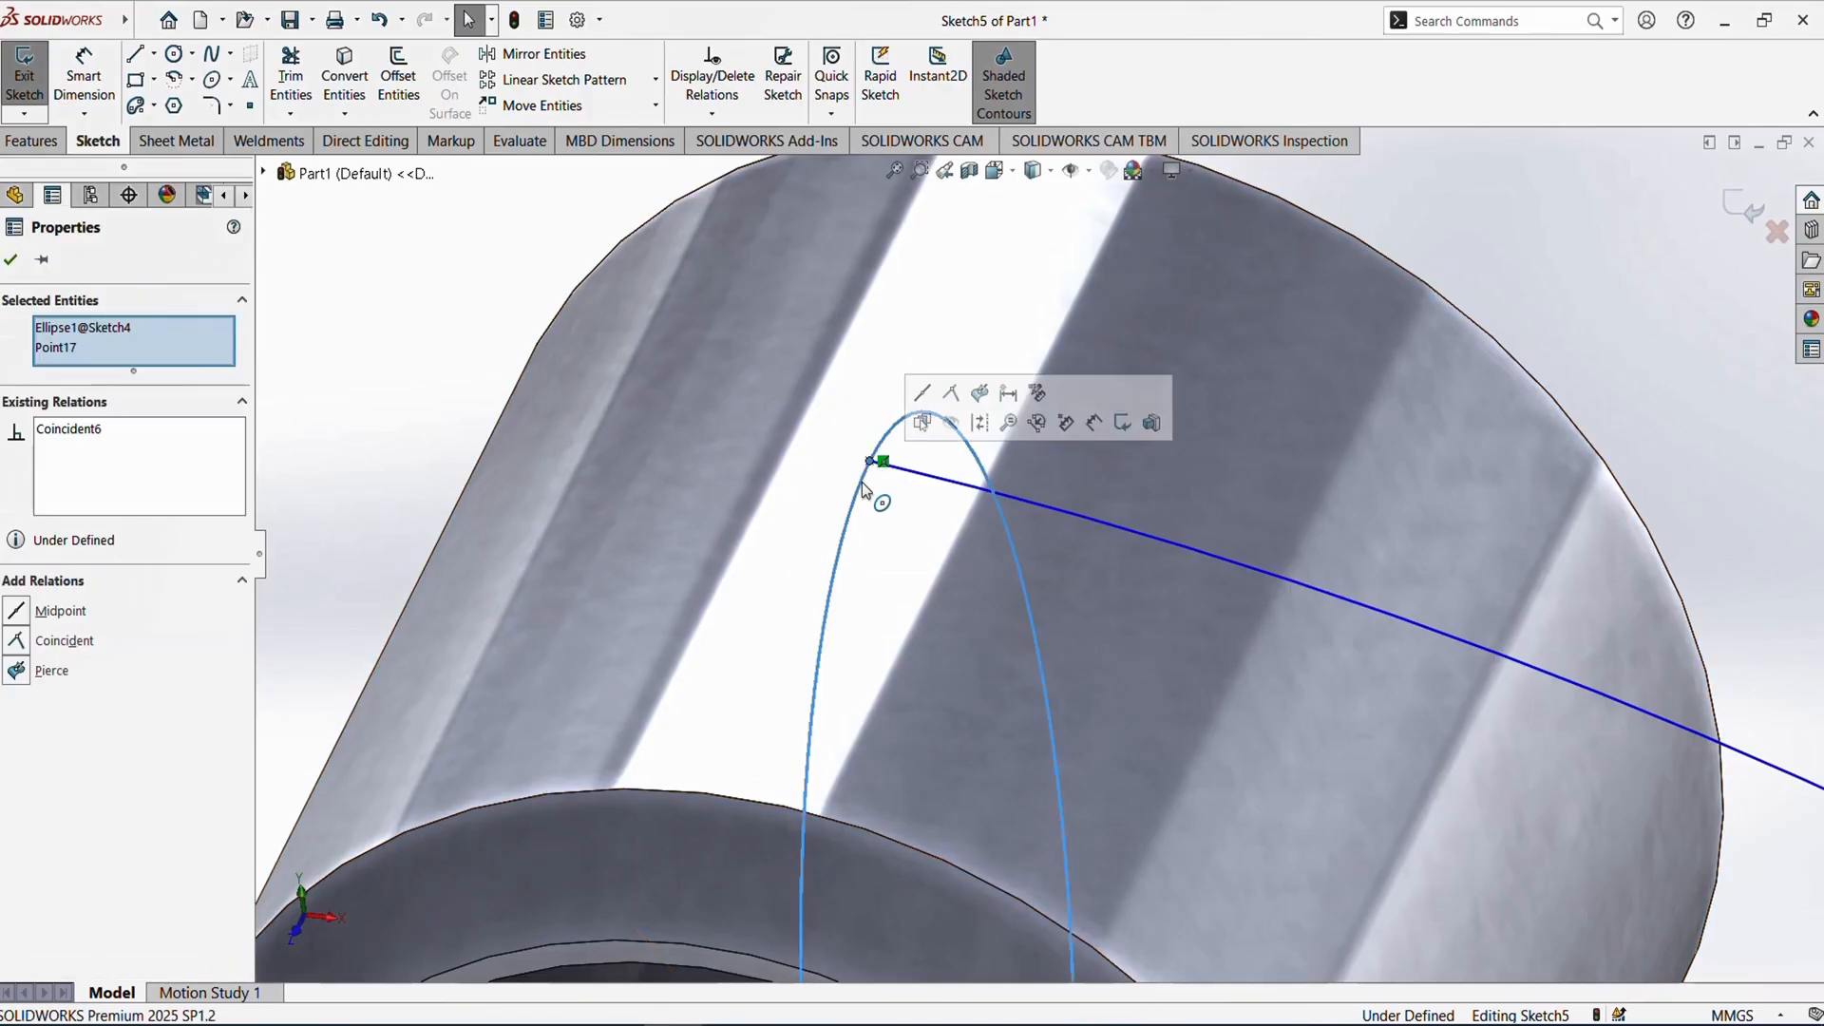
click(981, 397)
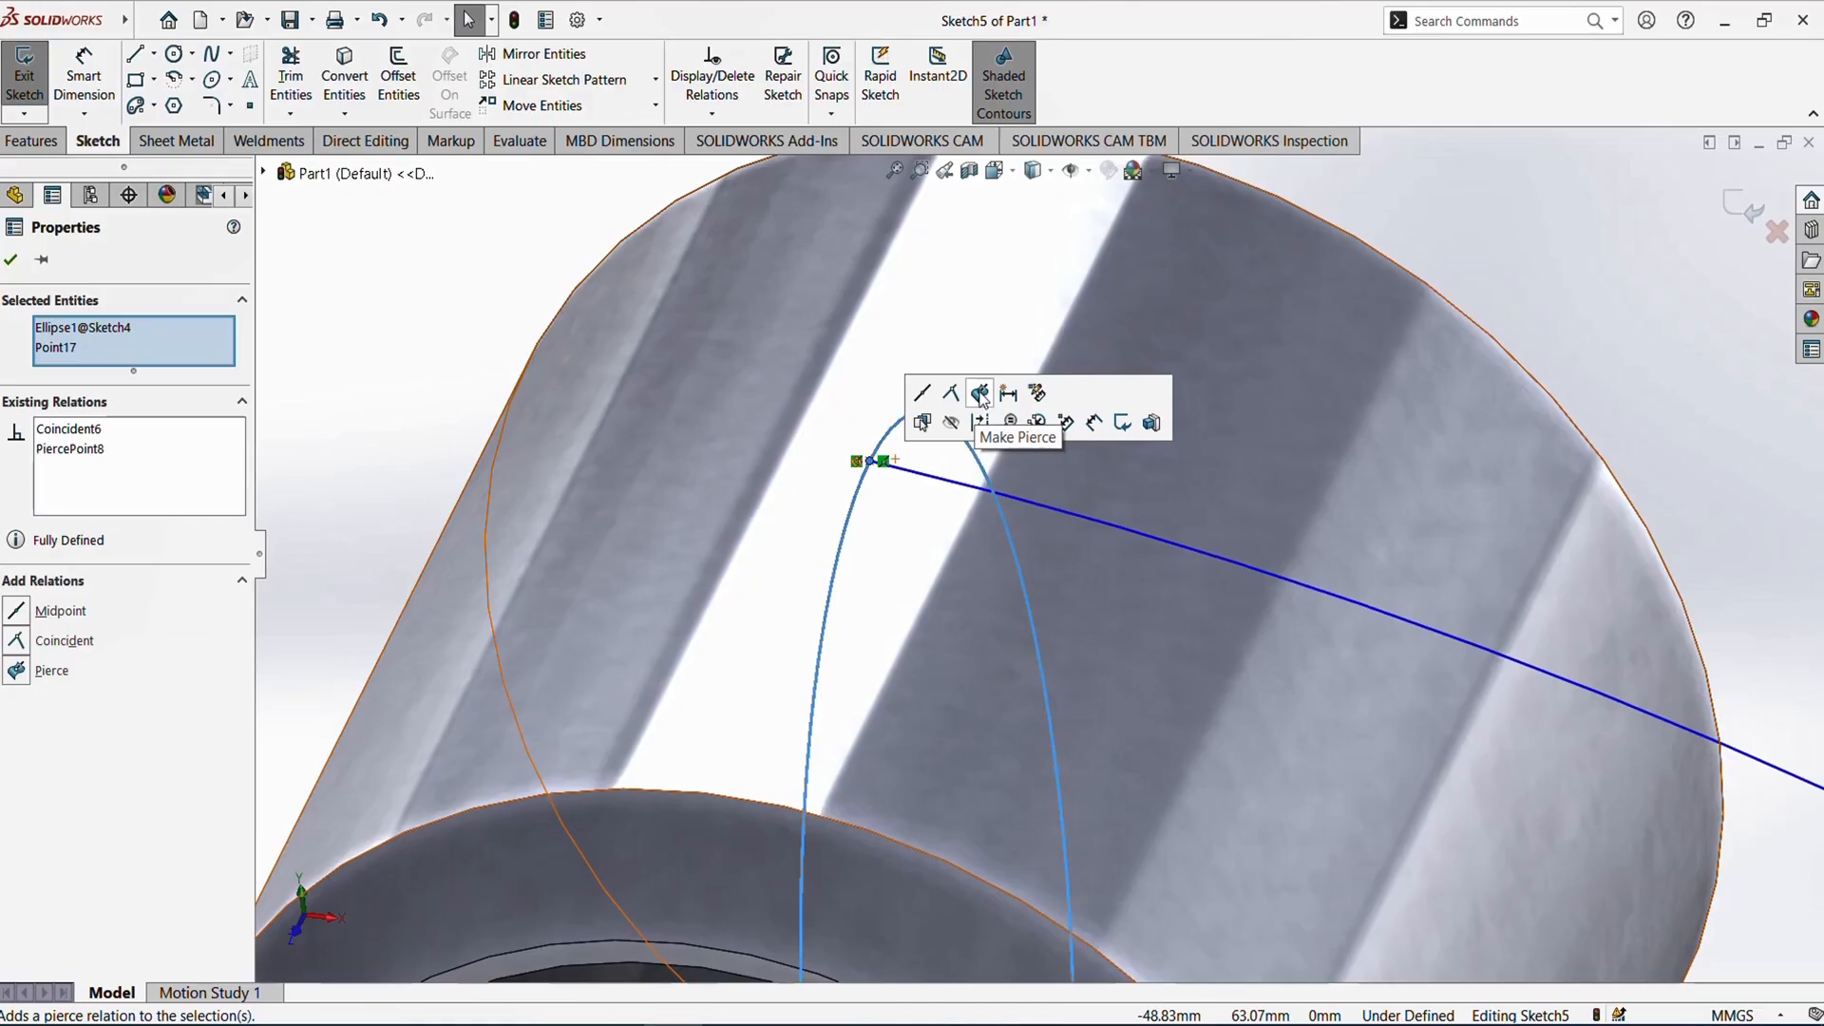
click(14, 262)
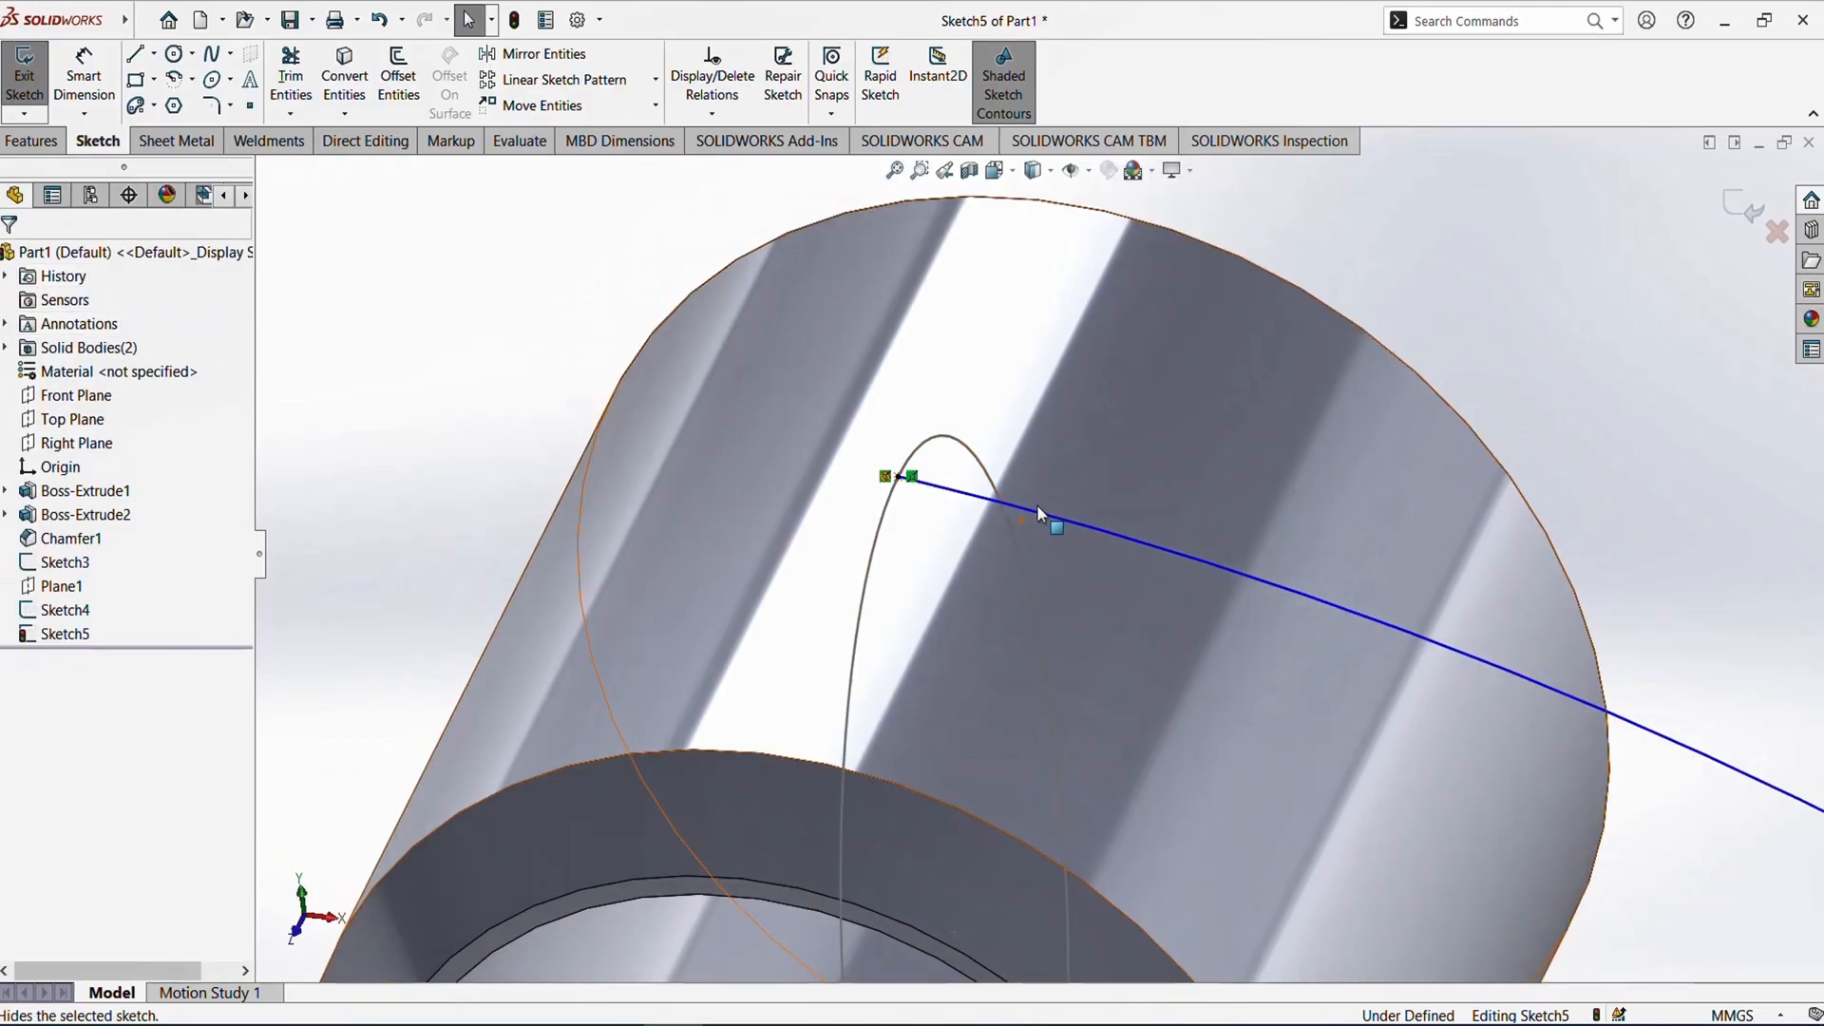
- Check the upper arc's radius in the reference drawing, dimension it as 75 mm and exit the sketch
scroll(1307, 650, up, 10)
scroll(1307, 642, down, 5)
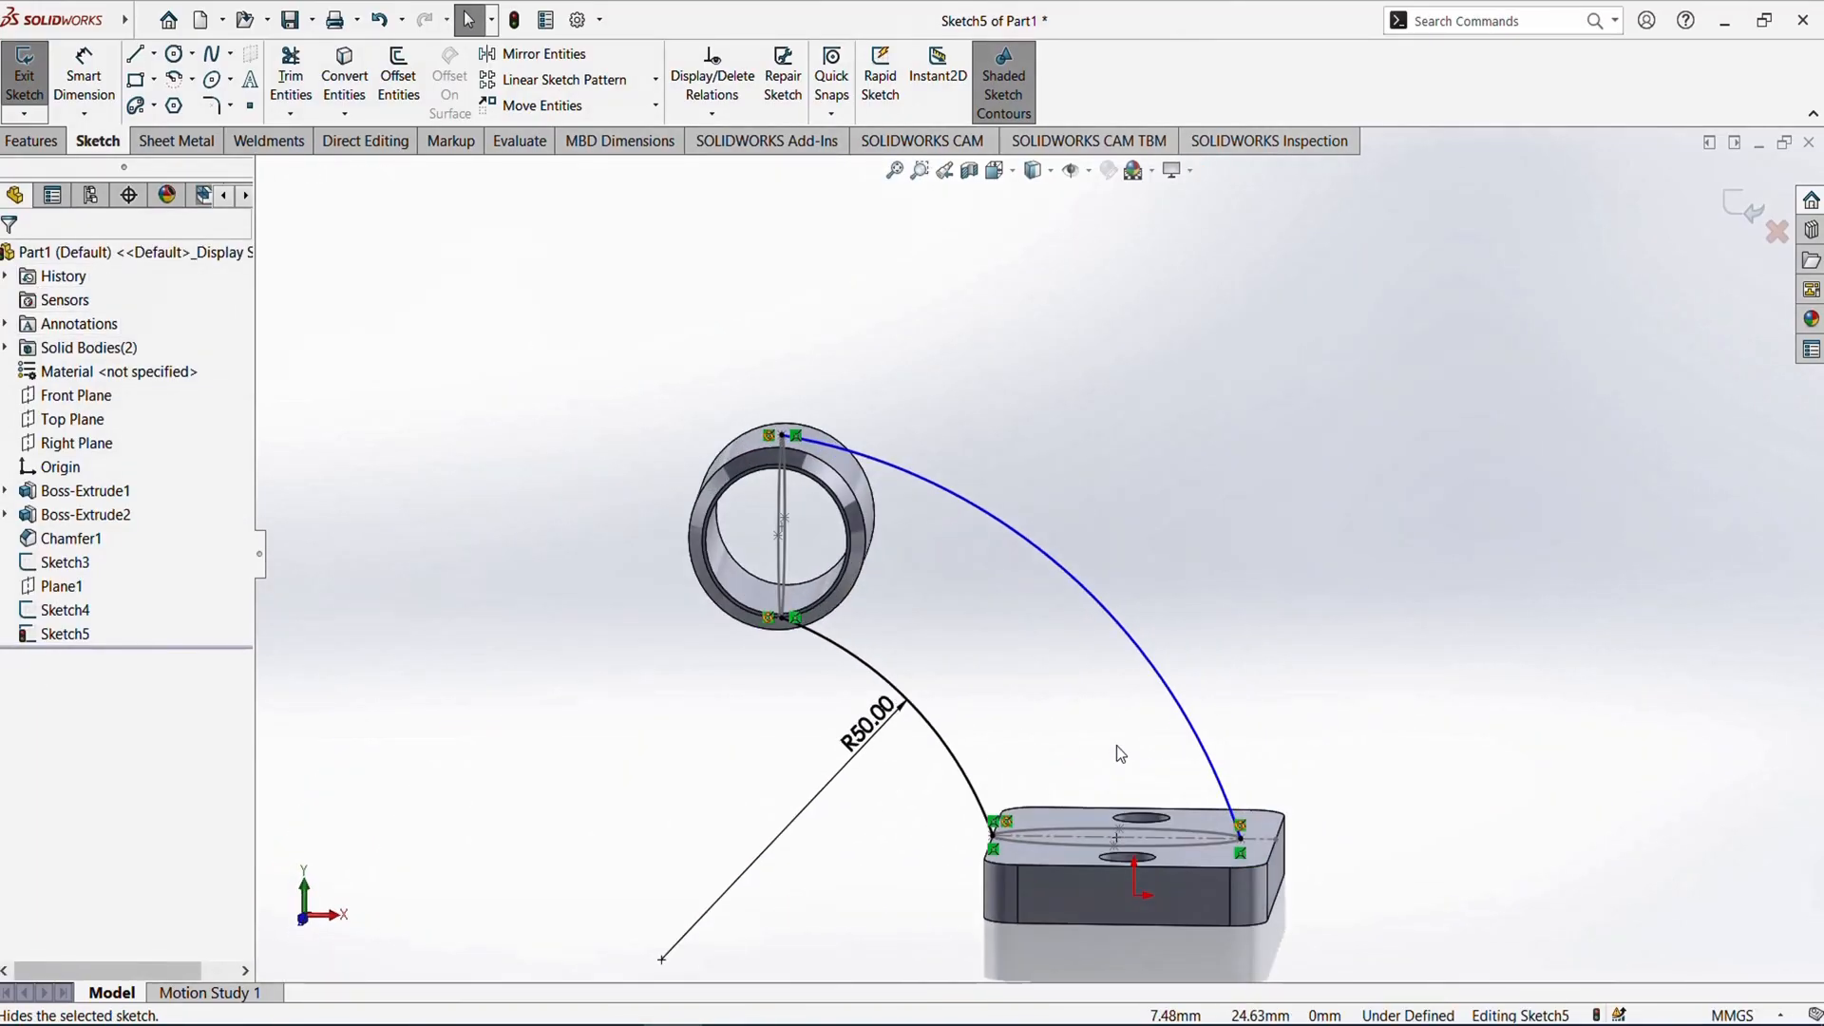
click(642, 1023)
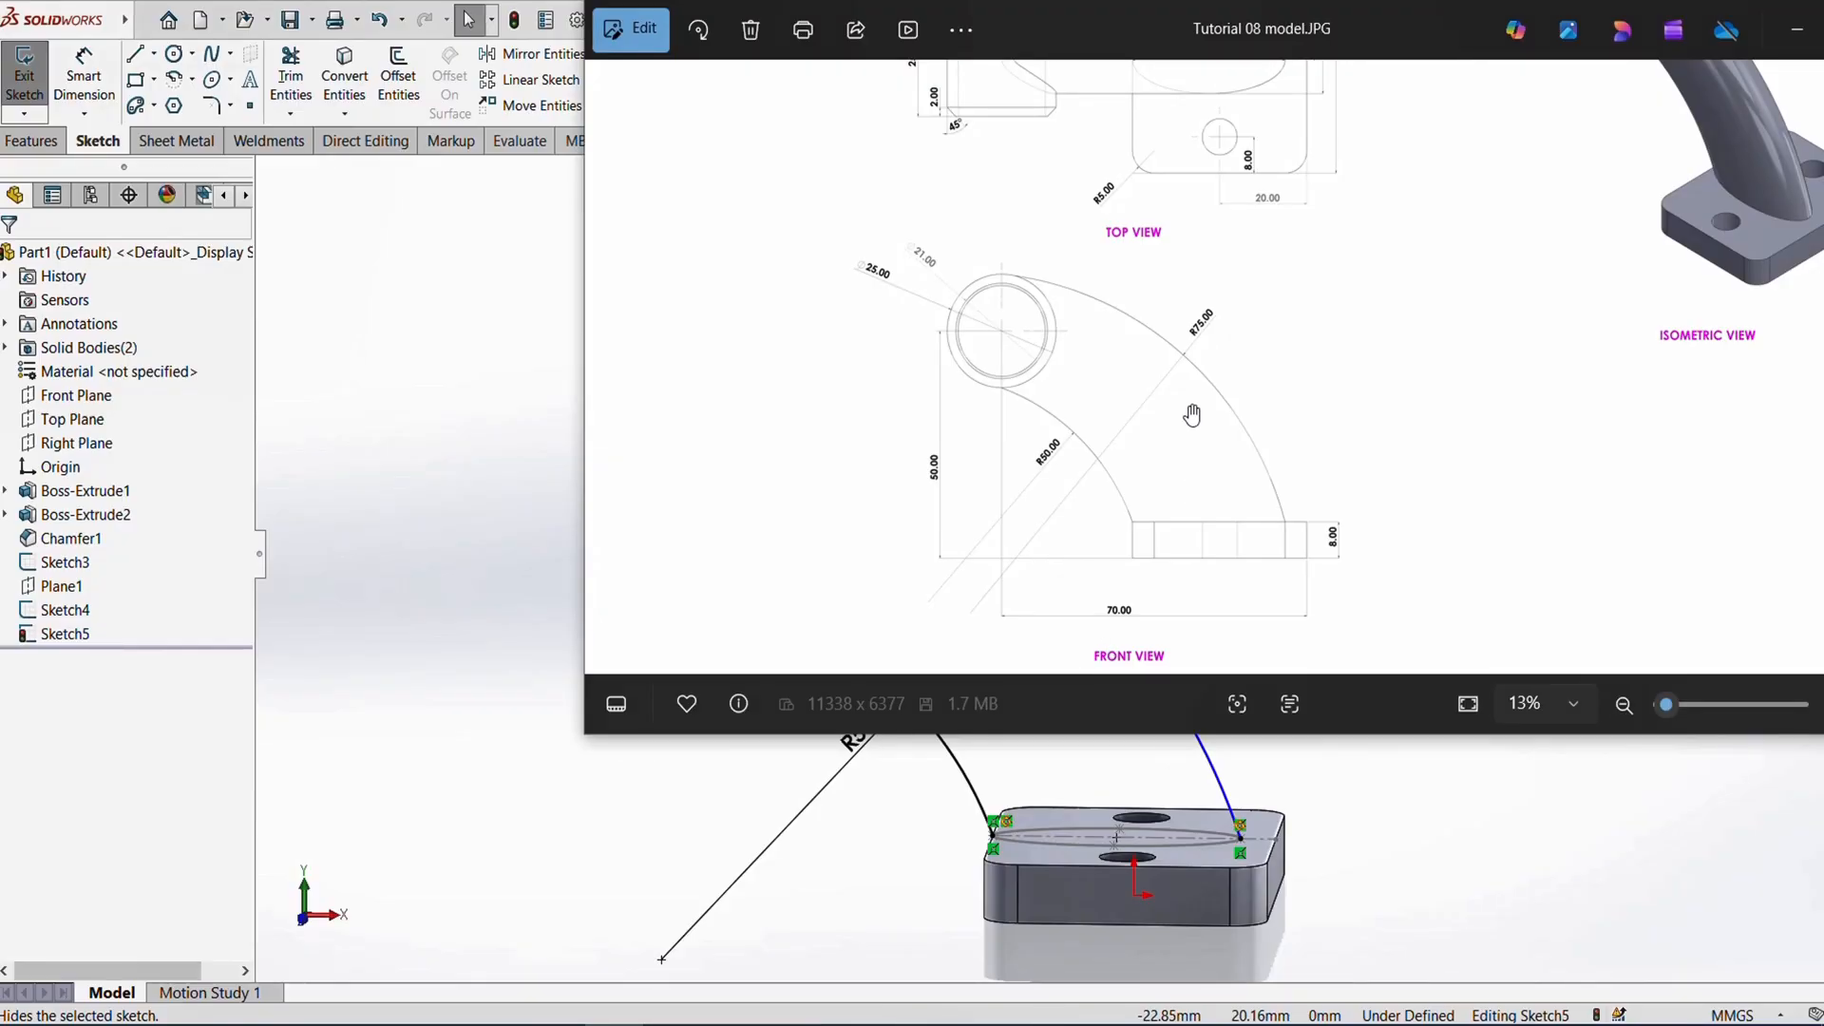
click(504, 358)
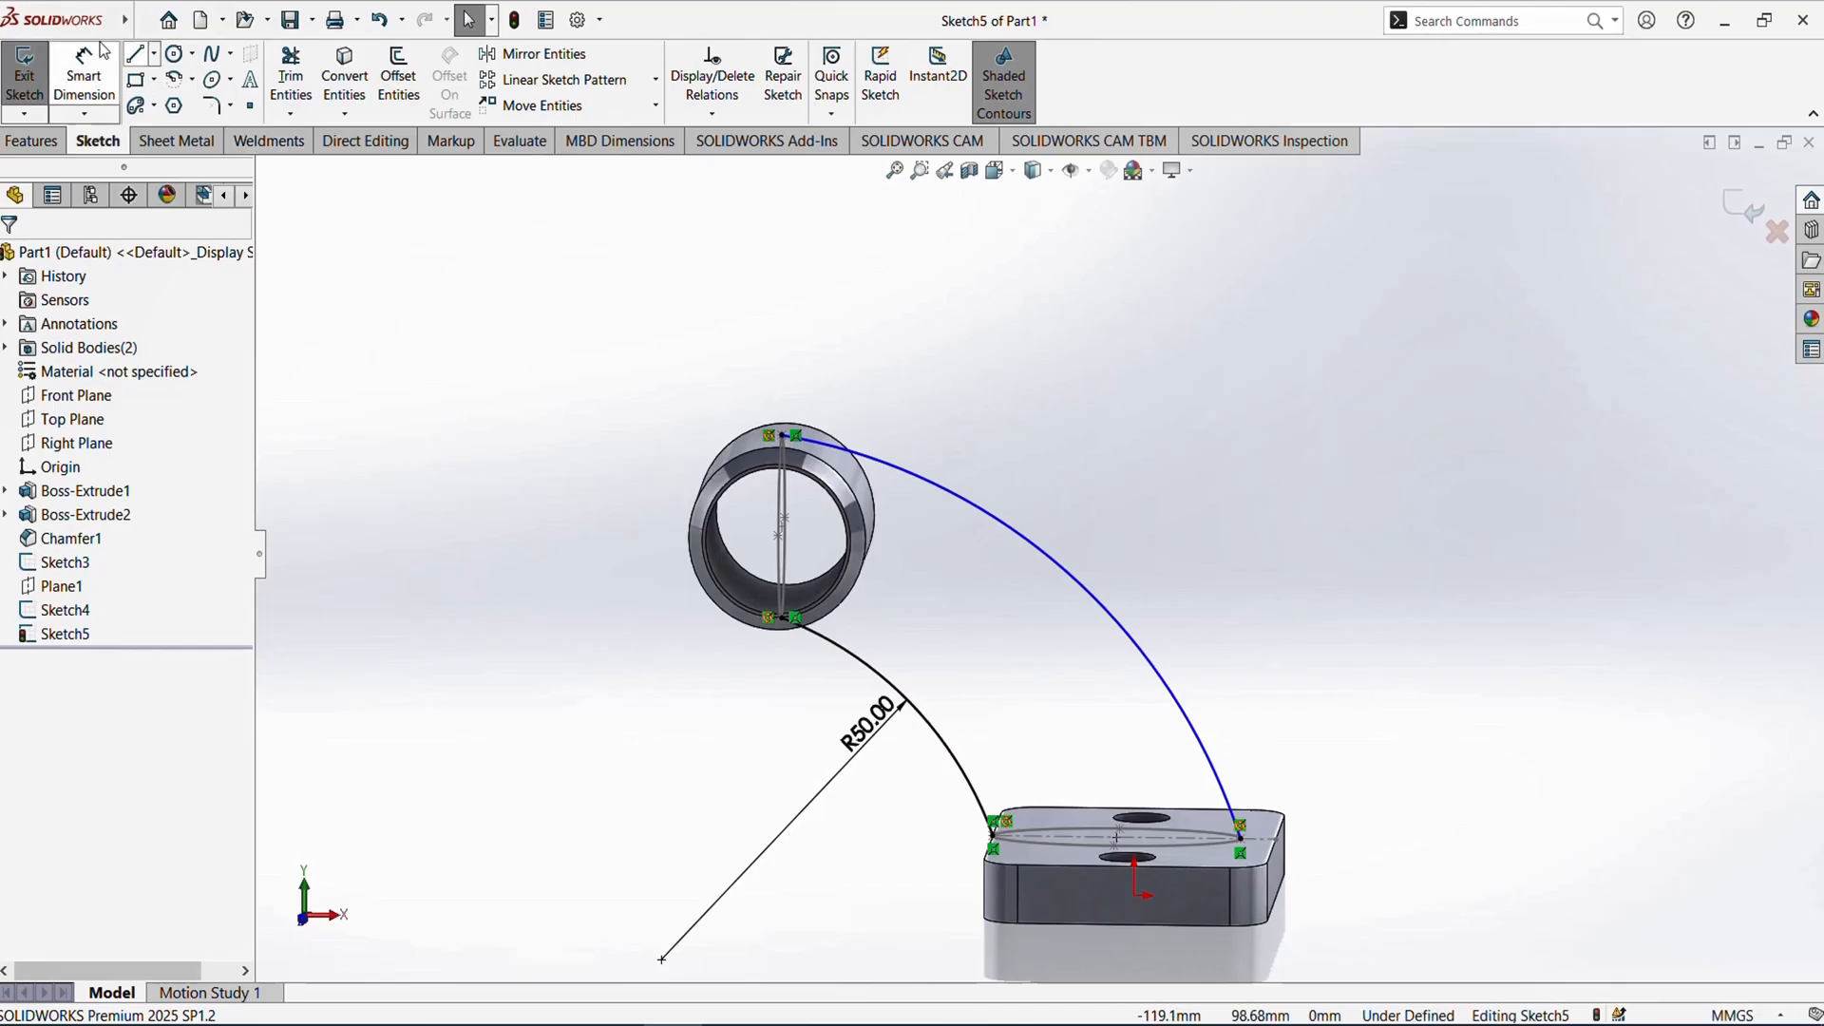
click(70, 80)
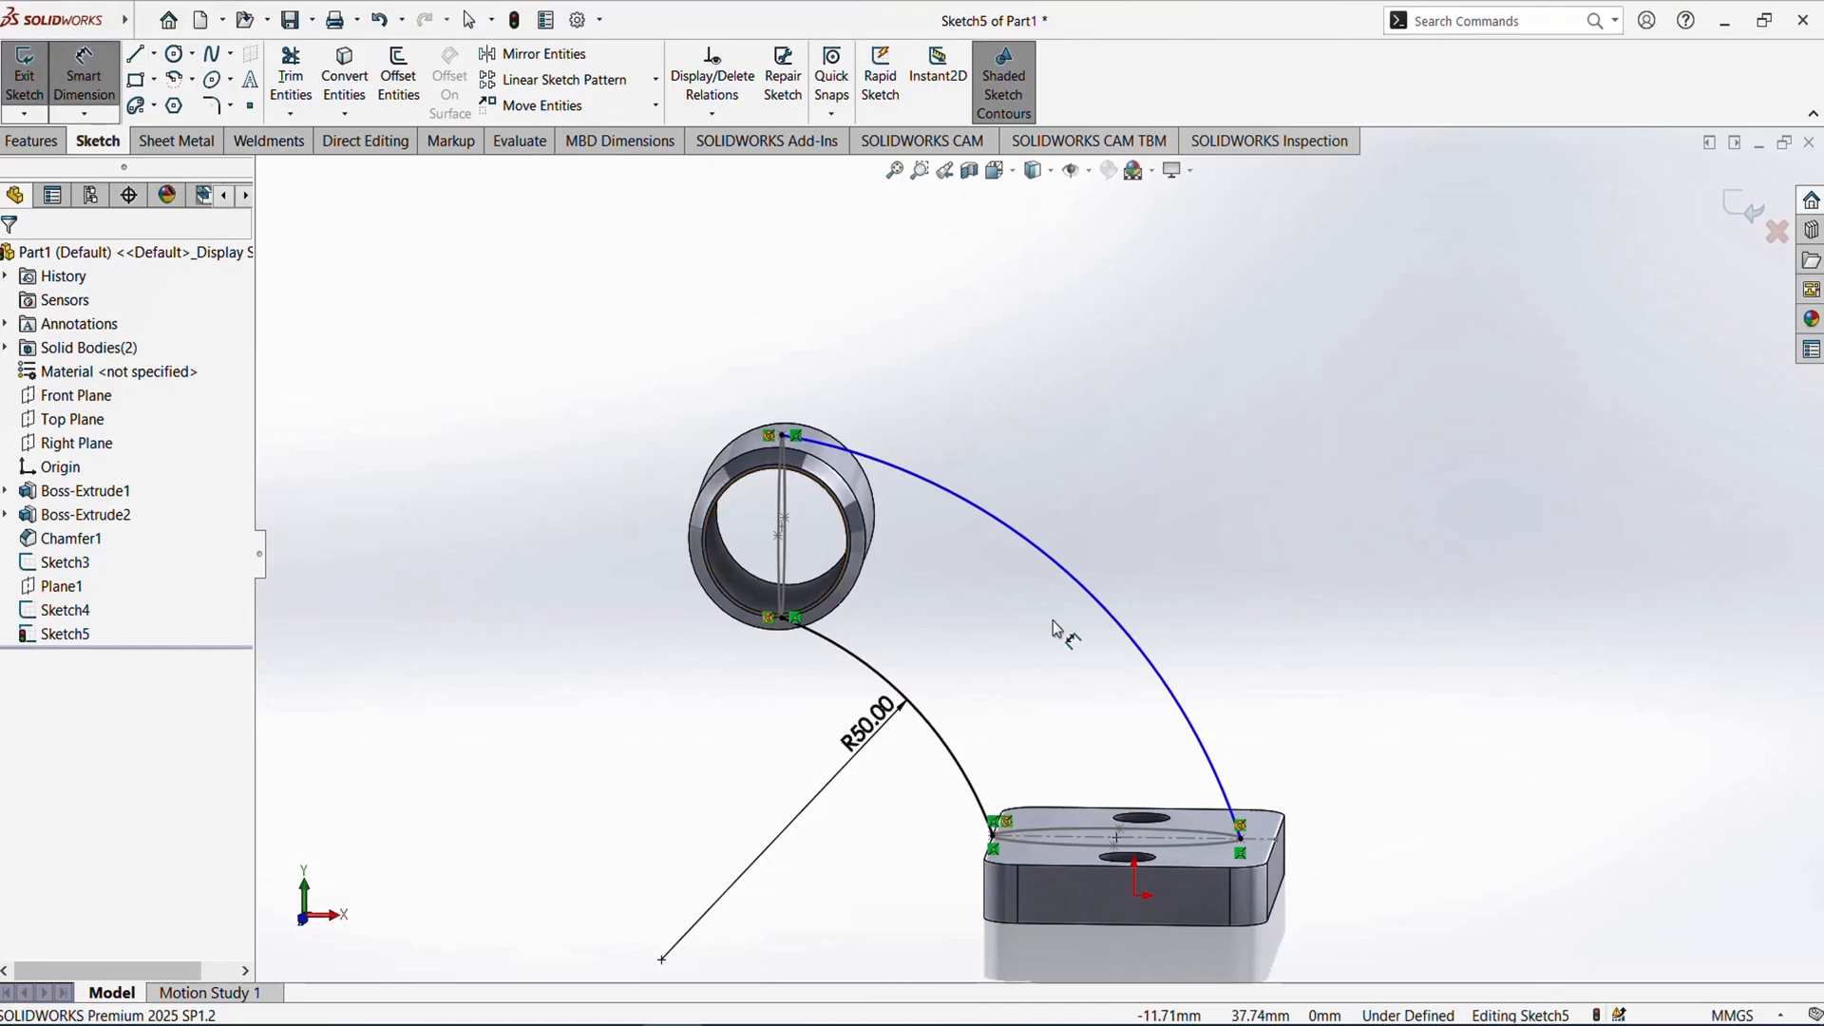
click(1081, 581)
click(1054, 556)
text(7)
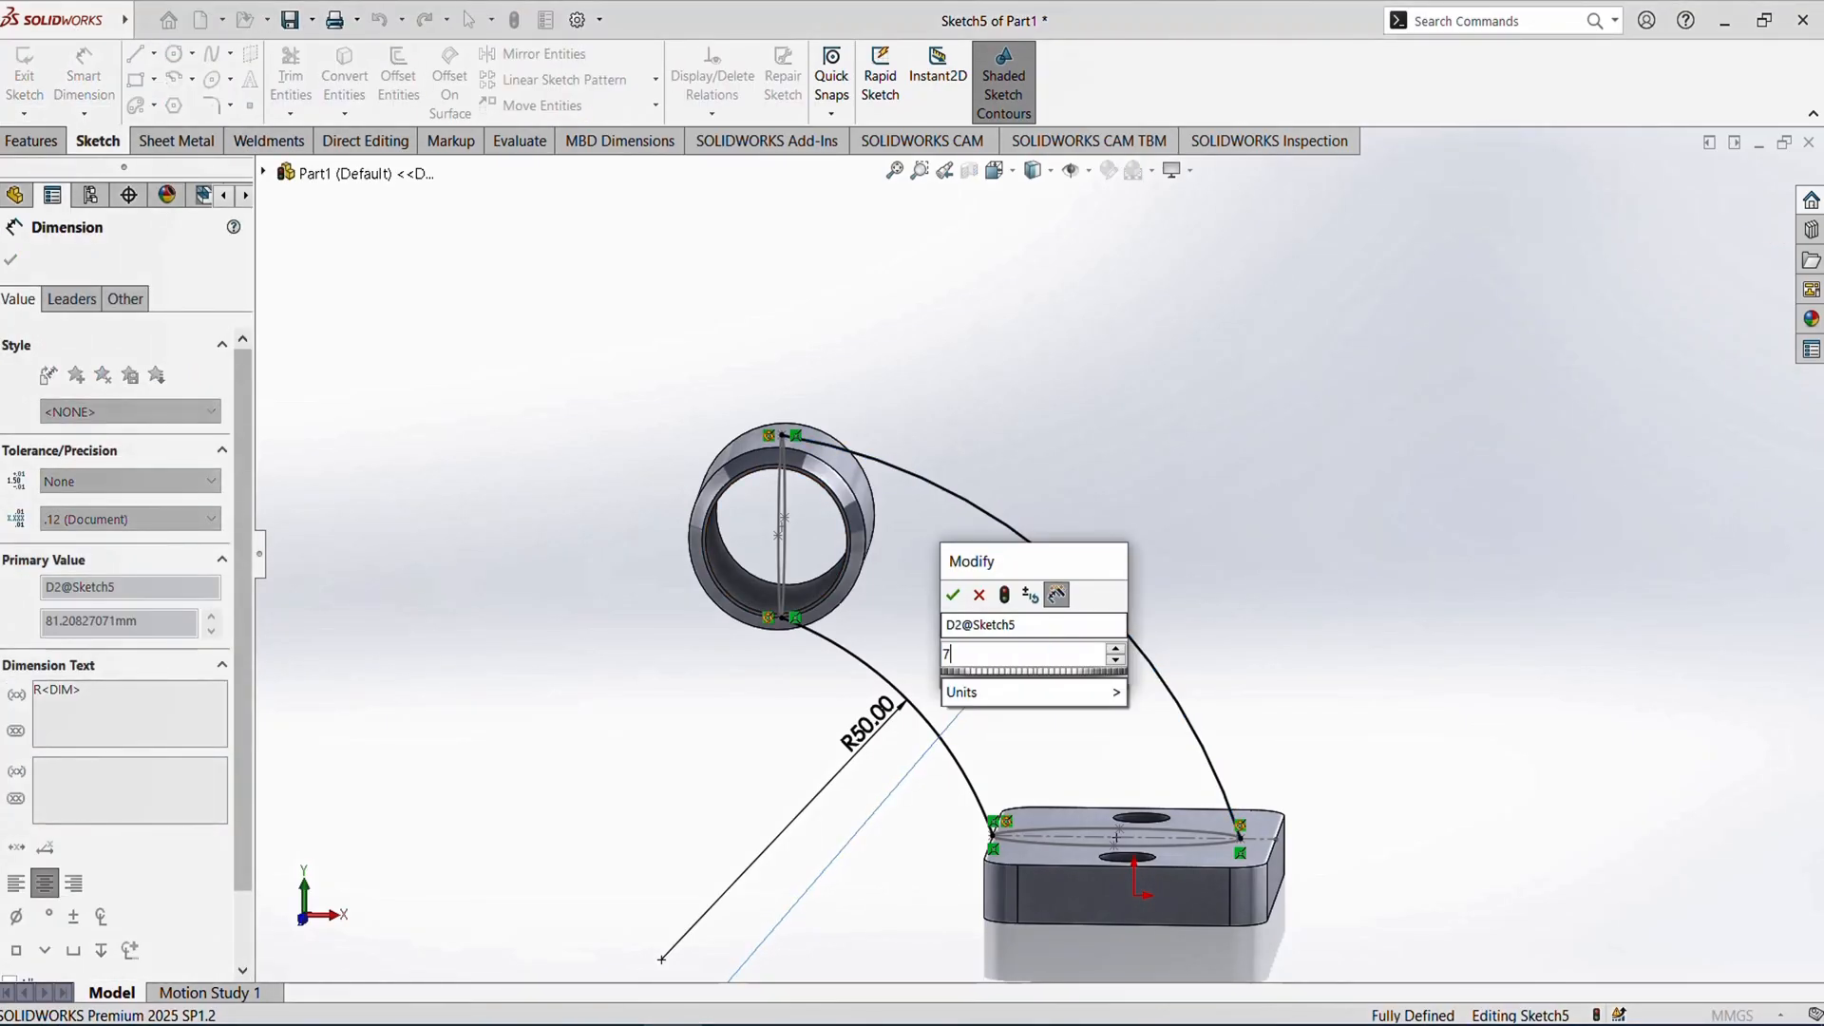
text(5)
key(Return)
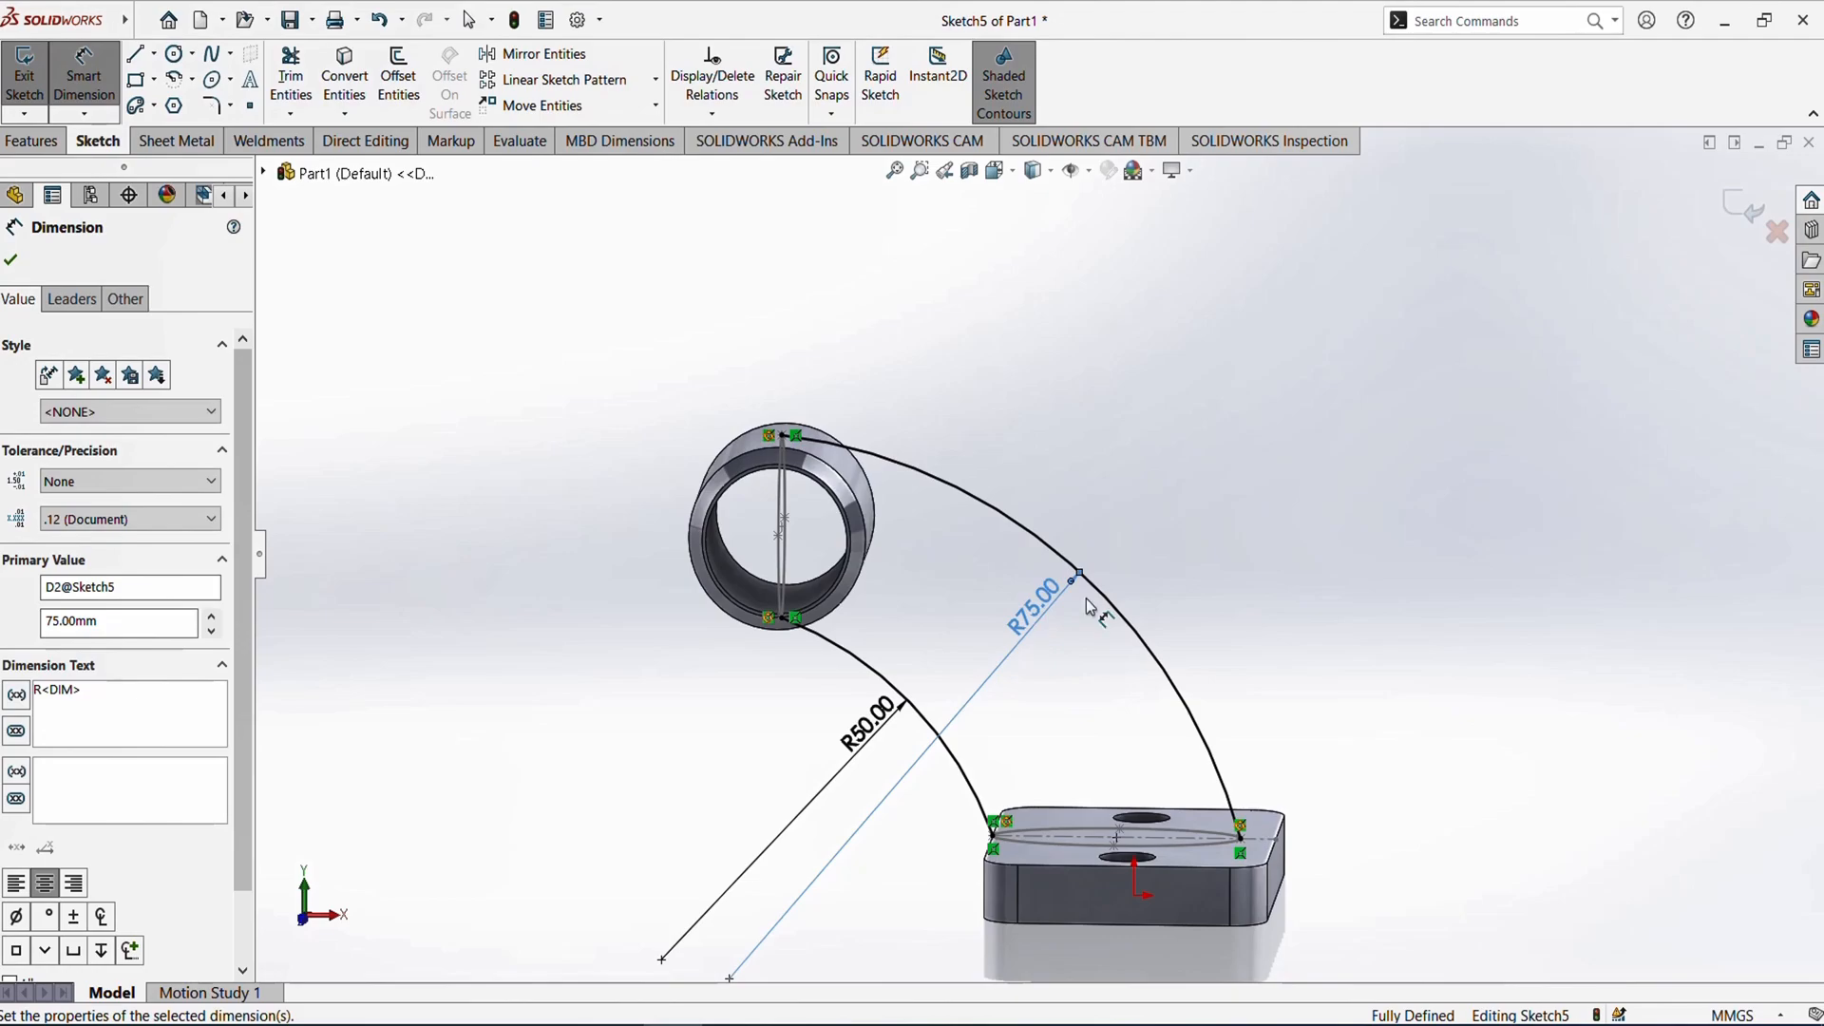
middle_drag(1086, 598, 1144, 627)
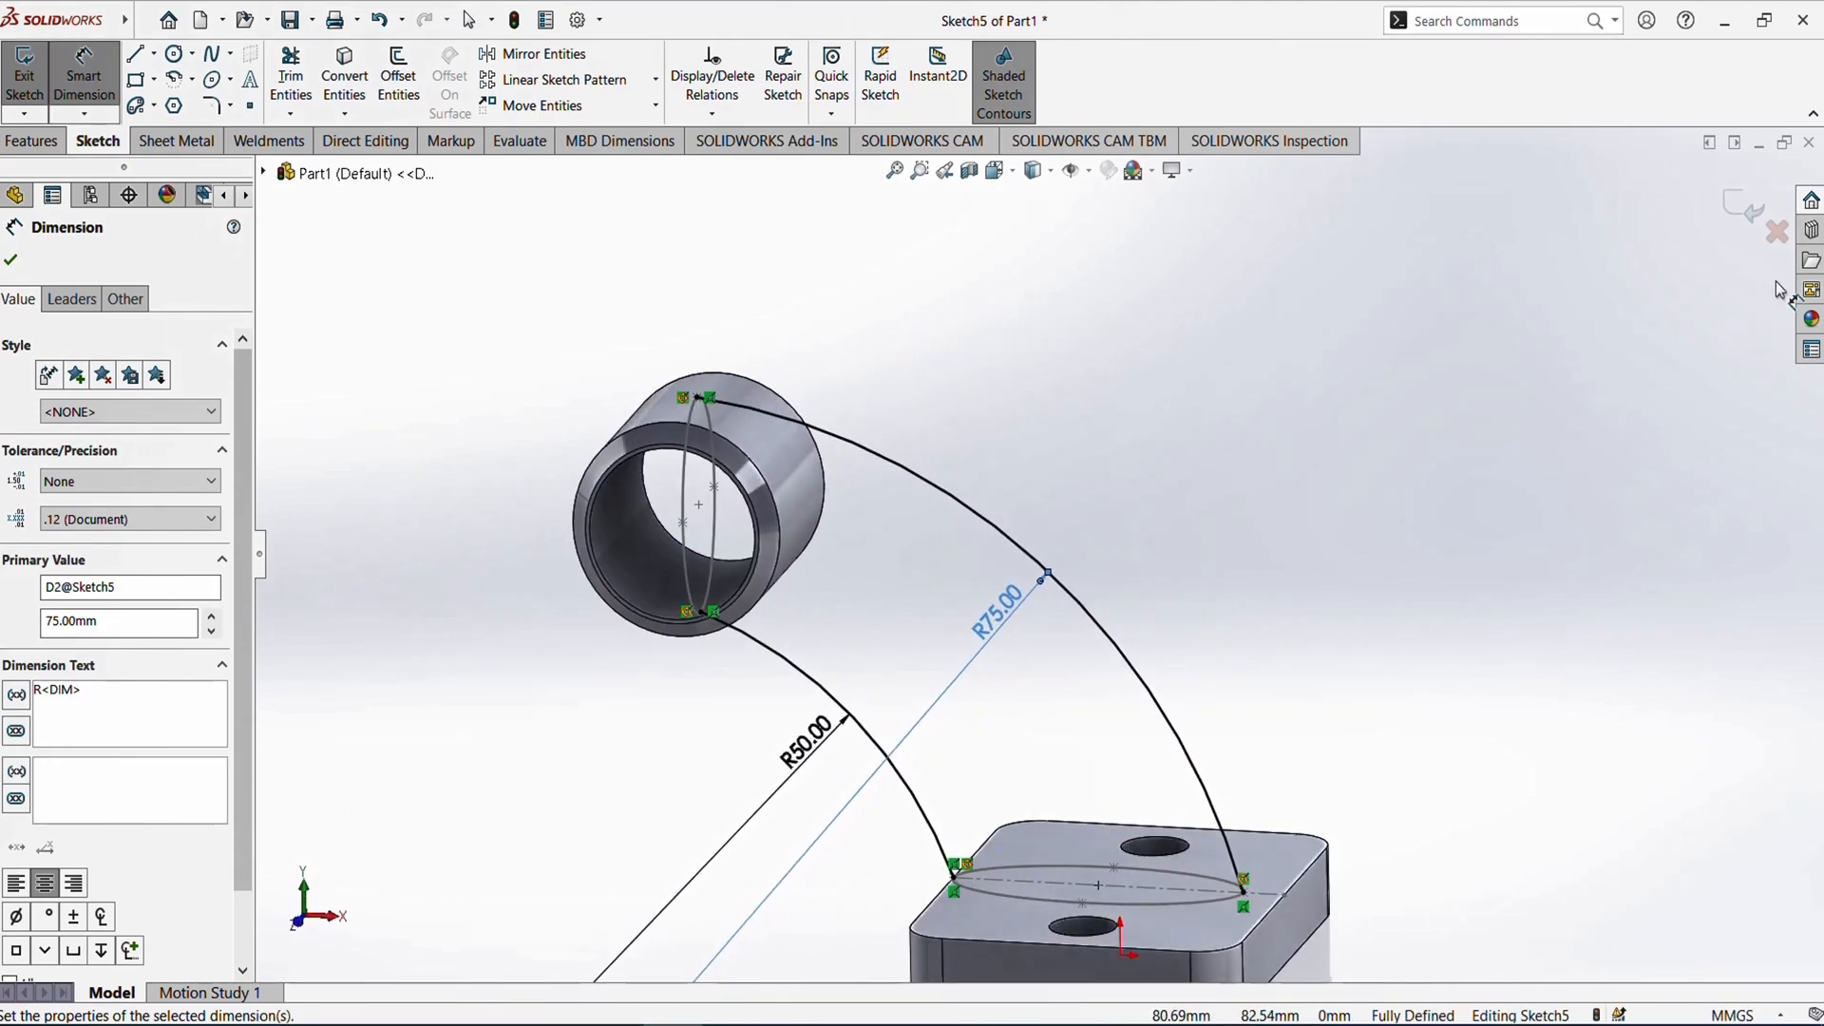
click(1743, 209)
- Examine the plate ellipse, upright ellipse and guide arc sketches by highlighting each one on the model
scroll(1073, 676, up, 3)
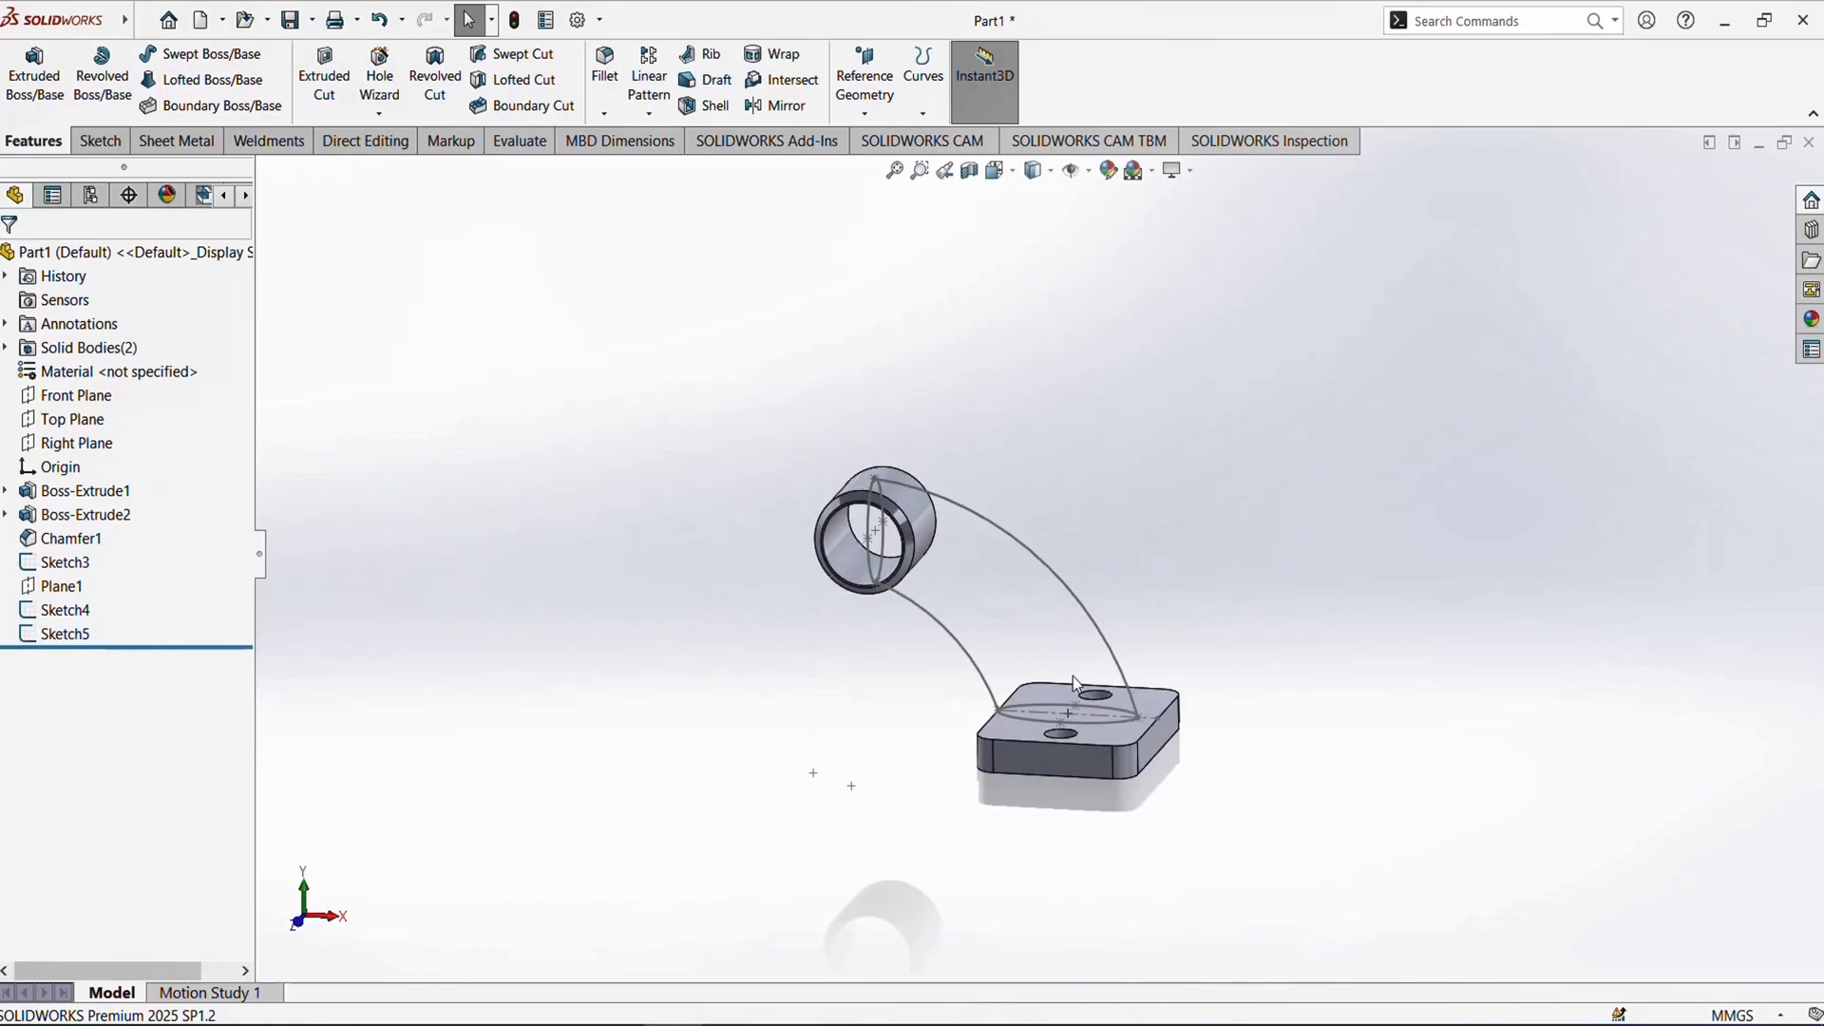
scroll(1064, 678, down, 2)
middle_drag(945, 689, 902, 731)
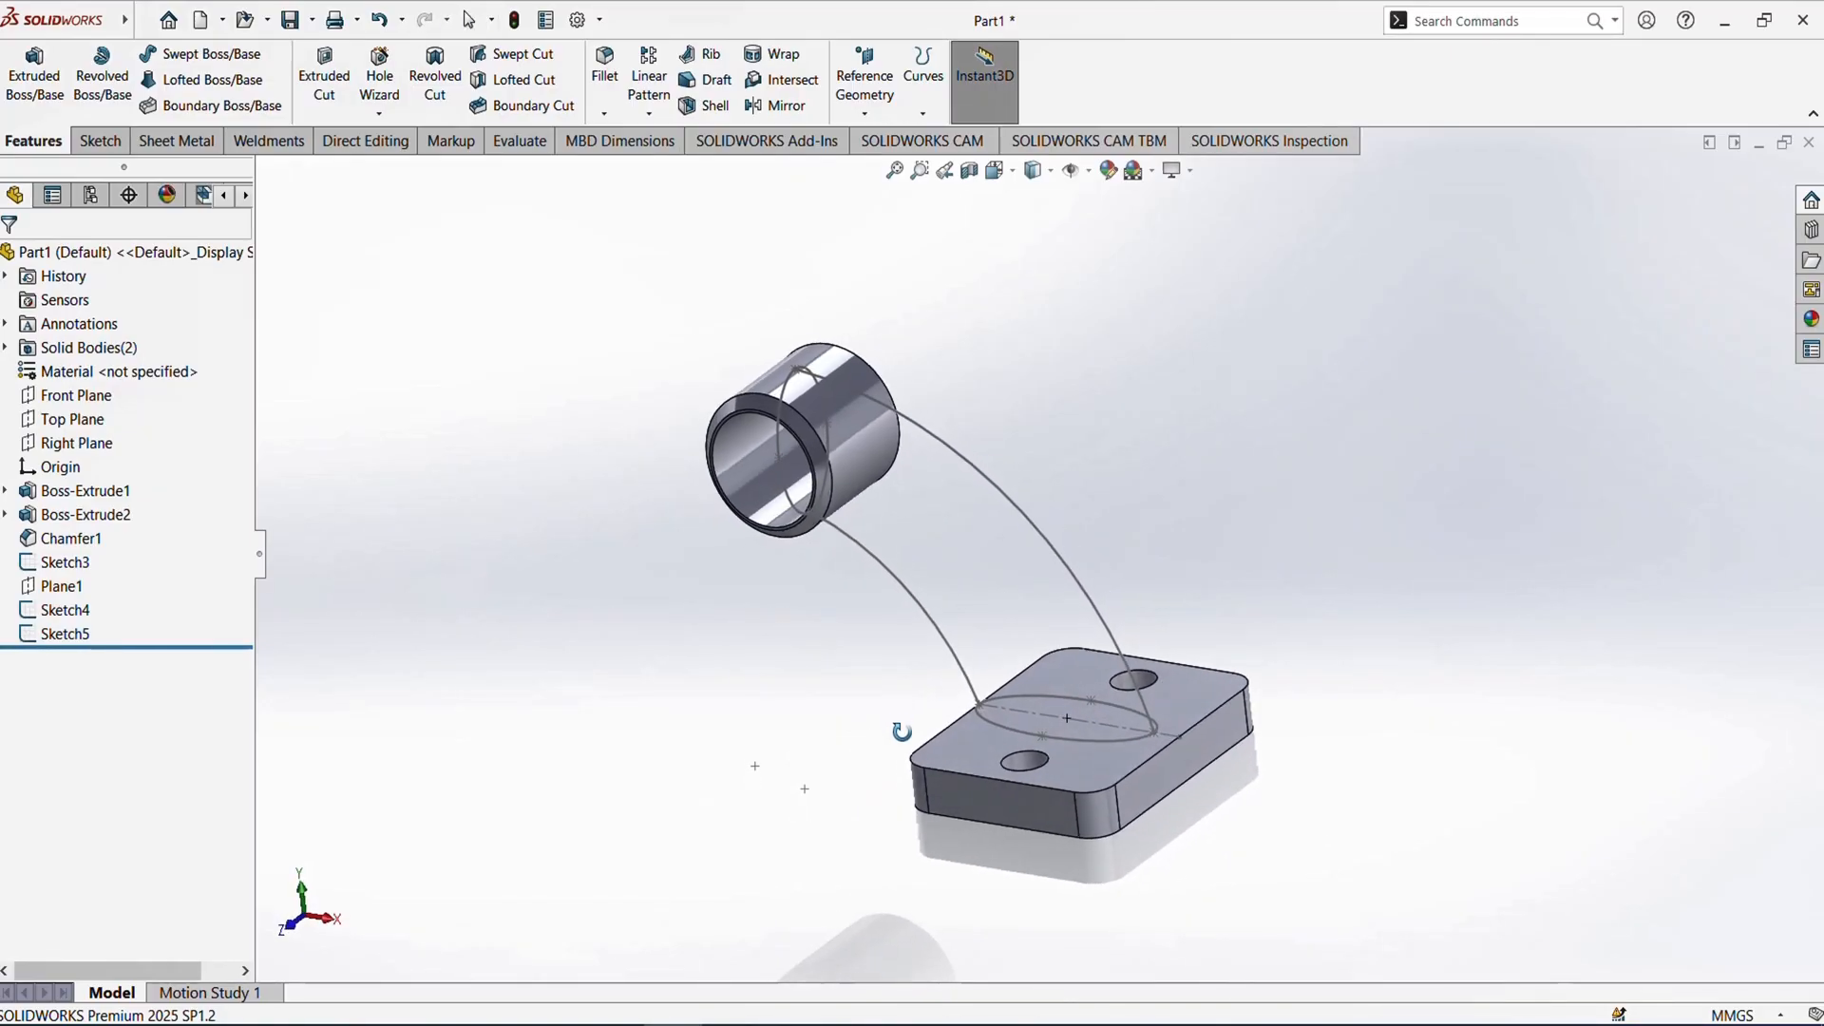
click(57, 562)
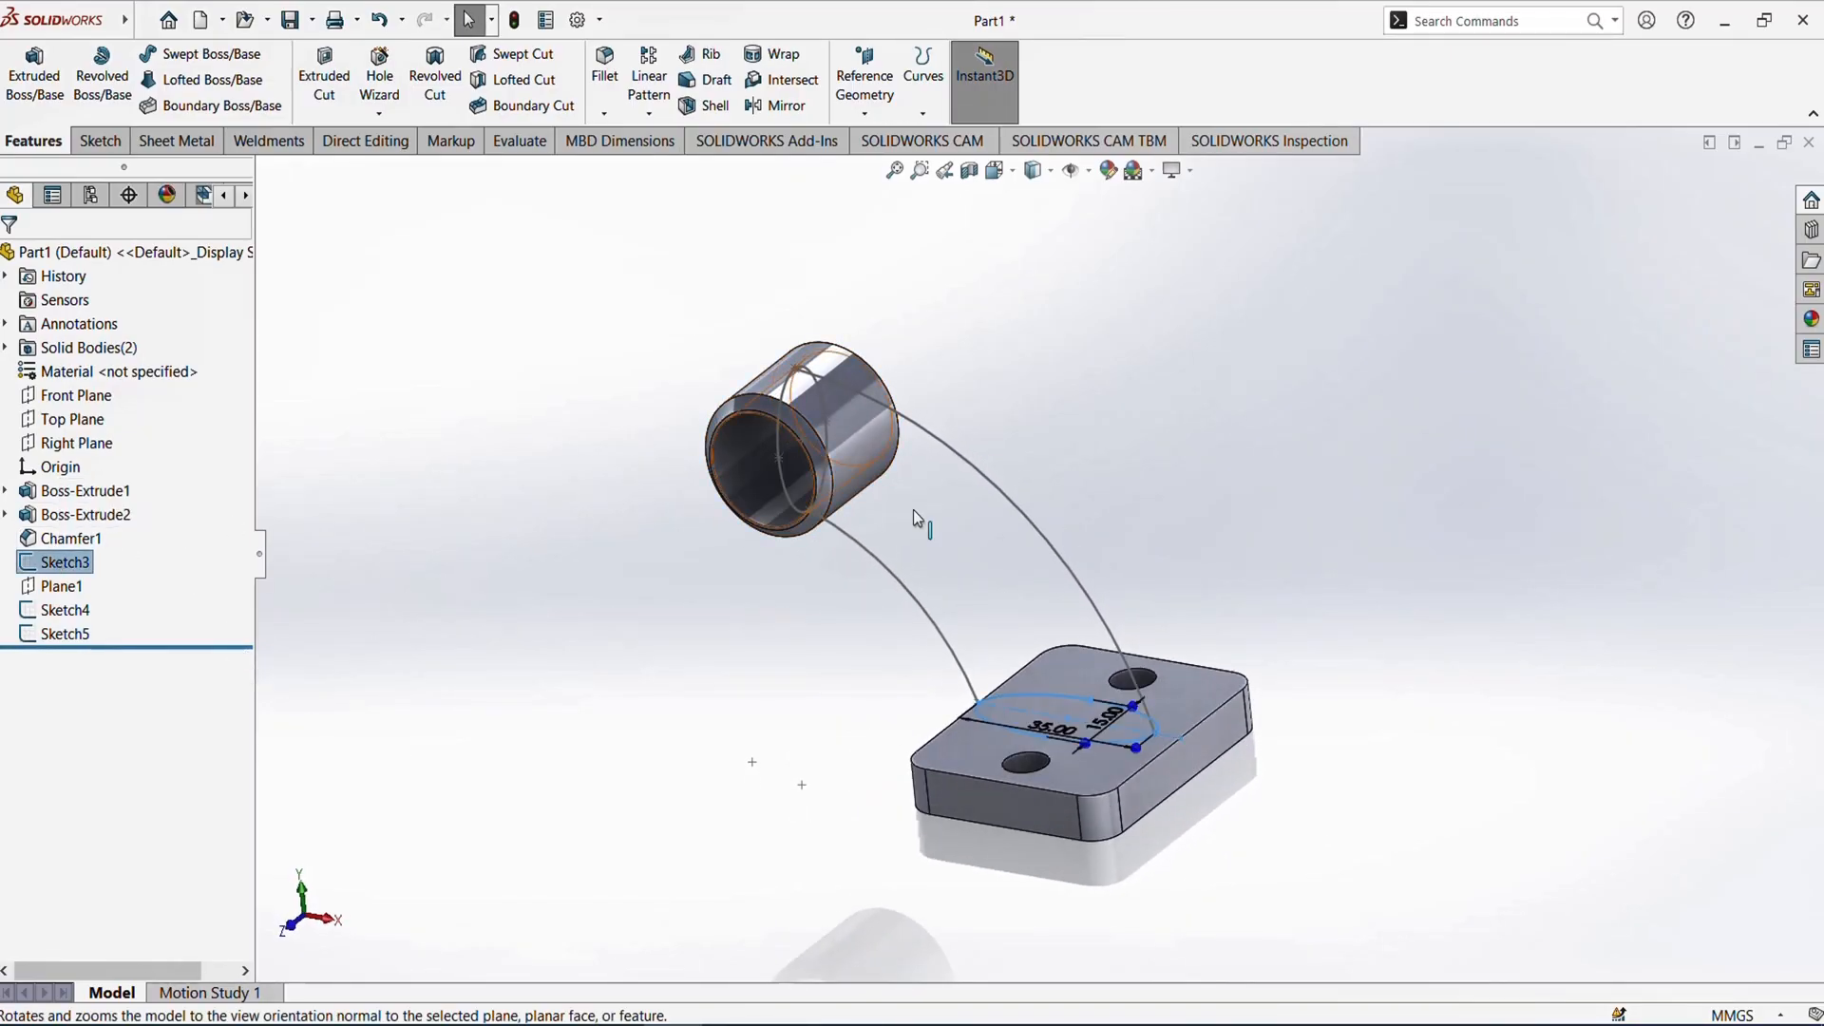
click(44, 634)
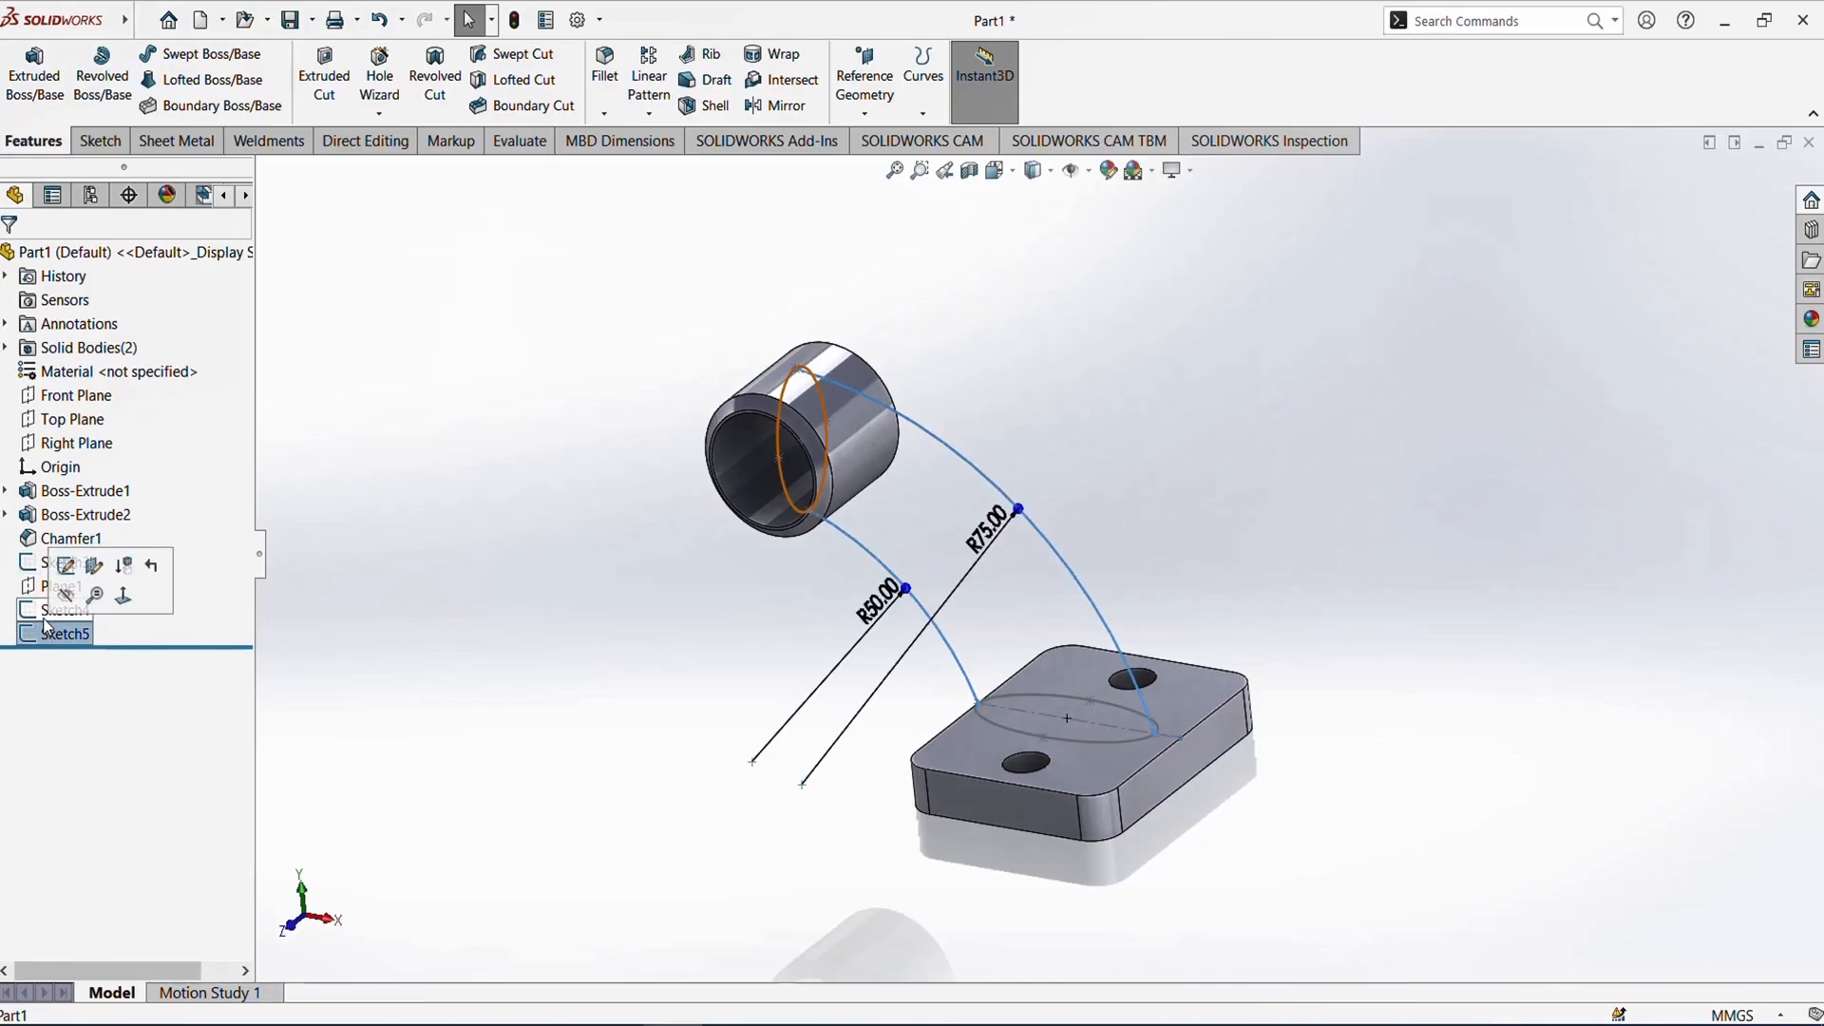
click(52, 610)
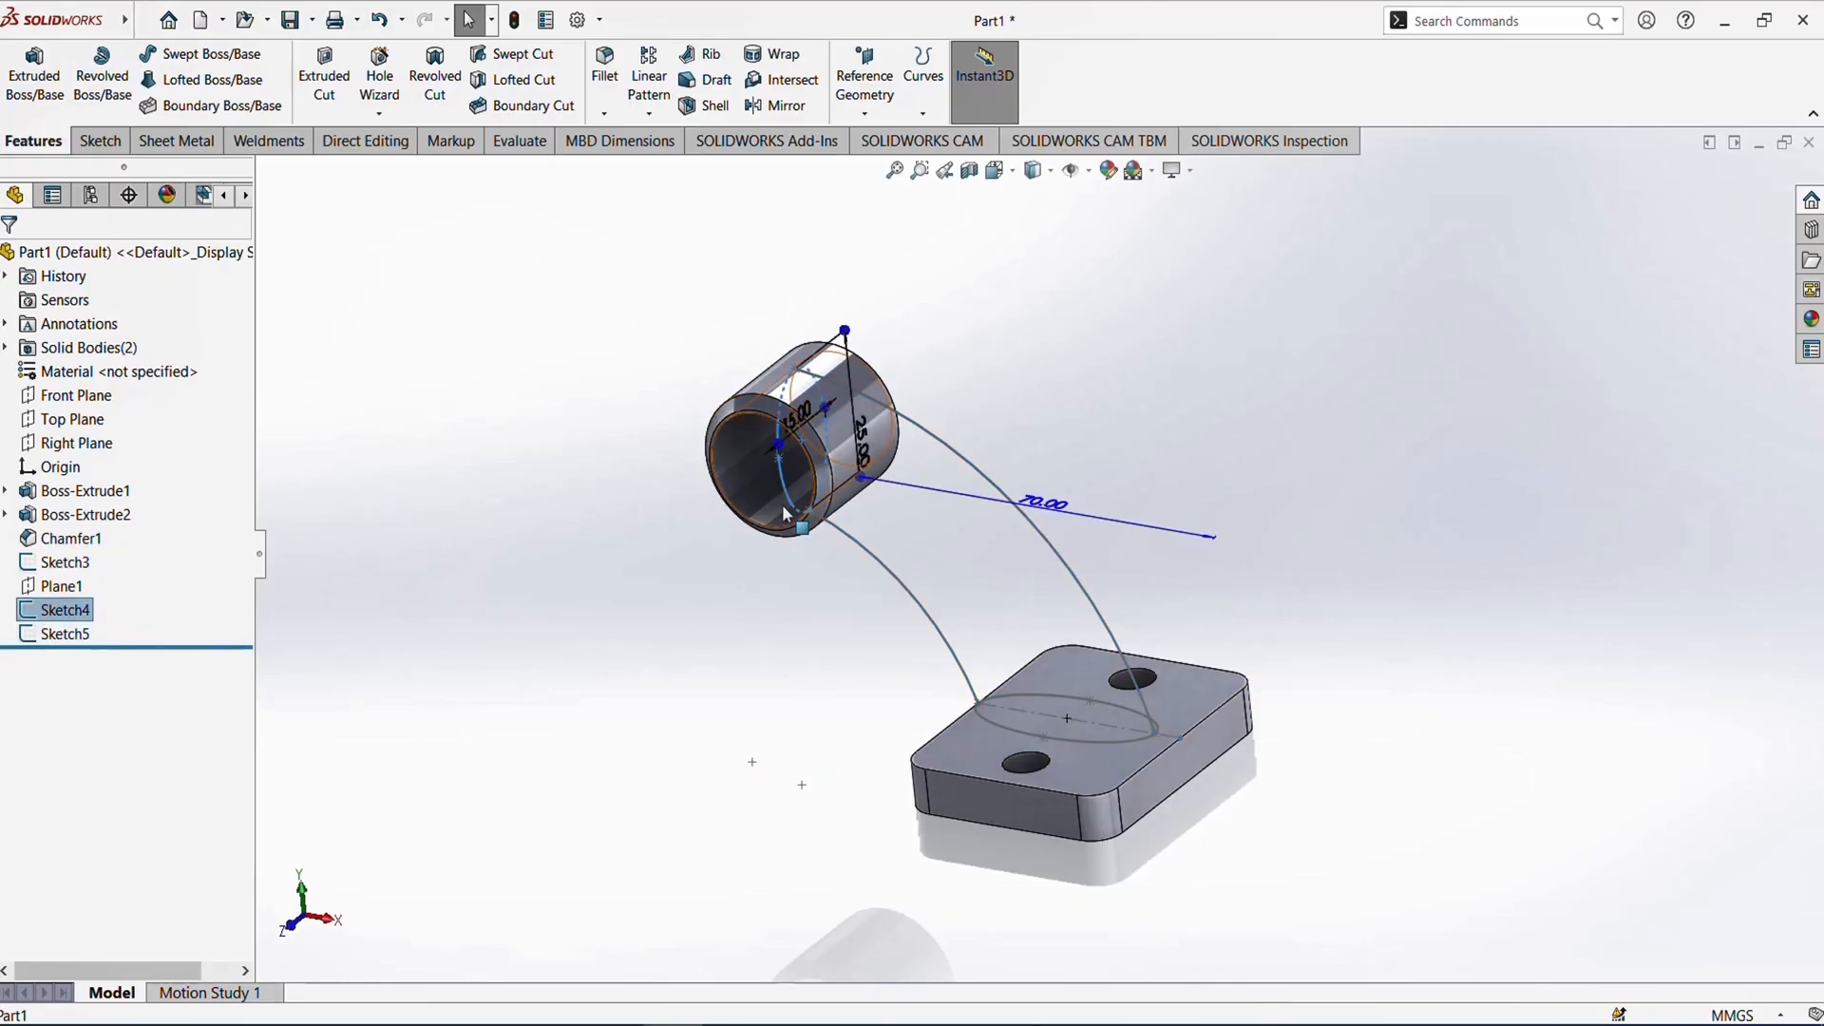
click(447, 670)
click(77, 635)
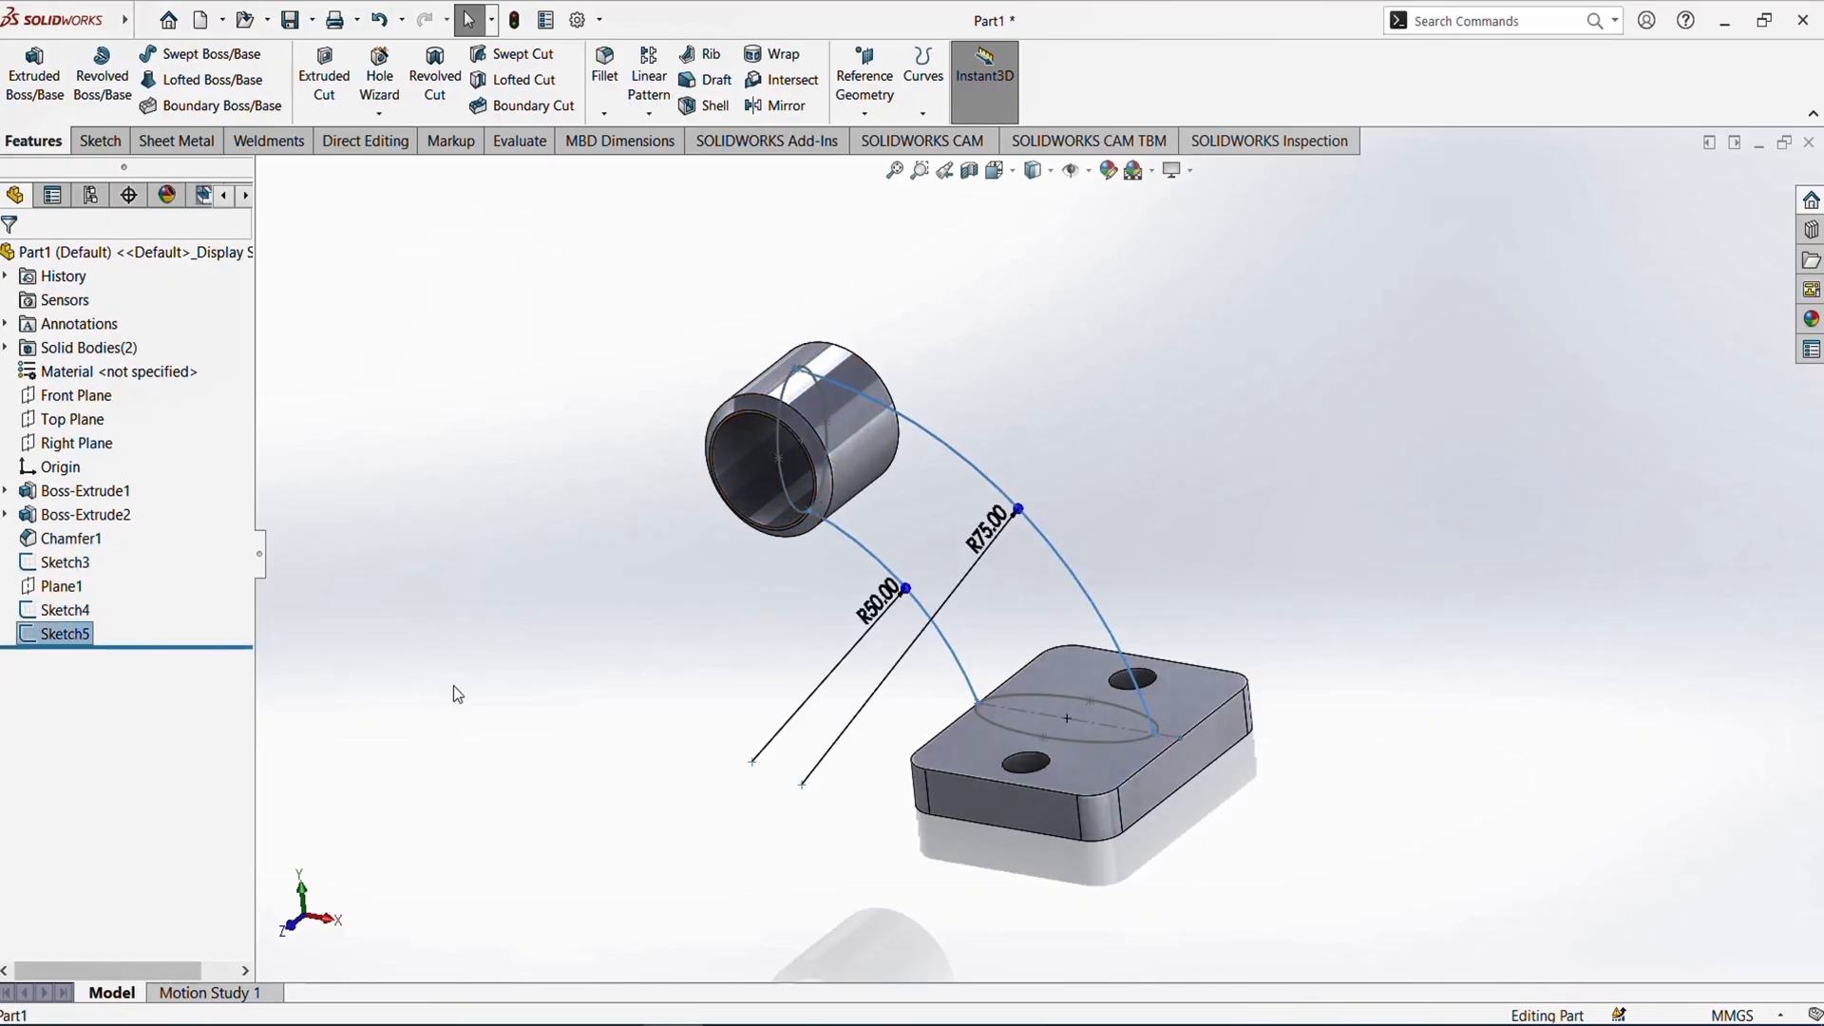
click(711, 707)
mouse_move(965, 778)
middle_down()
mouse_move(1087, 630)
mouse_move(1099, 652)
mouse_move(1071, 674)
middle_up()
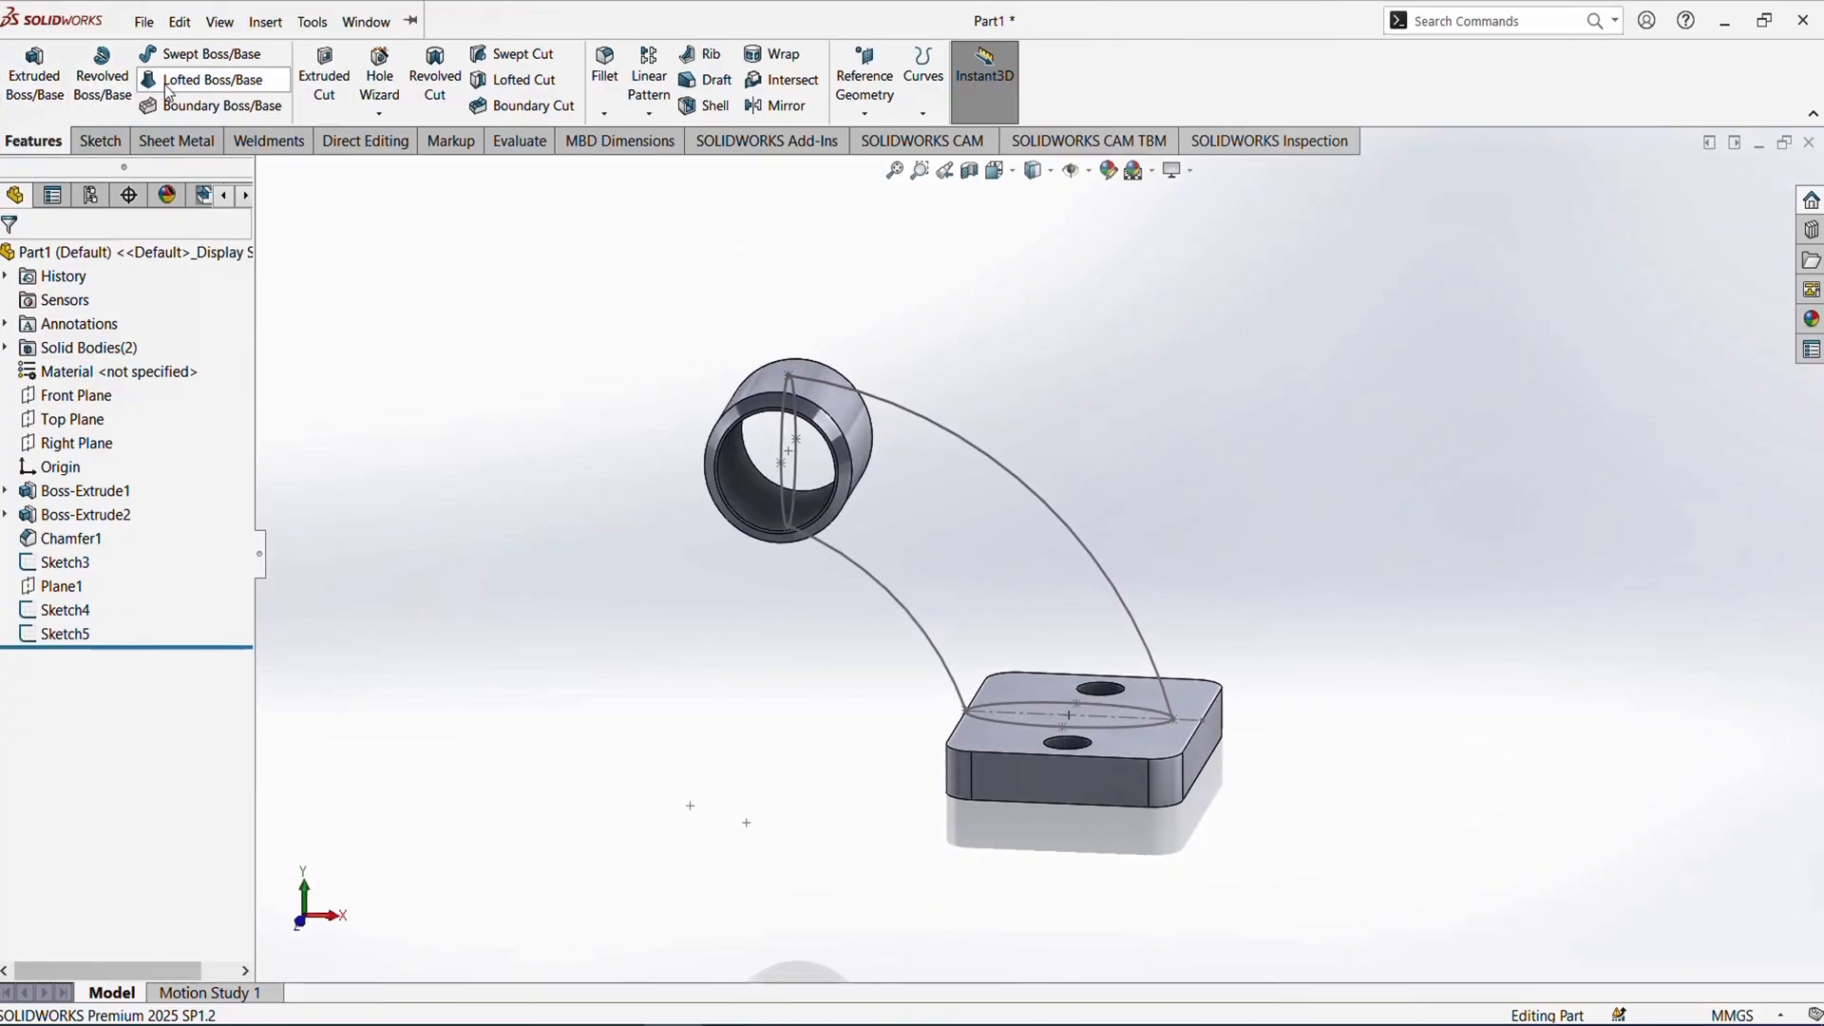
- Start a Lofted Boss/Base with the plate ellipse and the upright ellipse in the ring as its profiles
click(203, 80)
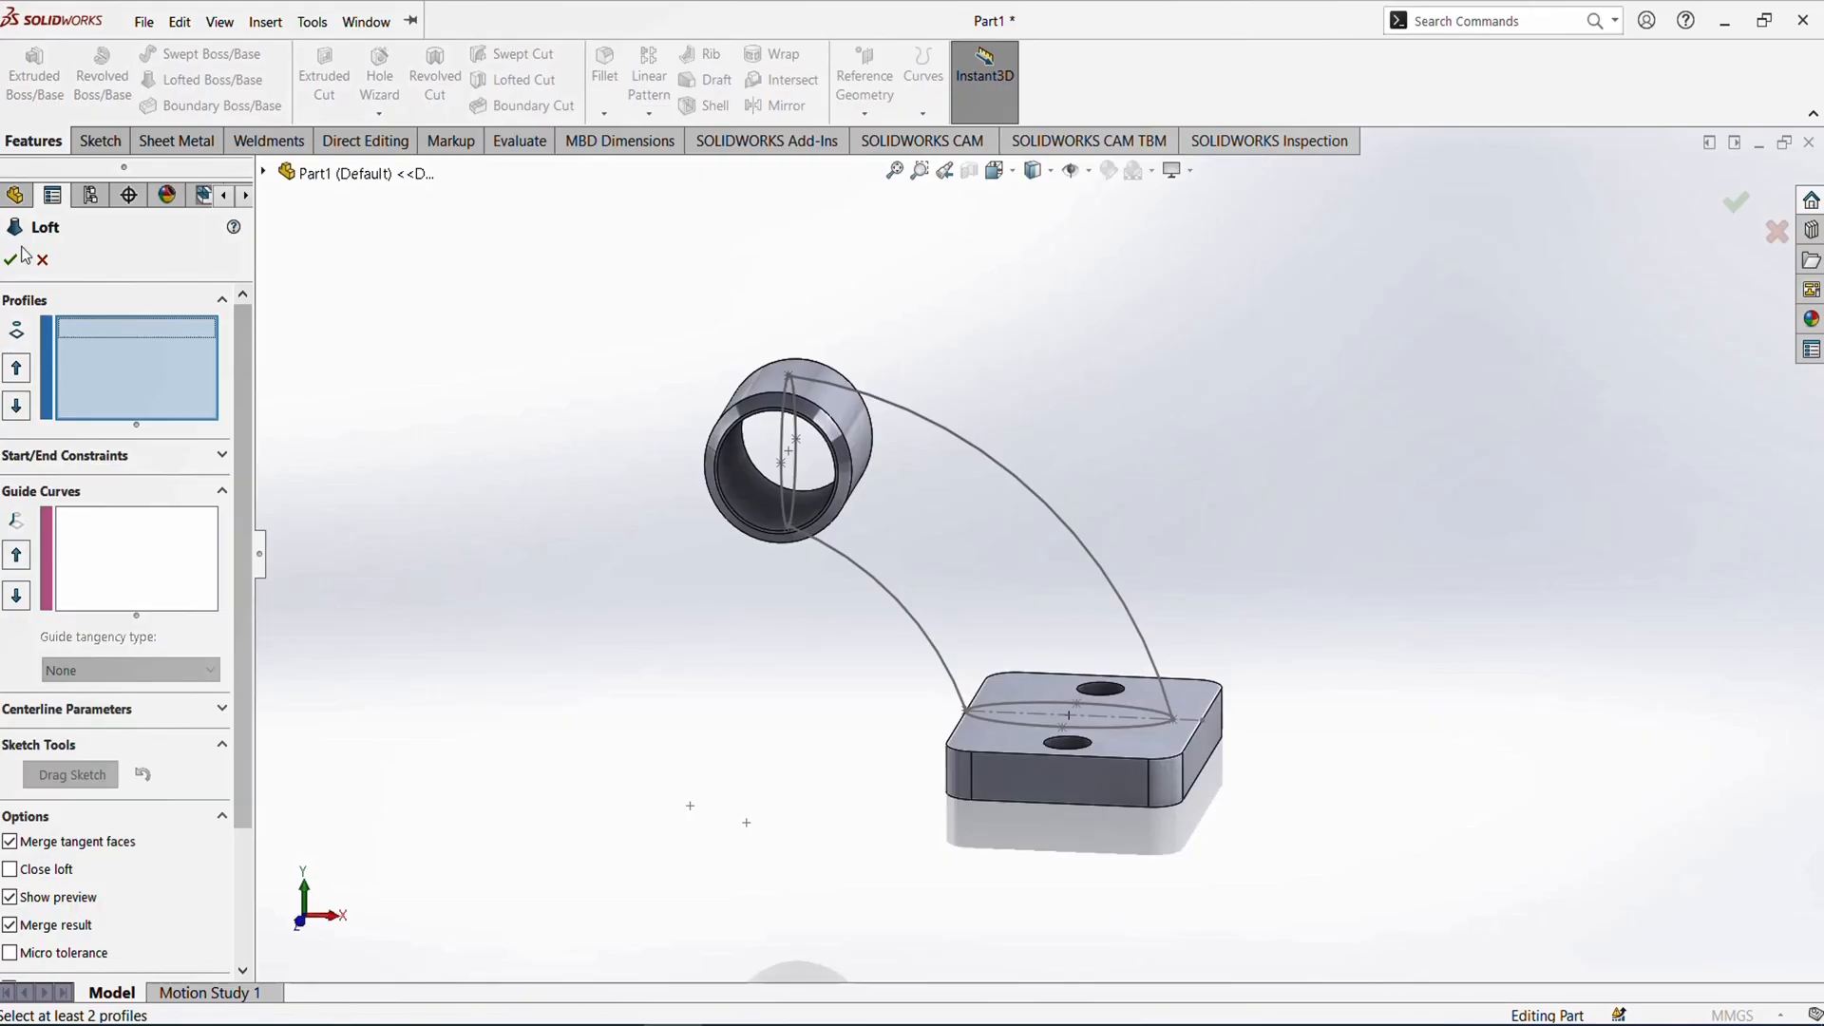
scroll(1062, 694, down, 4)
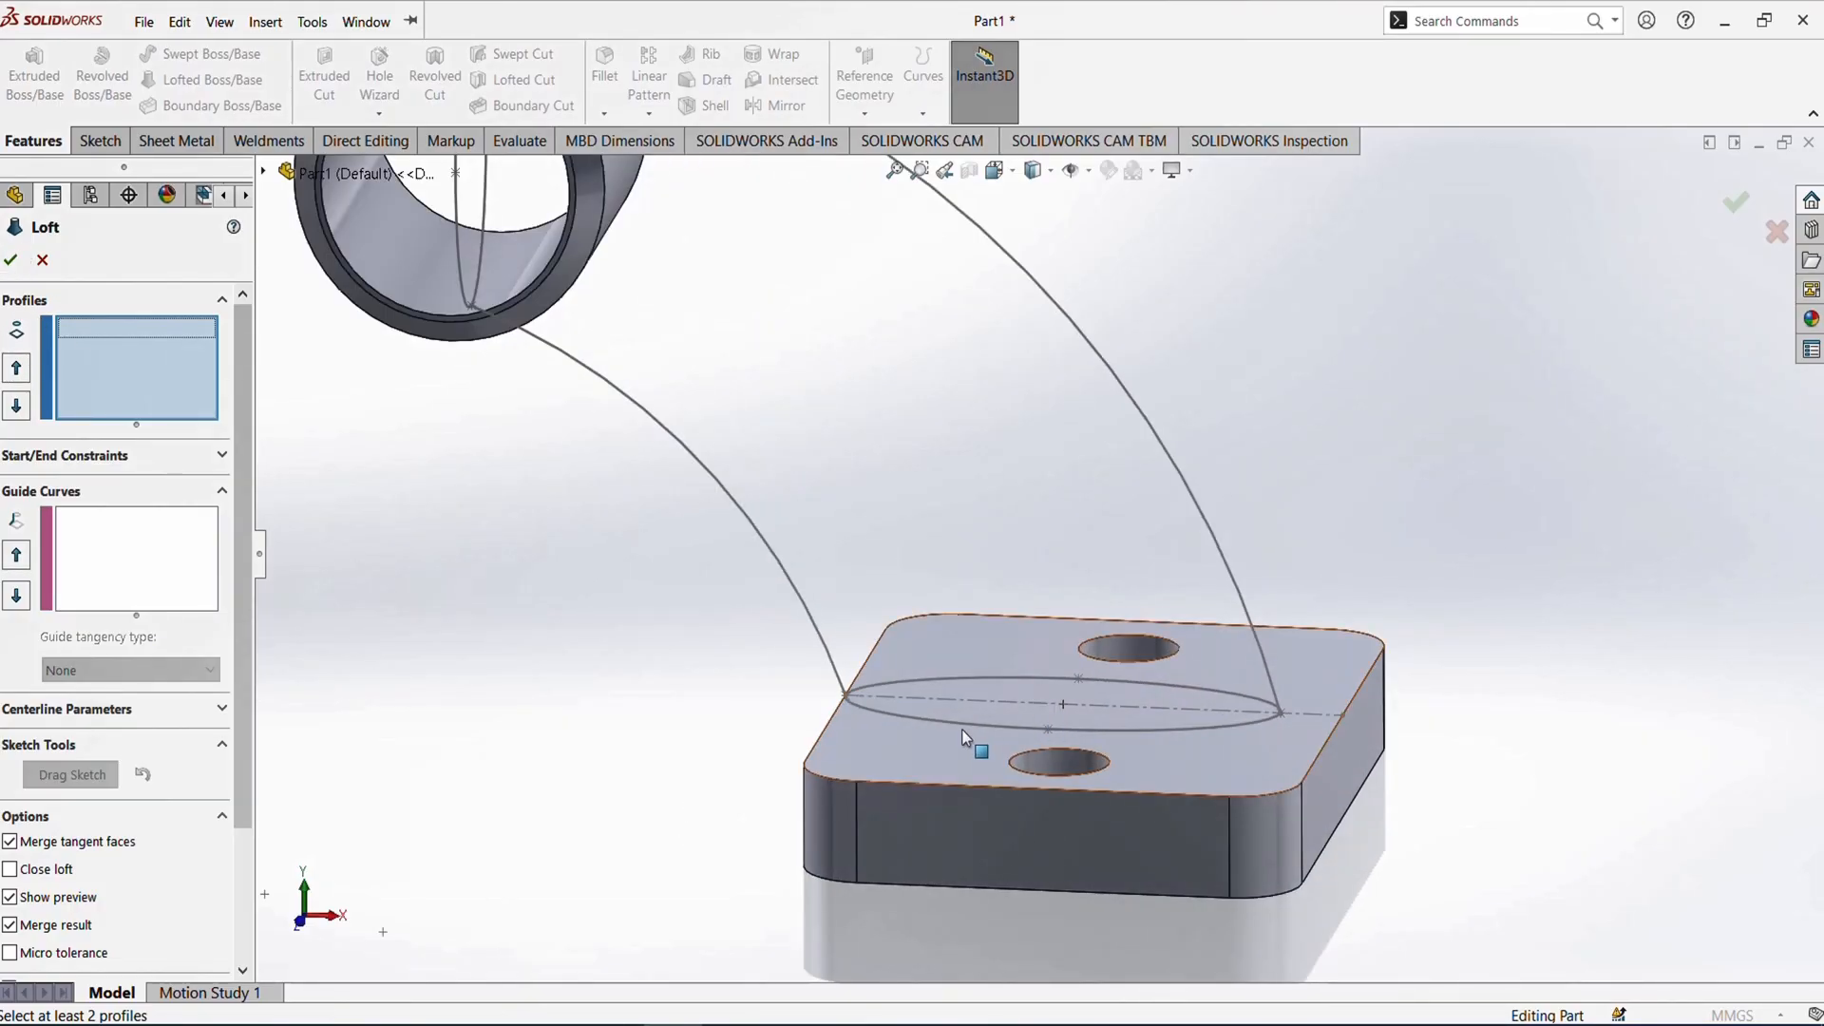
click(960, 724)
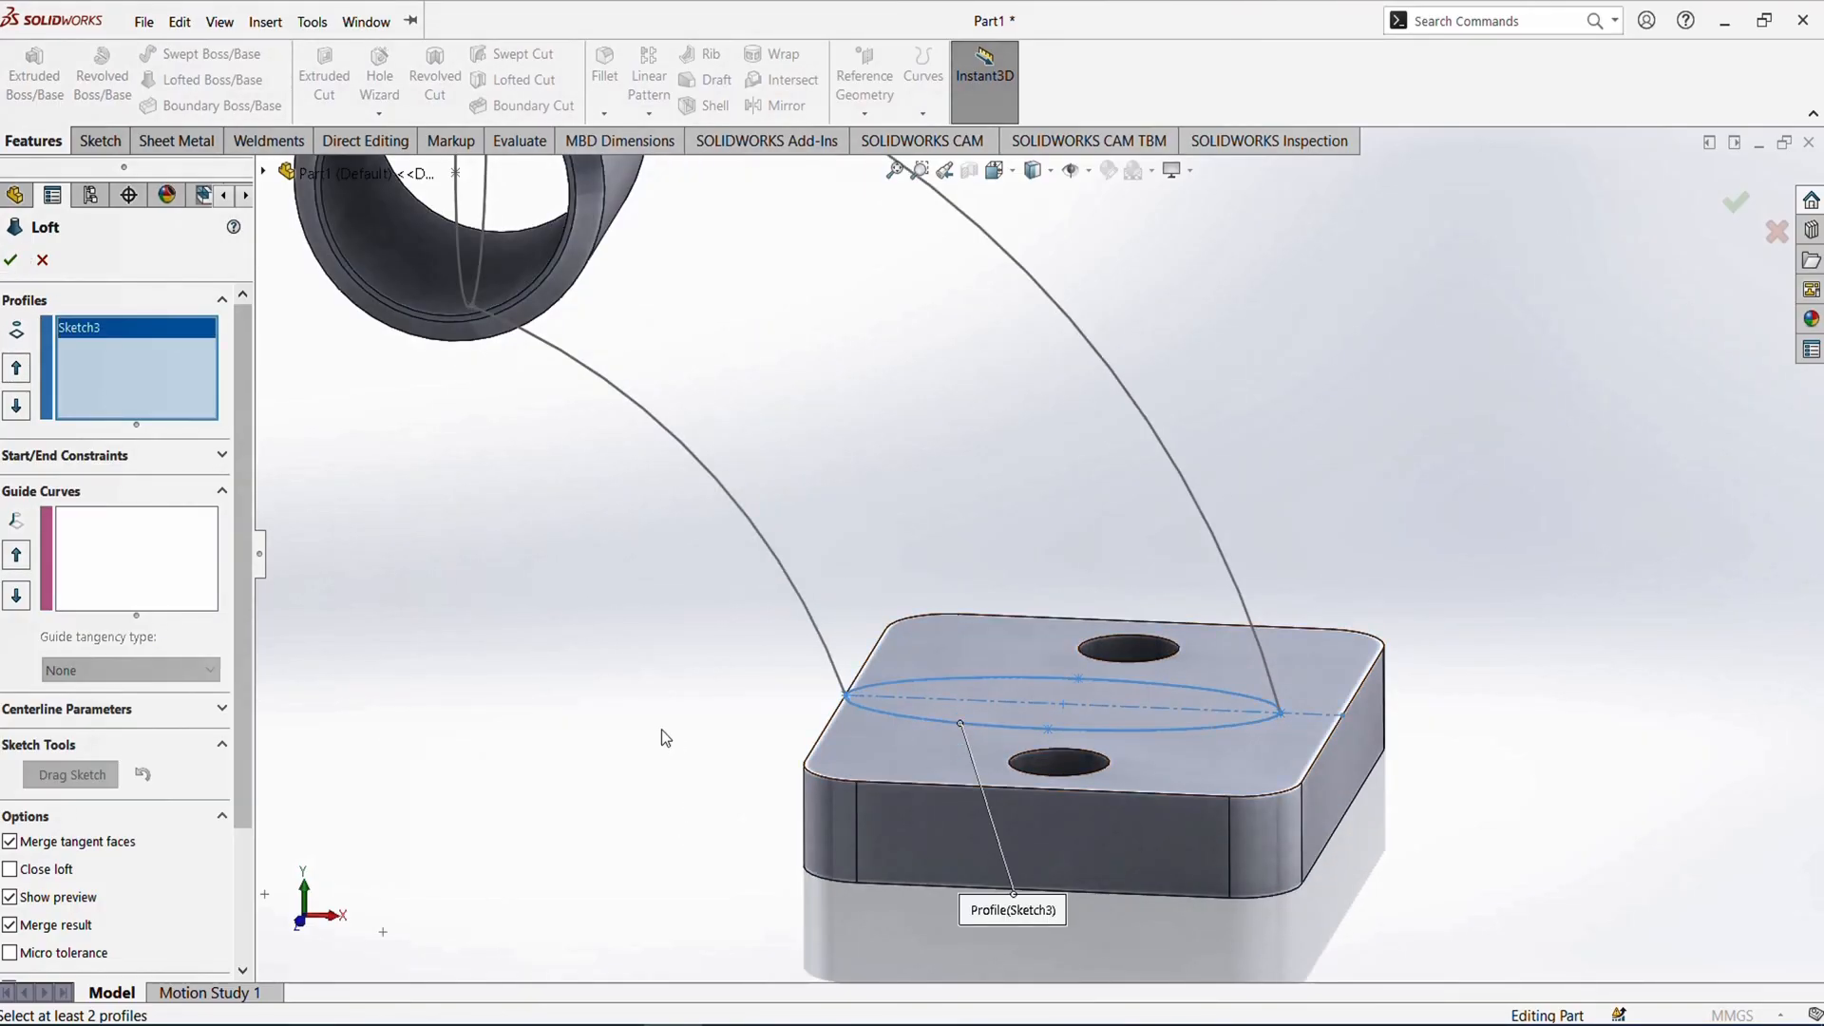
scroll(806, 448, up, 5)
scroll(806, 449, down, 4)
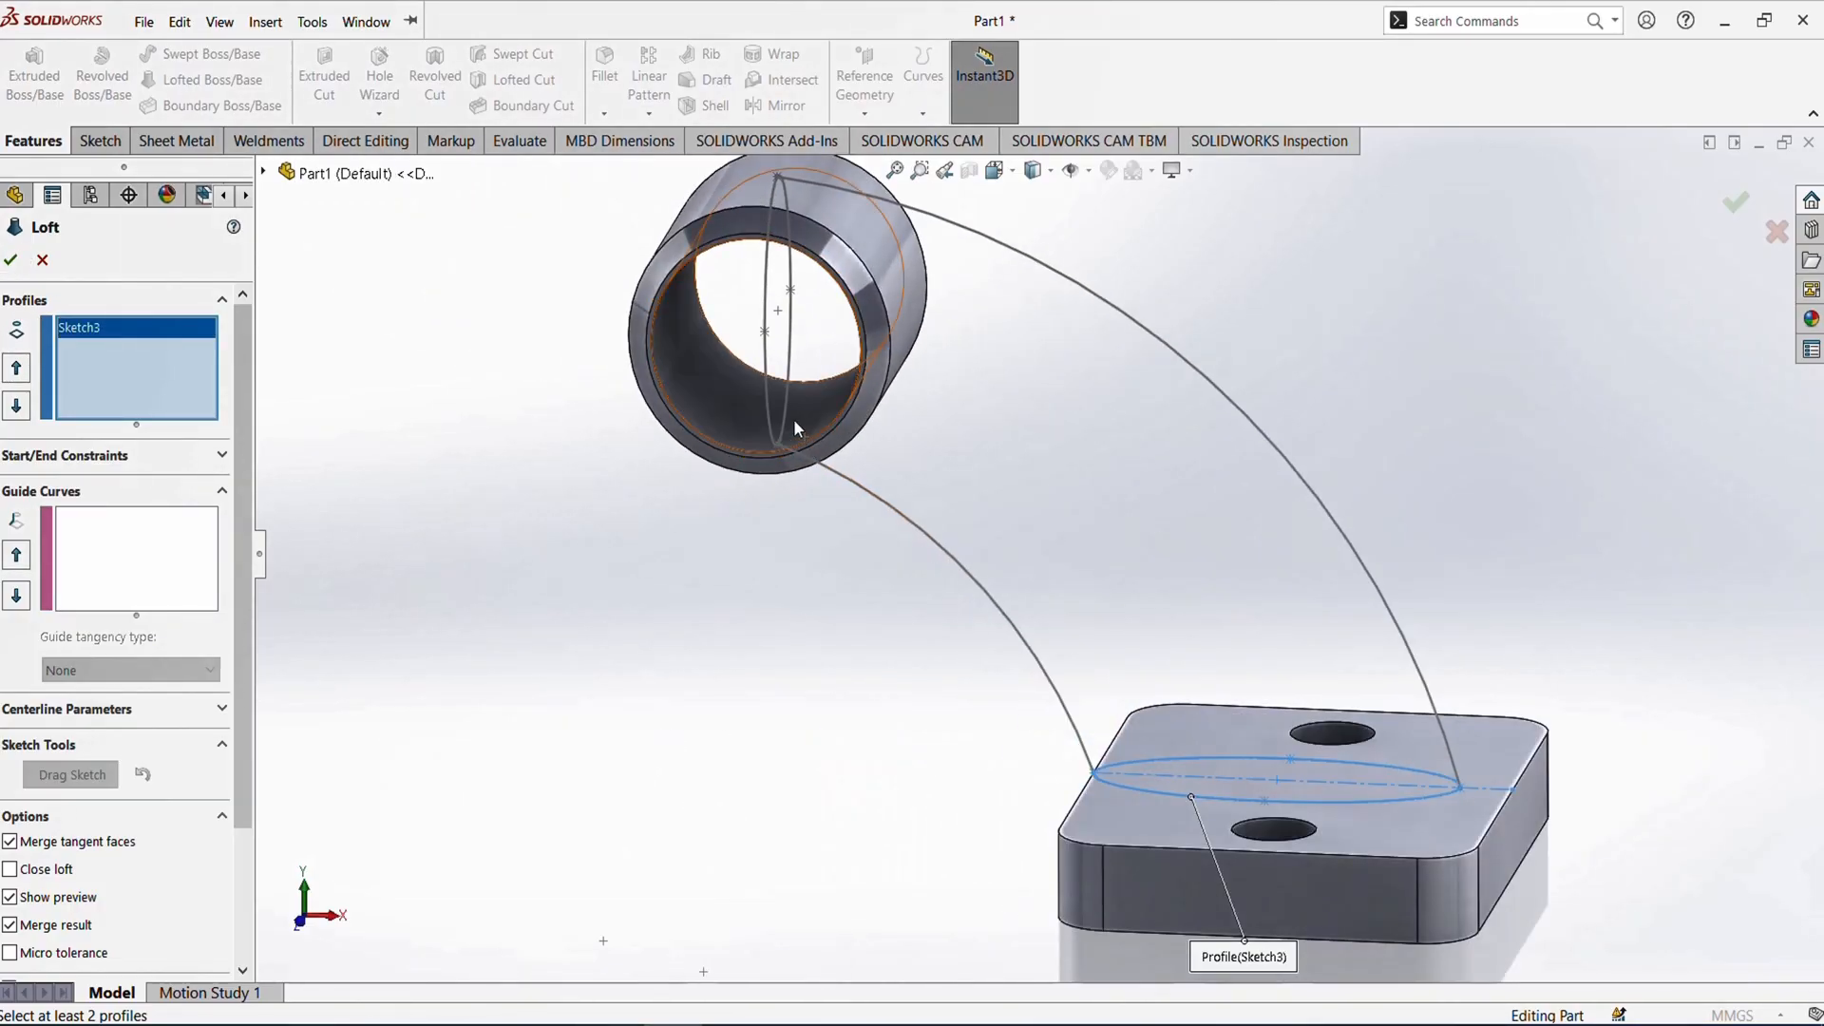
click(766, 380)
mouse_move(680, 710)
middle_down()
mouse_move(817, 608)
mouse_move(741, 586)
mouse_move(696, 659)
mouse_move(877, 609)
mouse_move(781, 700)
mouse_move(810, 712)
mouse_move(748, 738)
mouse_move(765, 737)
mouse_move(801, 623)
mouse_move(788, 652)
middle_up()
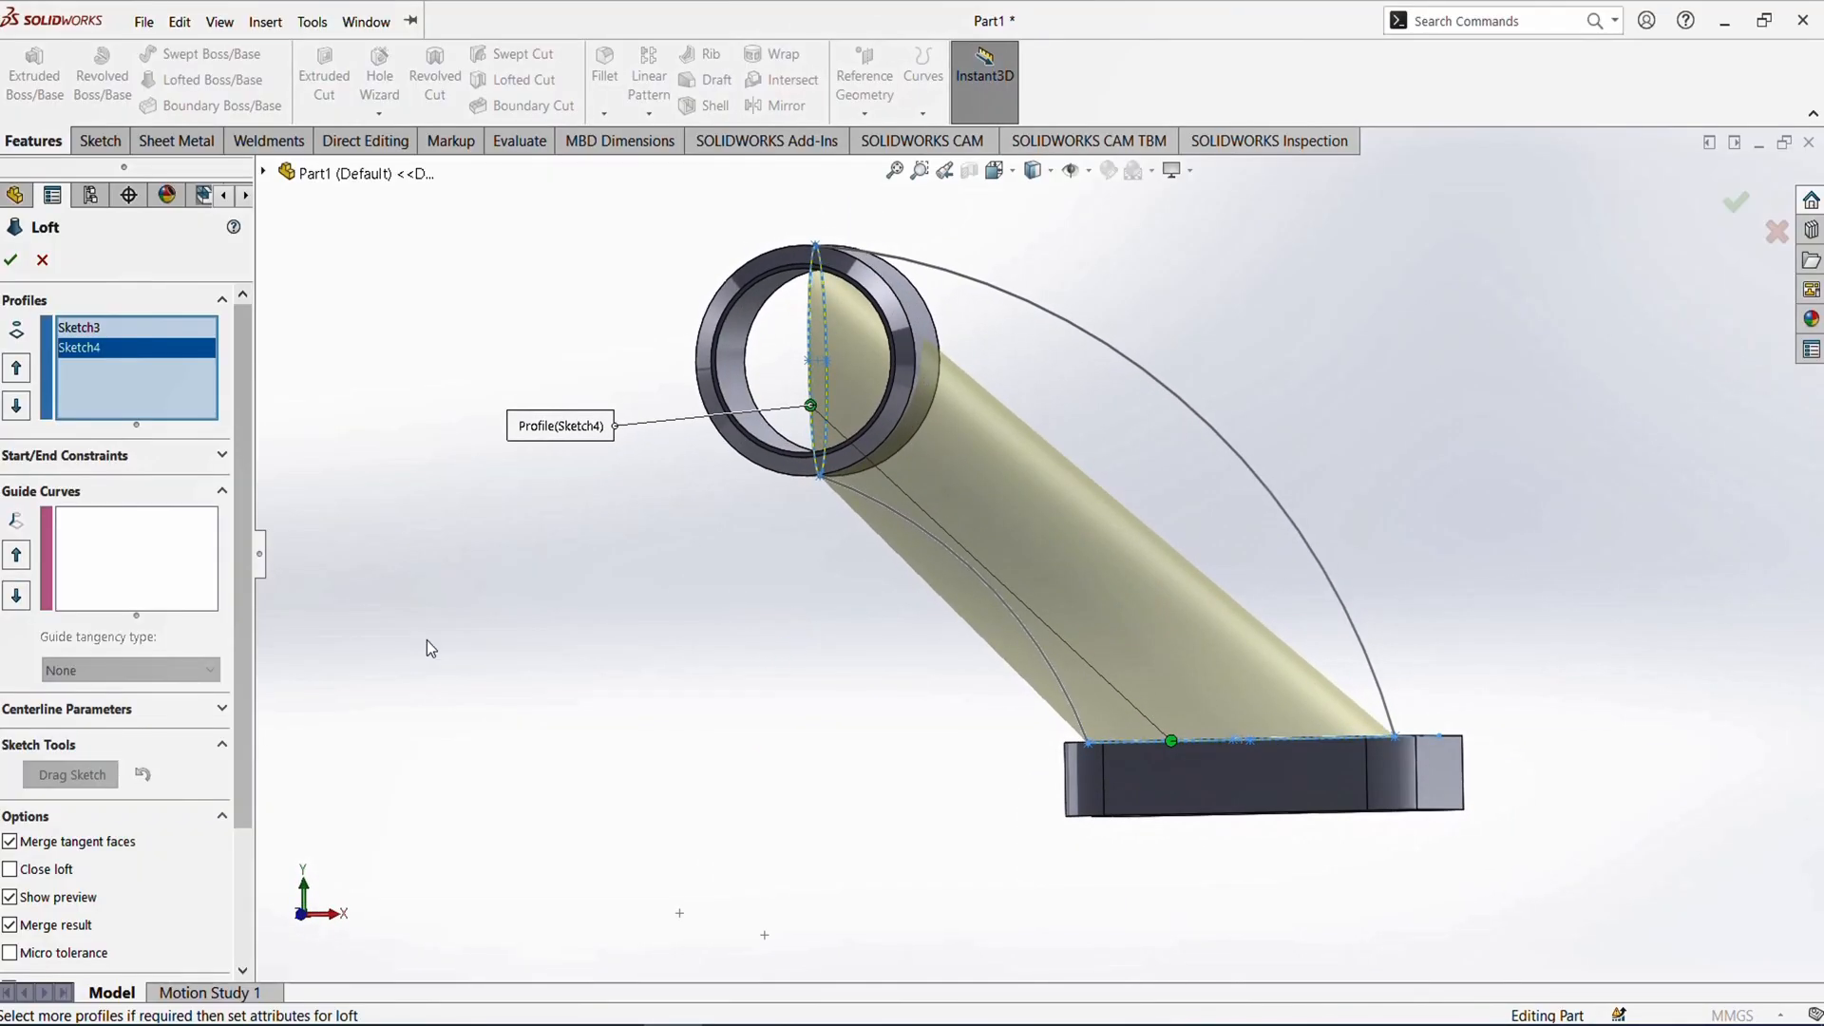
- Add the lower arc between the plate and the ring as the loft's first guide curve
click(124, 556)
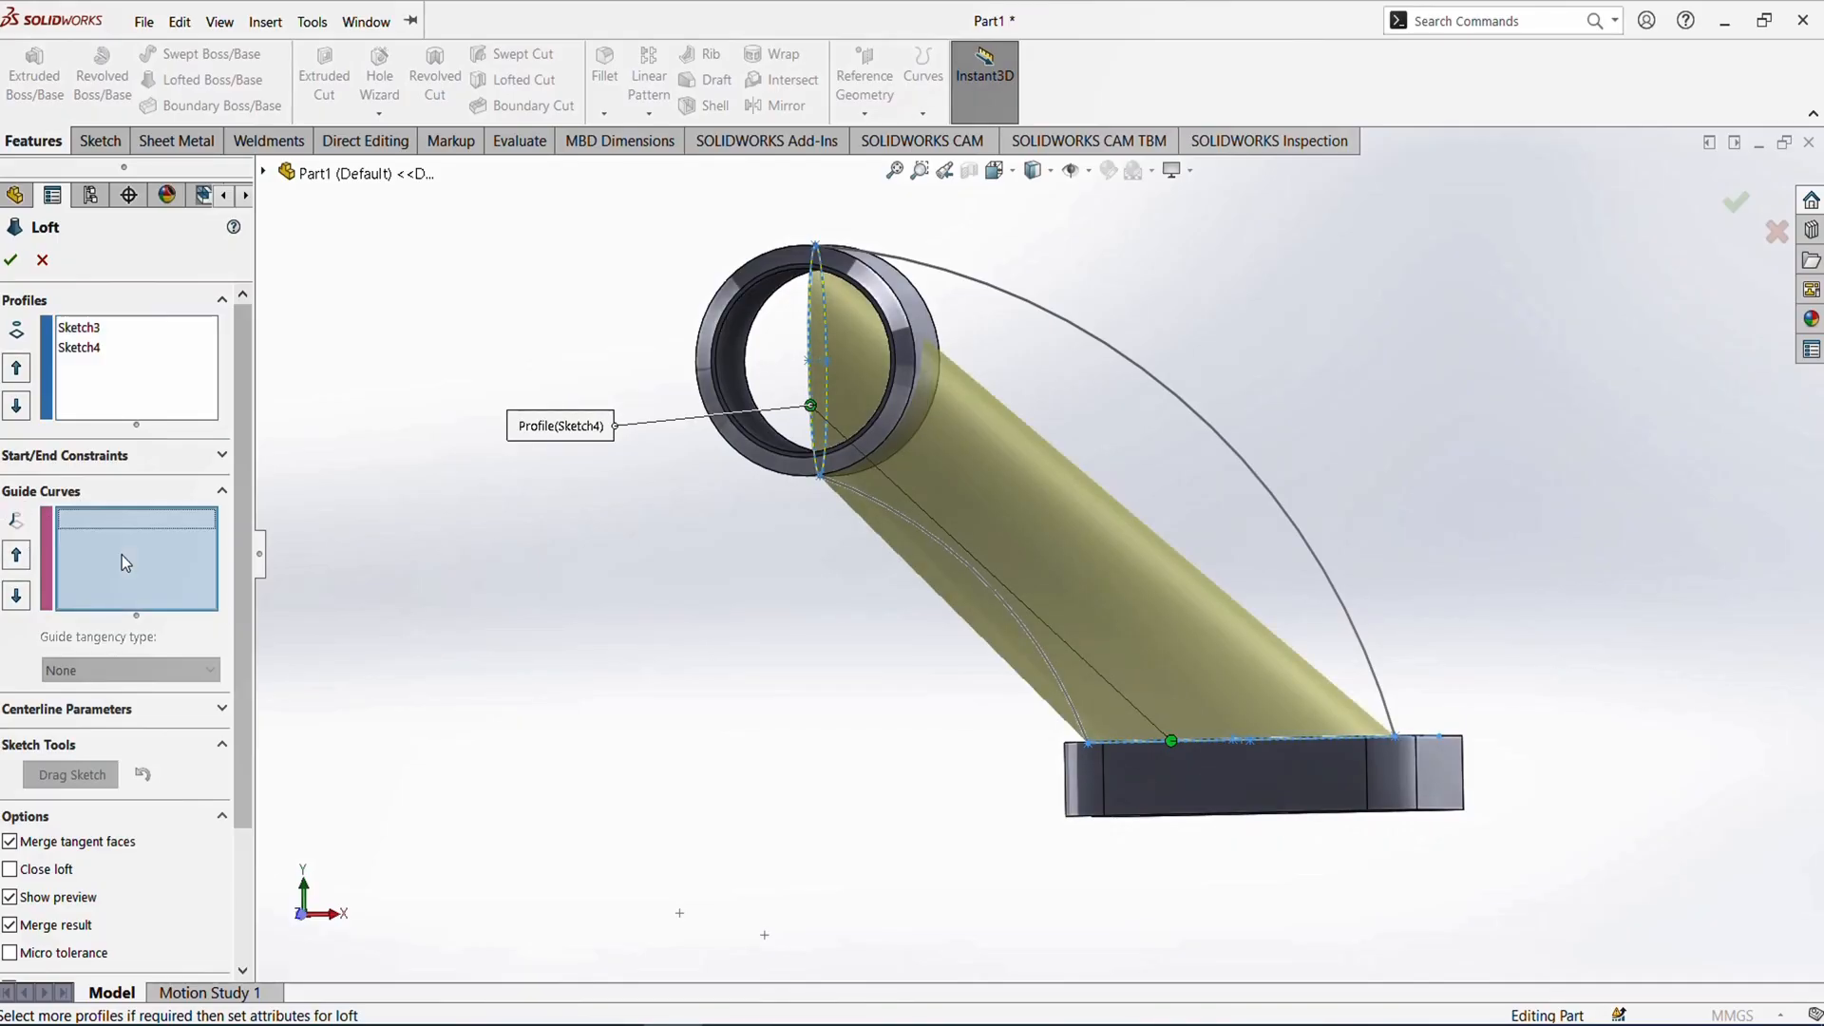
click(1001, 601)
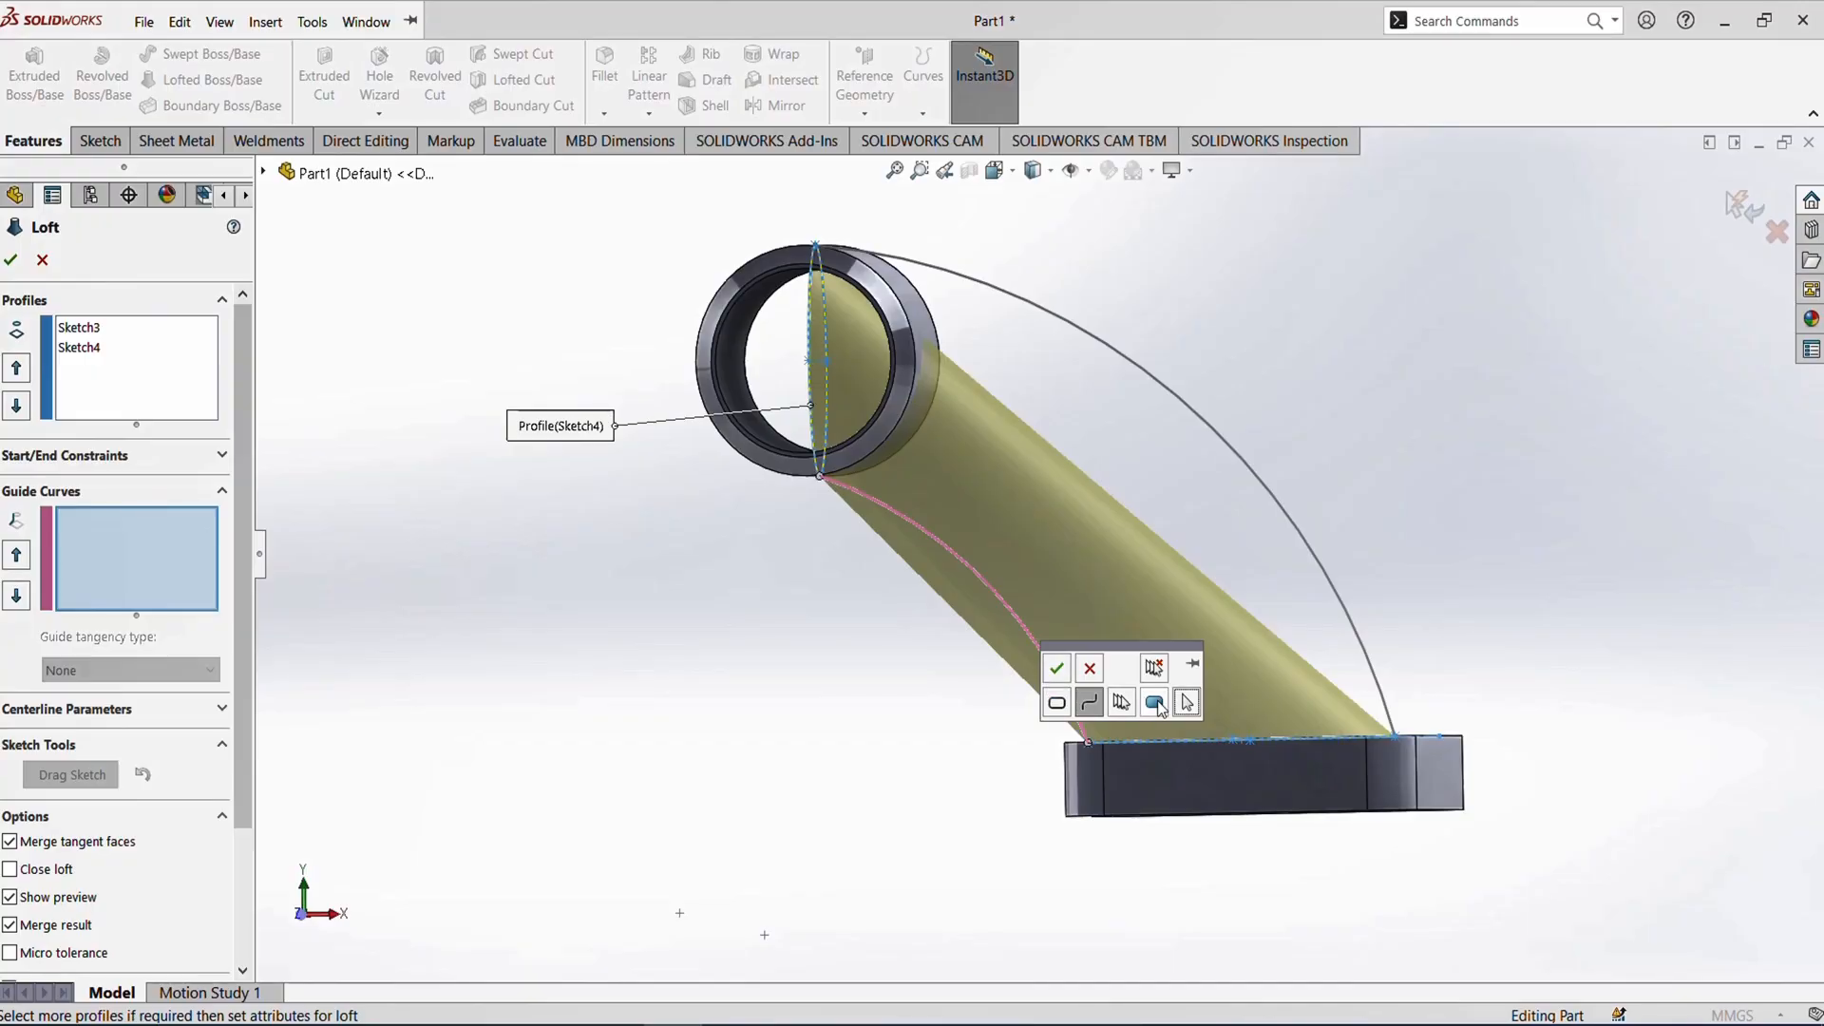
click(1088, 705)
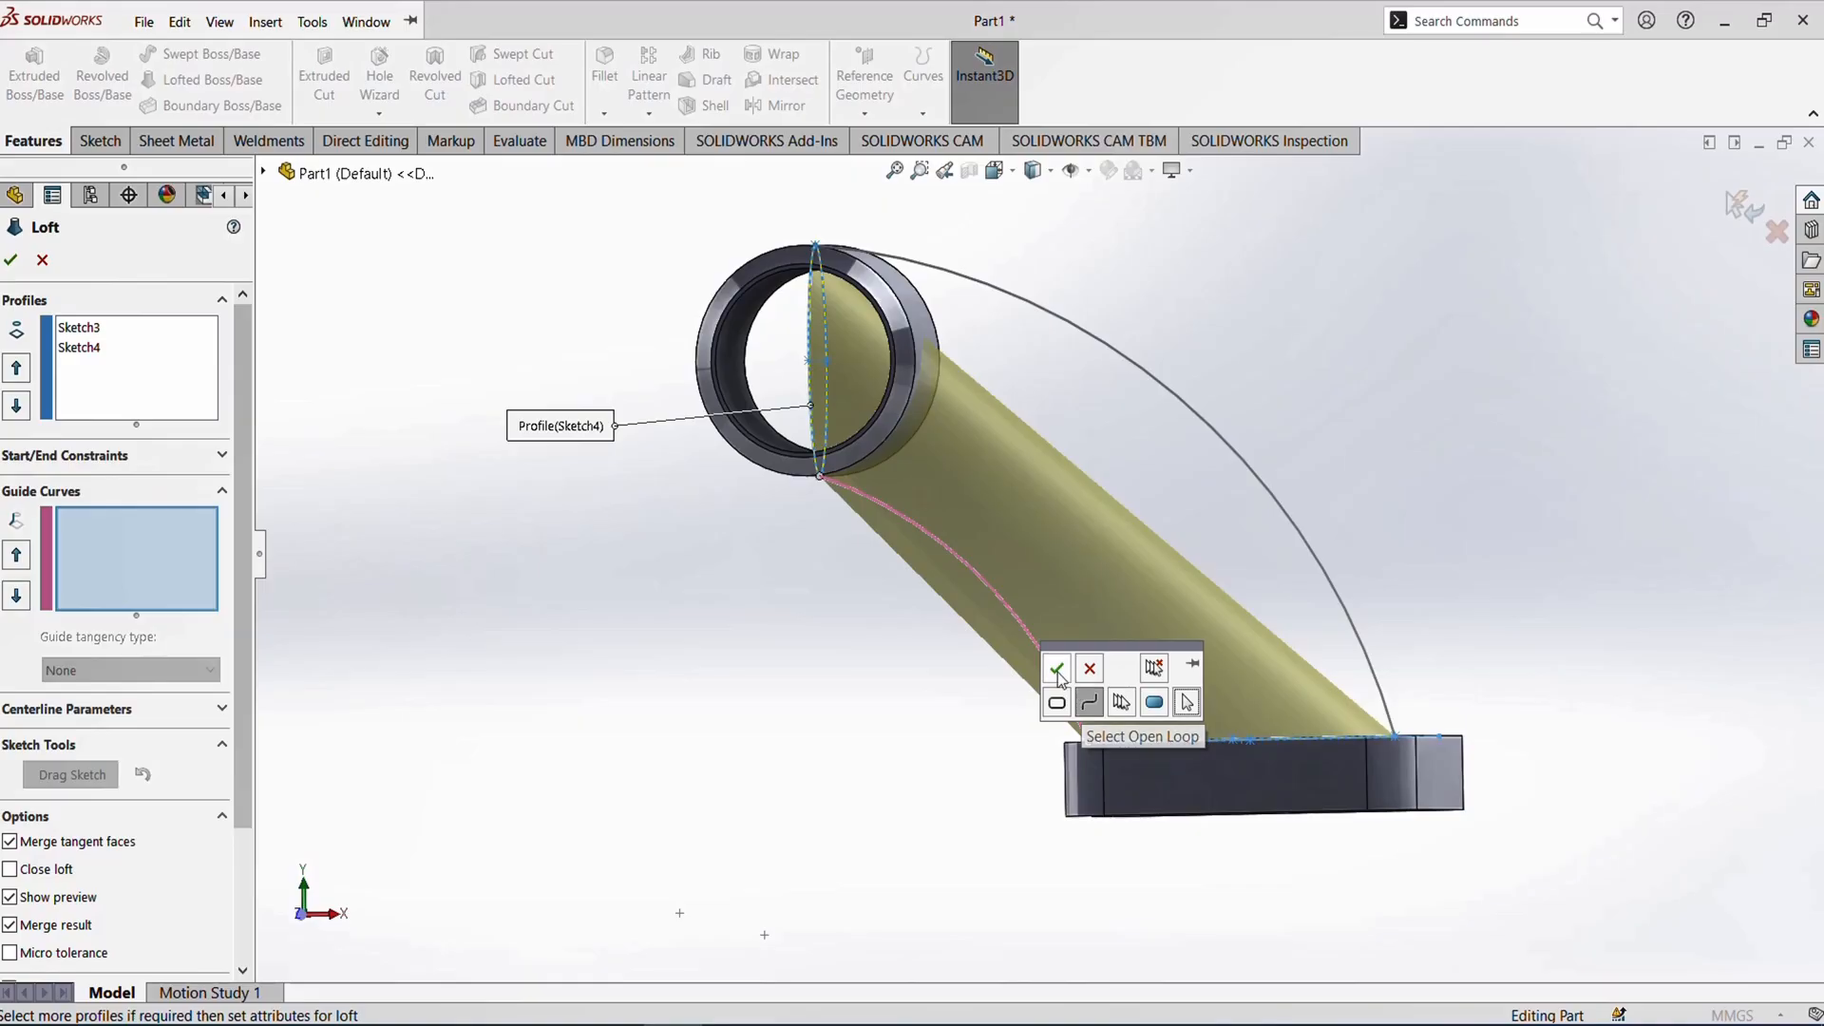
click(1057, 670)
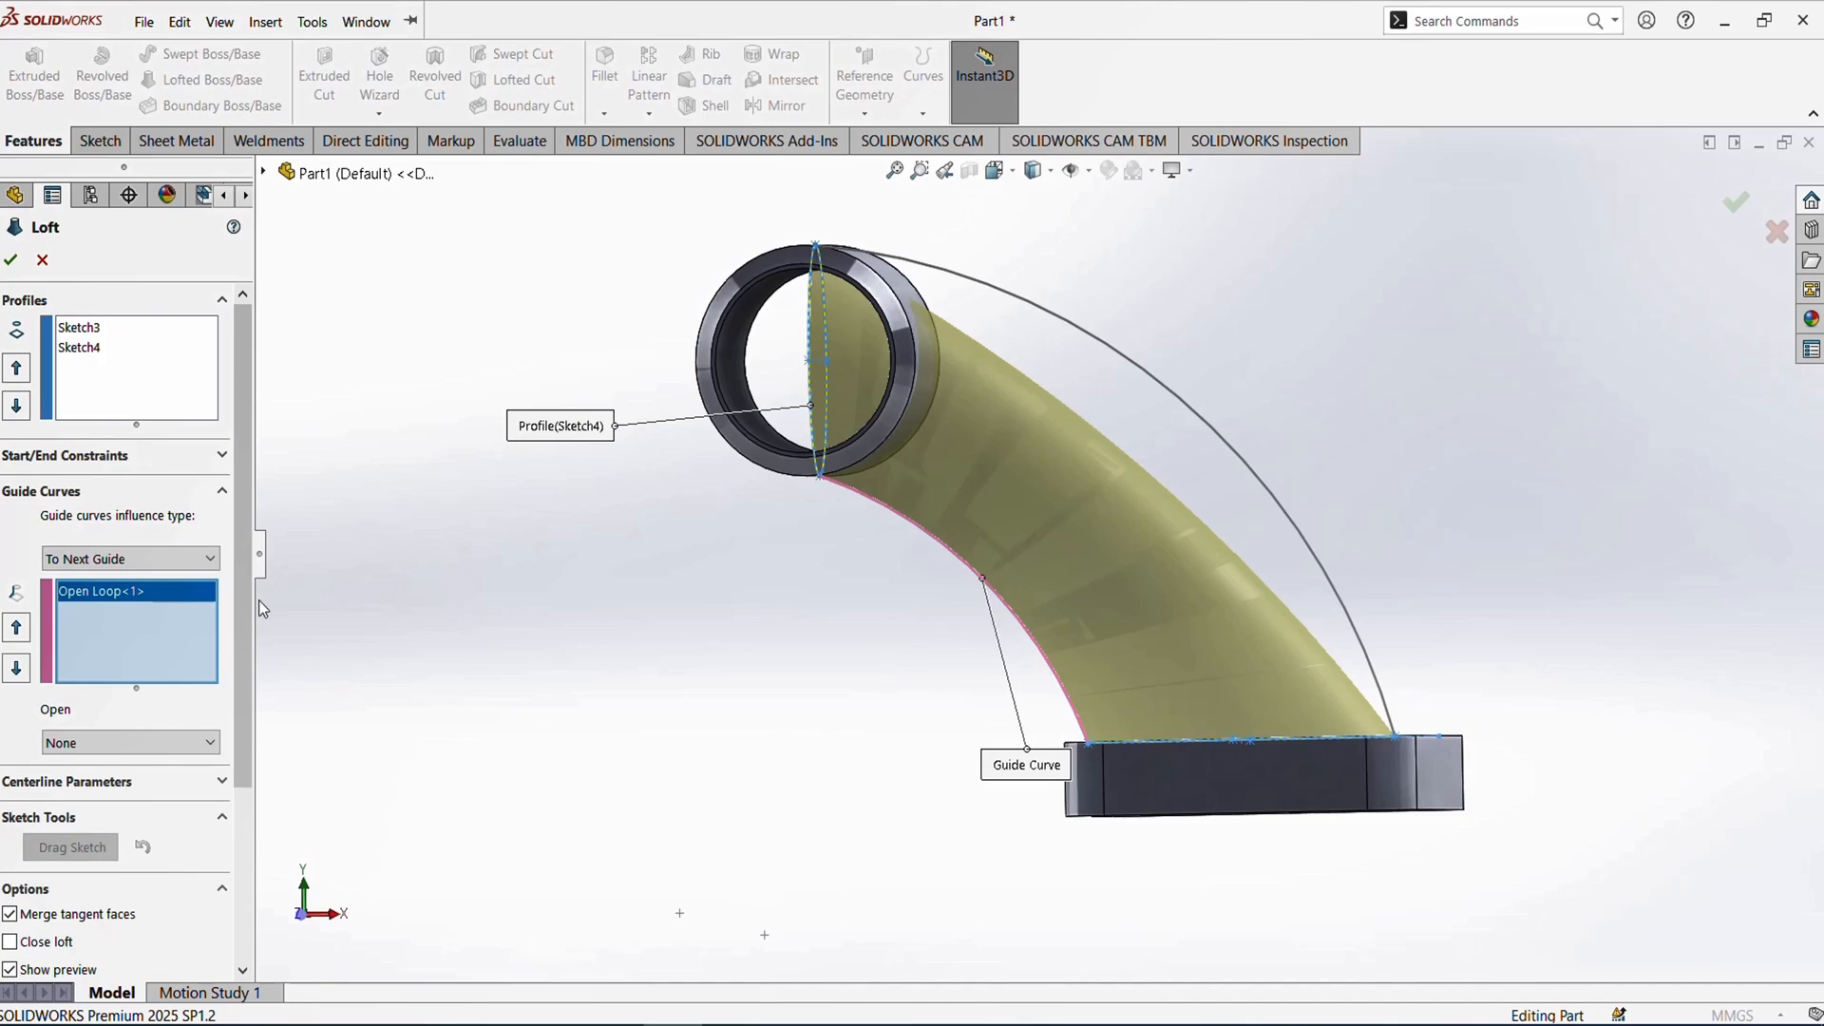
- Add the upper arc as the second guide curve and create the loft
click(1118, 357)
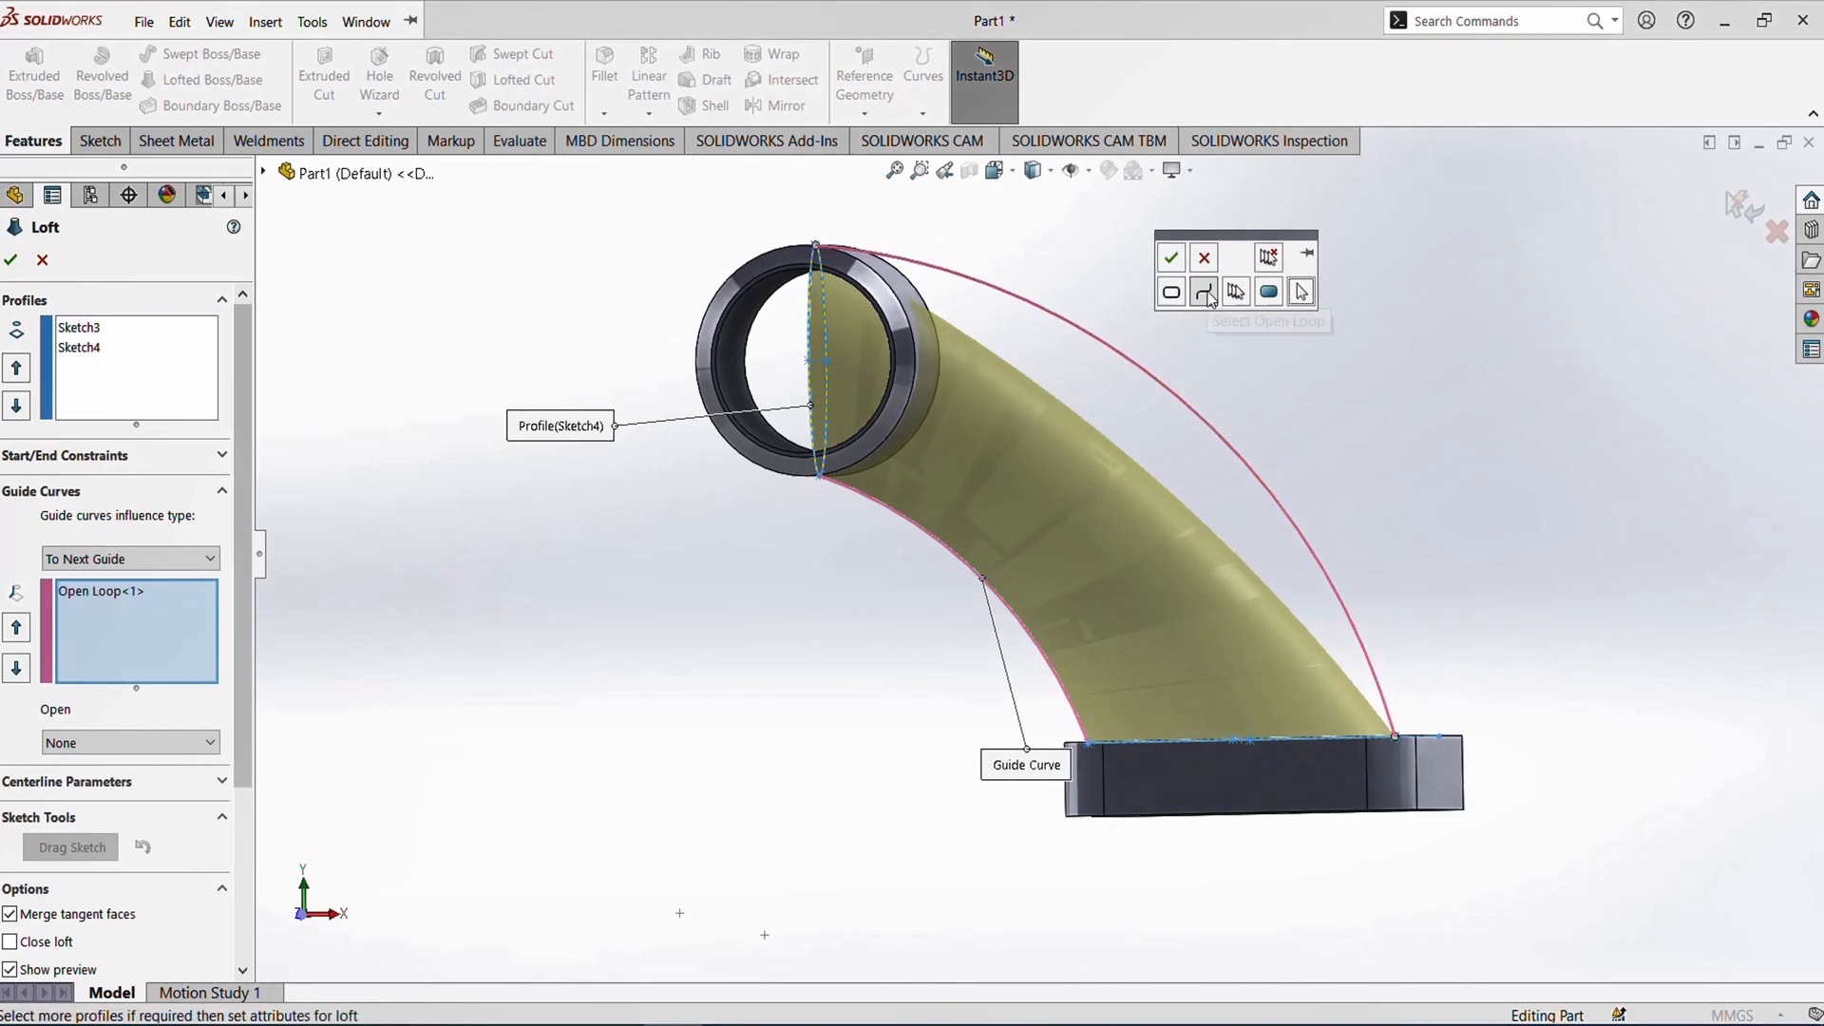
click(1171, 257)
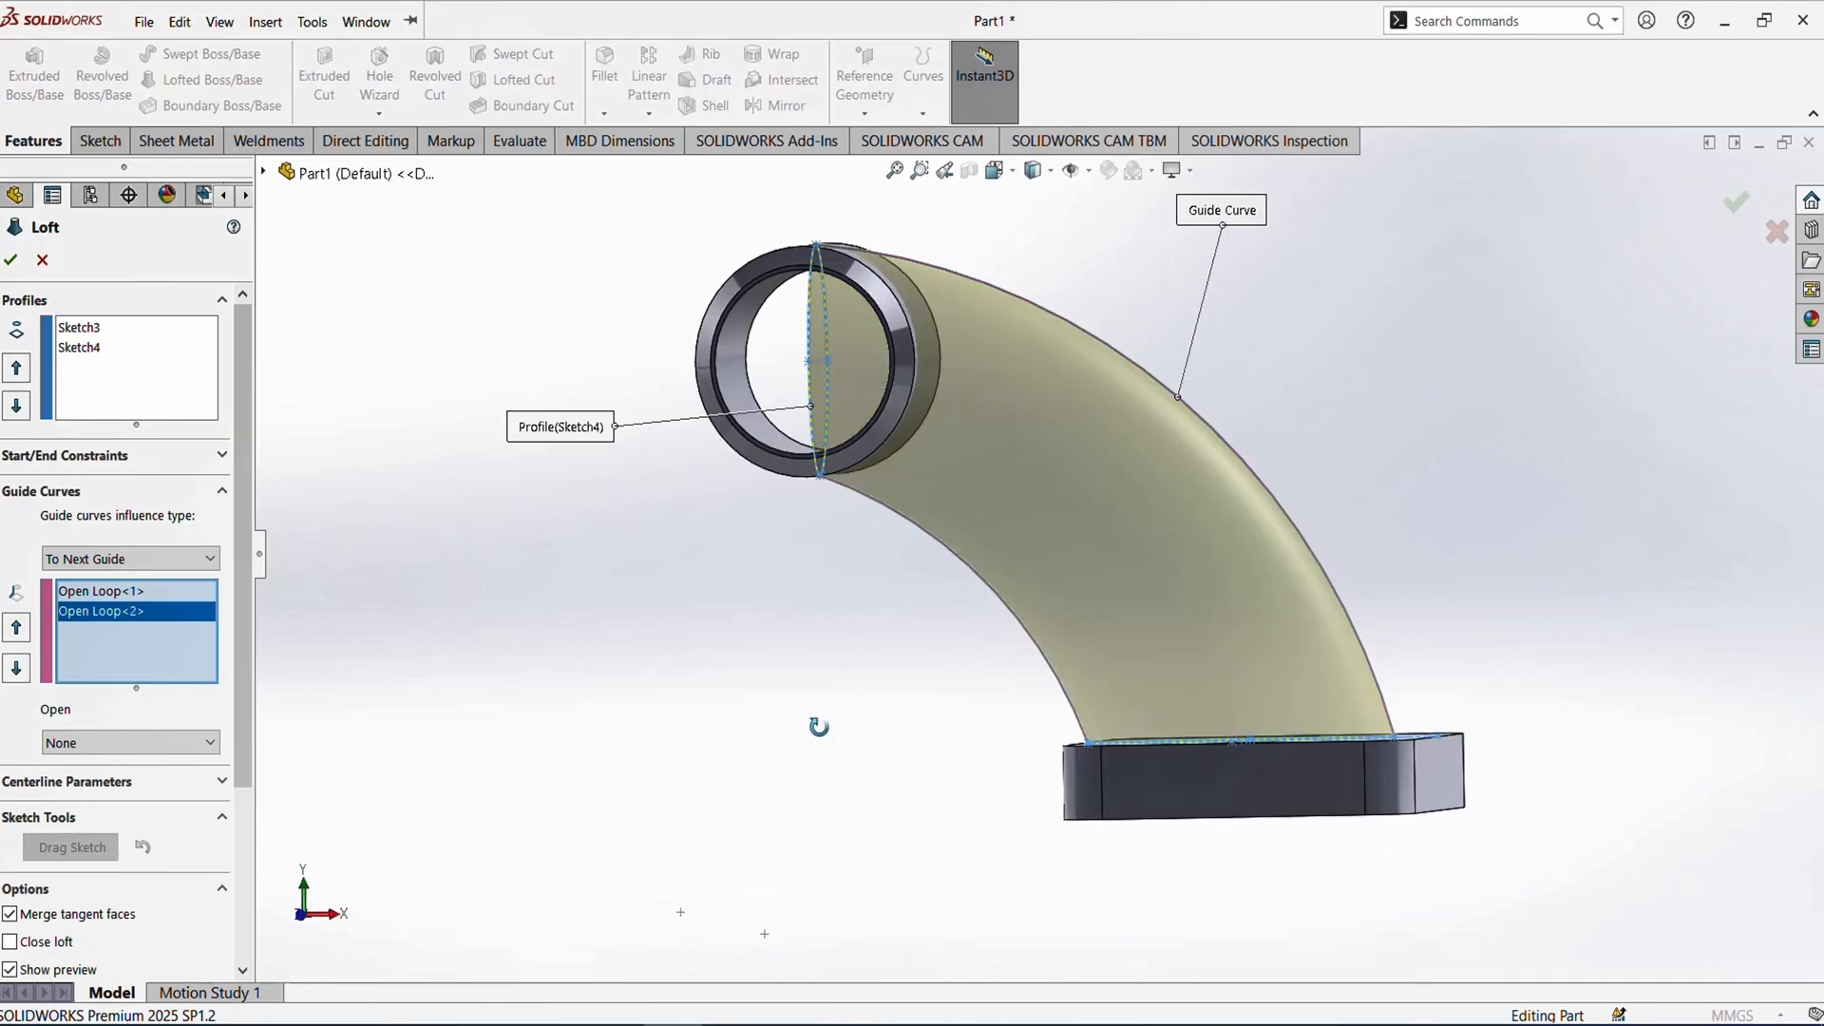
middle_drag(818, 726, 755, 736)
click(11, 264)
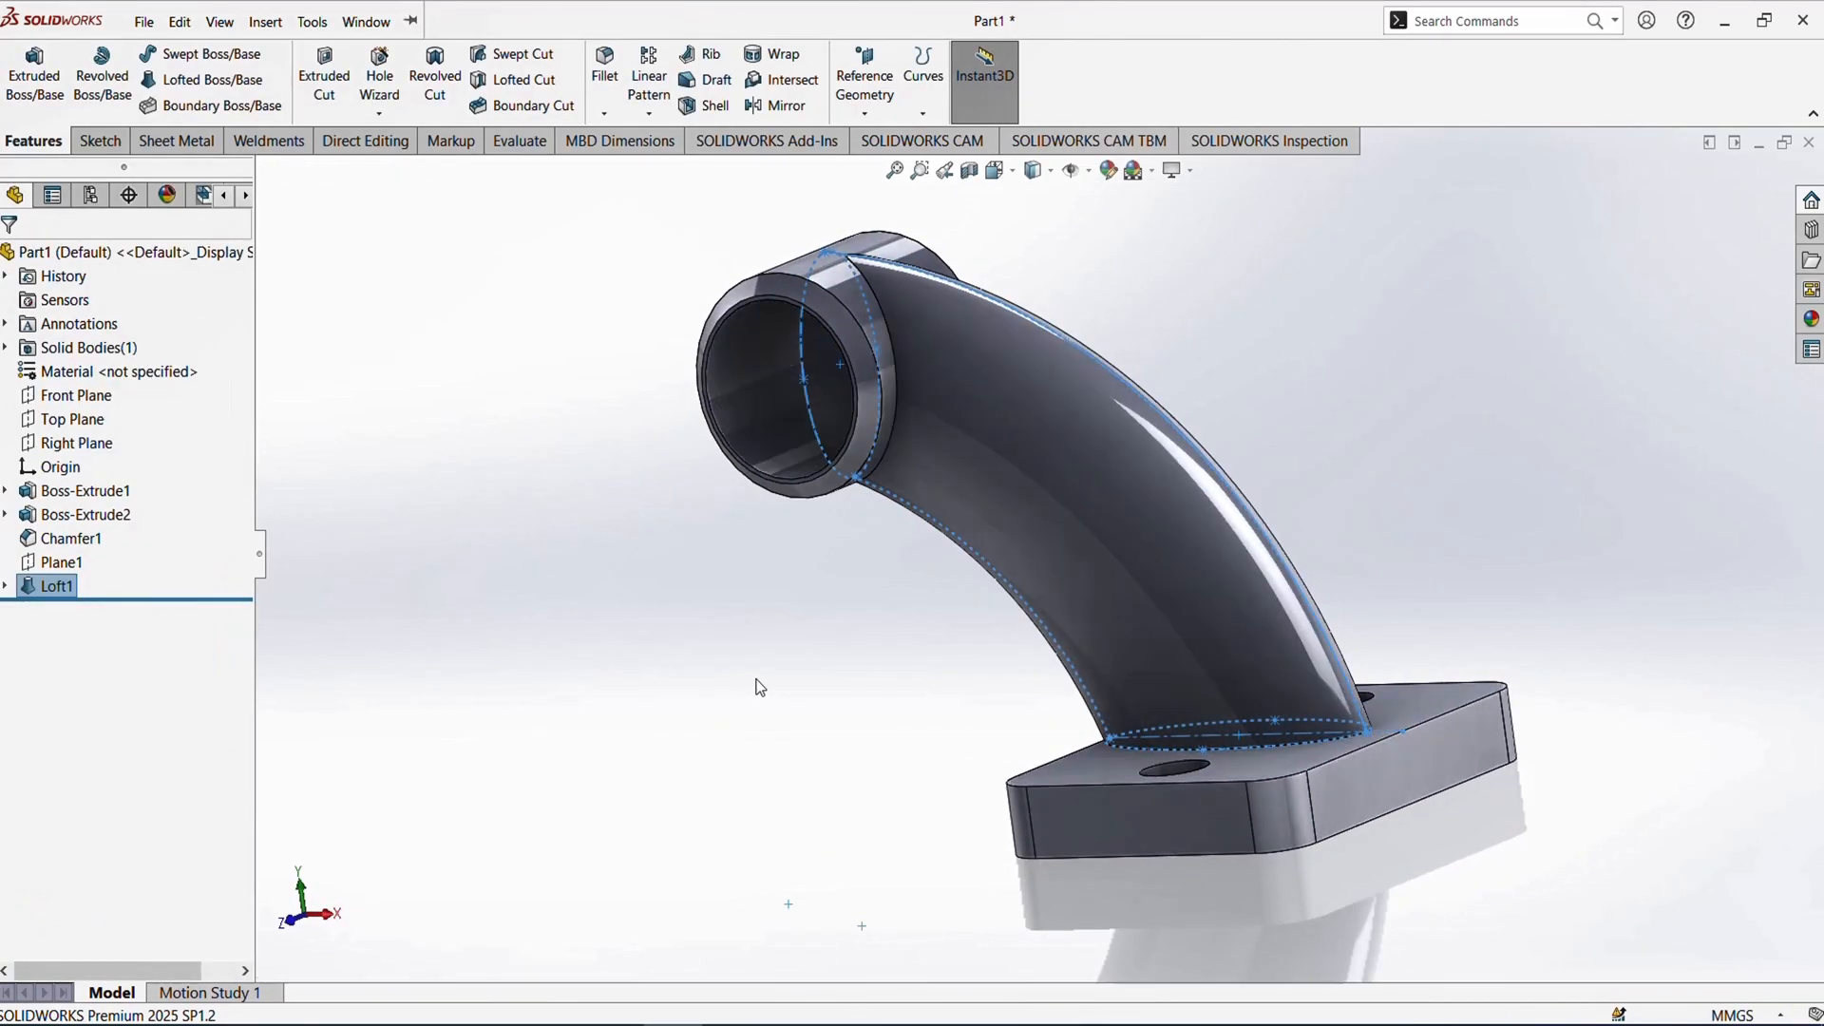
- Examine where the lofted arm meets the ring and extends into its bore
middle_drag(1035, 566, 1068, 623)
scroll(840, 354, down, 2)
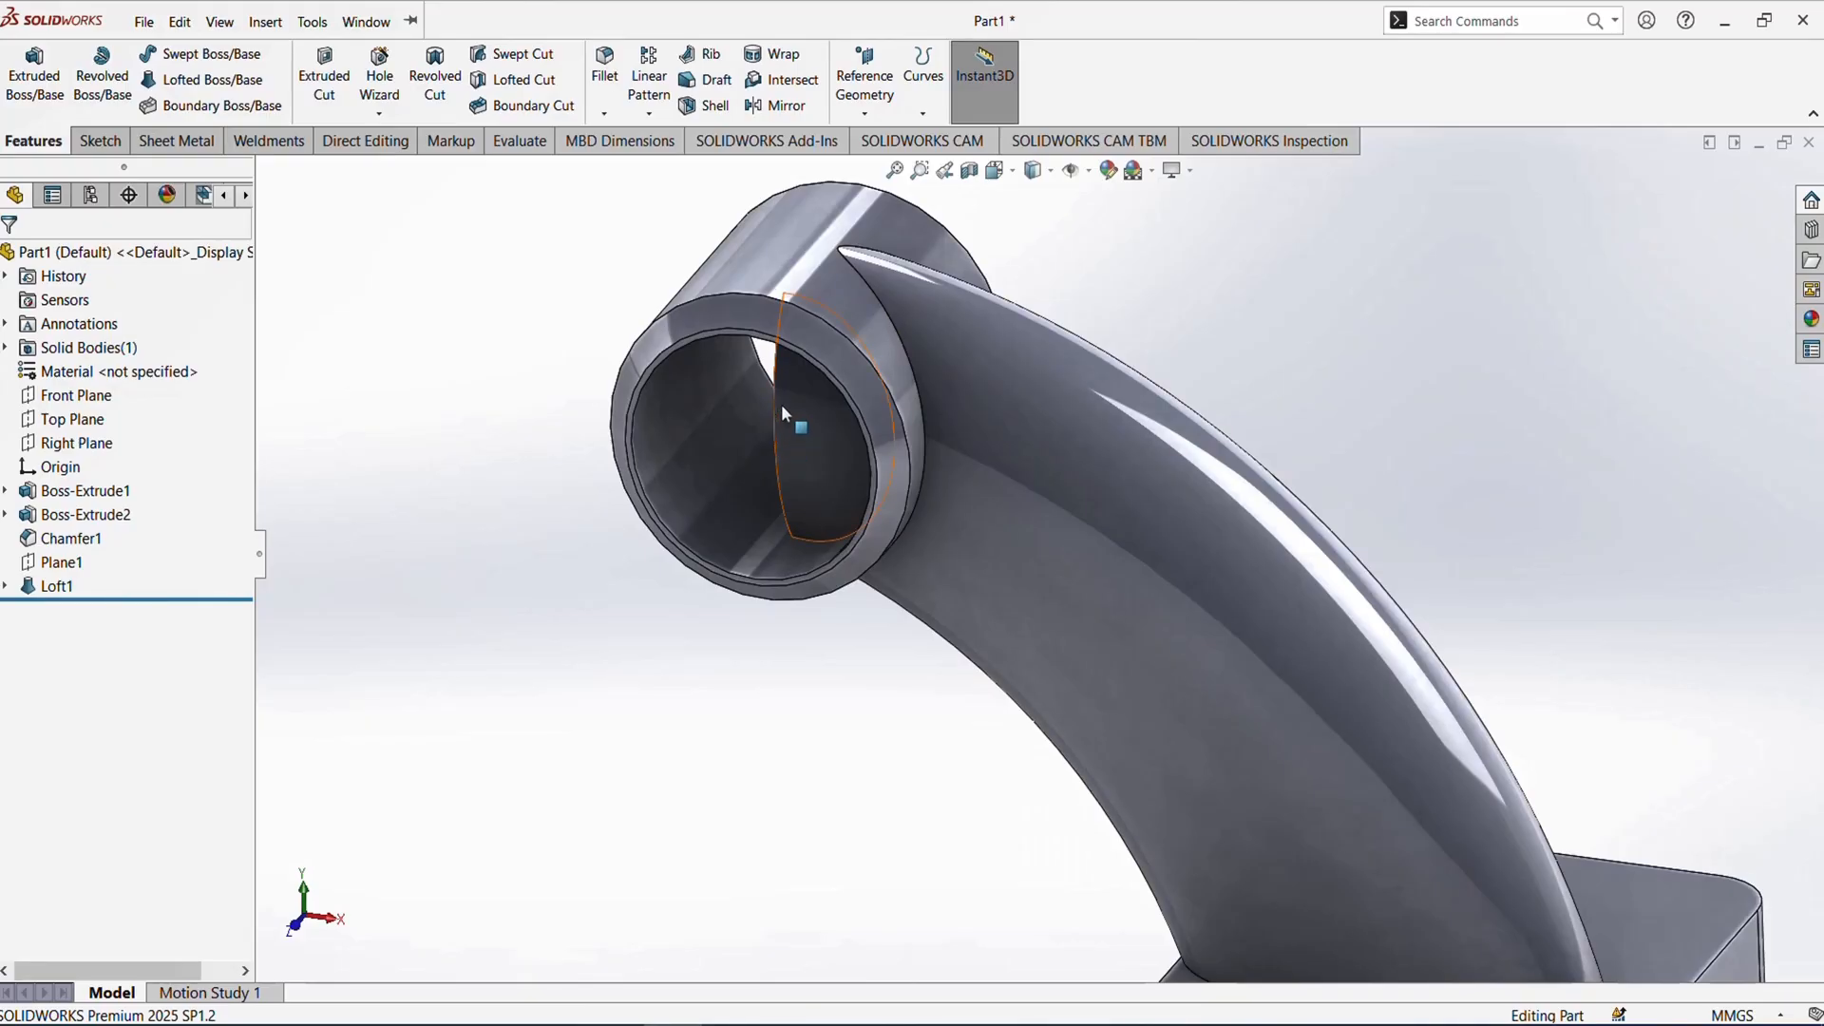
scroll(781, 409, up, 3)
middle_drag(780, 409, 800, 344)
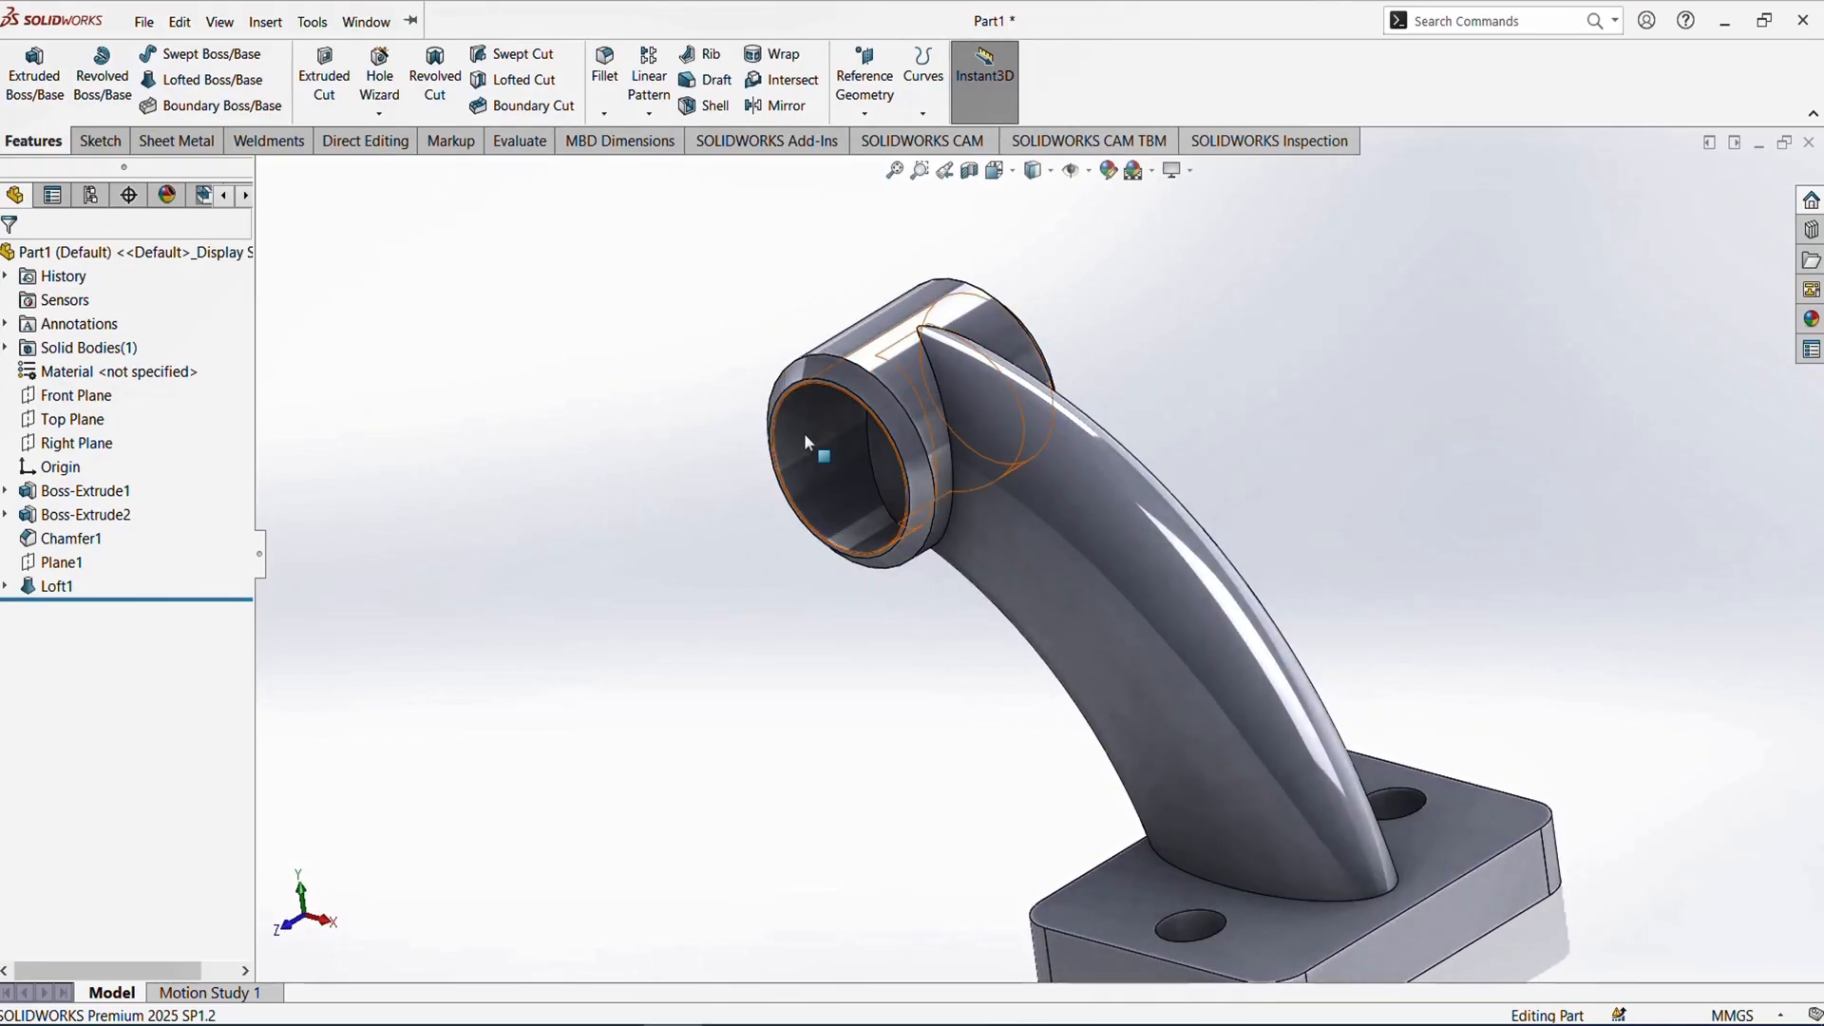
key(ctrl+1)
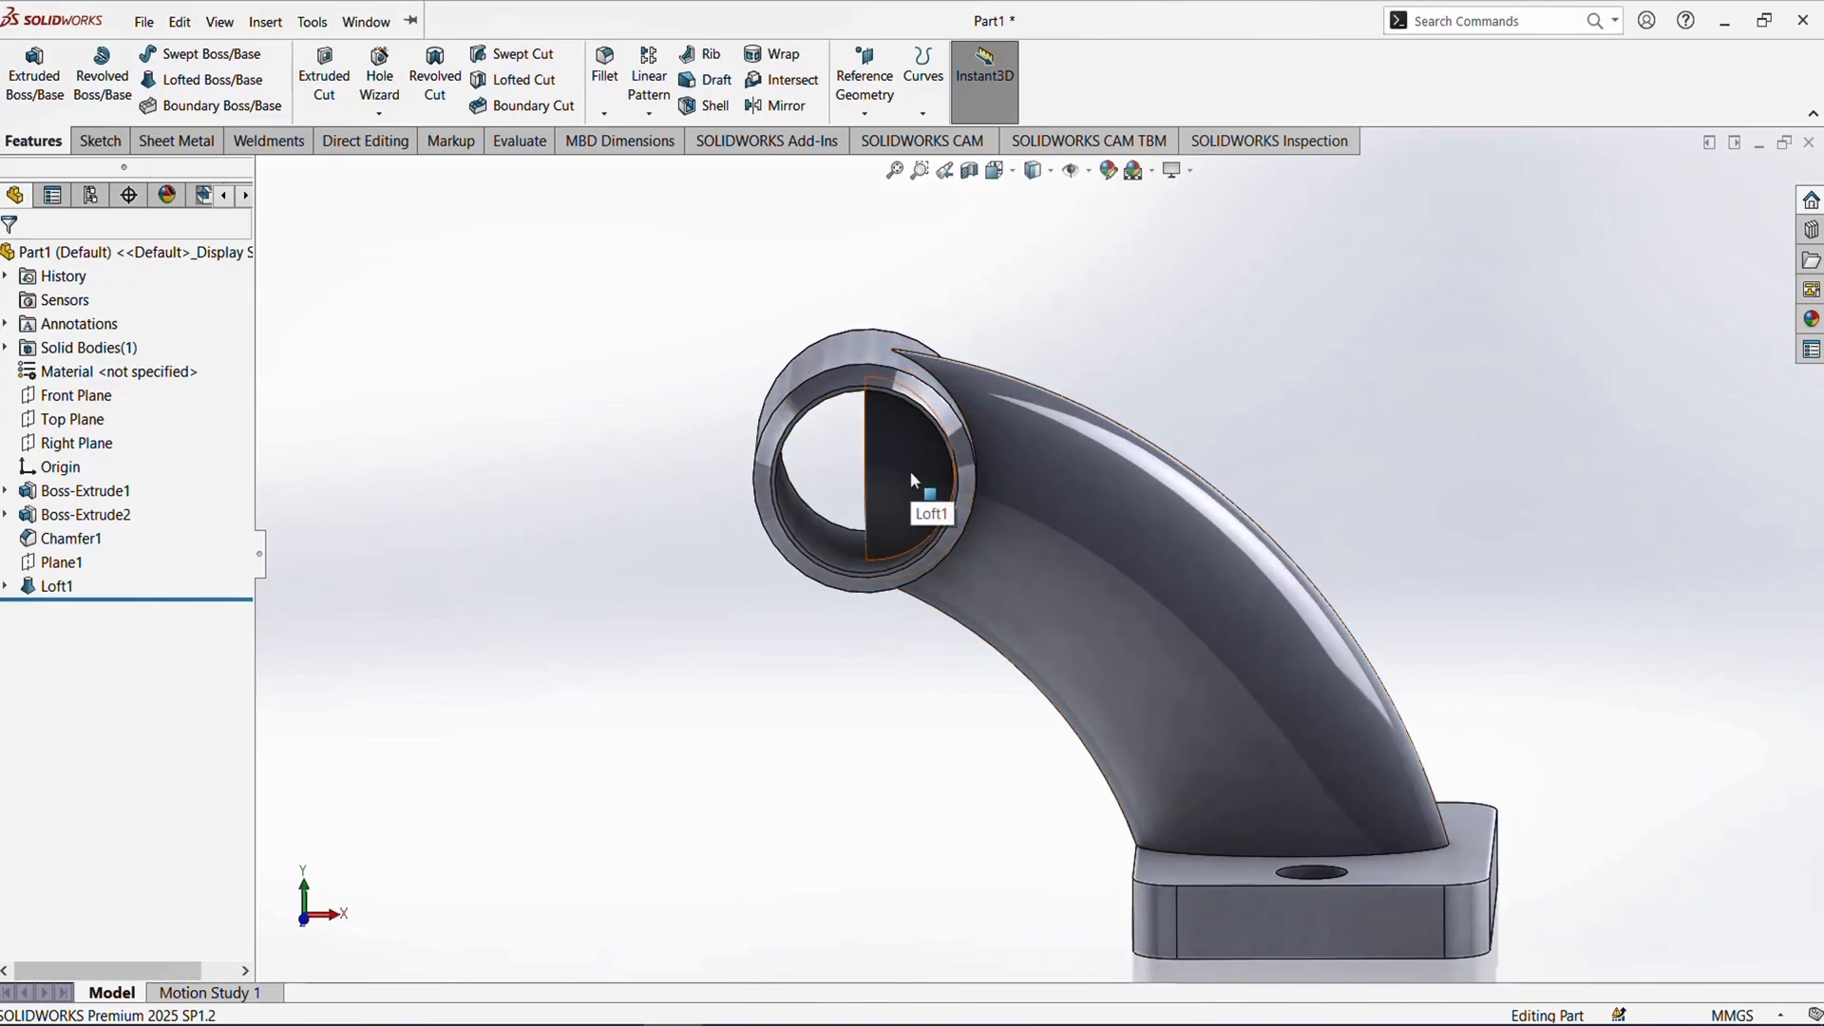
scroll(881, 436, down, 2)
middle_drag(881, 436, 918, 545)
scroll(917, 545, down, 2)
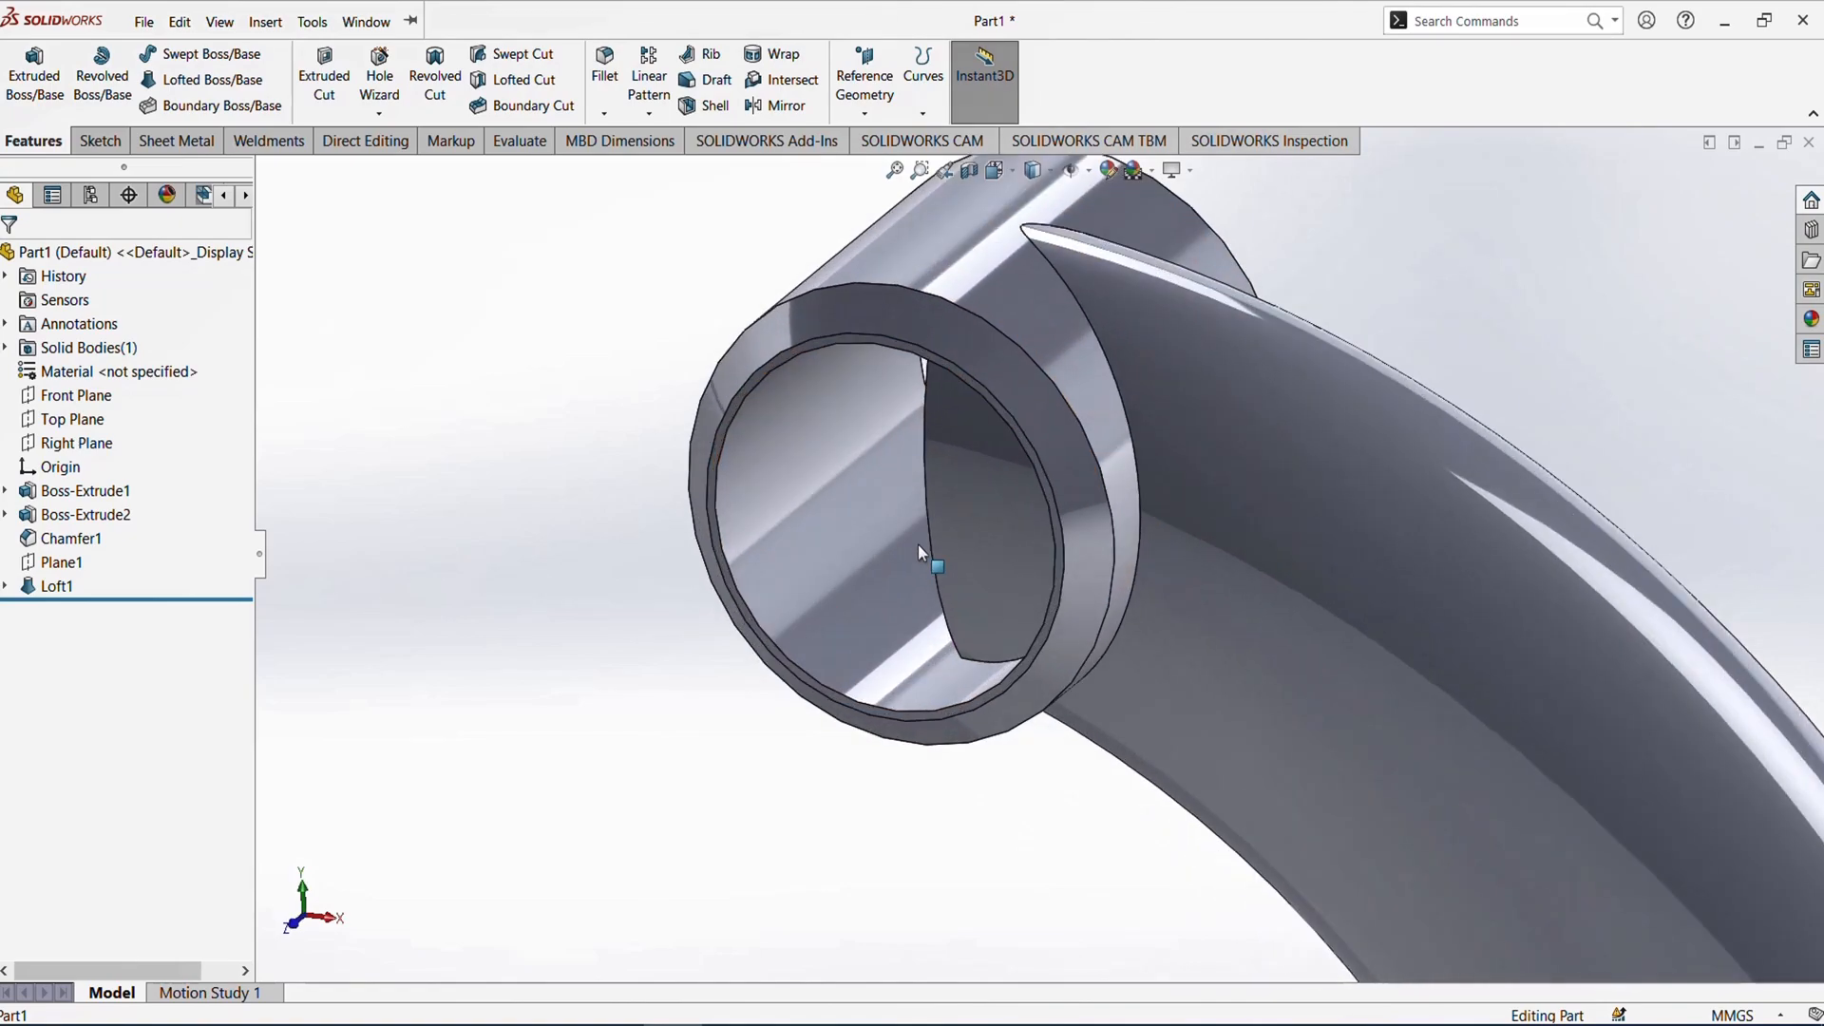
click(1009, 505)
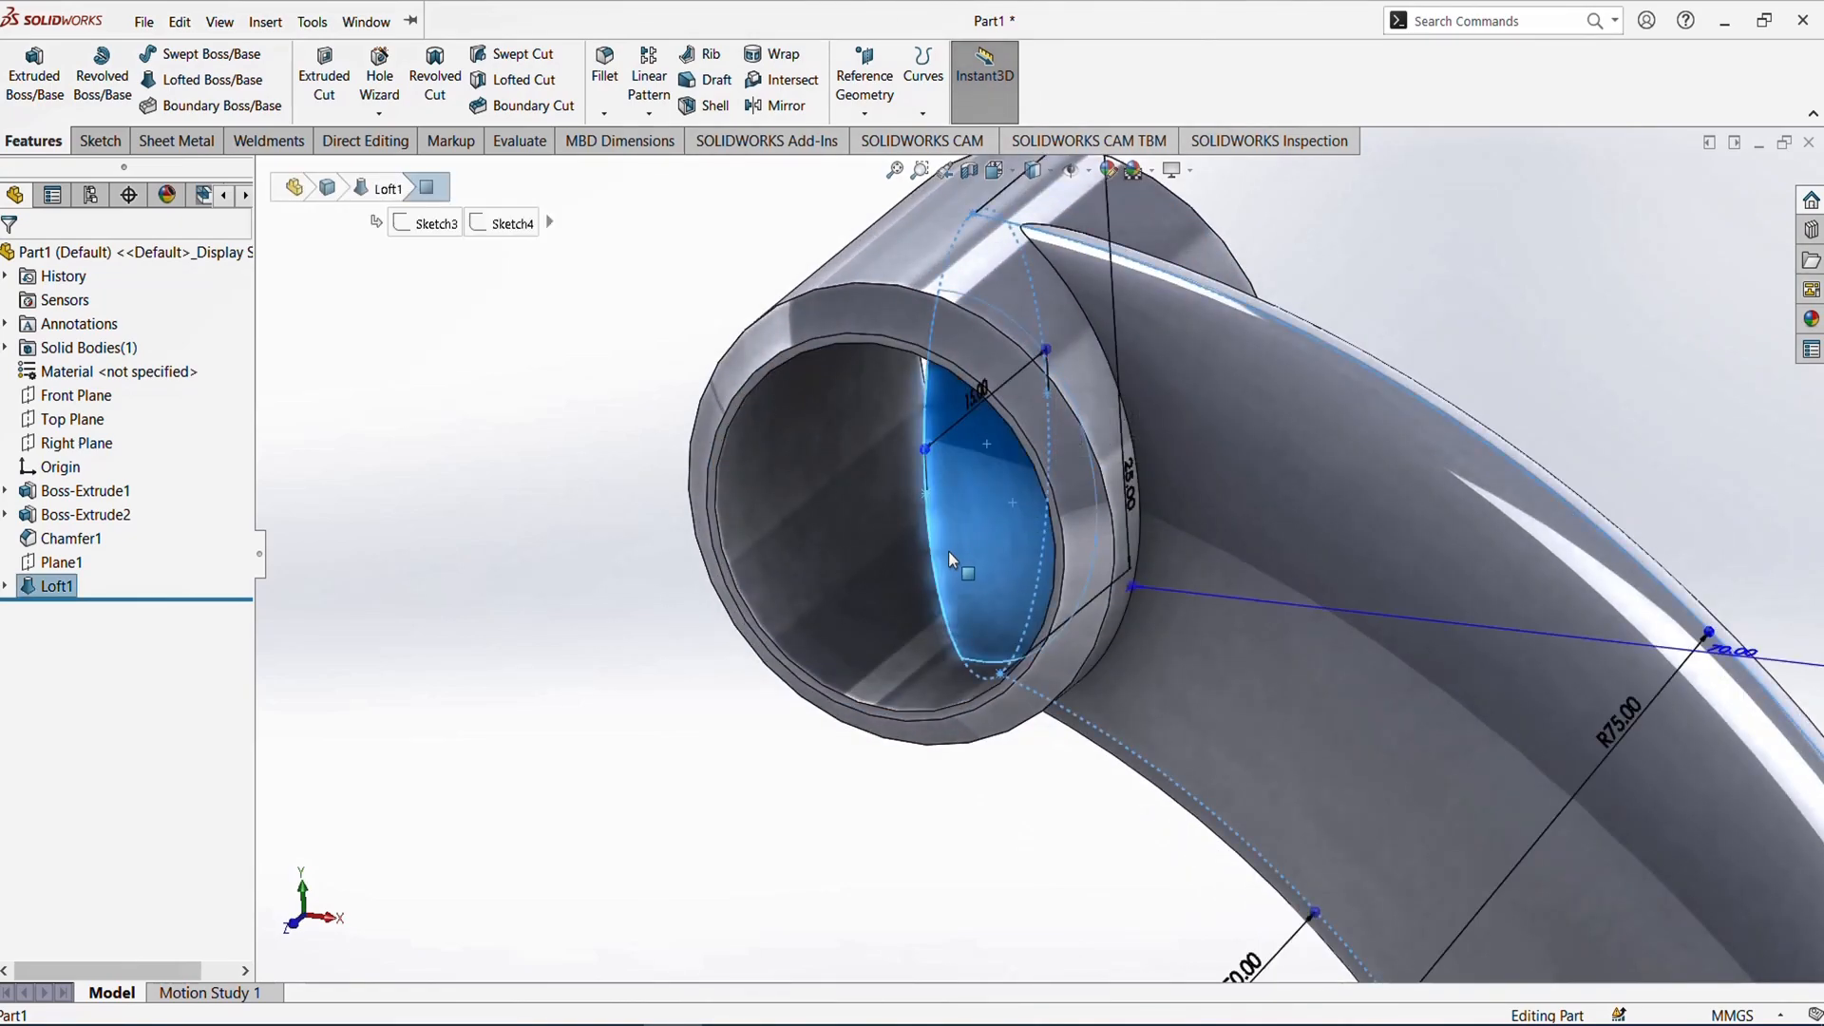
click(597, 648)
scroll(945, 670, up, 2)
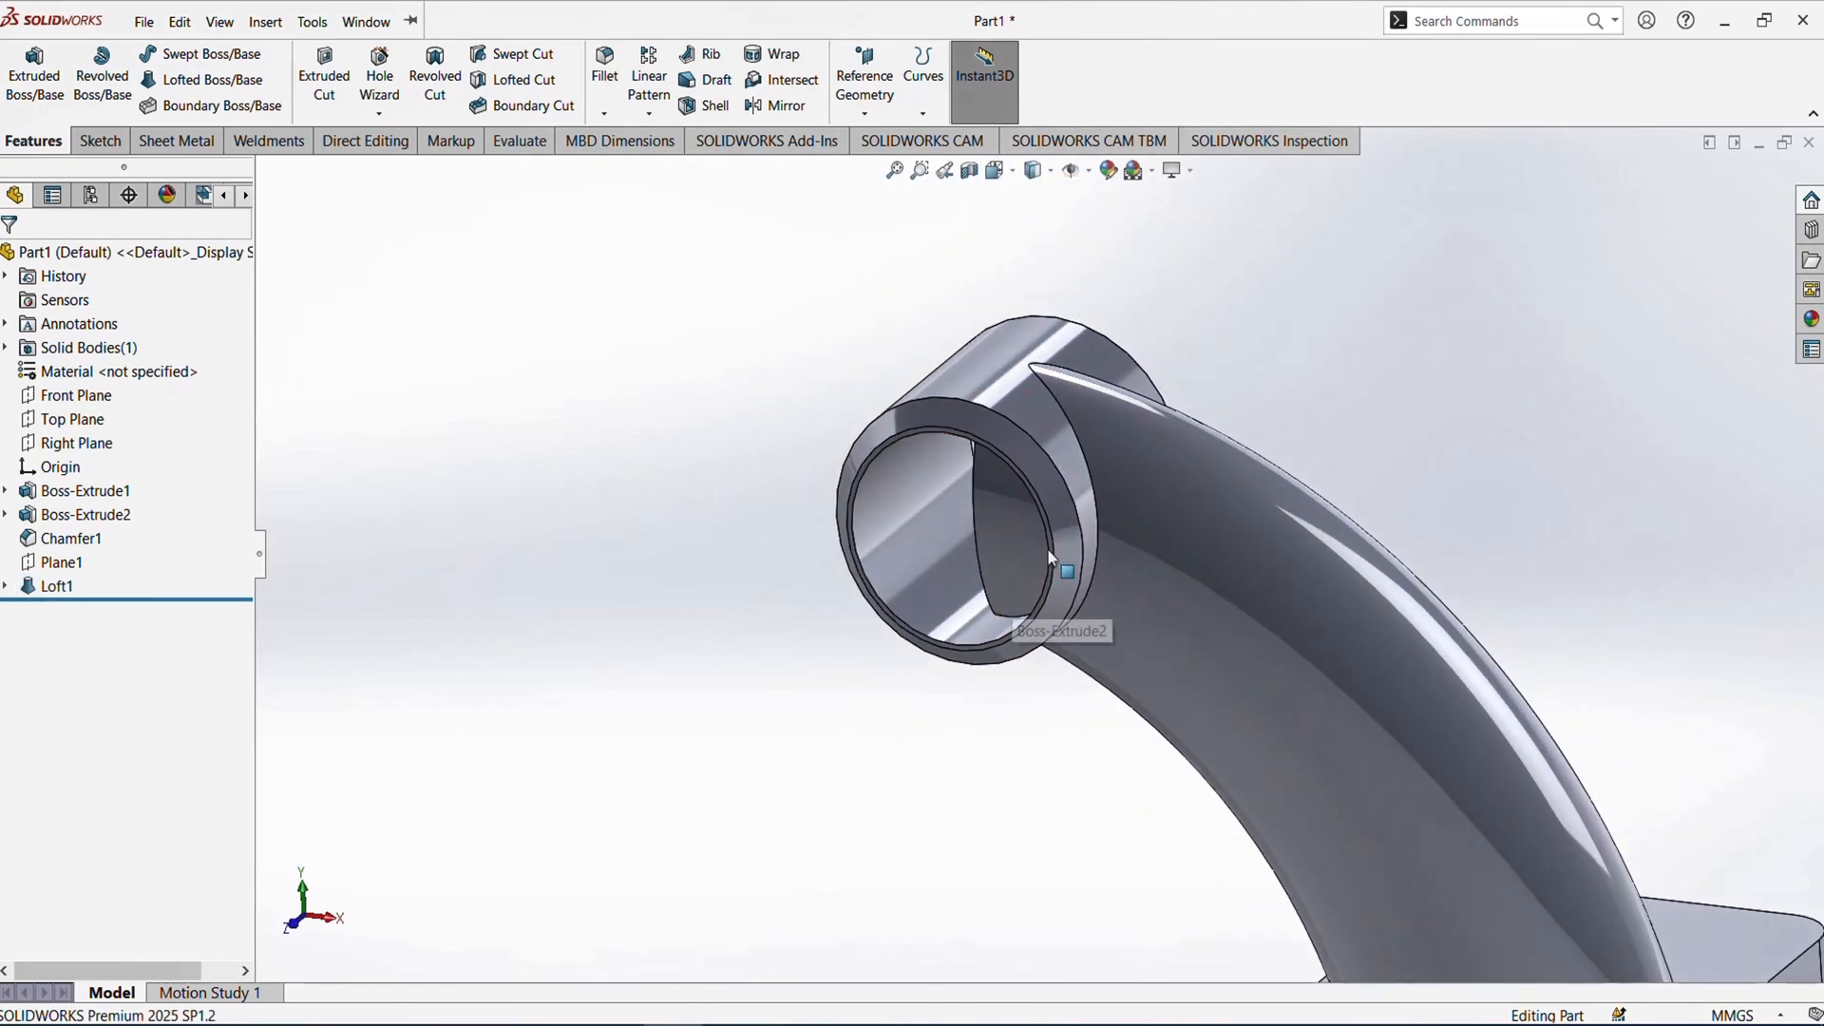
scroll(1049, 556, down, 3)
middle_drag(1046, 537, 883, 533)
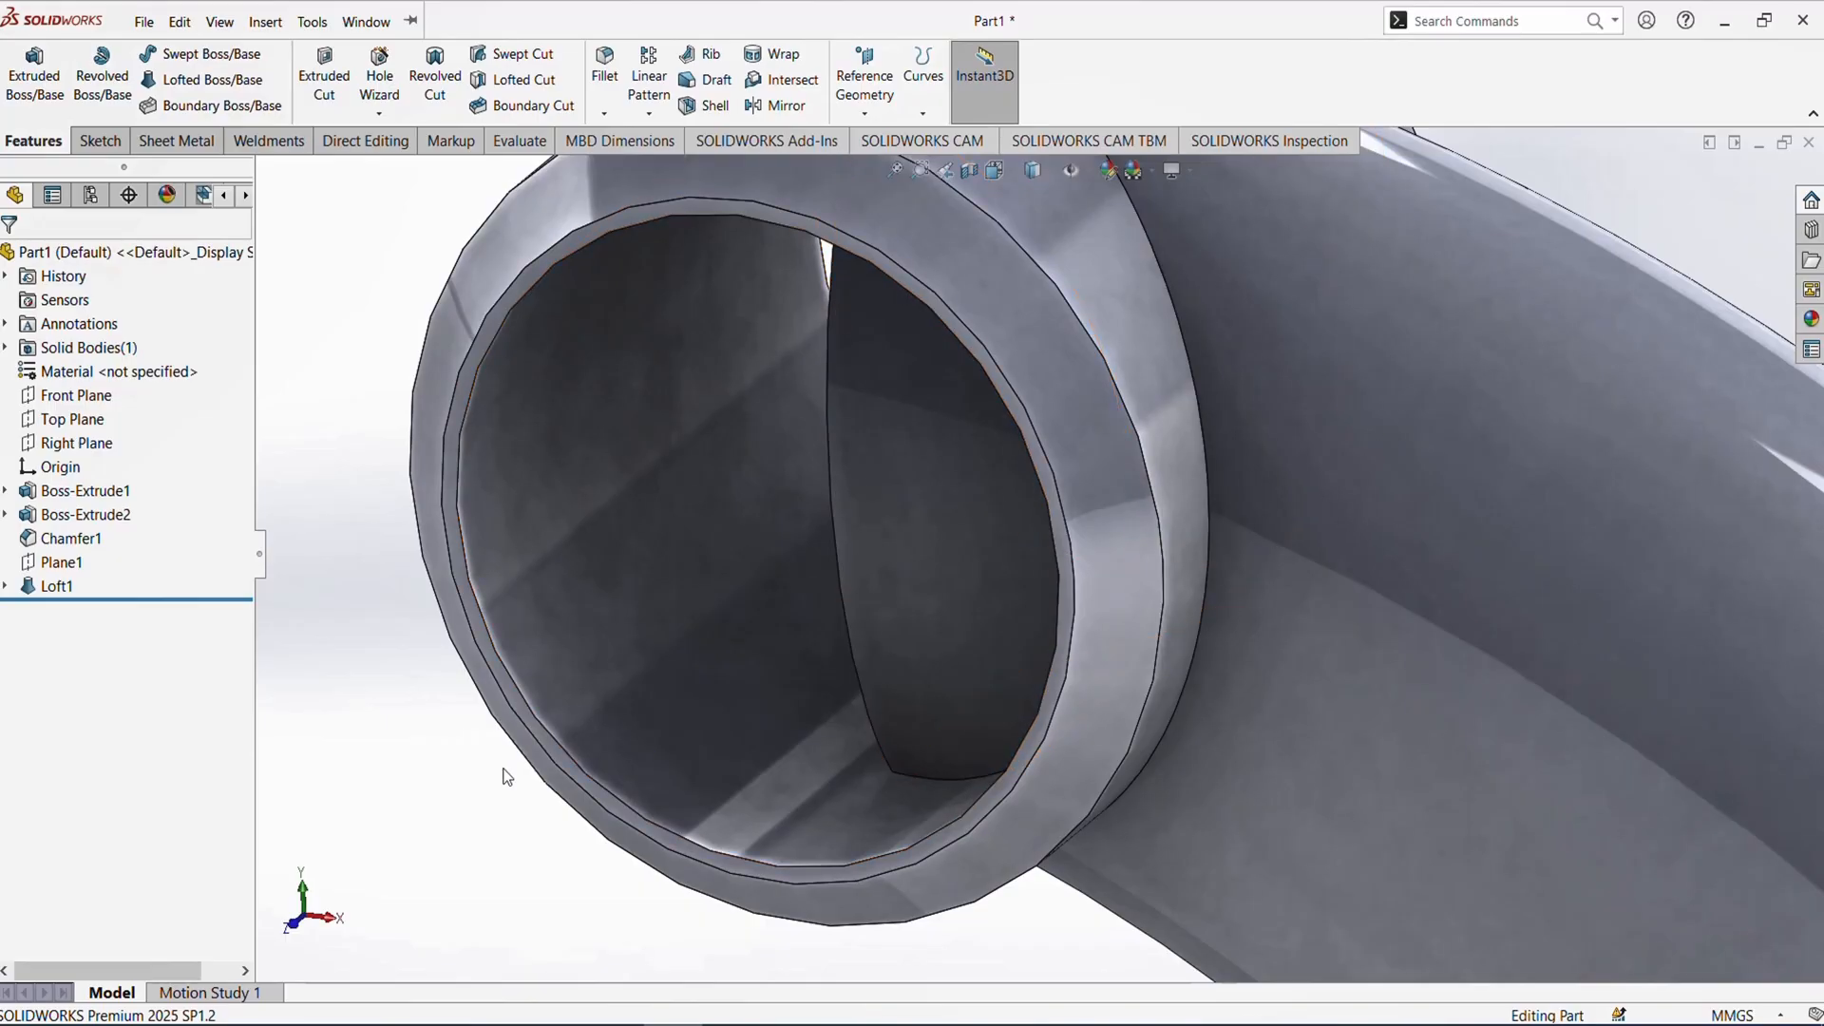
scroll(778, 674, up, 3)
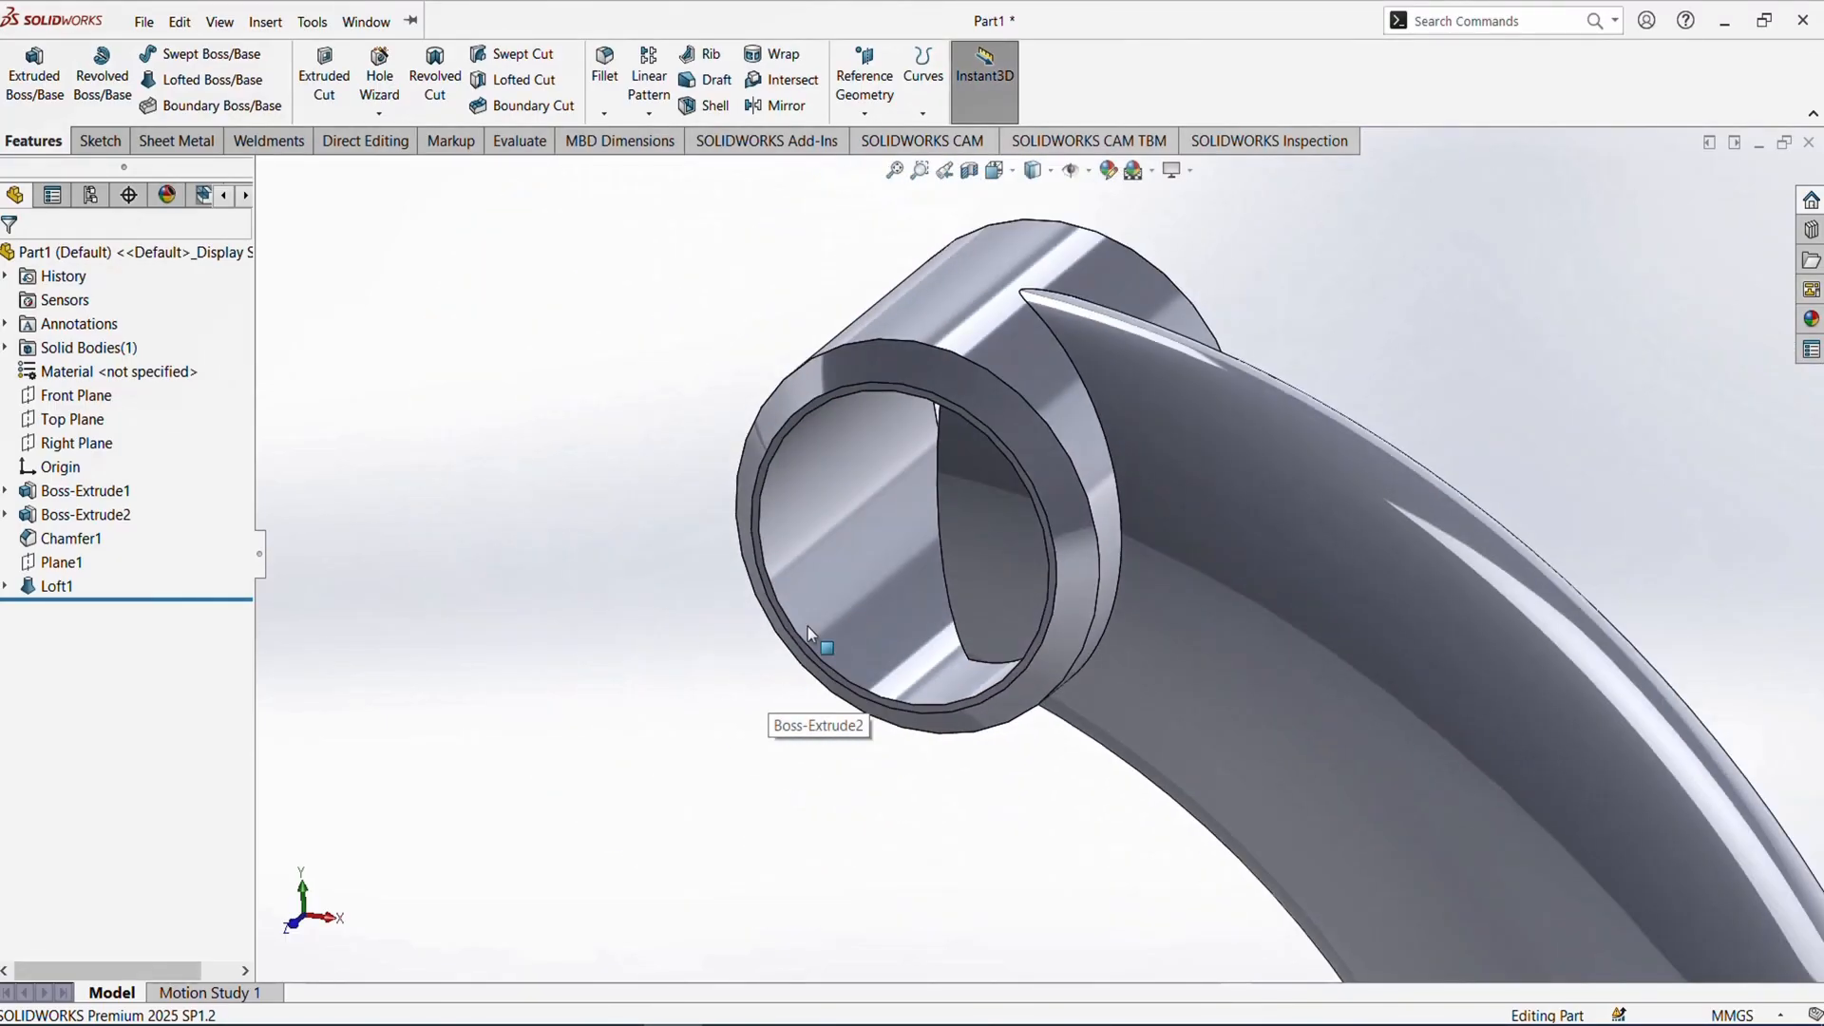
- Start a sketch on the ring's narrow front face and convert its 20 mm bore edge into a sketch circle
scroll(1039, 528, down, 6)
click(1072, 455)
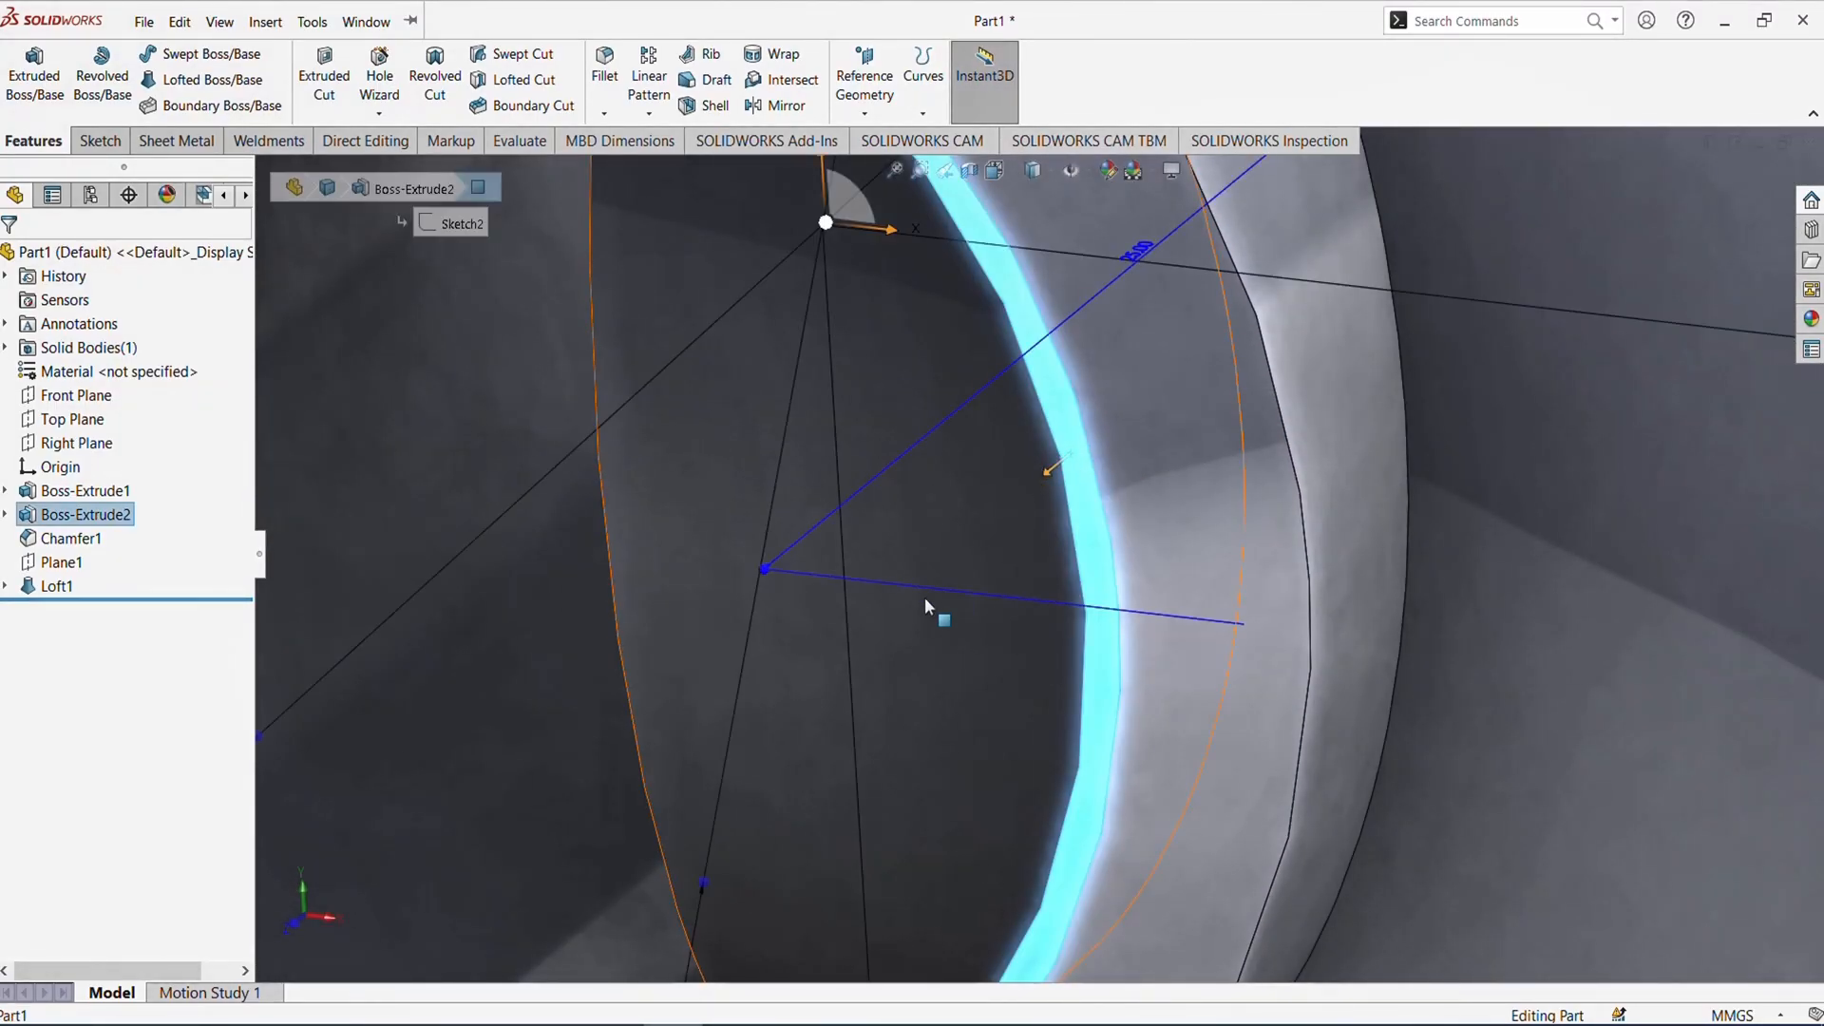
scroll(922, 599, up, 6)
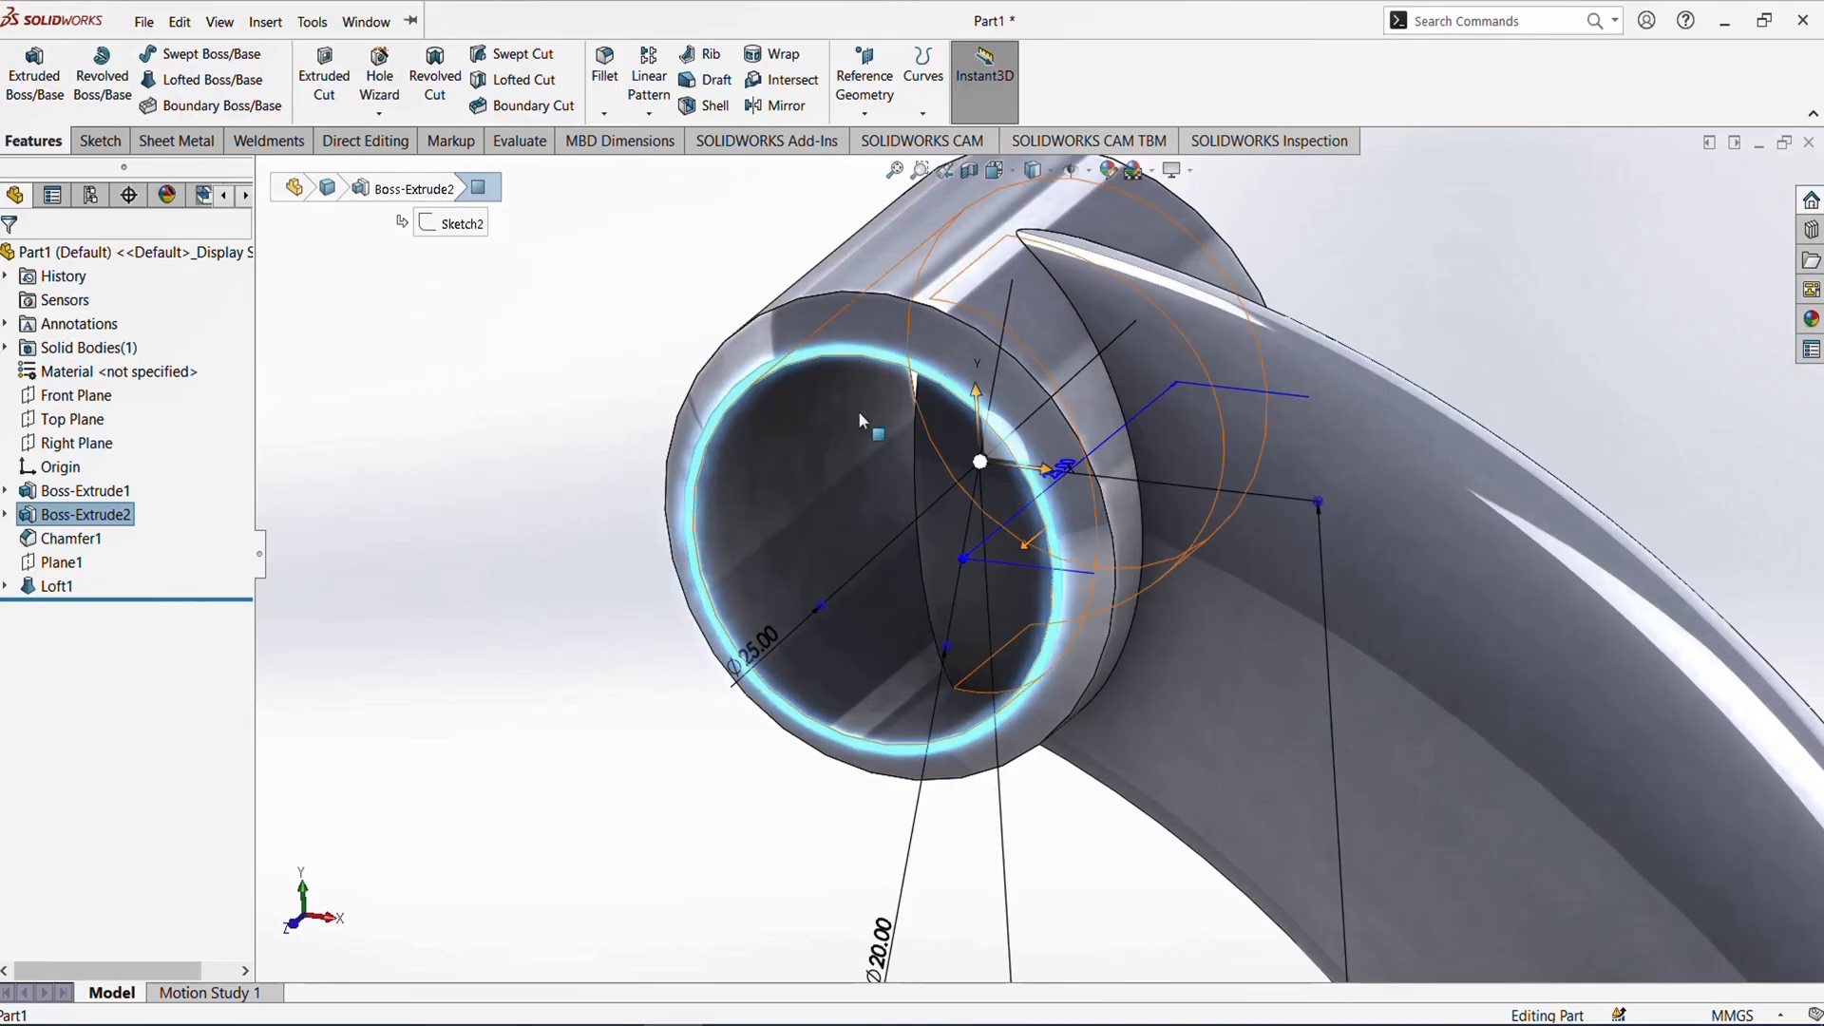
right_click(850, 358)
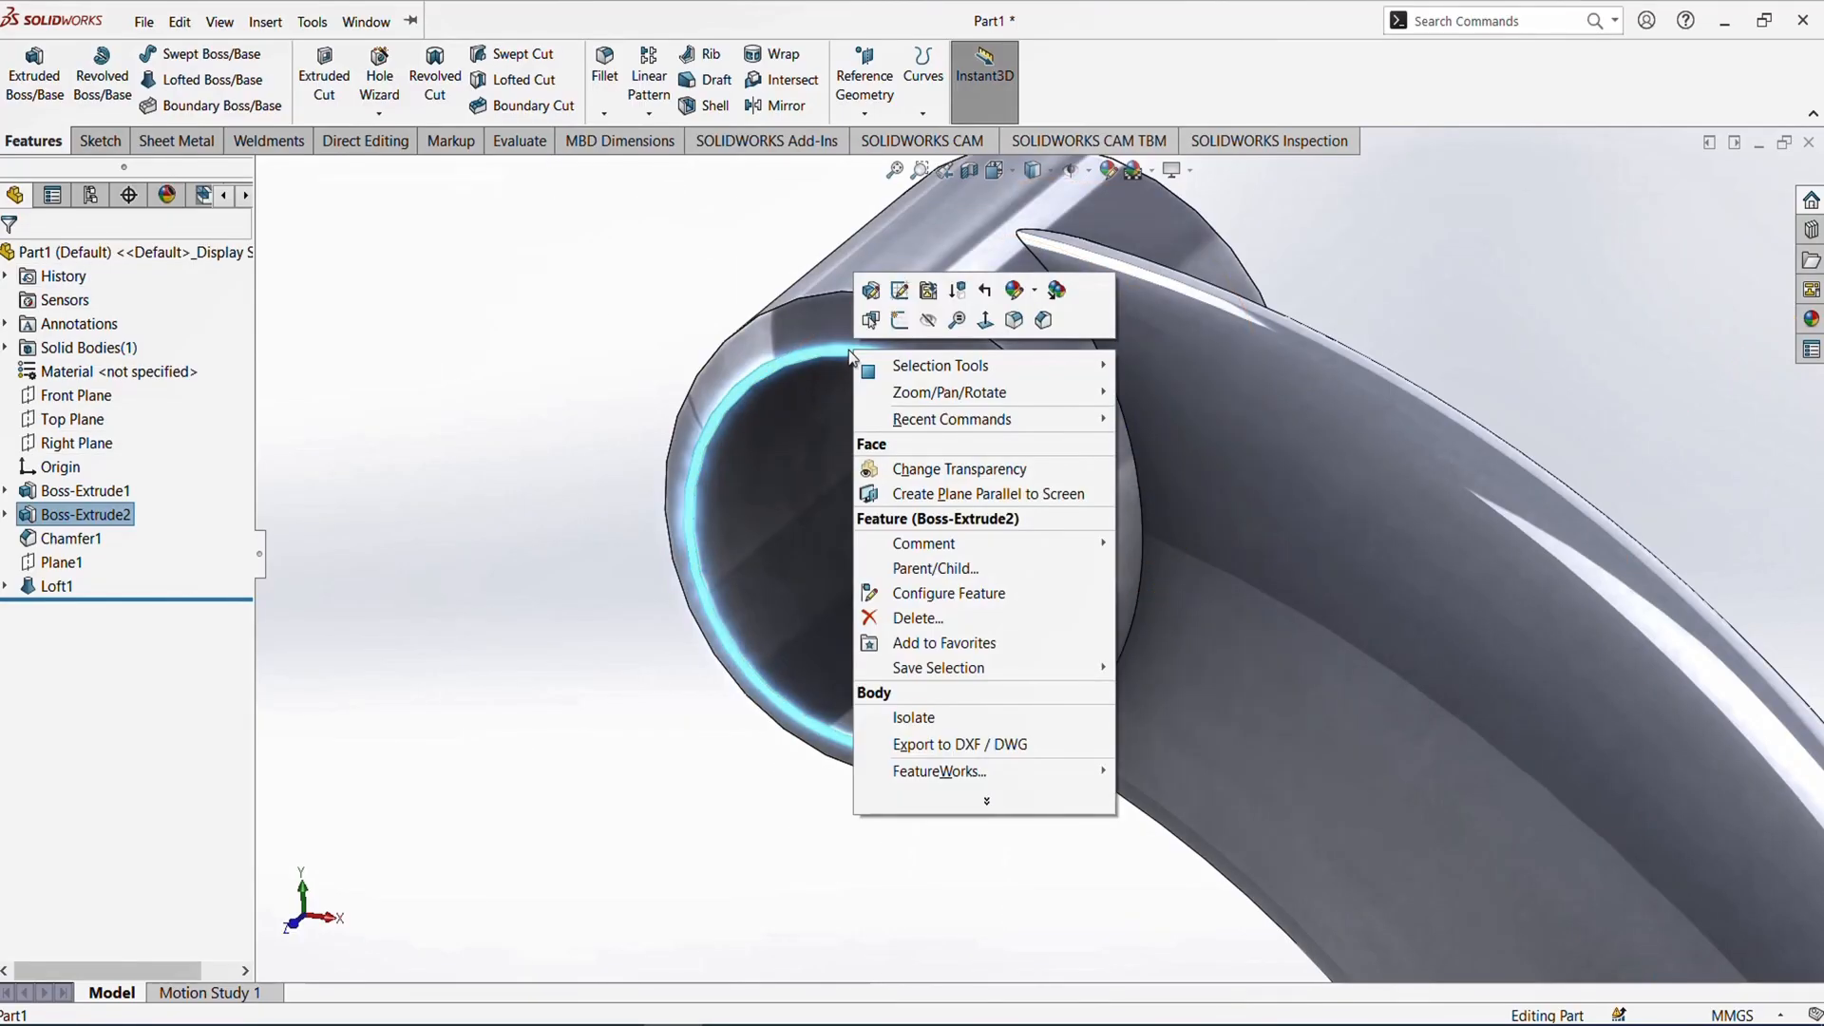
click(900, 321)
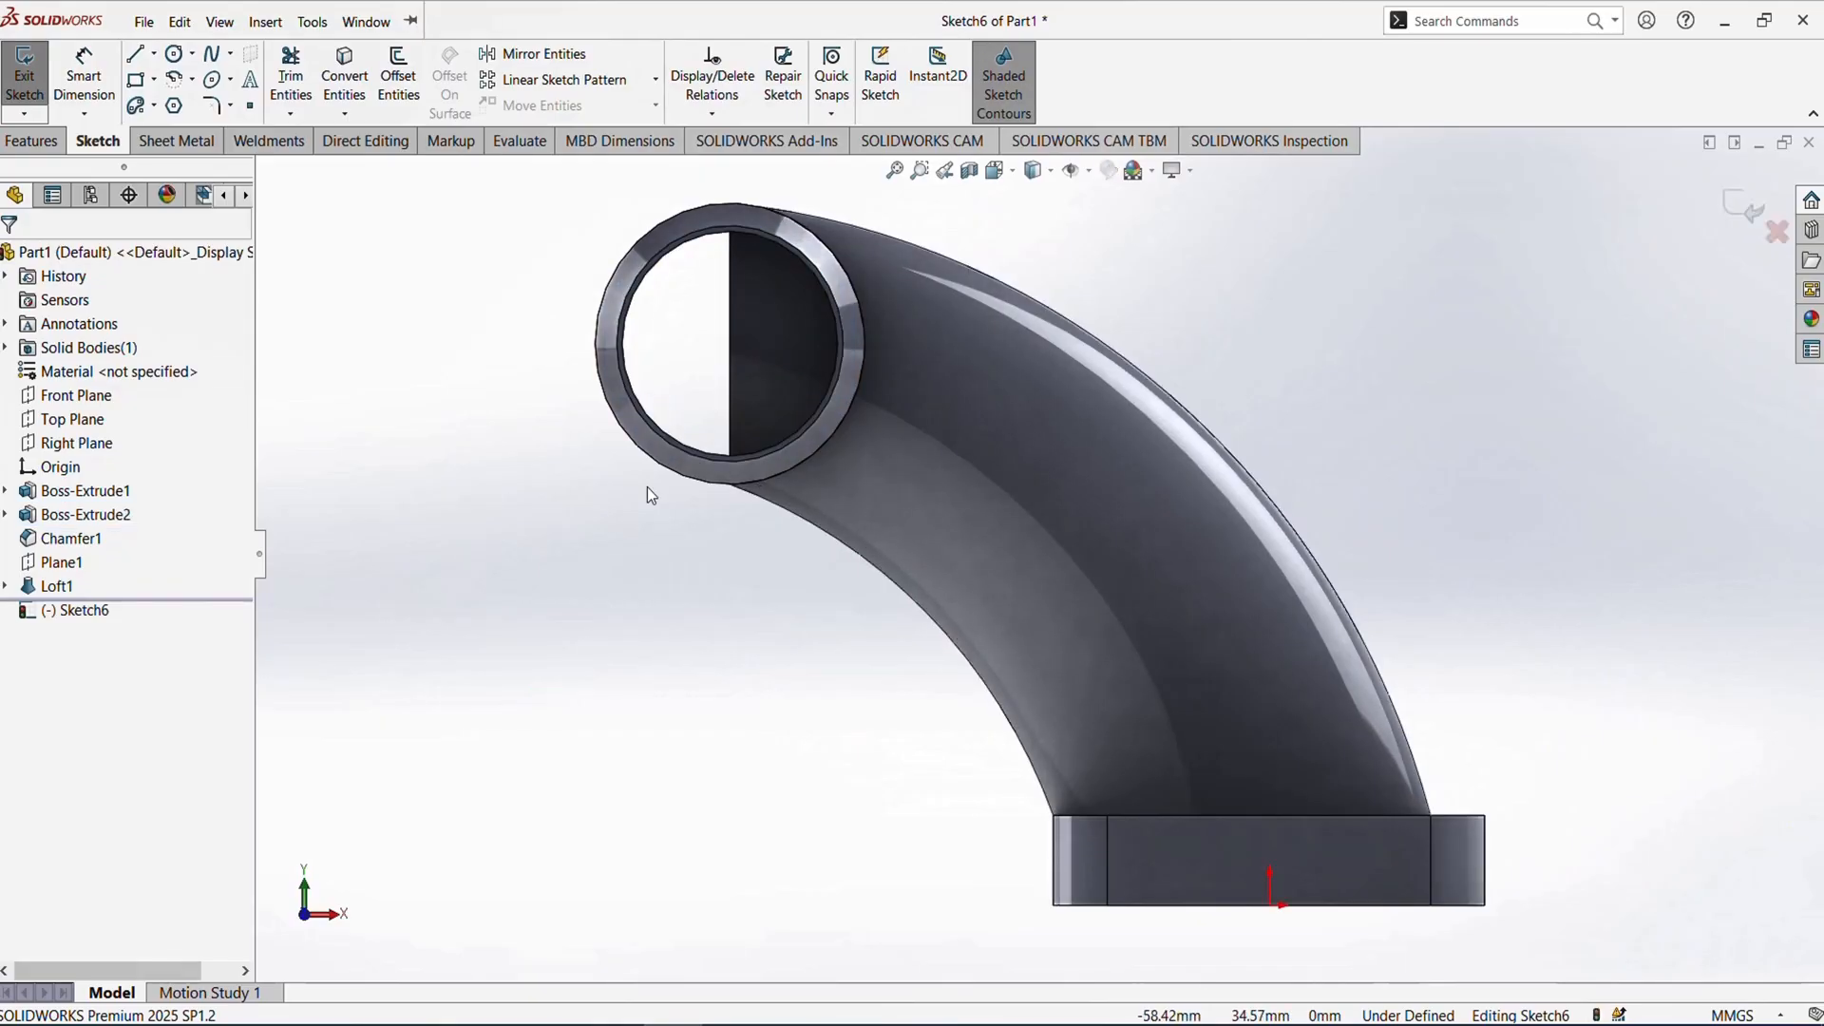
scroll(665, 456, down, 3)
scroll(709, 408, down, 3)
click(772, 440)
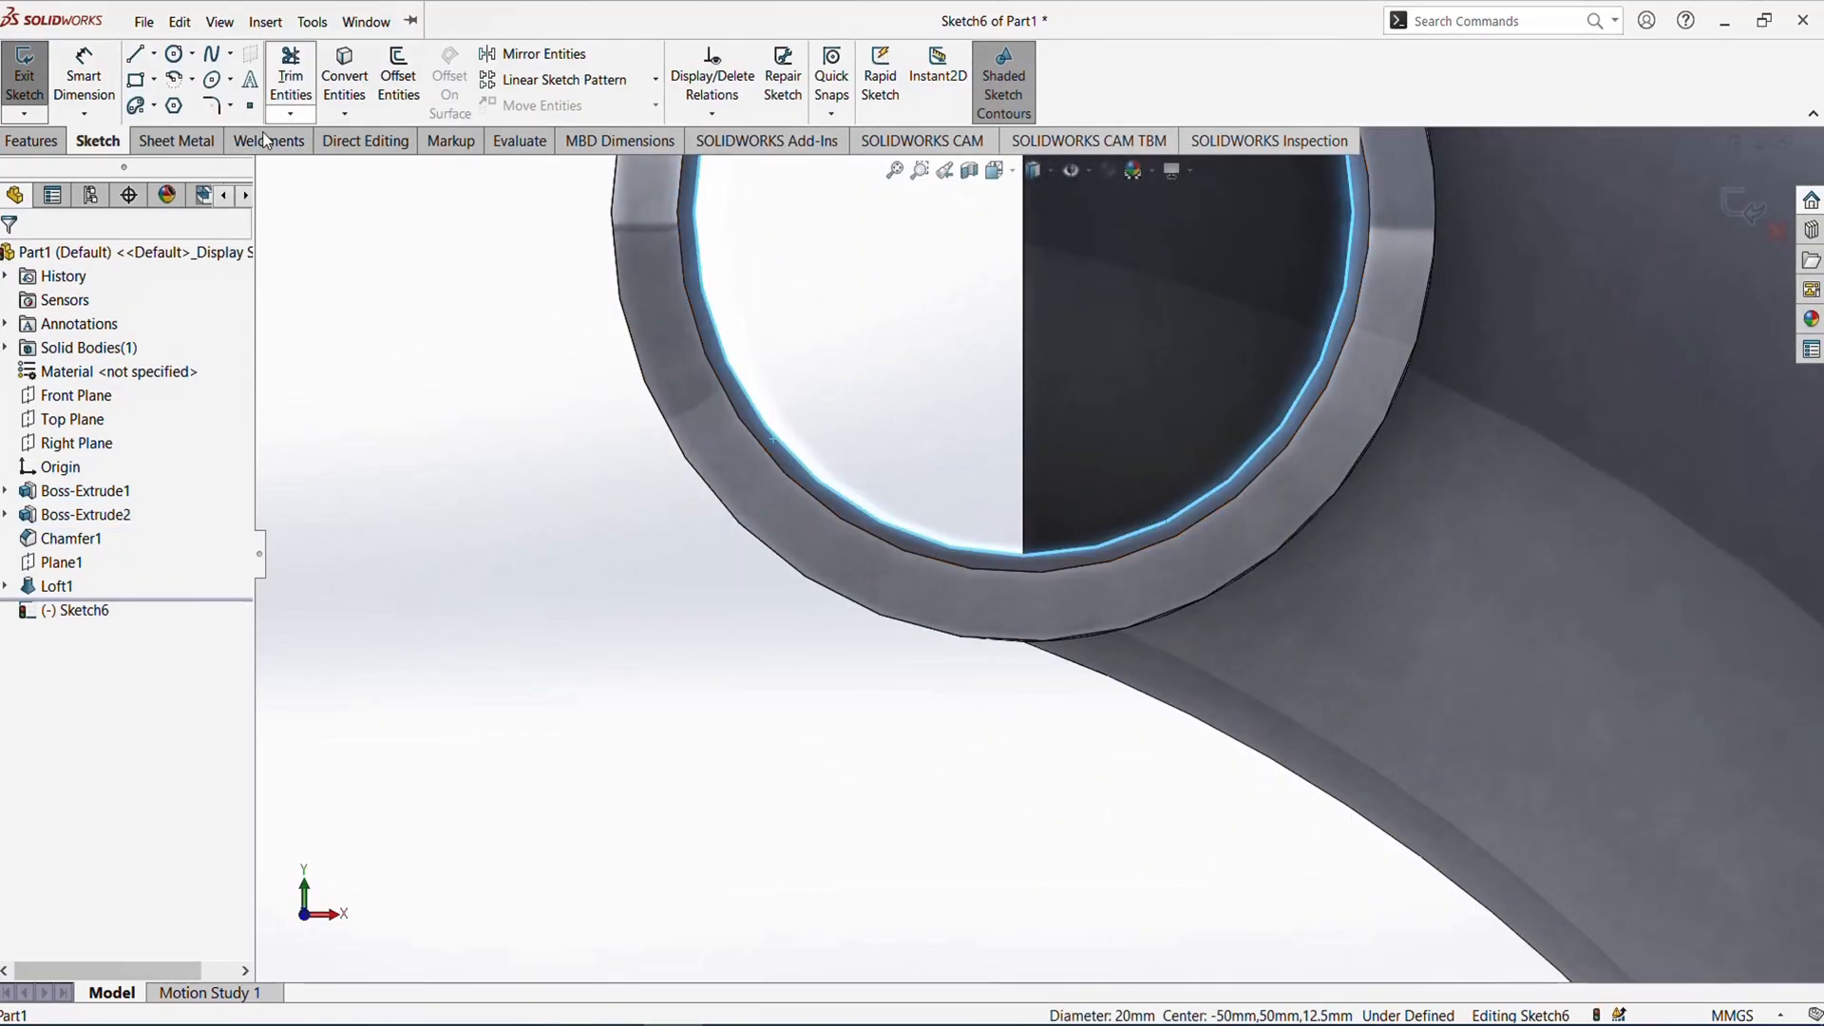
click(357, 92)
scroll(570, 640, up, 6)
- Cut the bore circle through the ring with an Extruded Cut set to Through All
middle_drag(880, 486, 761, 605)
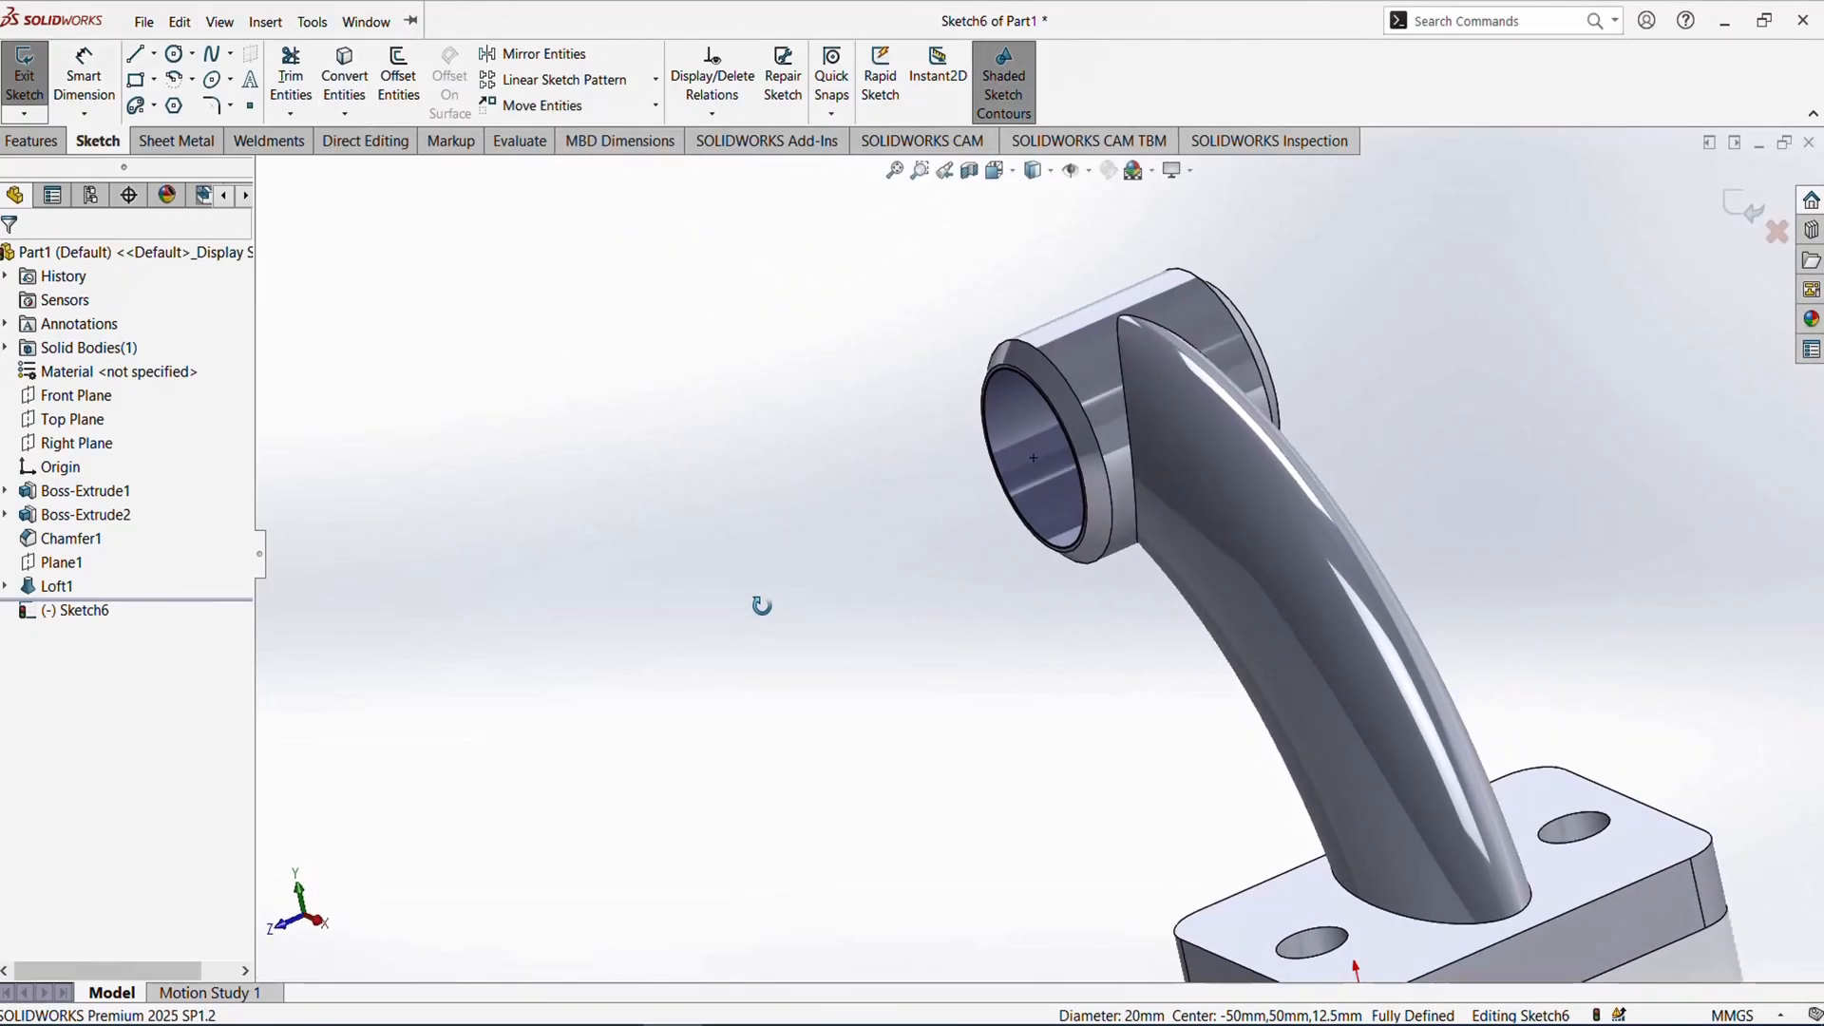
scroll(1080, 436, down, 3)
click(35, 148)
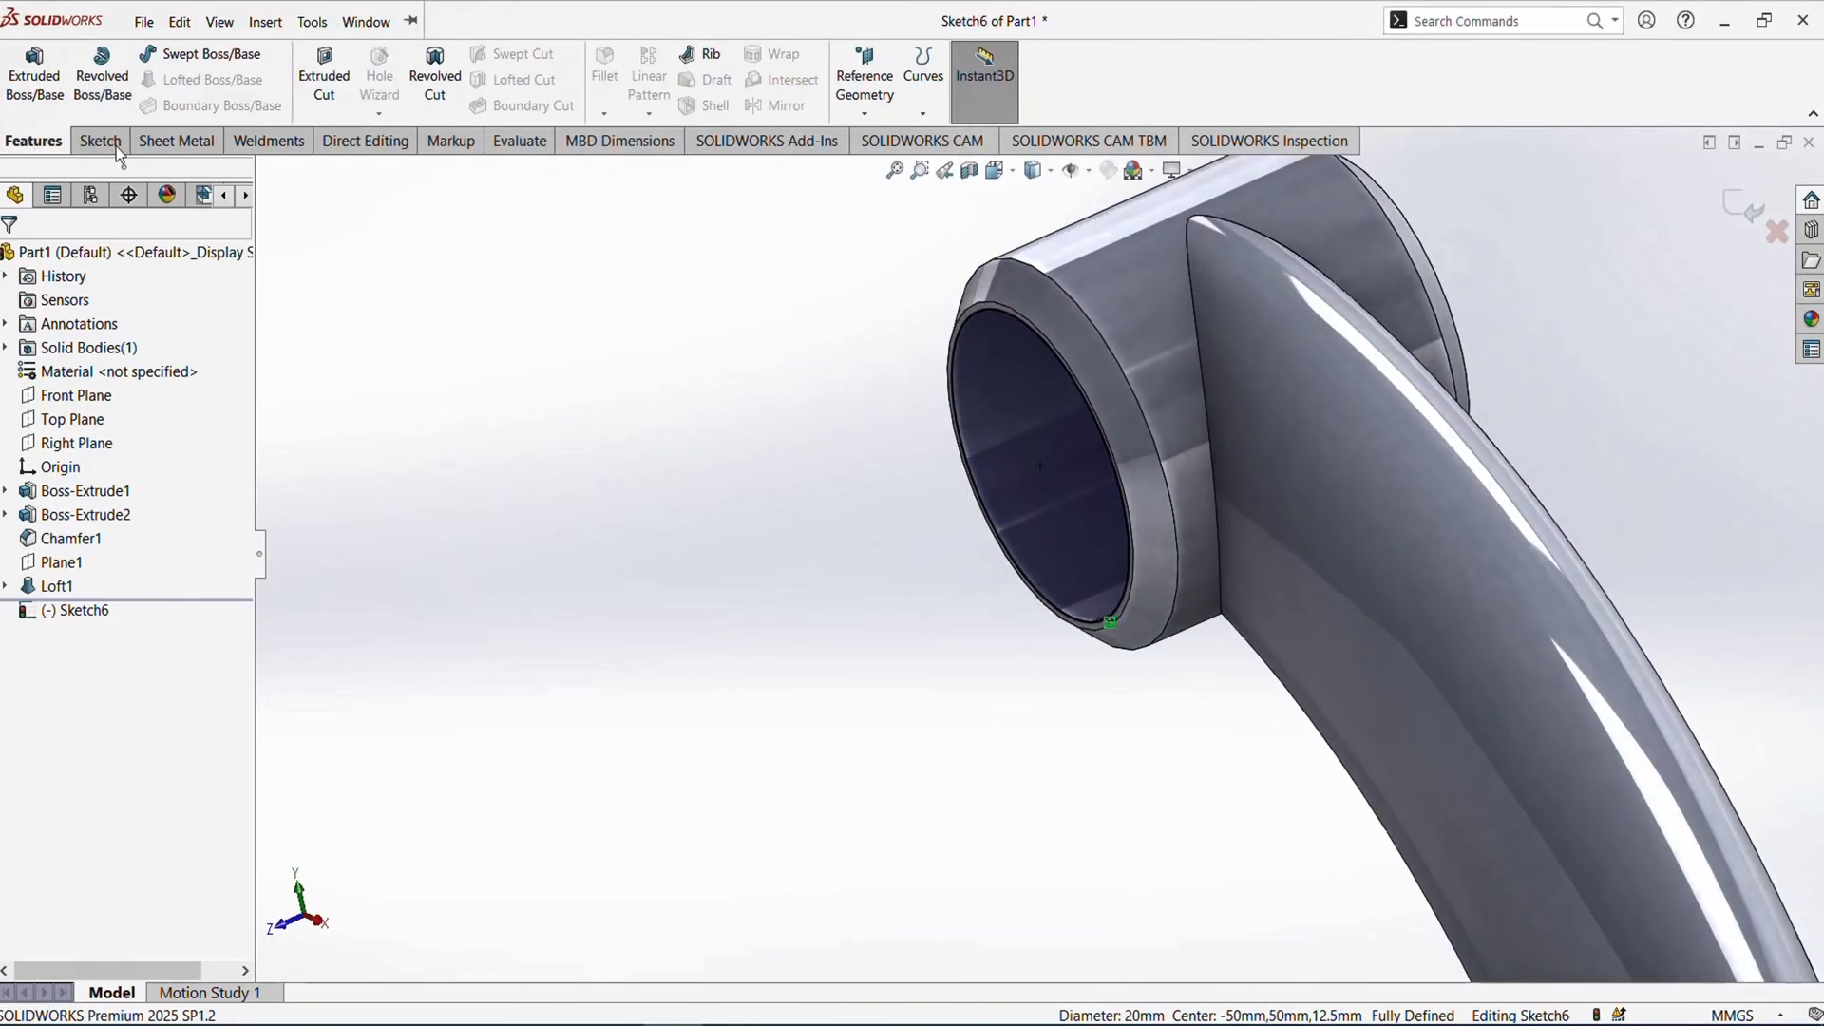
click(324, 76)
middle_drag(1144, 484, 1282, 403)
click(67, 397)
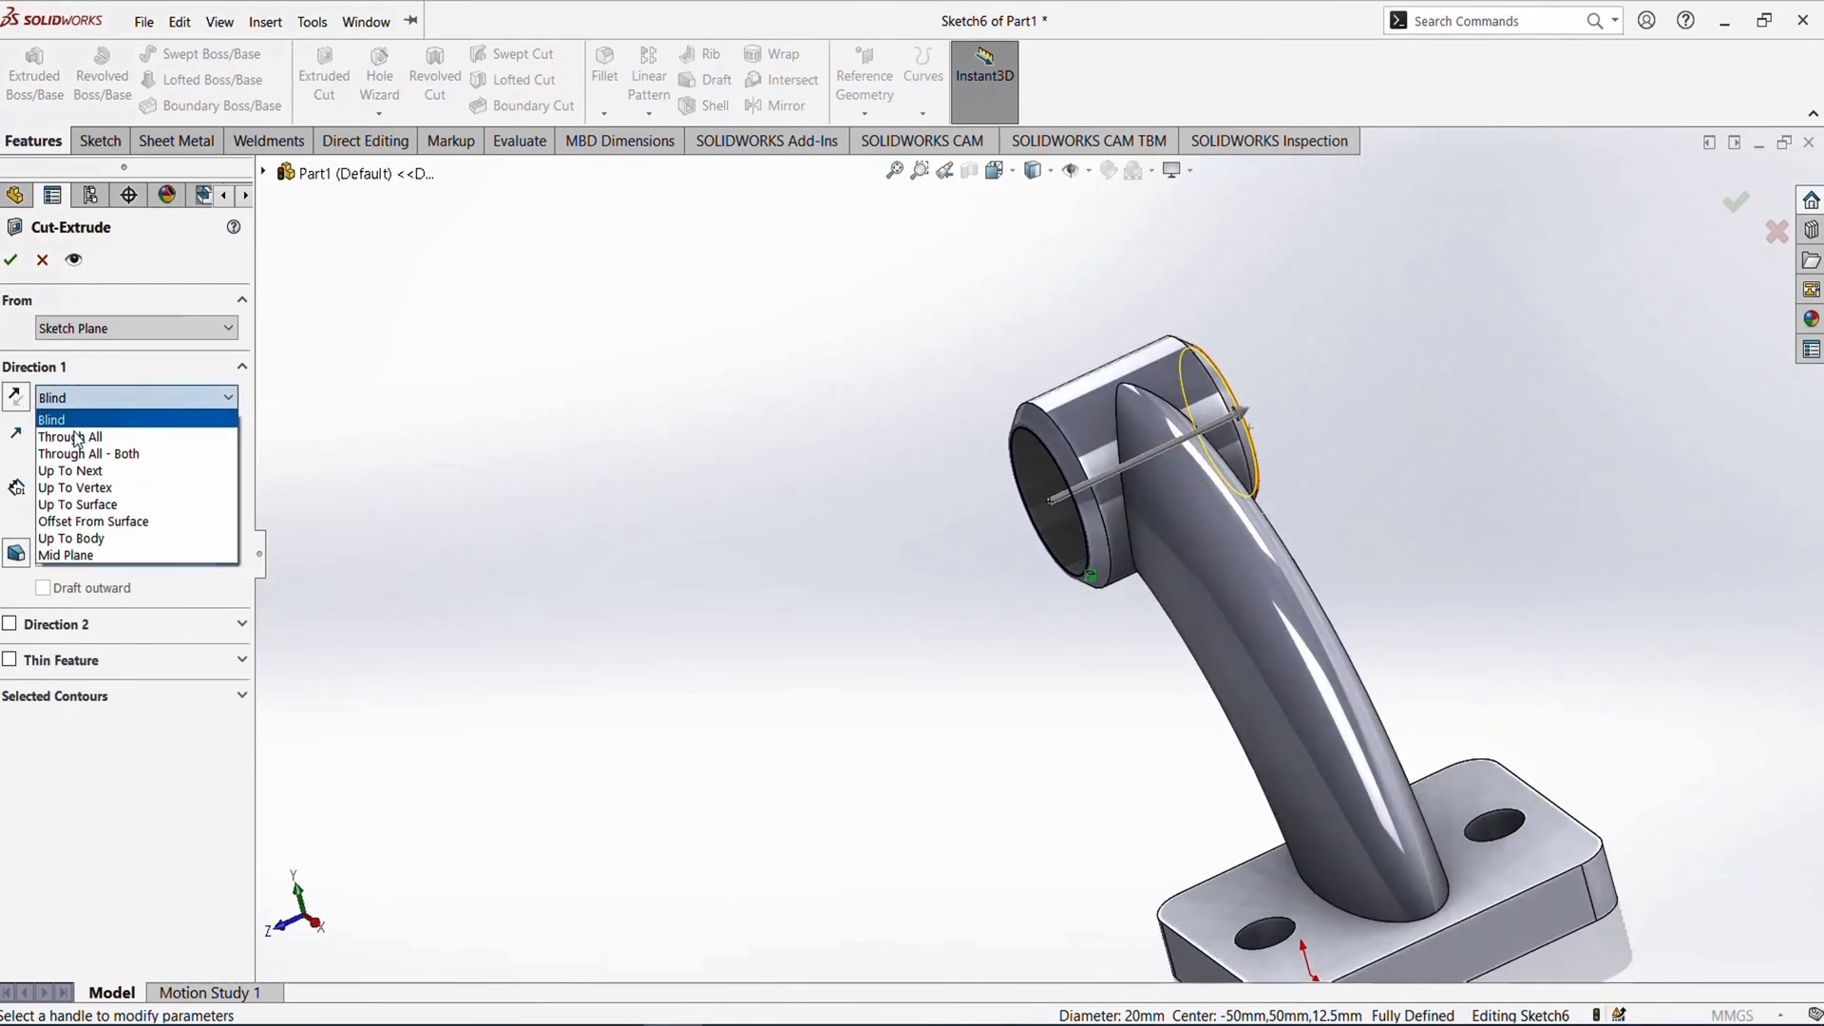
click(74, 437)
click(11, 260)
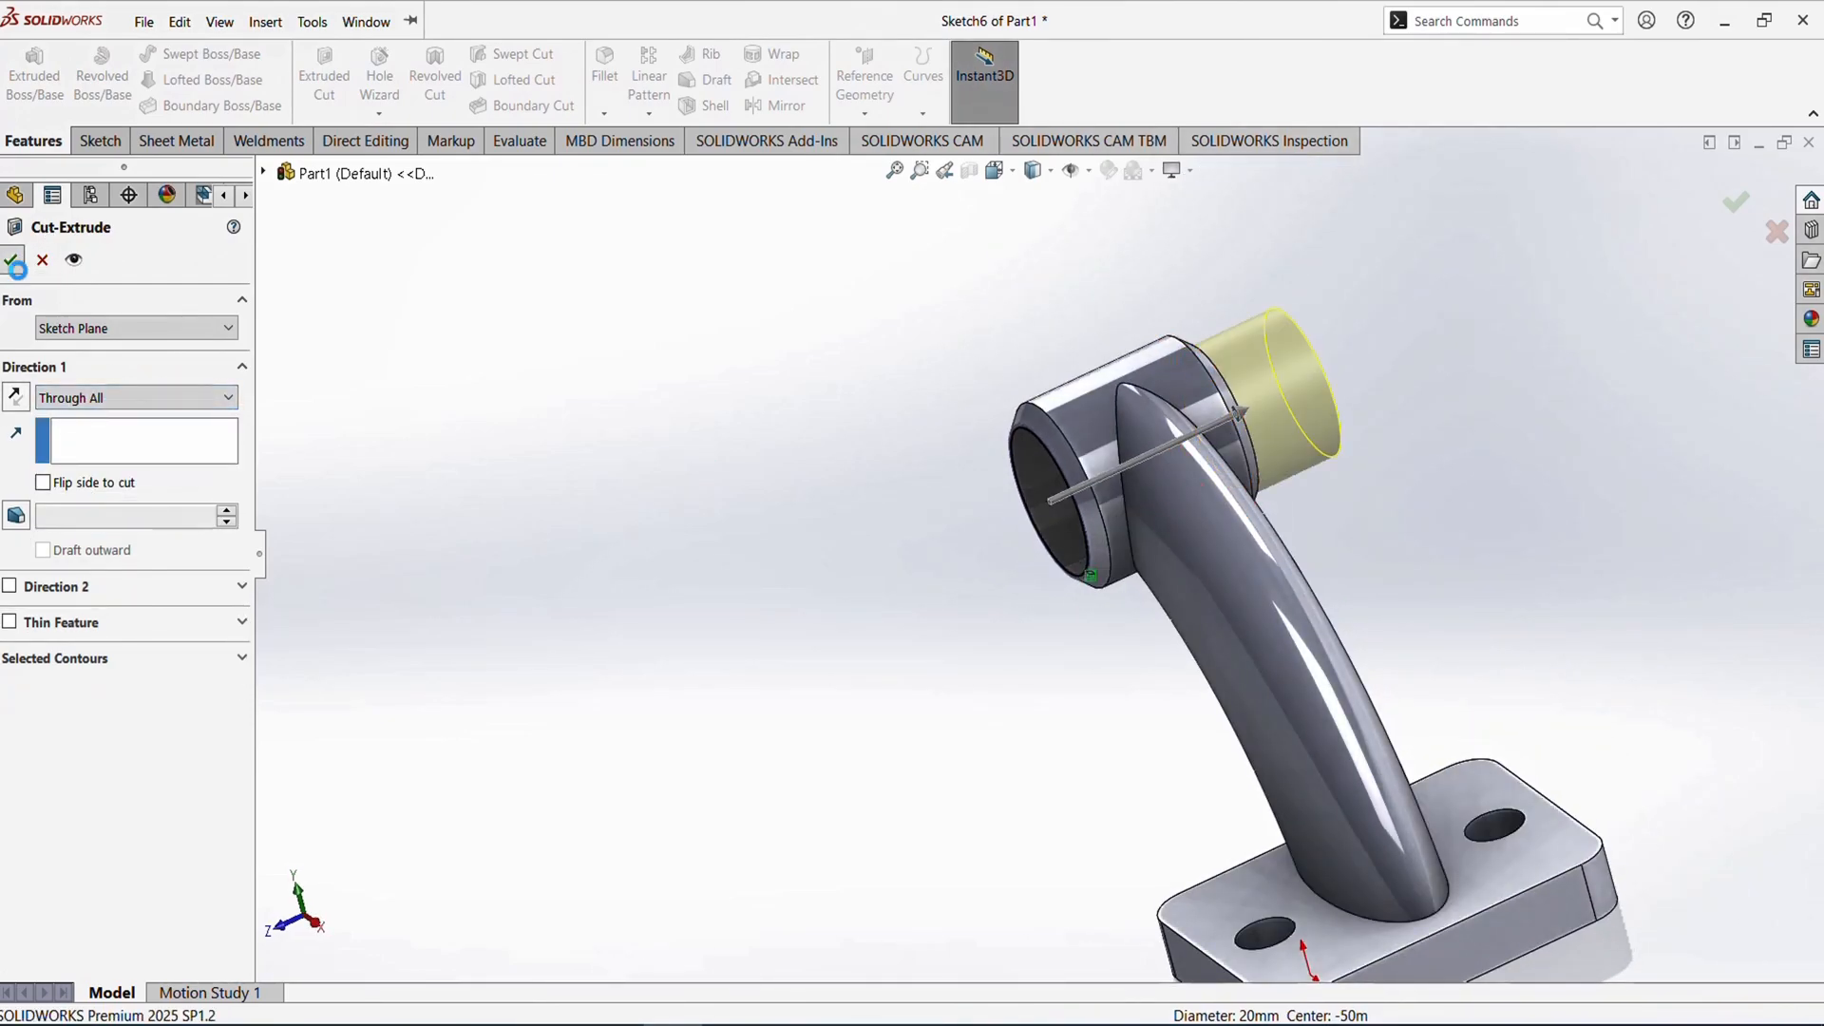
- Examine the cleared bore and view the whole bracket from the top
middle_drag(984, 621, 1129, 655)
scroll(1120, 581, down, 2)
scroll(1104, 584, up, 5)
scroll(1129, 654, up, 3)
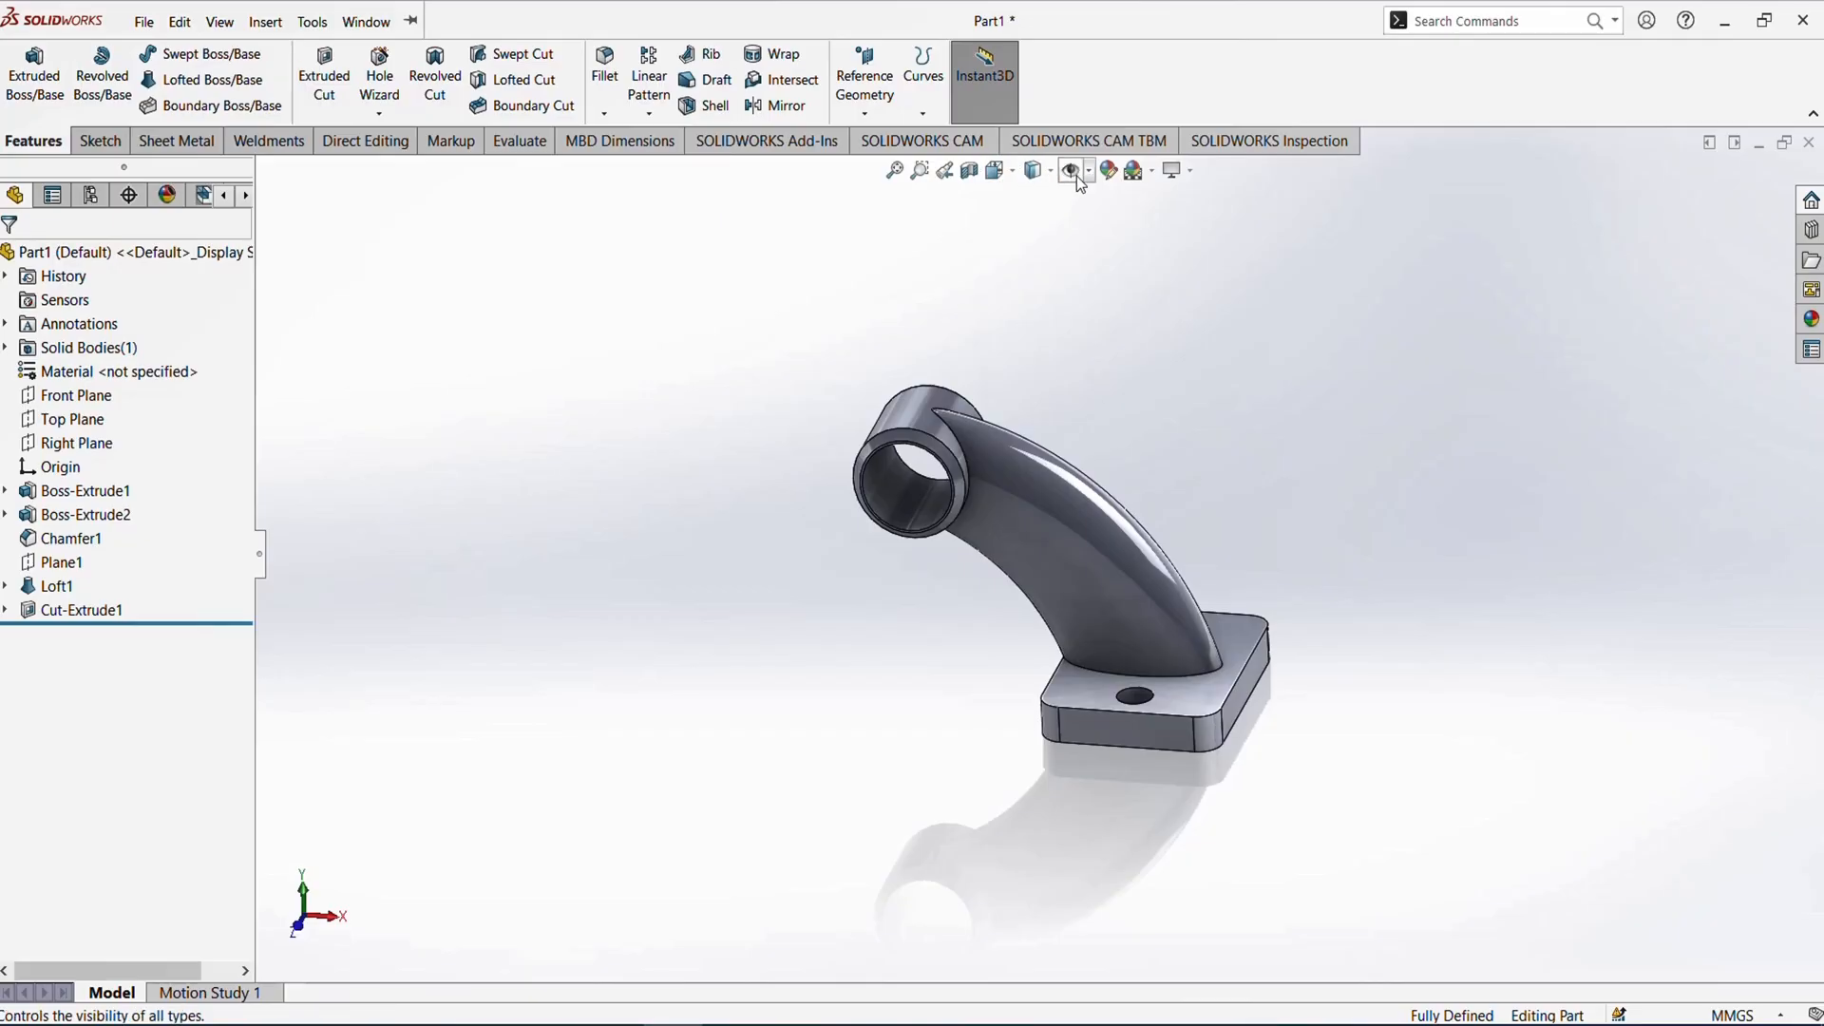
click(994, 170)
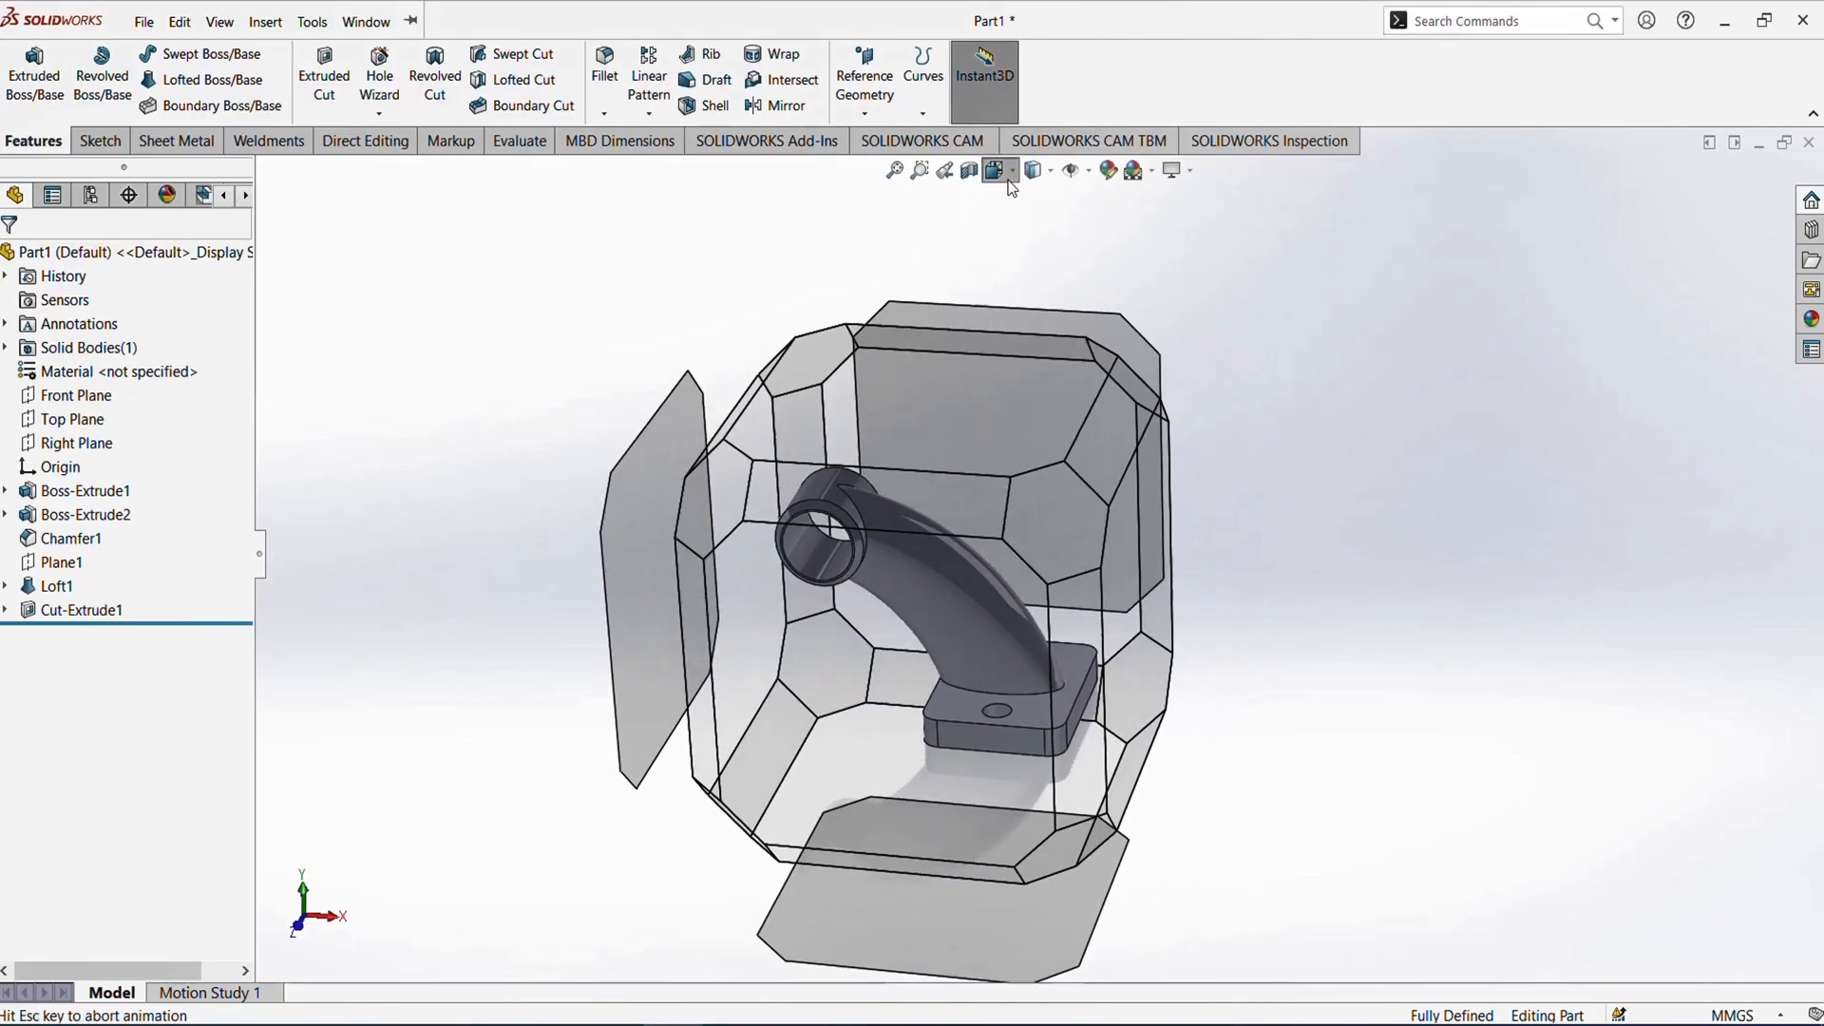
click(1022, 225)
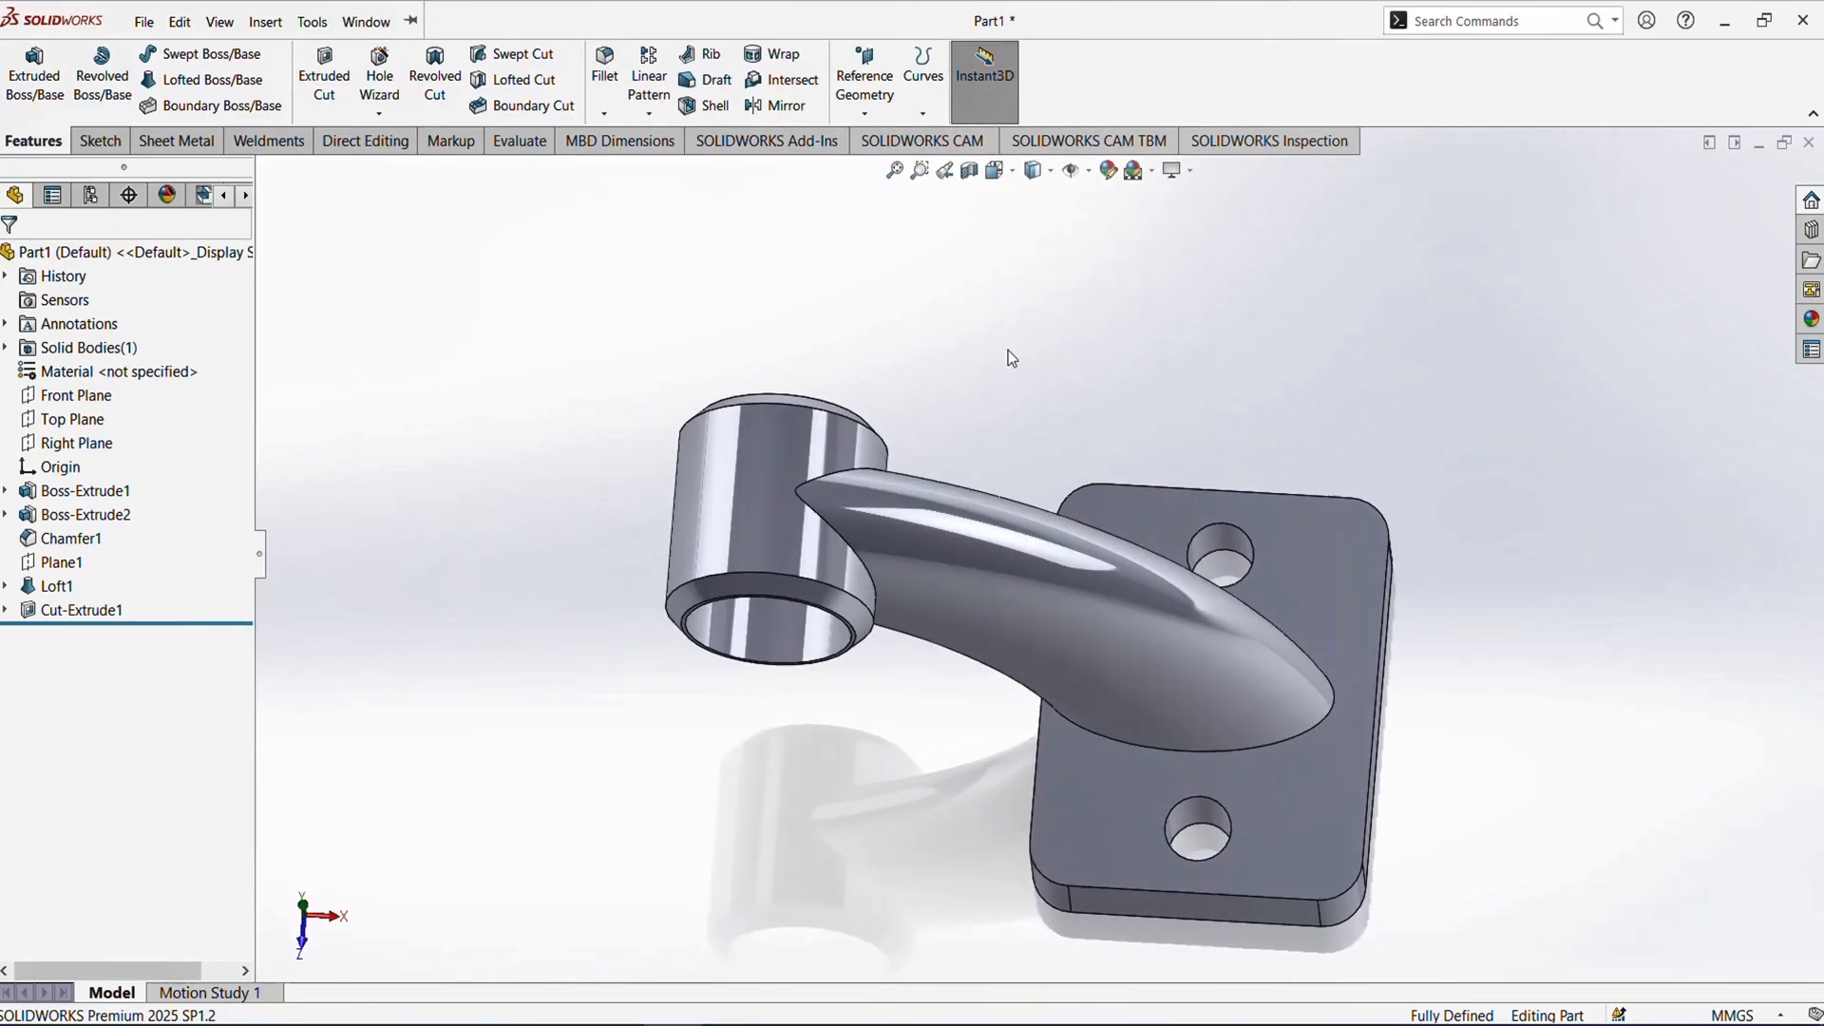
scroll(1229, 631, up, 2)
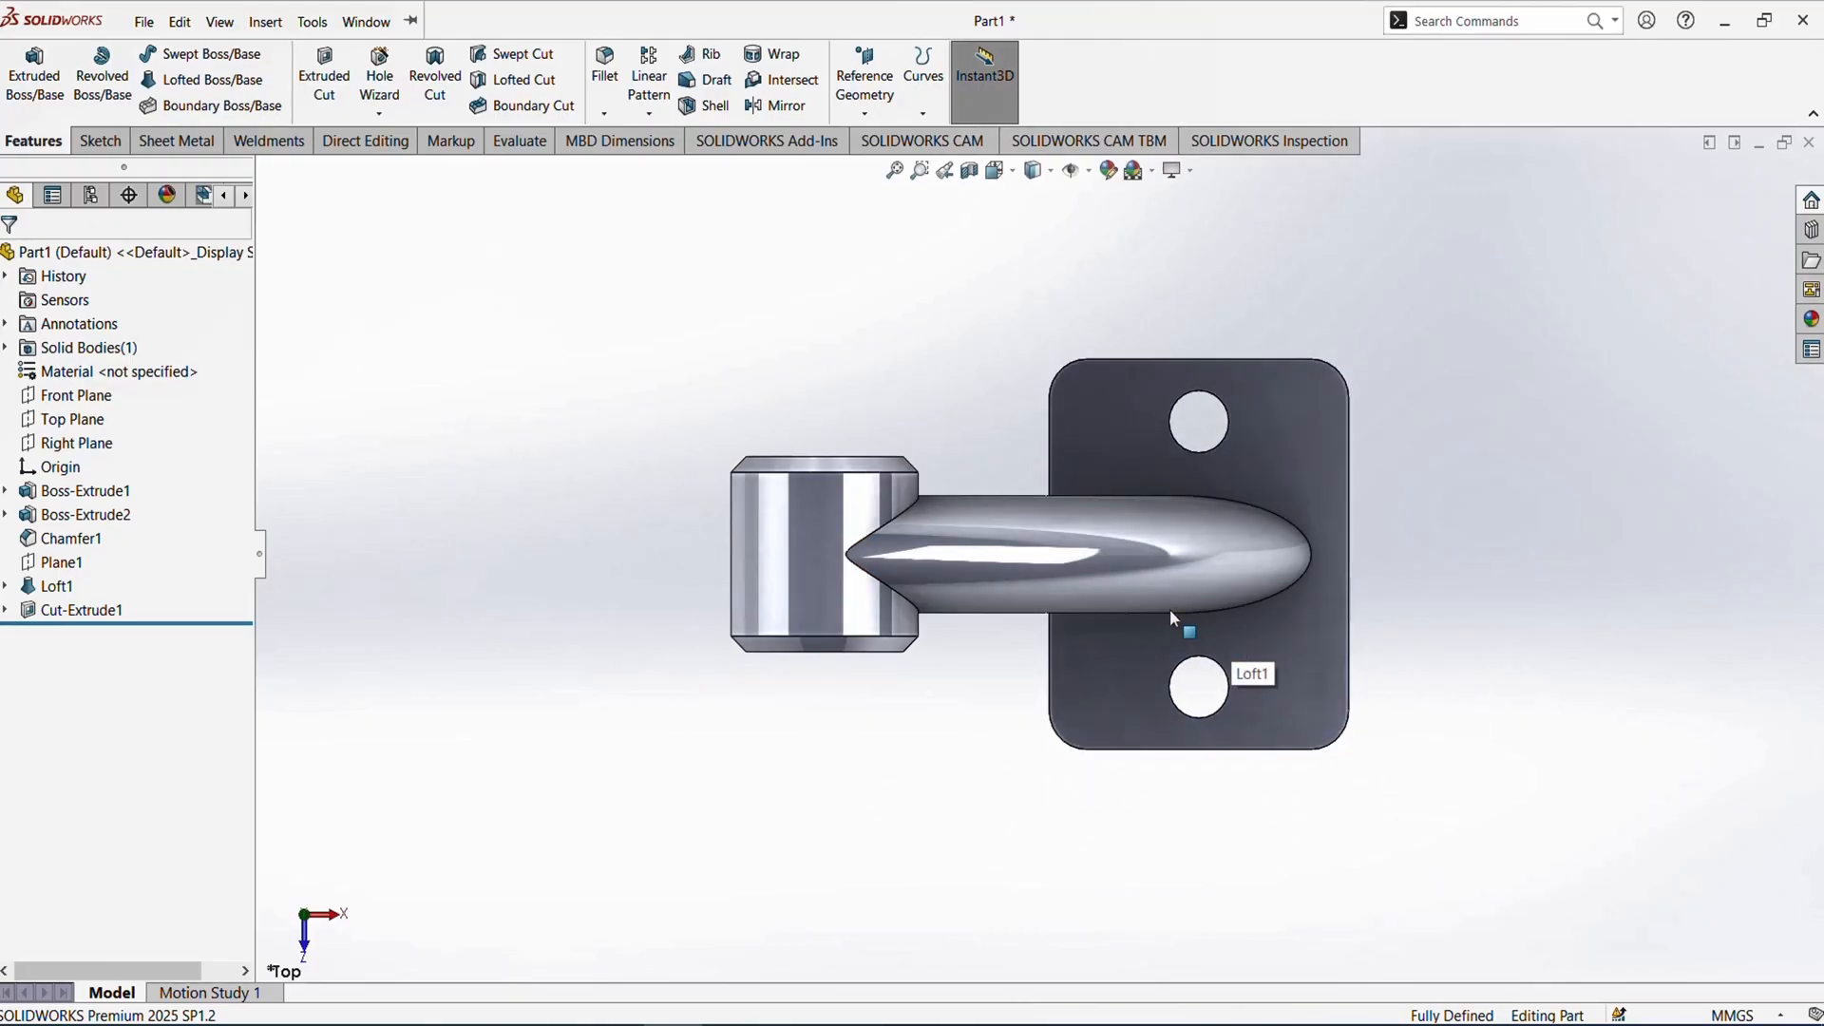
scroll(1170, 608, down, 1)
scroll(1166, 605, down, 1)
scroll(1091, 390, up, 3)
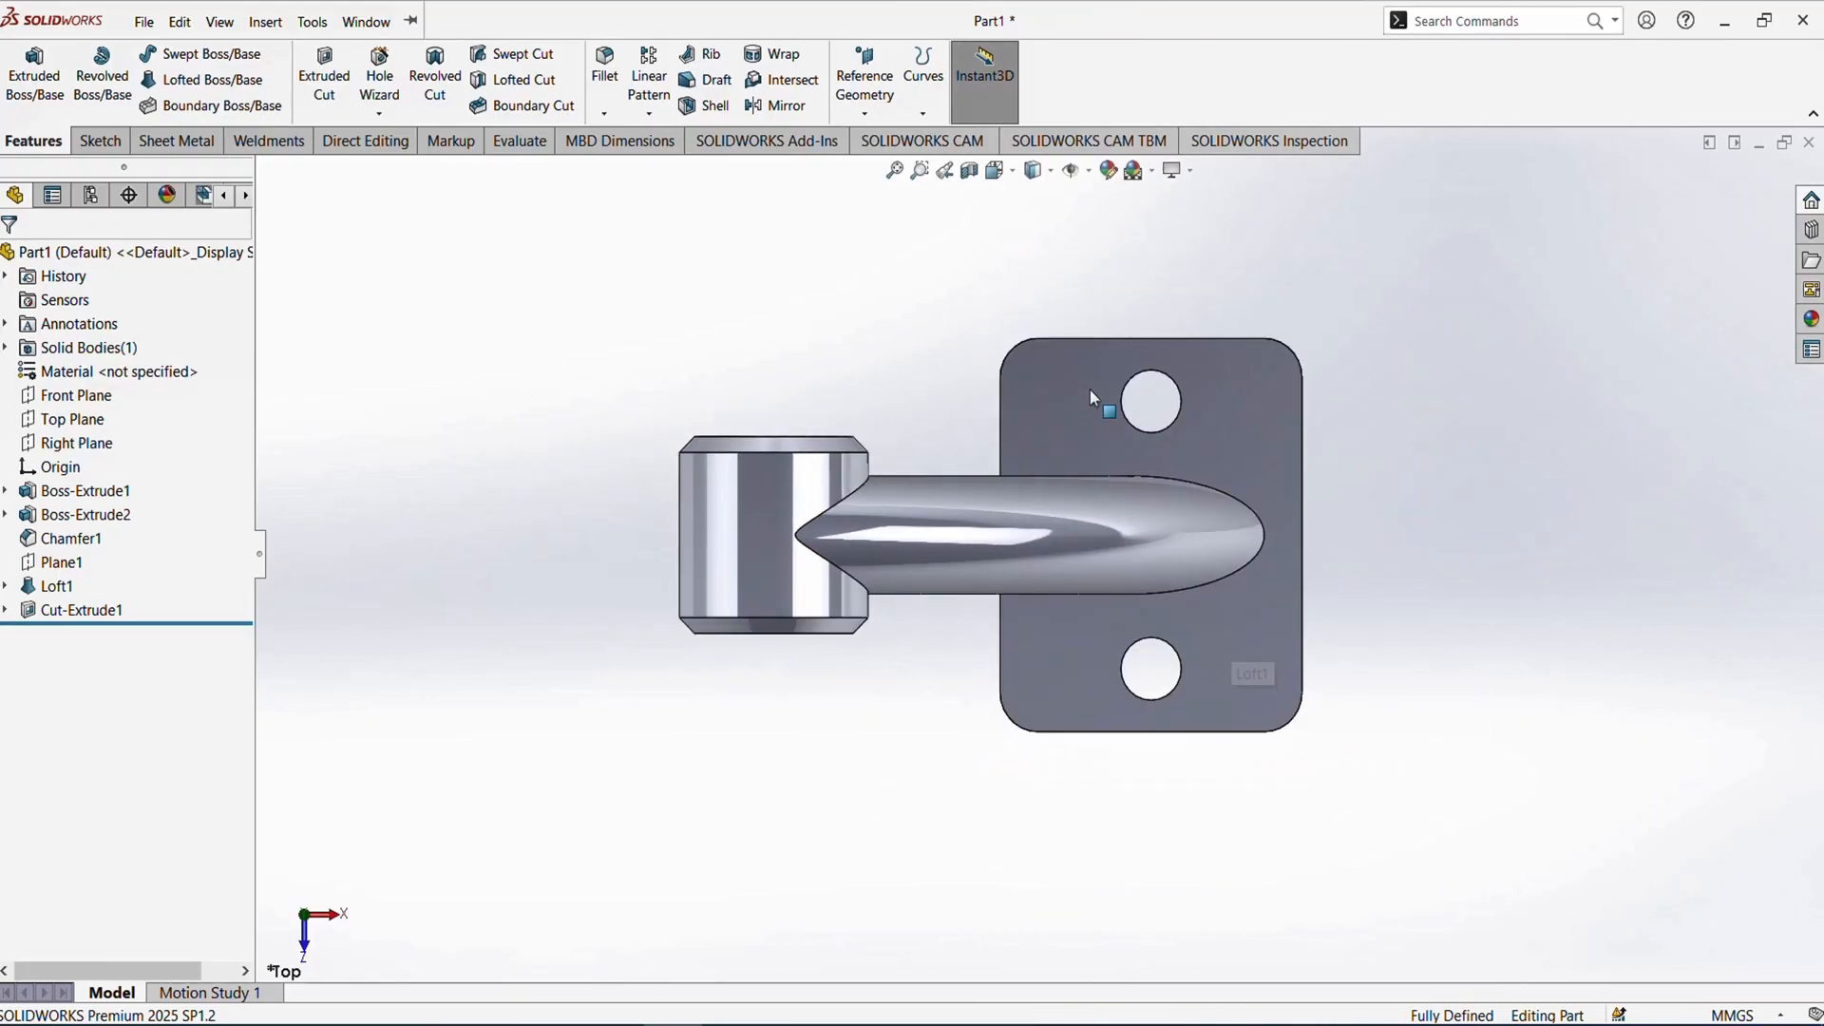
- Display the bracket with hidden lines visible and examine its top and front views
click(1047, 174)
click(1034, 276)
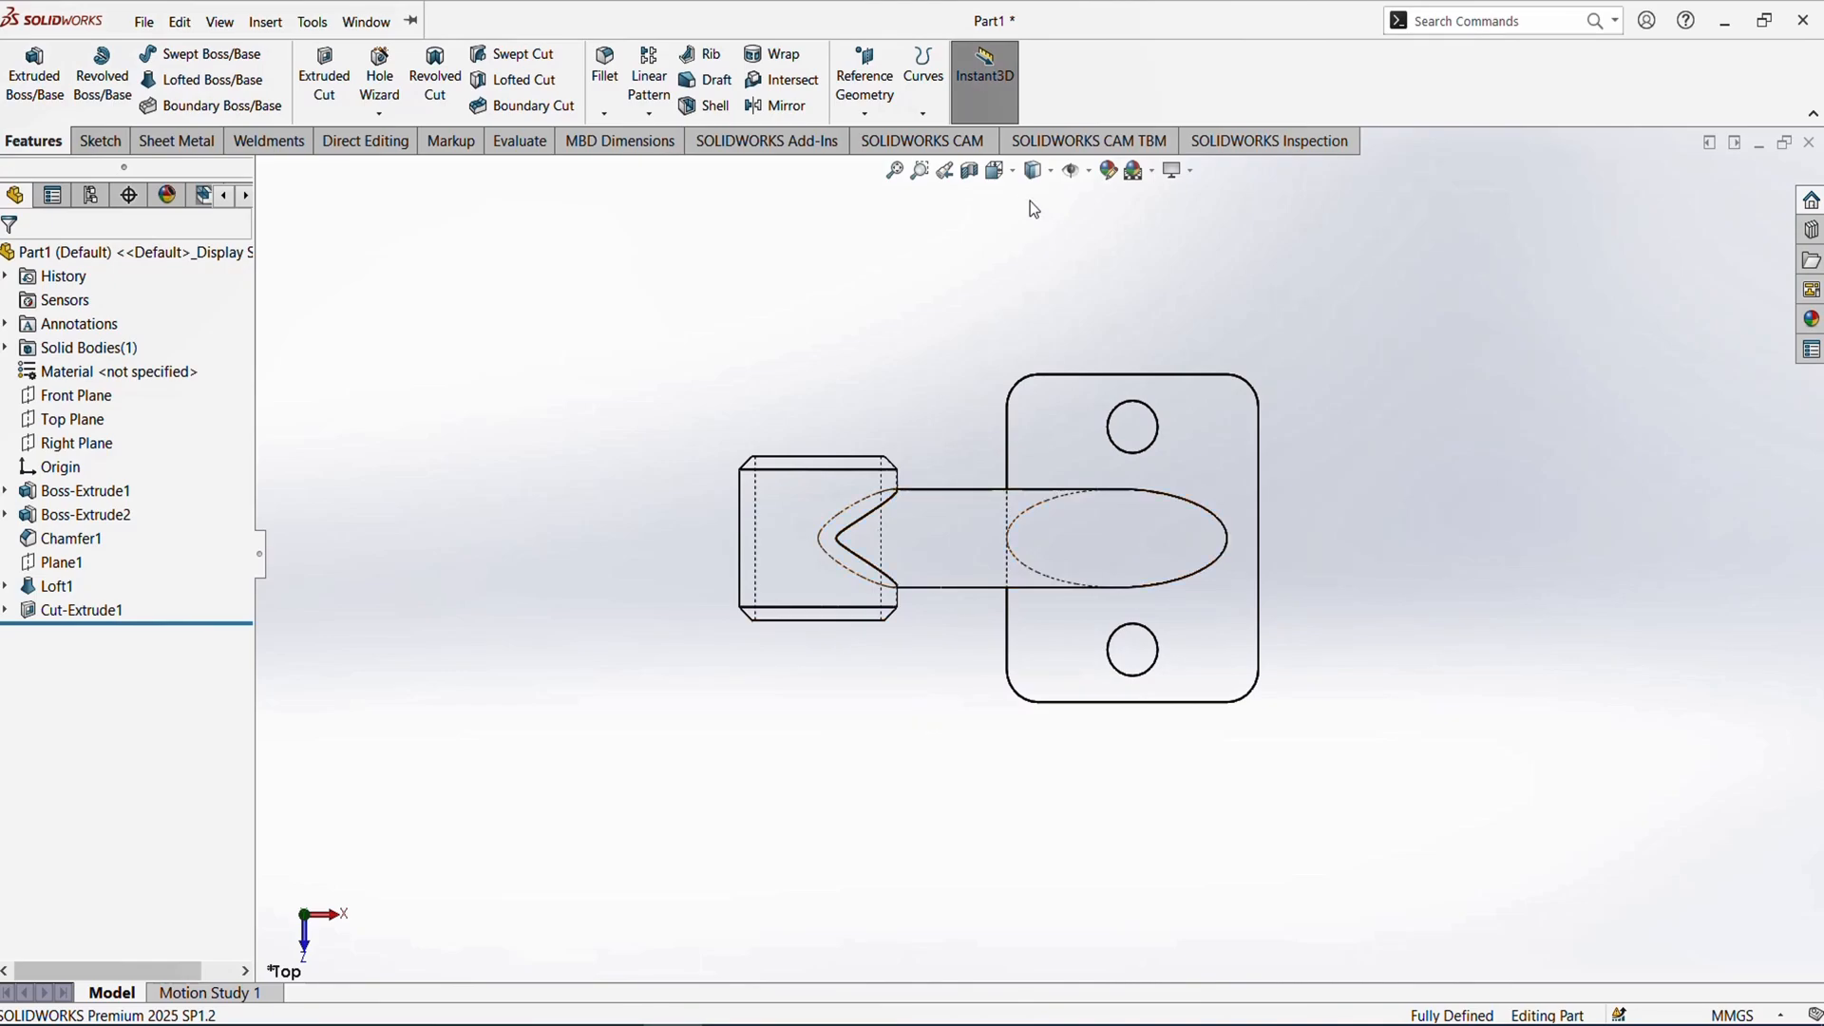
click(994, 171)
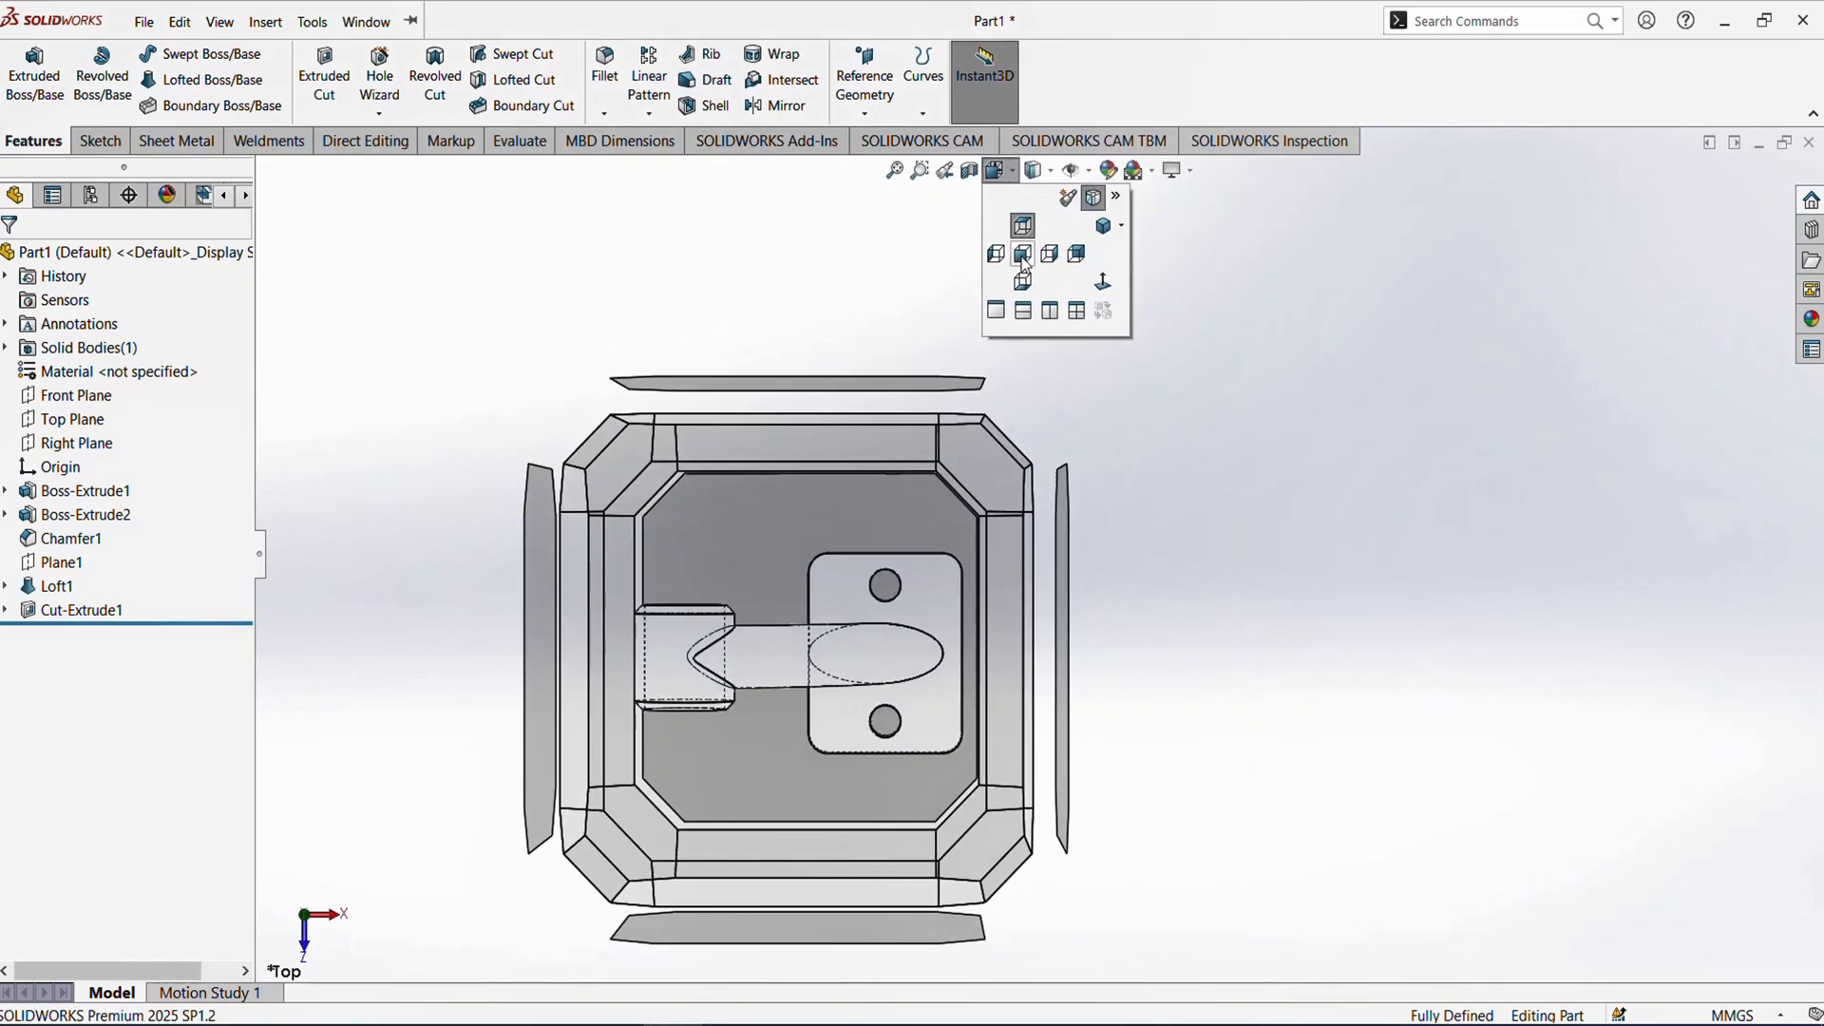
click(1022, 254)
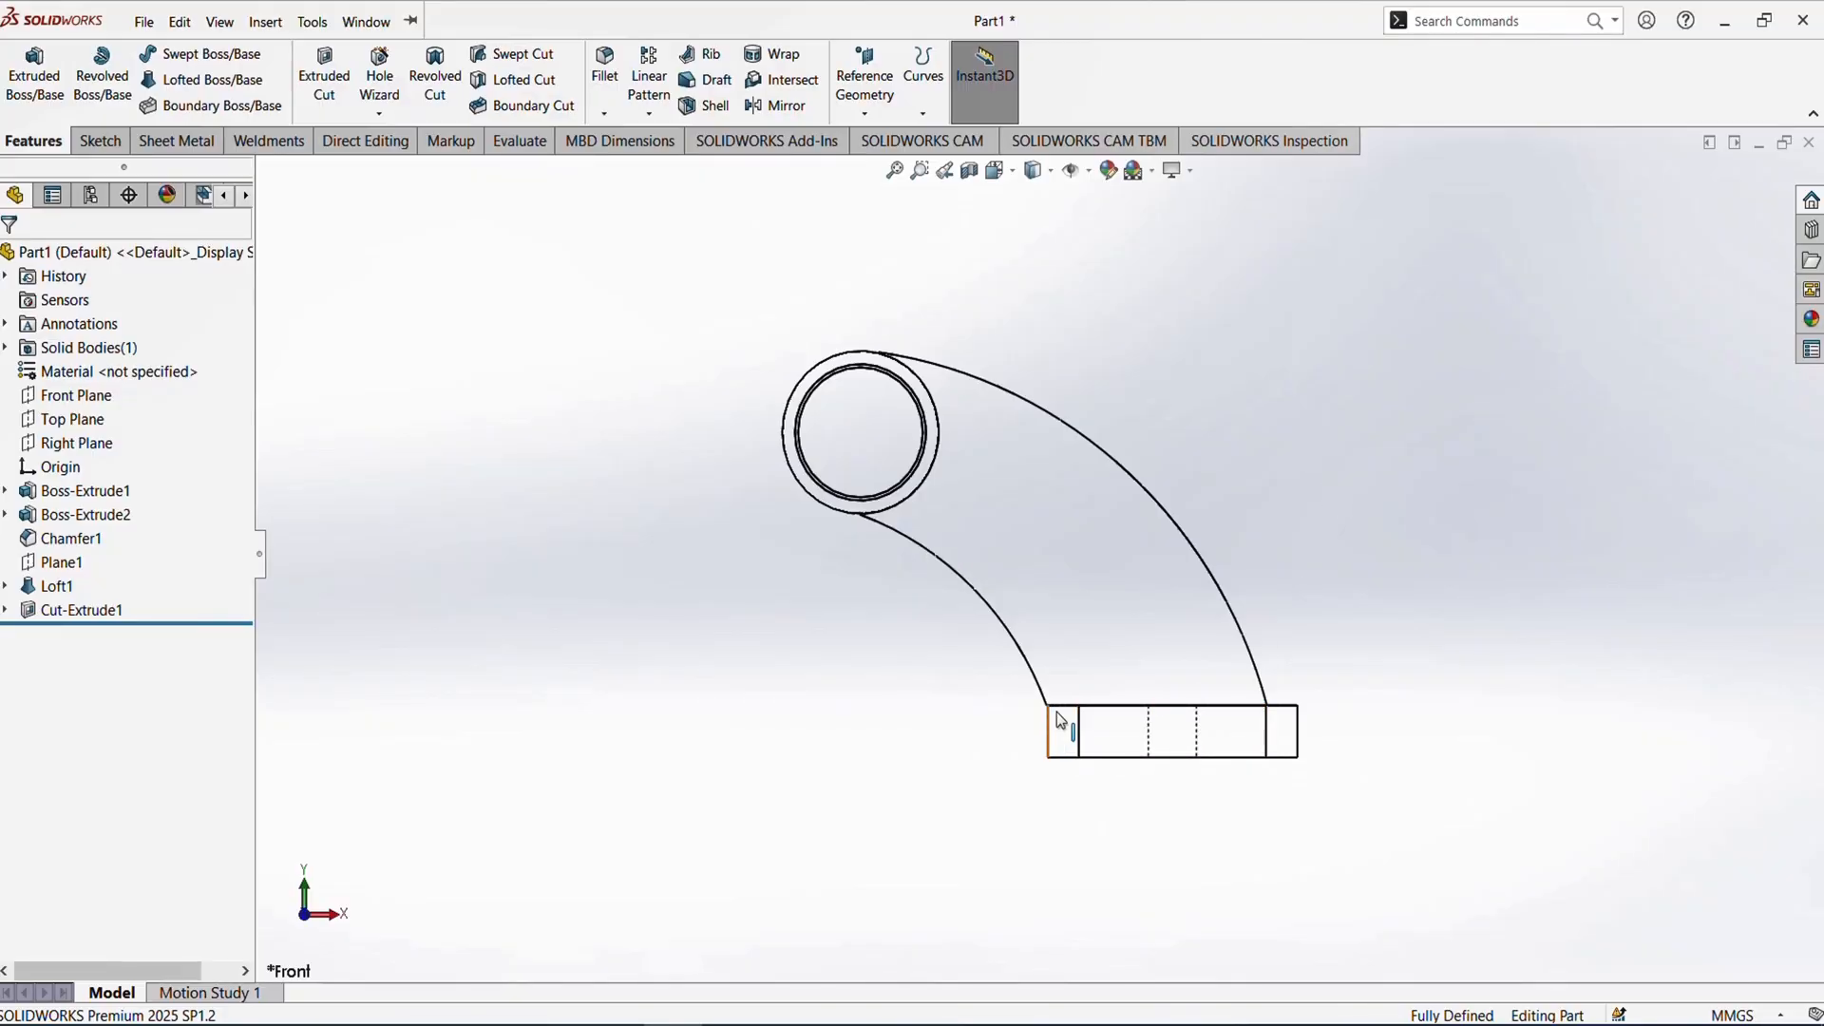
scroll(1078, 561, up, 1)
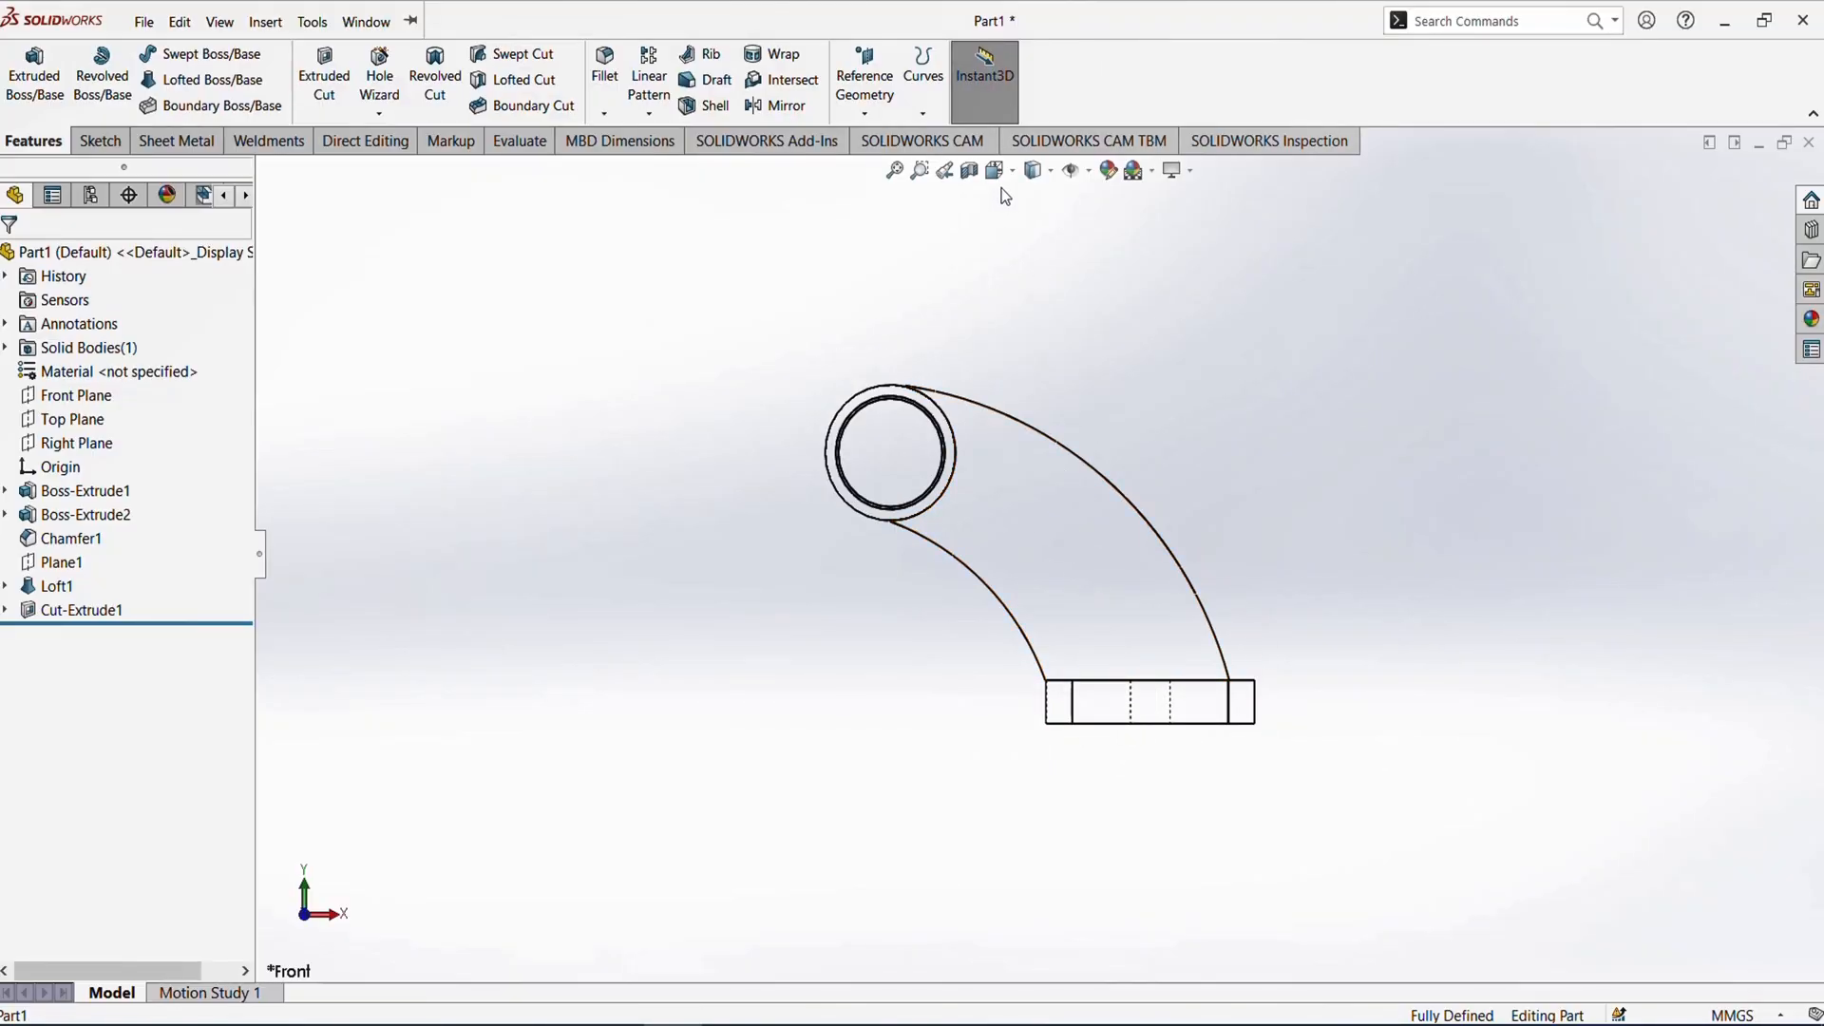
- Restore the shaded display with edges and examine the completed bracket from angled views
click(1051, 175)
click(1041, 197)
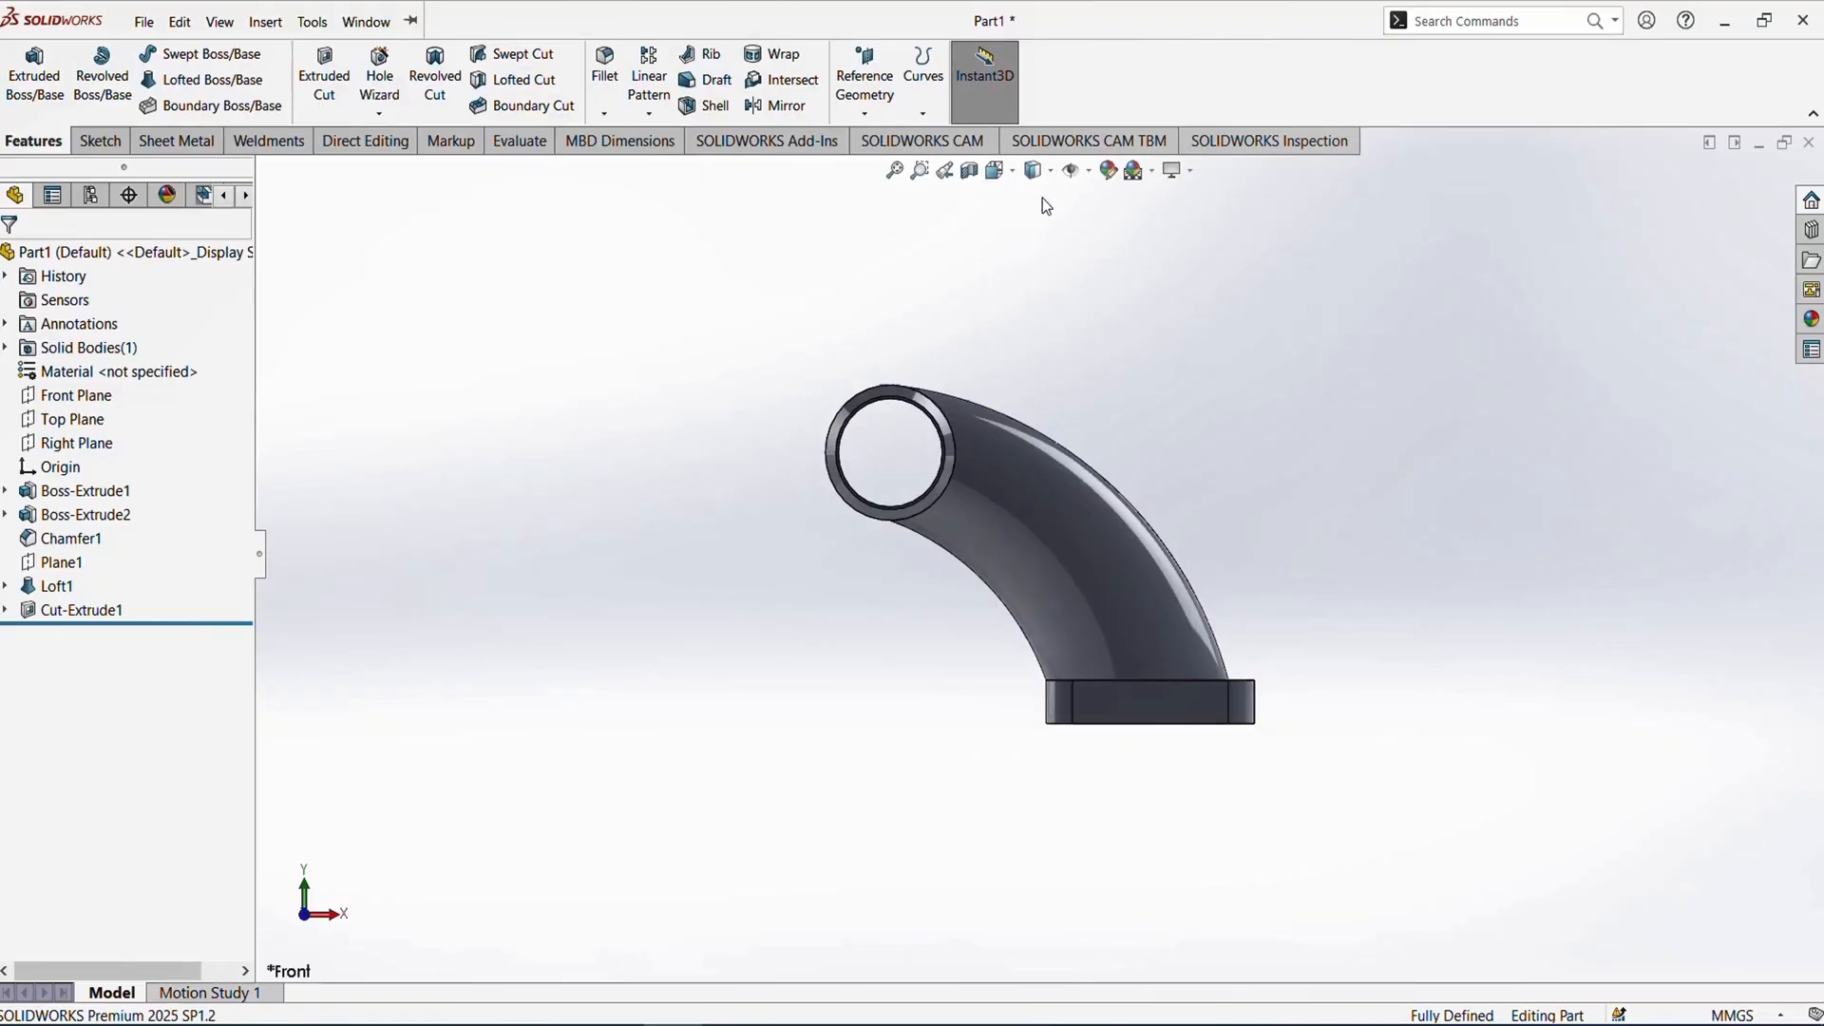
middle_drag(1075, 594, 1019, 852)
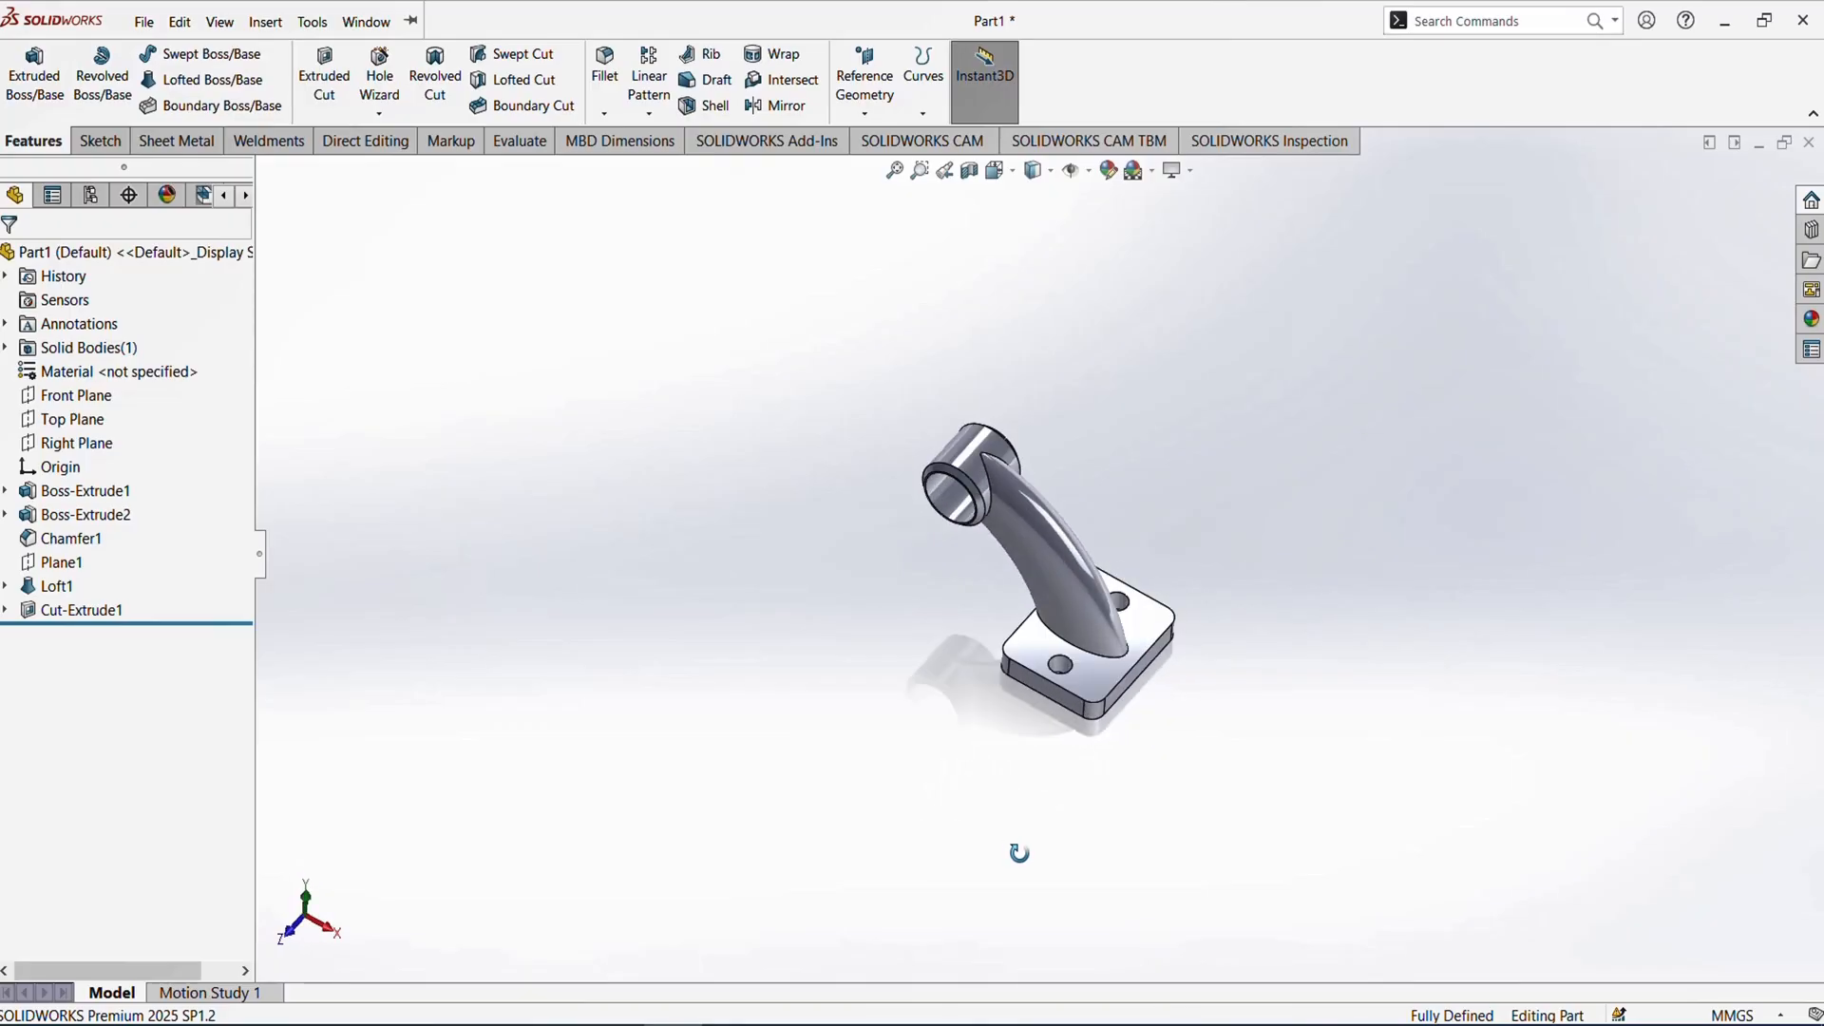
scroll(1054, 608, down, 5)
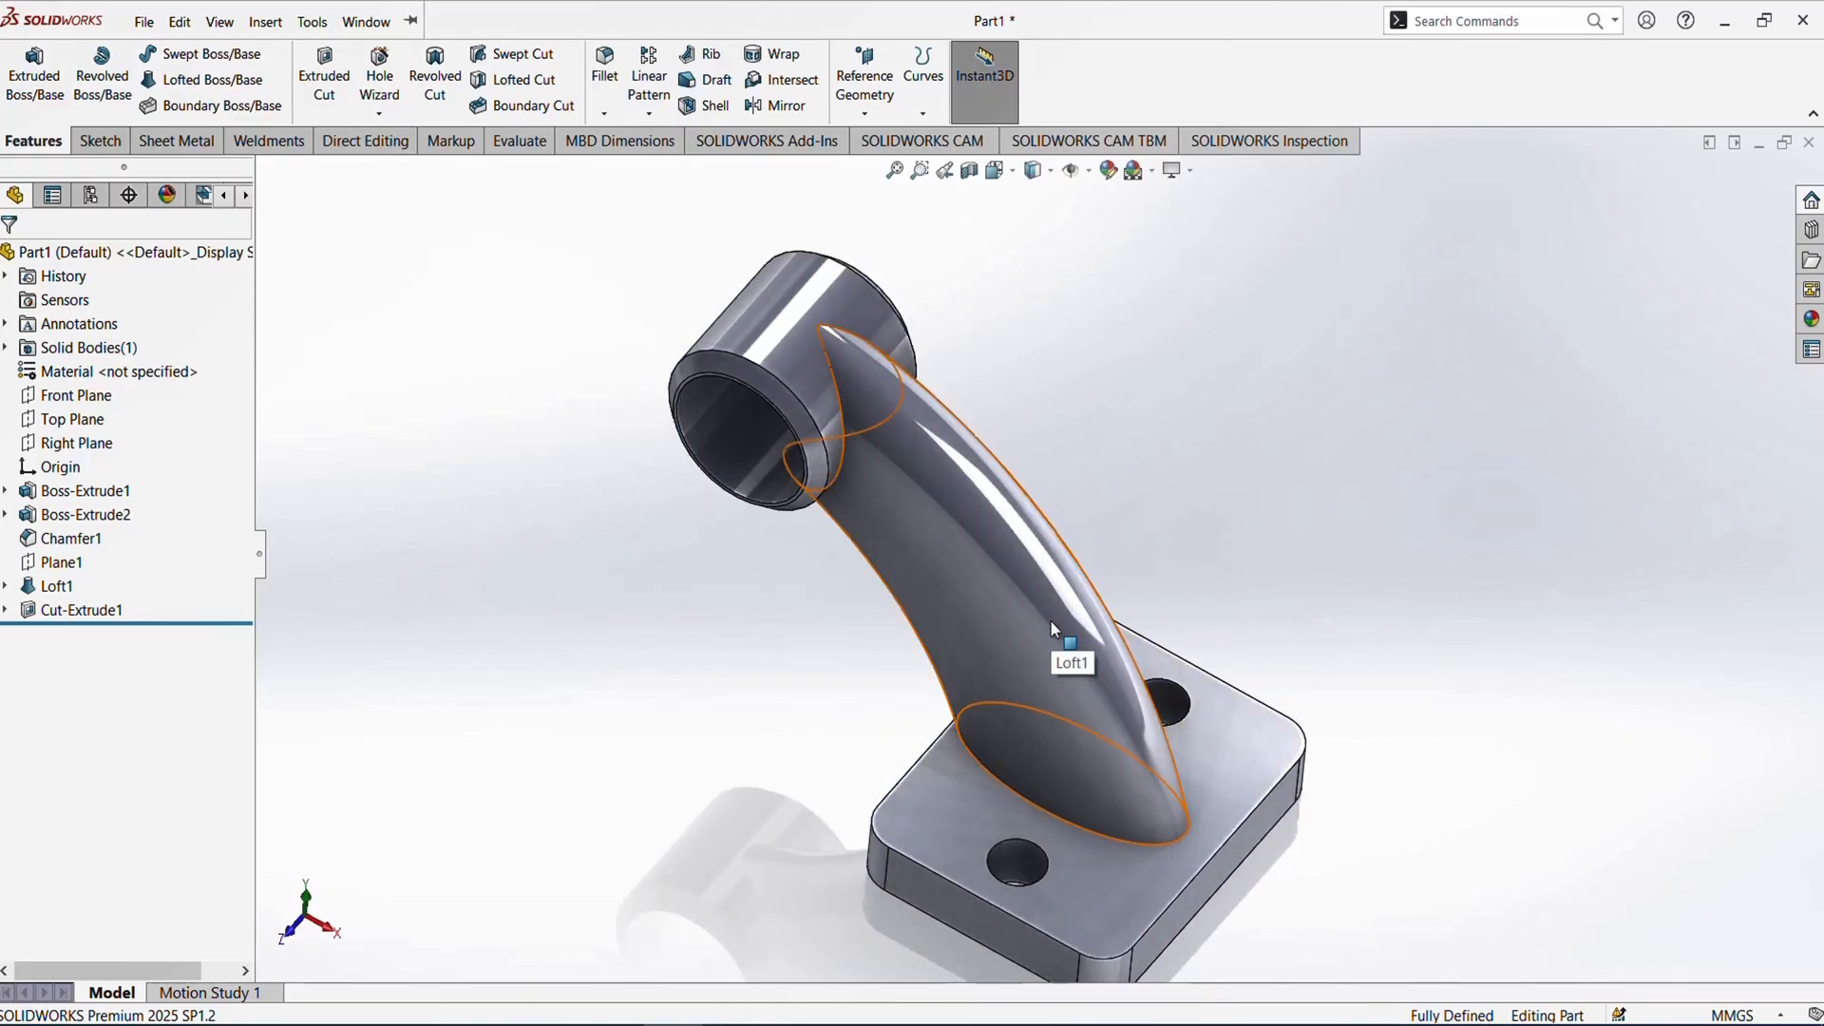
scroll(1050, 620, up, 3)
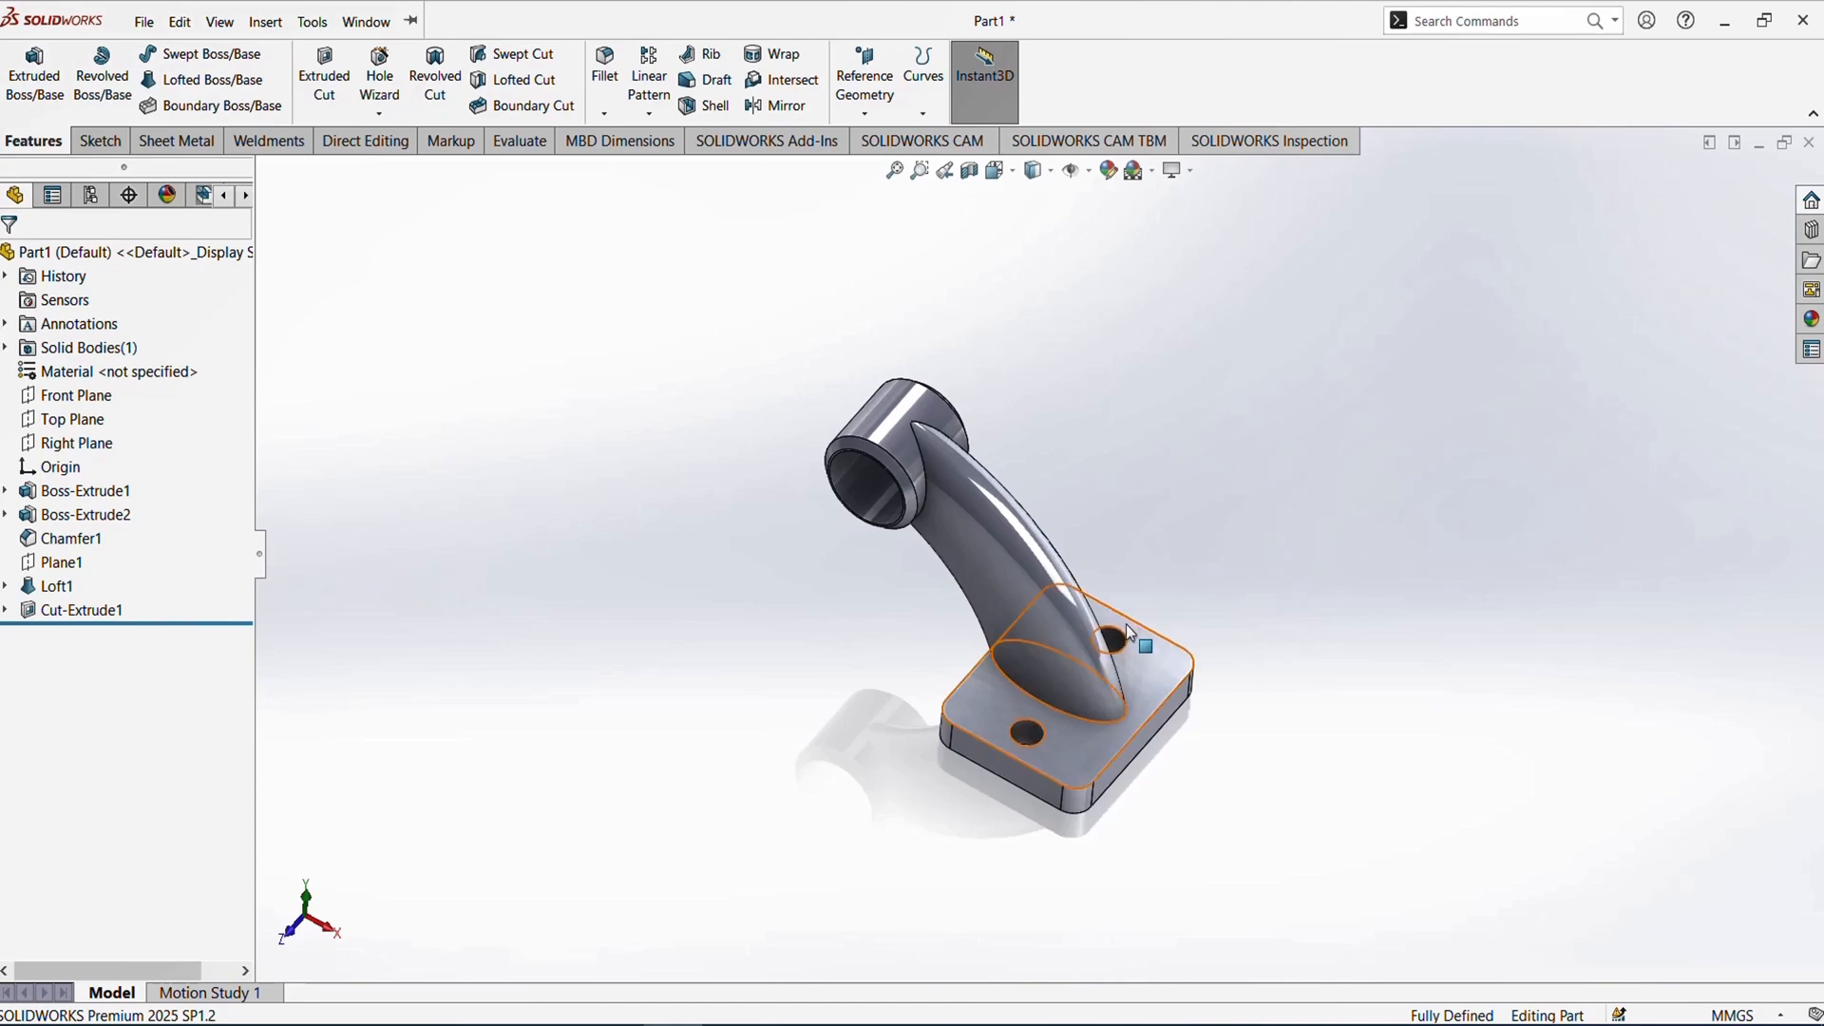
middle_drag(1168, 632, 1209, 574)
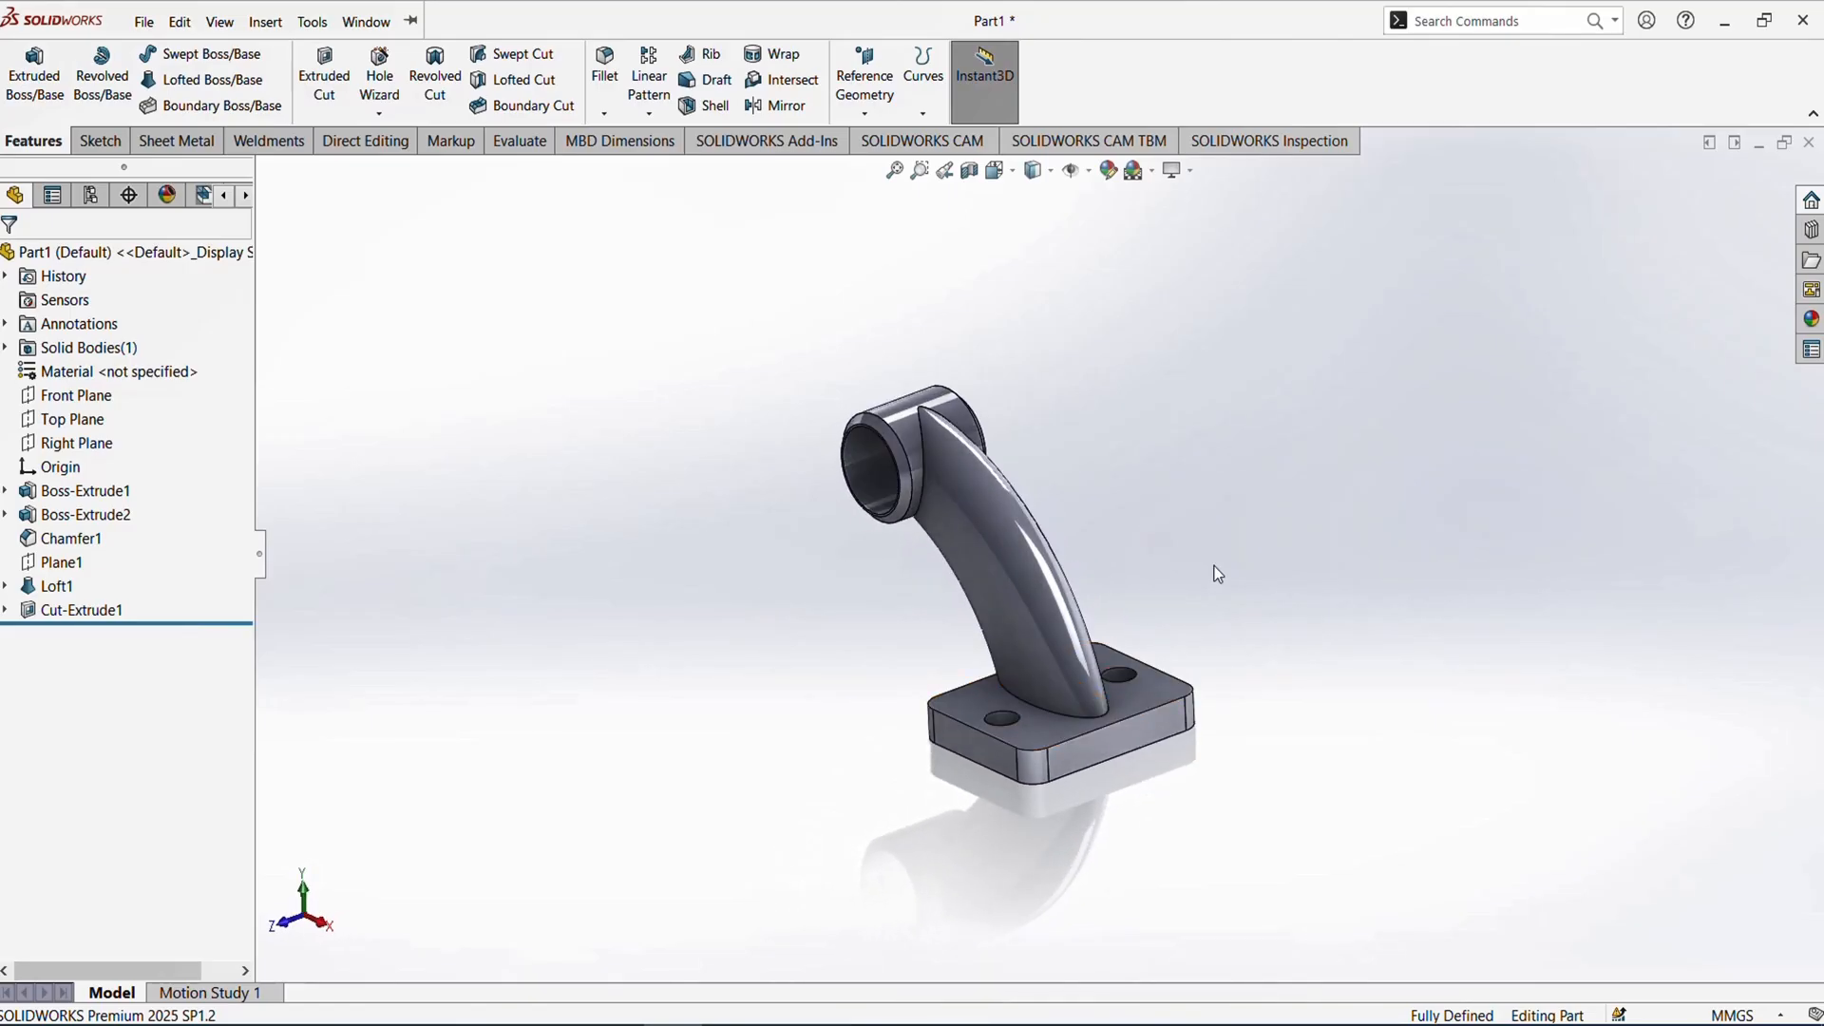